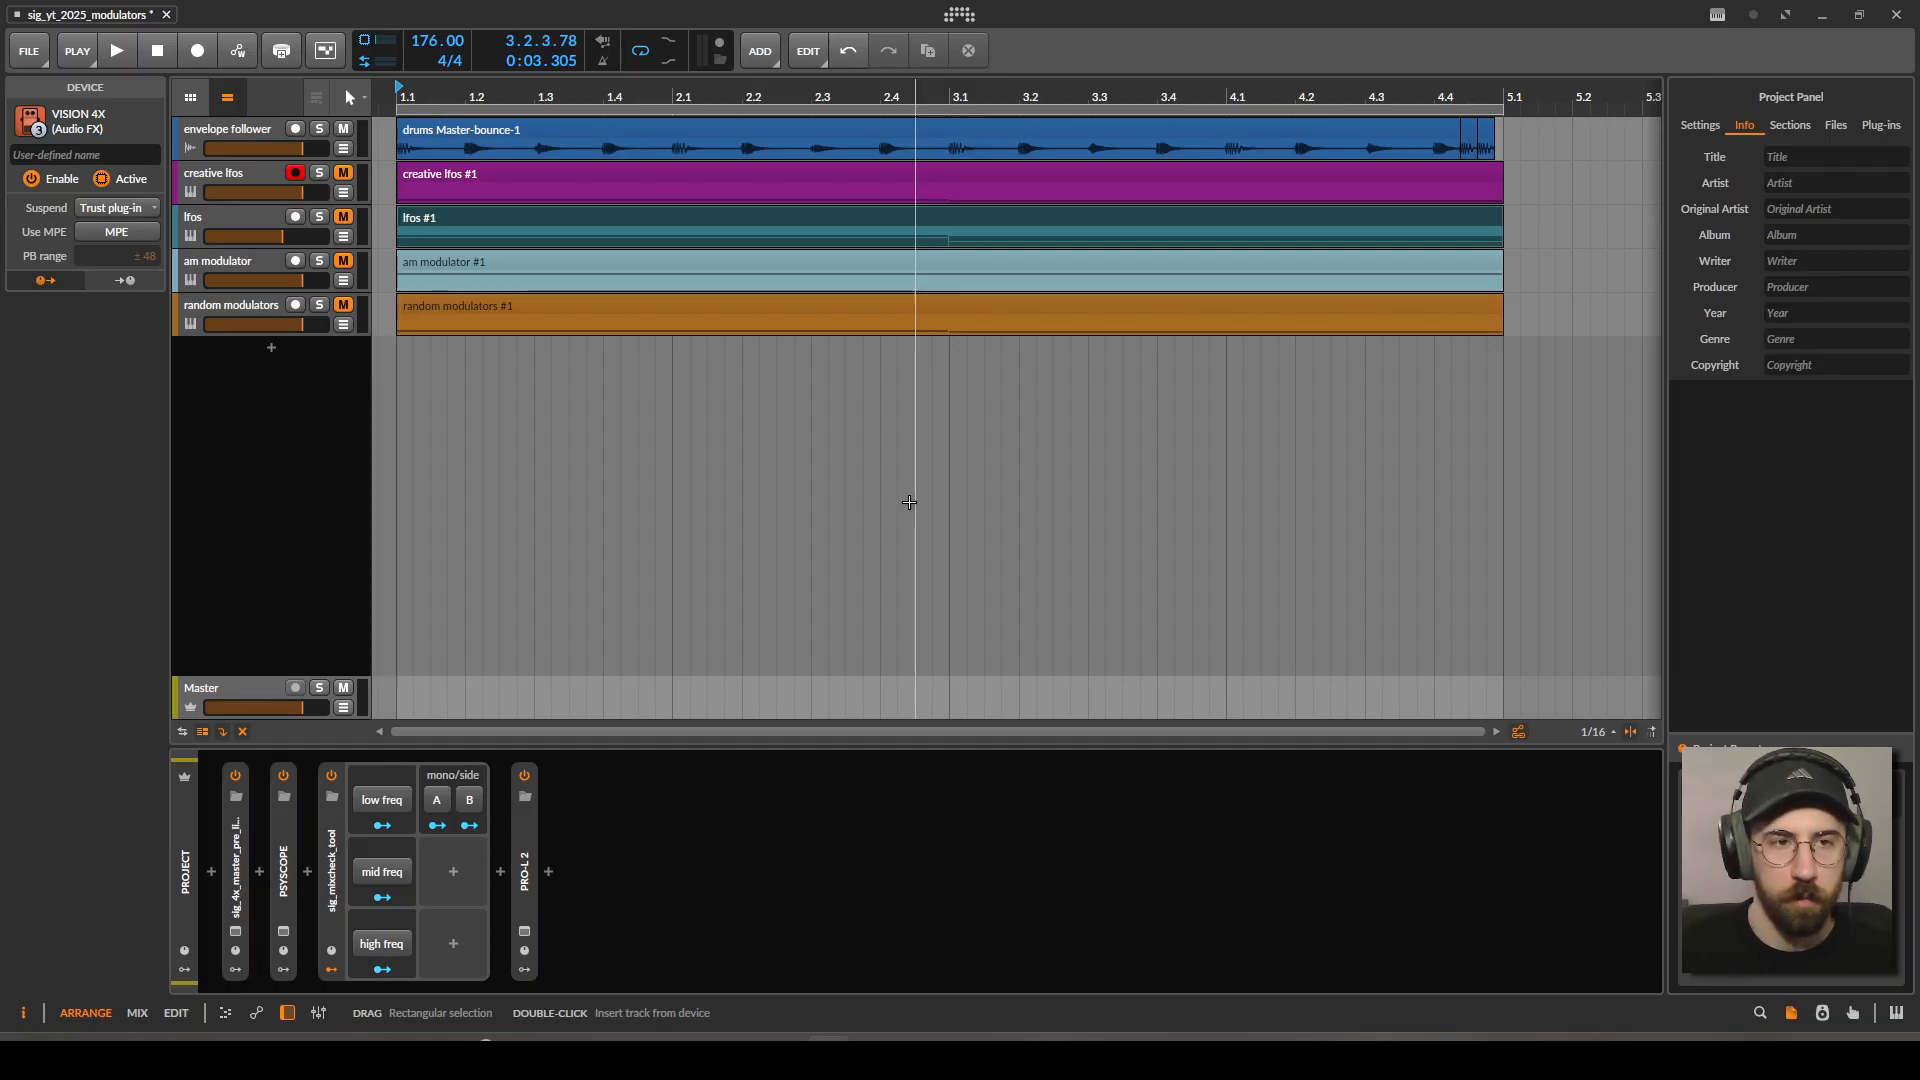
Add an ADSR modulator to the Mid-Side Split on the envelope follower track and lengthen its decay.
{"action": "left_click", "coordinate": [236, 130]}
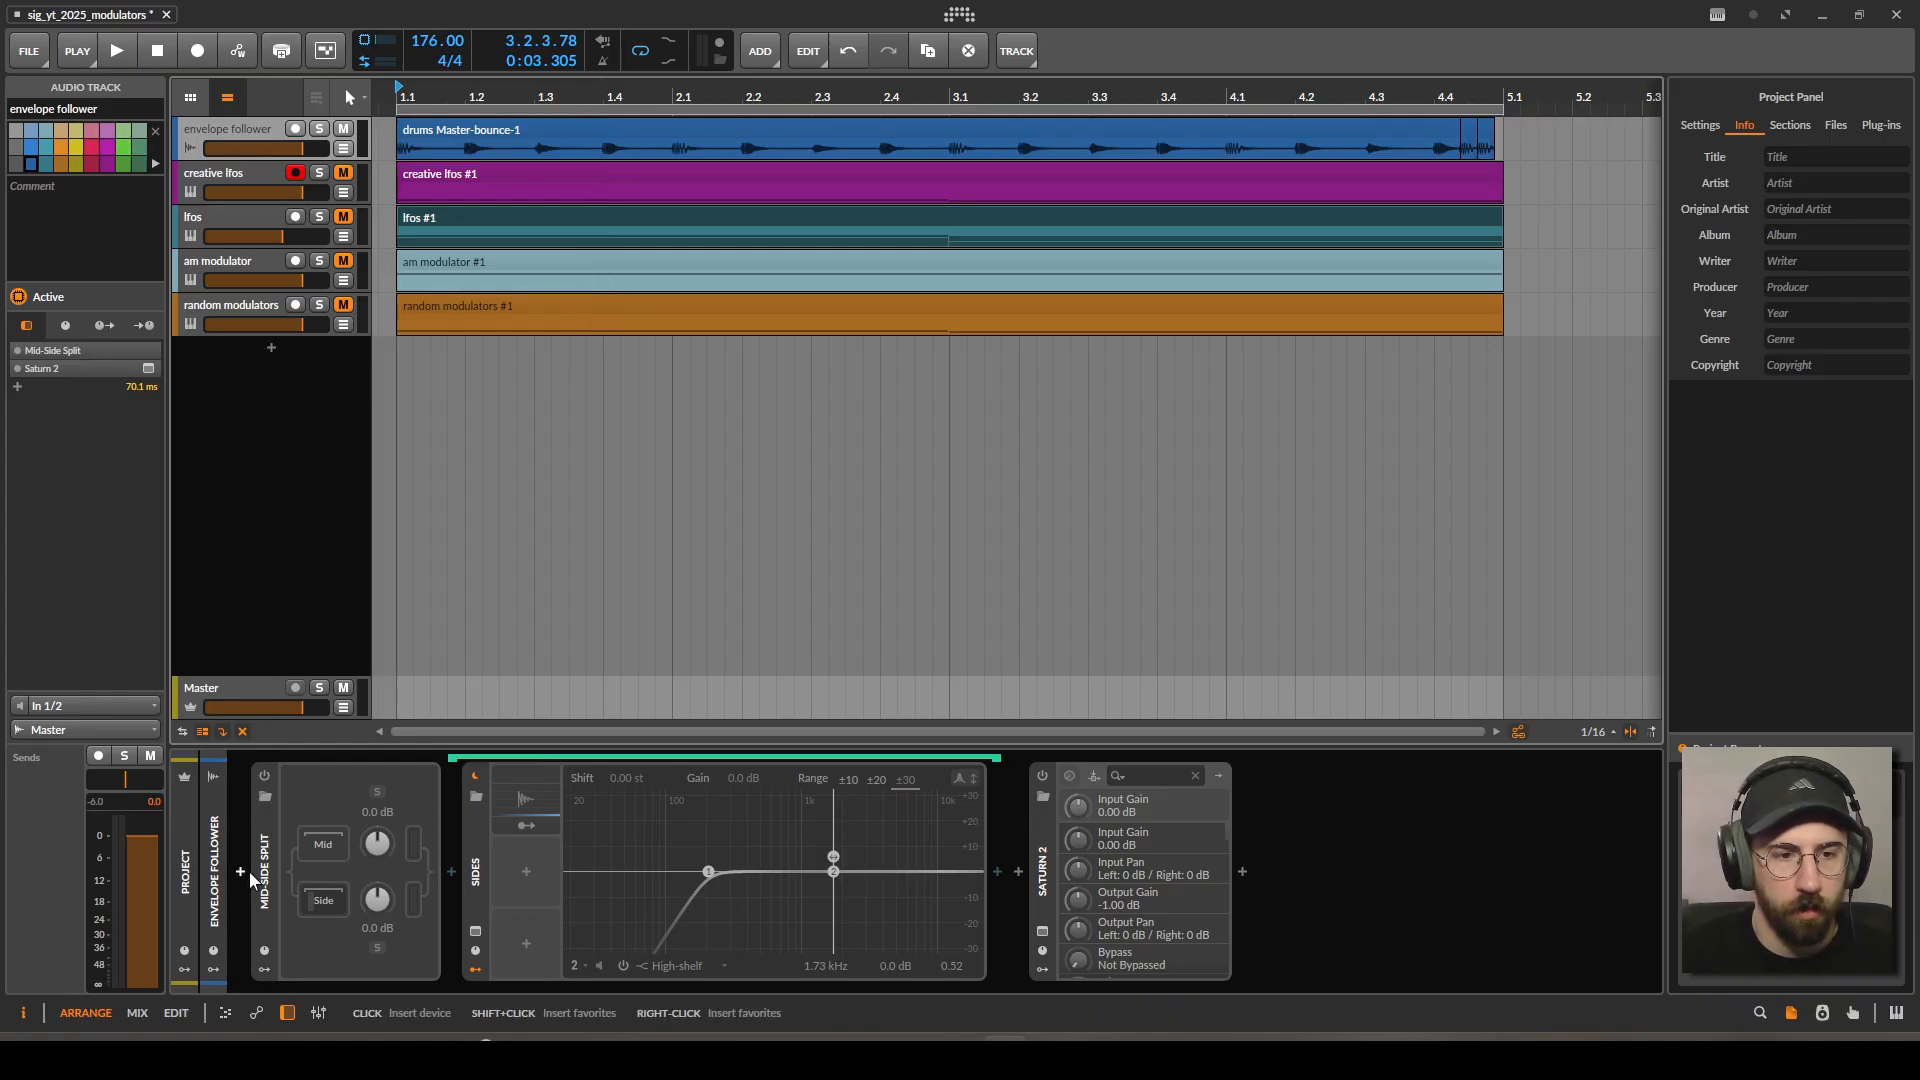
{"action": "left_click", "coordinate": [265, 969]}
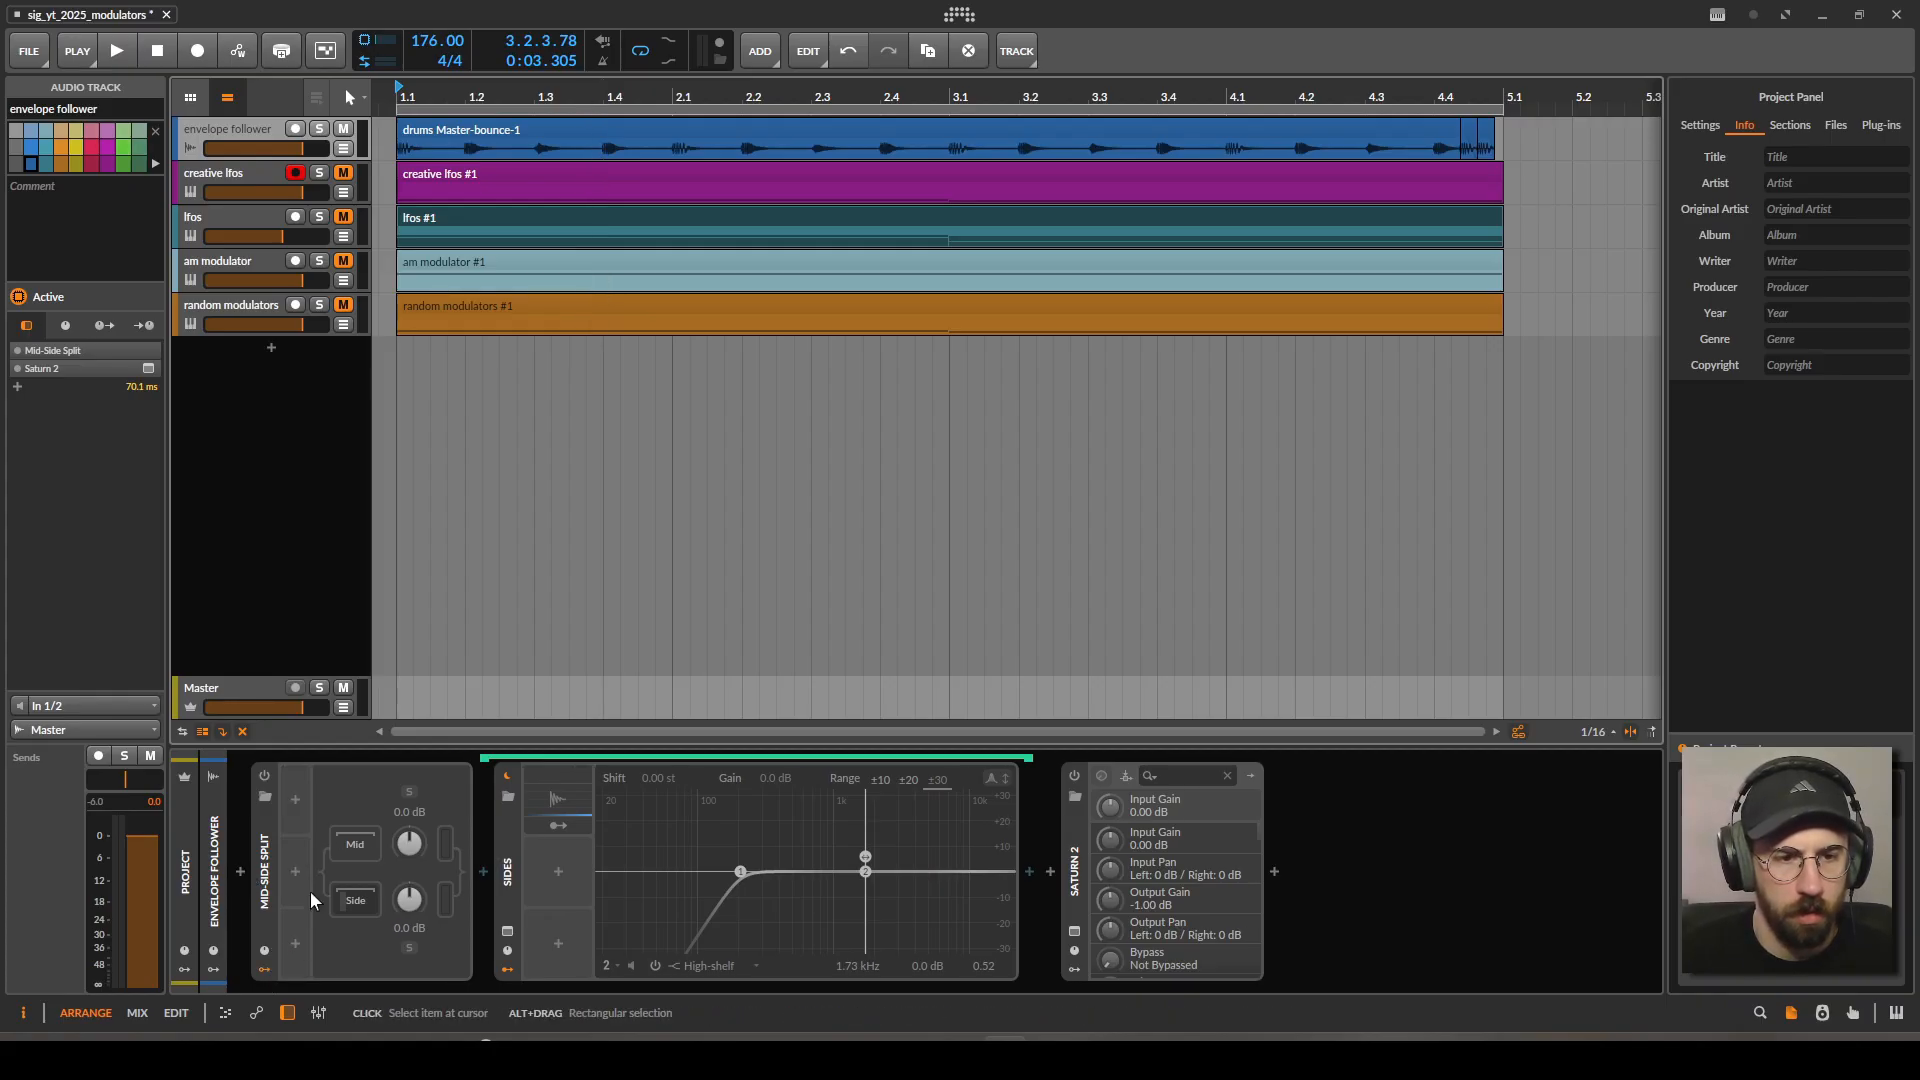
{"action": "left_click", "coordinate": [296, 800]}
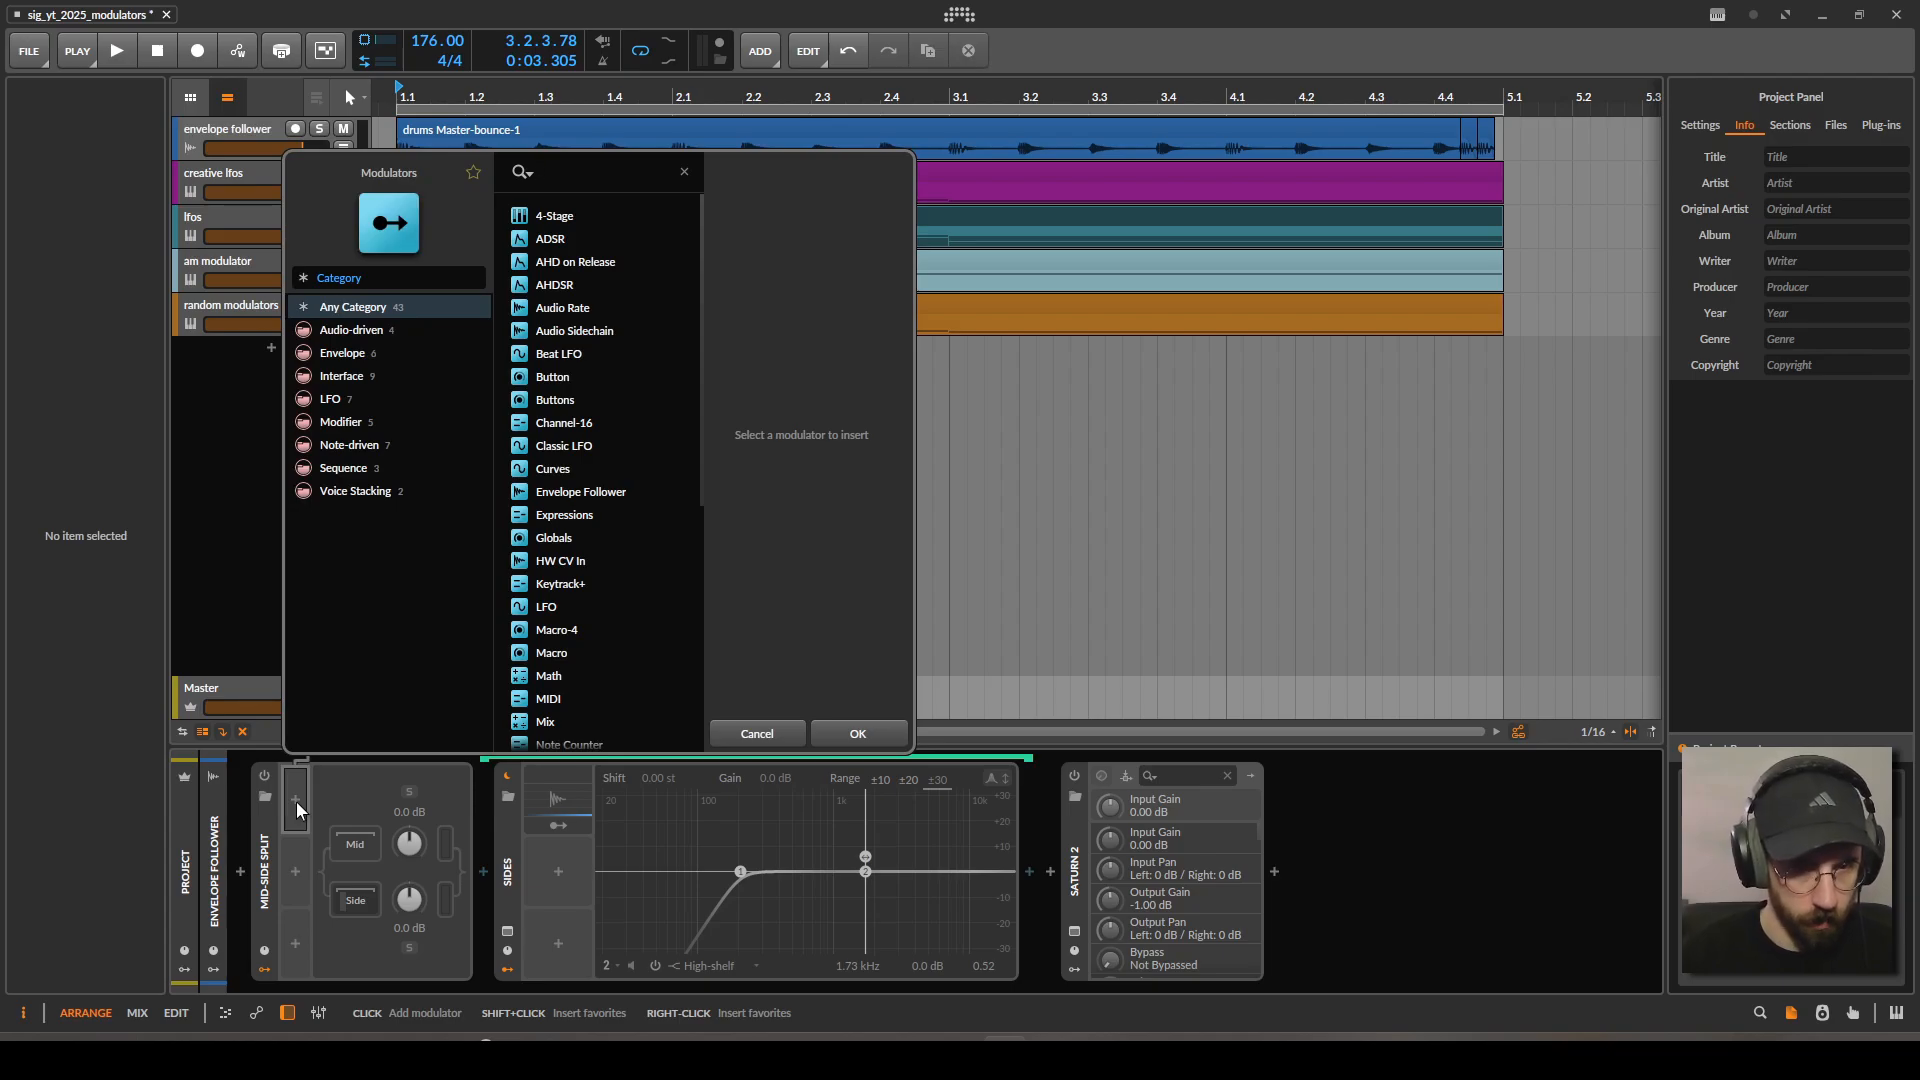
{"action": "left_click", "coordinate": [550, 238]}
{"action": "left_click", "coordinate": [882, 742]}
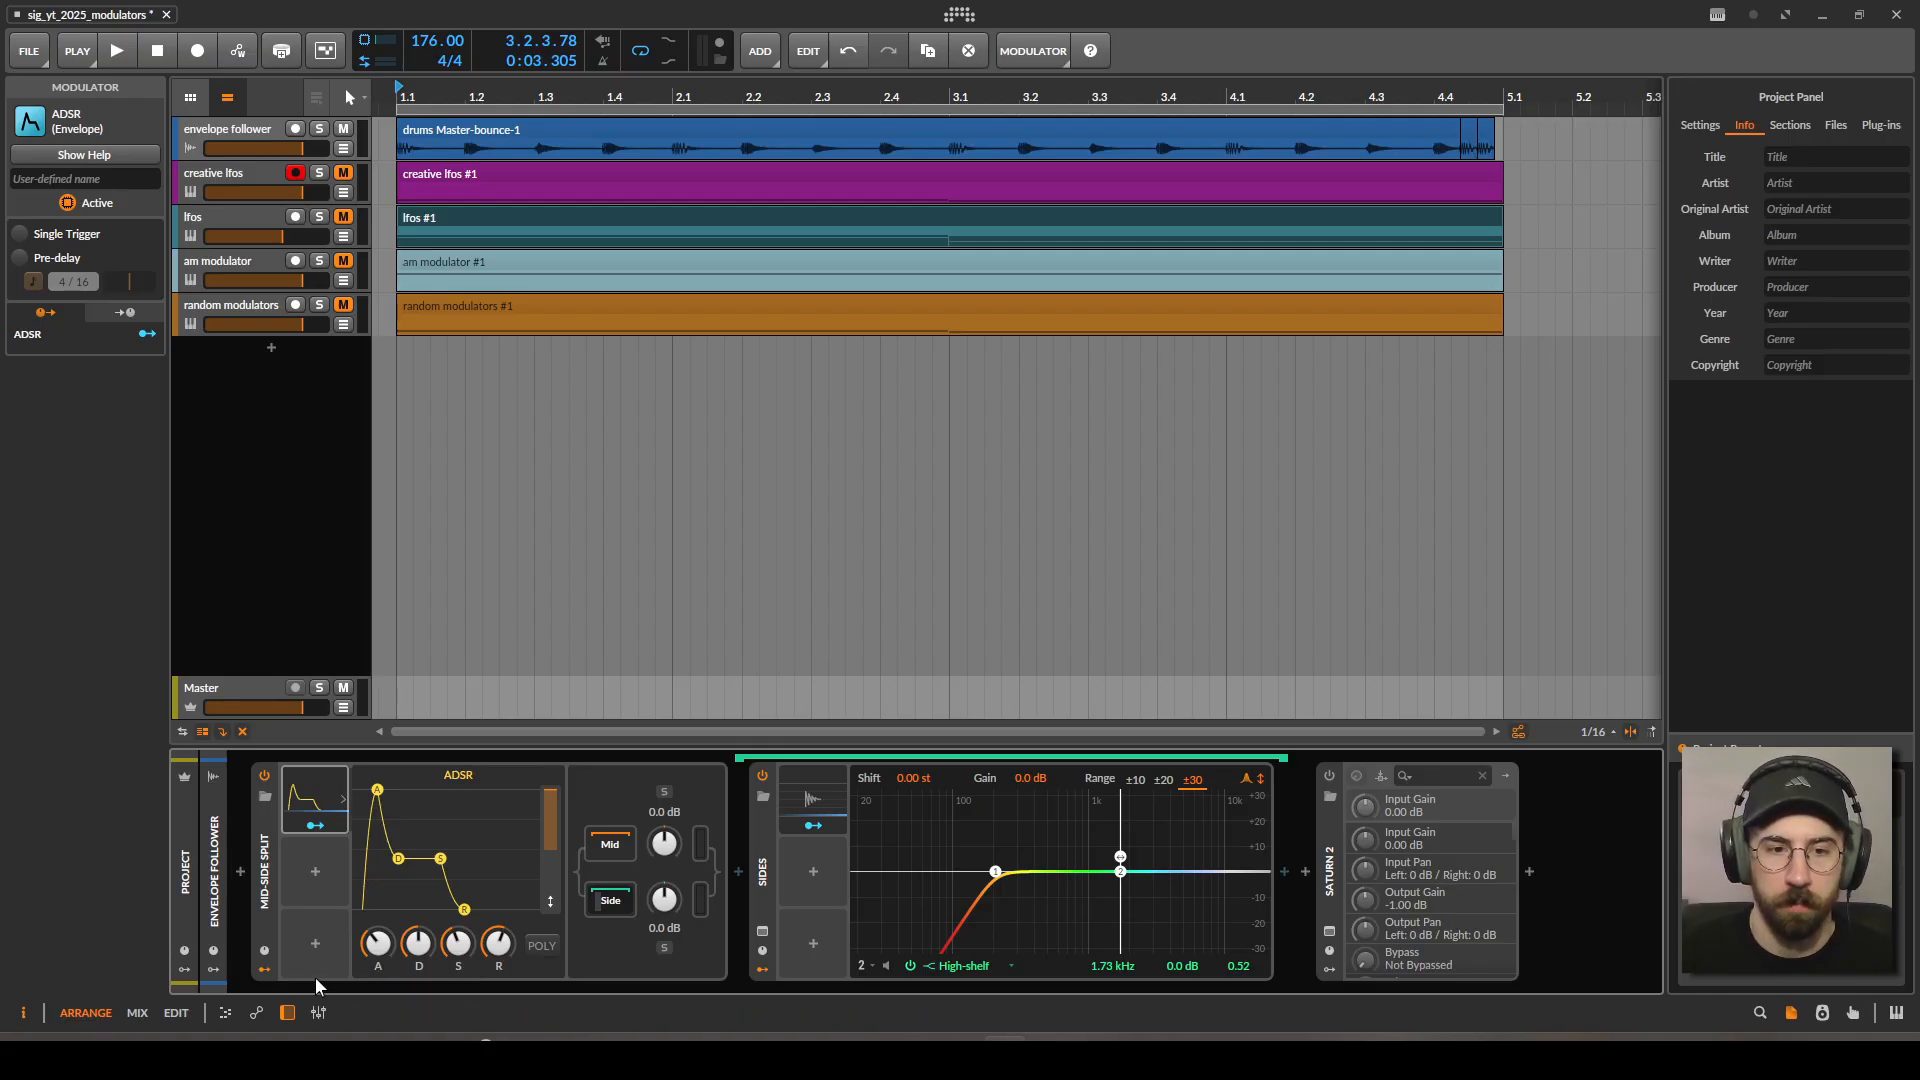
{"action": "mouse_move", "coordinate": [378, 943]}
{"action": "left_mouse_down"}
{"action": "mouse_move", "coordinate": [419, 932]}
{"action": "mouse_move", "coordinate": [416, 948]}
{"action": "left_mouse_up"}
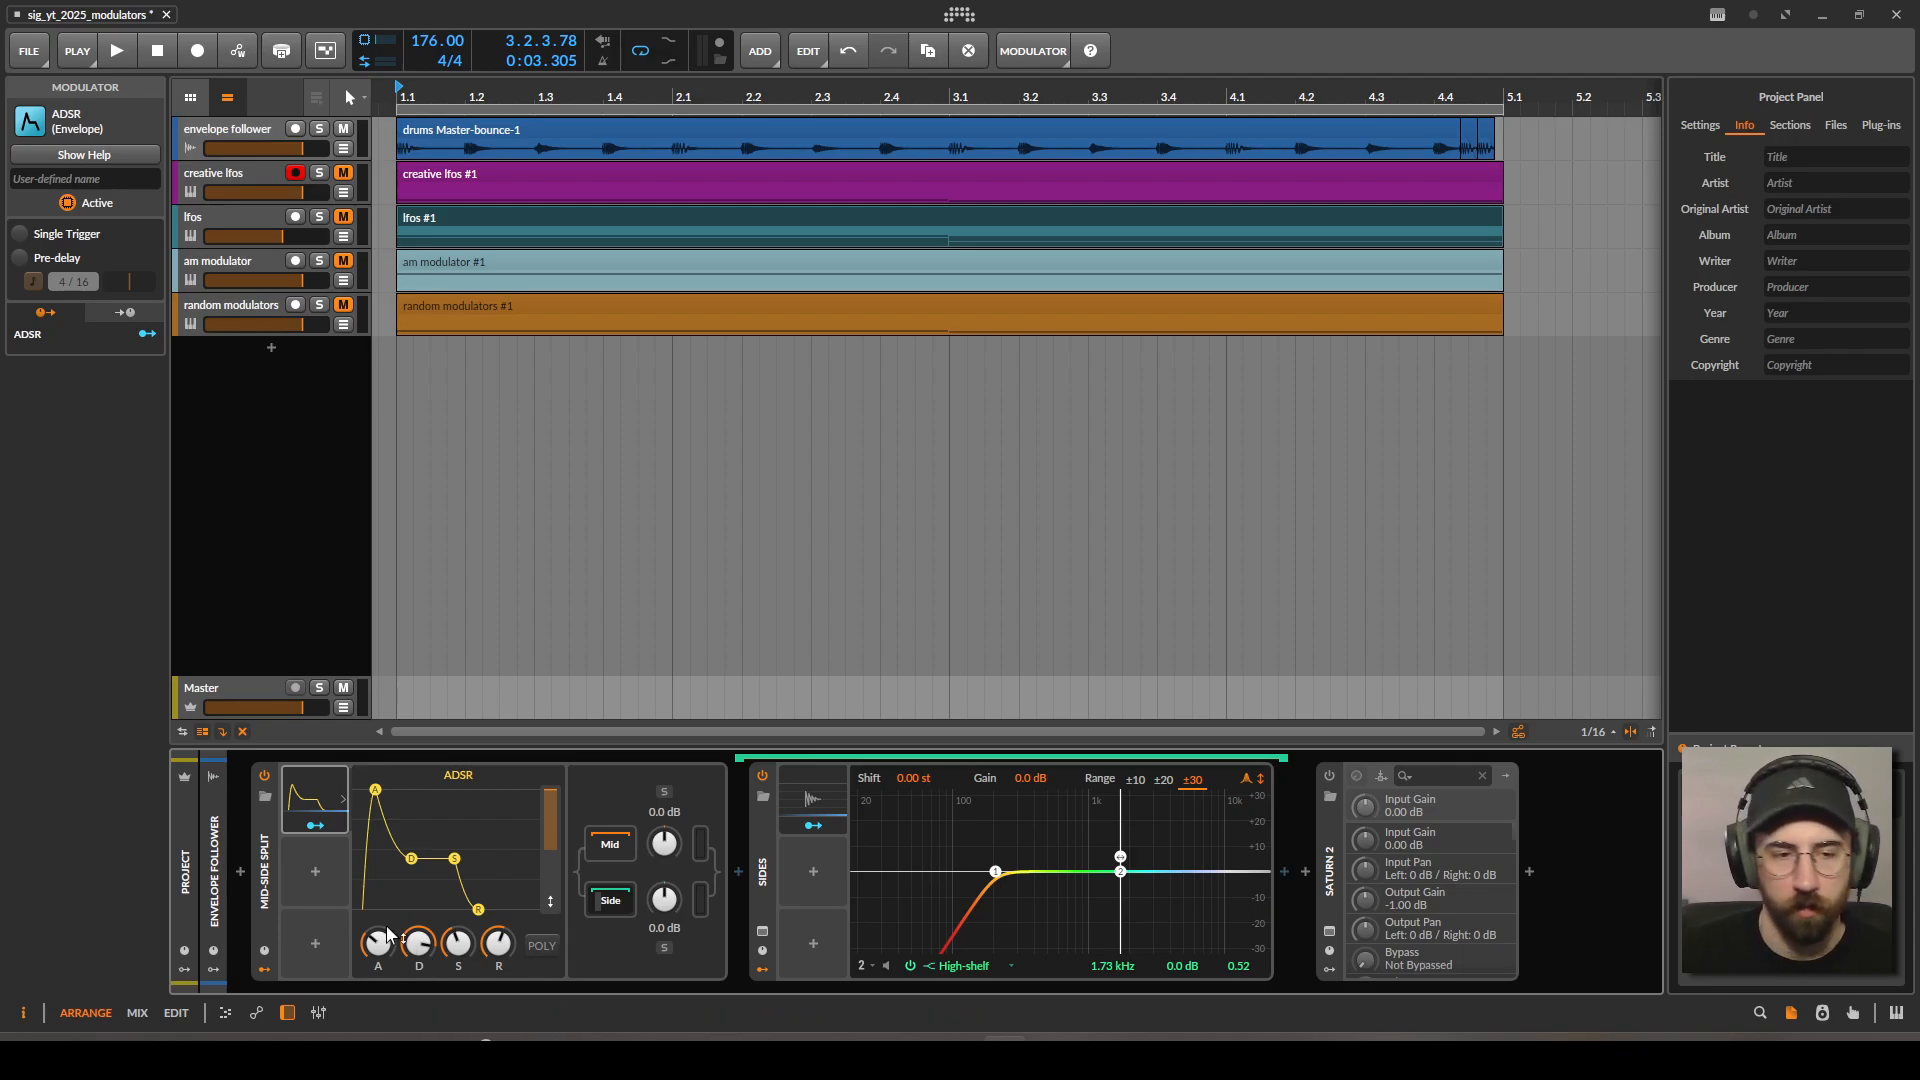
Delete the ADSR modulator from the Mid-Side Split and hide the device's modulator slots.
{"action": "right_click", "coordinate": [311, 787]}
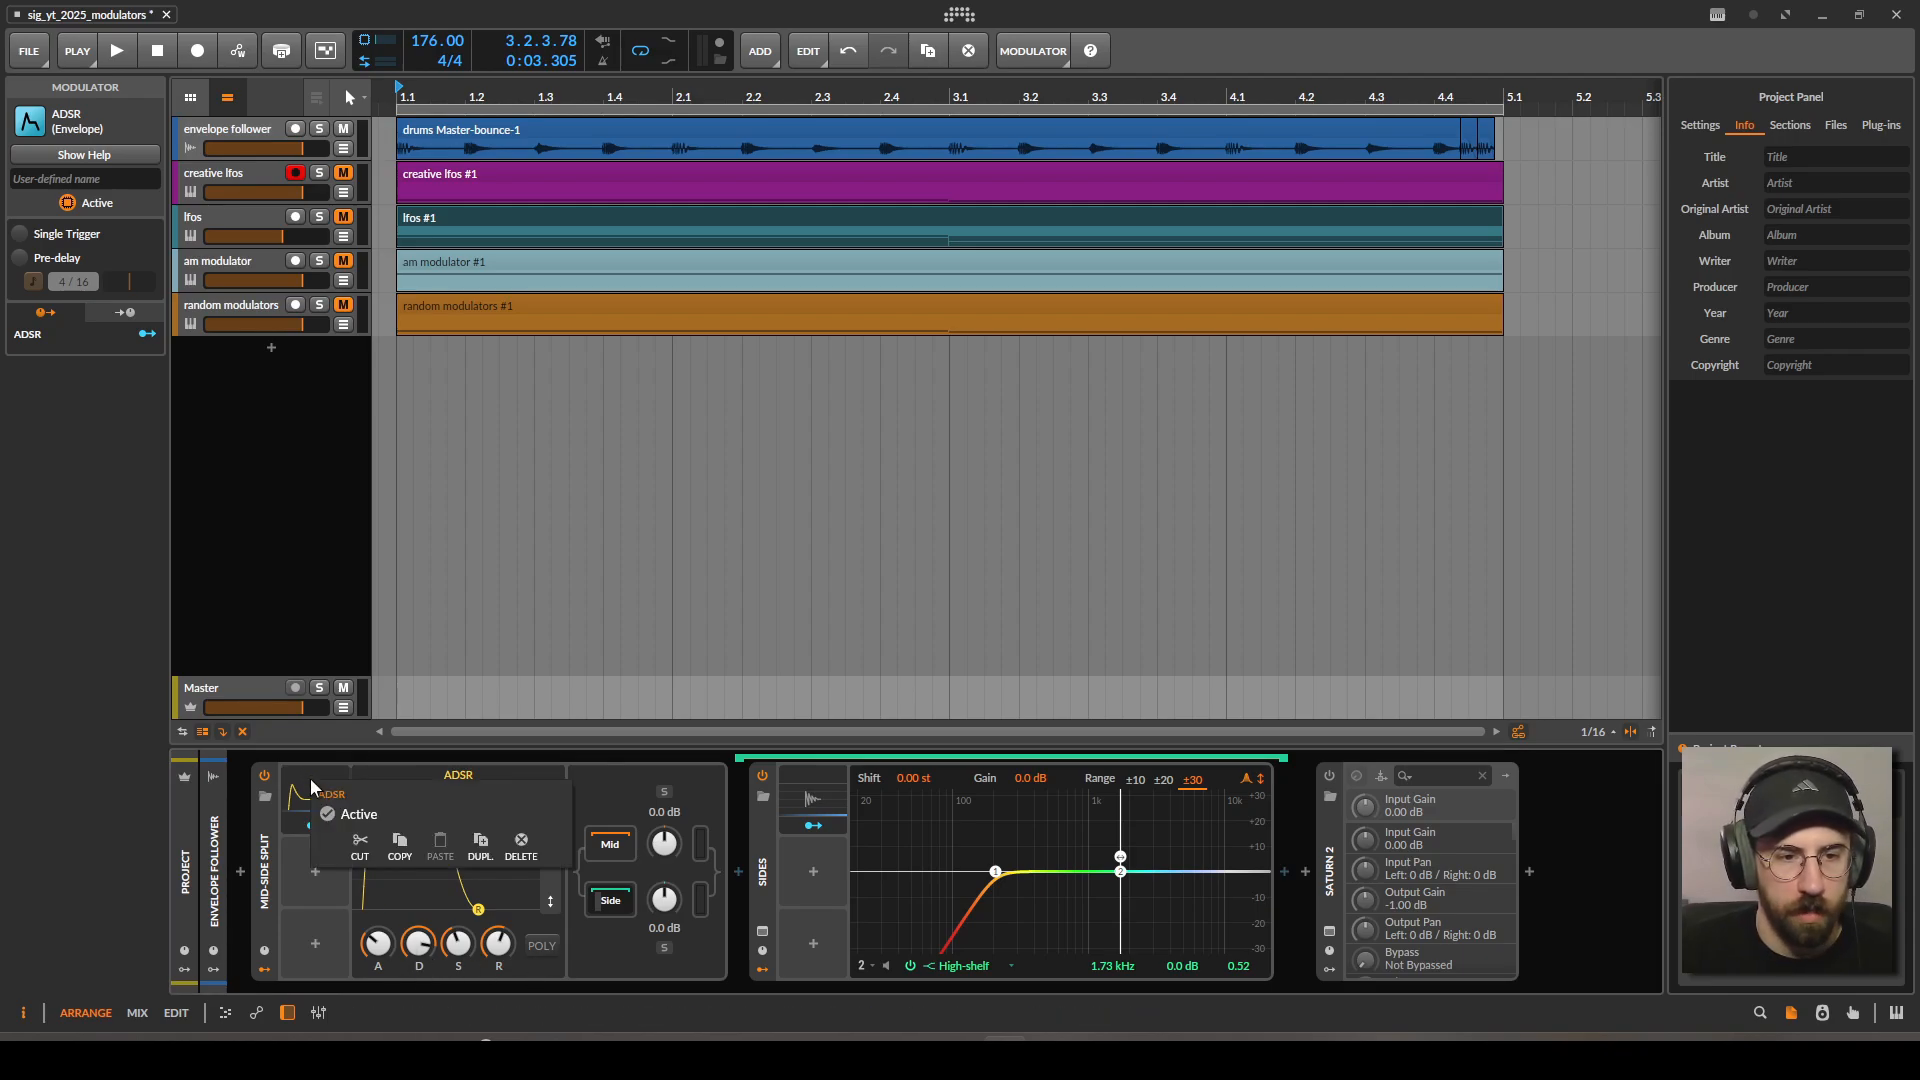
{"action": "left_click", "coordinate": [521, 845]}
{"action": "left_click", "coordinate": [264, 970]}
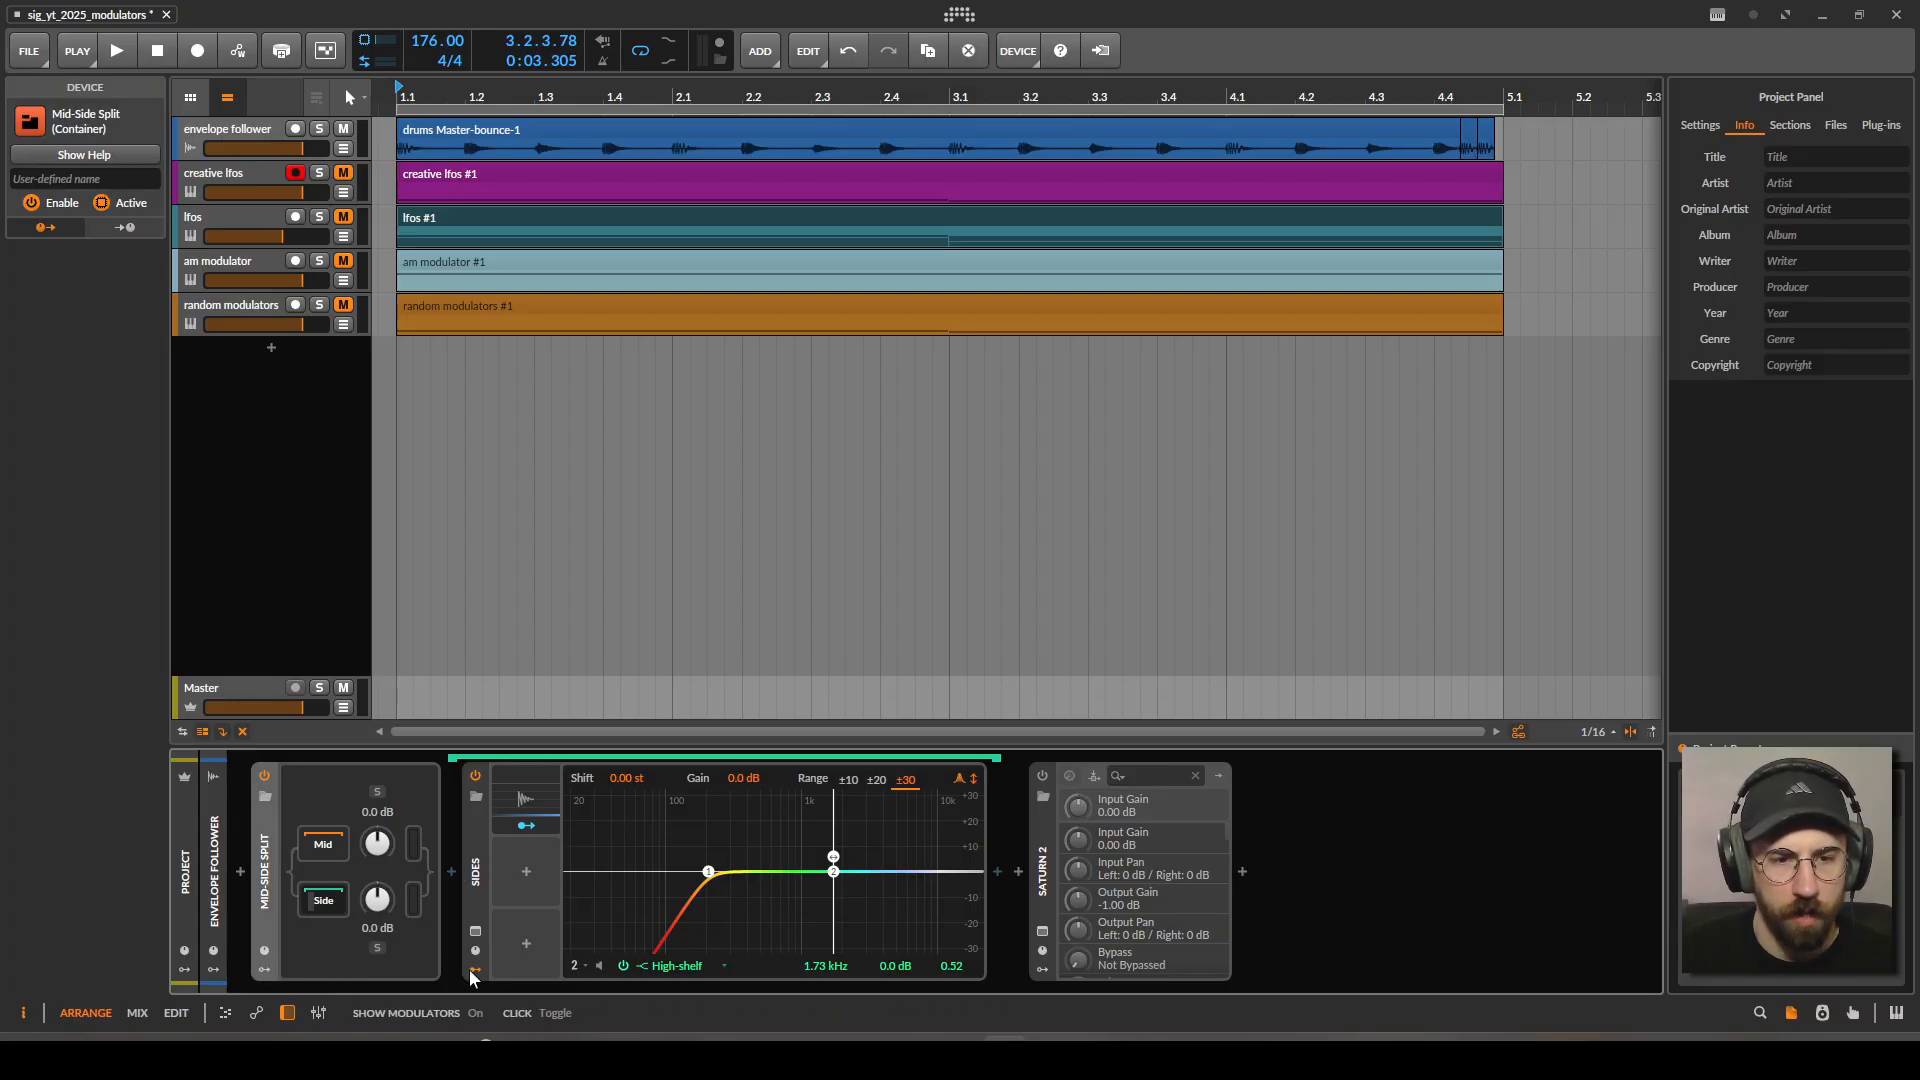
Open the Envelope Follower modulator's settings on the sides EQ and check which parameter it is assigned to.
{"action": "left_click", "coordinate": [531, 785]}
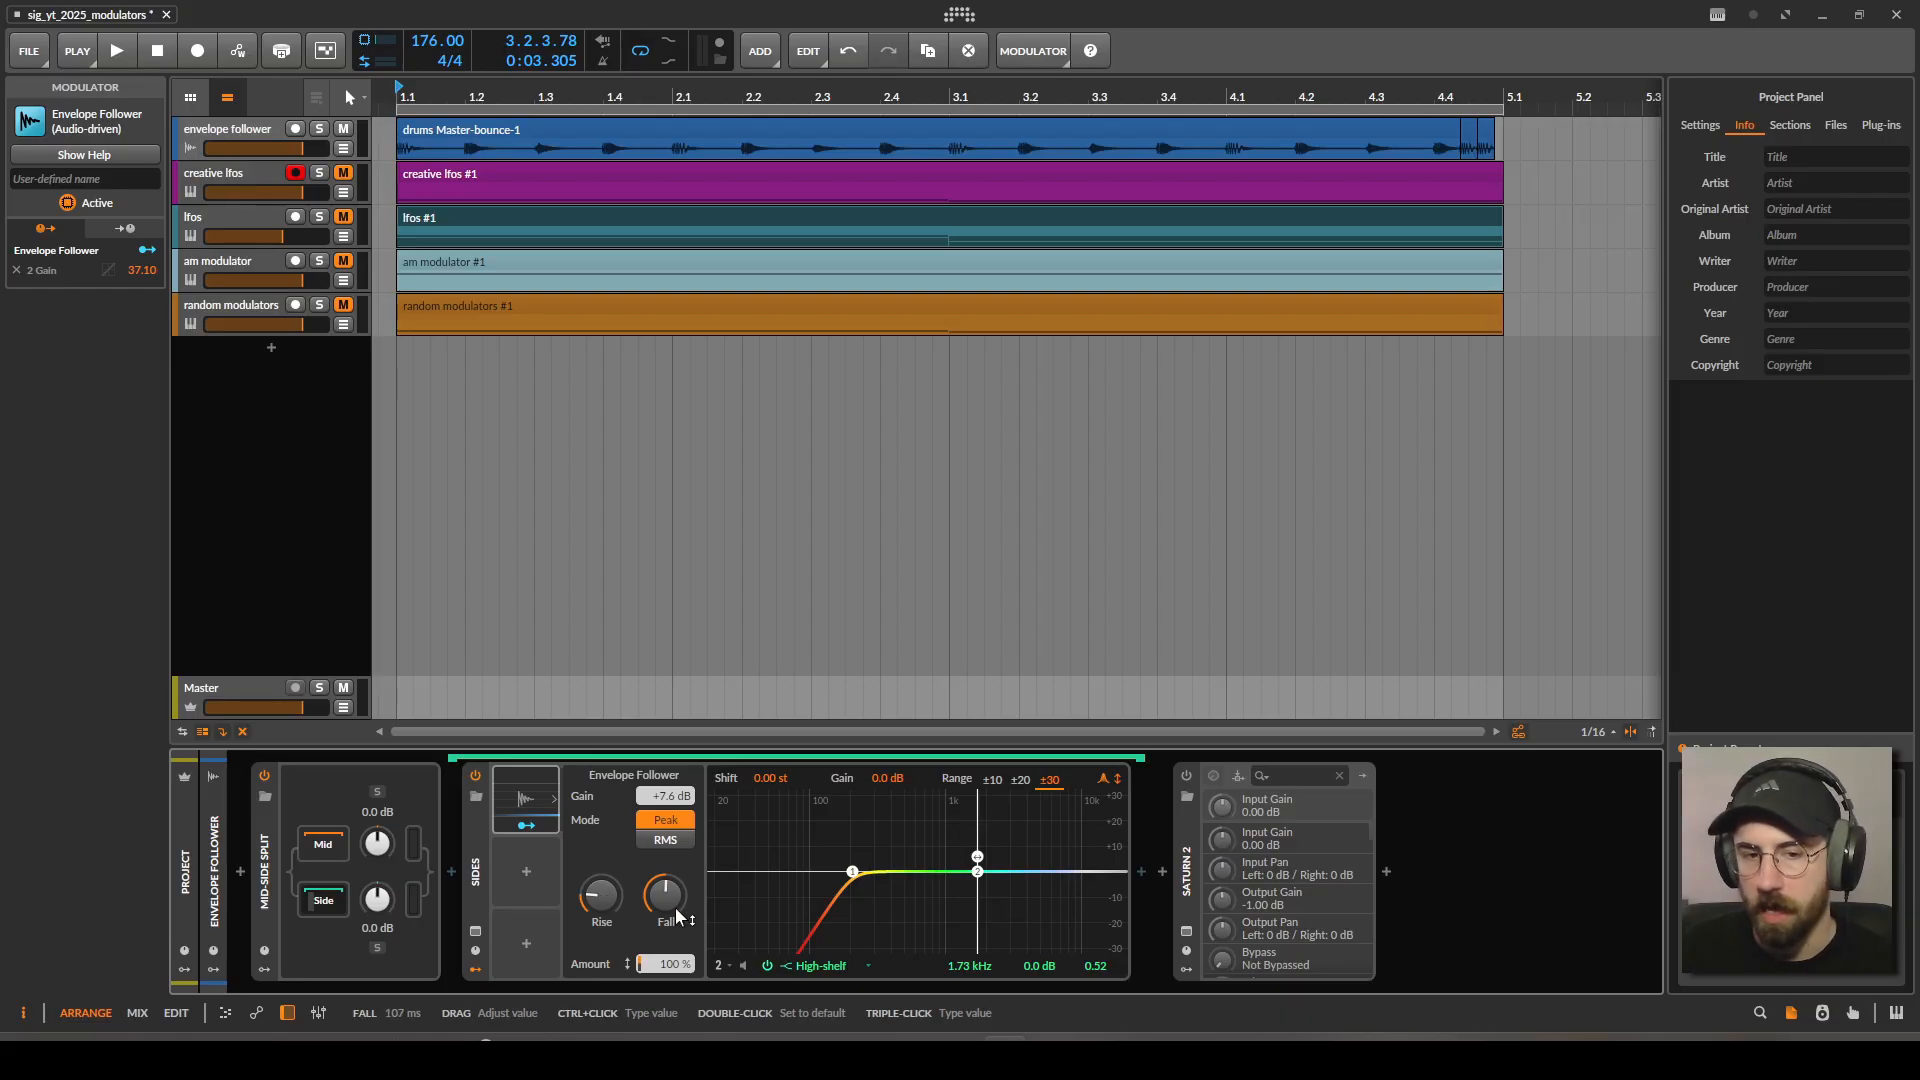
{"action": "left_click", "coordinate": [527, 825]}
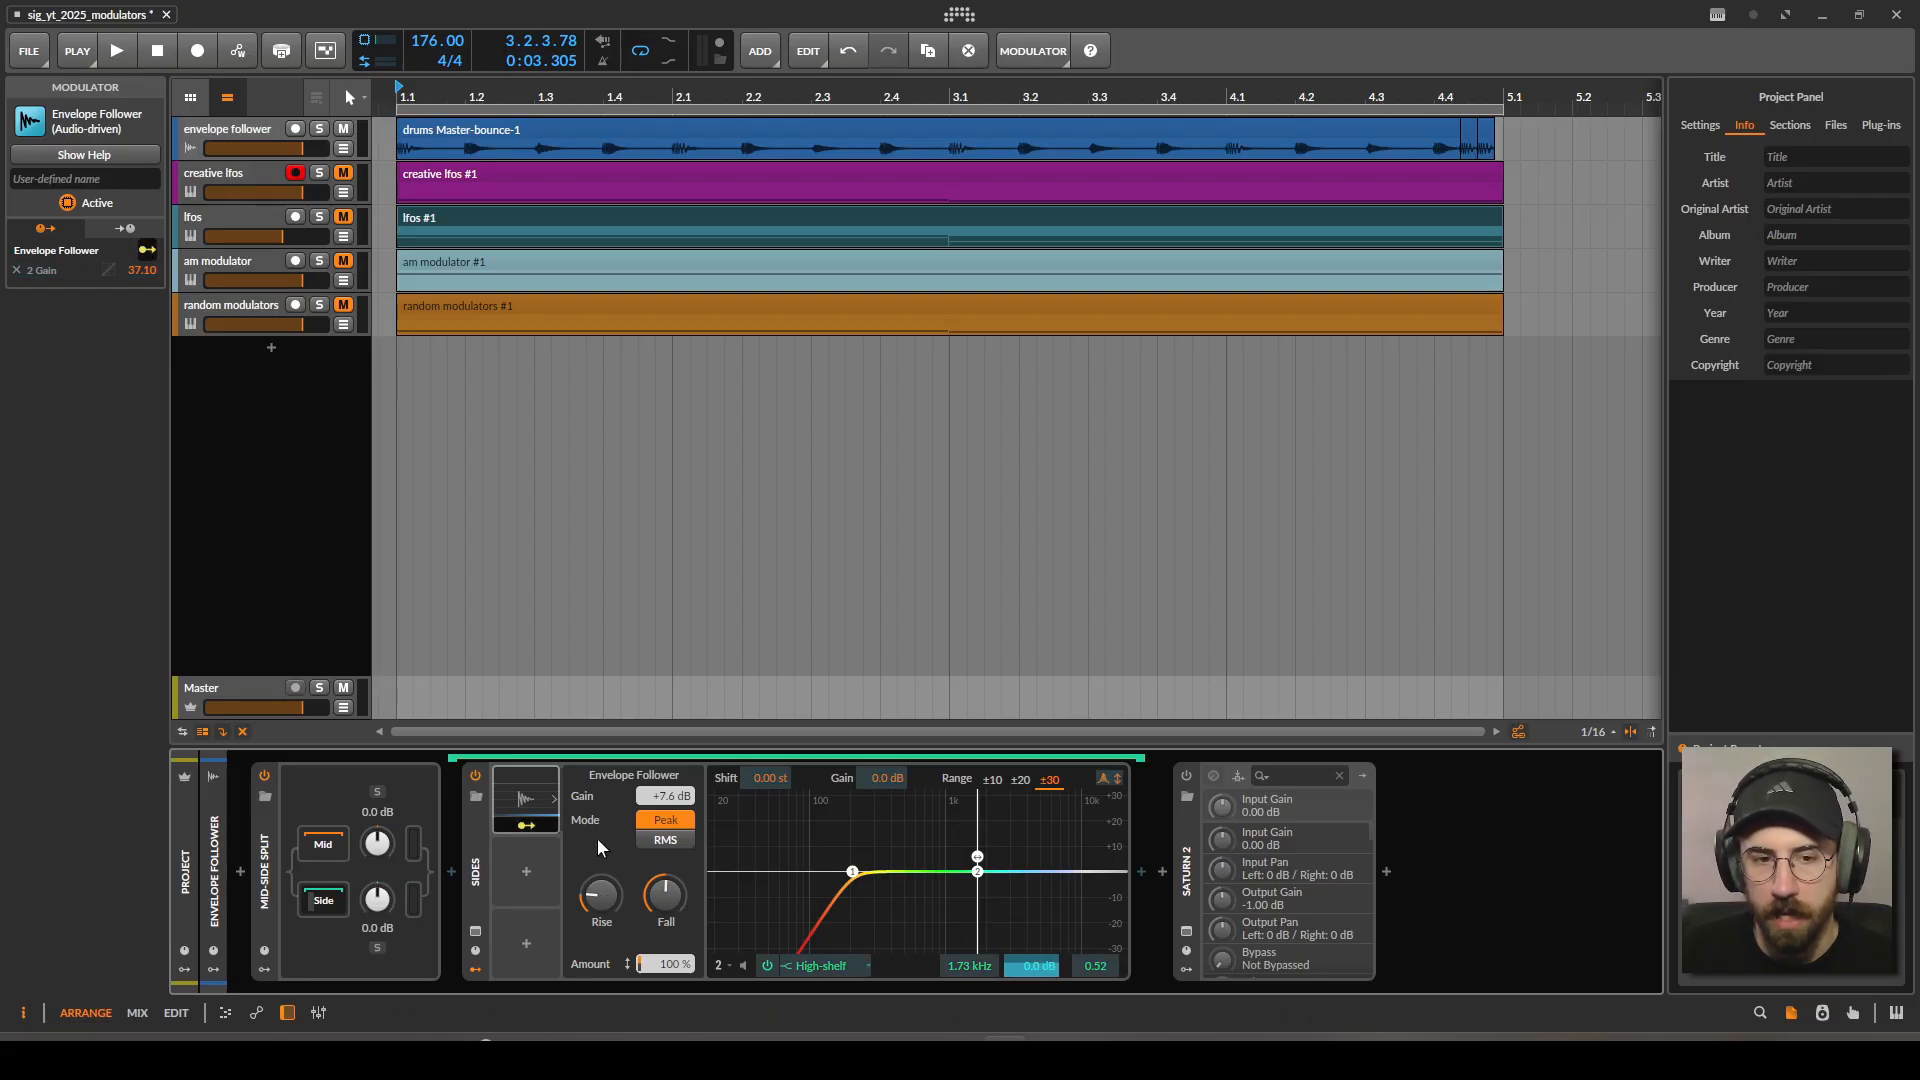
{"action": "left_click", "coordinate": [530, 826]}
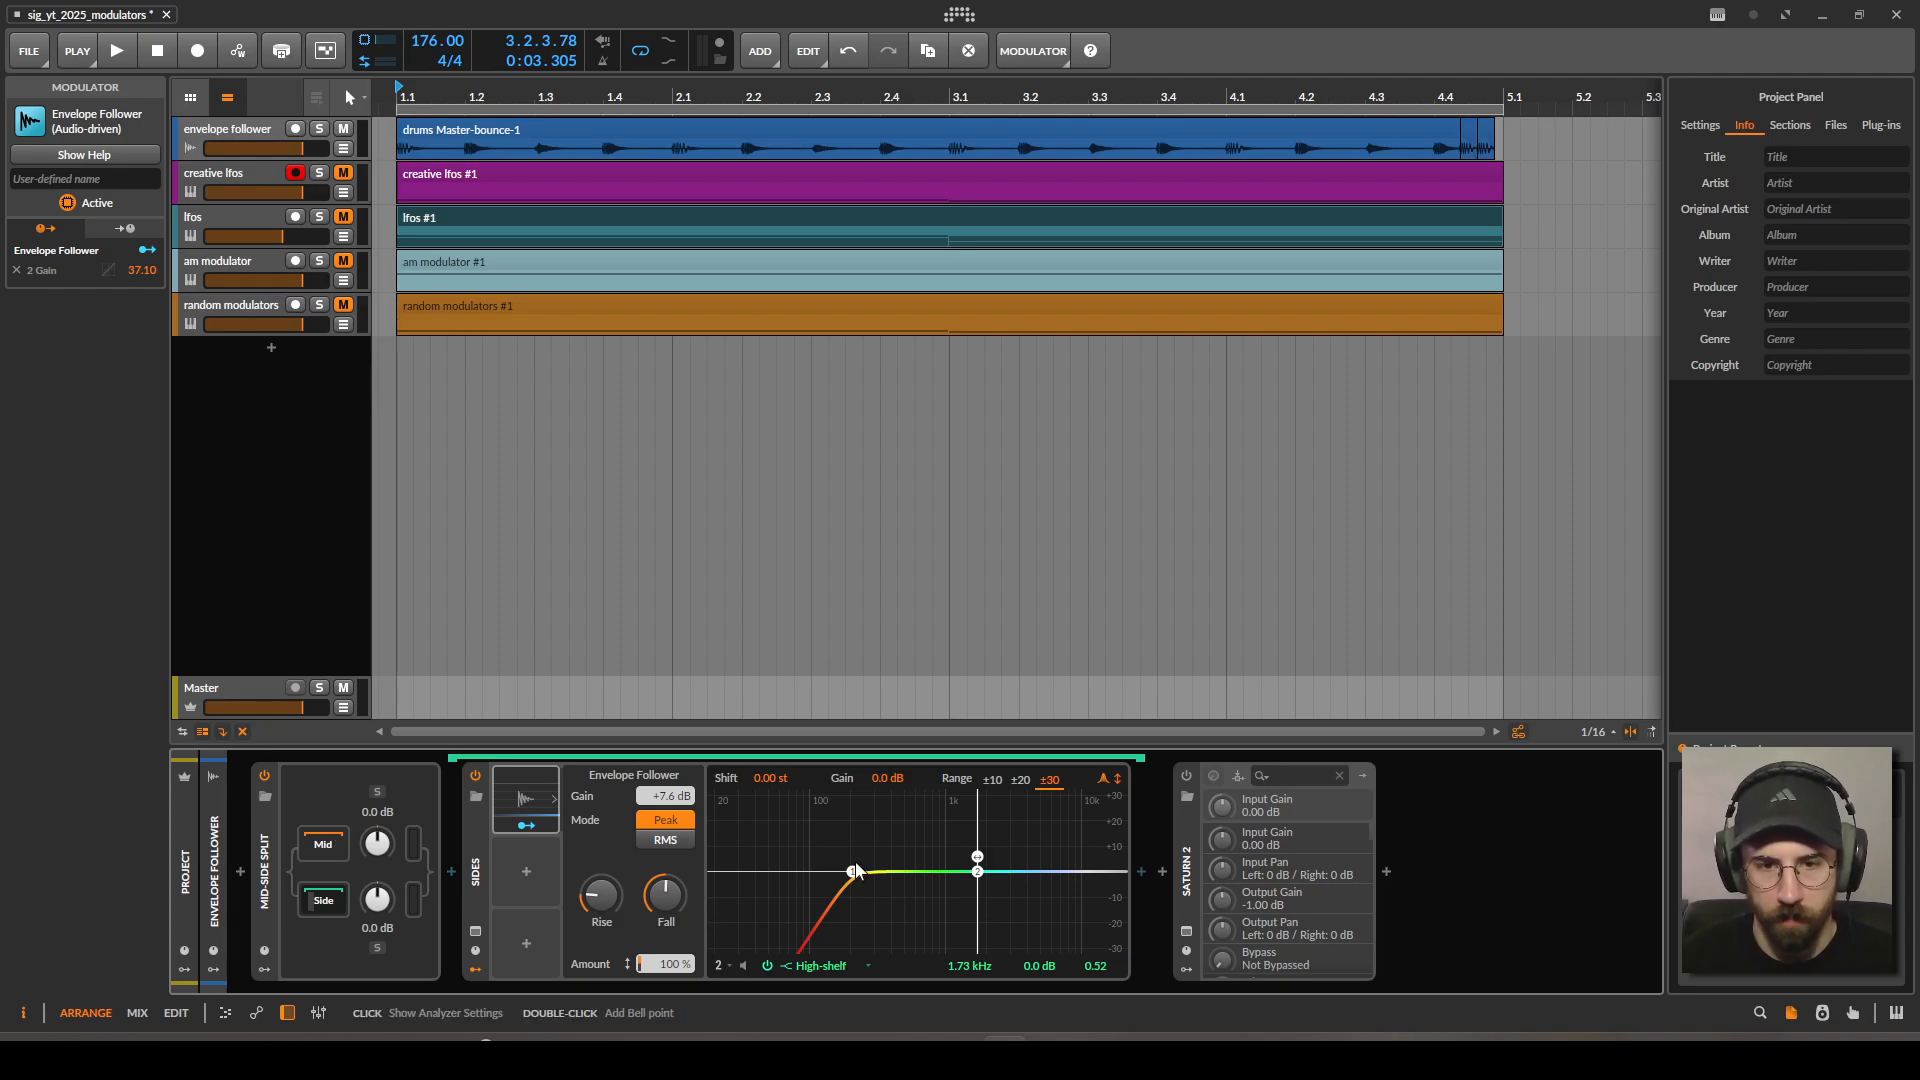
Compare the Mid and Side chains of the Mid-Side Split and inspect the sides EQ's low-cut and high-shelf bands.
{"action": "left_click", "coordinate": [388, 849]}
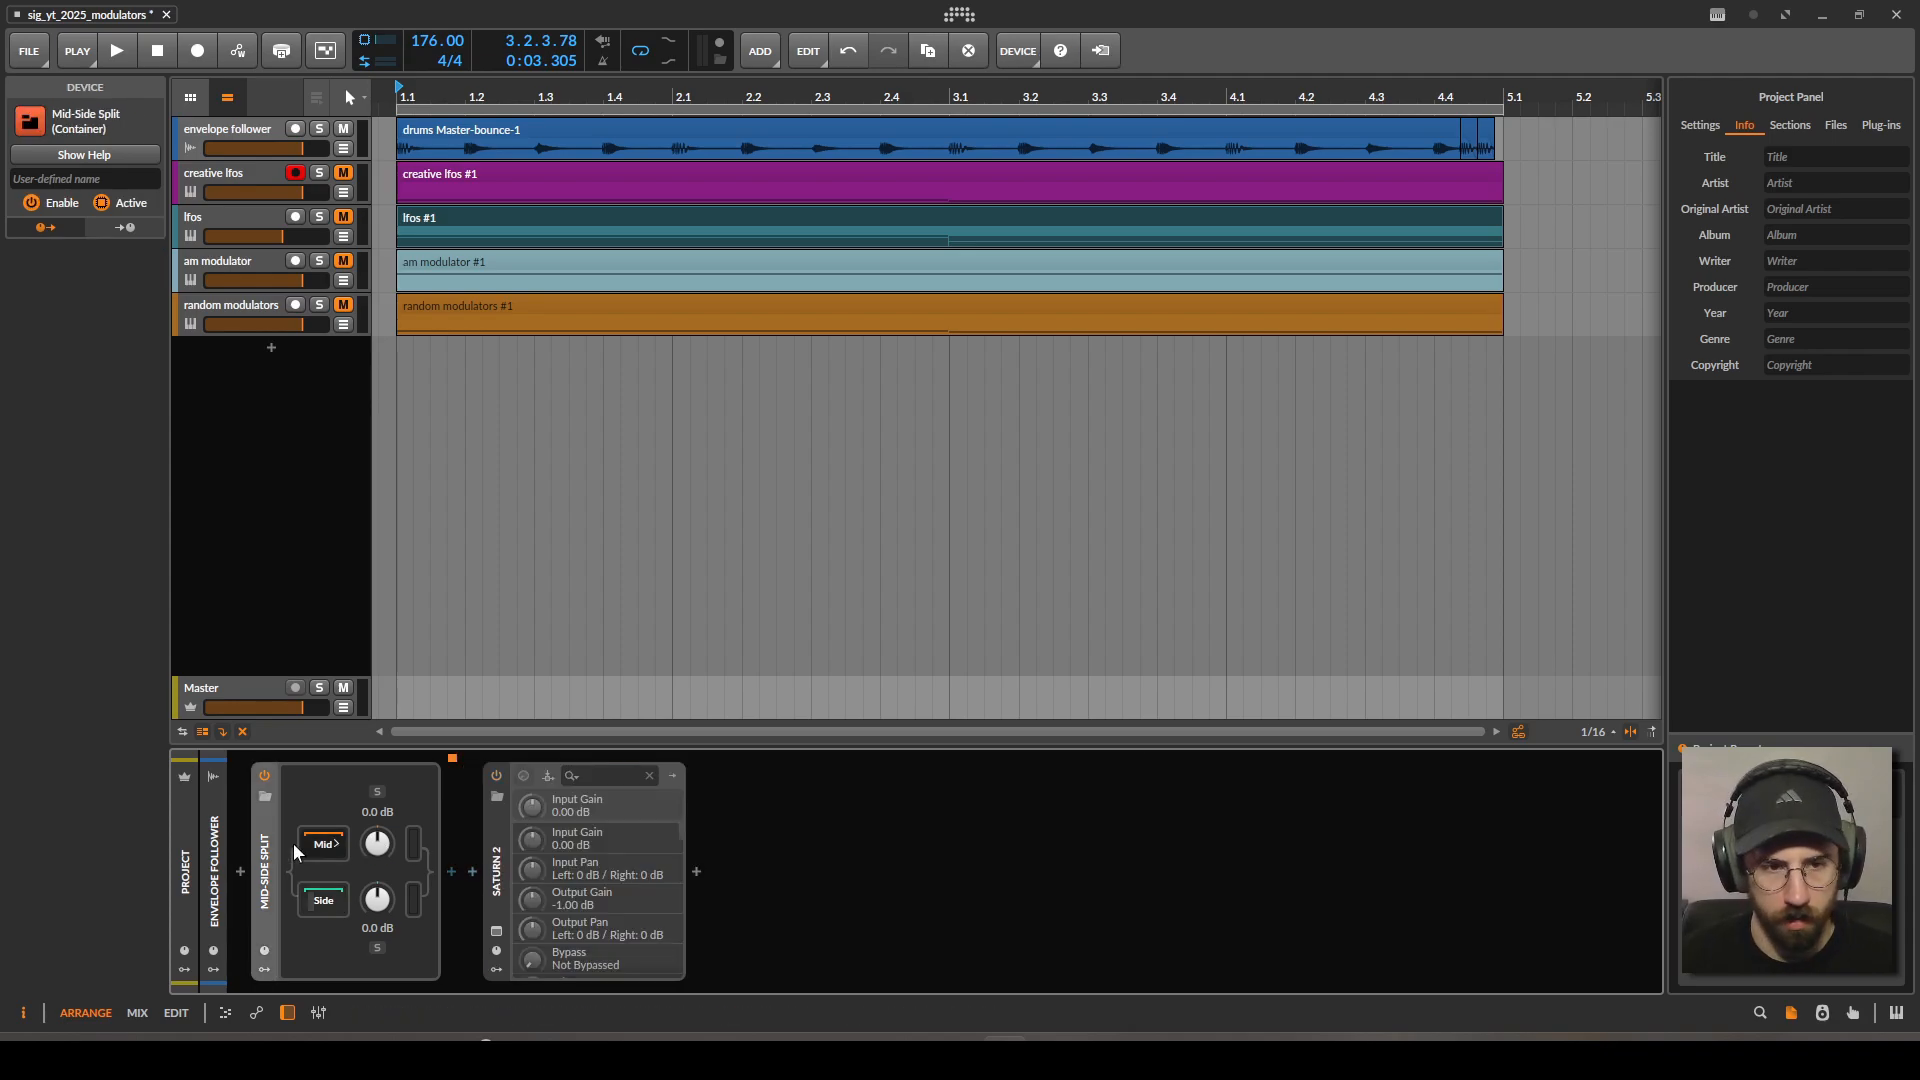
{"action": "mouse_move", "coordinate": [535, 850]}
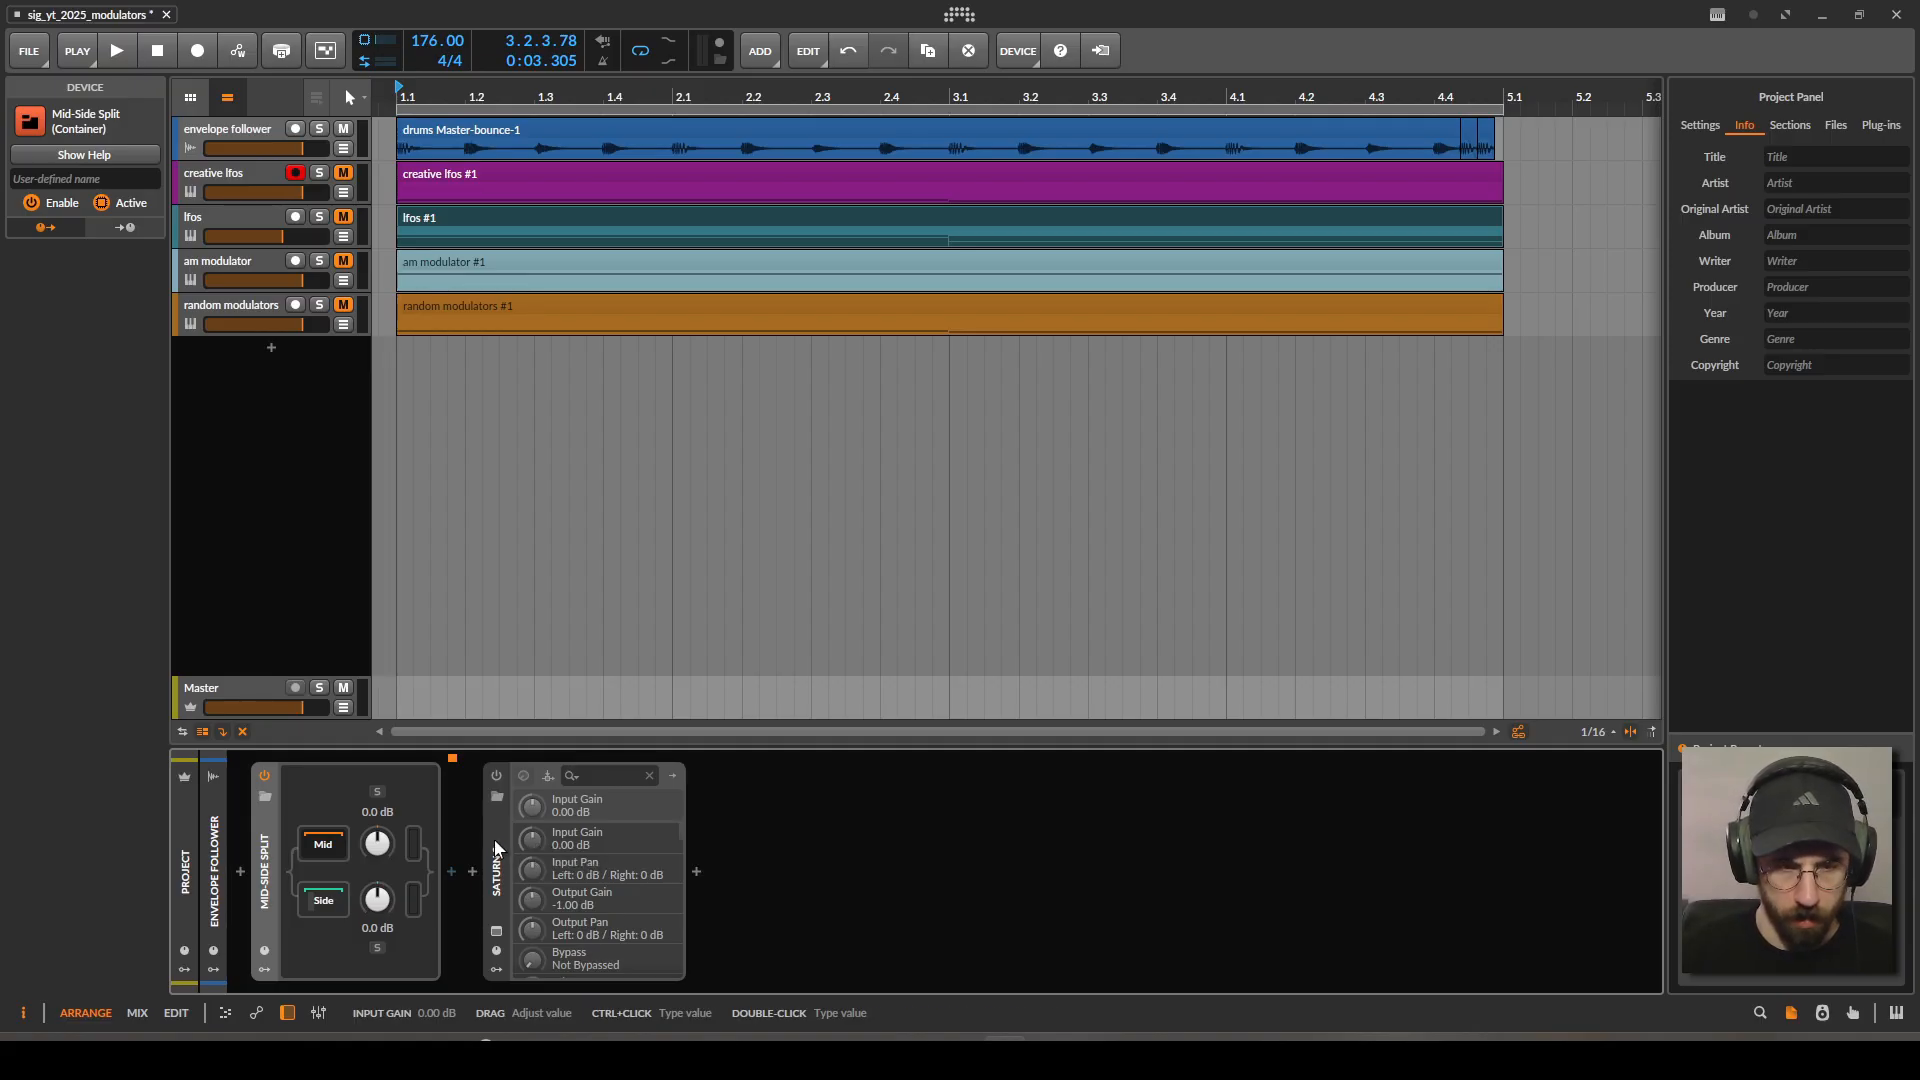
{"action": "left_click", "coordinate": [326, 901]}
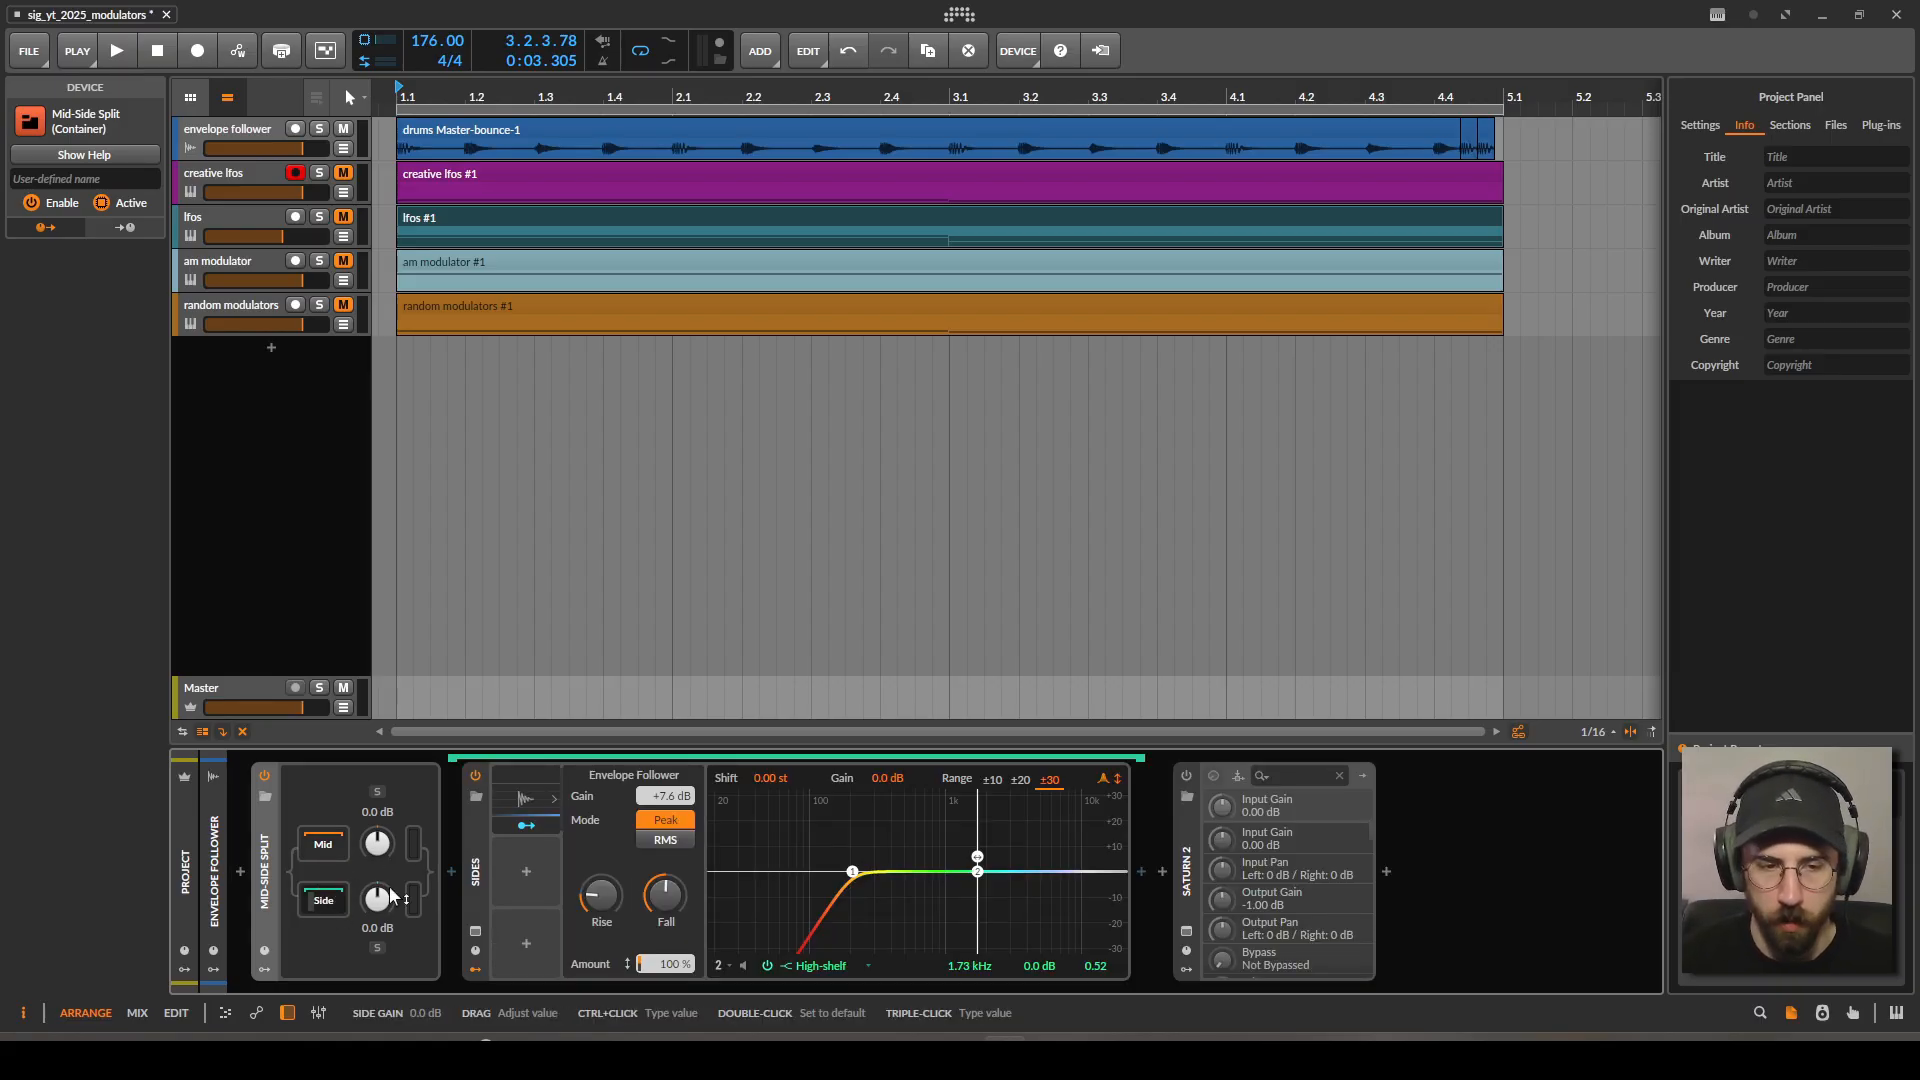
{"action": "left_click", "coordinate": [852, 872]}
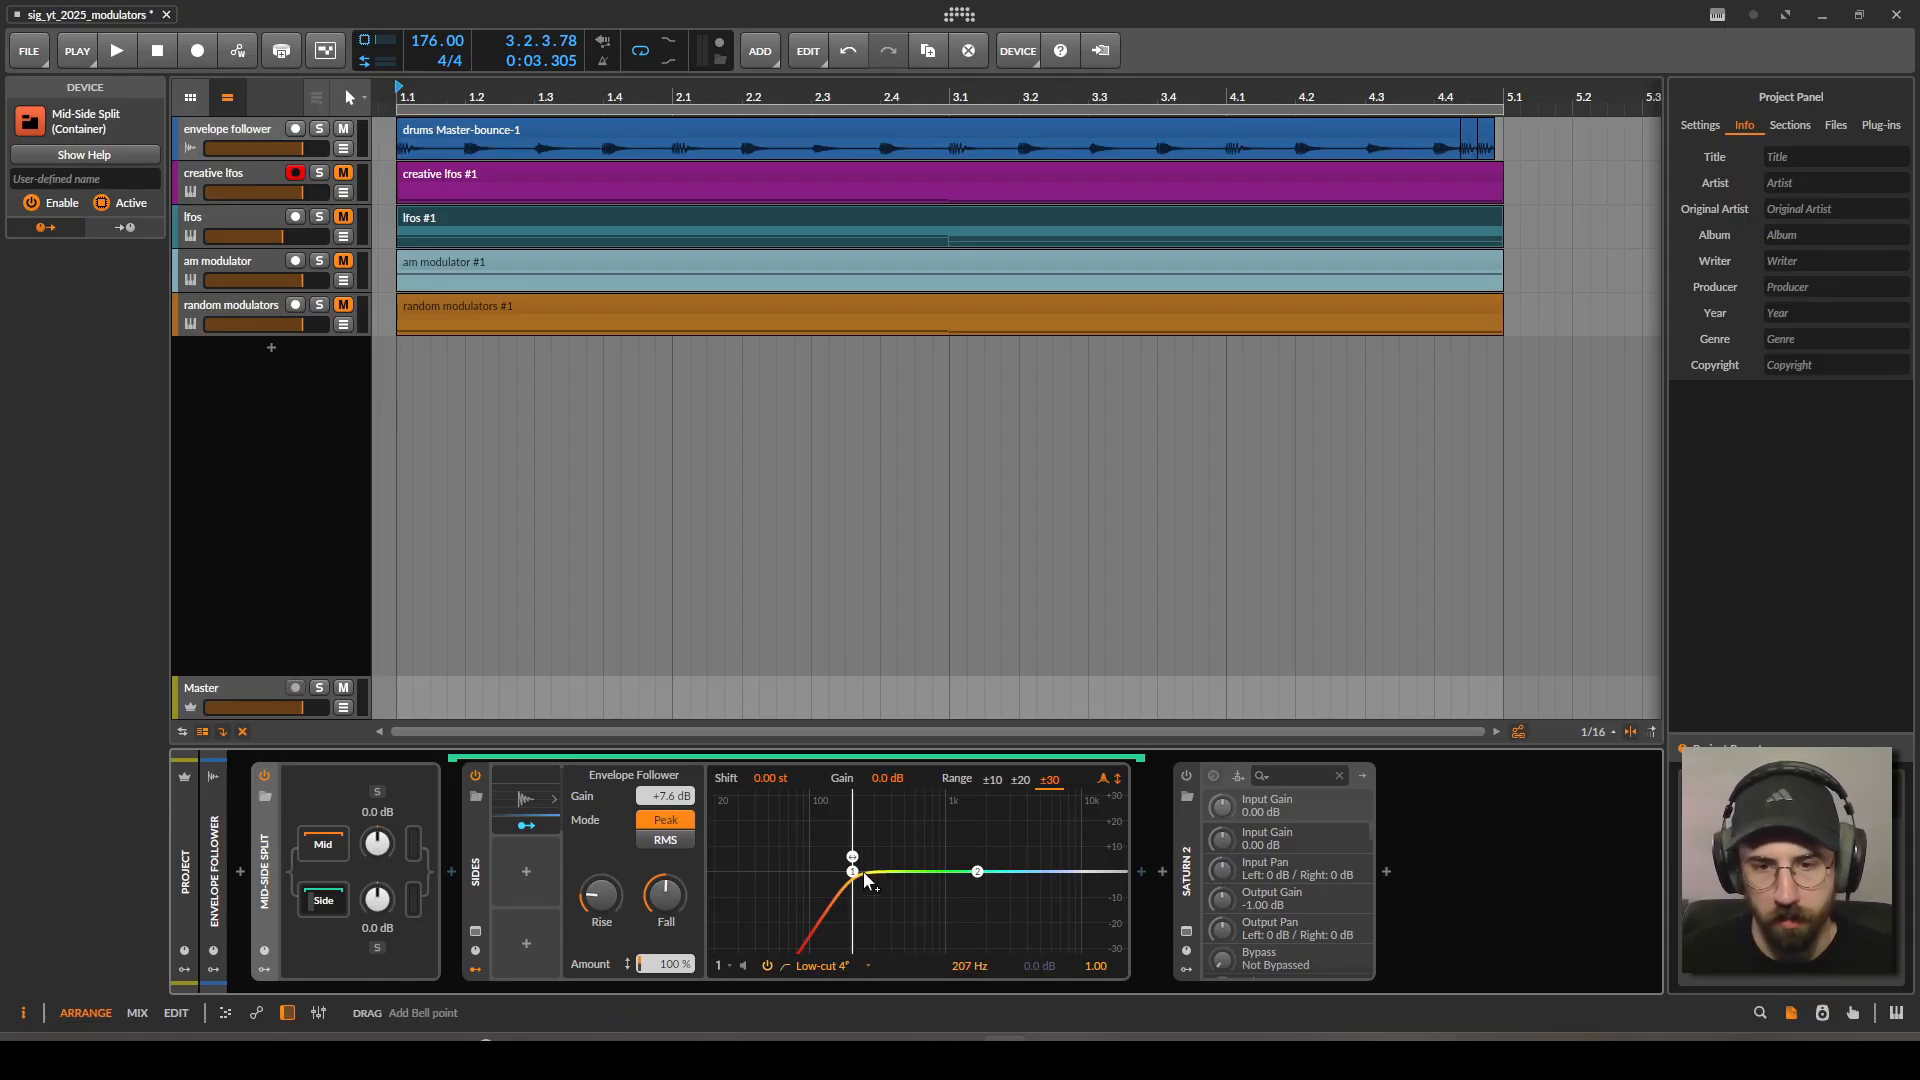
{"action": "left_click", "coordinate": [978, 872]}
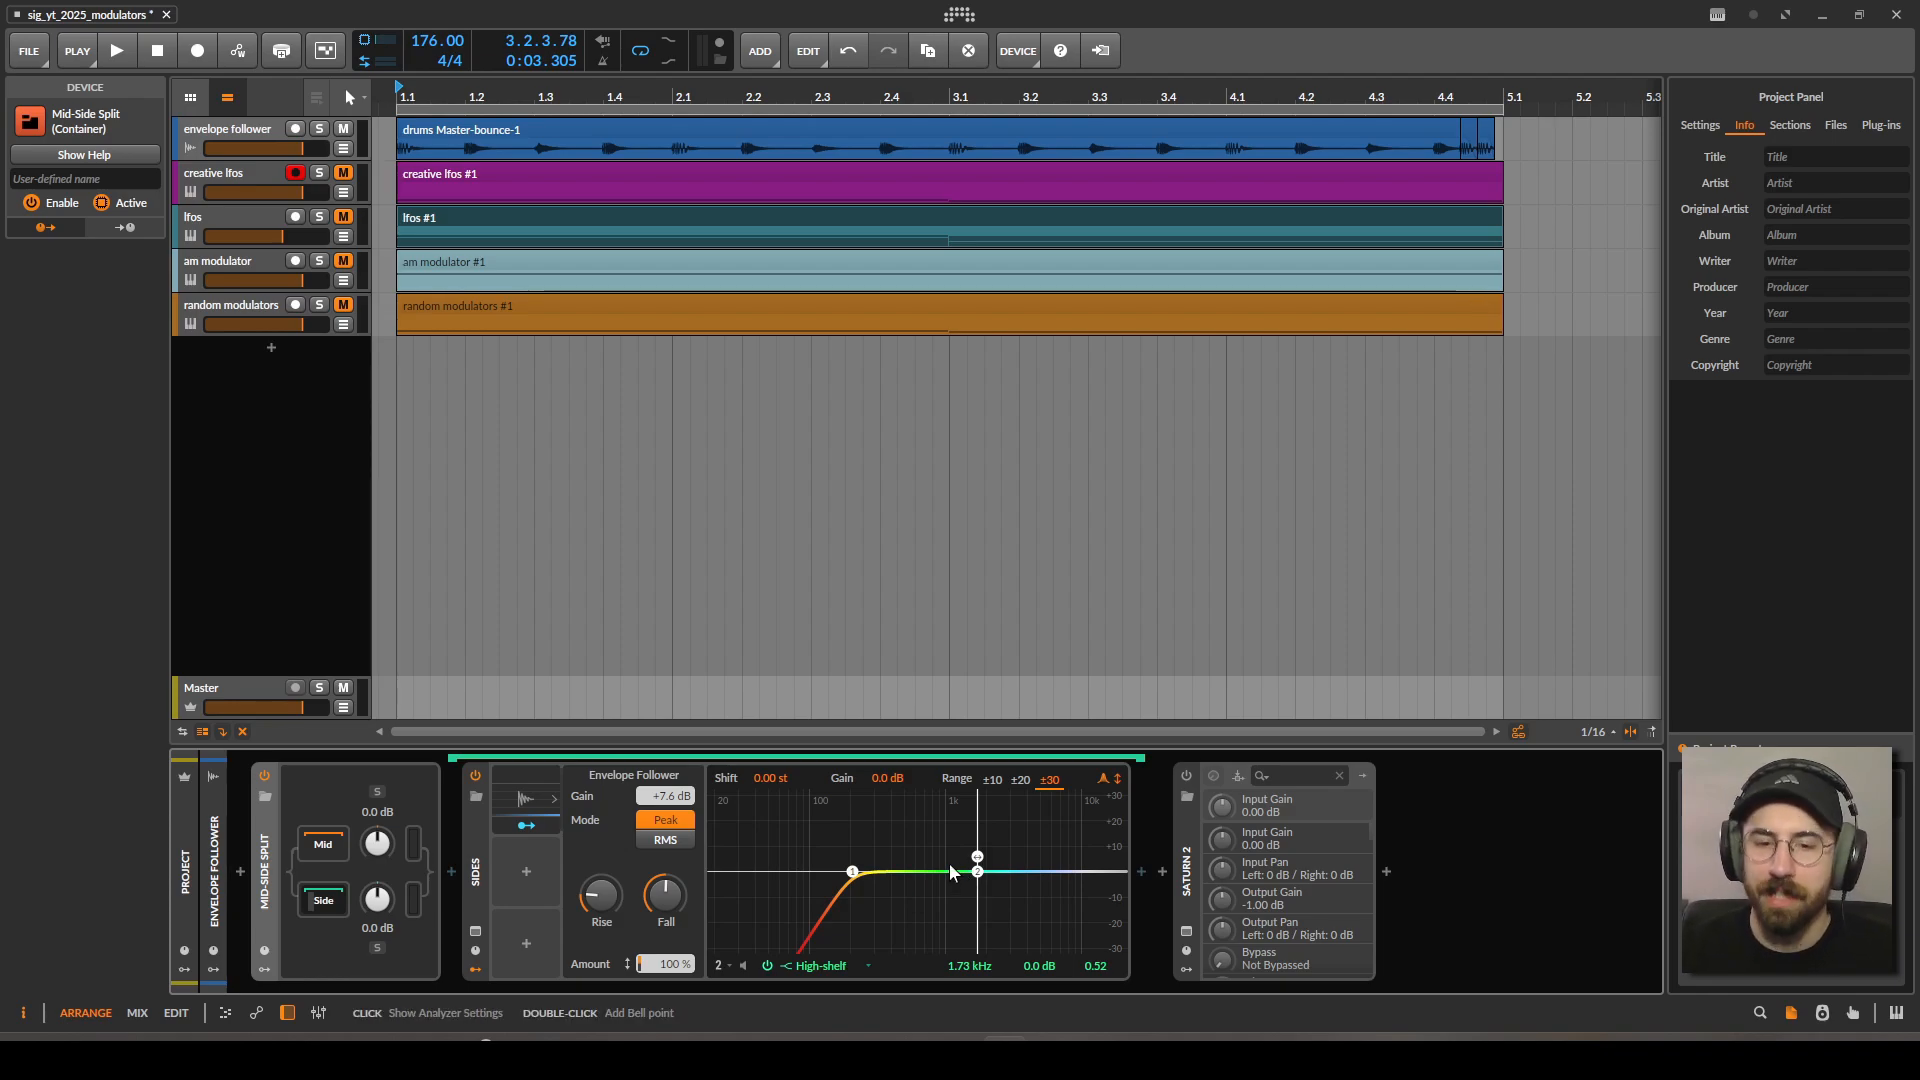
Bypass the Mid-Side Split on the envelope follower track and listen to the drum loop from bar 1.
{"action": "left_click", "coordinate": [247, 135]}
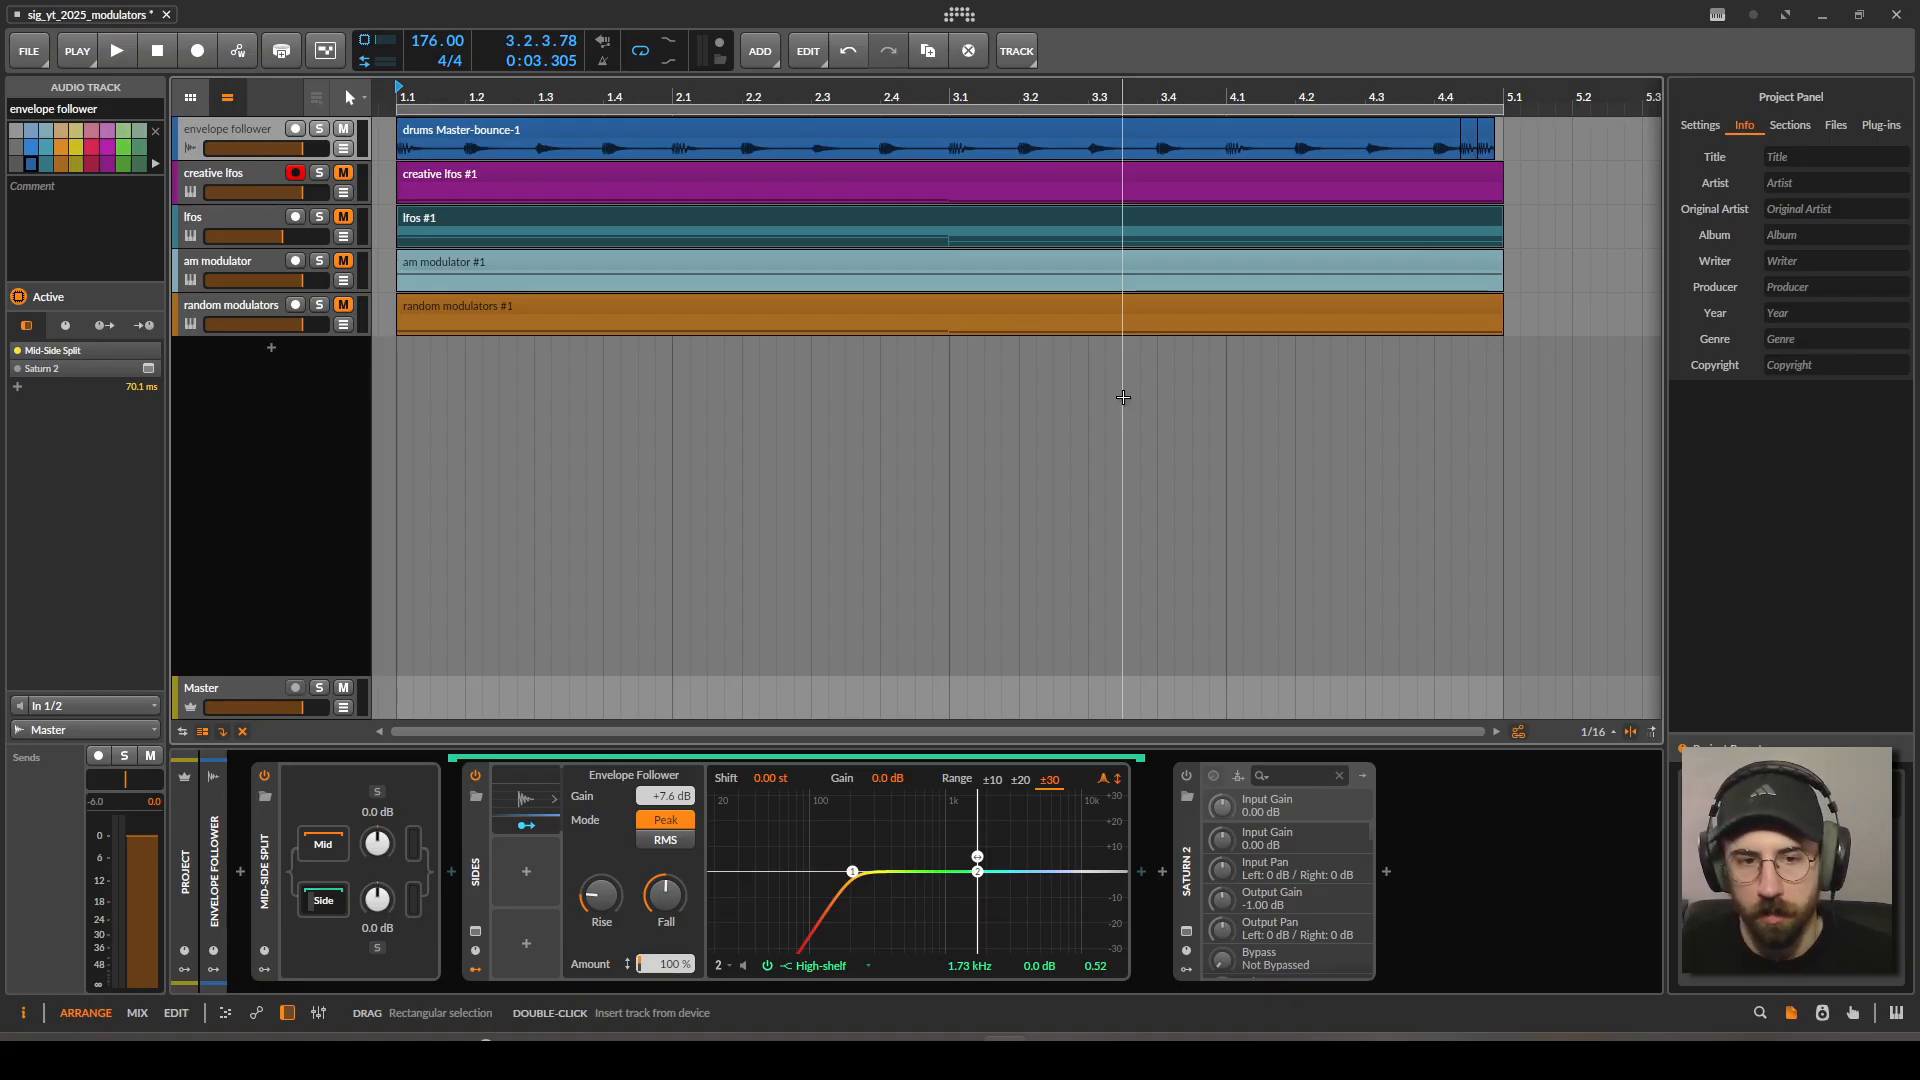
{"action": "left_click", "coordinate": [264, 777]}
{"action": "left_click", "coordinate": [397, 92]}
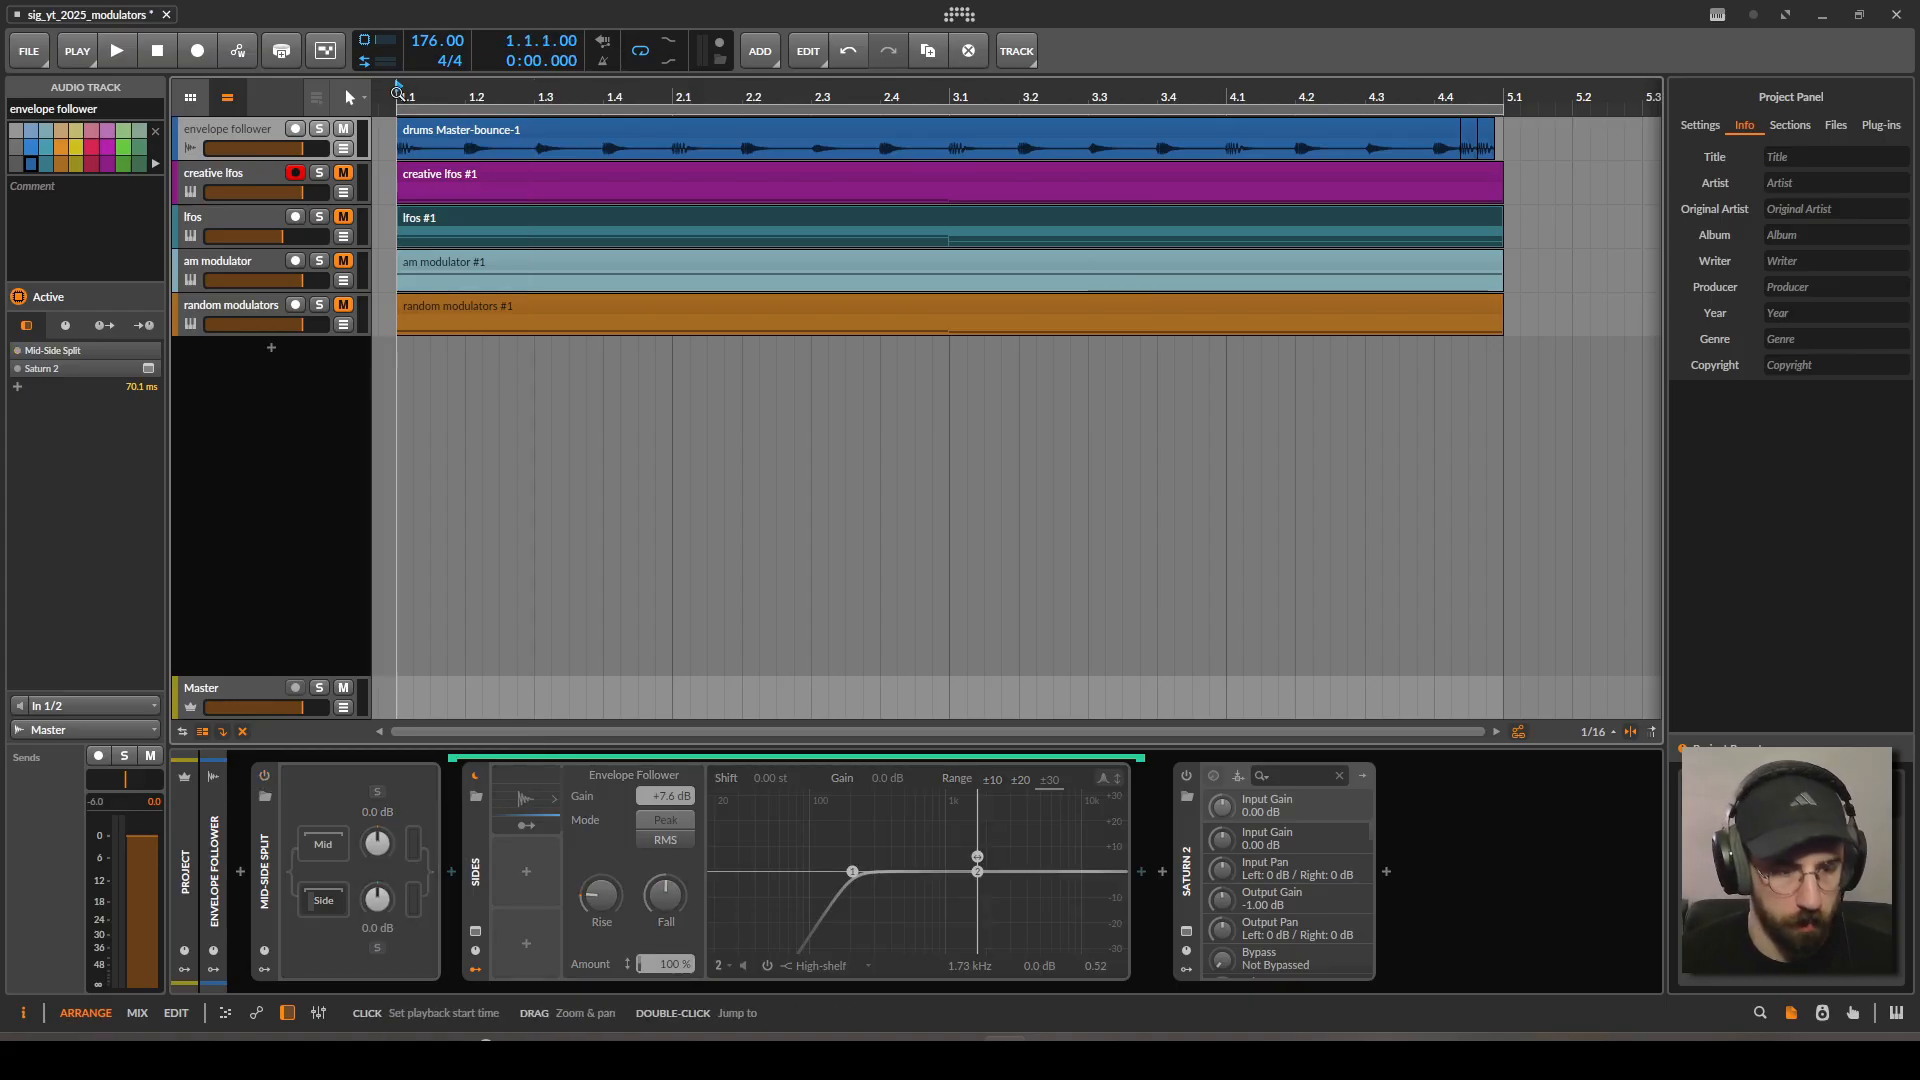
{"action": "key", "text": "space"}
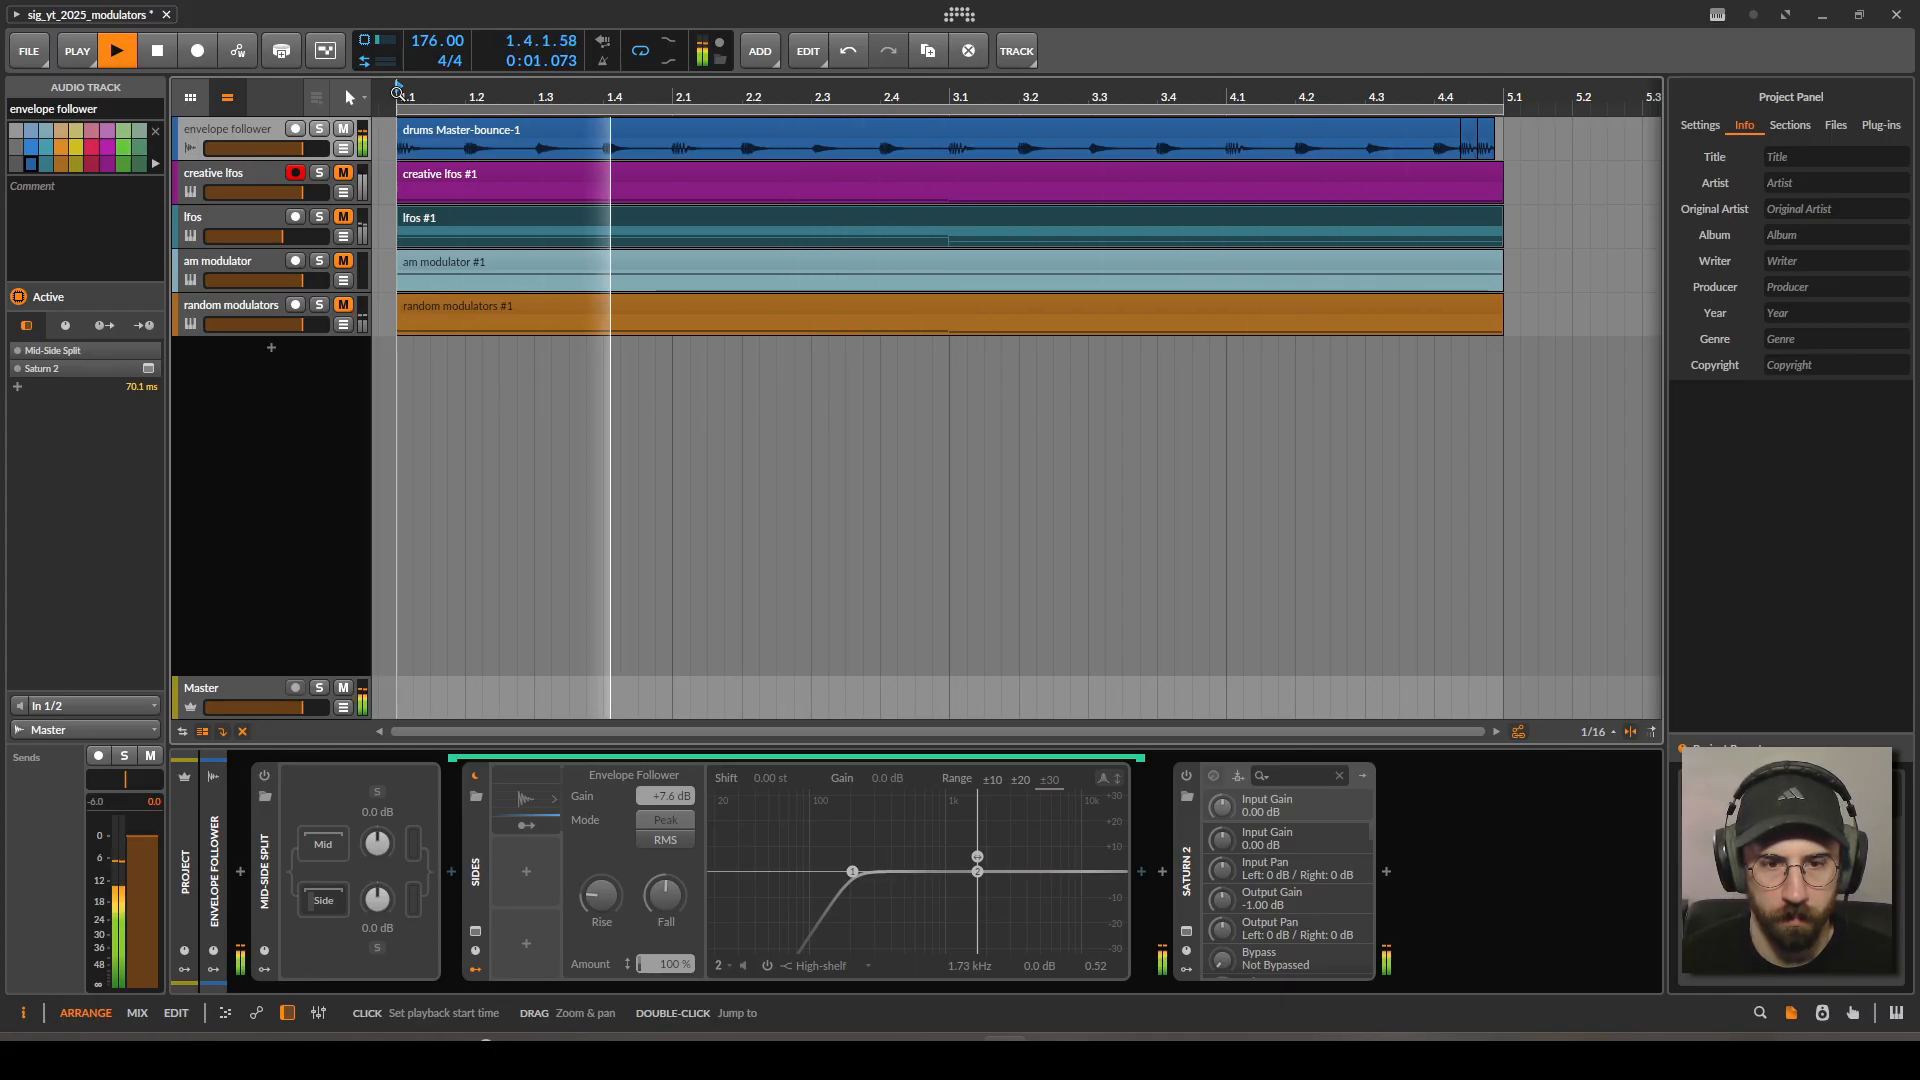
{"action": "key", "text": "space"}
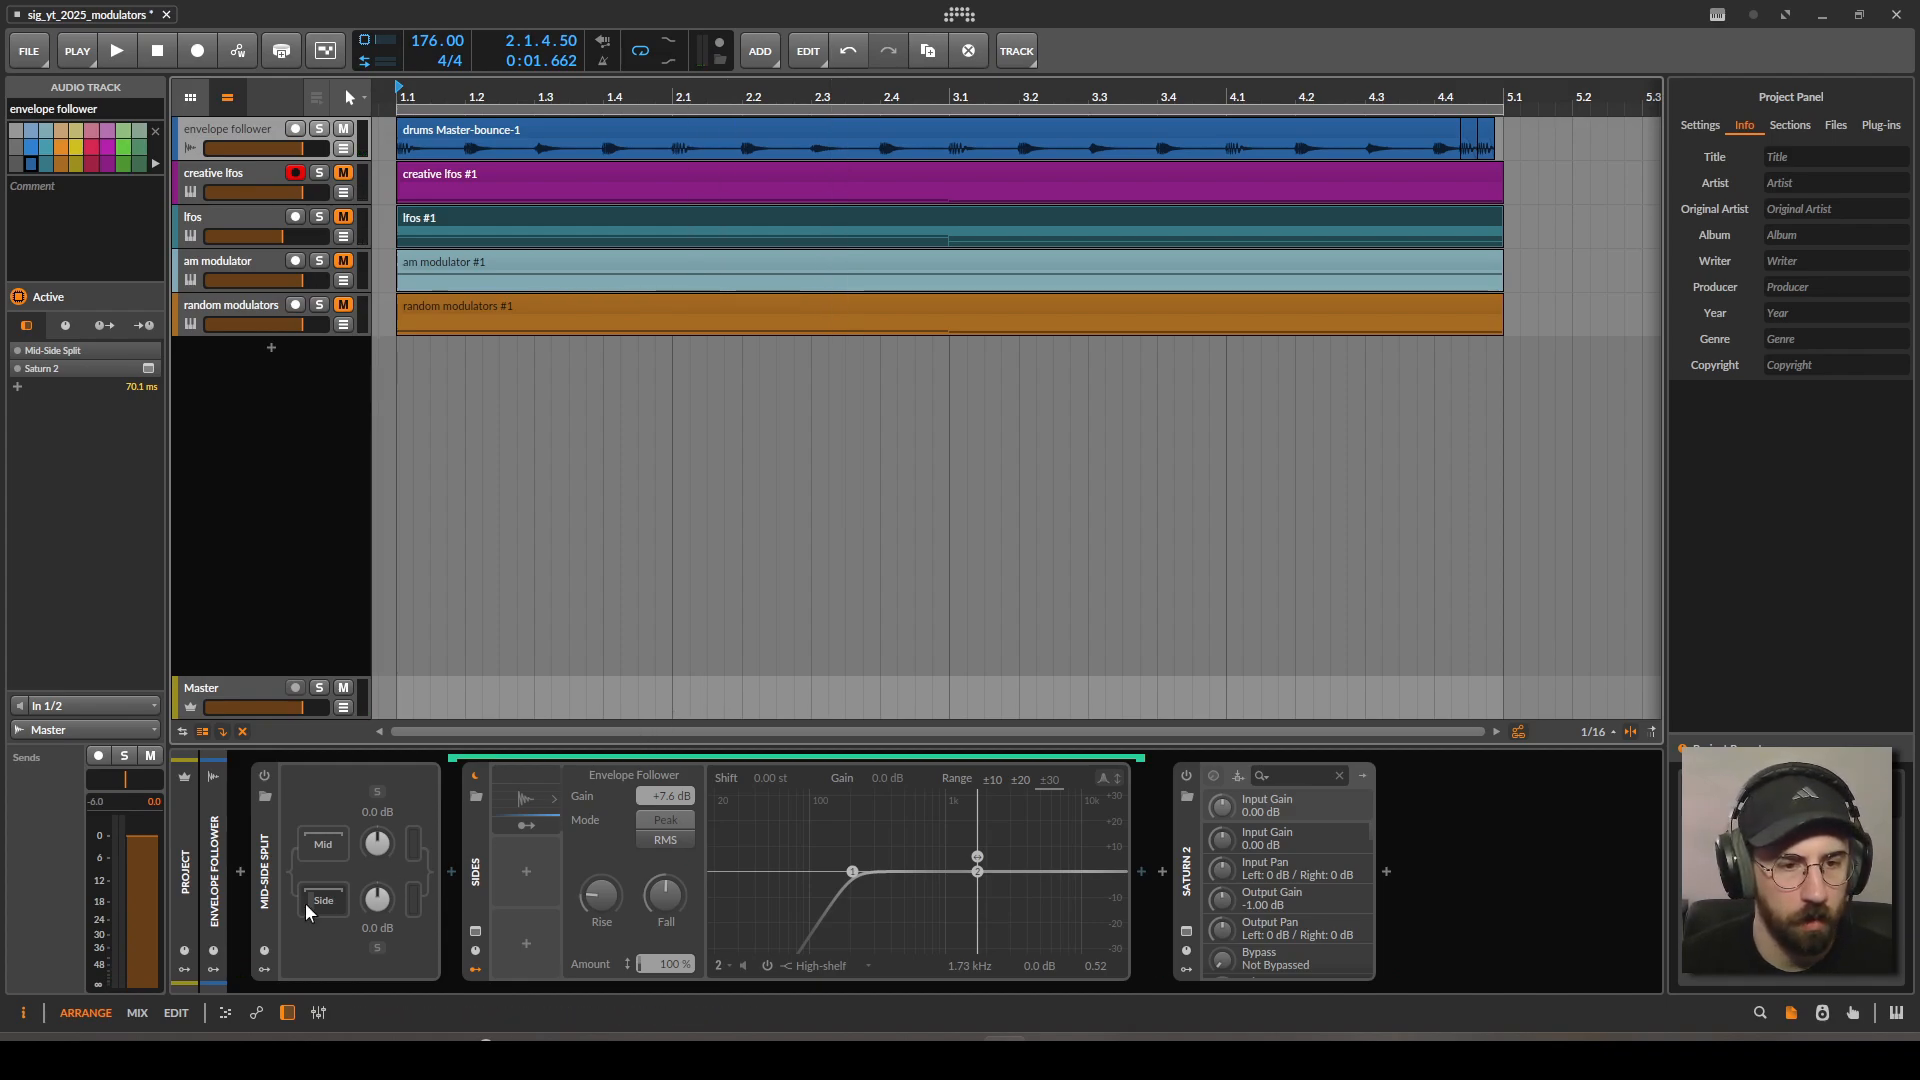
Re-enable the Mid-Side Split and watch the sides EQ's curve in its expanded view during playback.
{"action": "left_click", "coordinate": [264, 775]}
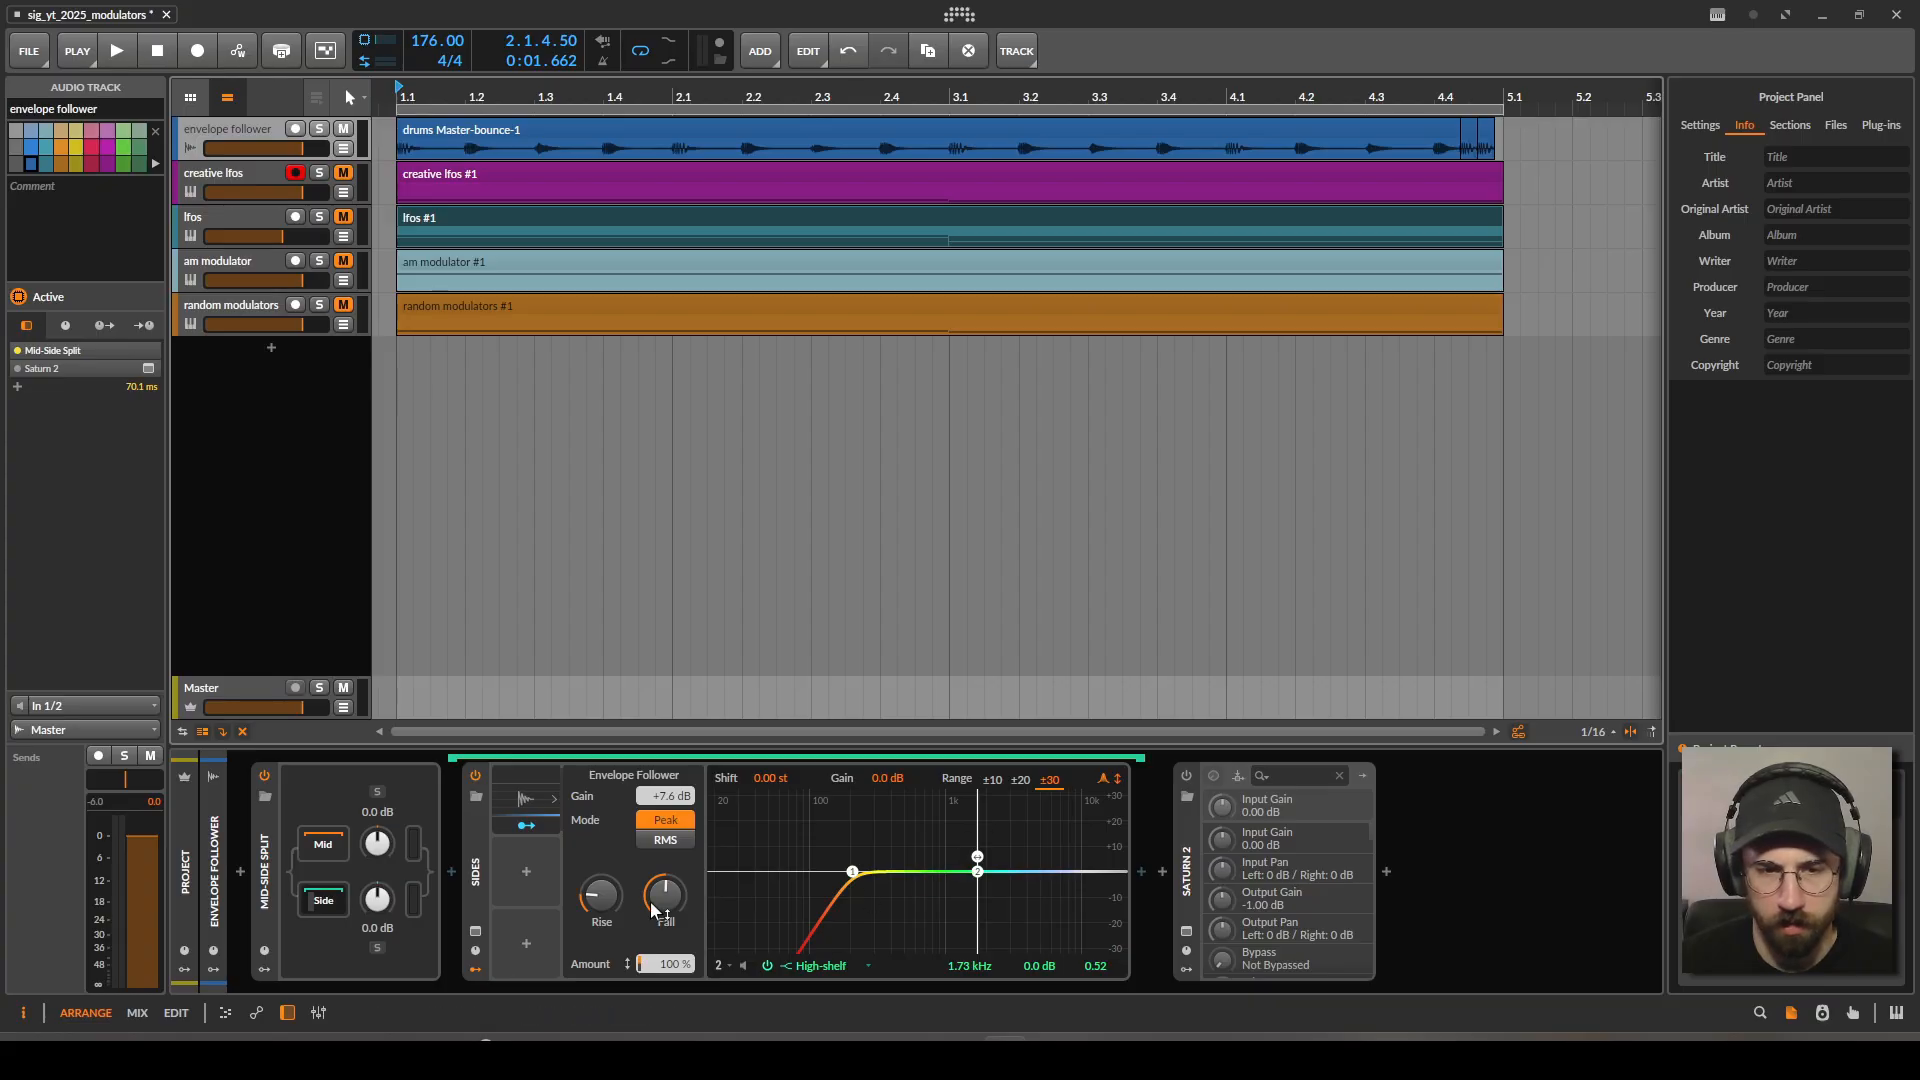
{"action": "left_click", "coordinate": [484, 930]}
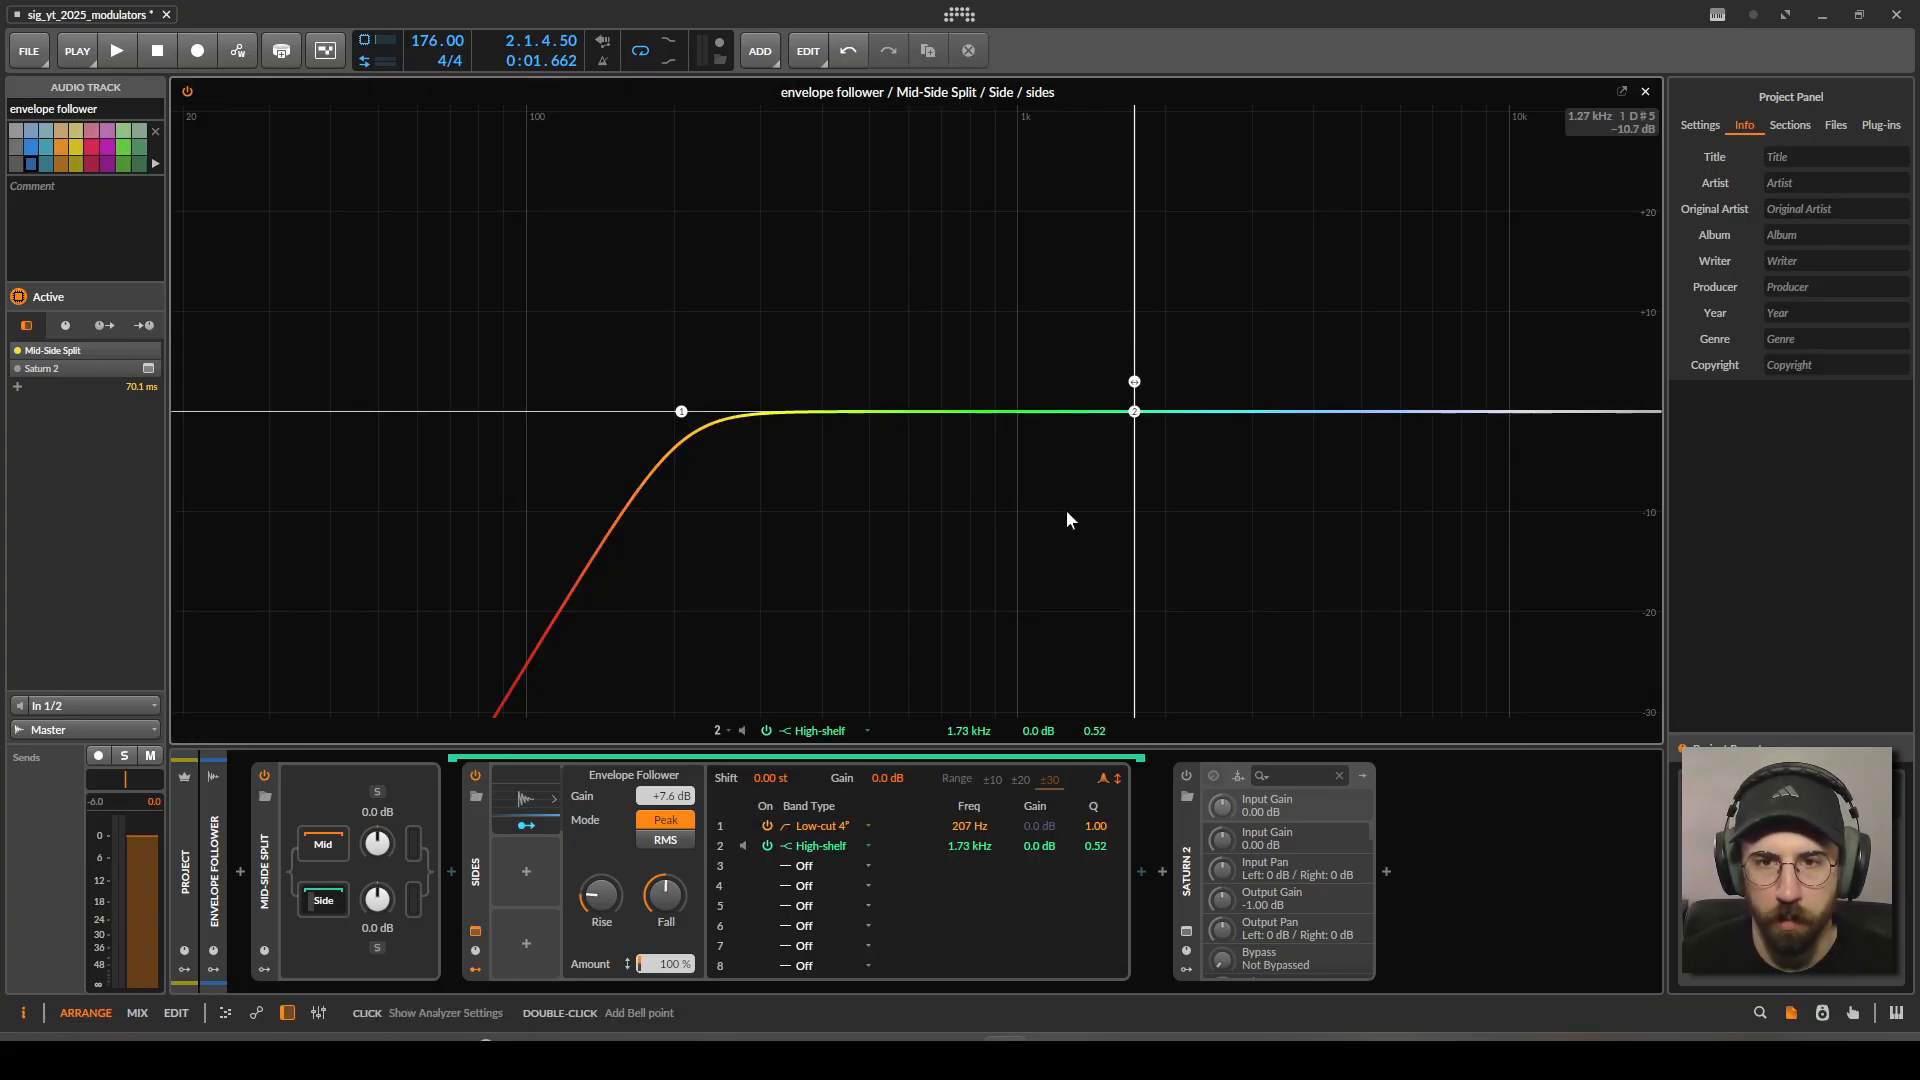
{"action": "key", "text": "space"}
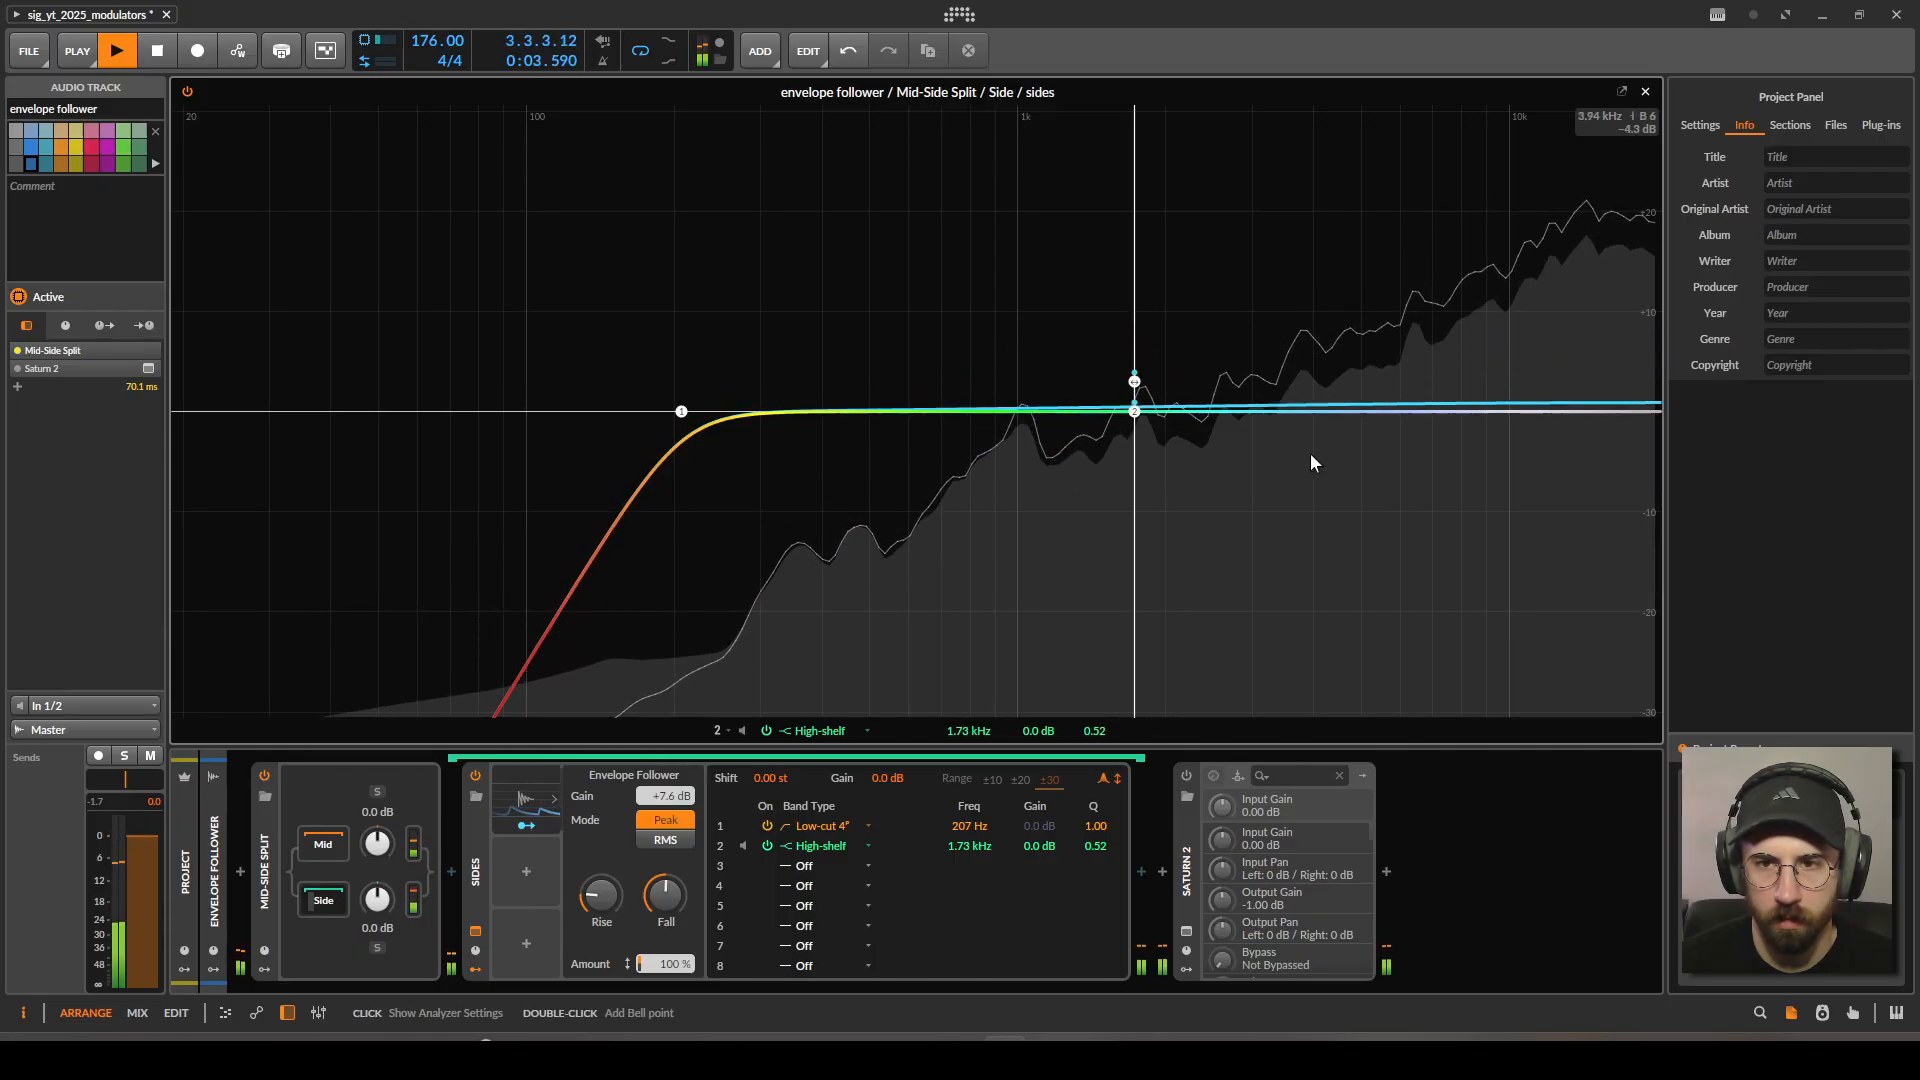
{"action": "key", "text": "space"}
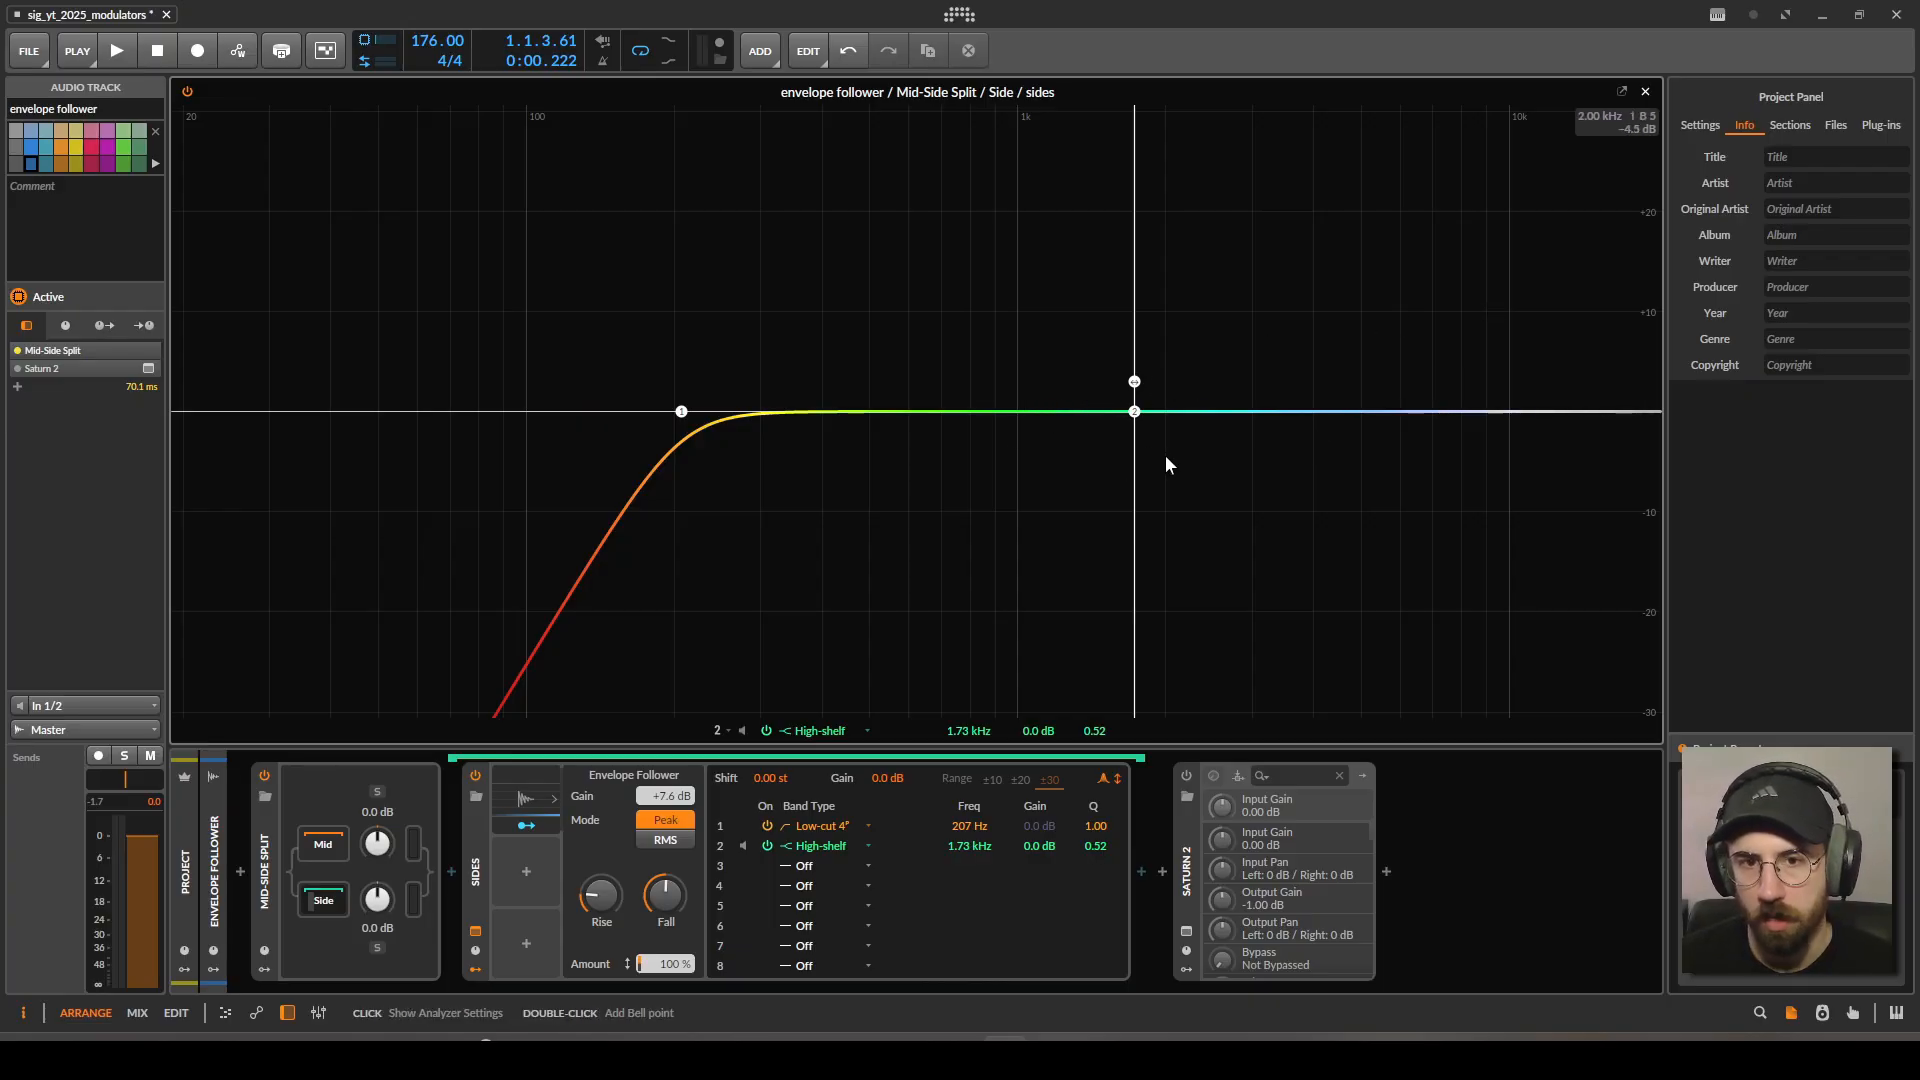
Add a bell band with Q 7.08 to the sides EQ, sweep it to 329 Hz at +19.4 dB during playback, and remove it.
{"action": "double_click", "coordinate": [930, 411]}
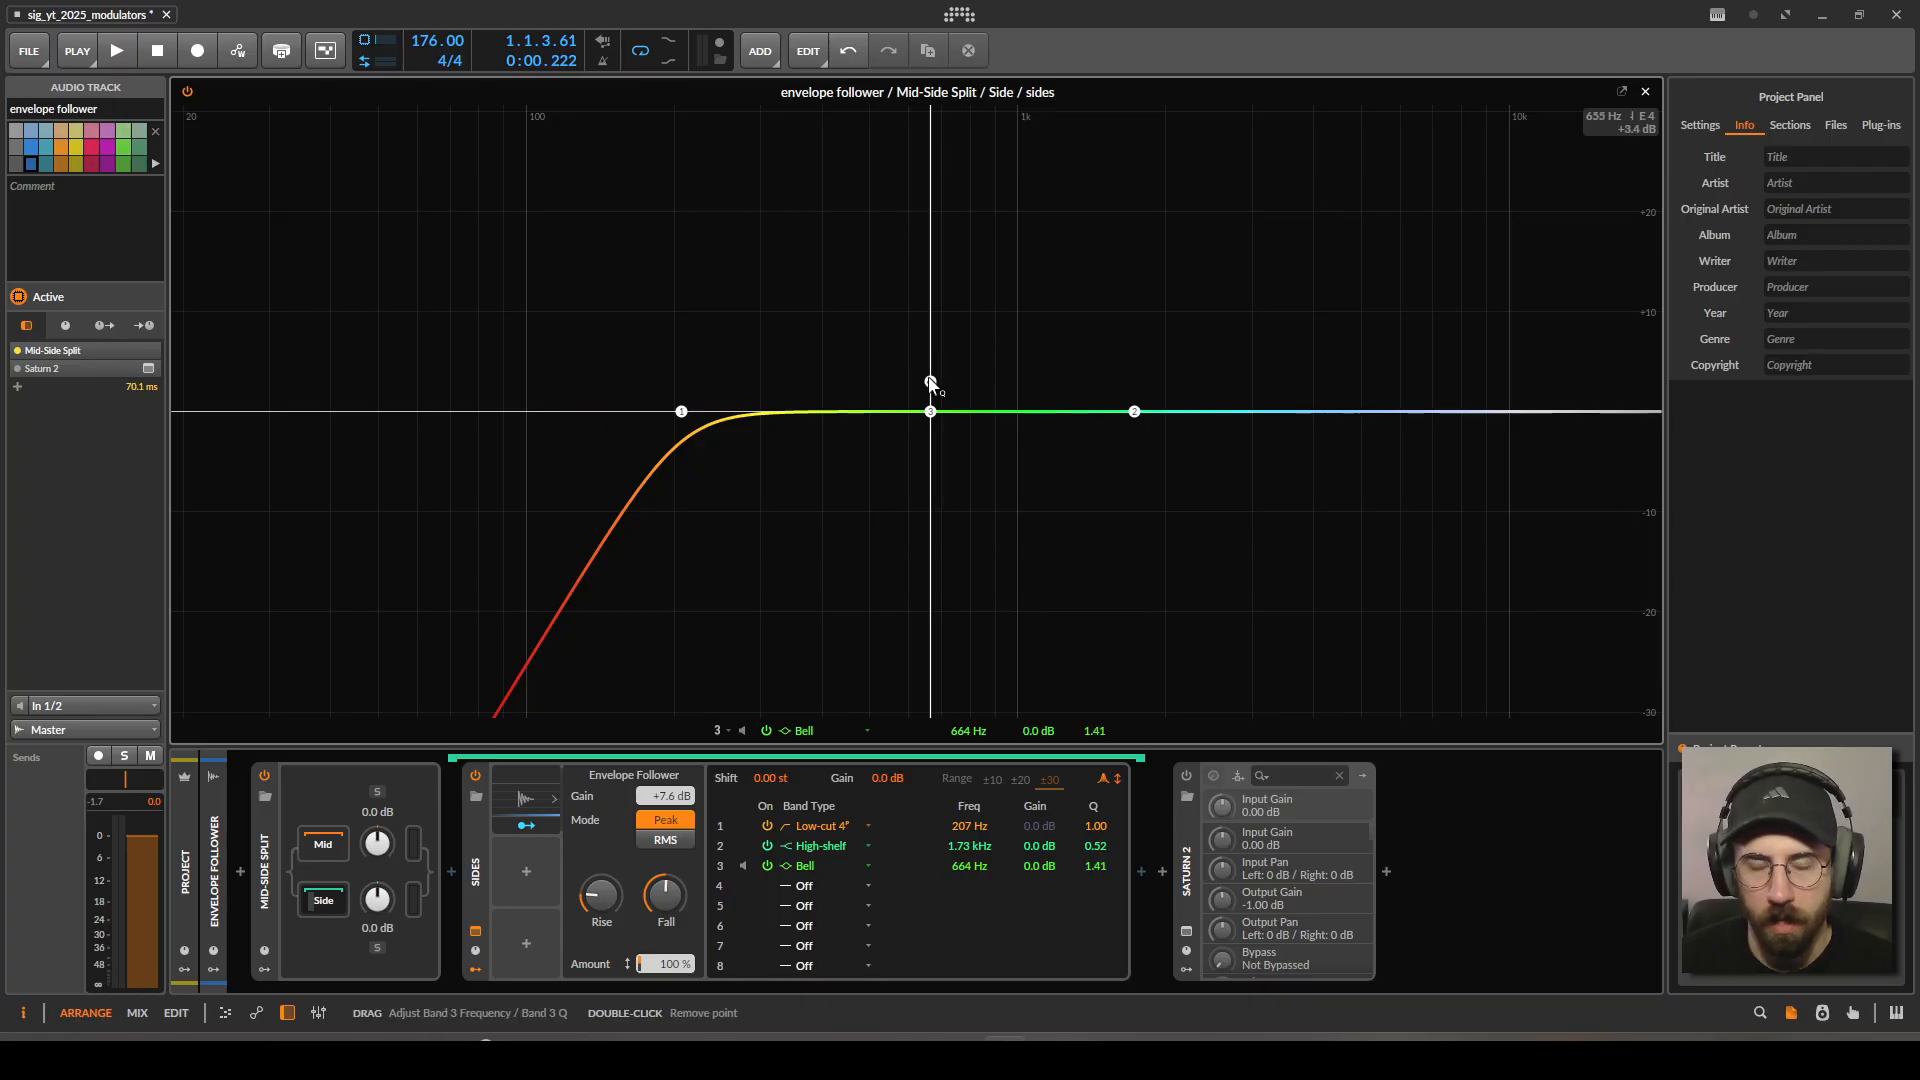
{"action": "mouse_move", "coordinate": [930, 411]}
{"action": "left_mouse_down"}
{"action": "mouse_move", "coordinate": [909, 310]}
{"action": "mouse_move", "coordinate": [890, 313]}
{"action": "mouse_move", "coordinate": [935, 415]}
{"action": "left_mouse_up"}
{"action": "scroll", "coordinate": [889, 311], "scroll_direction": "up", "scroll_amount": 6}
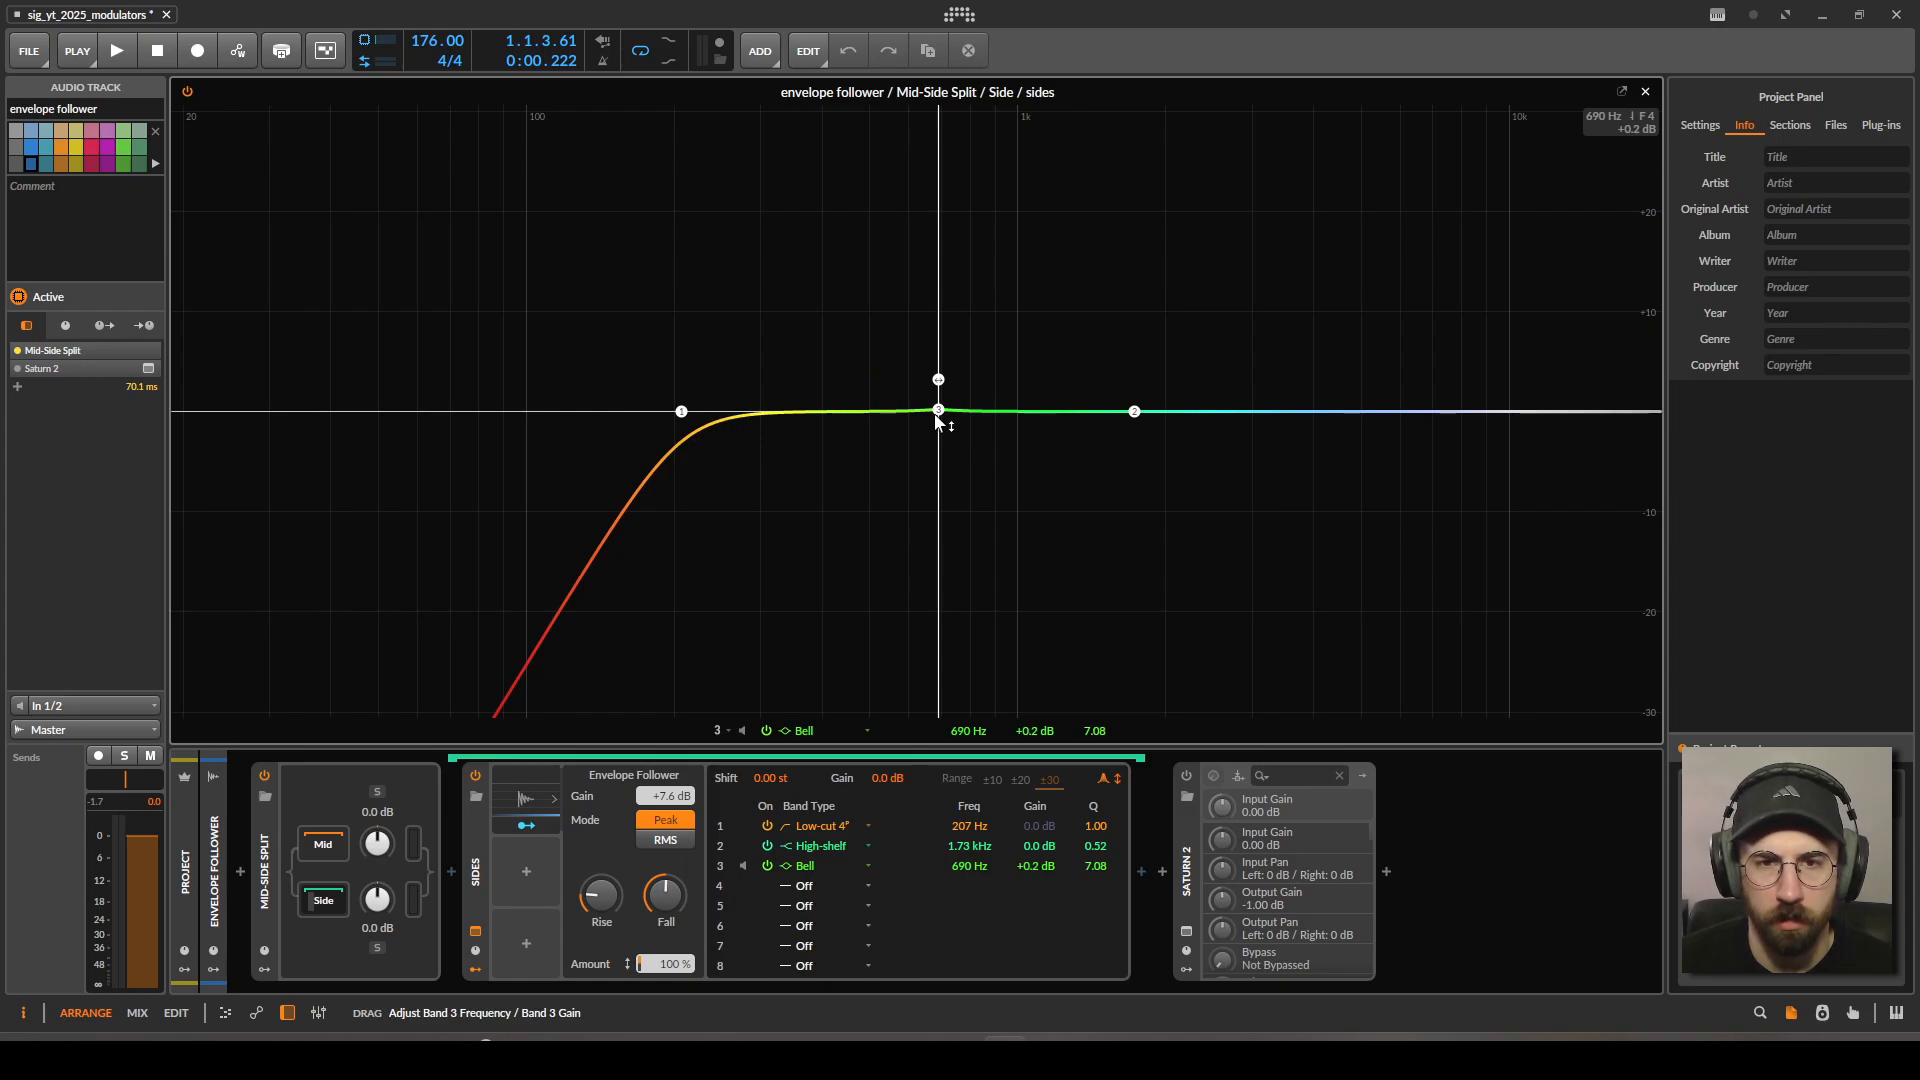
{"action": "key", "text": "space"}
{"action": "left_click_drag", "start_coordinate": [934, 412], "coordinate": [782, 220]}
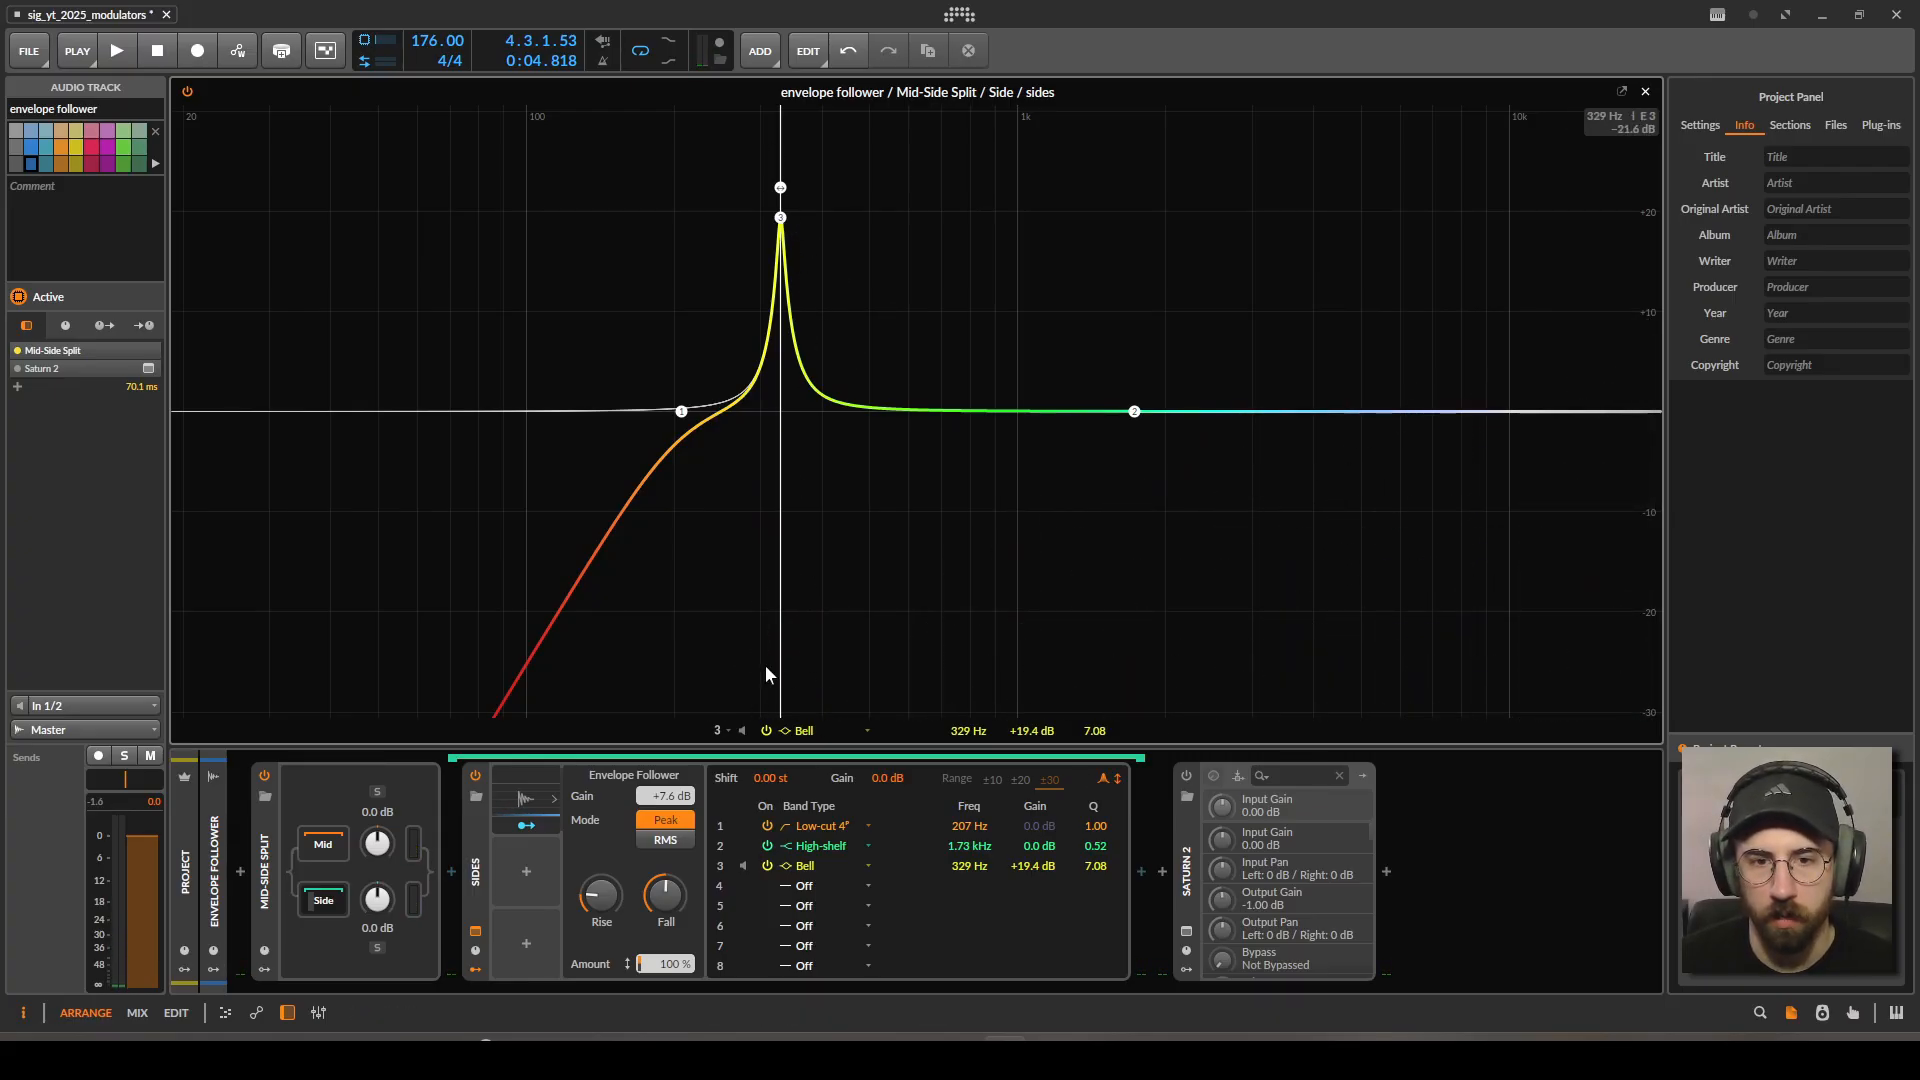
{"action": "double_click", "coordinate": [780, 218]}
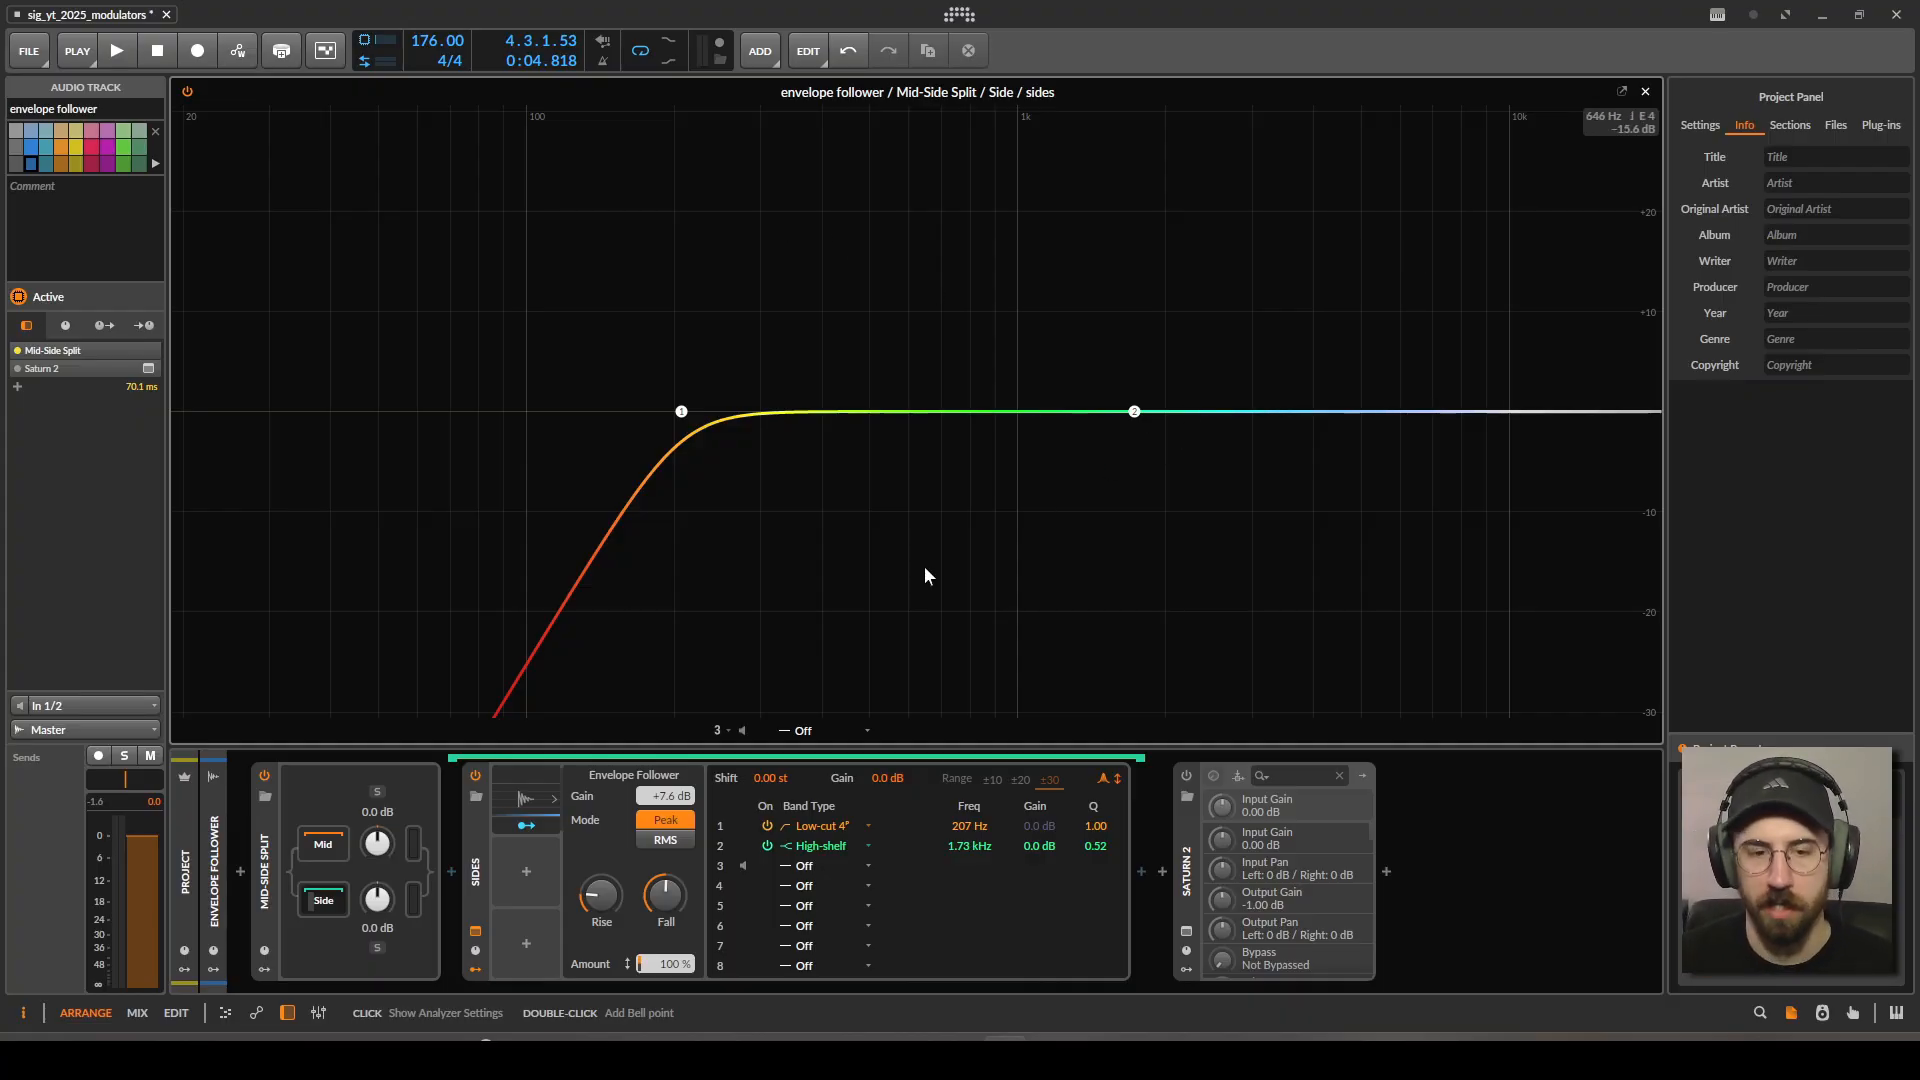
Compare the drum loop with the Mid-Side Split bypassed and enabled during playback, leaving the device on.
{"action": "key", "text": "space"}
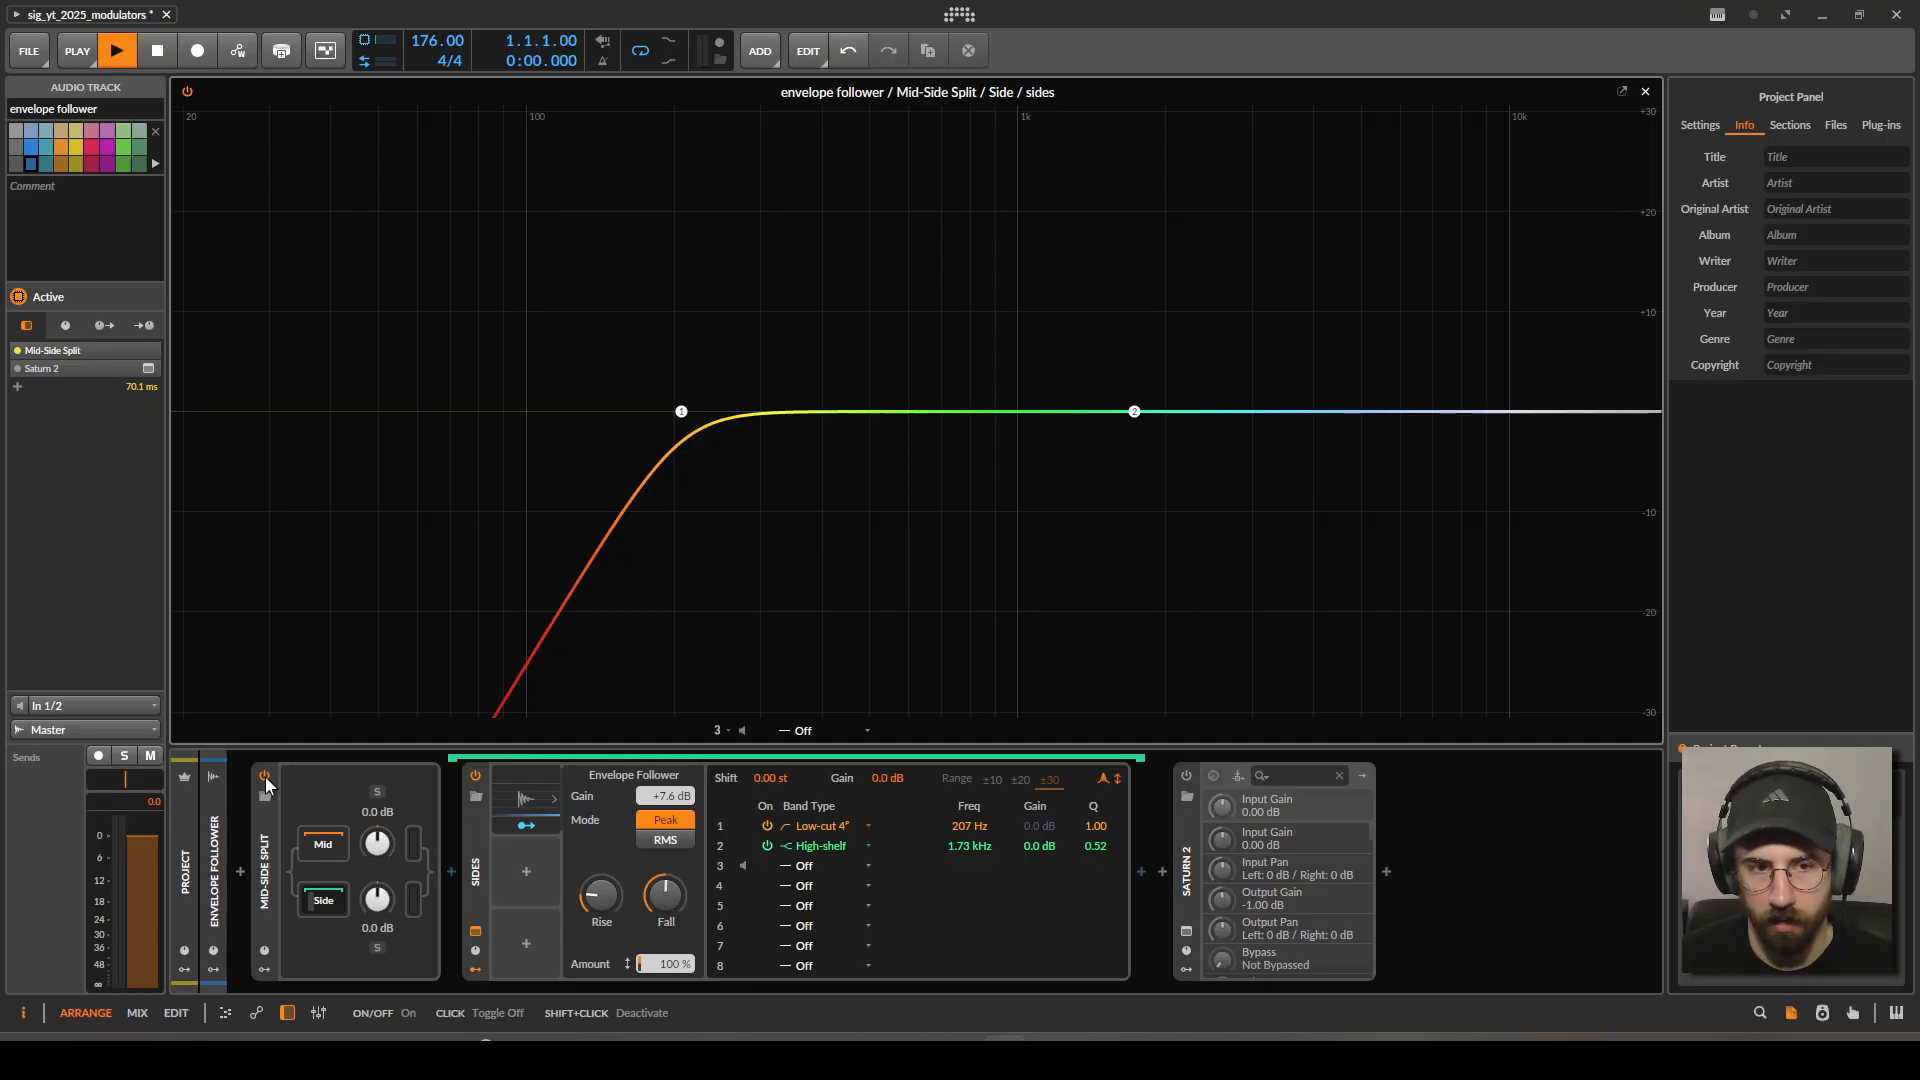
{"action": "left_click", "coordinate": [265, 777]}
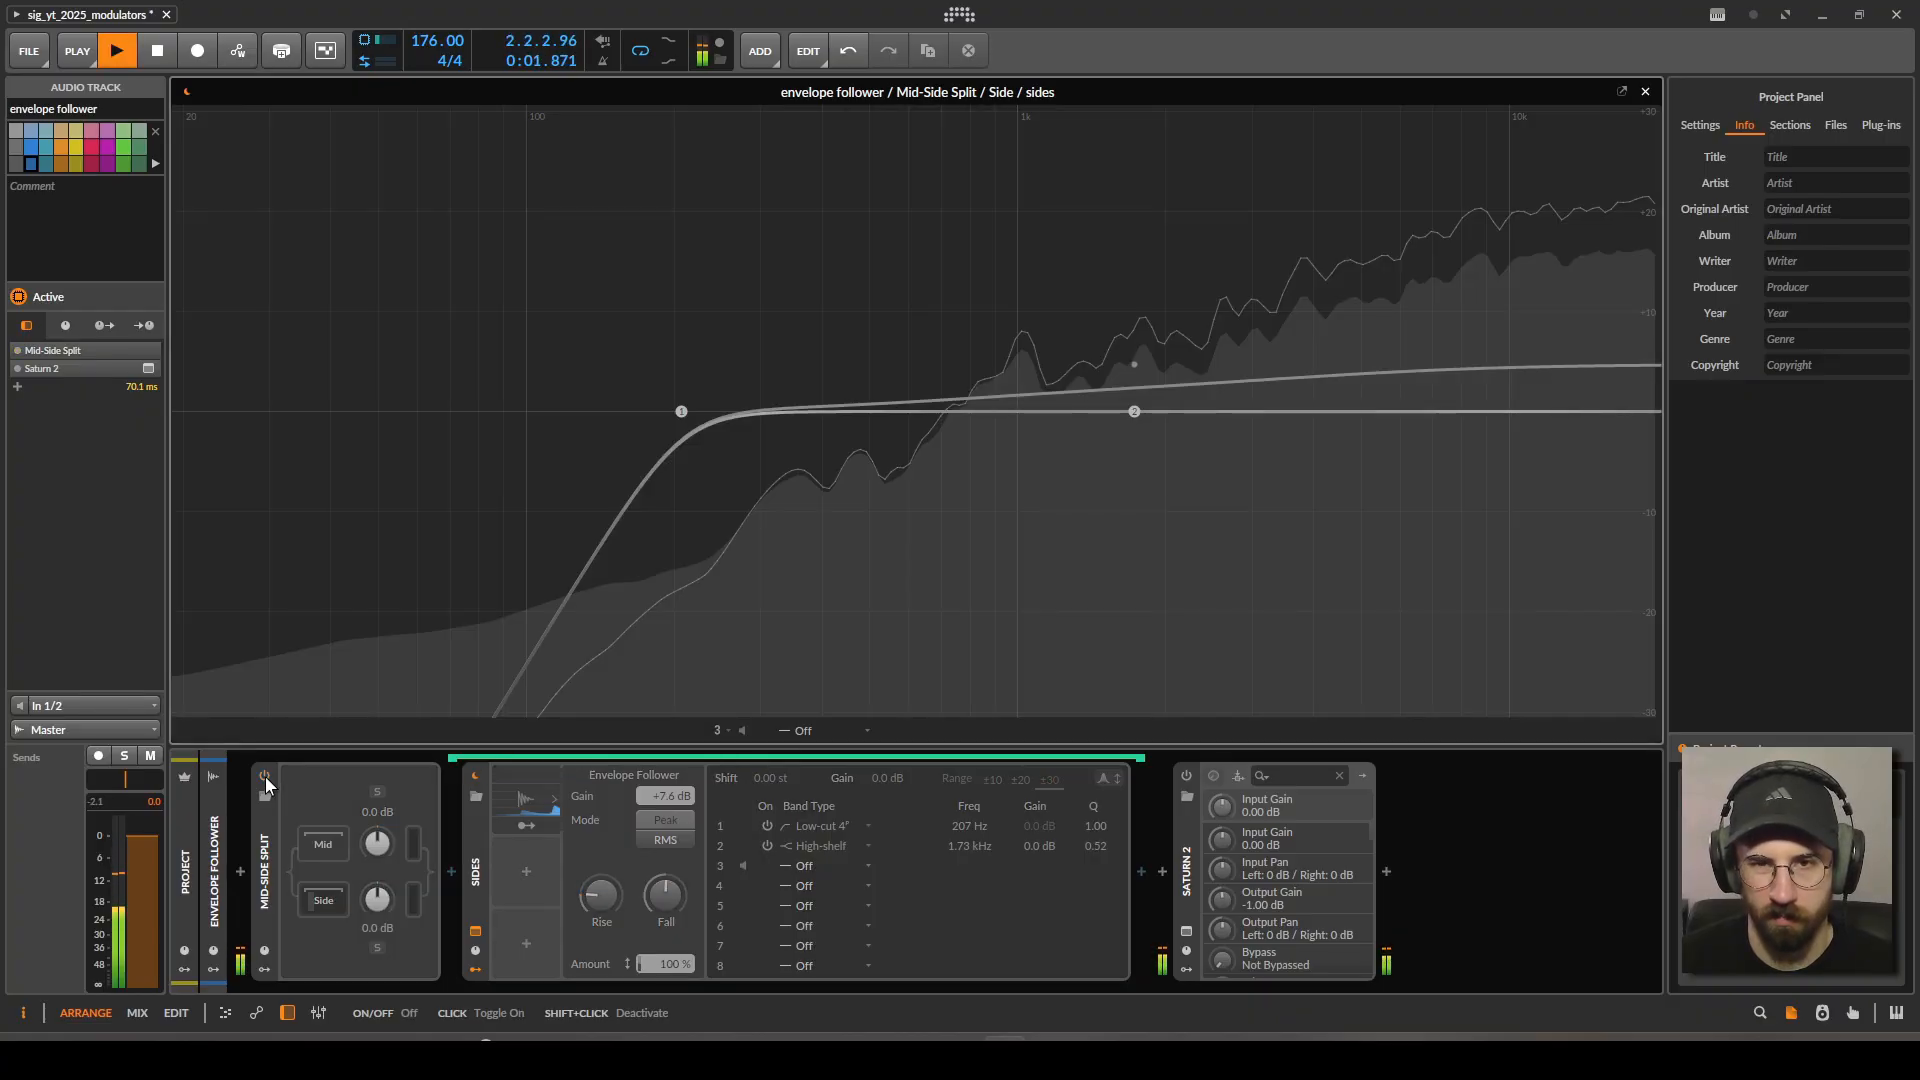
{"action": "key", "text": "space"}
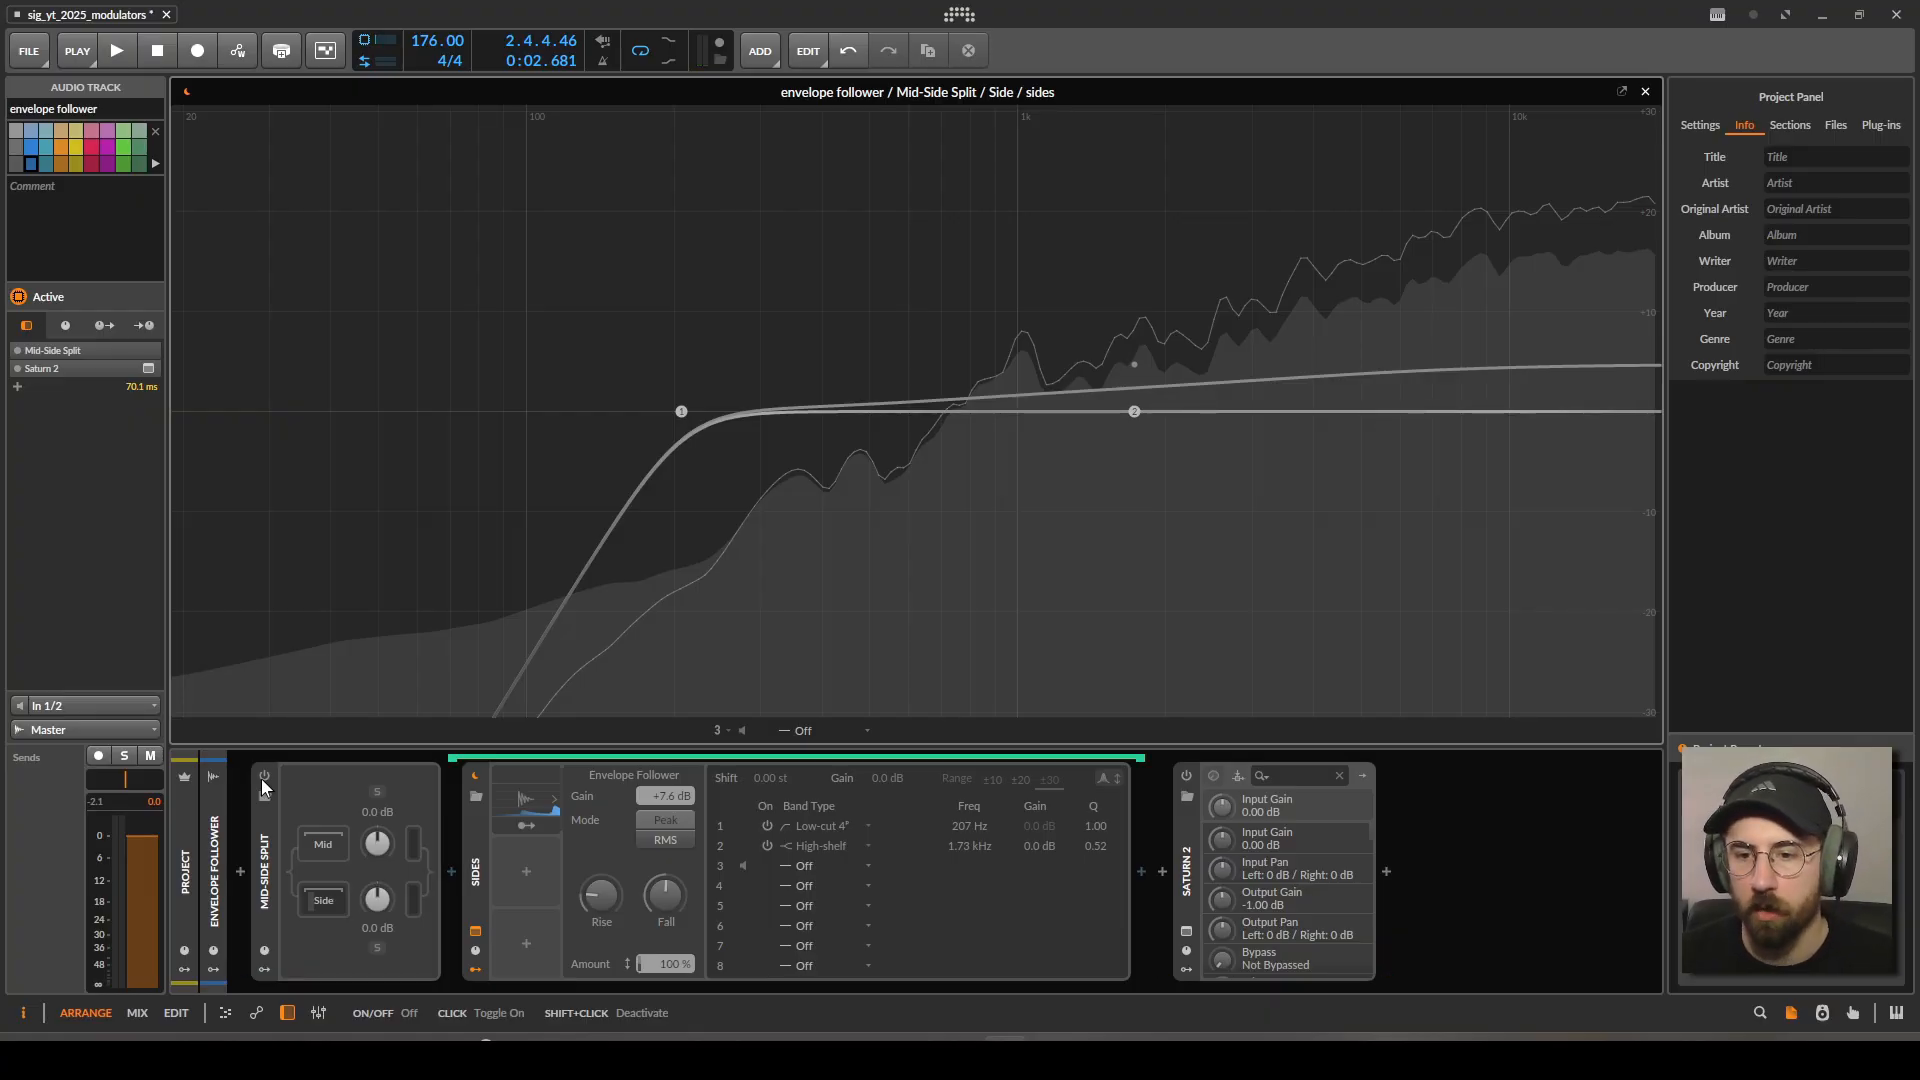
{"action": "left_click", "coordinate": [264, 777]}
{"action": "key", "text": "space"}
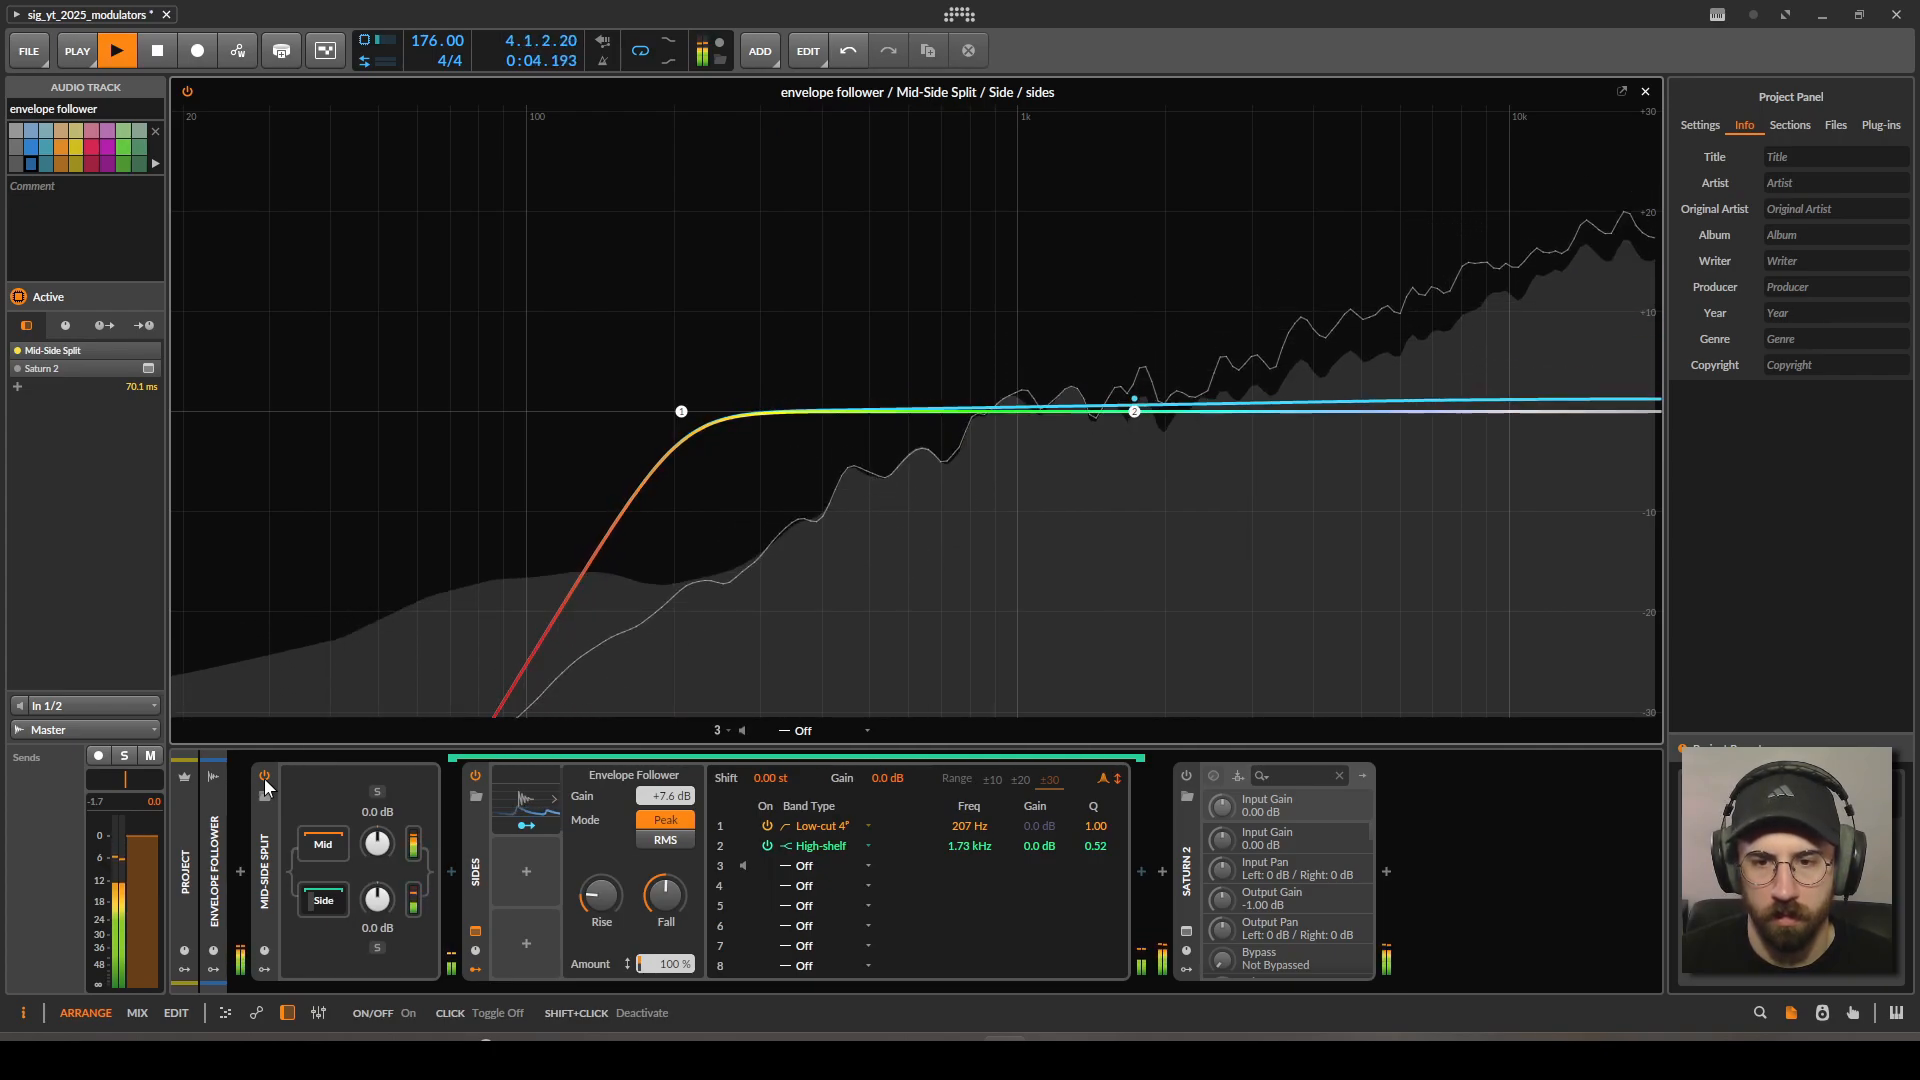
{"action": "key", "text": "space"}
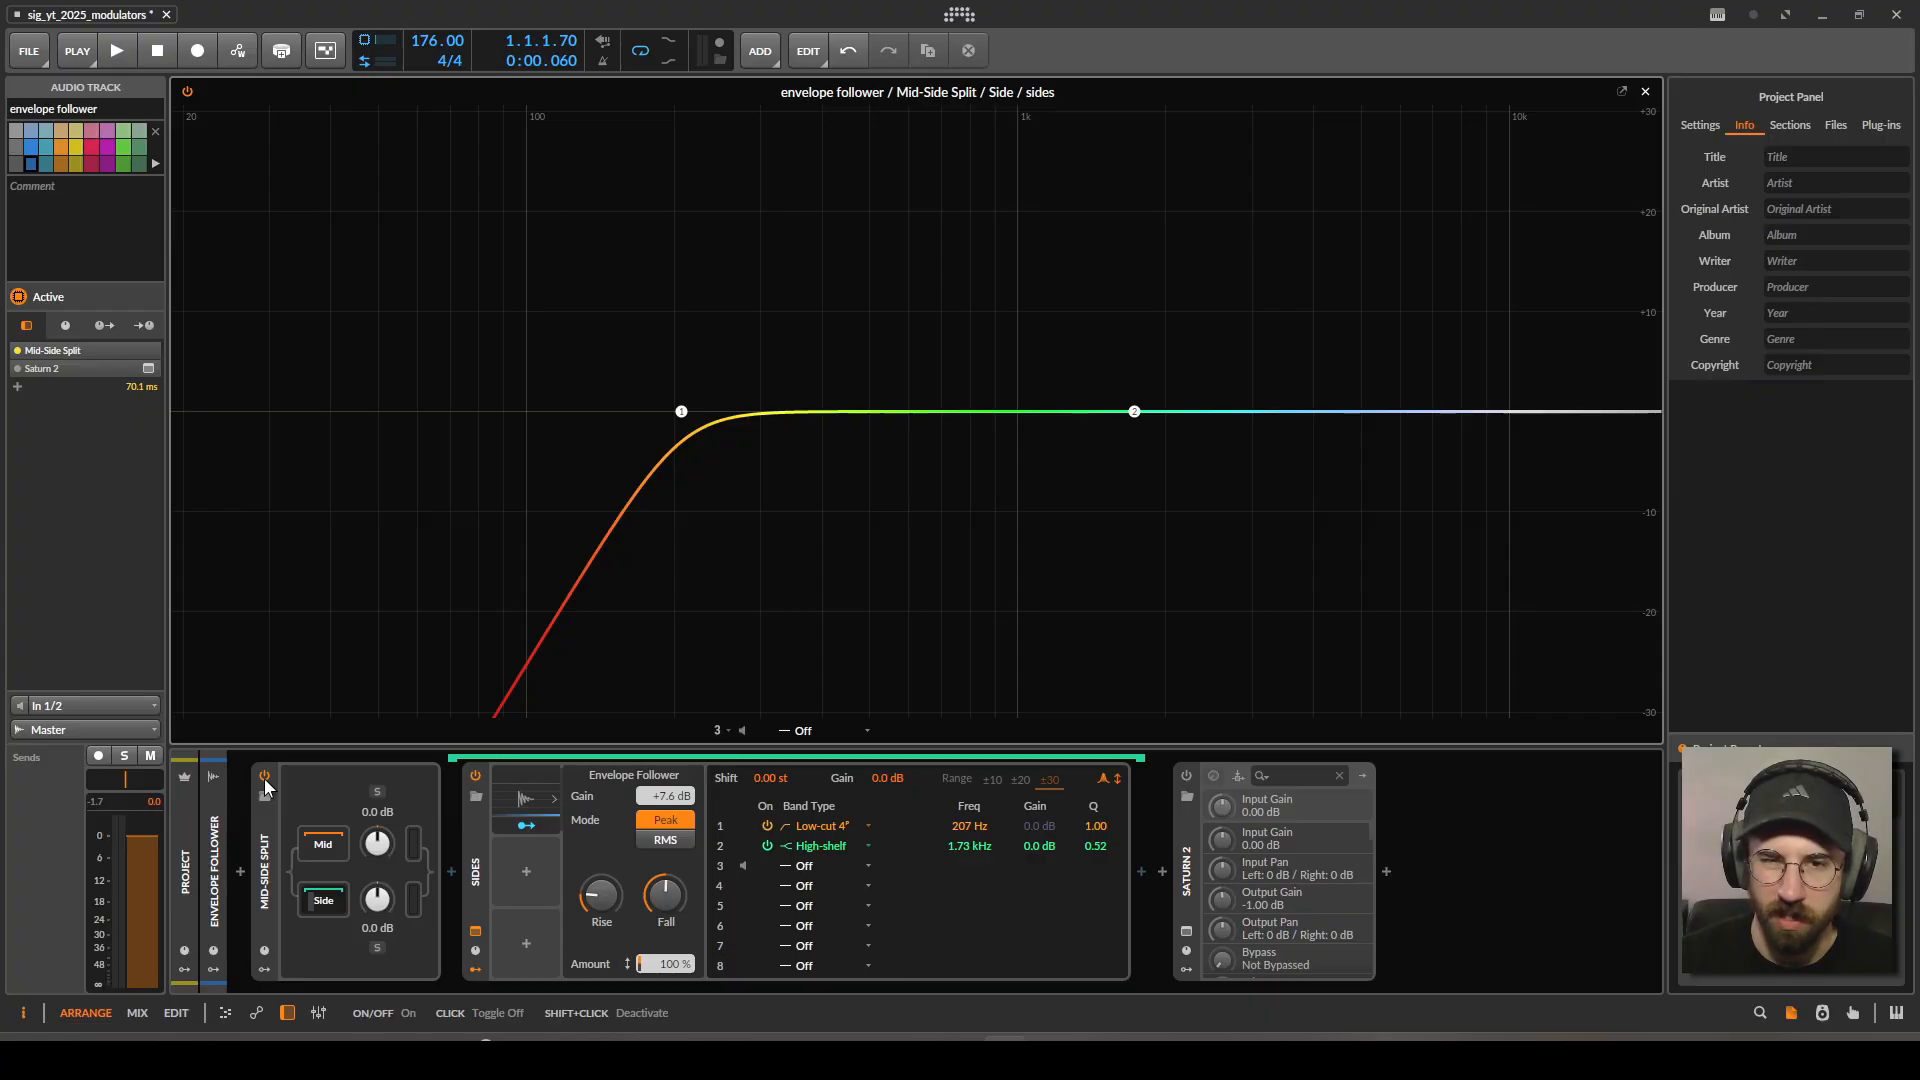
Close the expanded EQ view, enable Saturn 2, and open its plug-in window, enlarged and moved clear of the device chain.
{"action": "left_click", "coordinate": [1645, 91]}
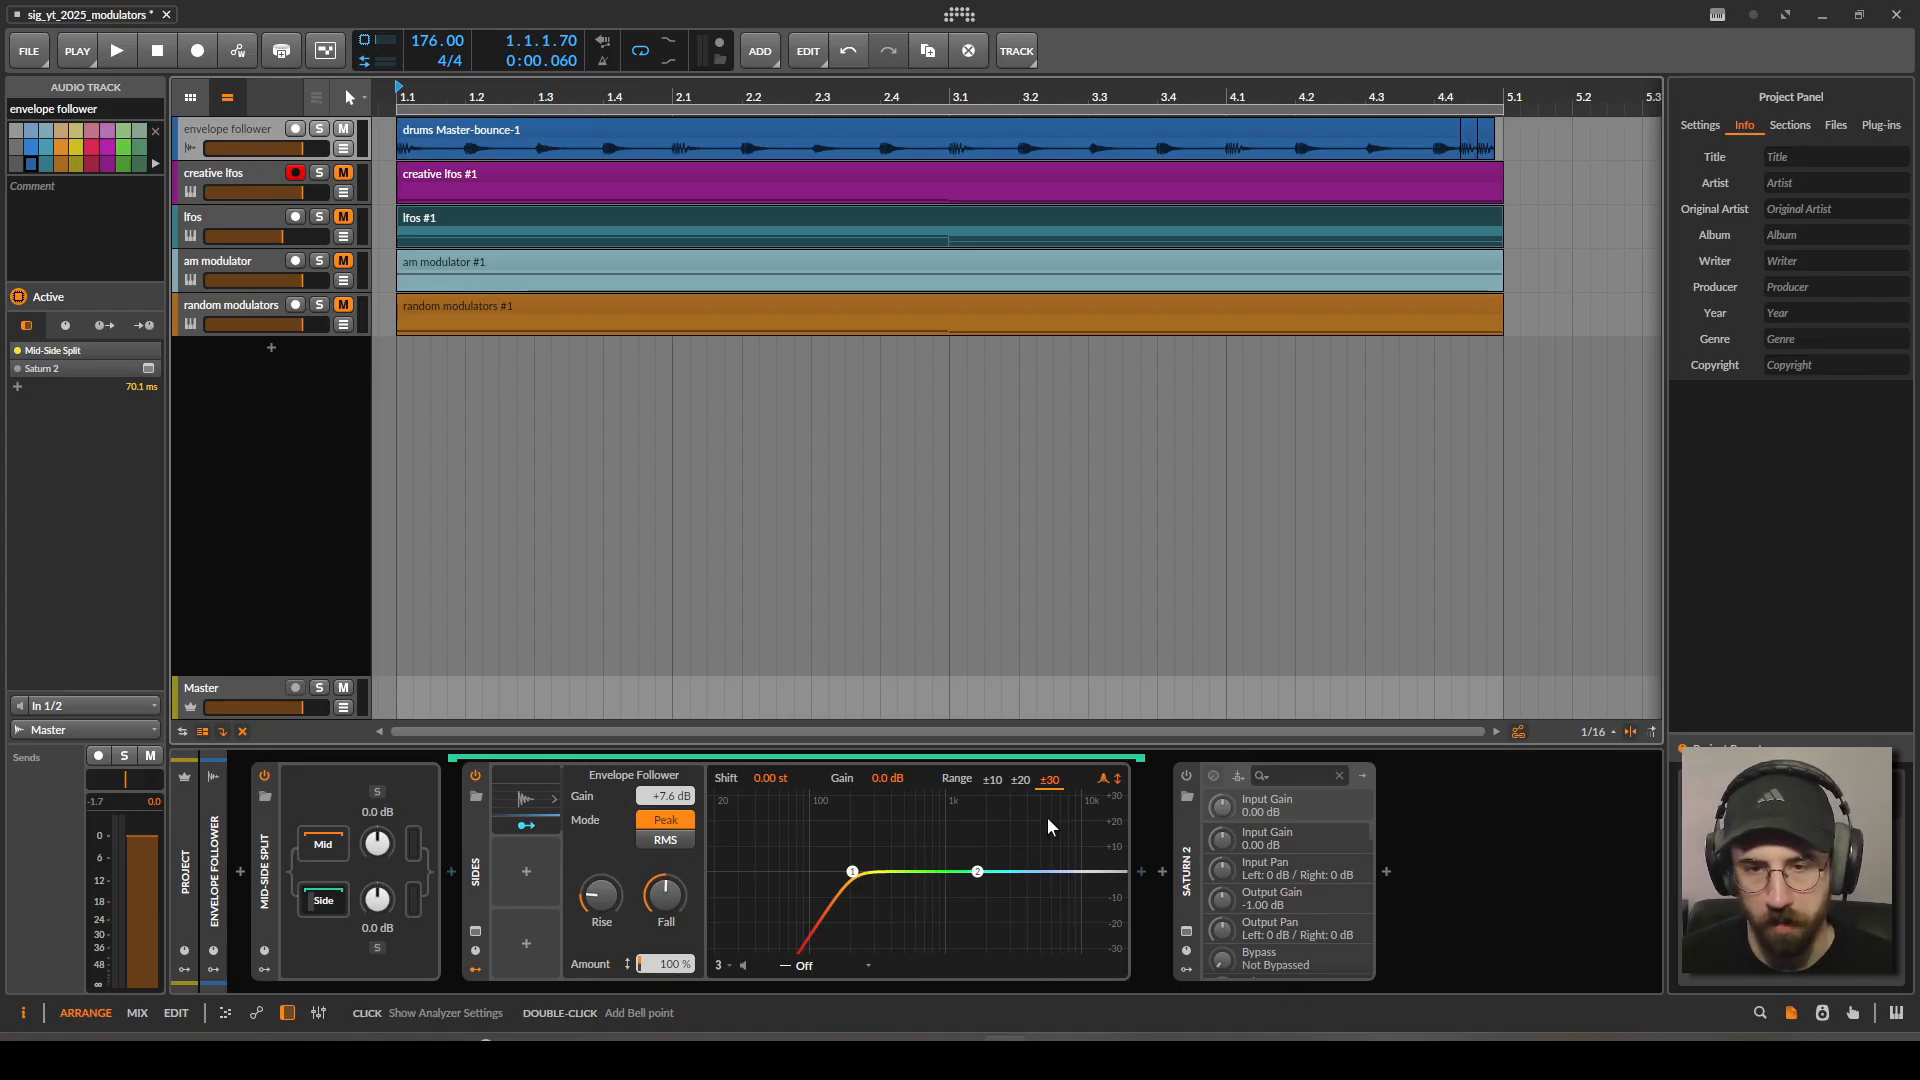
{"action": "left_click", "coordinate": [1187, 932]}
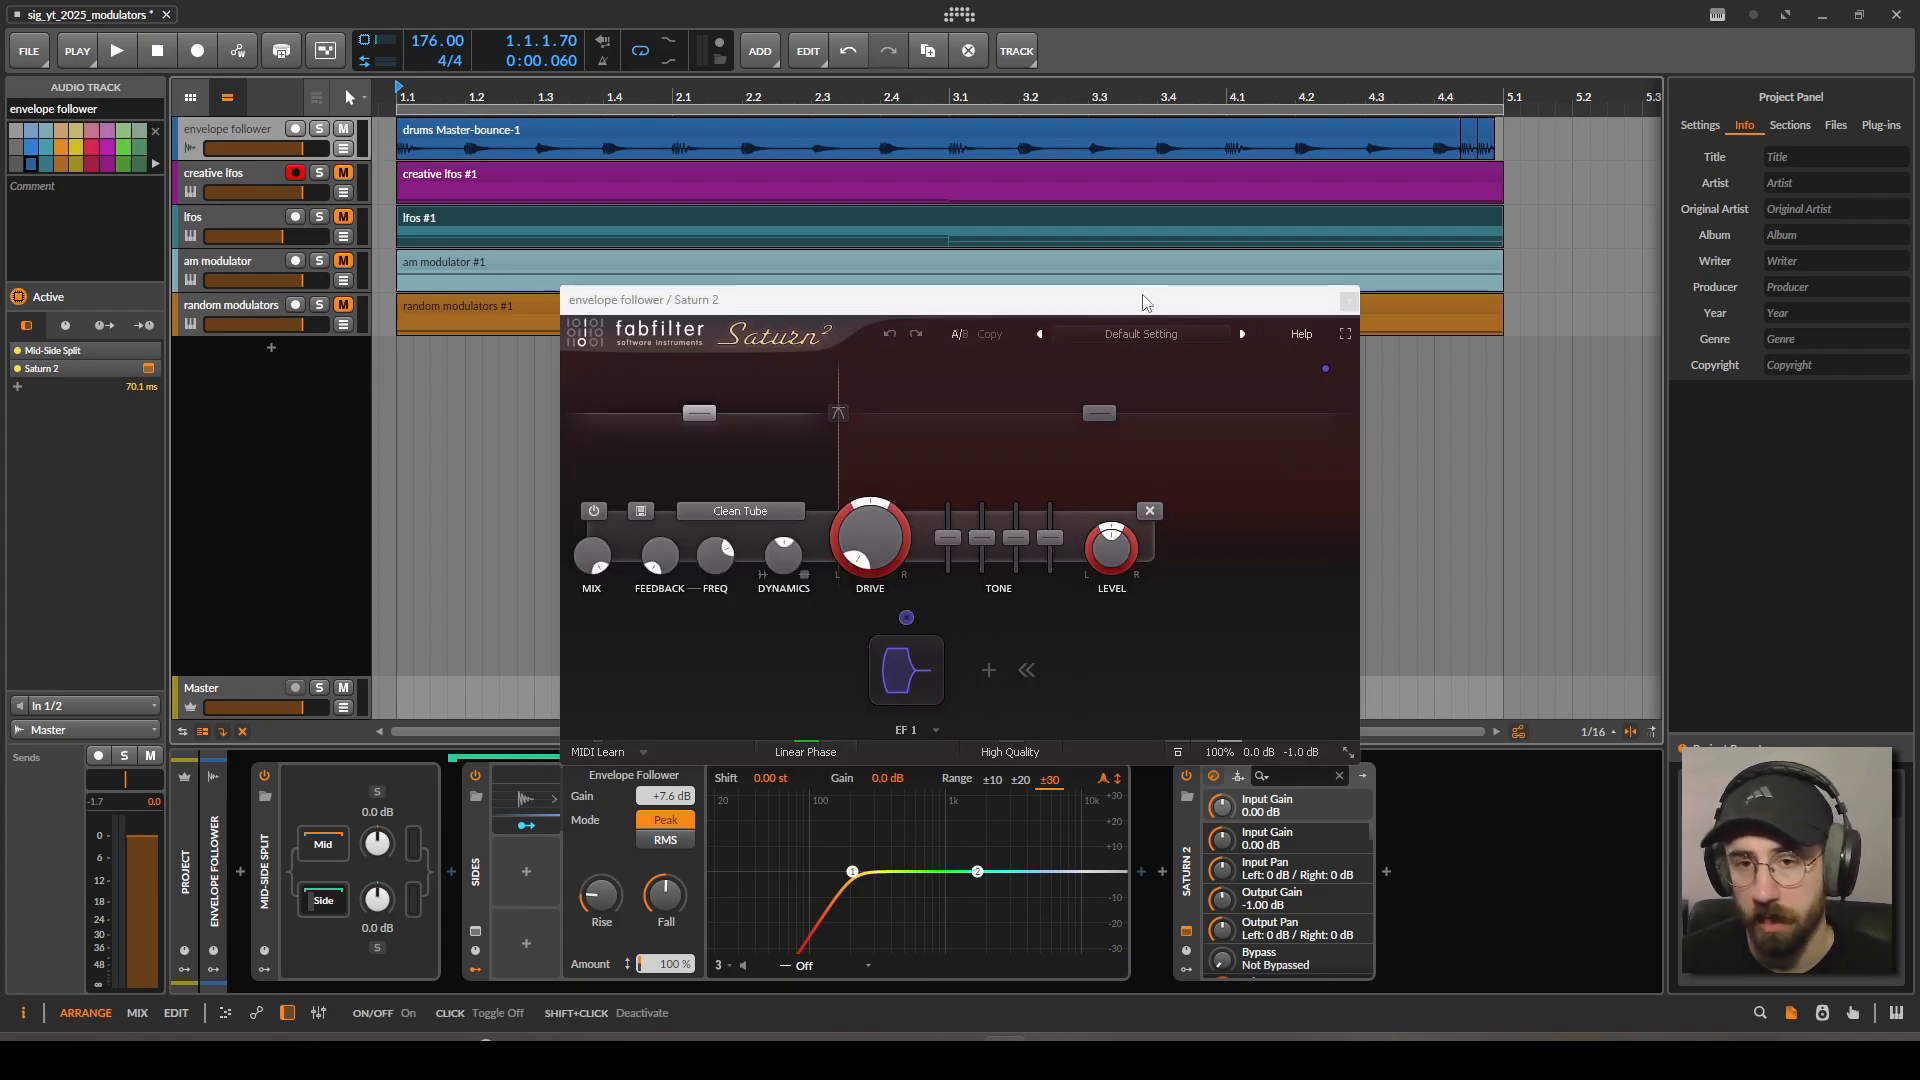
{"action": "left_click_drag", "start_coordinate": [1257, 648], "coordinate": [1413, 660]}
{"action": "left_click_drag", "start_coordinate": [1108, 190], "coordinate": [1062, 164]}
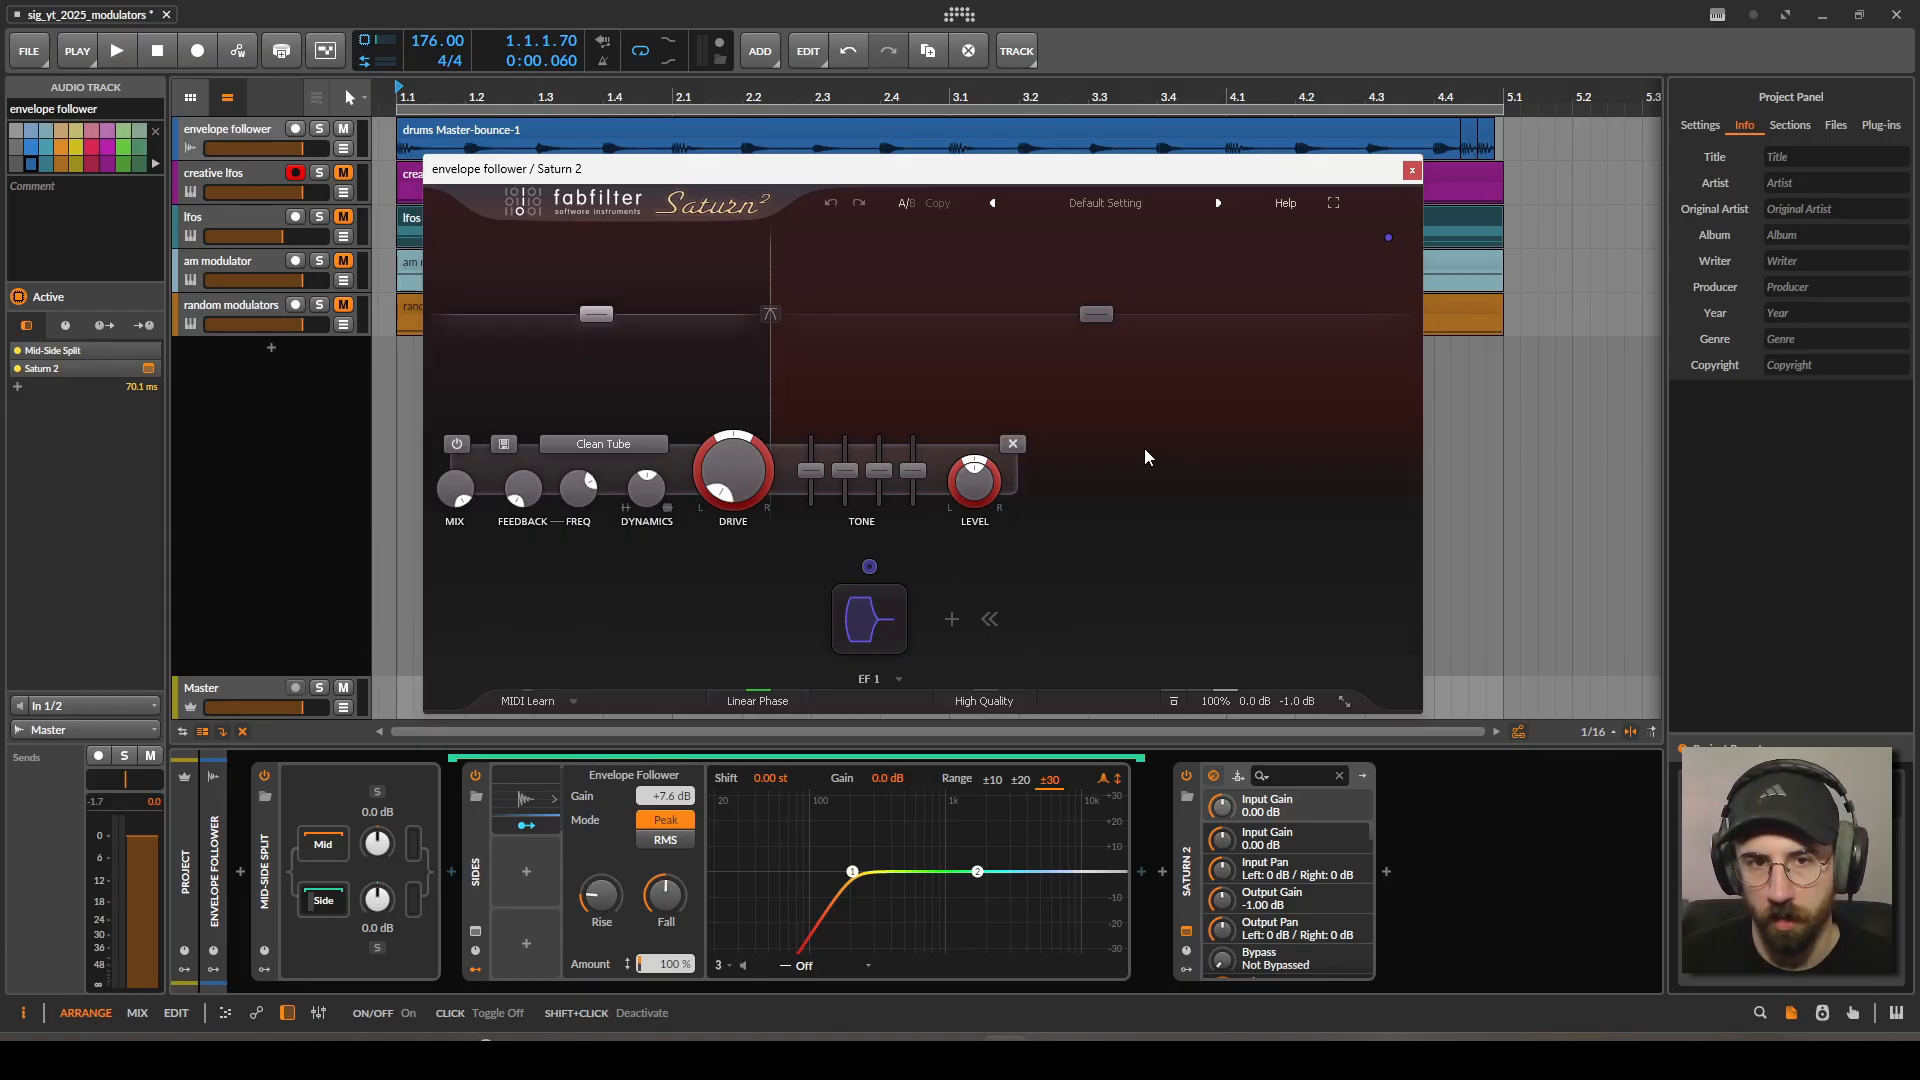
Show the upper band's controls in Saturn 2 and expand EF 1 to examine its Band 2 Drive modulation and release.
{"action": "left_click", "coordinate": [1102, 313]}
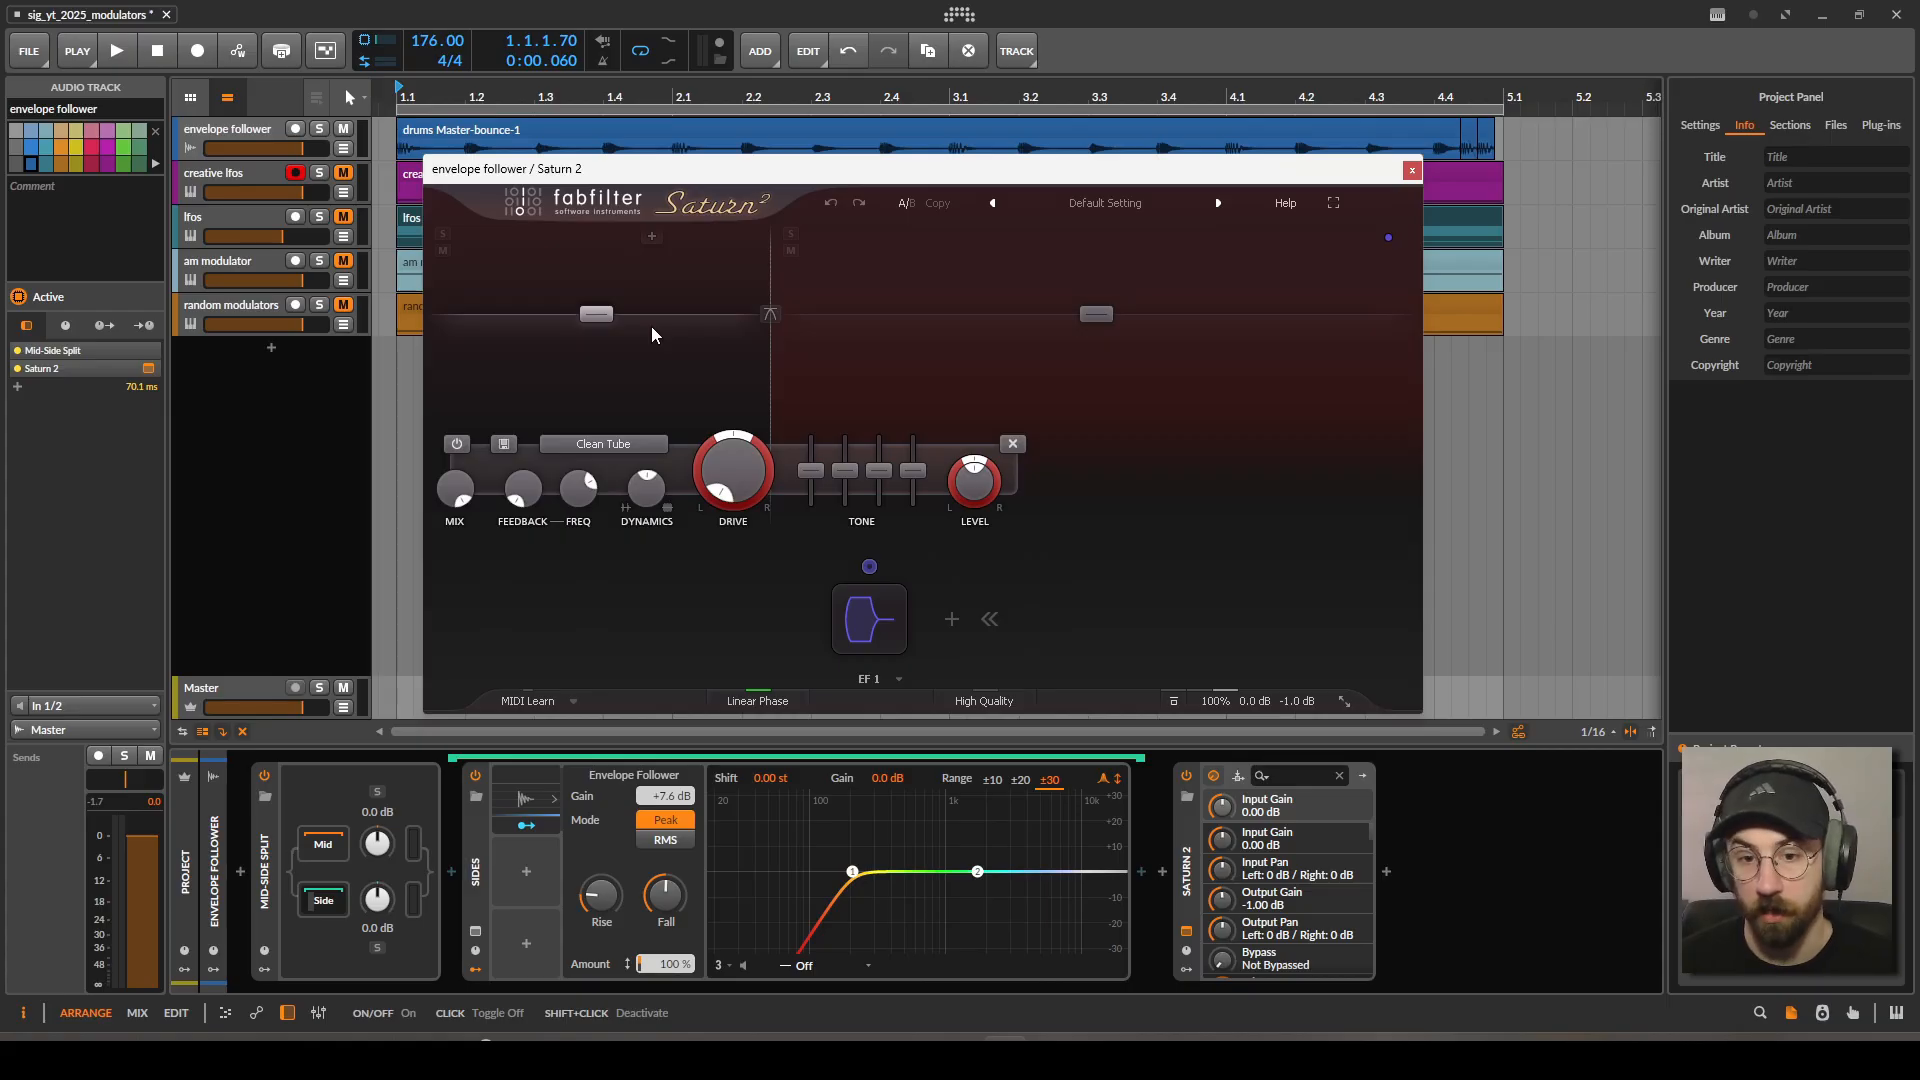
{"action": "left_click", "coordinate": [1098, 315]}
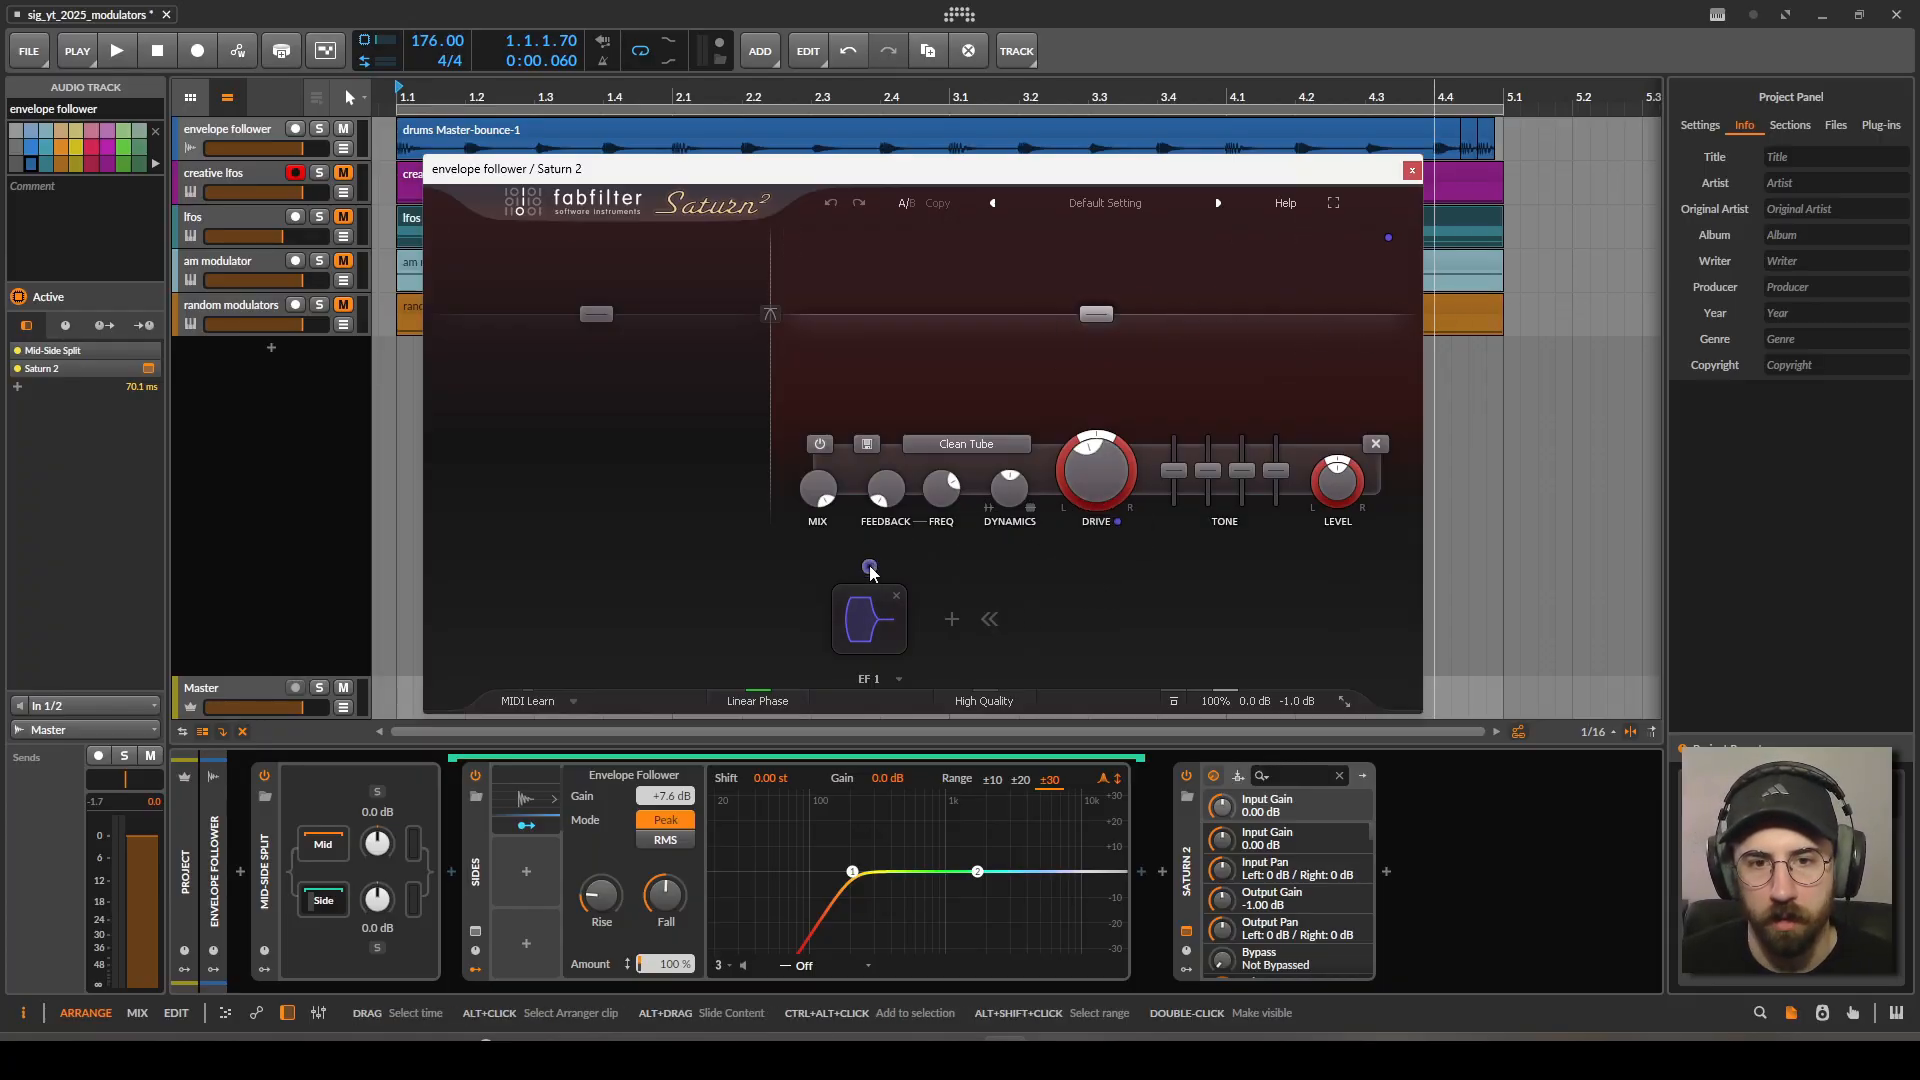
{"action": "left_click", "coordinate": [868, 612]}
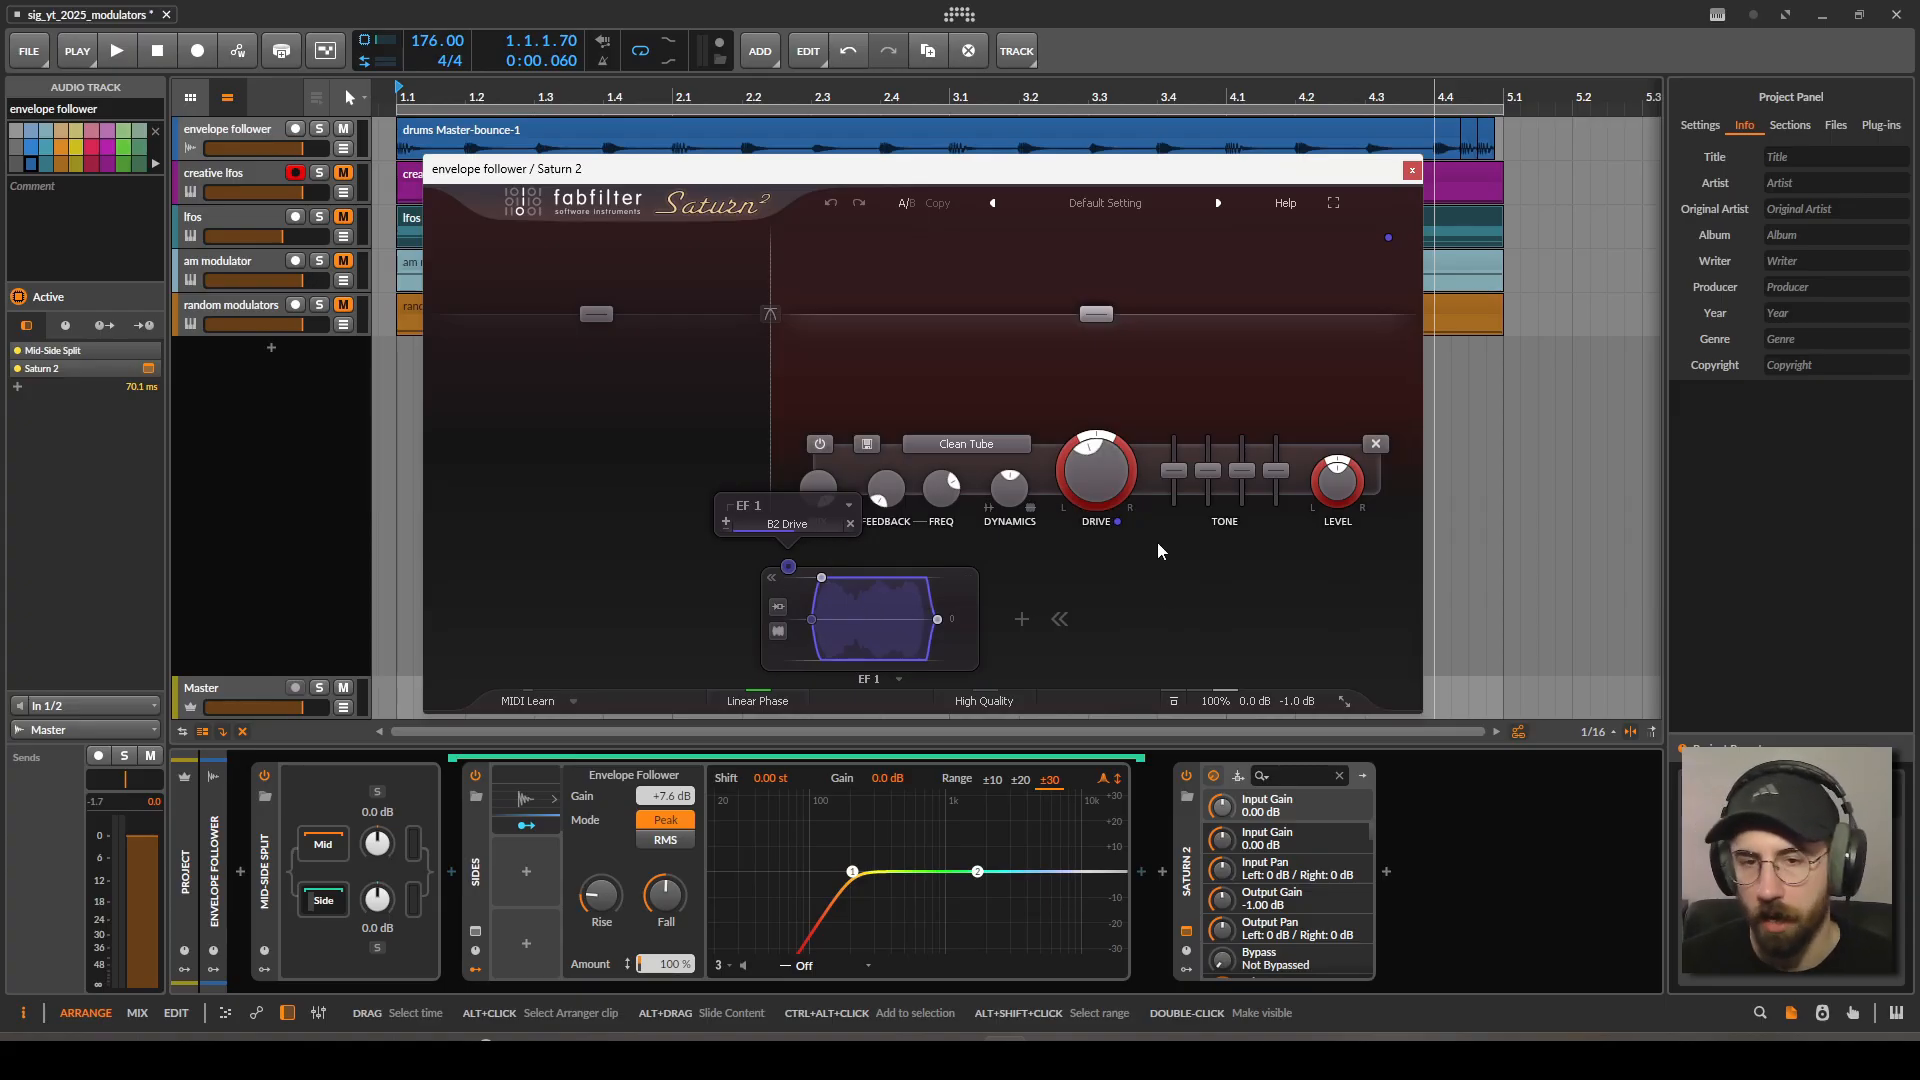
{"action": "mouse_move", "coordinate": [1095, 484]}
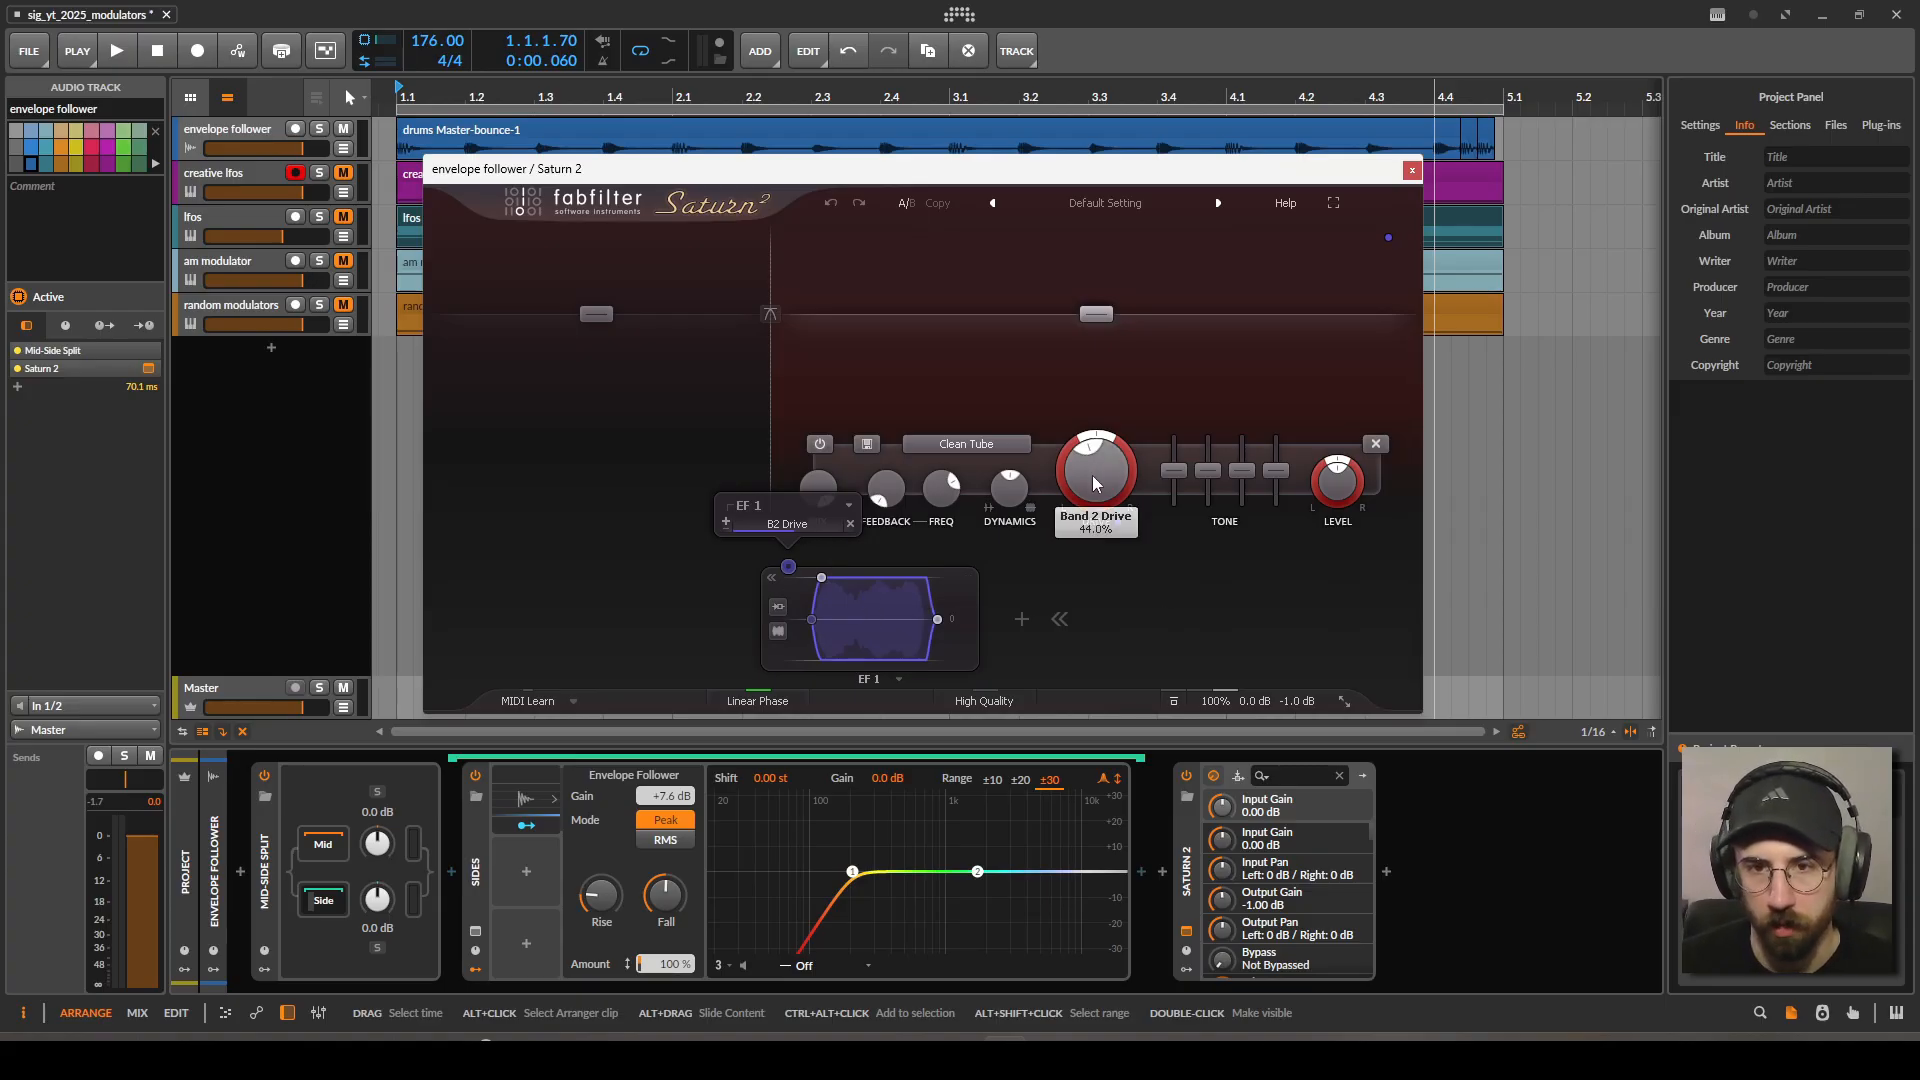
{"action": "mouse_move", "coordinate": [937, 621]}
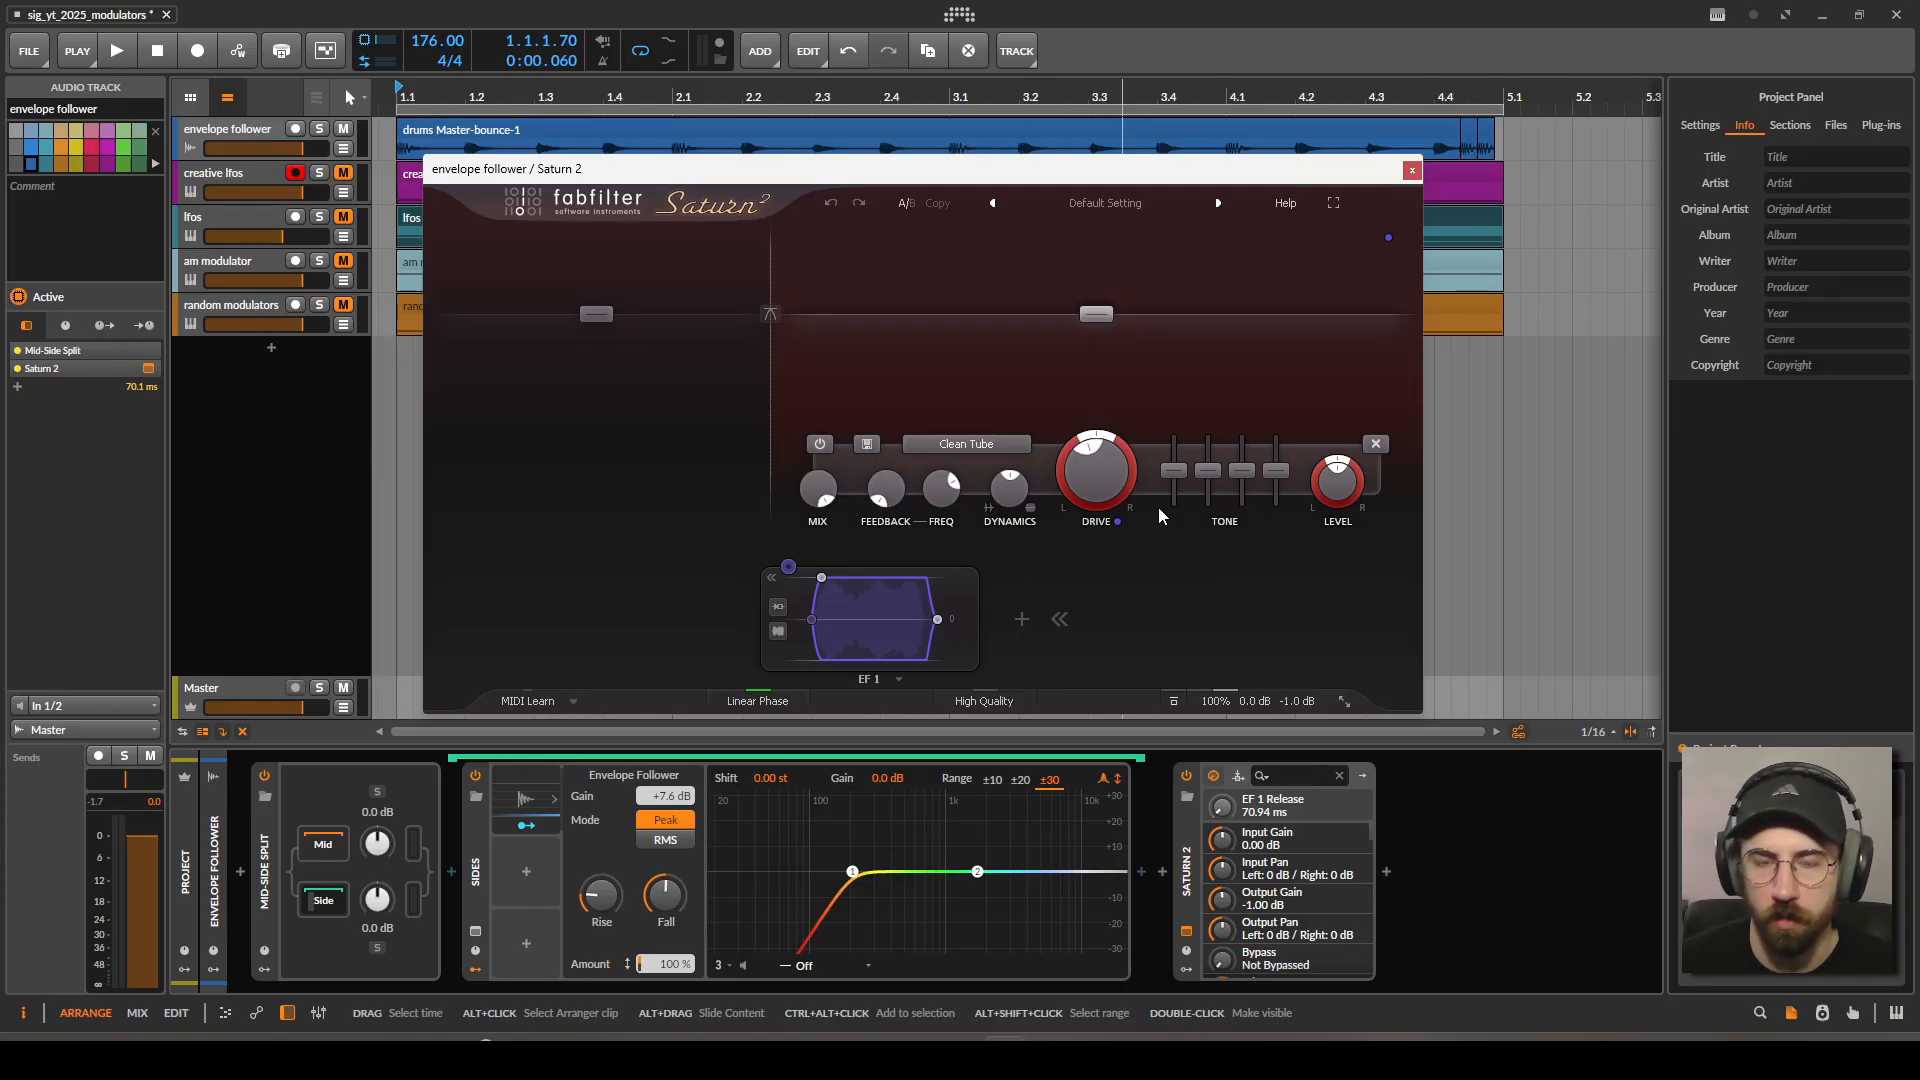
Play the drum loop twice with Saturn 2 enabled to hear the envelope-driven saturation on the upper band.
{"action": "key", "text": "space"}
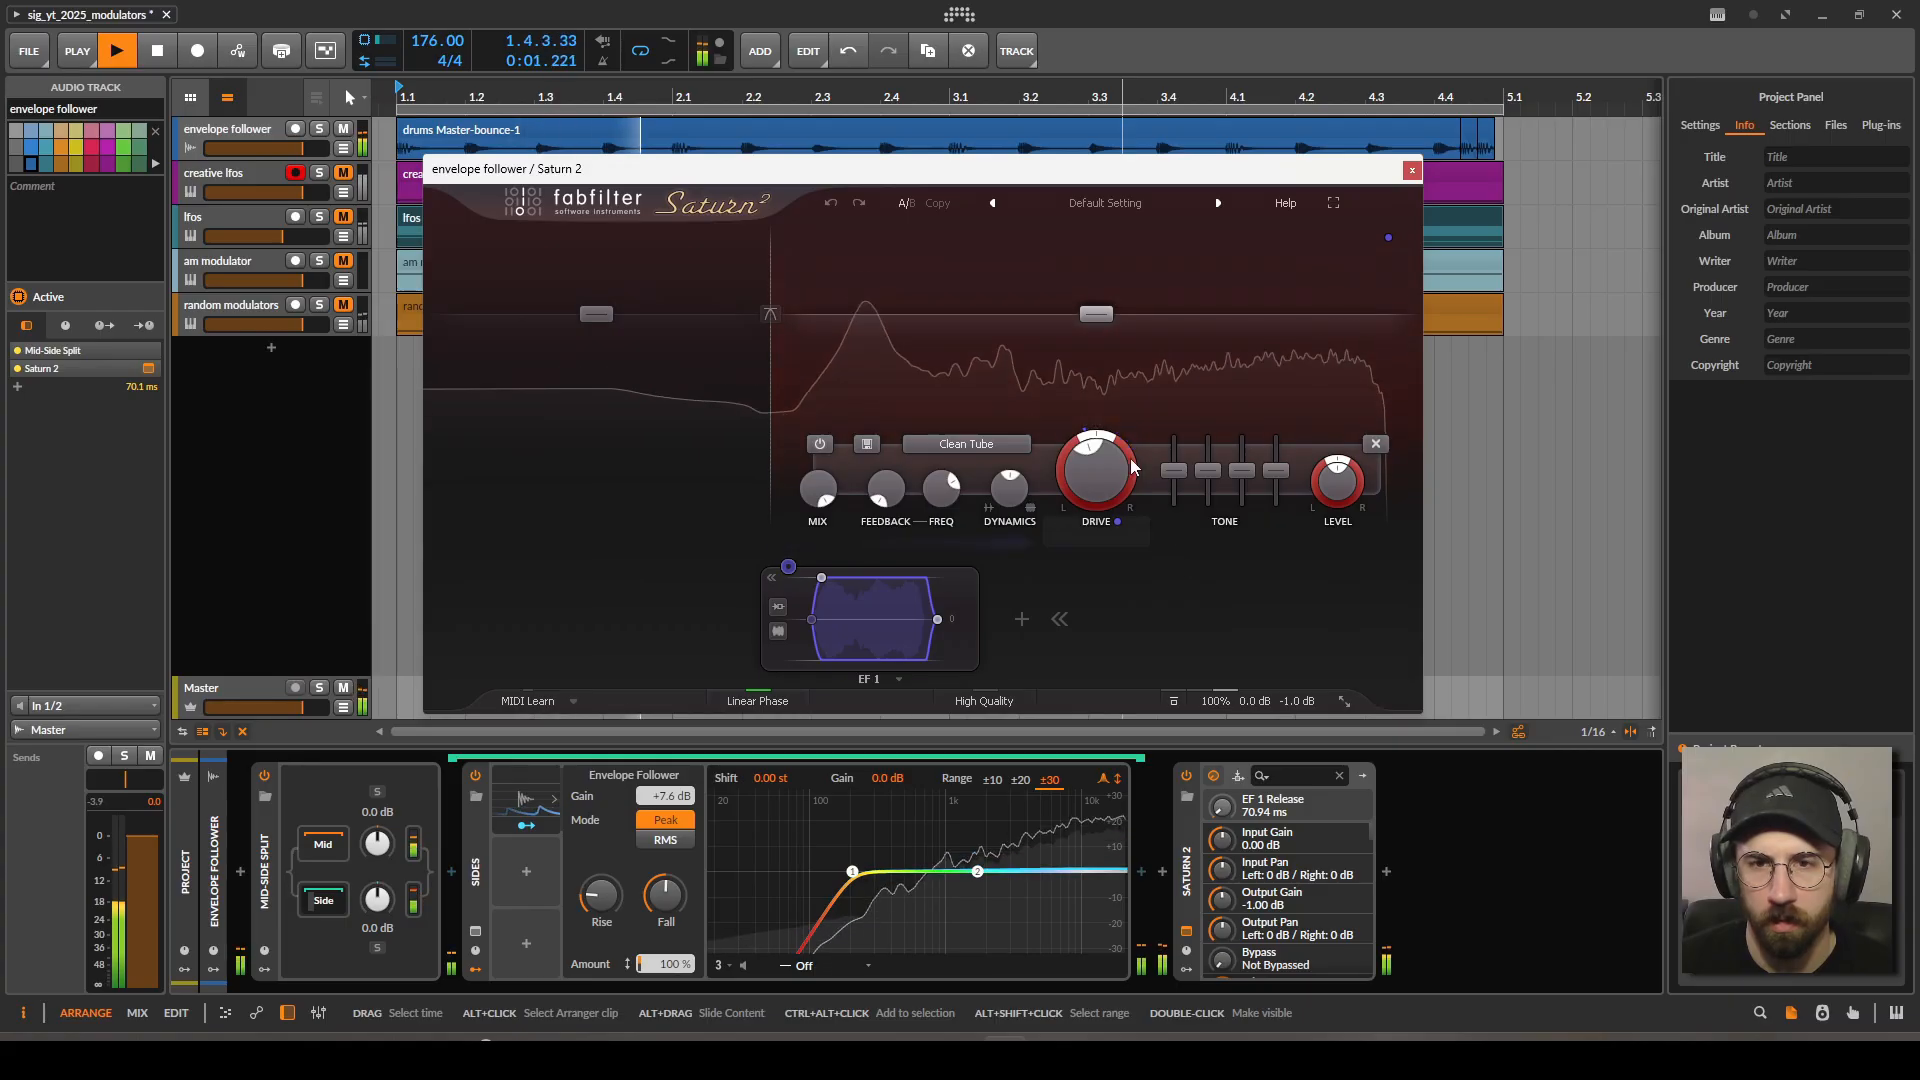
{"action": "key", "text": "space"}
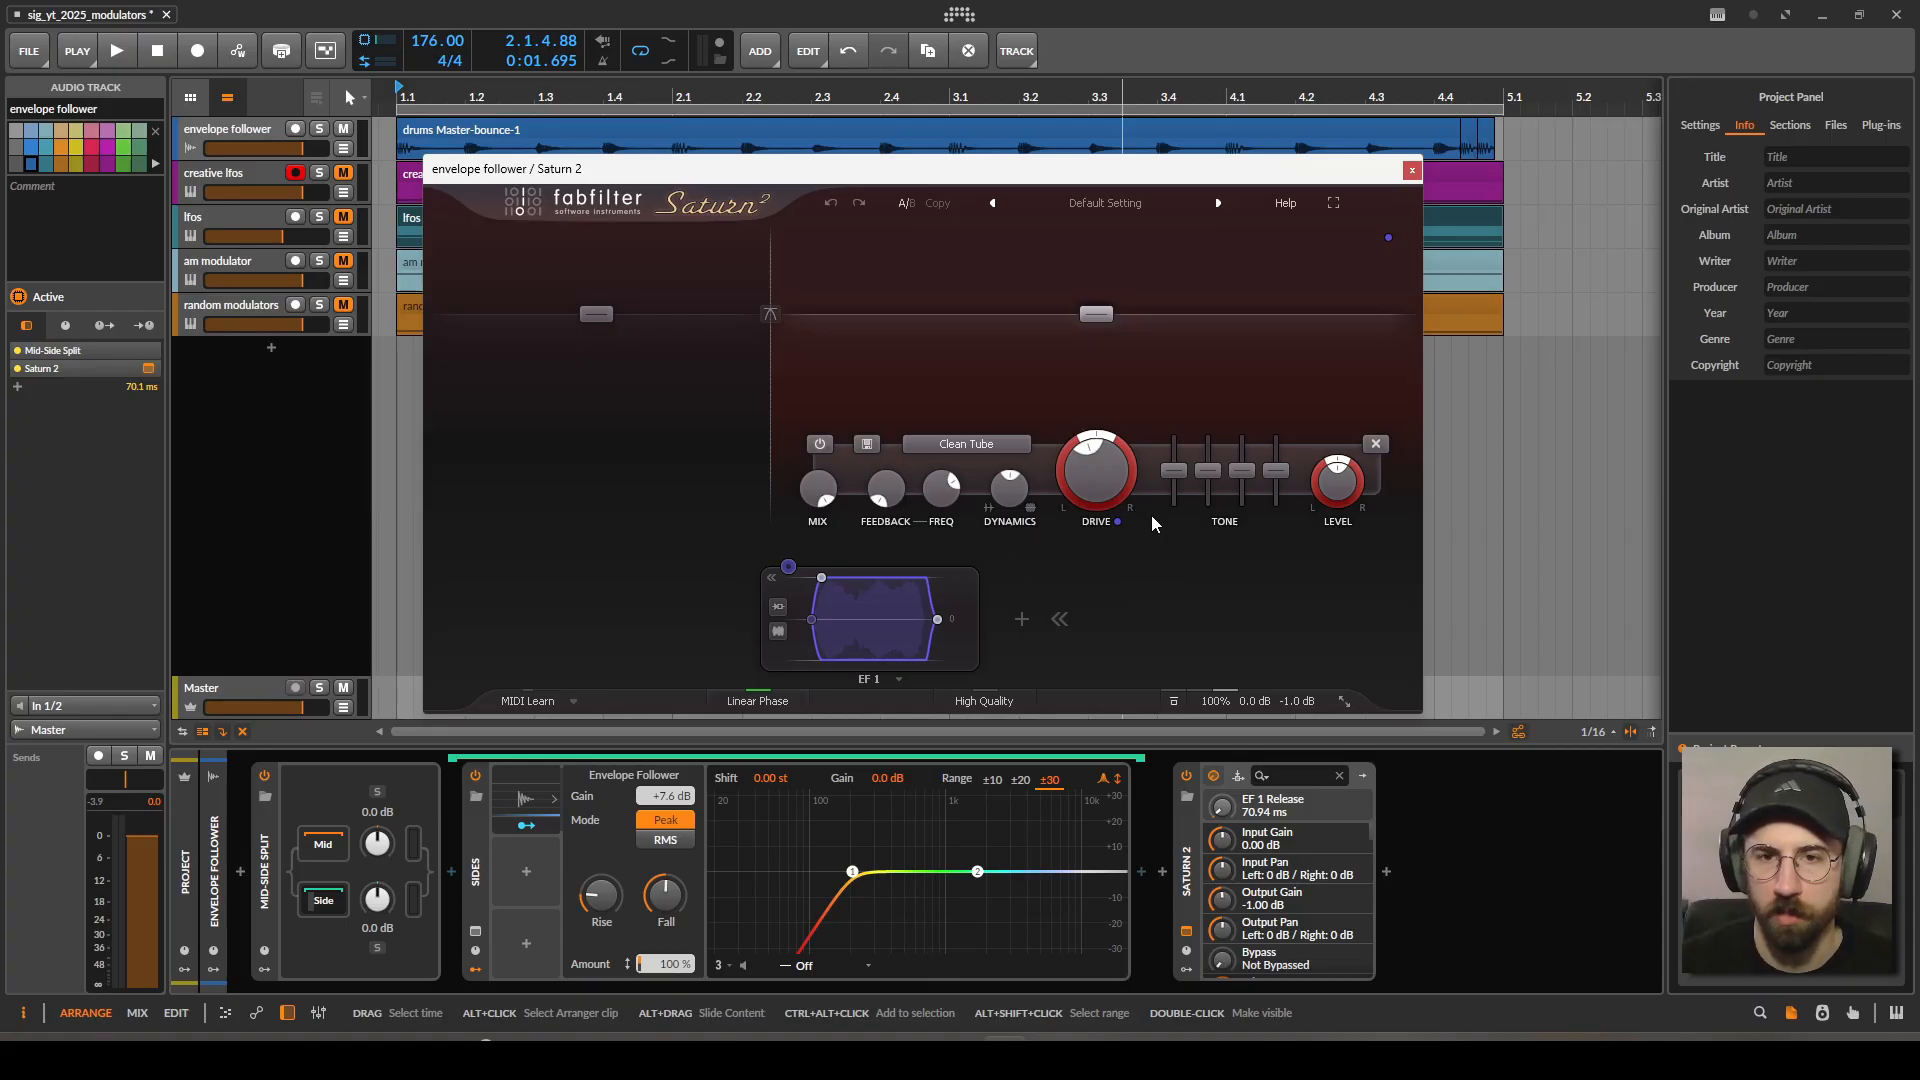
{"action": "key", "text": "space"}
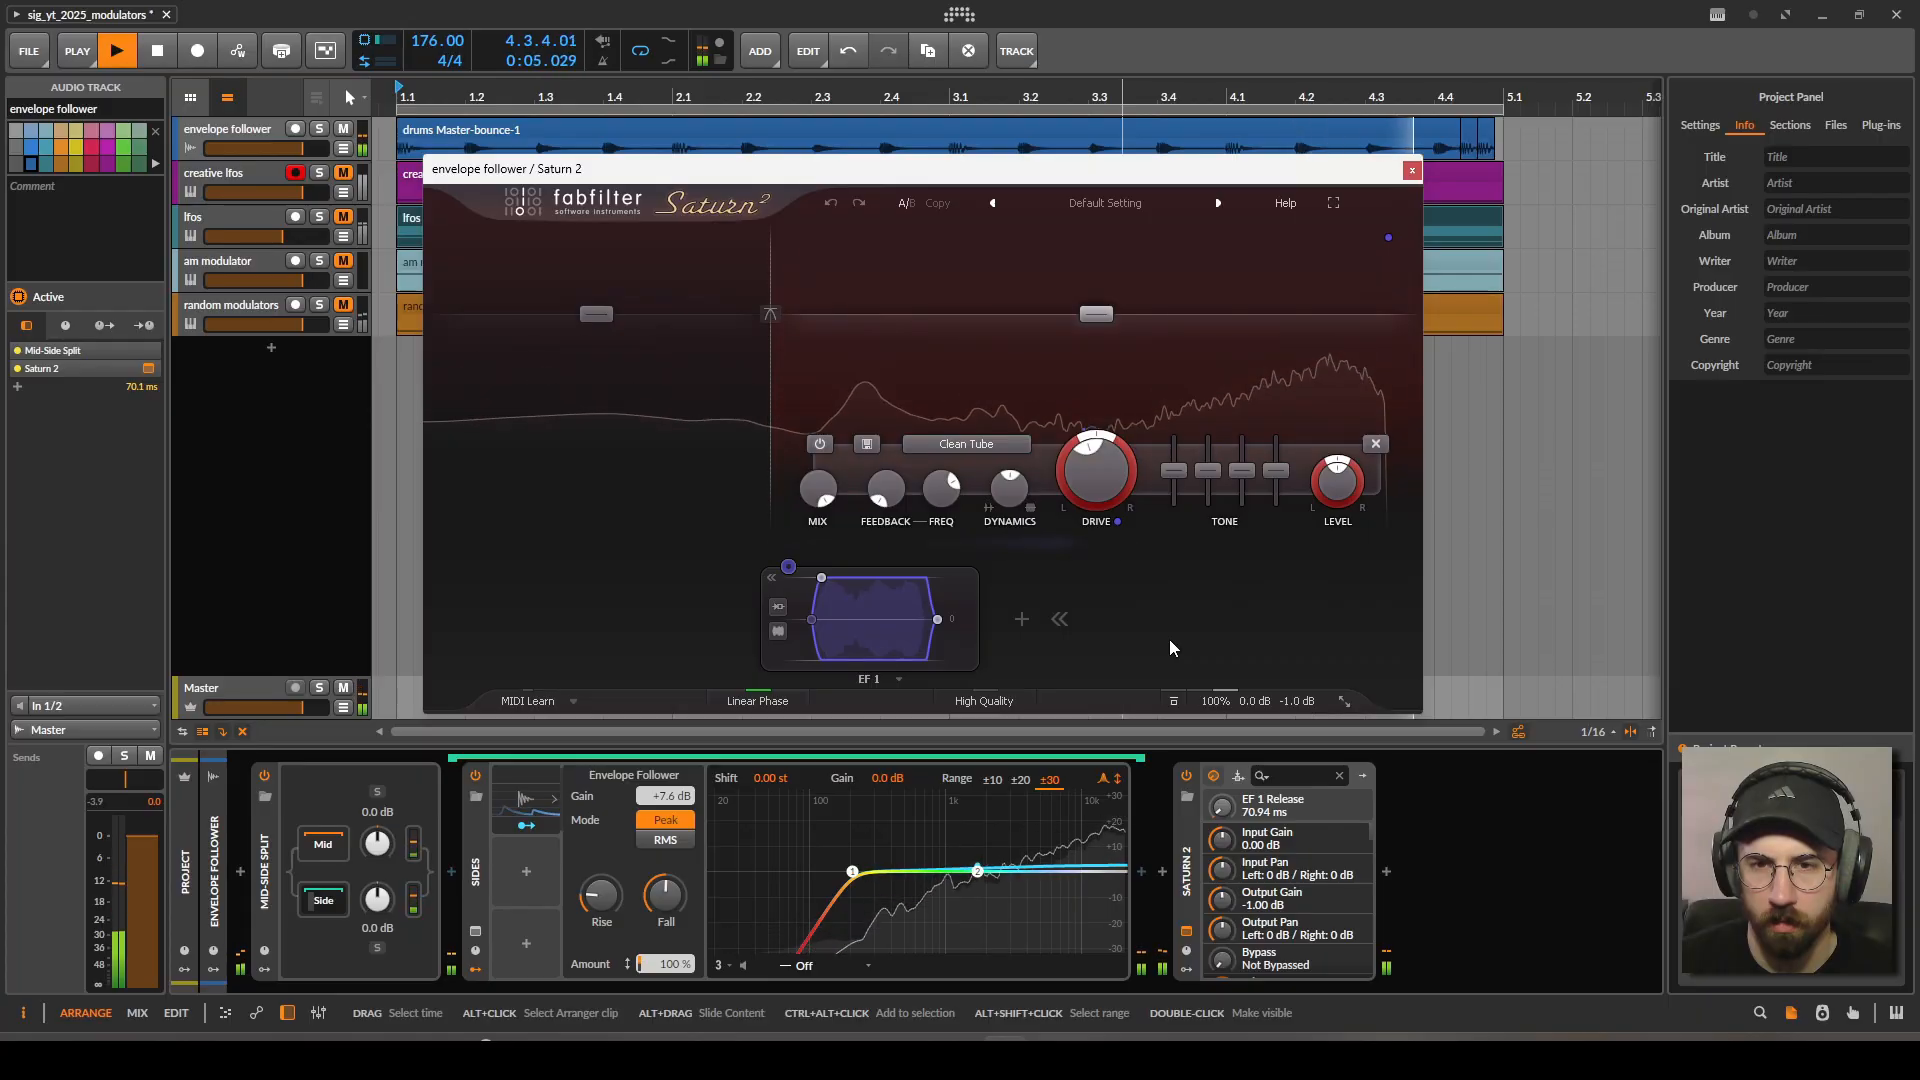
{"action": "key", "text": "space"}
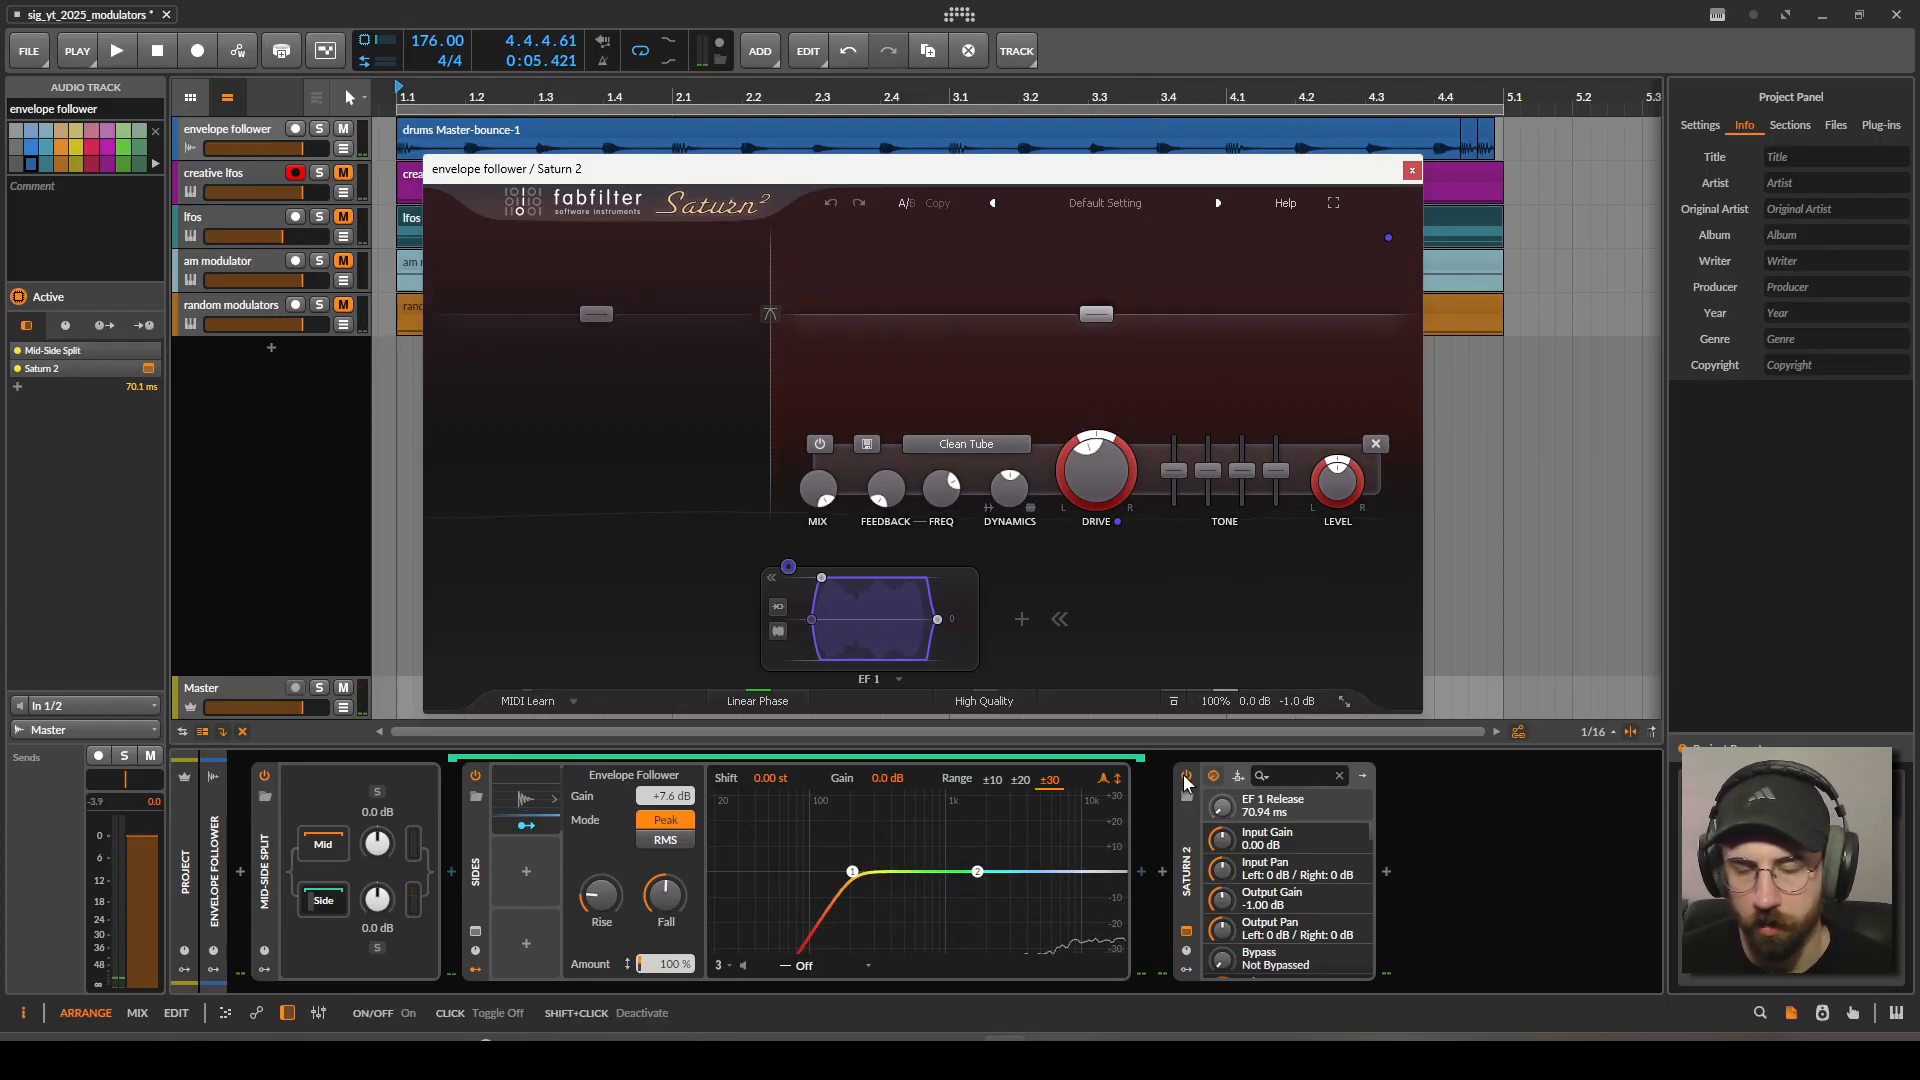
Compare the drum loop with Saturn 2 bypassed and enabled during playback, leaving the plug-in on.
{"action": "left_click", "coordinate": [1184, 776]}
{"action": "key", "text": "space"}
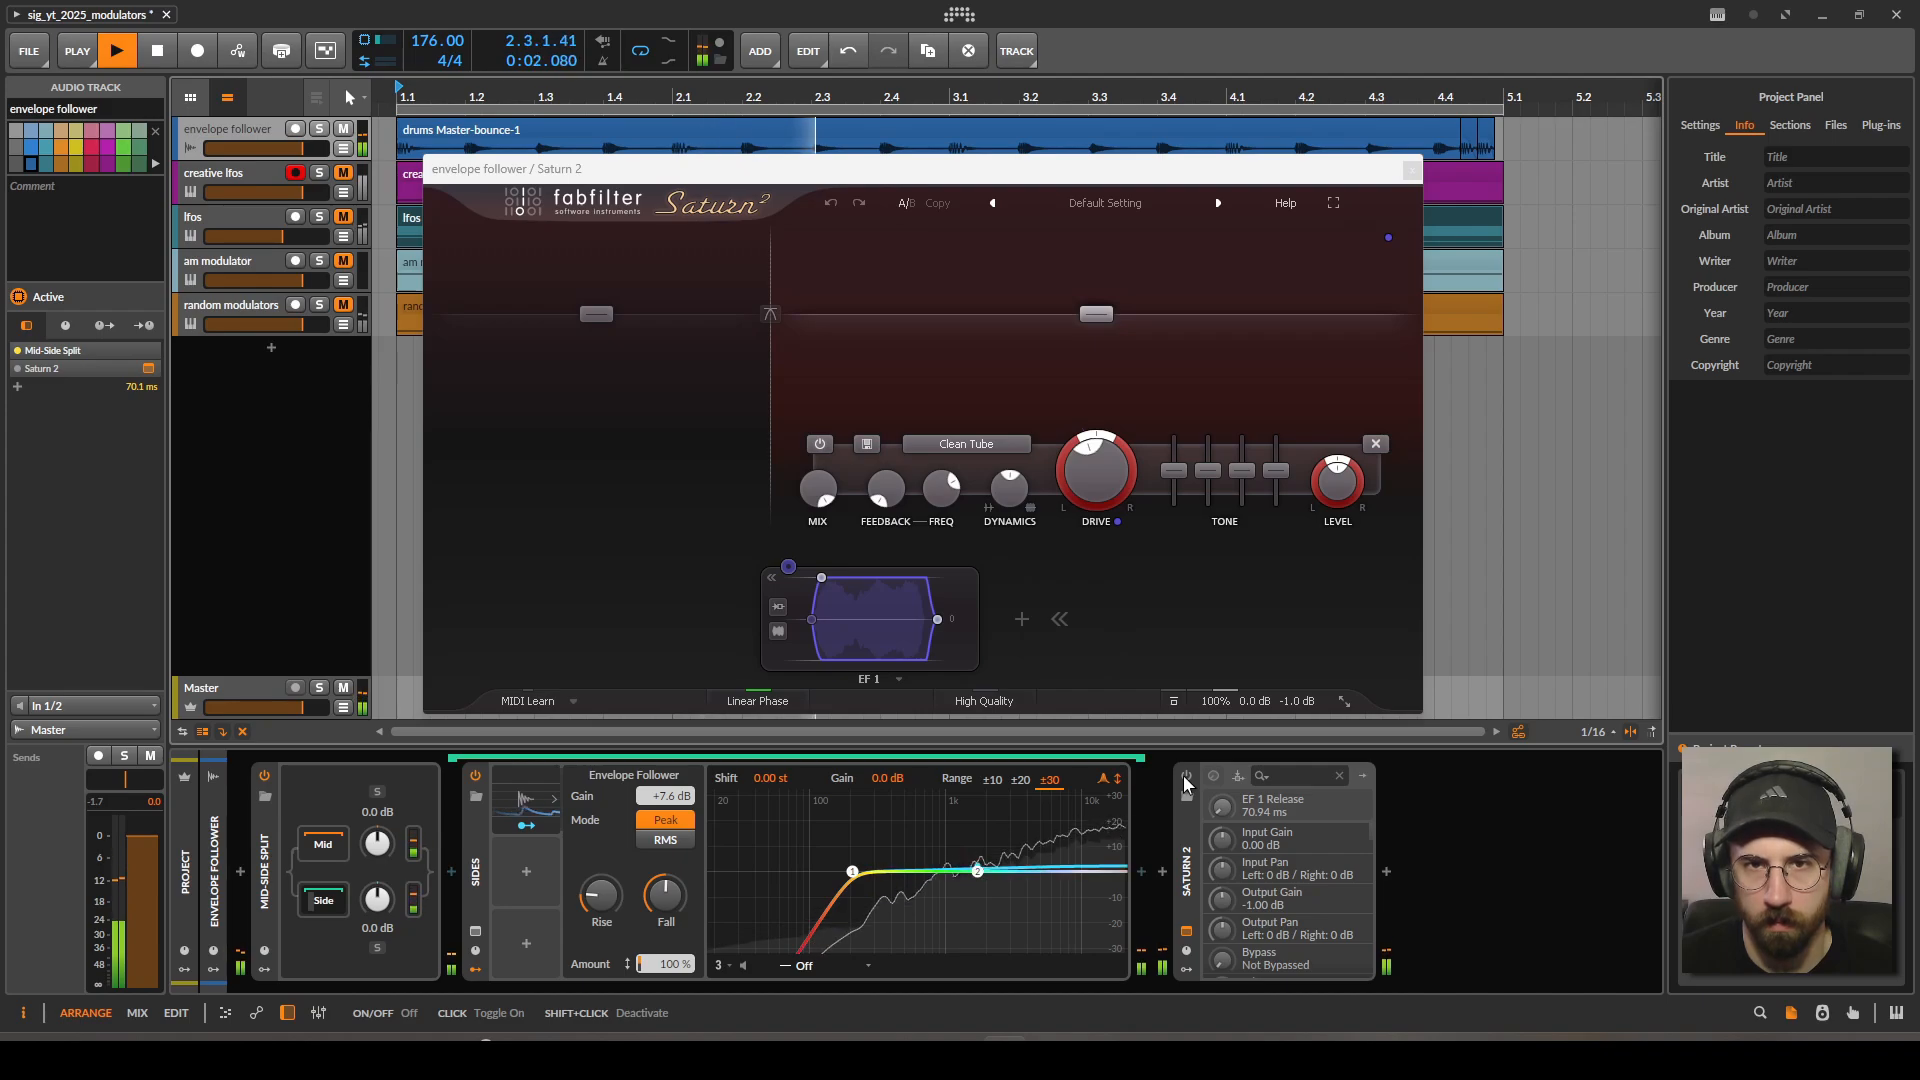
{"action": "left_click", "coordinate": [1185, 776]}
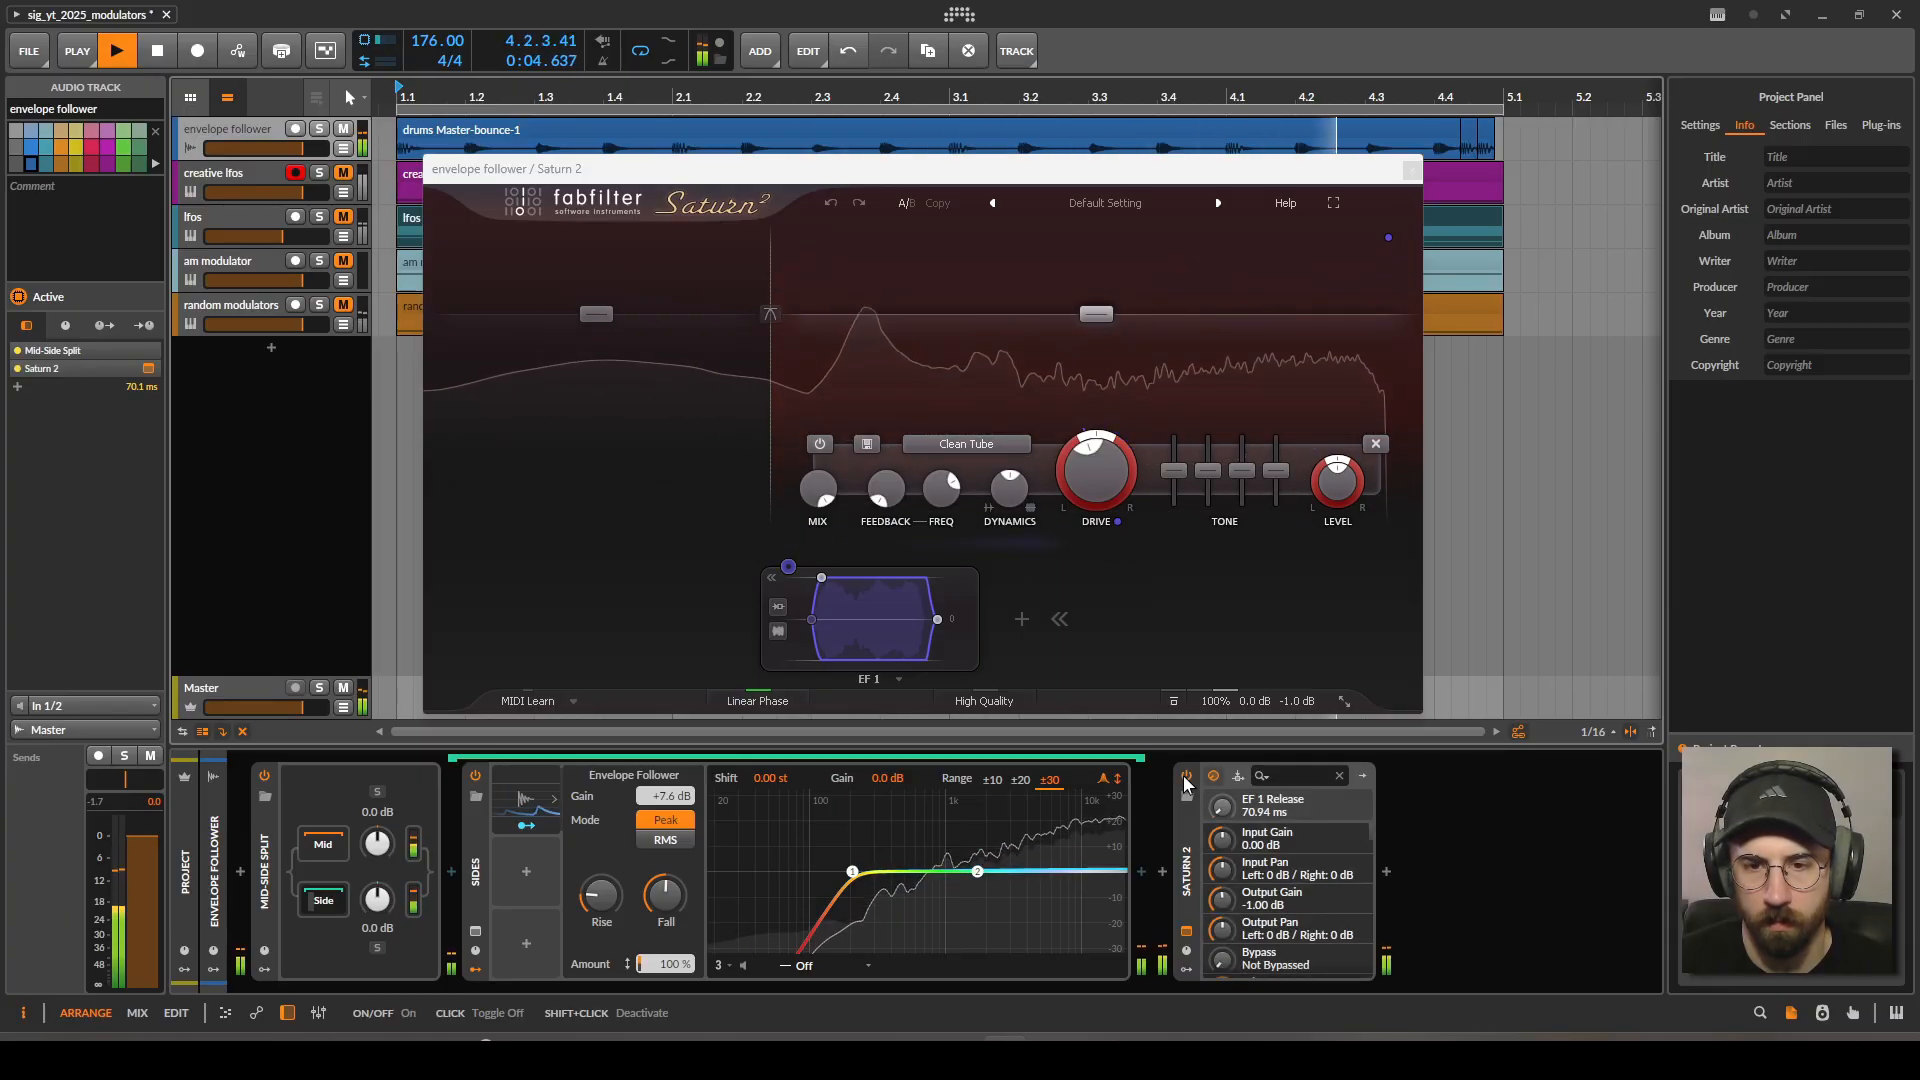
{"action": "key", "text": "space"}
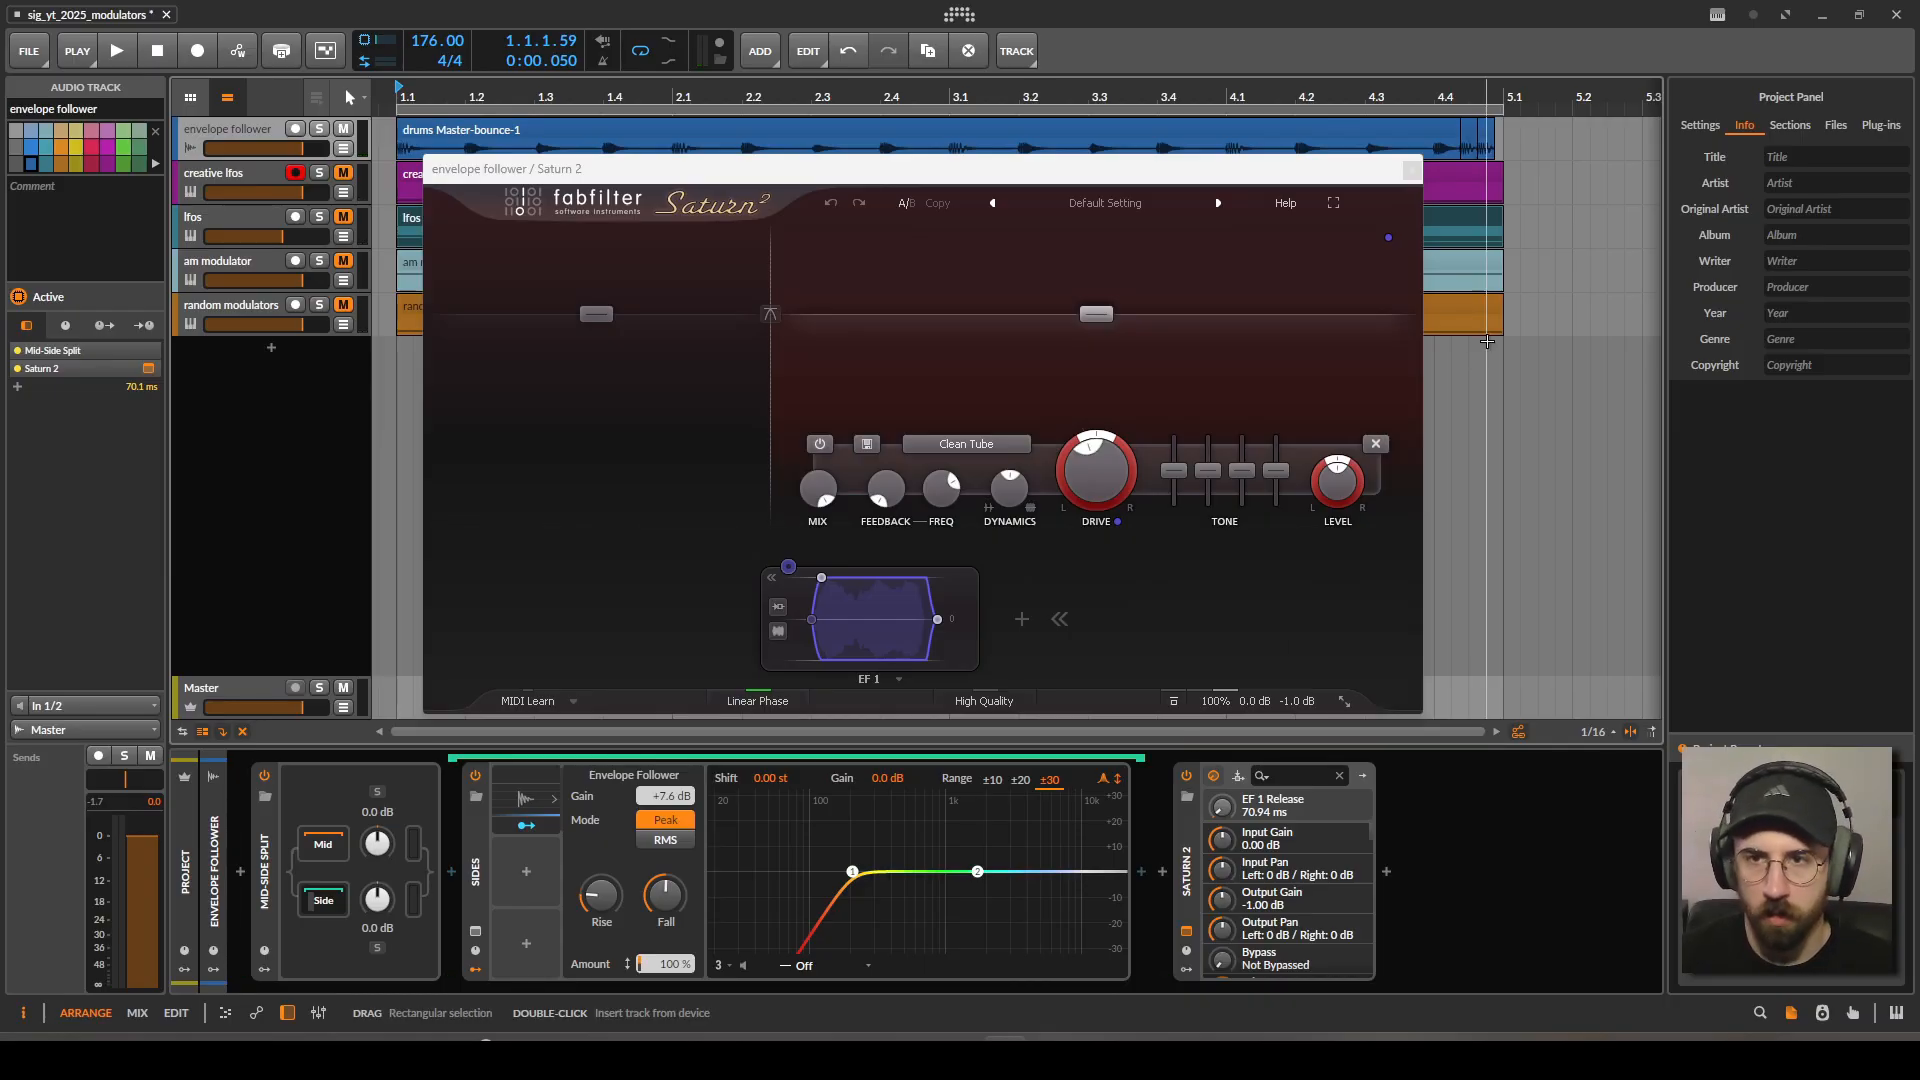
Close the Saturn 2 window, then bypass and collapse both the Mid-Side Split and Saturn 2 devices.
{"action": "left_click", "coordinate": [1411, 169]}
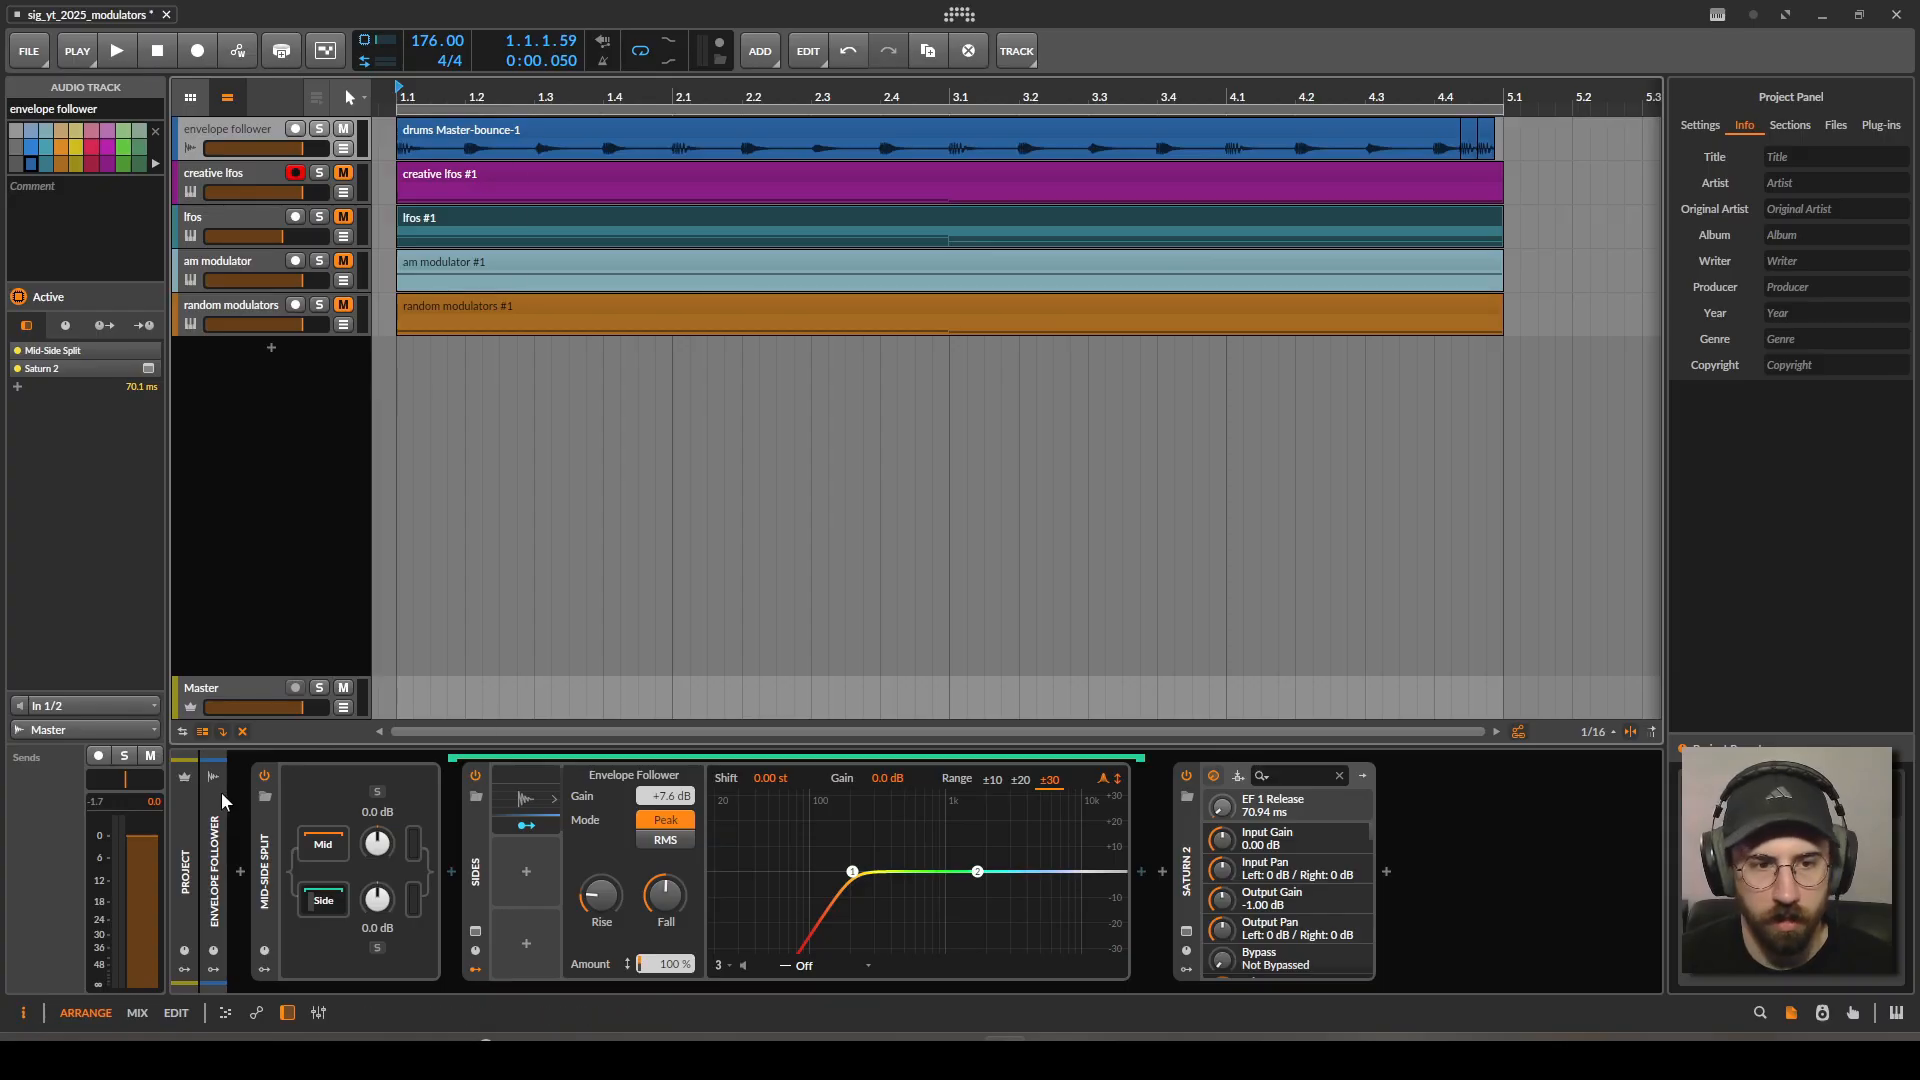
{"action": "left_click", "coordinate": [264, 776]}
{"action": "left_click", "coordinate": [1186, 776]}
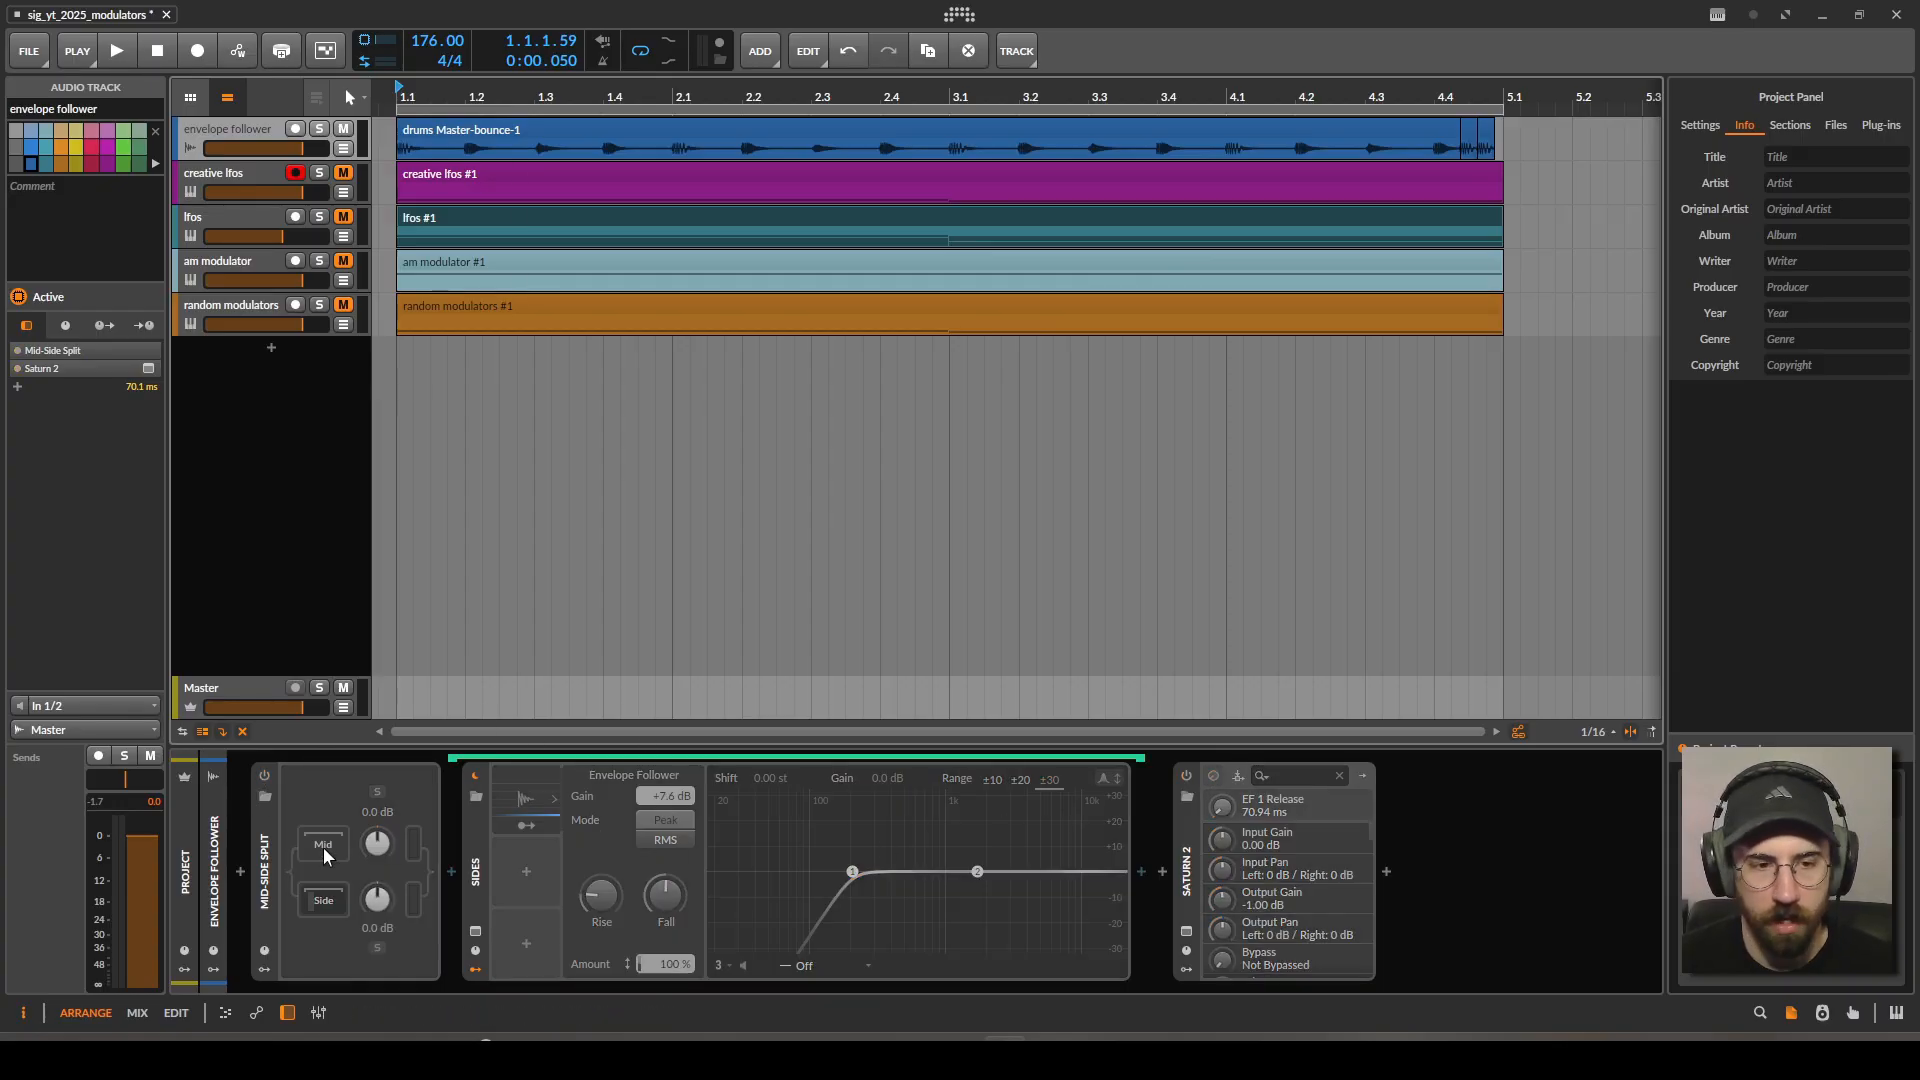
{"action": "double_click", "coordinate": [267, 852]}
{"action": "double_click", "coordinate": [316, 832]}
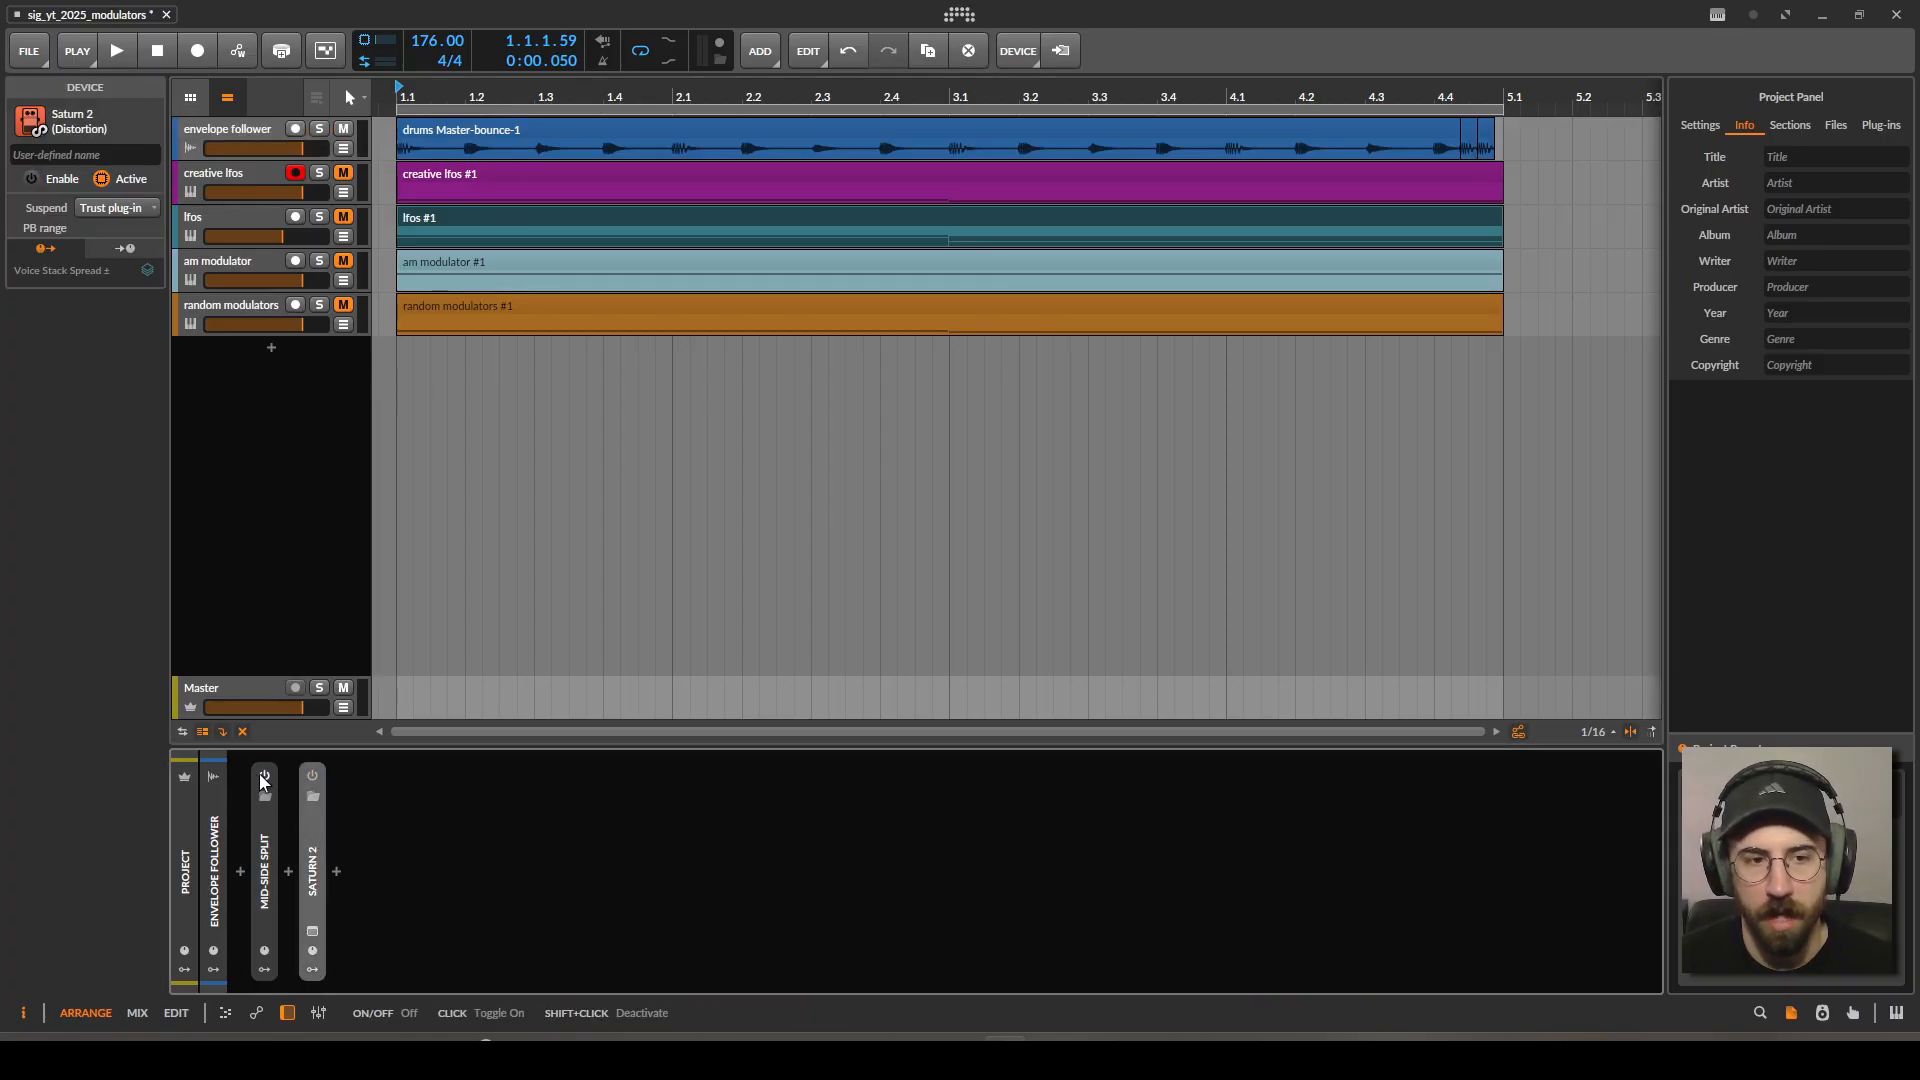
Play the dry drum loop and enable the Mid-Side Split and Saturn 2 one after the other during playback.
{"action": "key", "text": "space"}
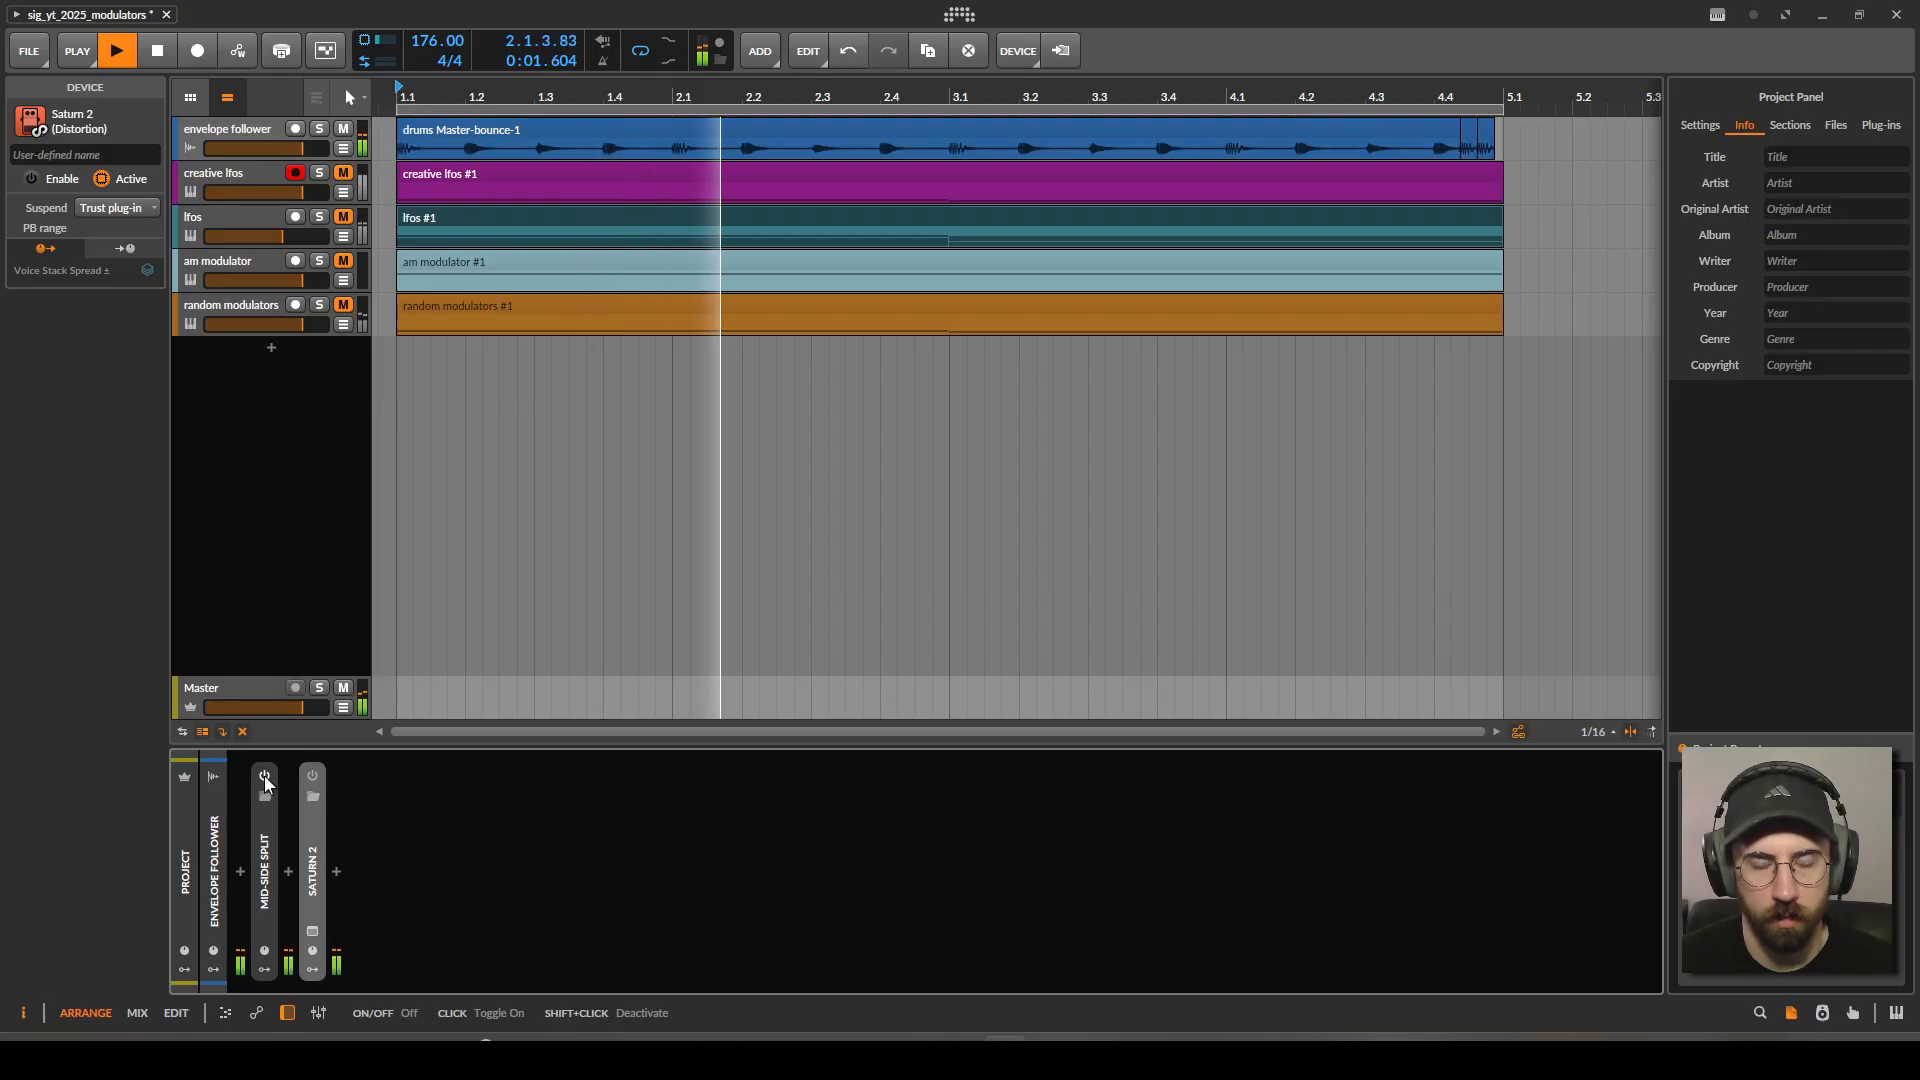
{"action": "left_click", "coordinate": [265, 777]}
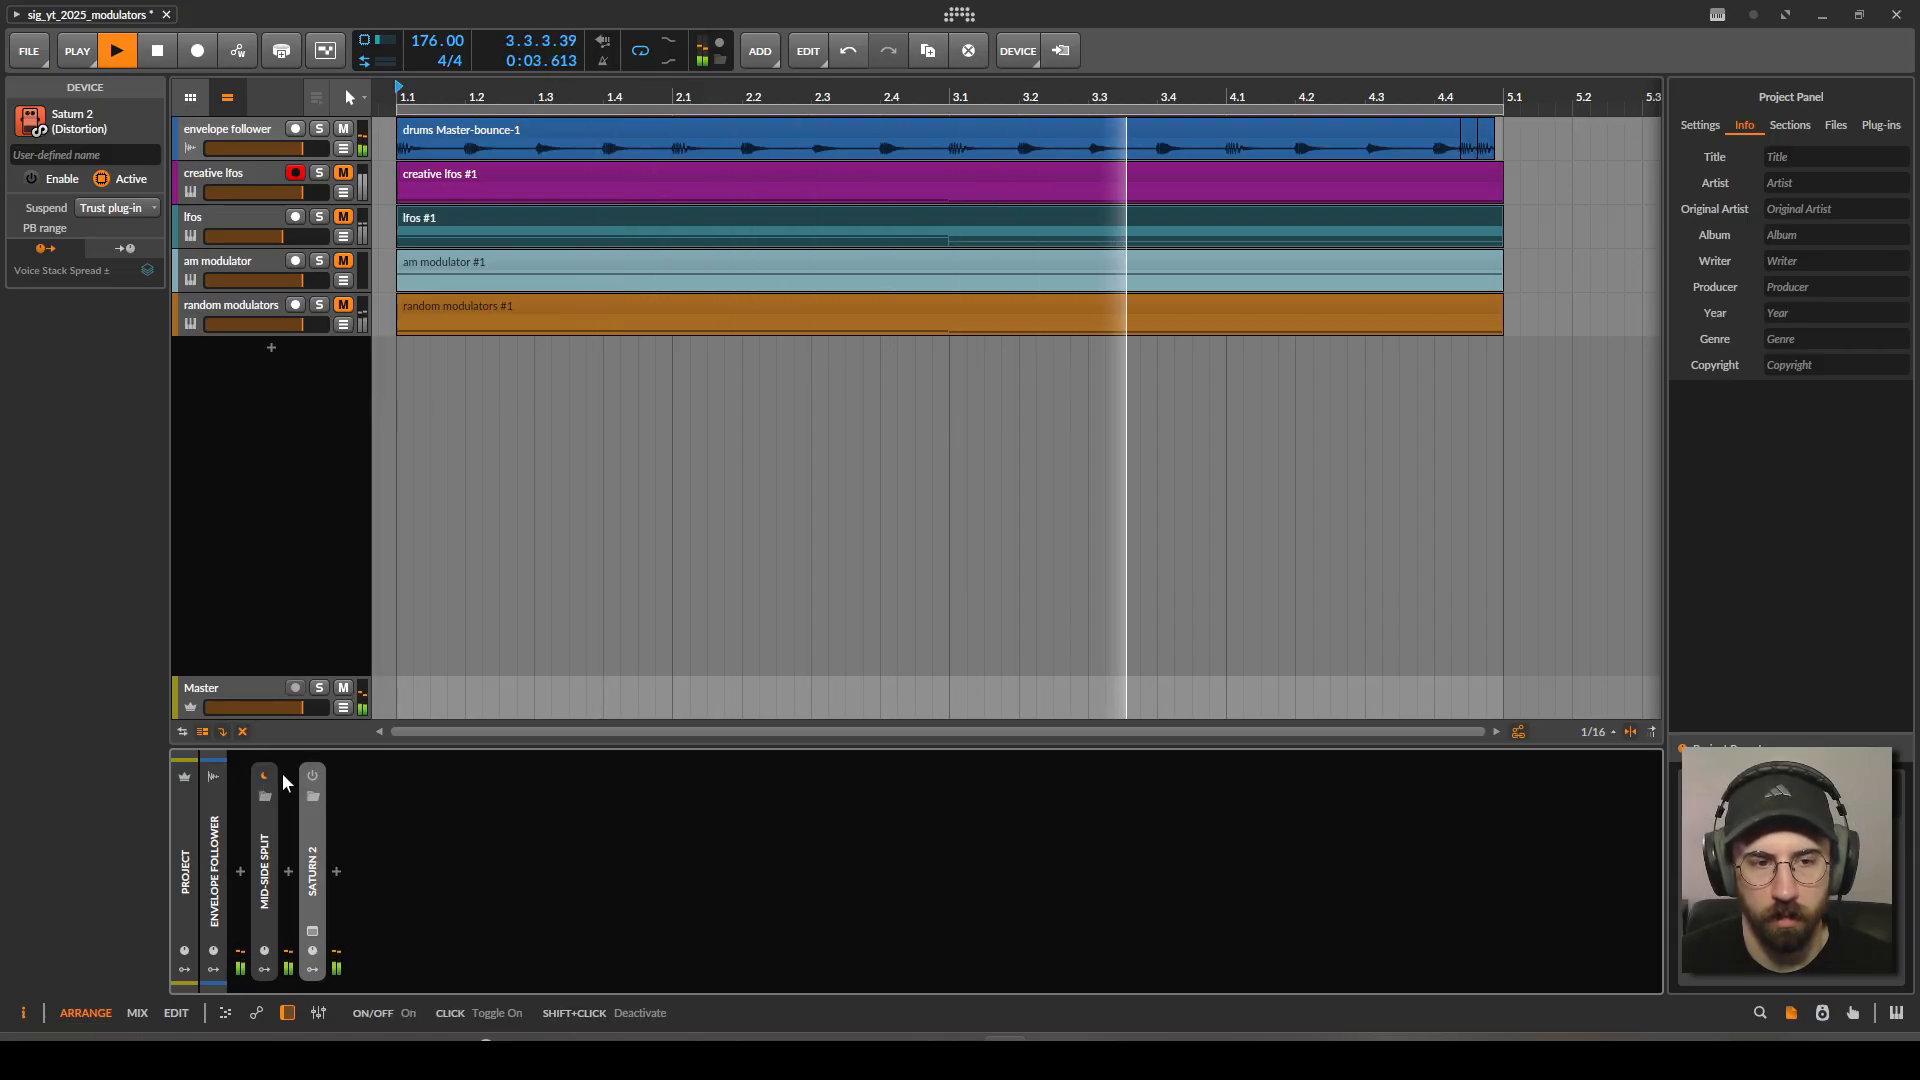
{"action": "left_click", "coordinate": [312, 777]}
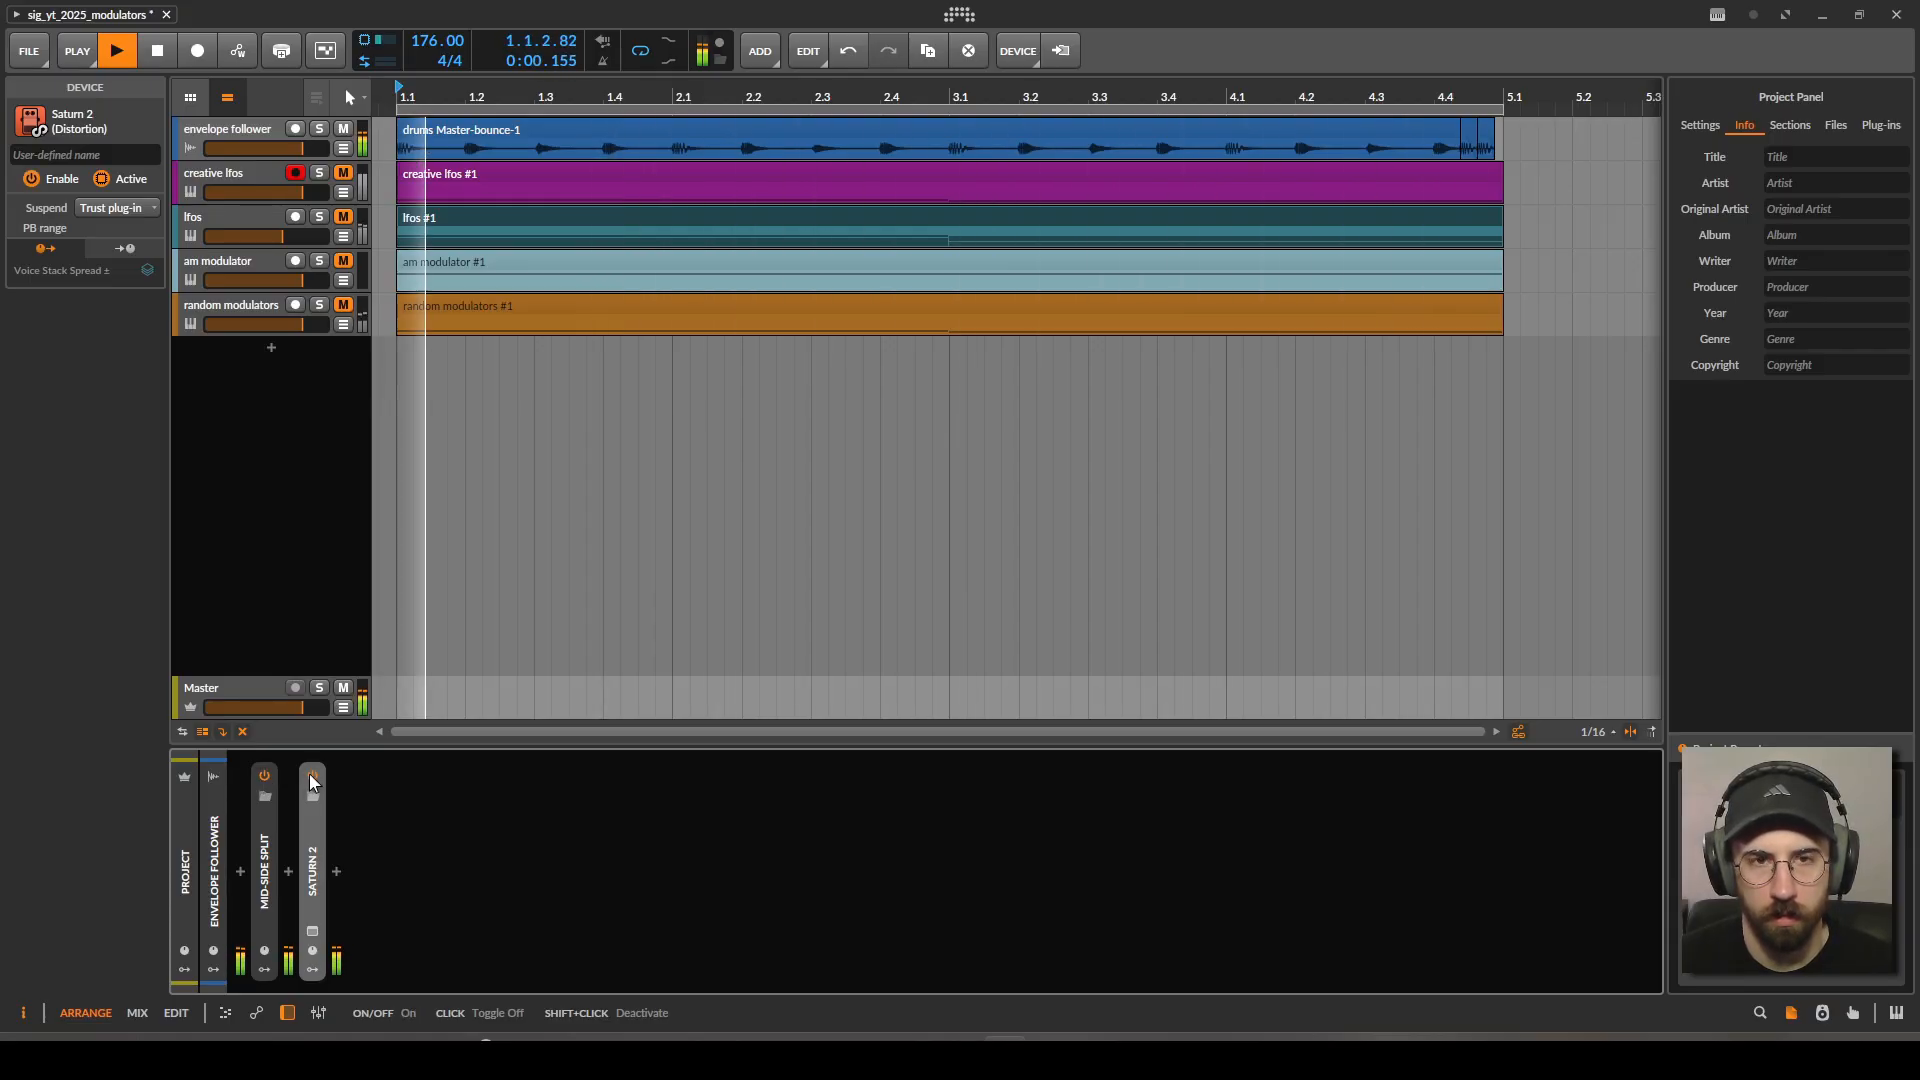
{"action": "key", "text": "space"}
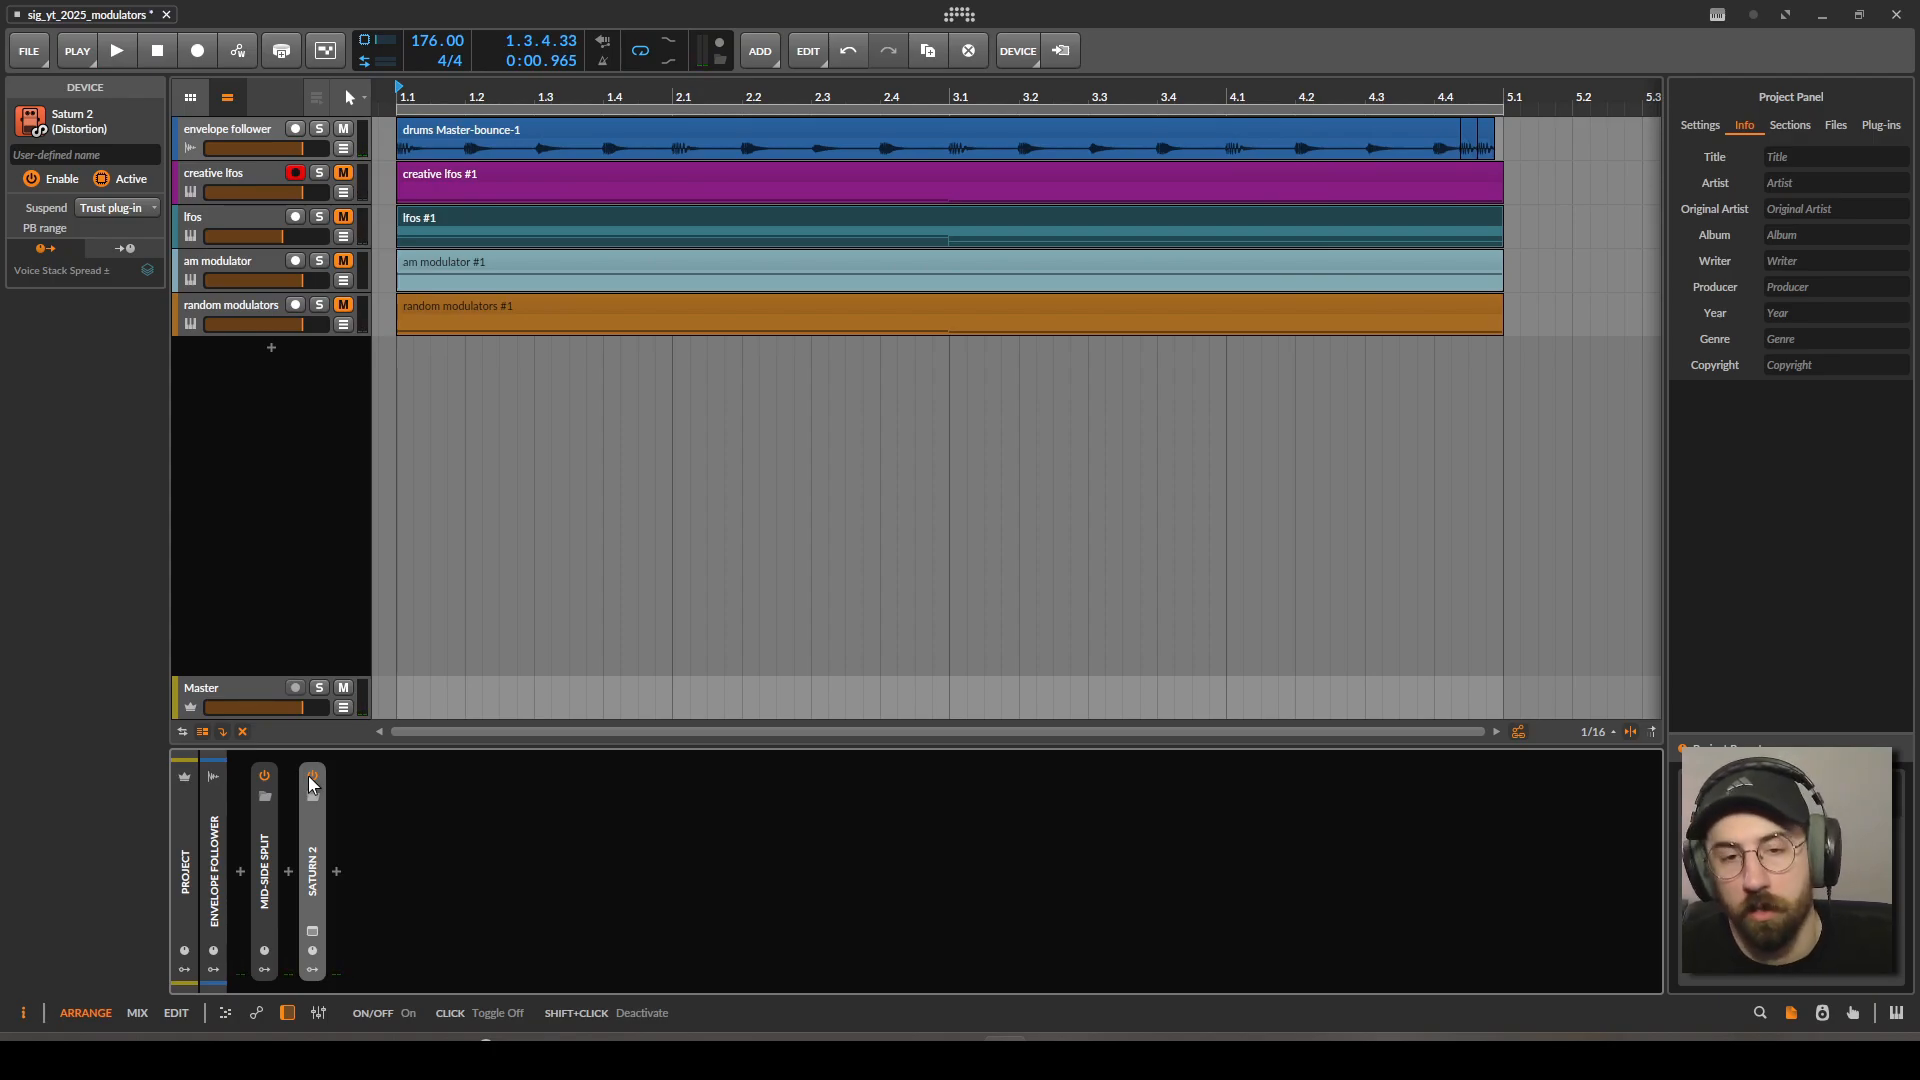
Solo the creative lfos track and open its Serum 2 window, playing it briefly and moving the window aside.
{"action": "left_click", "coordinate": [262, 180]}
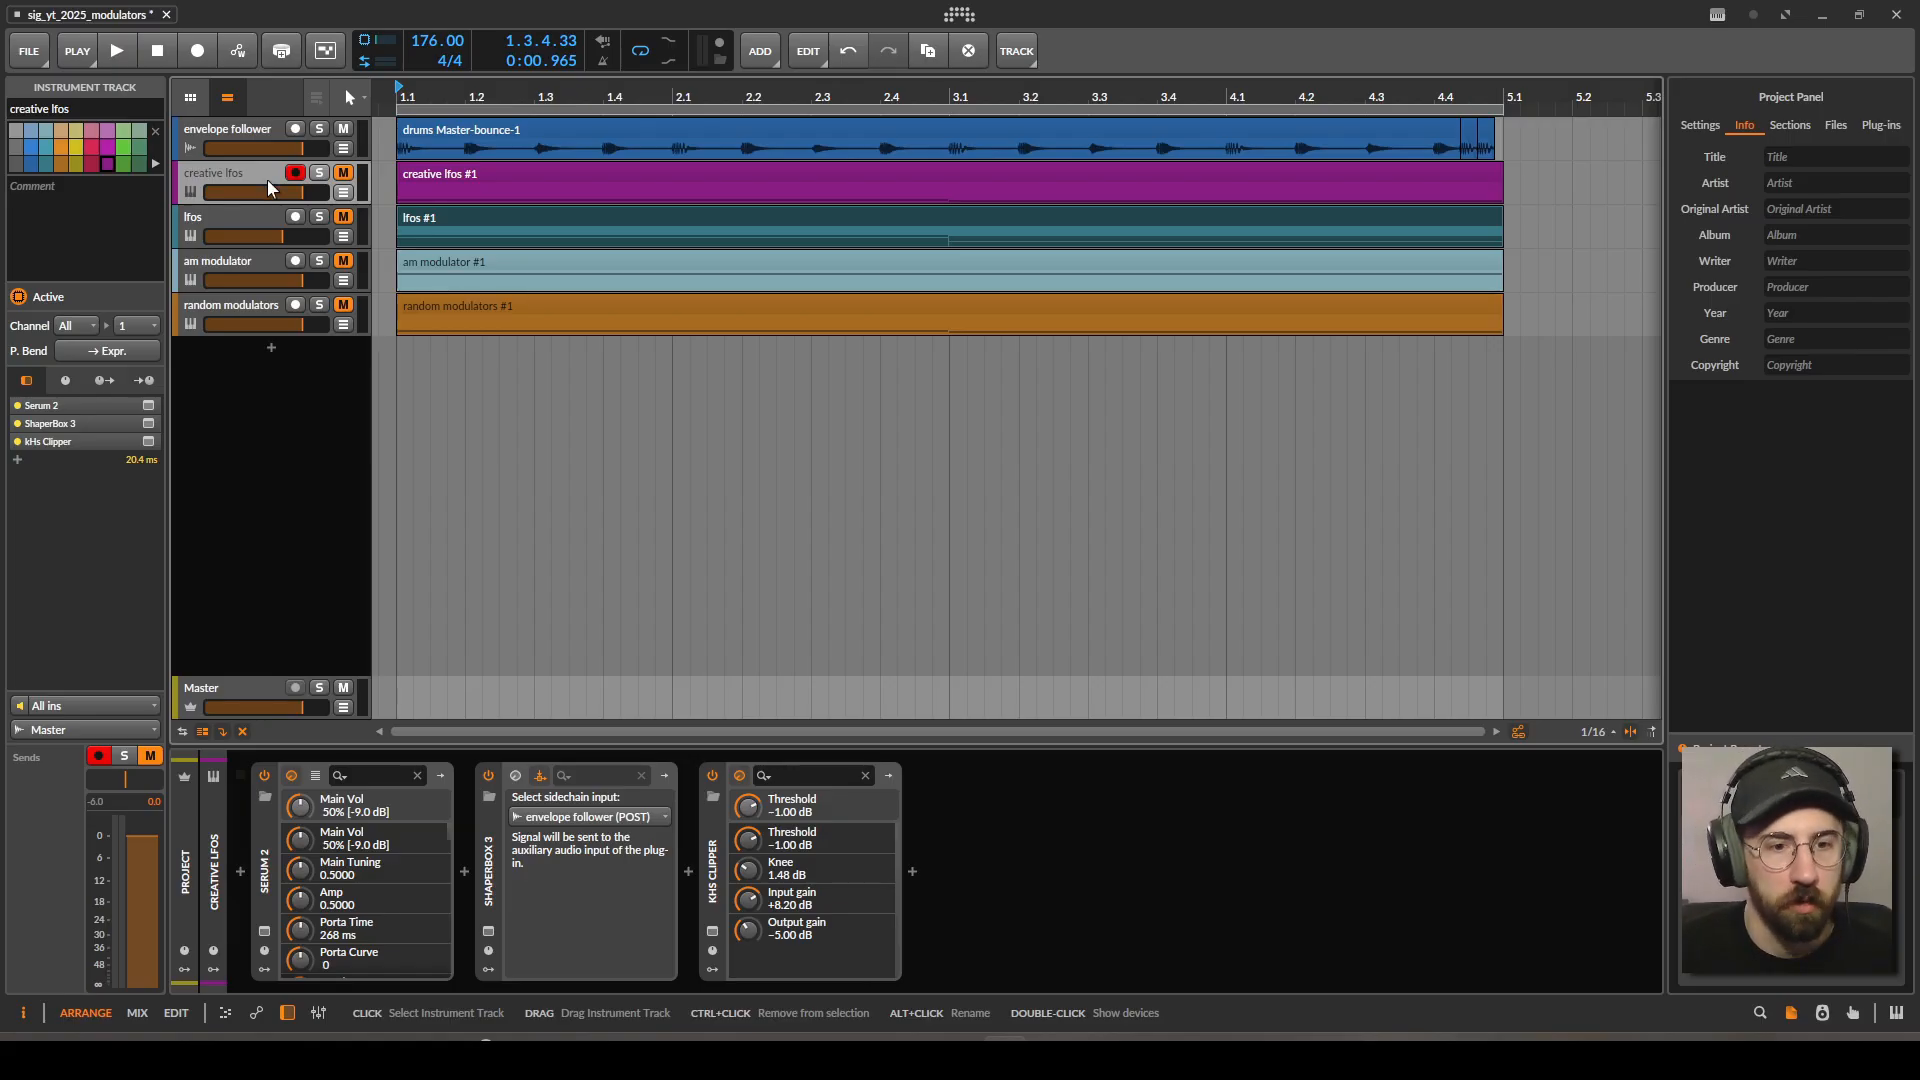
{"action": "left_click", "coordinate": [319, 172]}
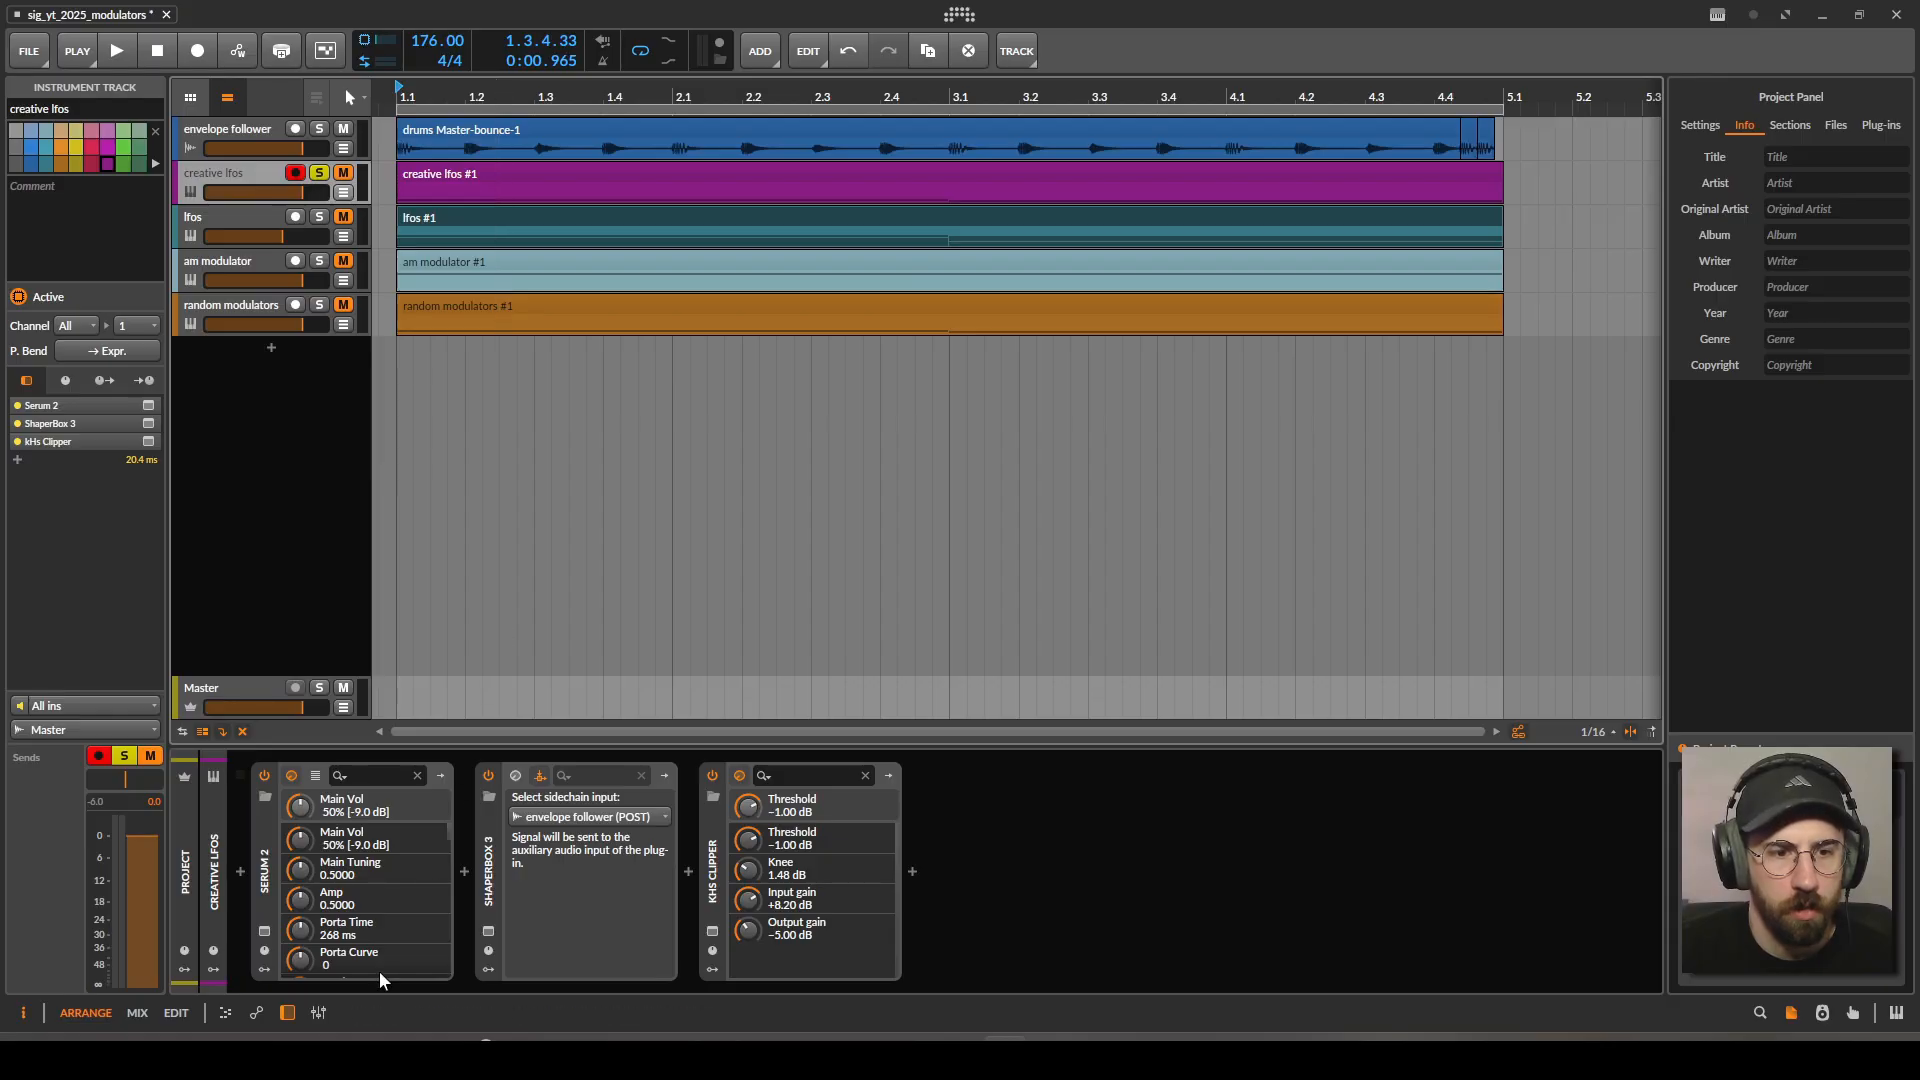
{"action": "left_click", "coordinate": [264, 930]}
{"action": "key", "text": "space"}
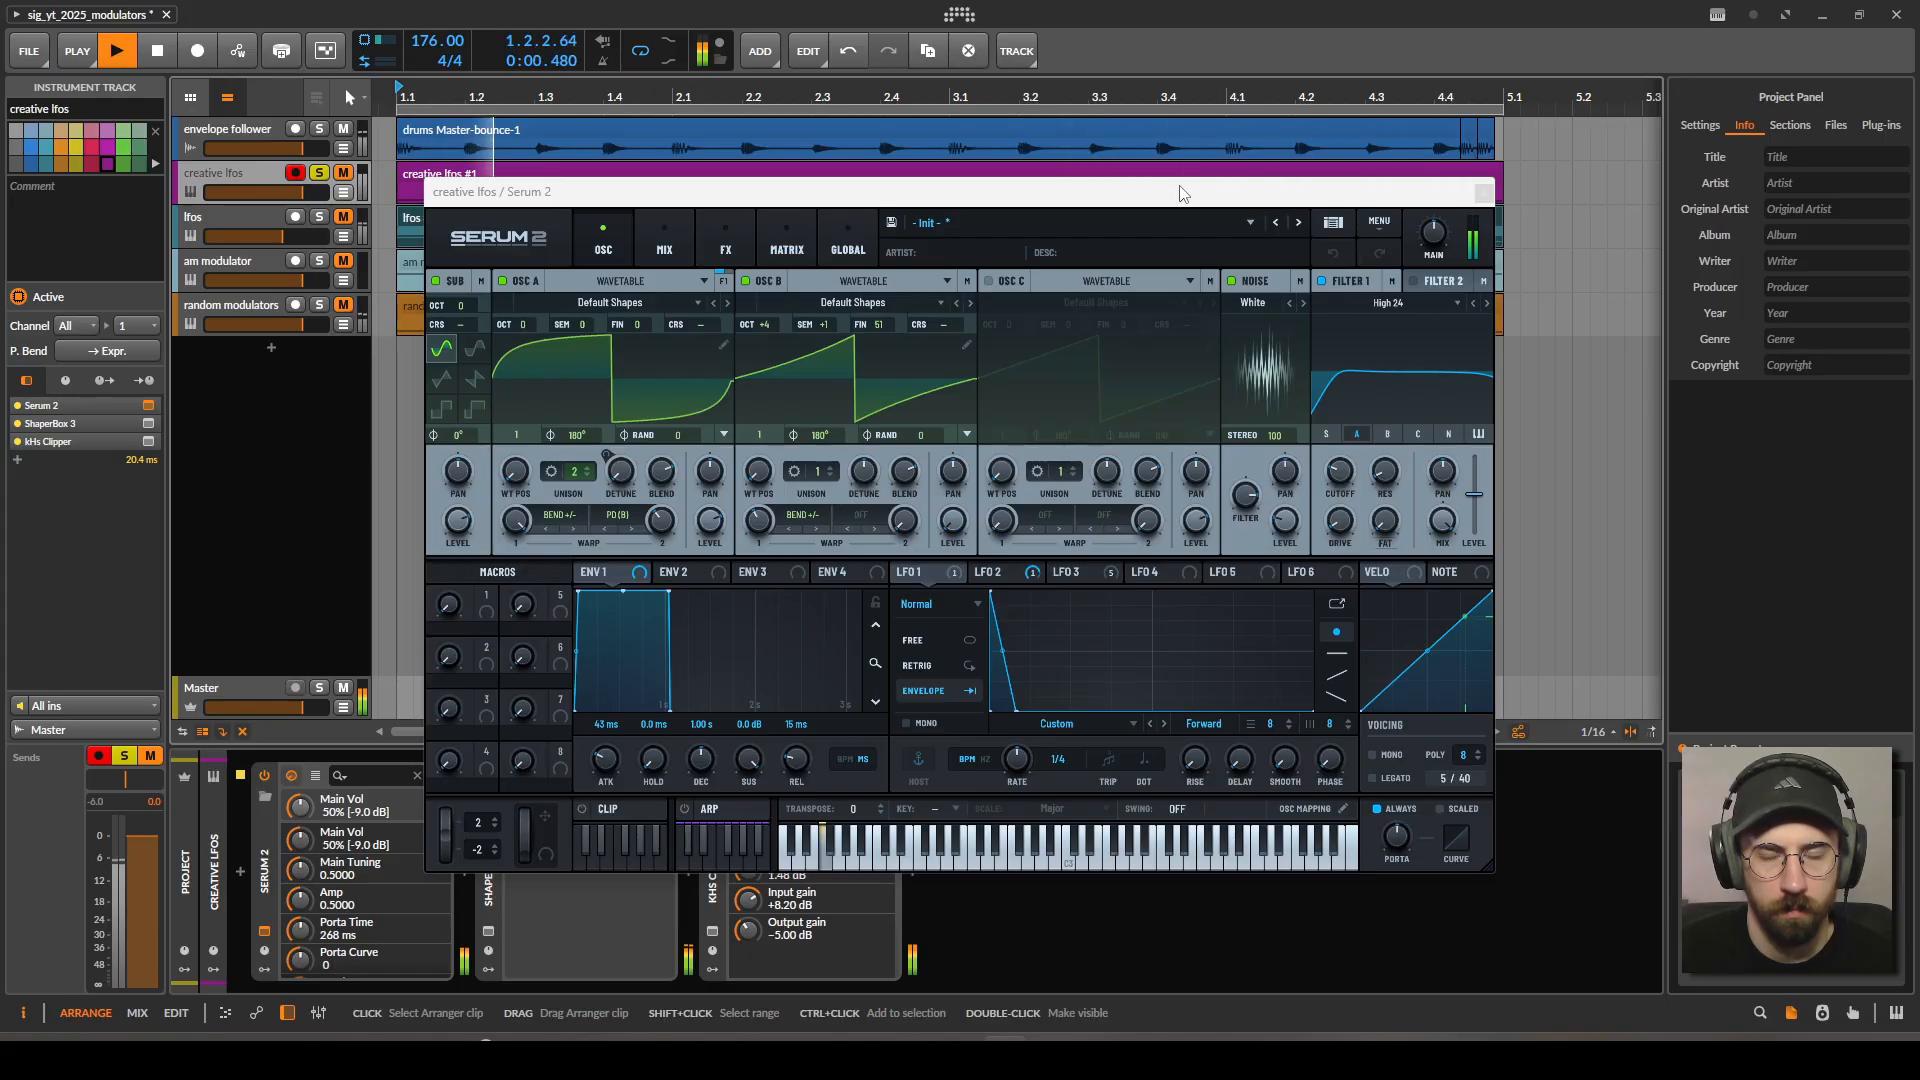
{"action": "key", "text": "space"}
{"action": "left_click_drag", "start_coordinate": [1180, 193], "coordinate": [1228, 203]}
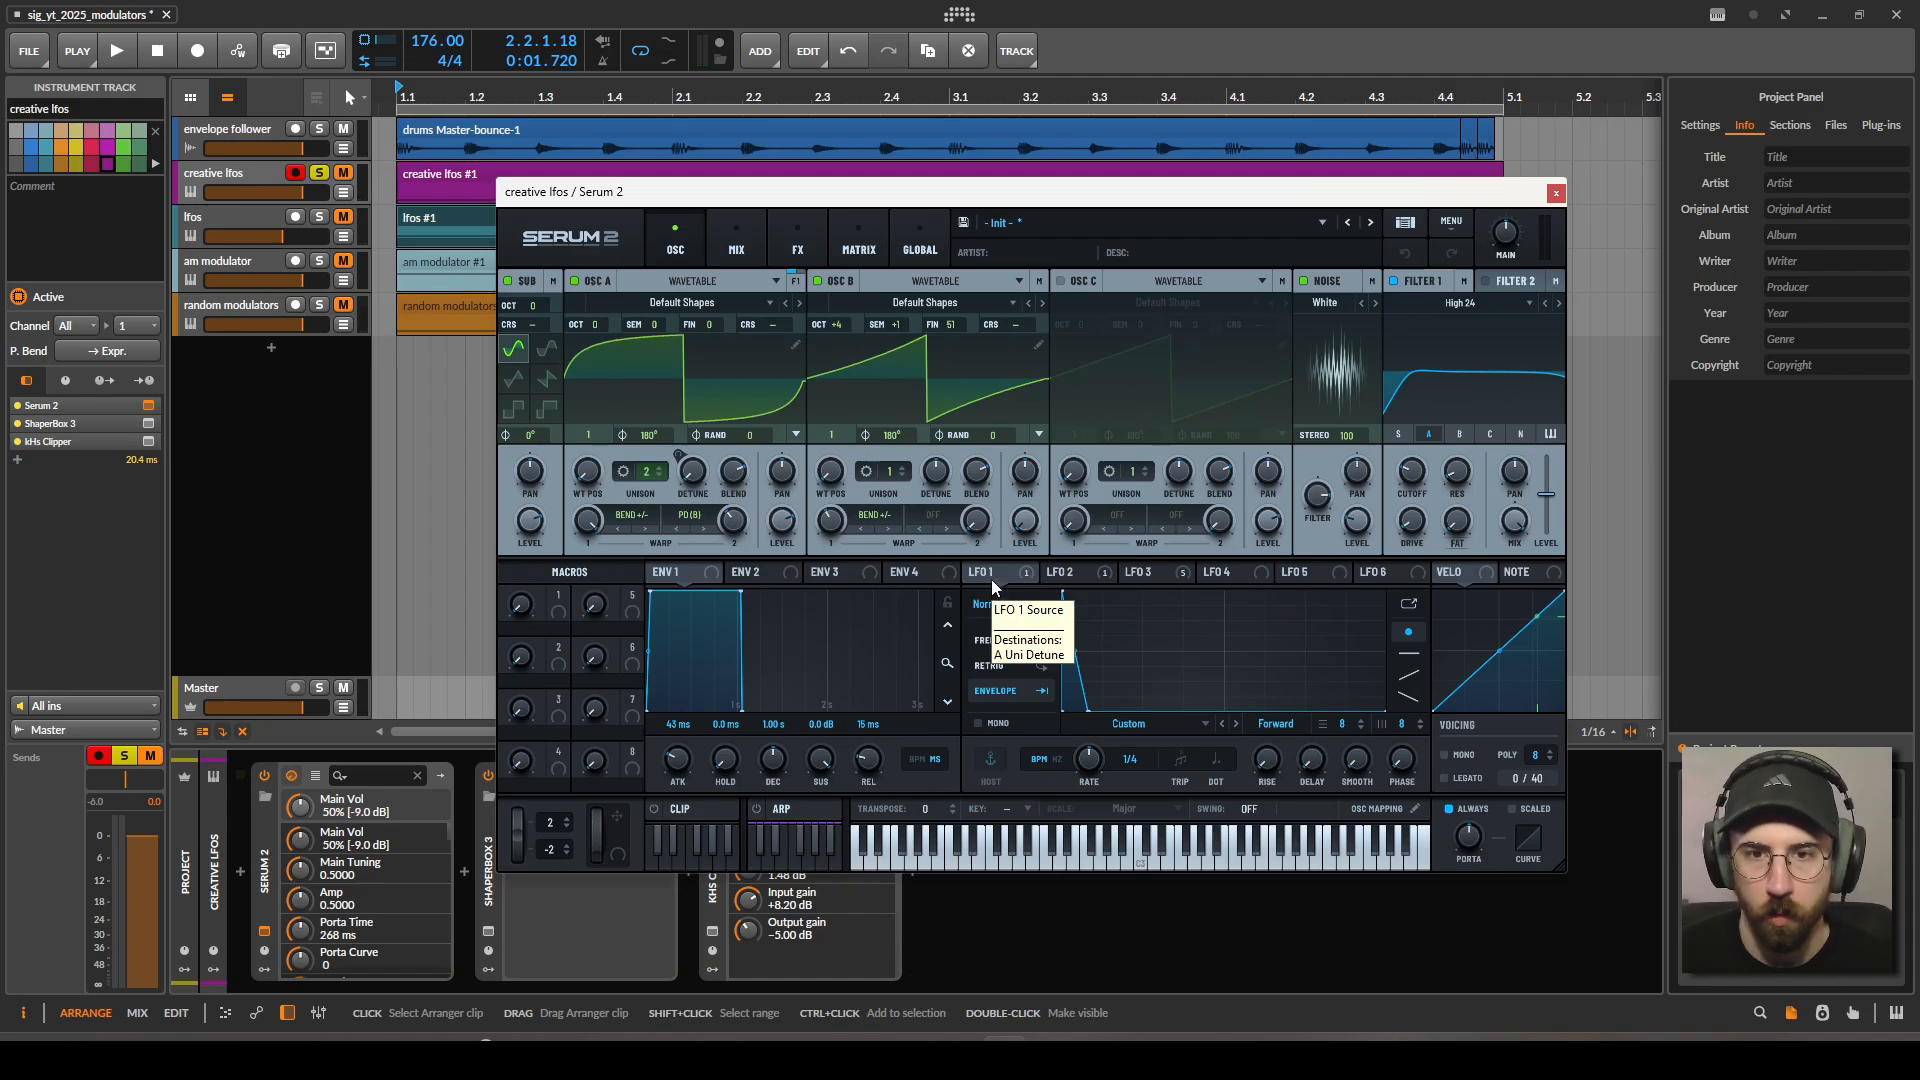
Look through the shapes of LFO 1, LFO 2 and LFO 3, and inspect LFO 1's modulation of oscillator A's unison detune.
{"action": "left_click", "coordinate": [1075, 577]}
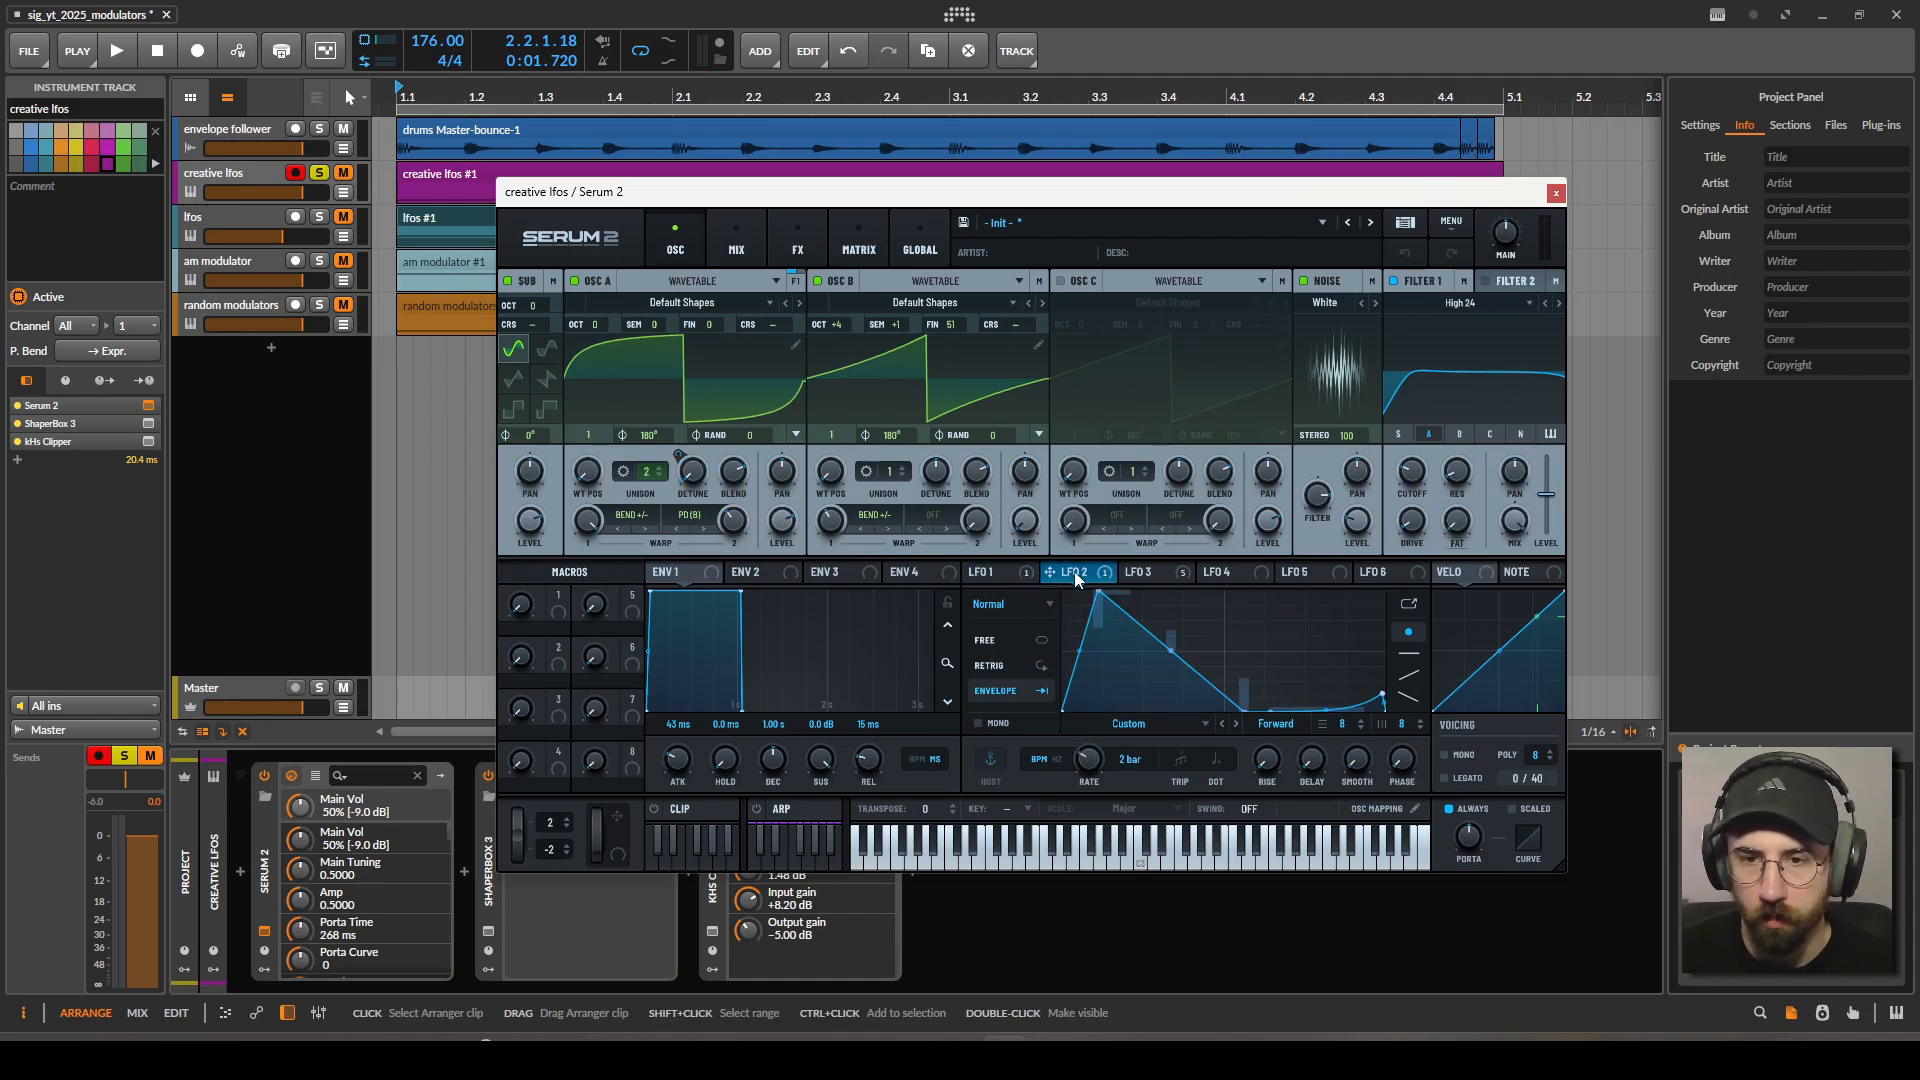
{"action": "left_click", "coordinate": [1146, 575]}
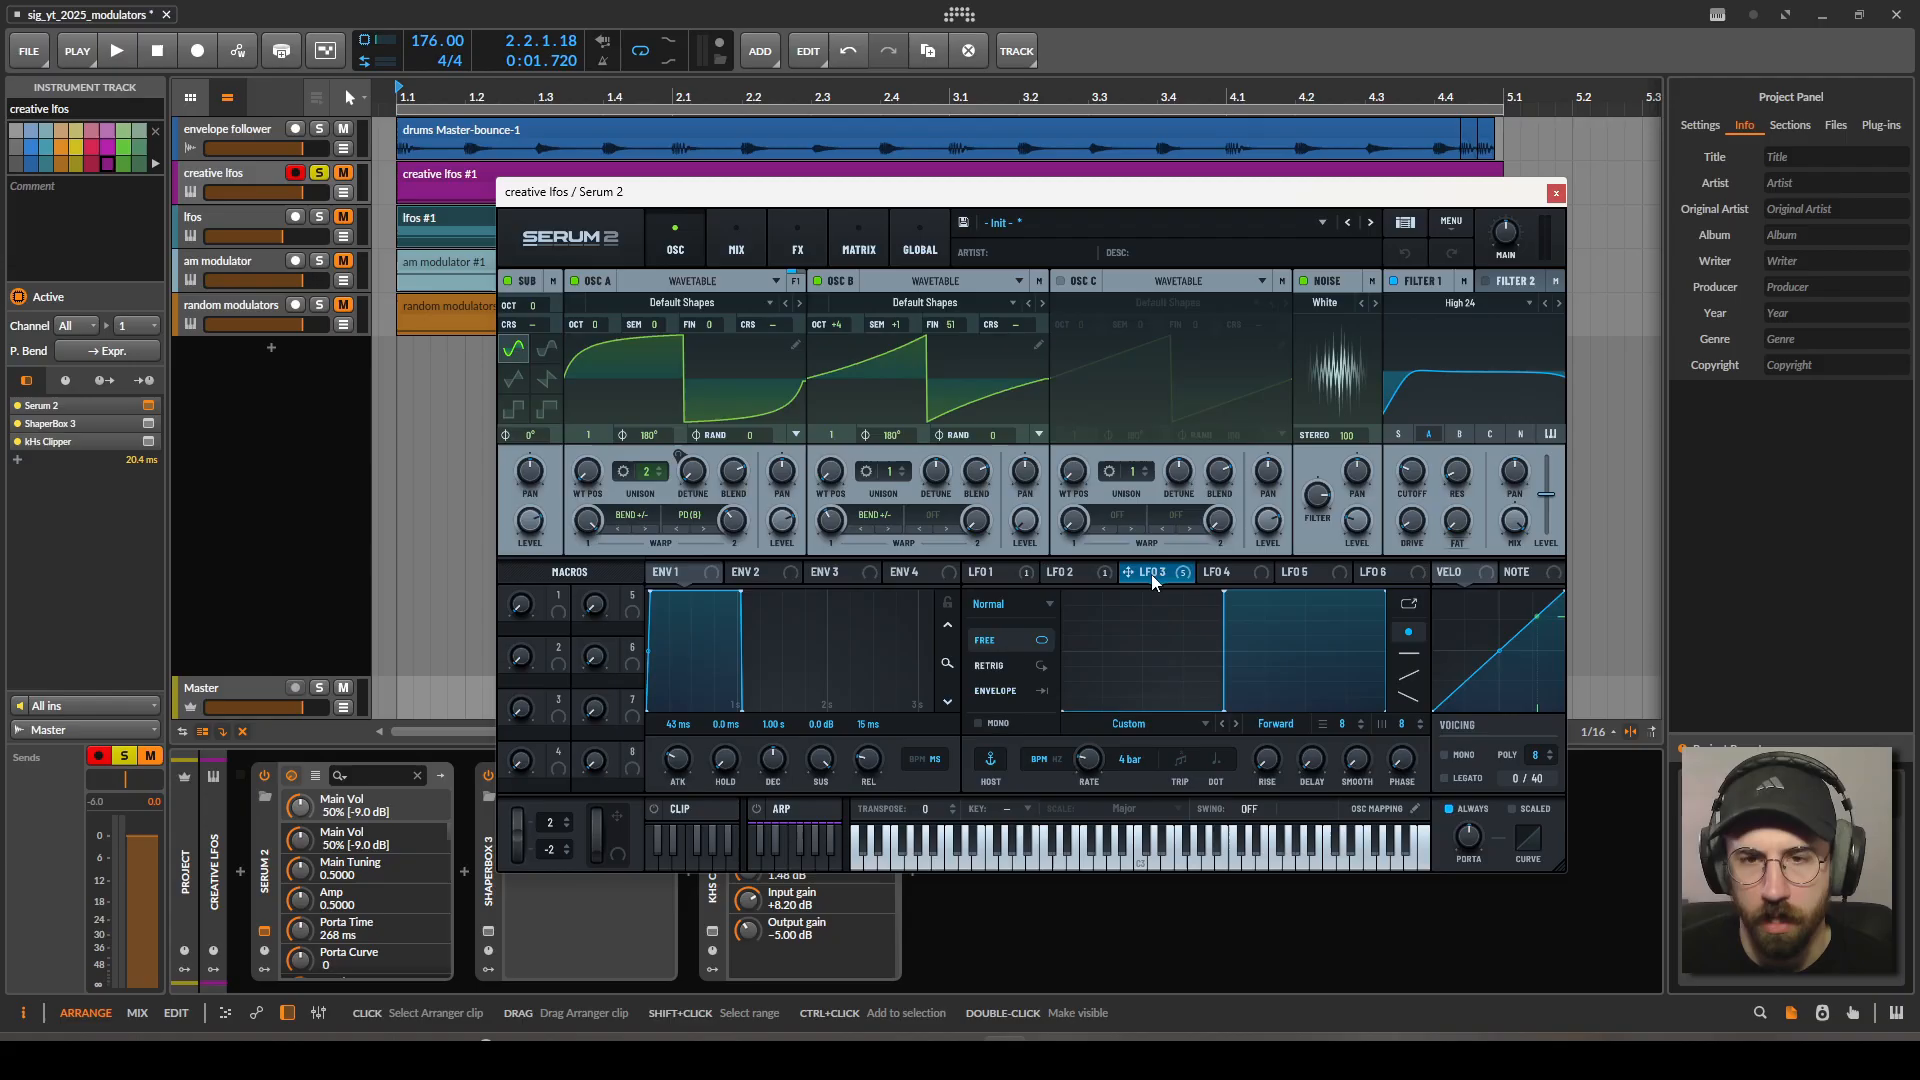
{"action": "left_click", "coordinate": [1005, 579]}
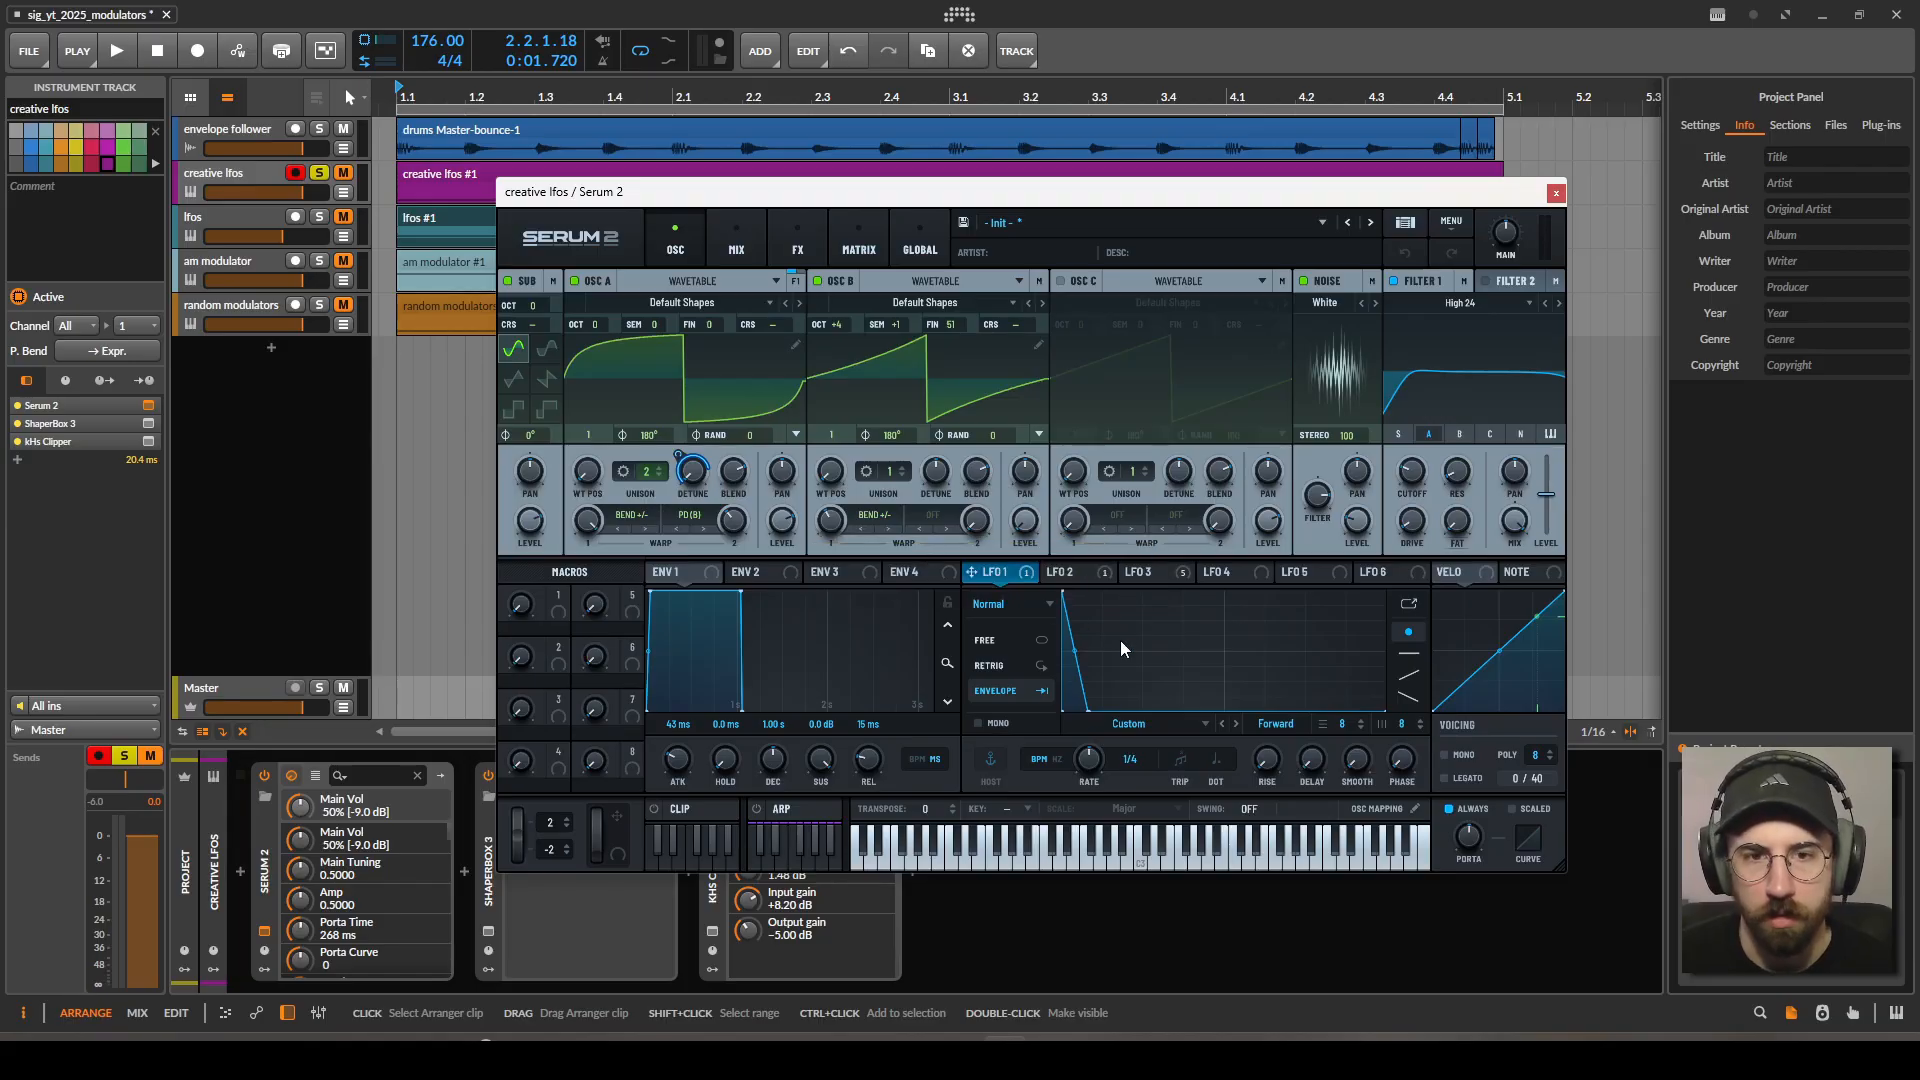
{"action": "left_click", "coordinate": [1050, 577]}
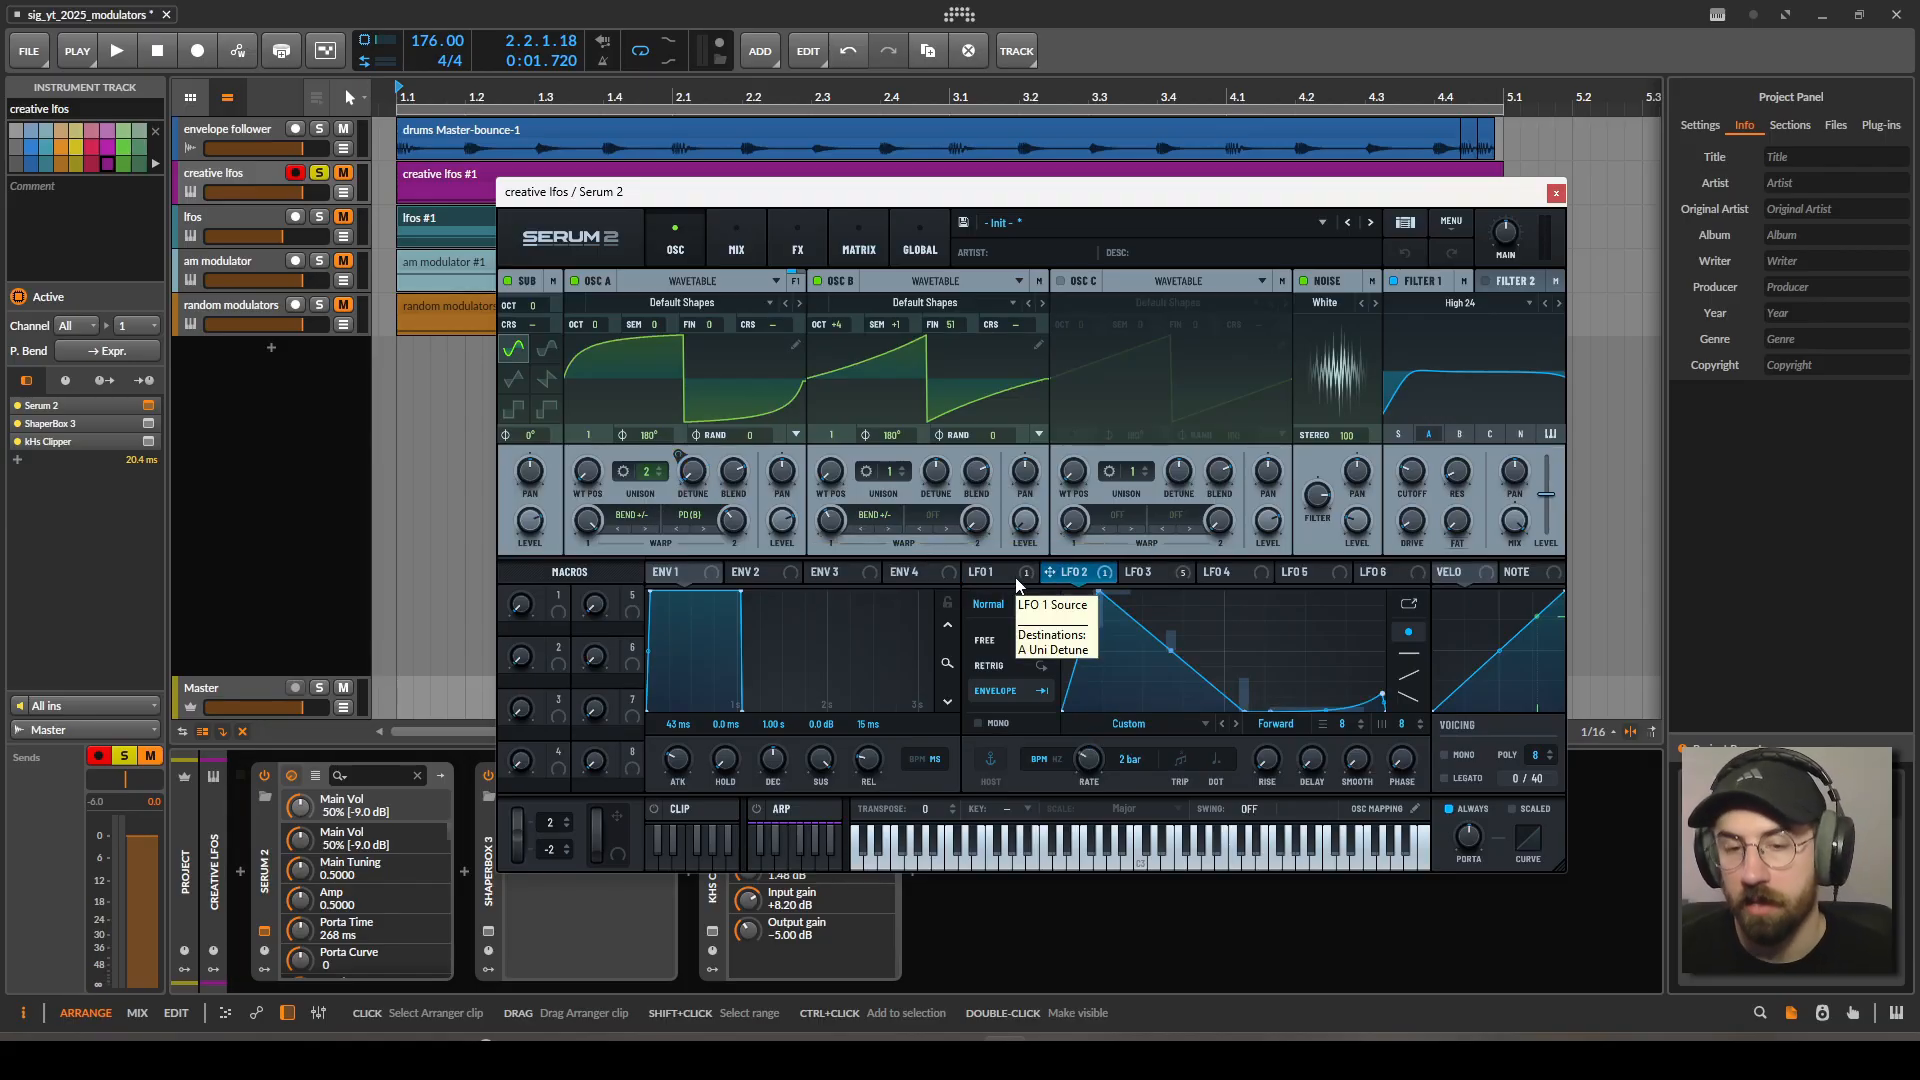
{"action": "left_click", "coordinate": [1016, 578]}
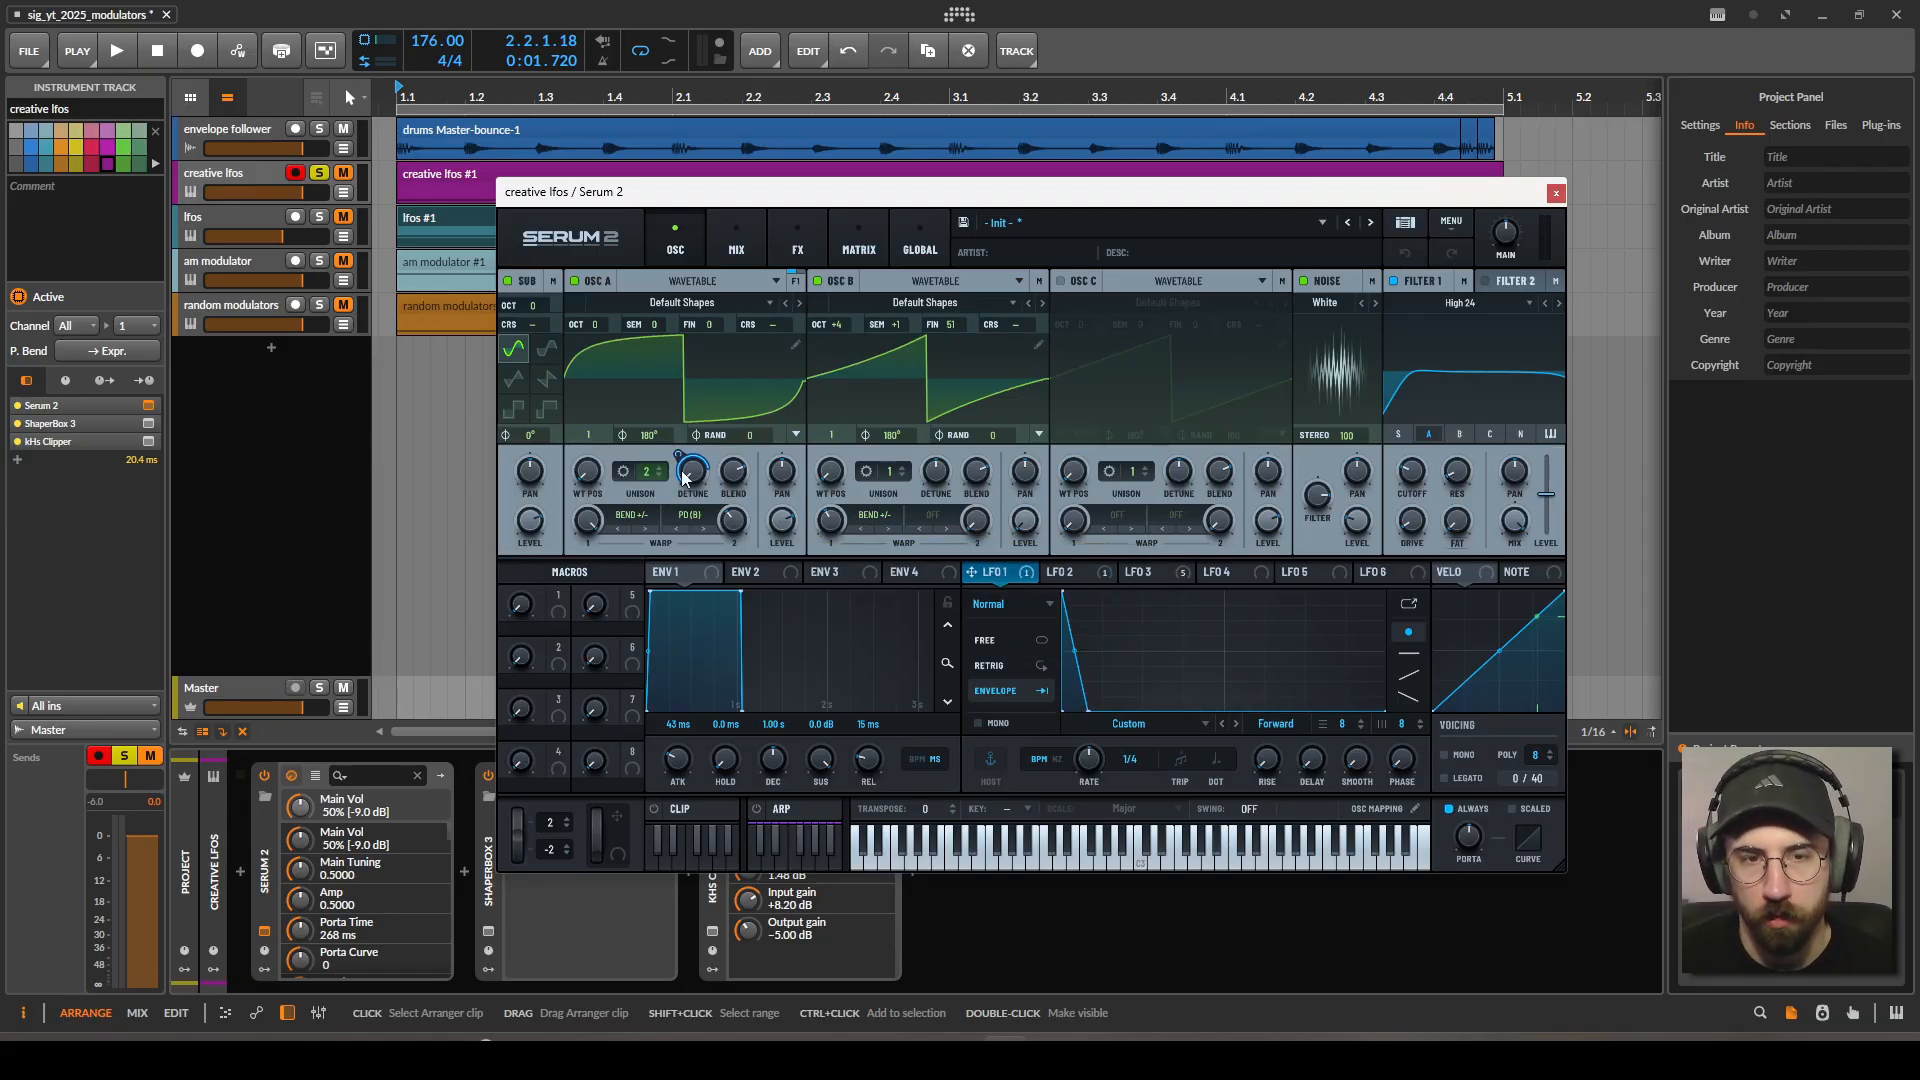
{"action": "mouse_move", "coordinate": [703, 460]}
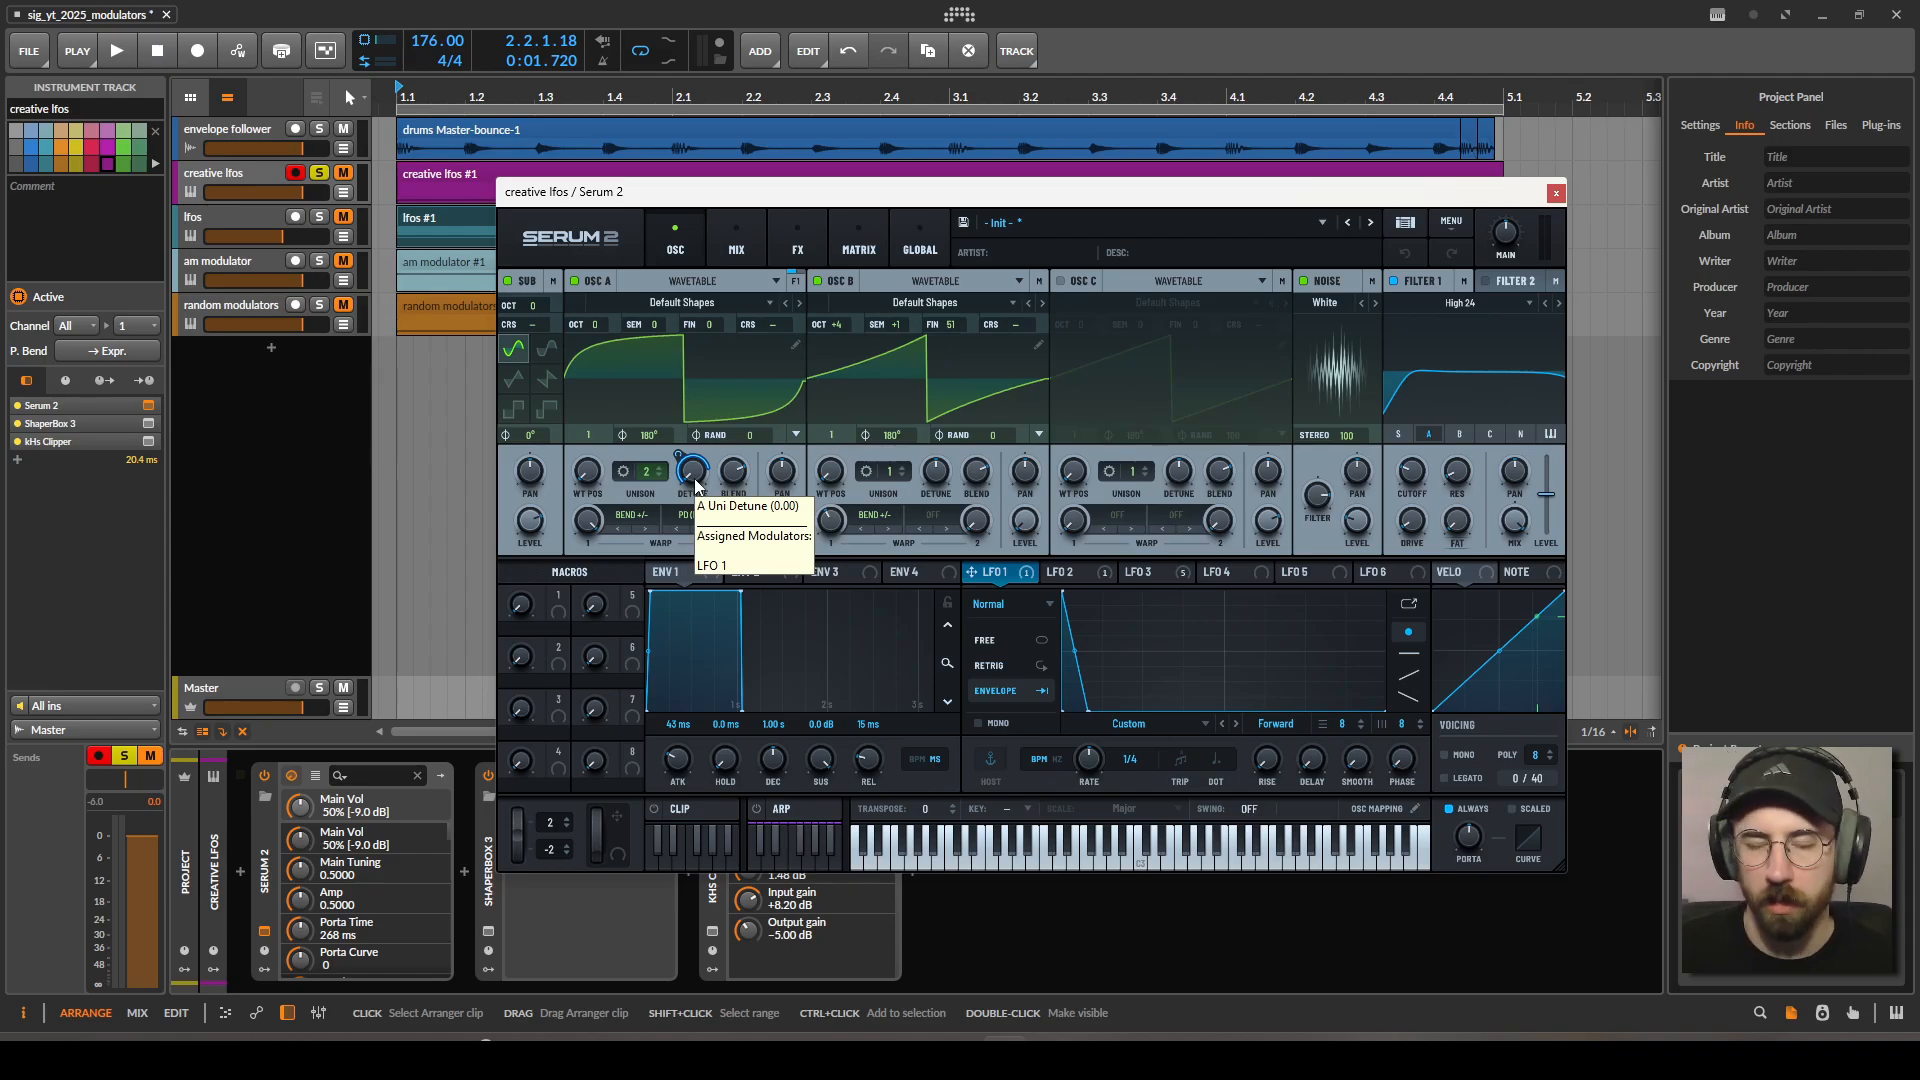
Examine the LFO 2 envelope curve and the LFO 3 step shape, ending on LFO 2.
{"action": "left_click", "coordinate": [1067, 574]}
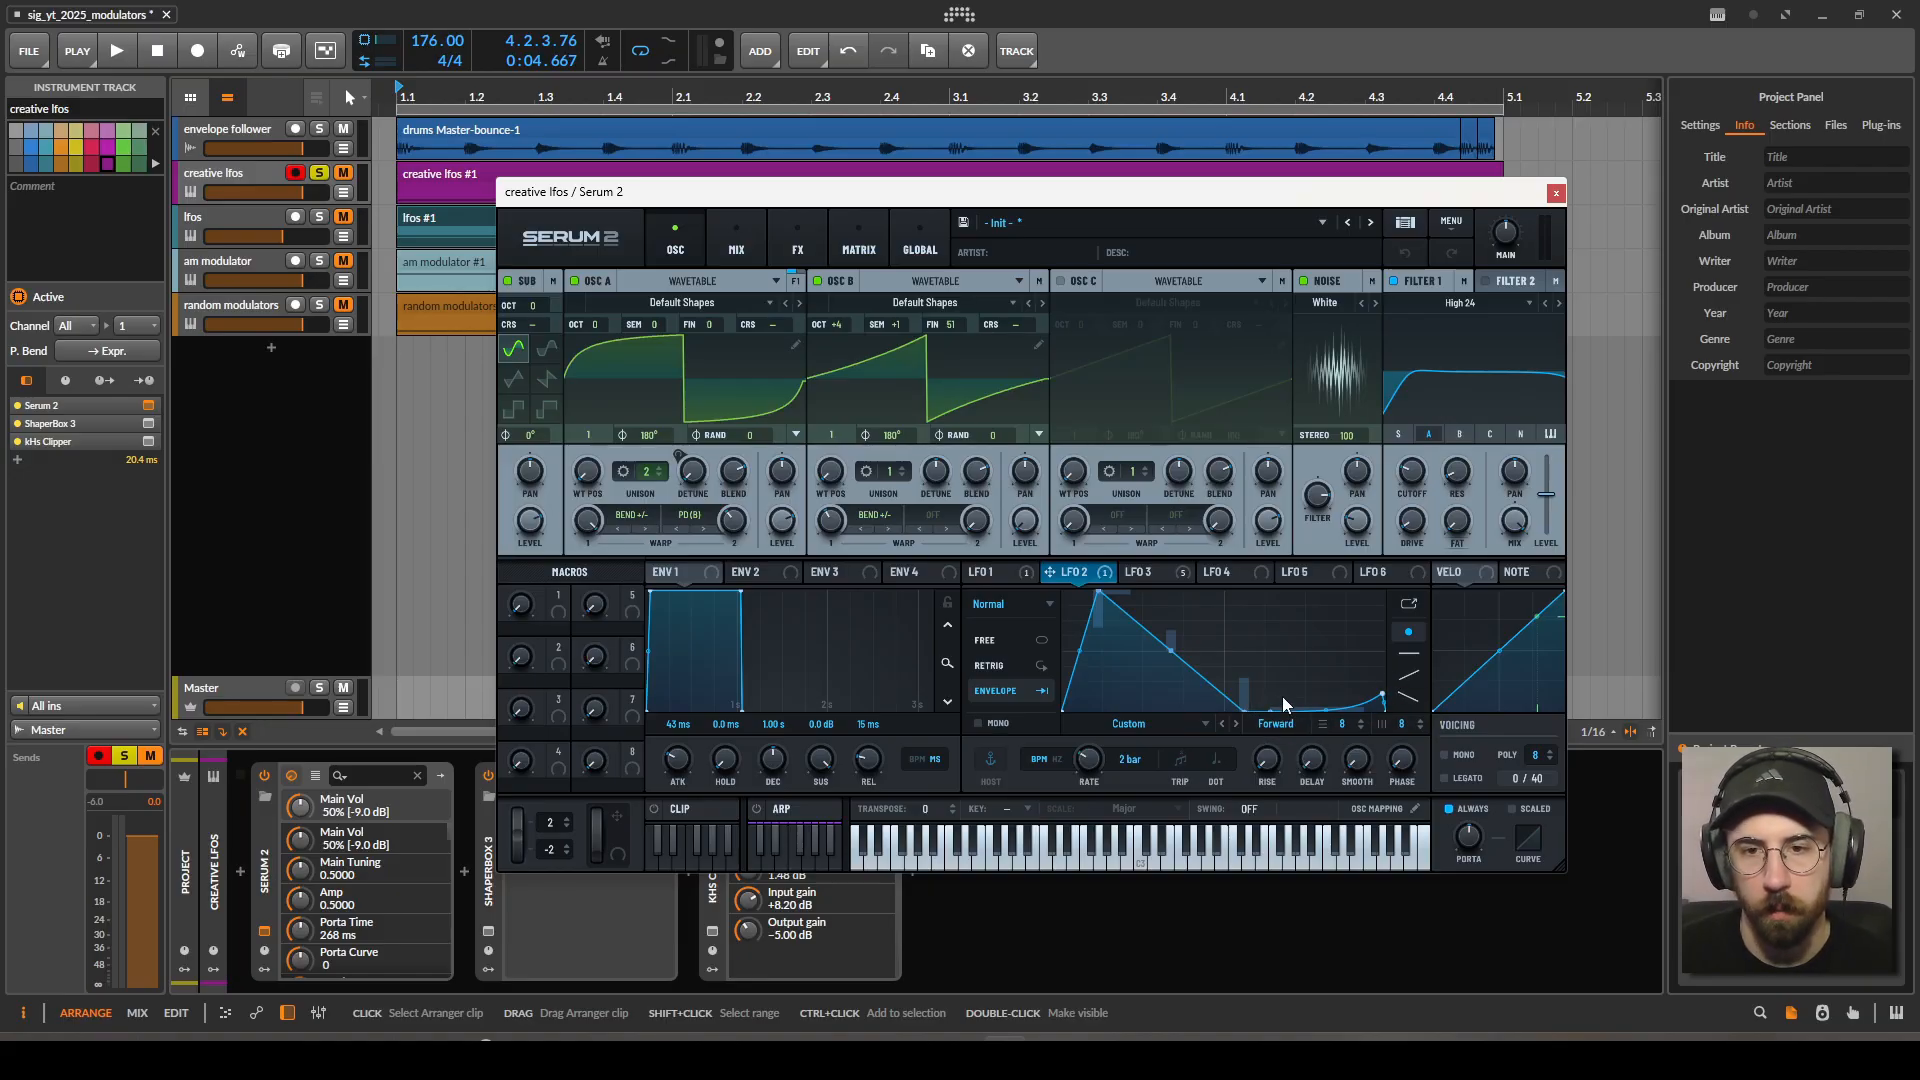
{"action": "left_click", "coordinate": [1154, 572]}
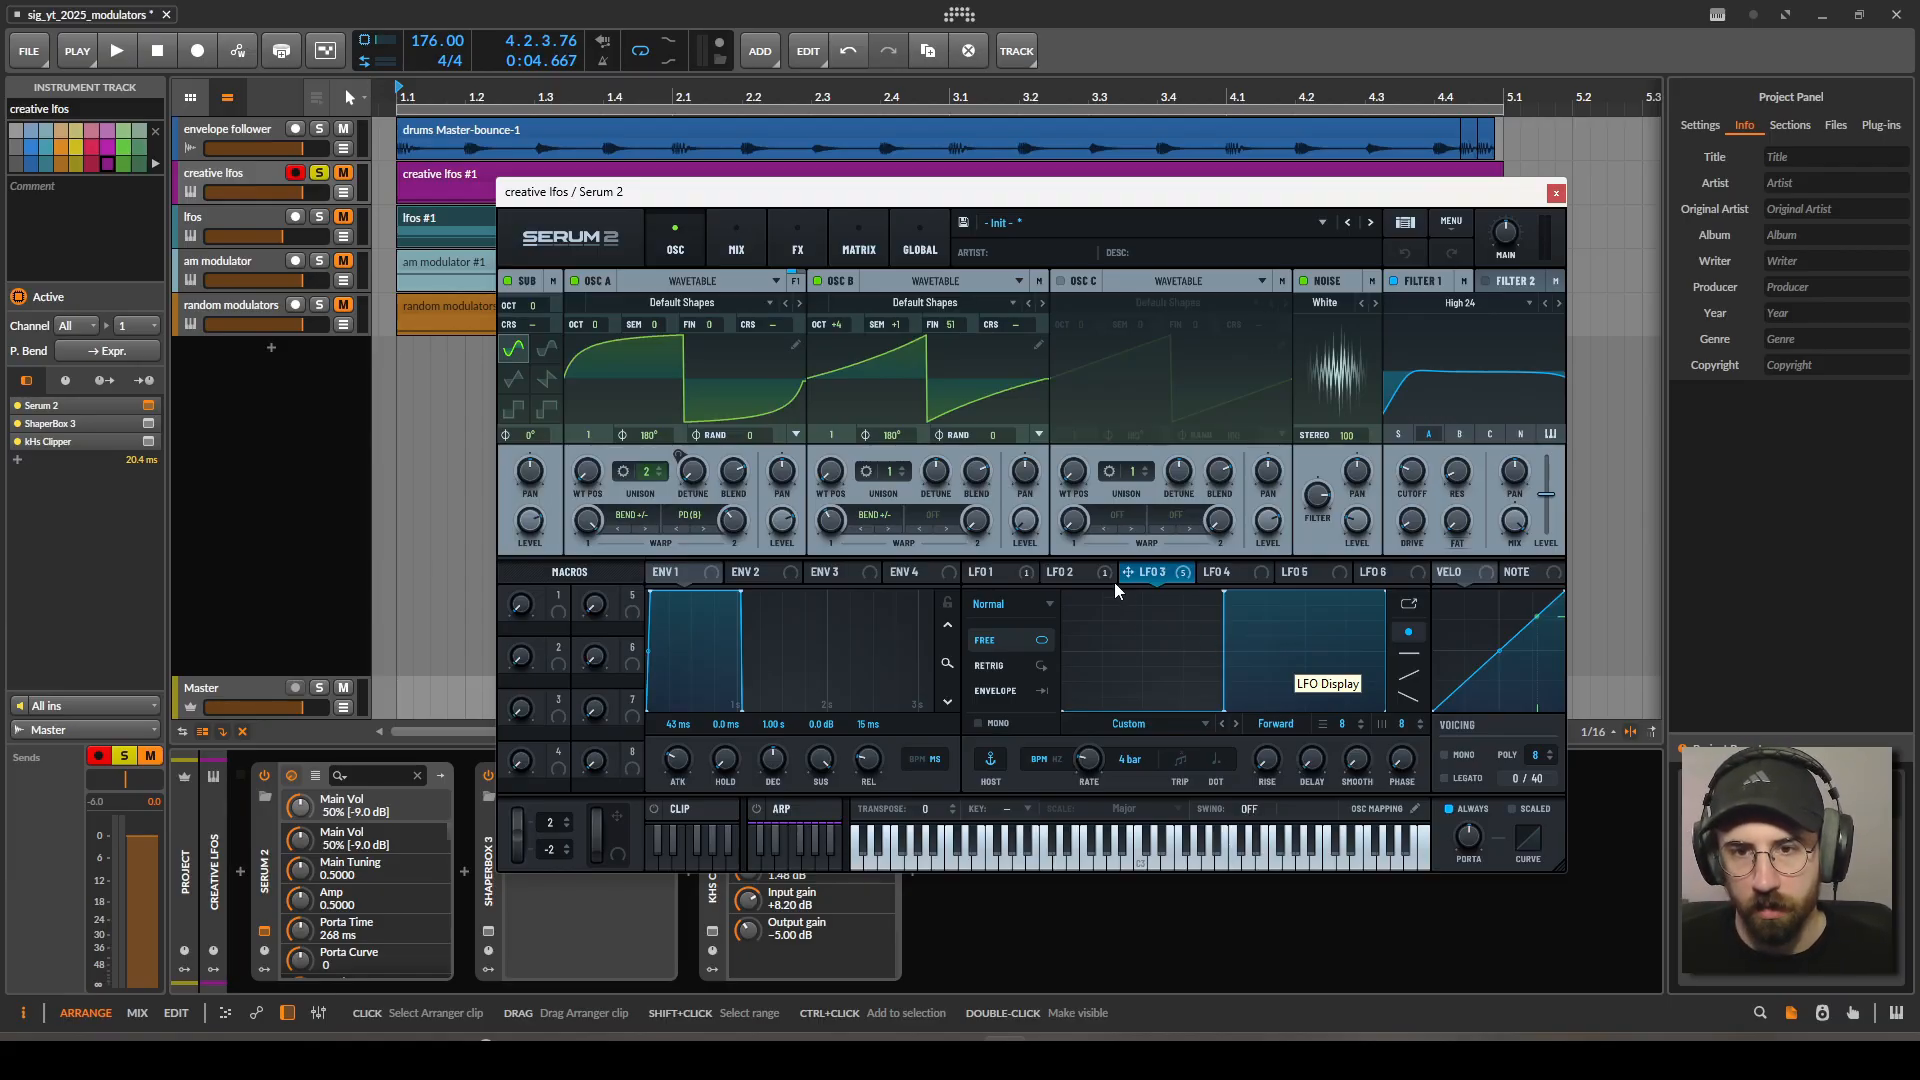
{"action": "left_click", "coordinate": [1071, 572]}
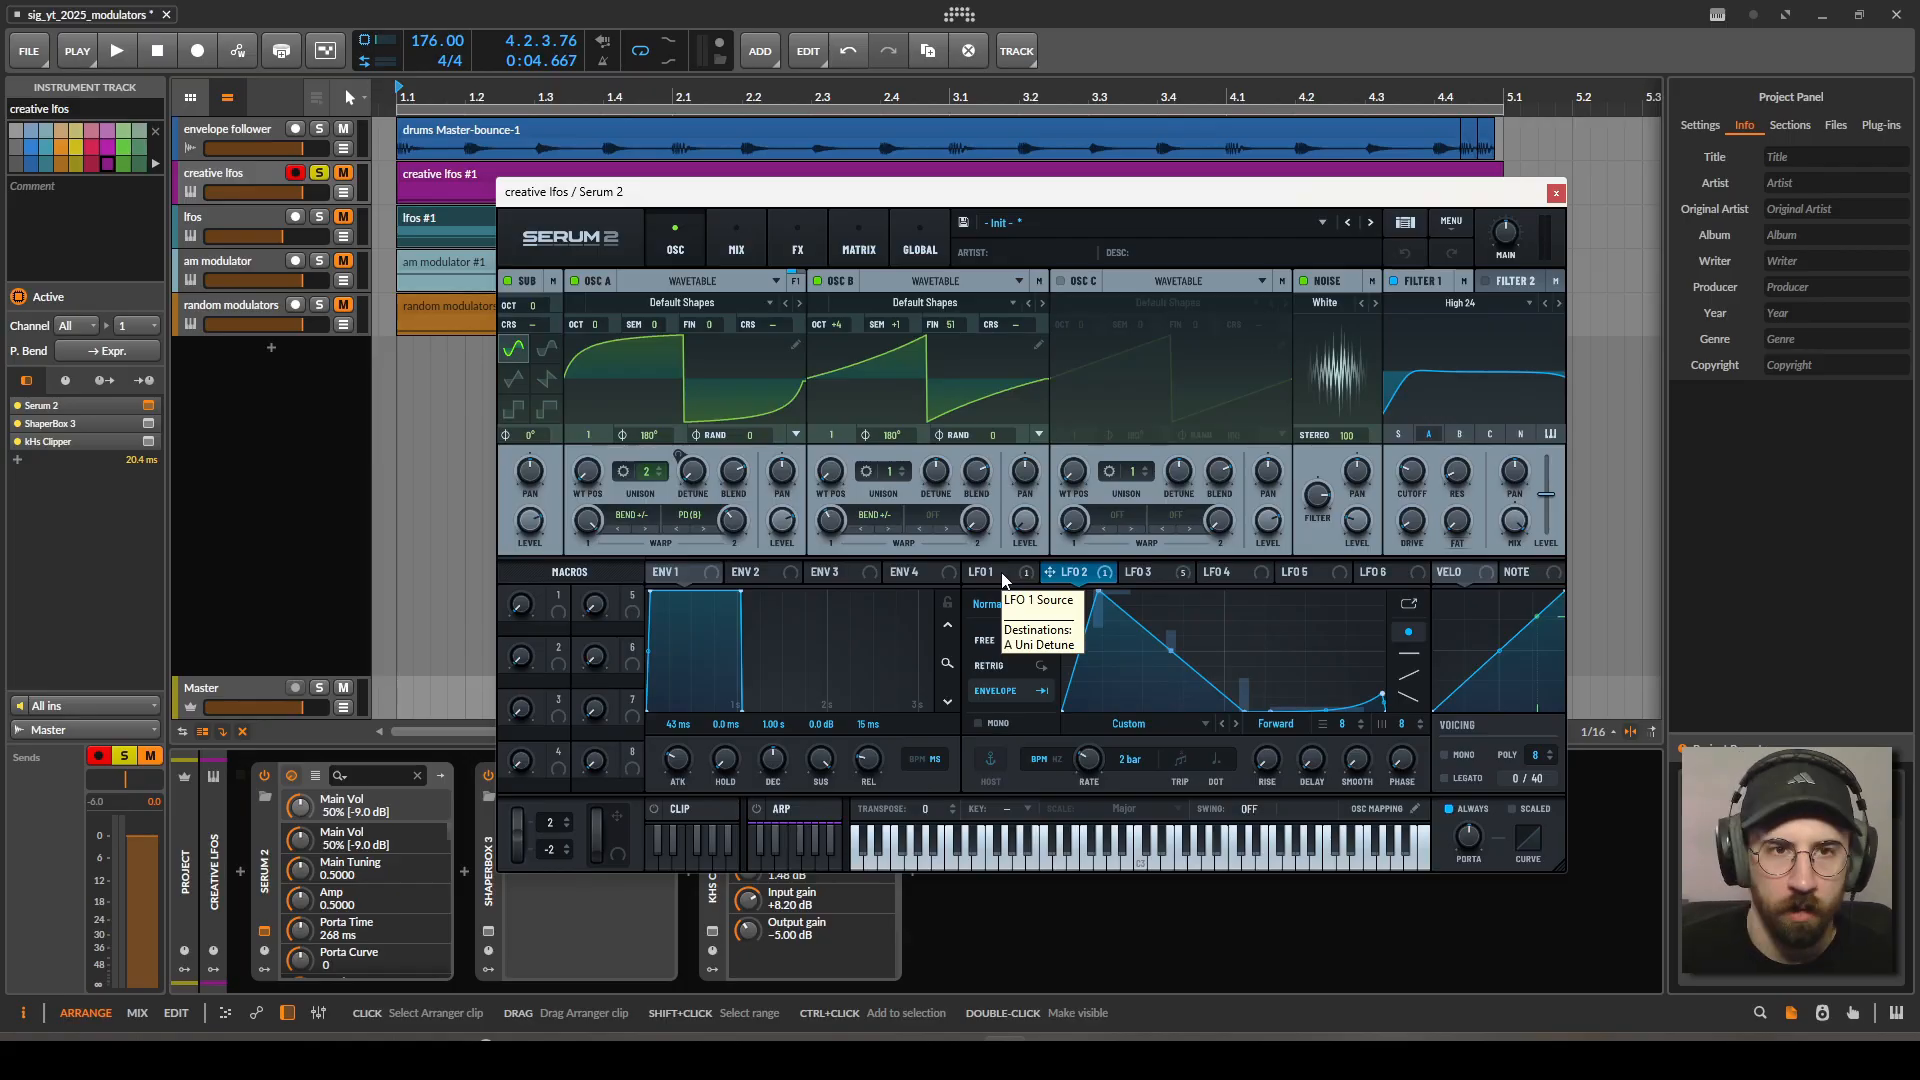
{"action": "right_click", "coordinate": [1070, 578]}
{"action": "left_click", "coordinate": [1067, 577]}
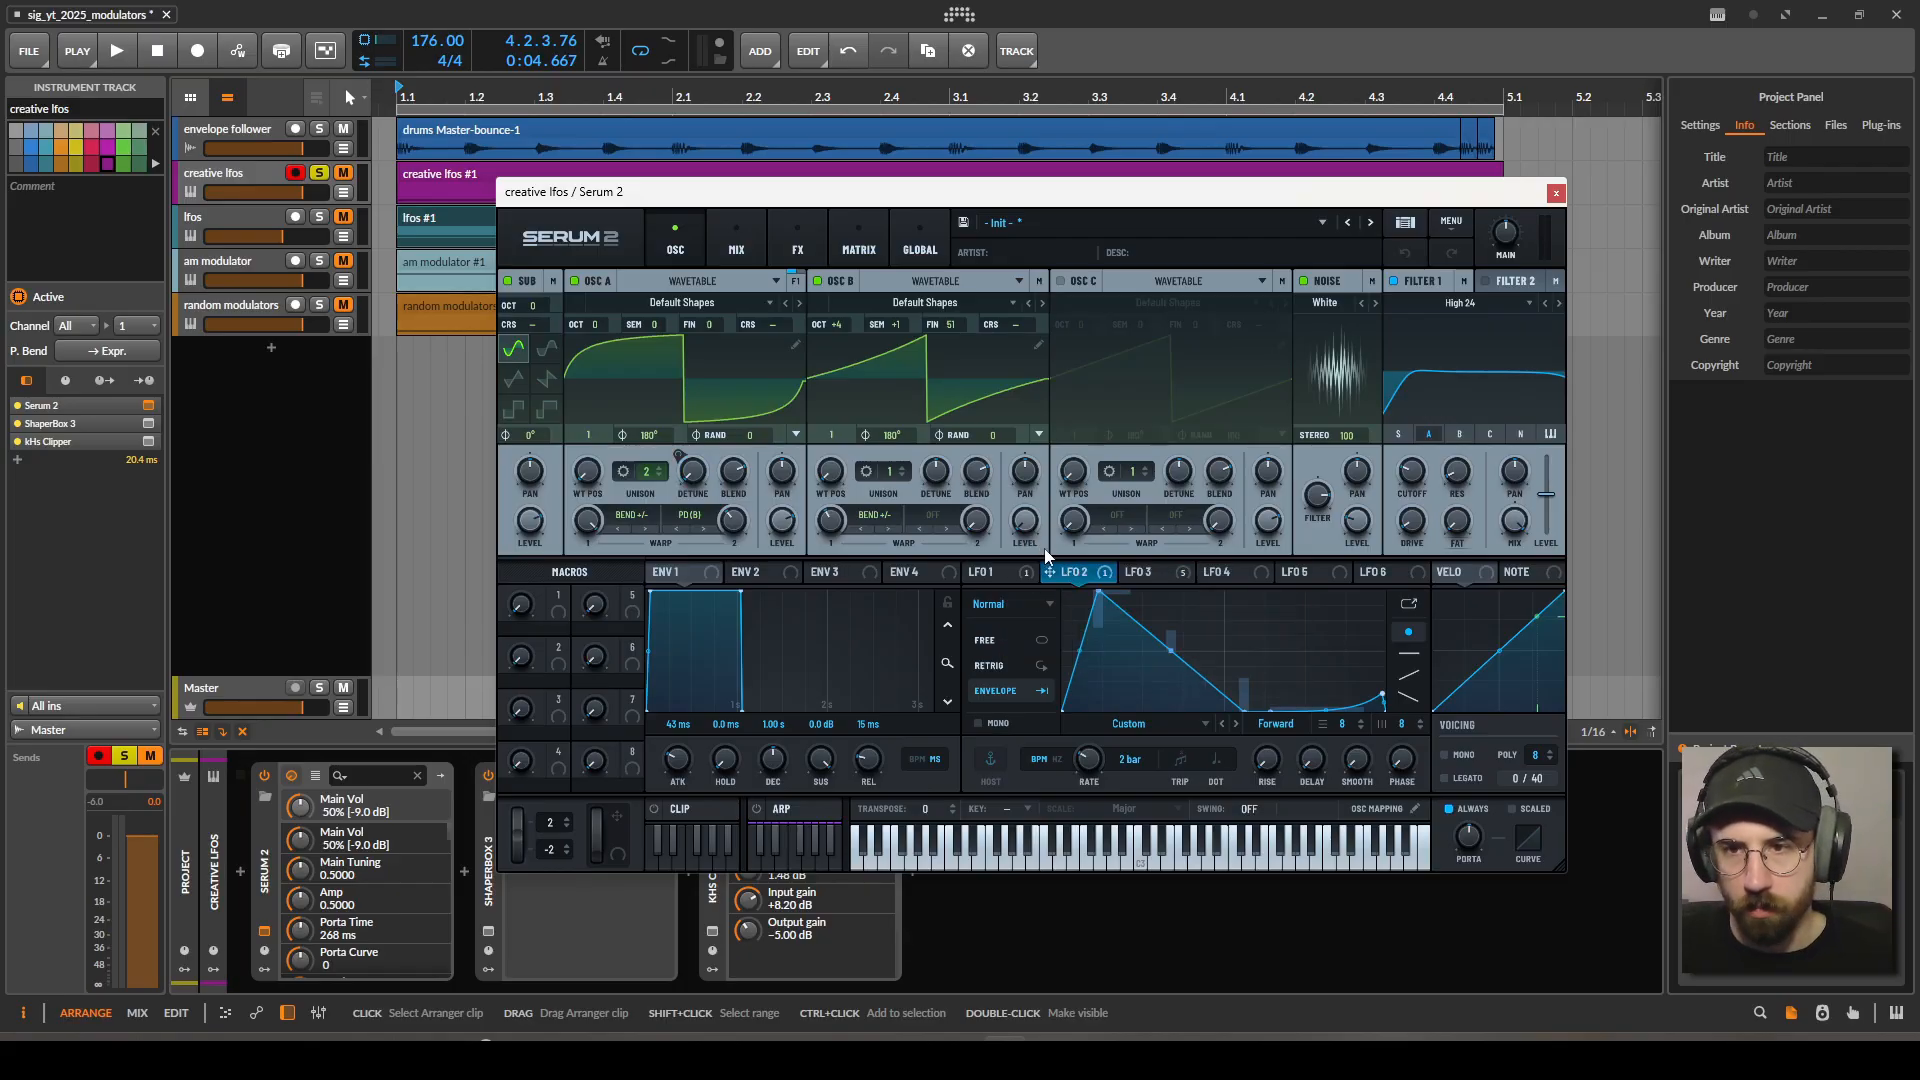
Show Serum's effects rack and play the sound while bypassing and re-enabling the FX filter, stopping playback at the end.
{"action": "left_click", "coordinate": [820, 258]}
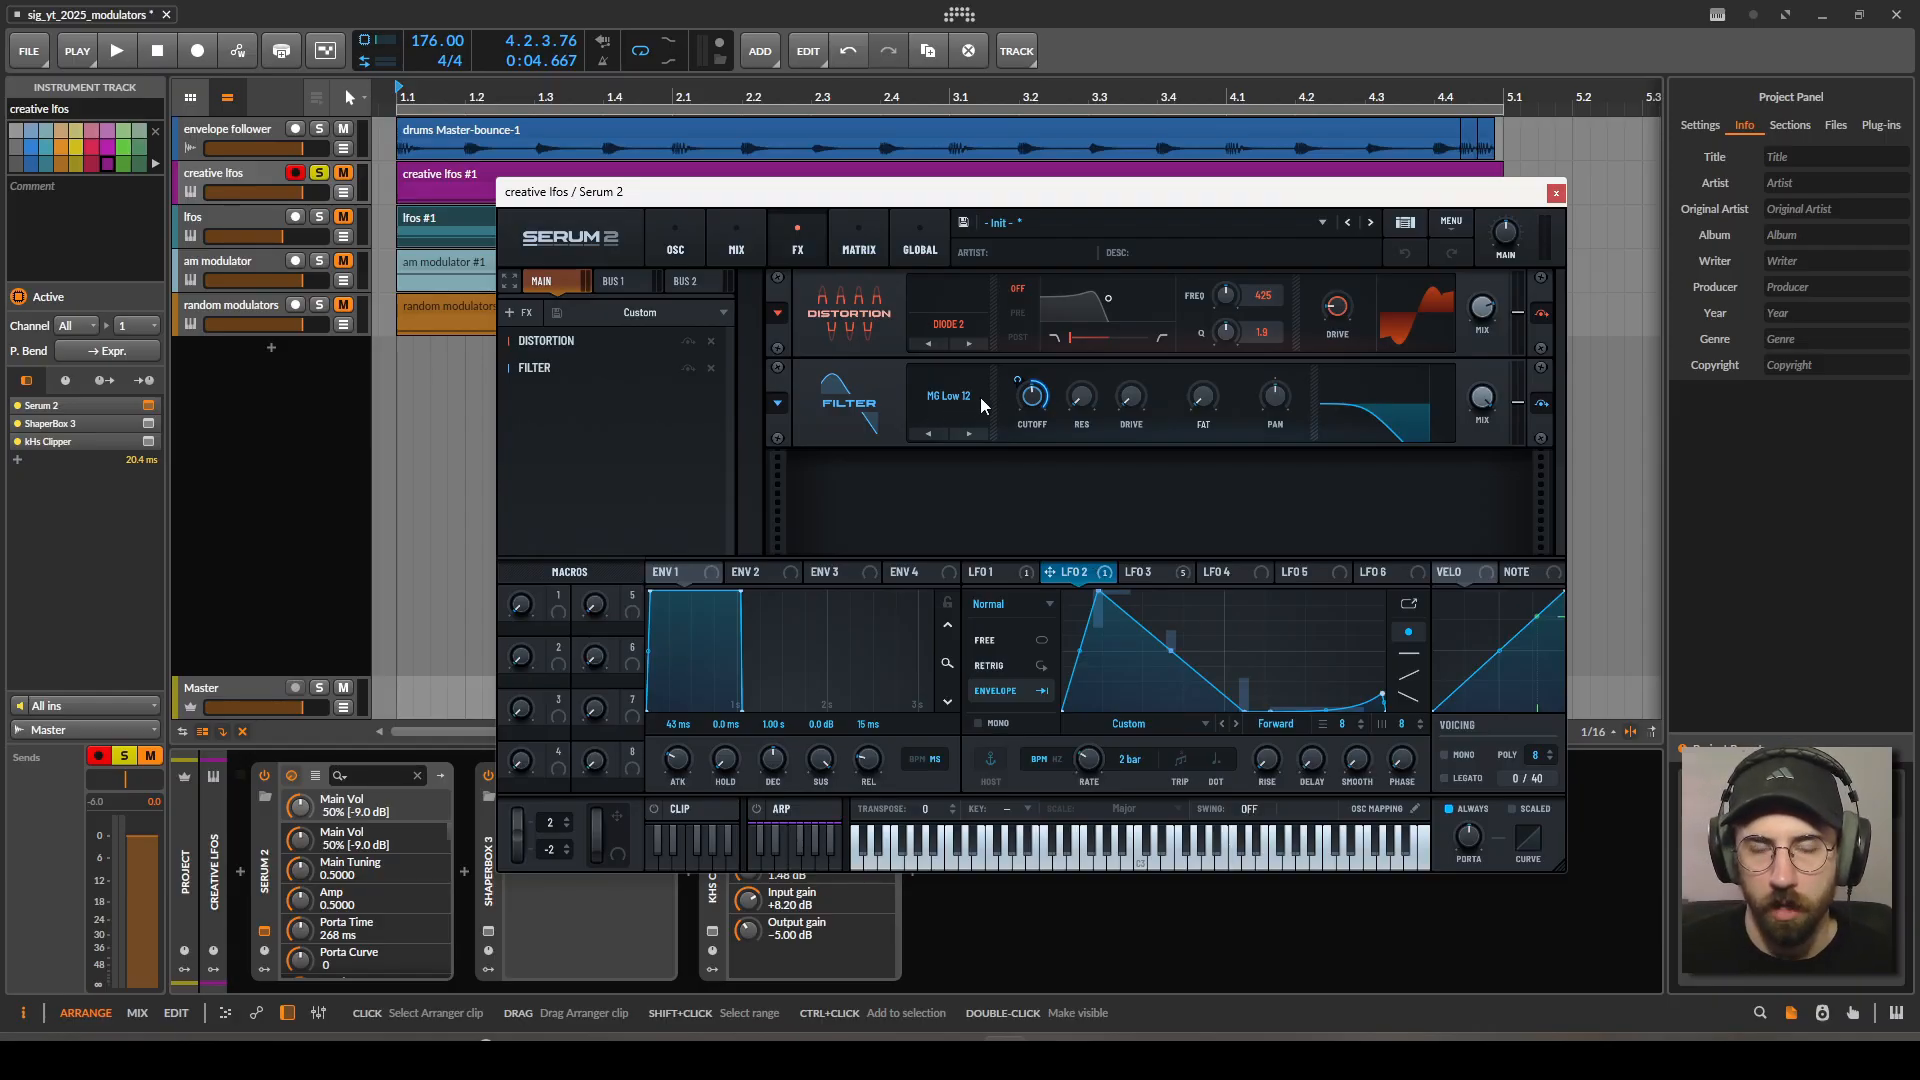
{"action": "key", "text": "space"}
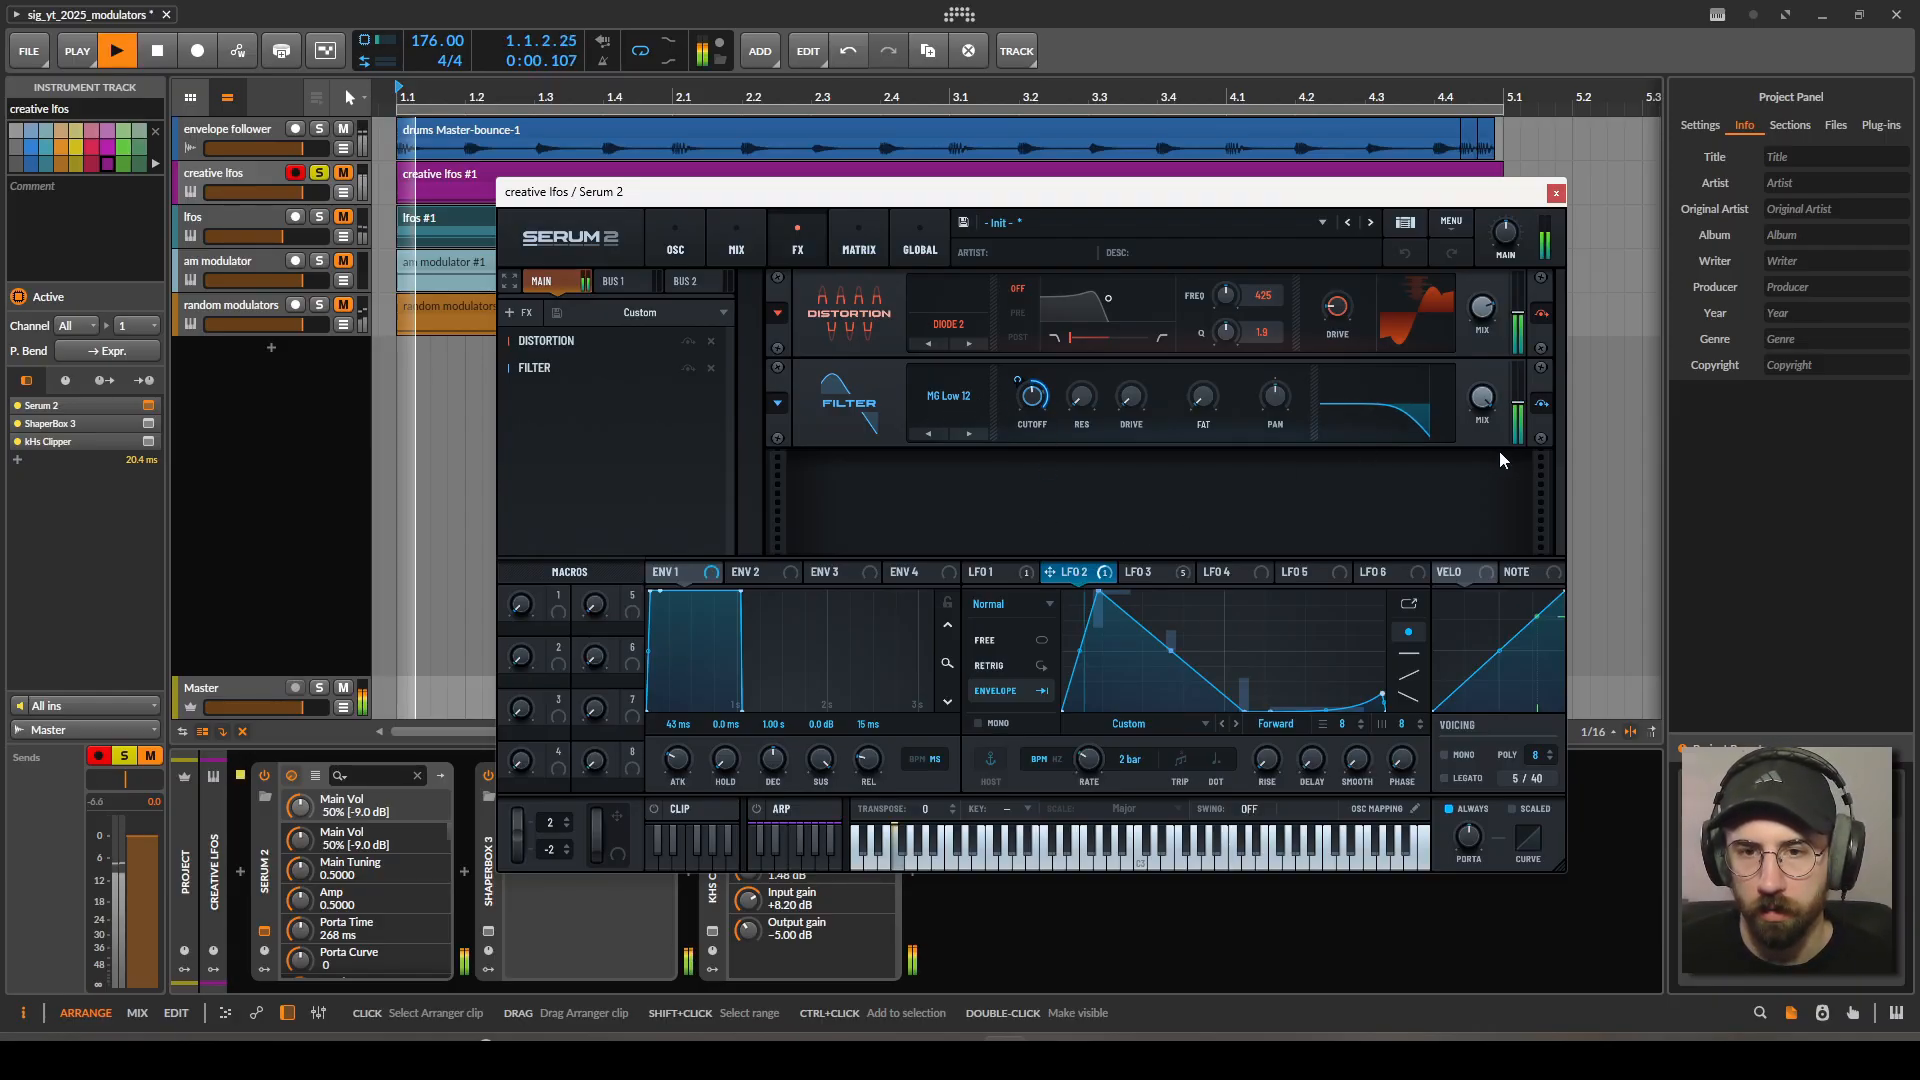
{"action": "left_click", "coordinate": [1540, 403]}
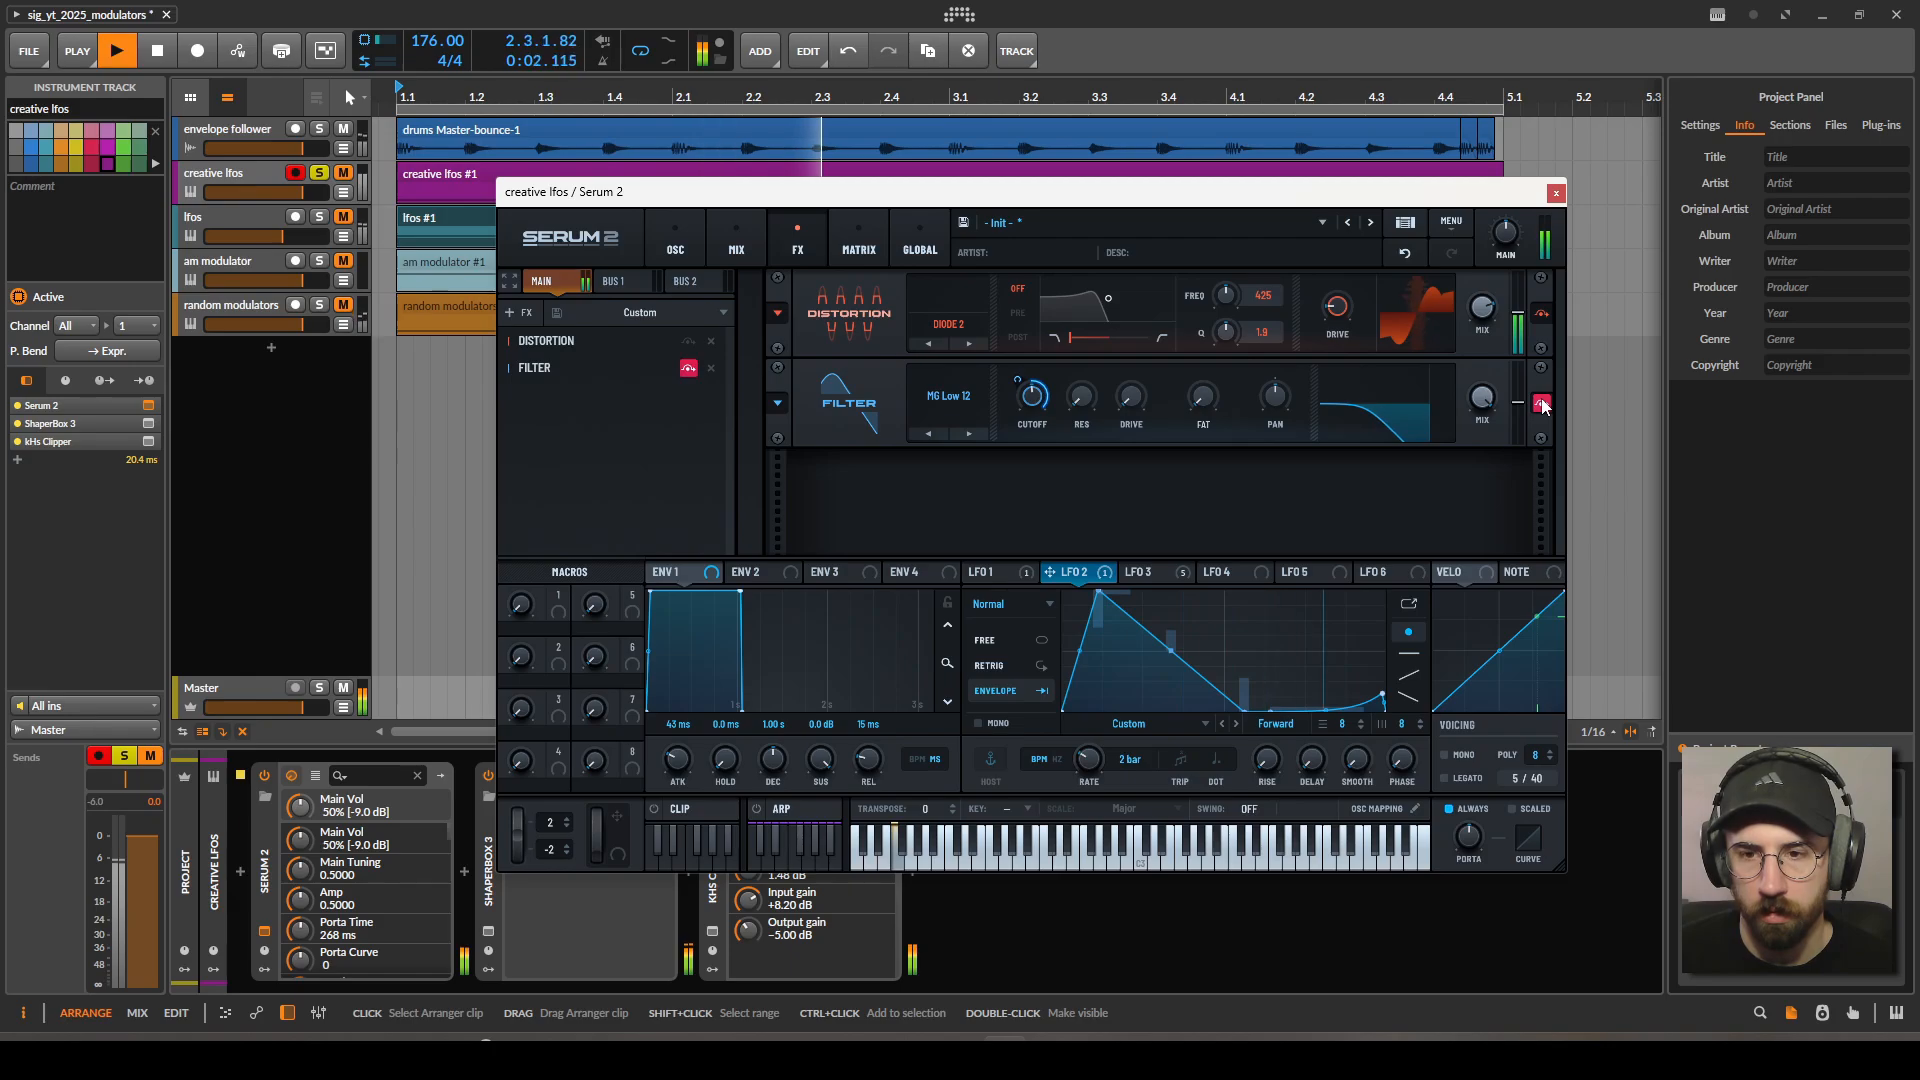
{"action": "left_click", "coordinate": [1540, 403]}
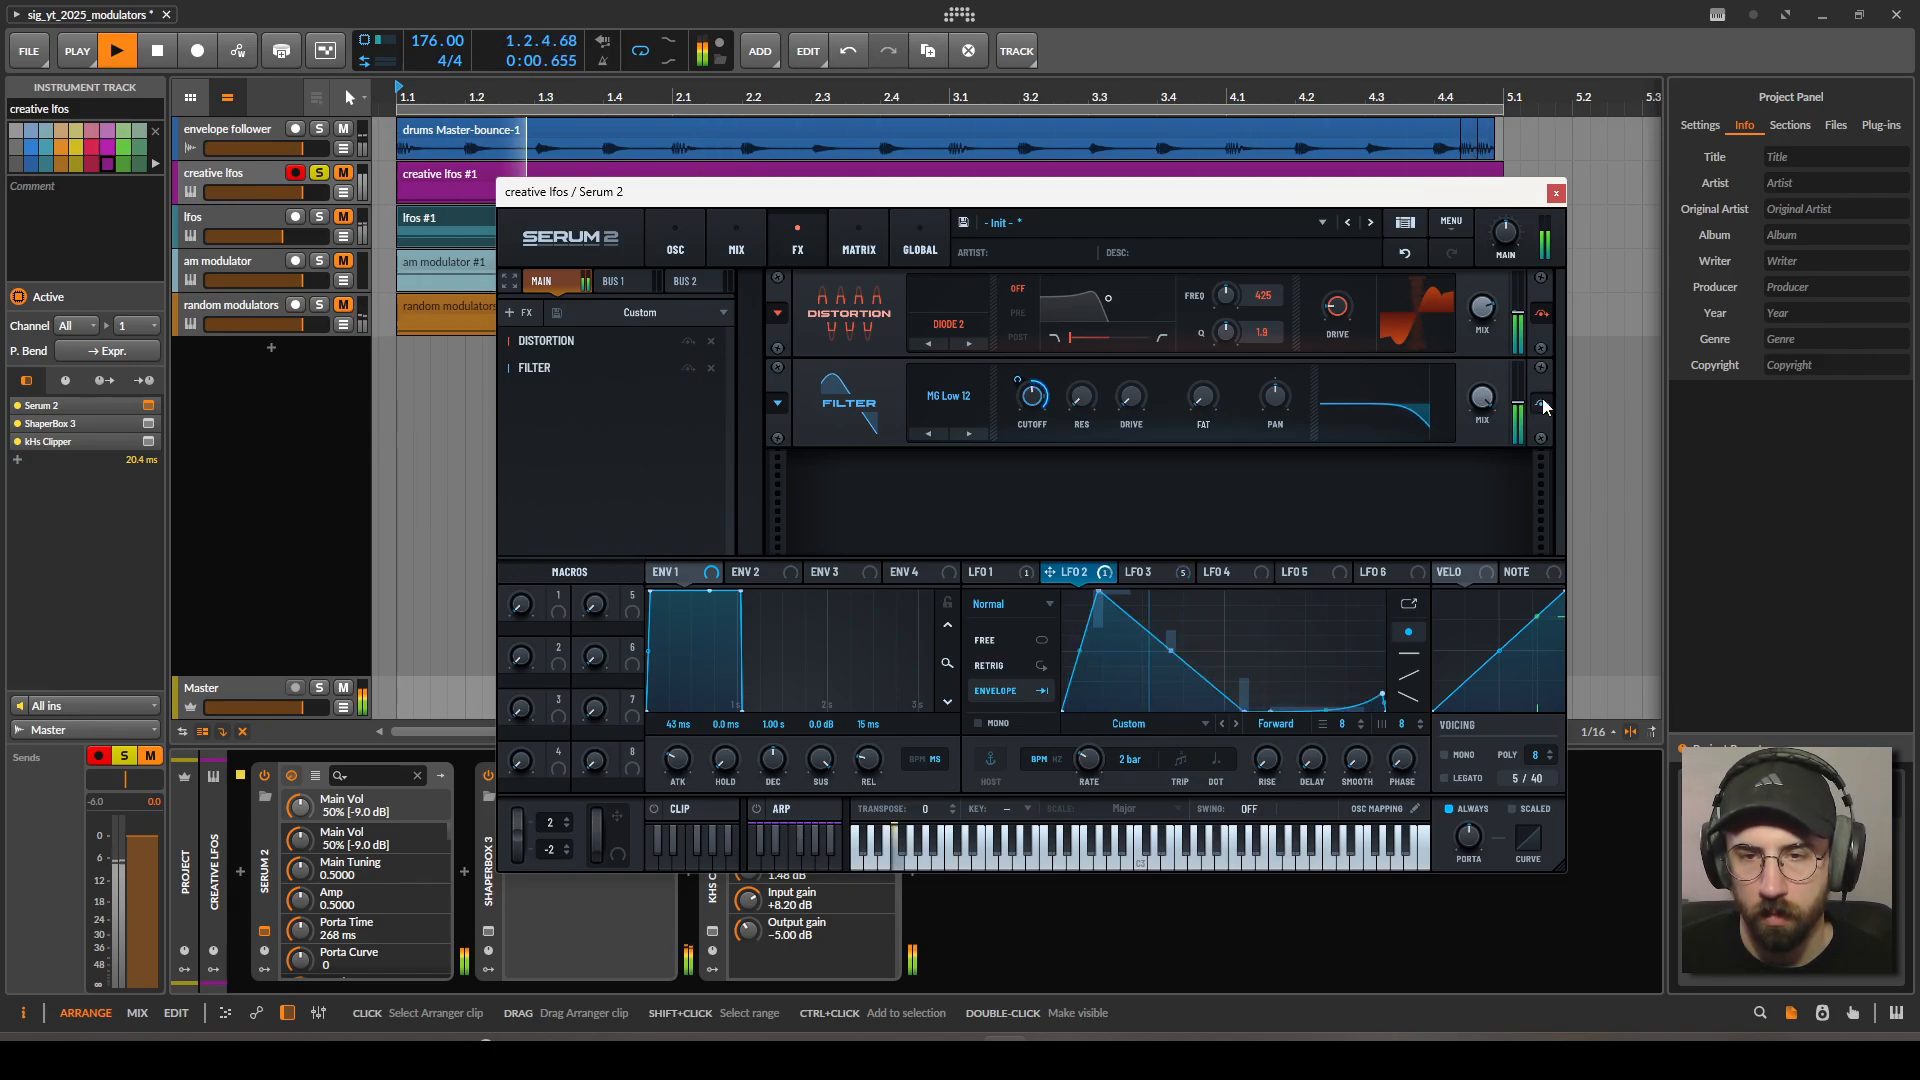
{"action": "key", "text": "space"}
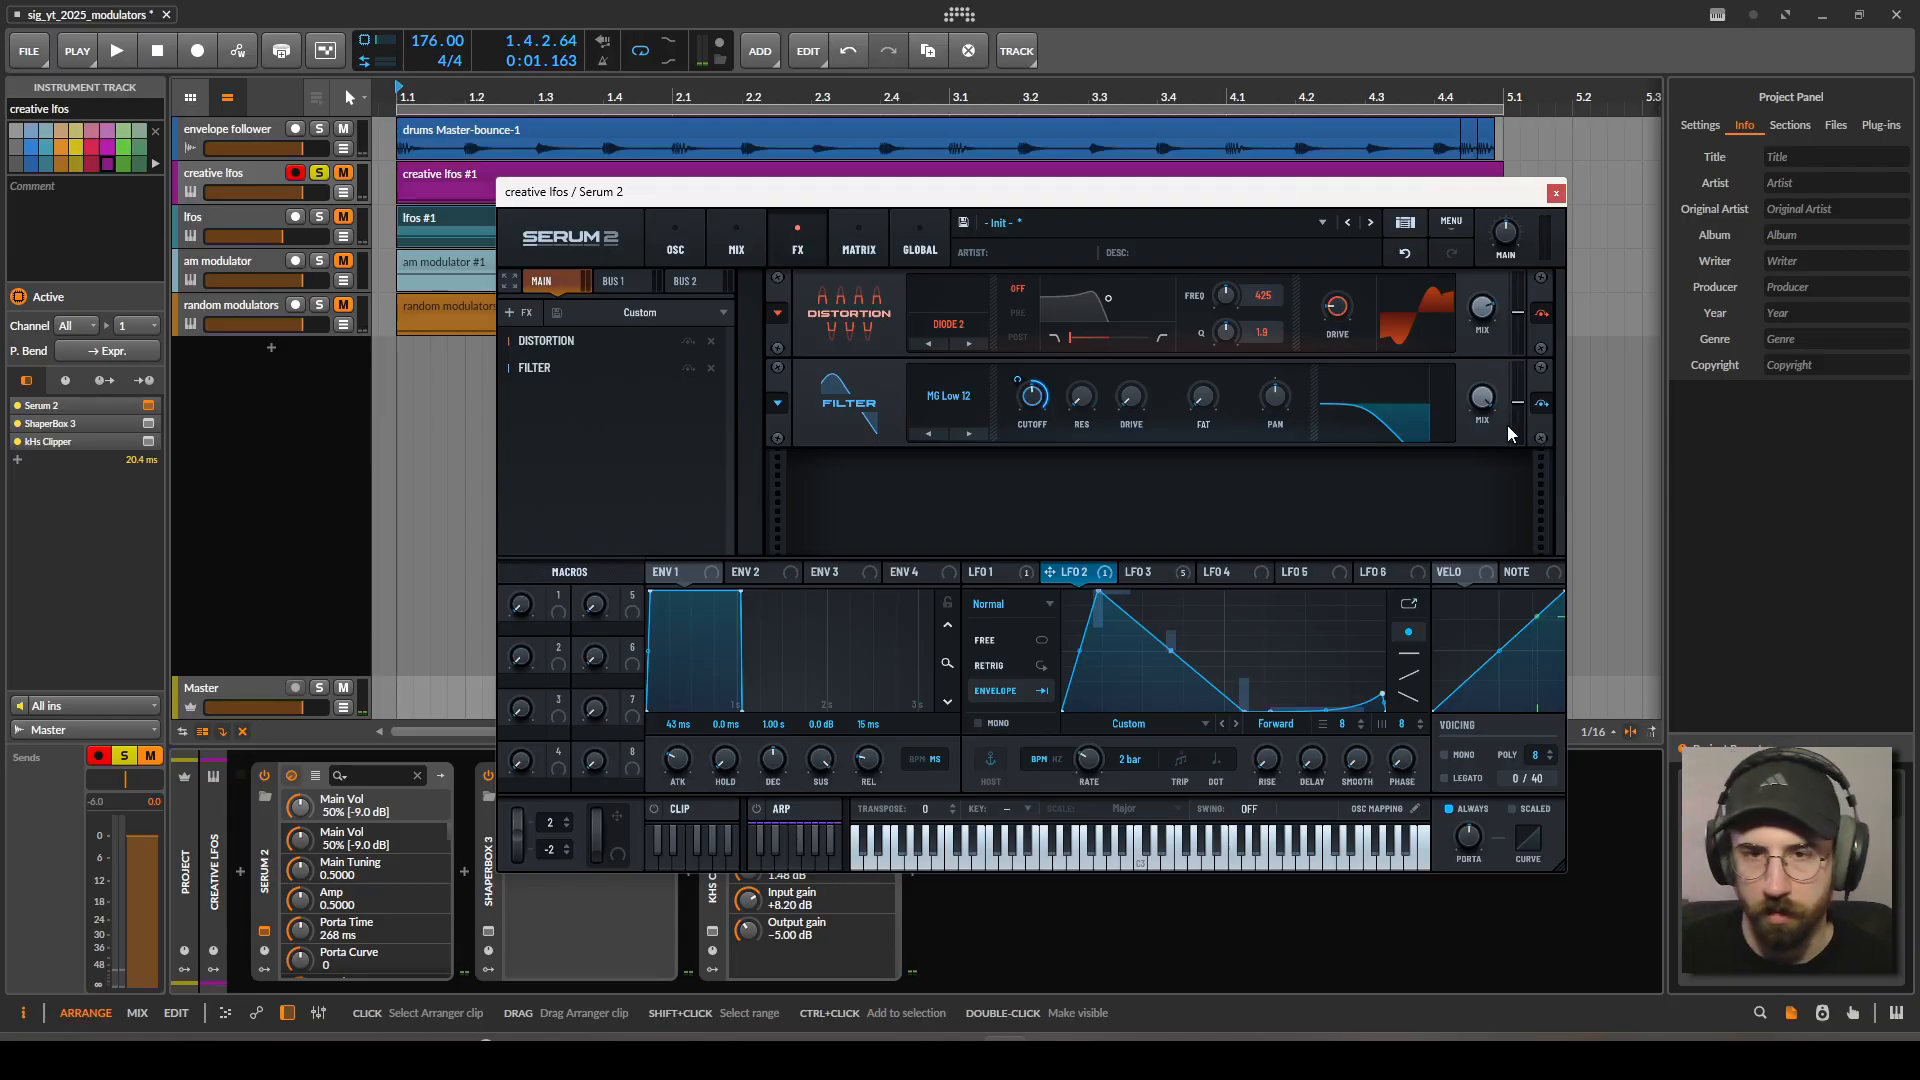
Replace the LFO 3 shape with the basic Sine and invert it by moving its peak down and its trough up.
{"action": "left_click", "coordinate": [1158, 572]}
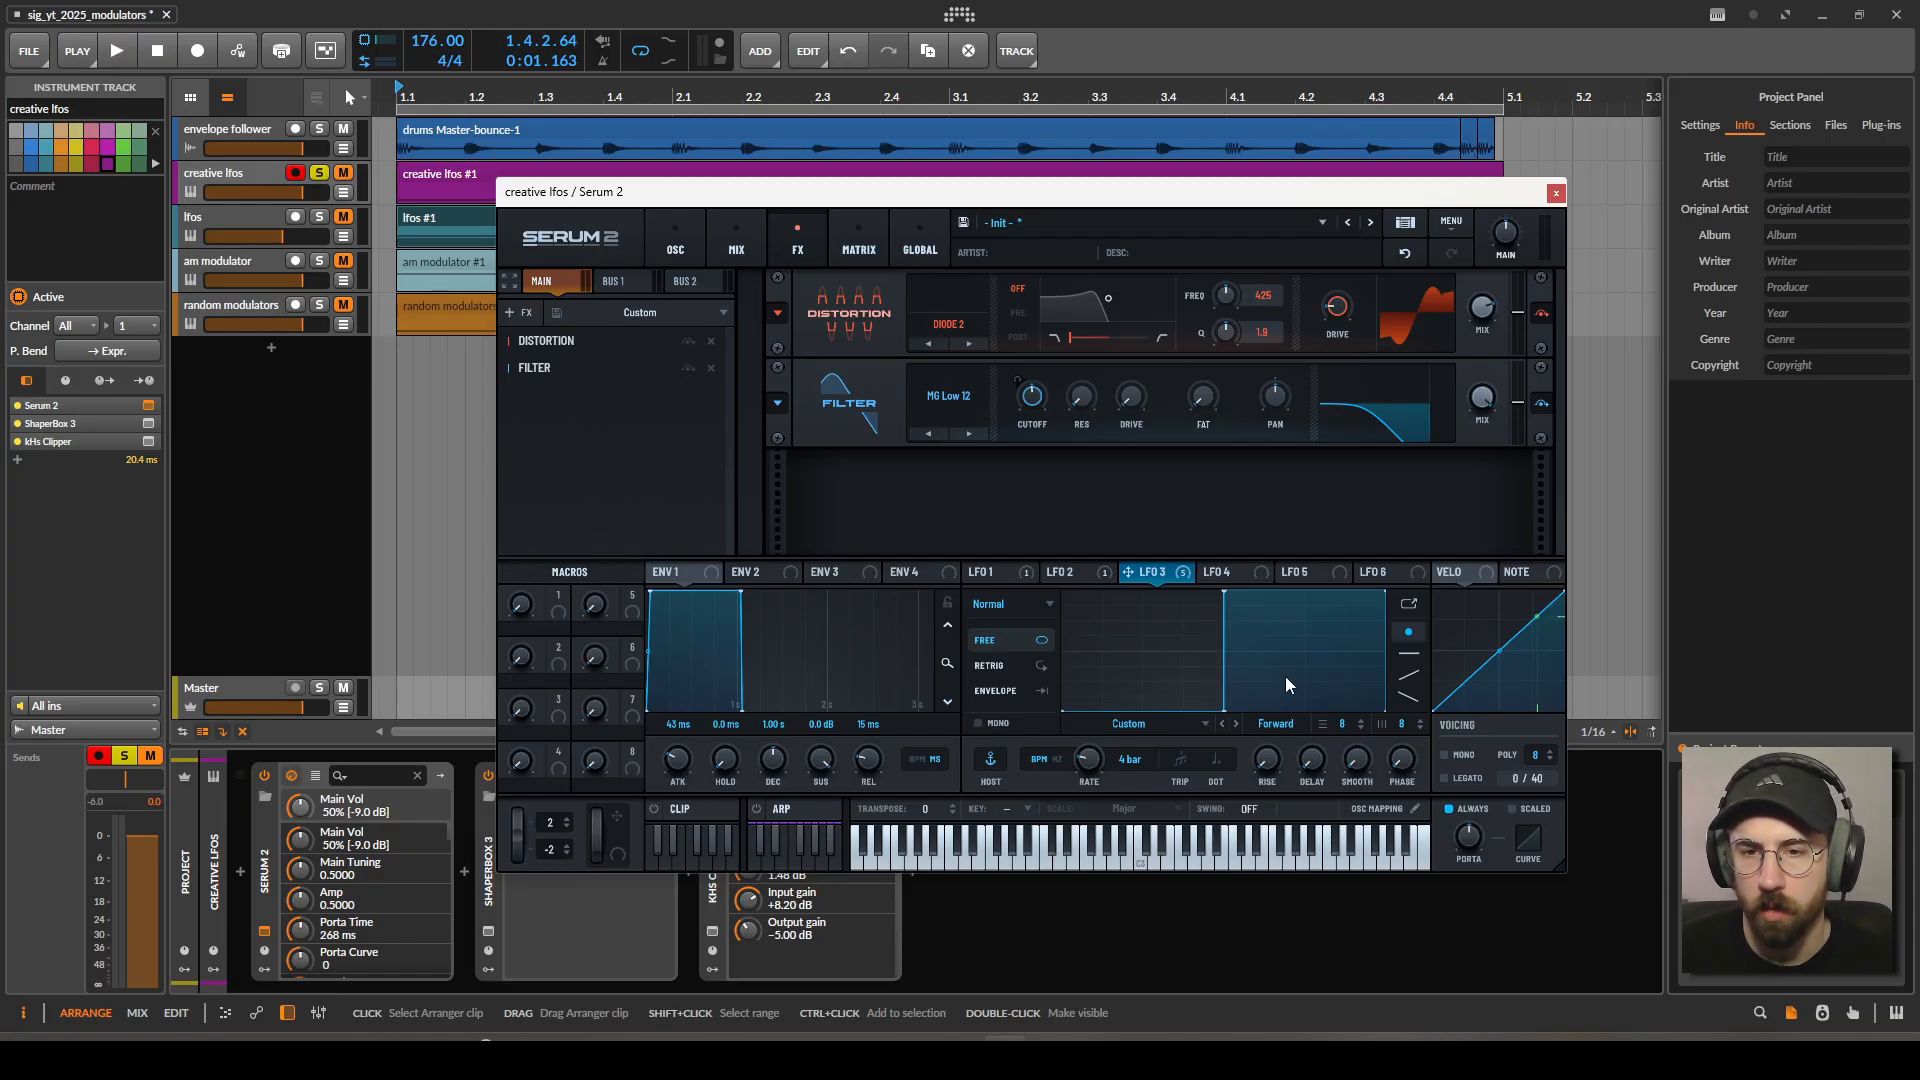
{"action": "left_click", "coordinate": [1134, 723]}
{"action": "left_click", "coordinate": [1136, 724]}
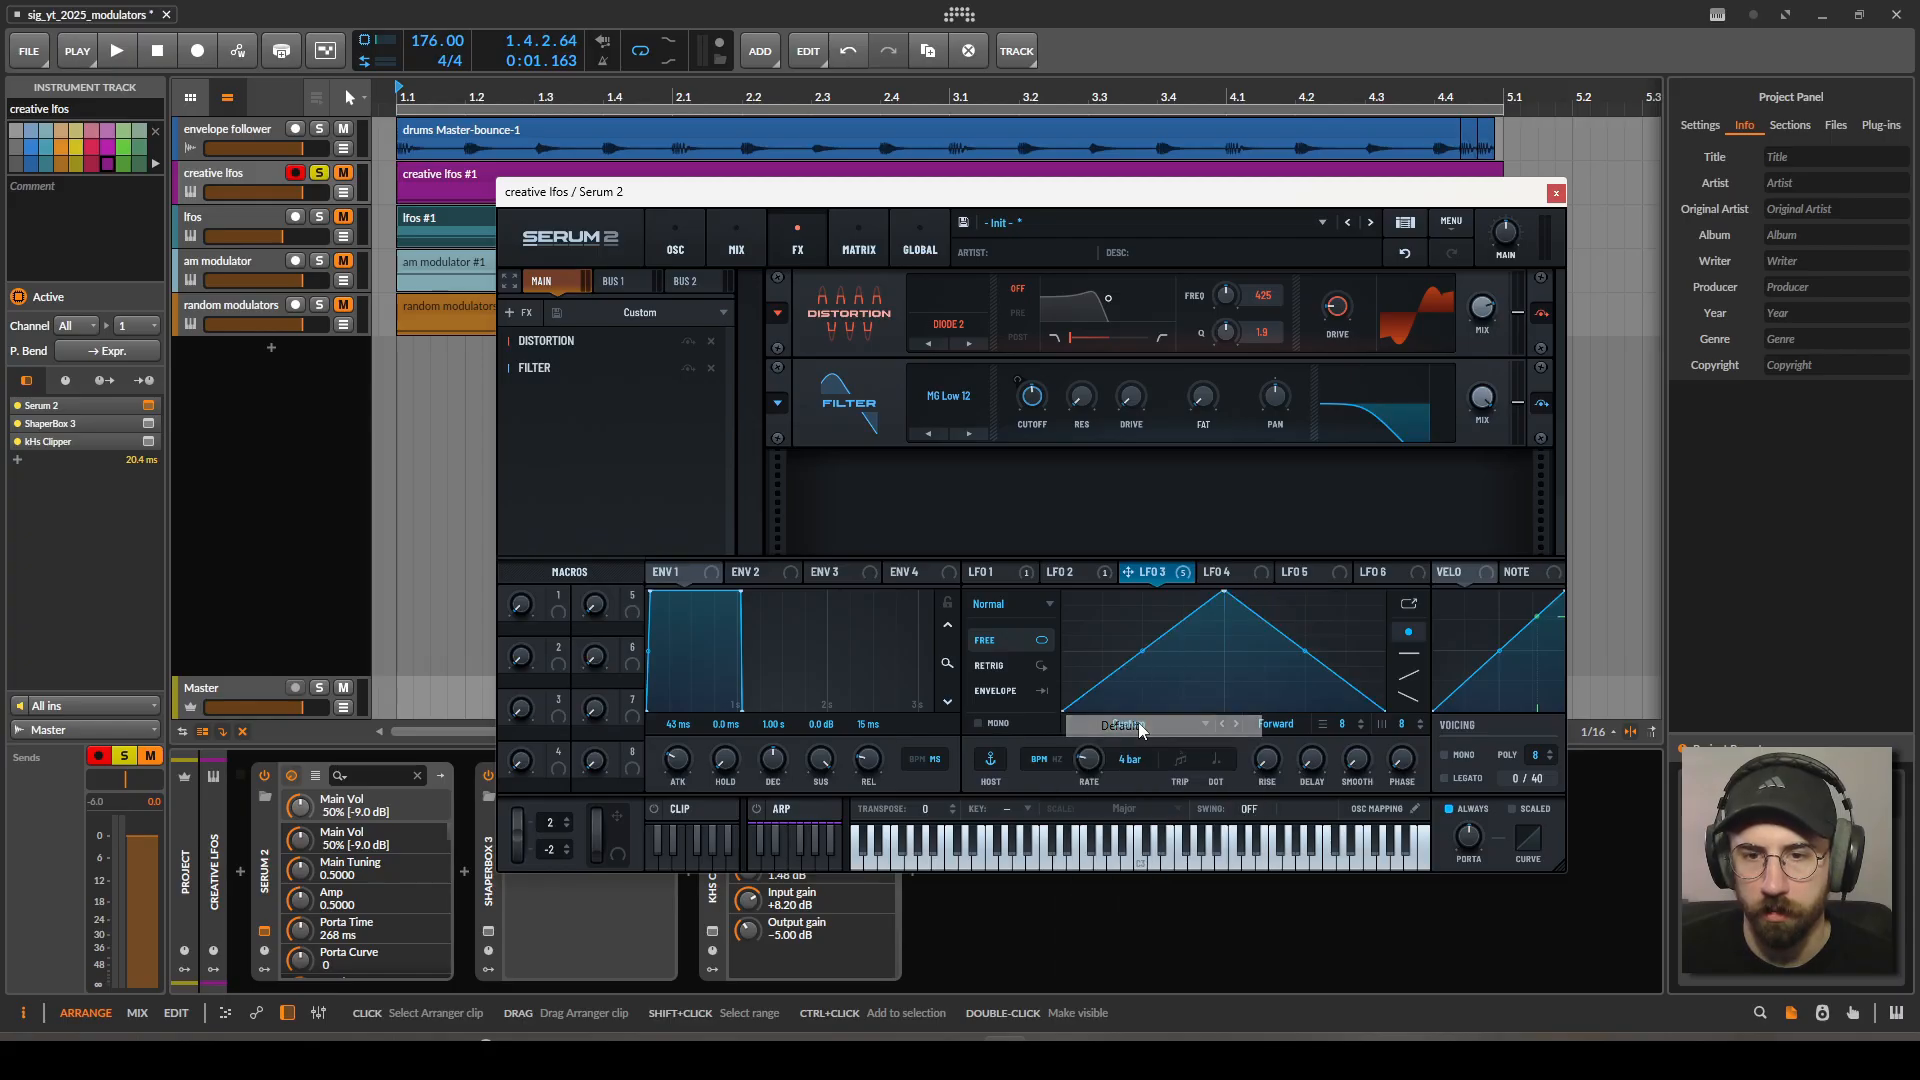
{"action": "left_click", "coordinate": [1139, 724]}
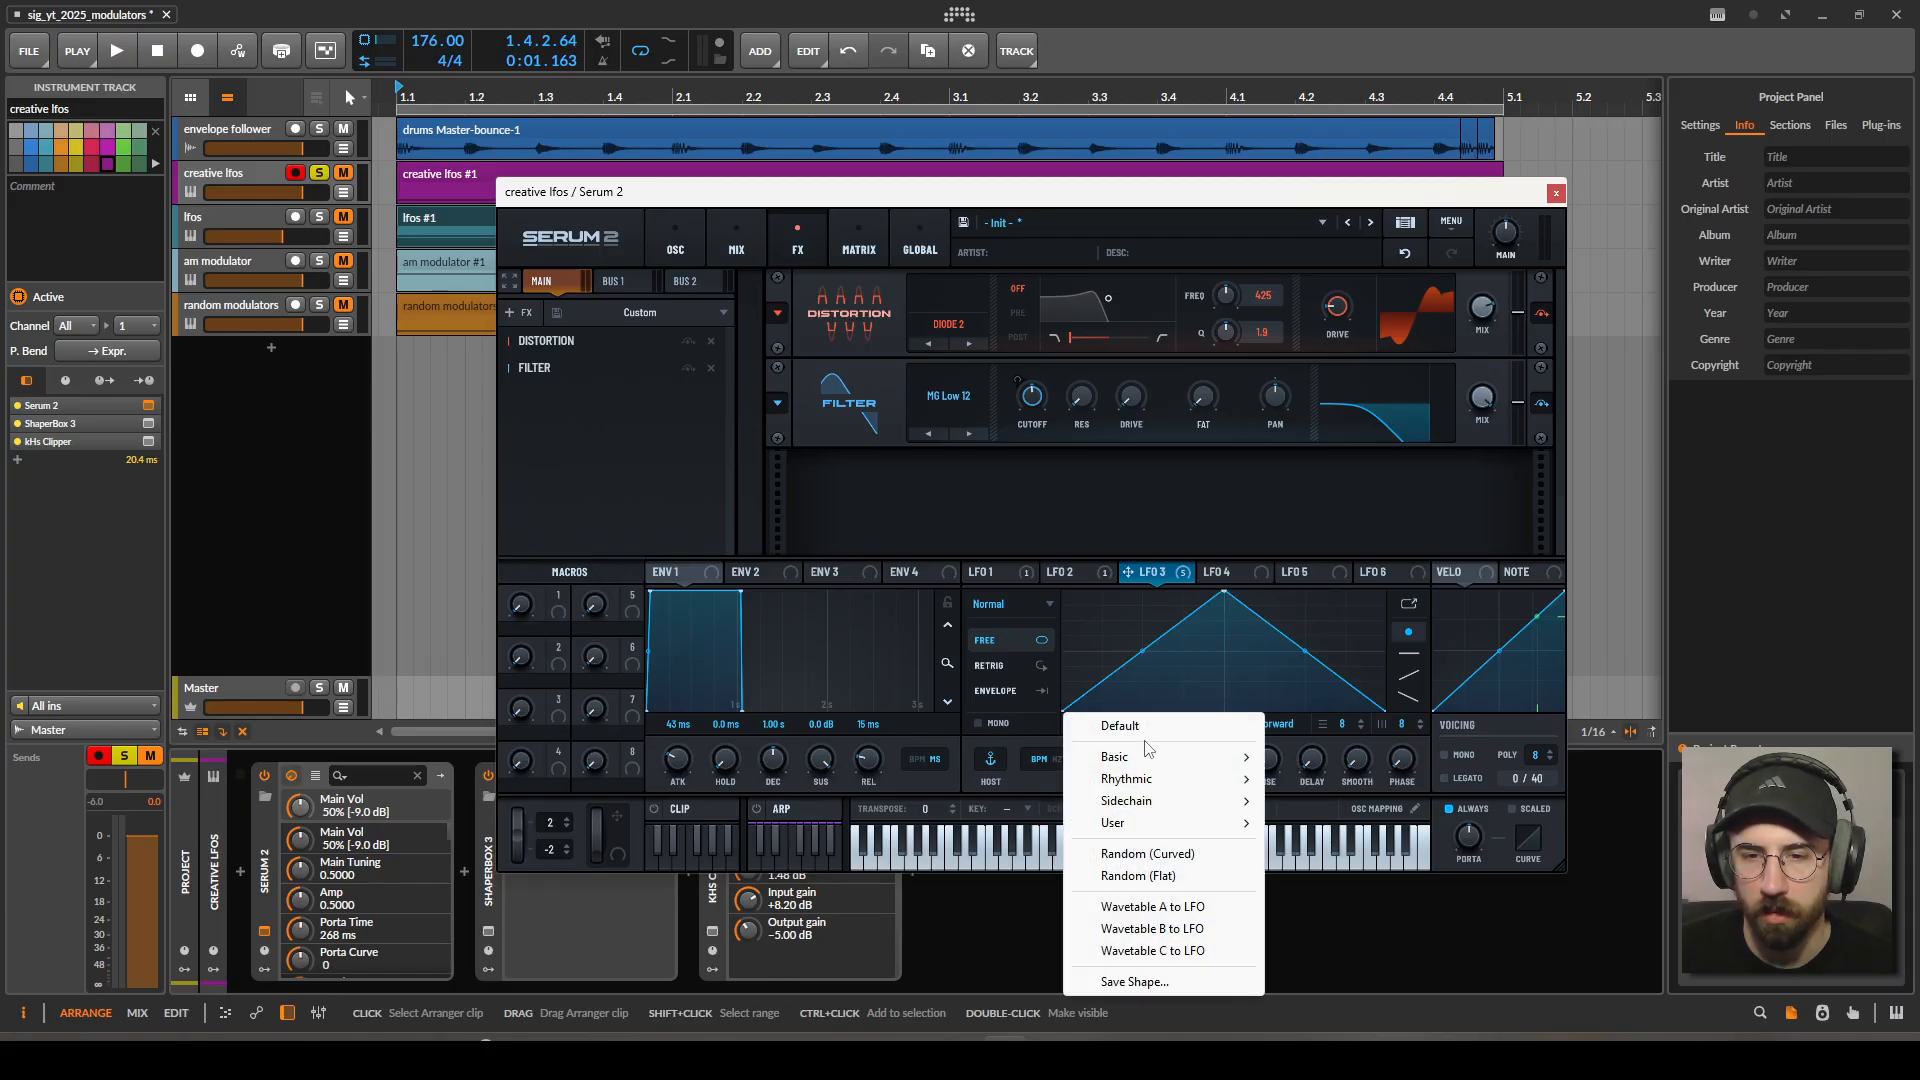
{"action": "mouse_move", "coordinate": [1158, 764]}
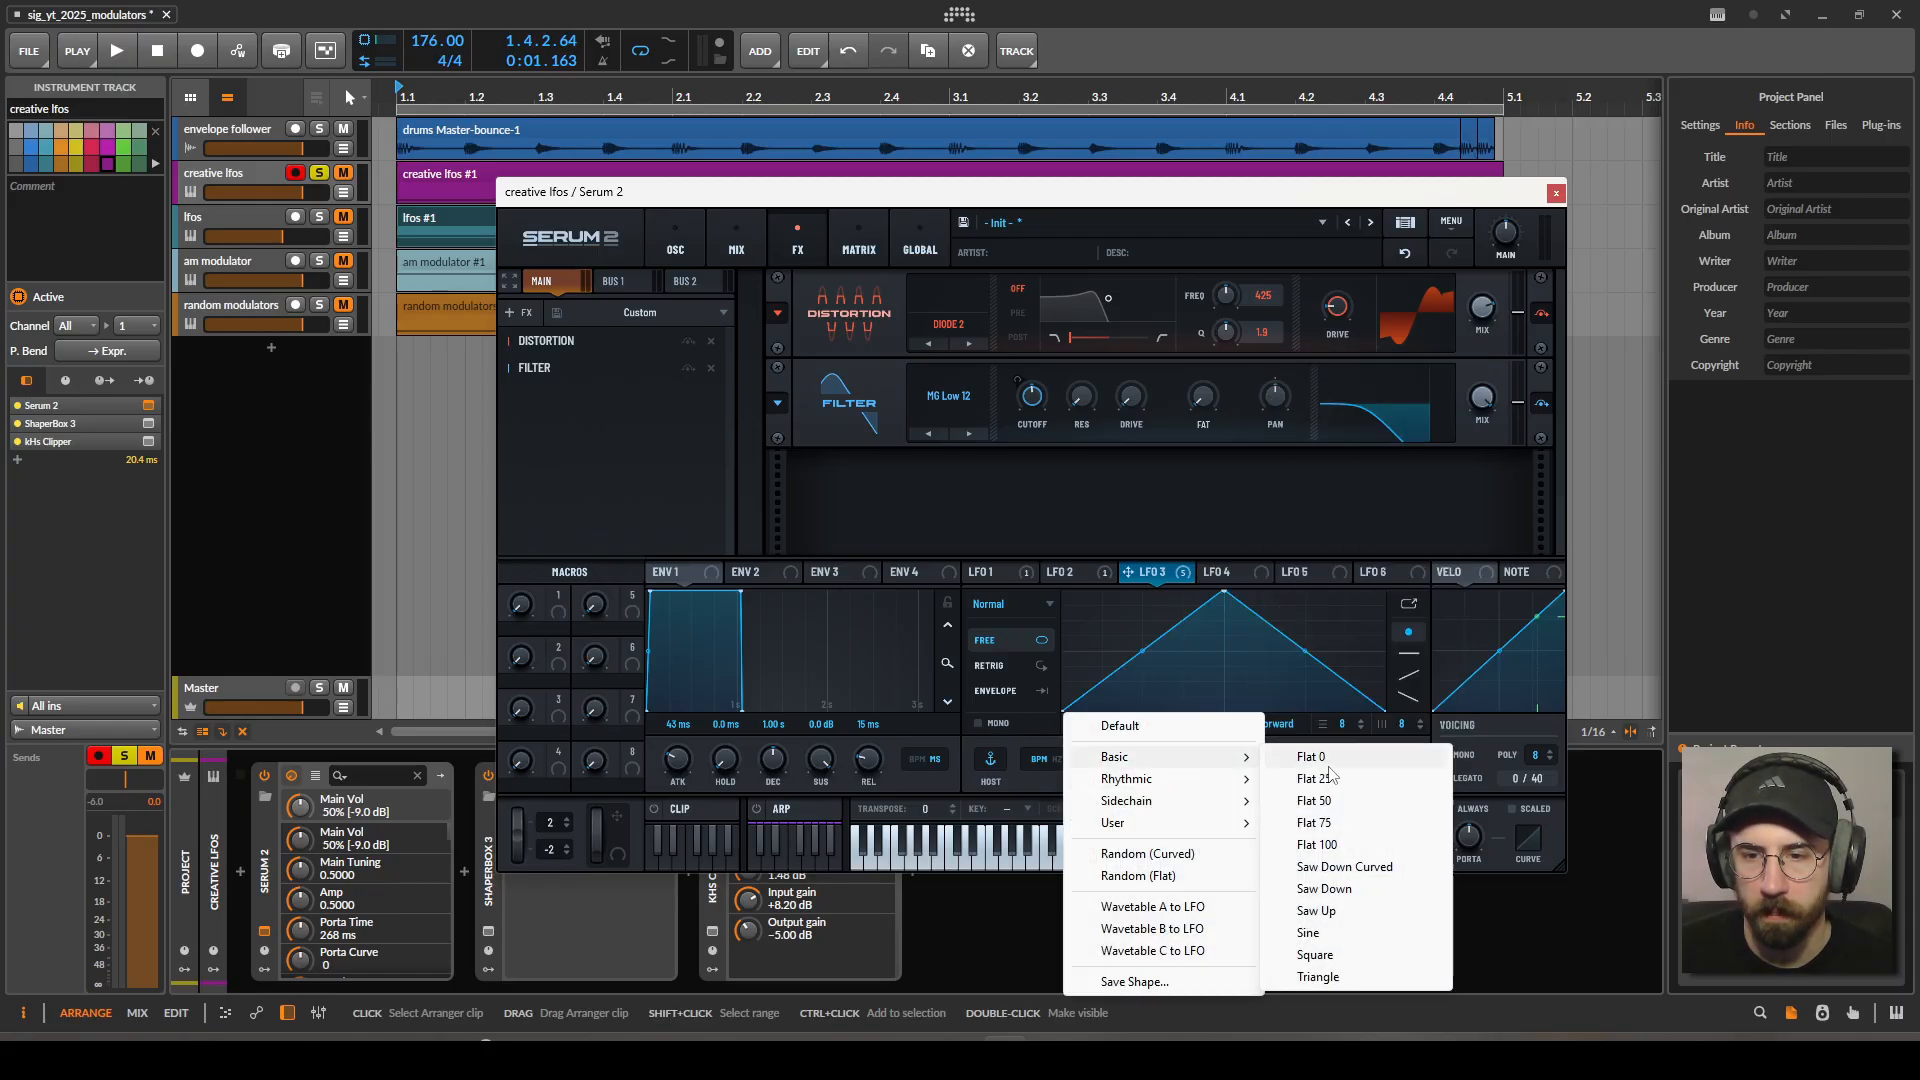
{"action": "left_click", "coordinate": [1352, 932]}
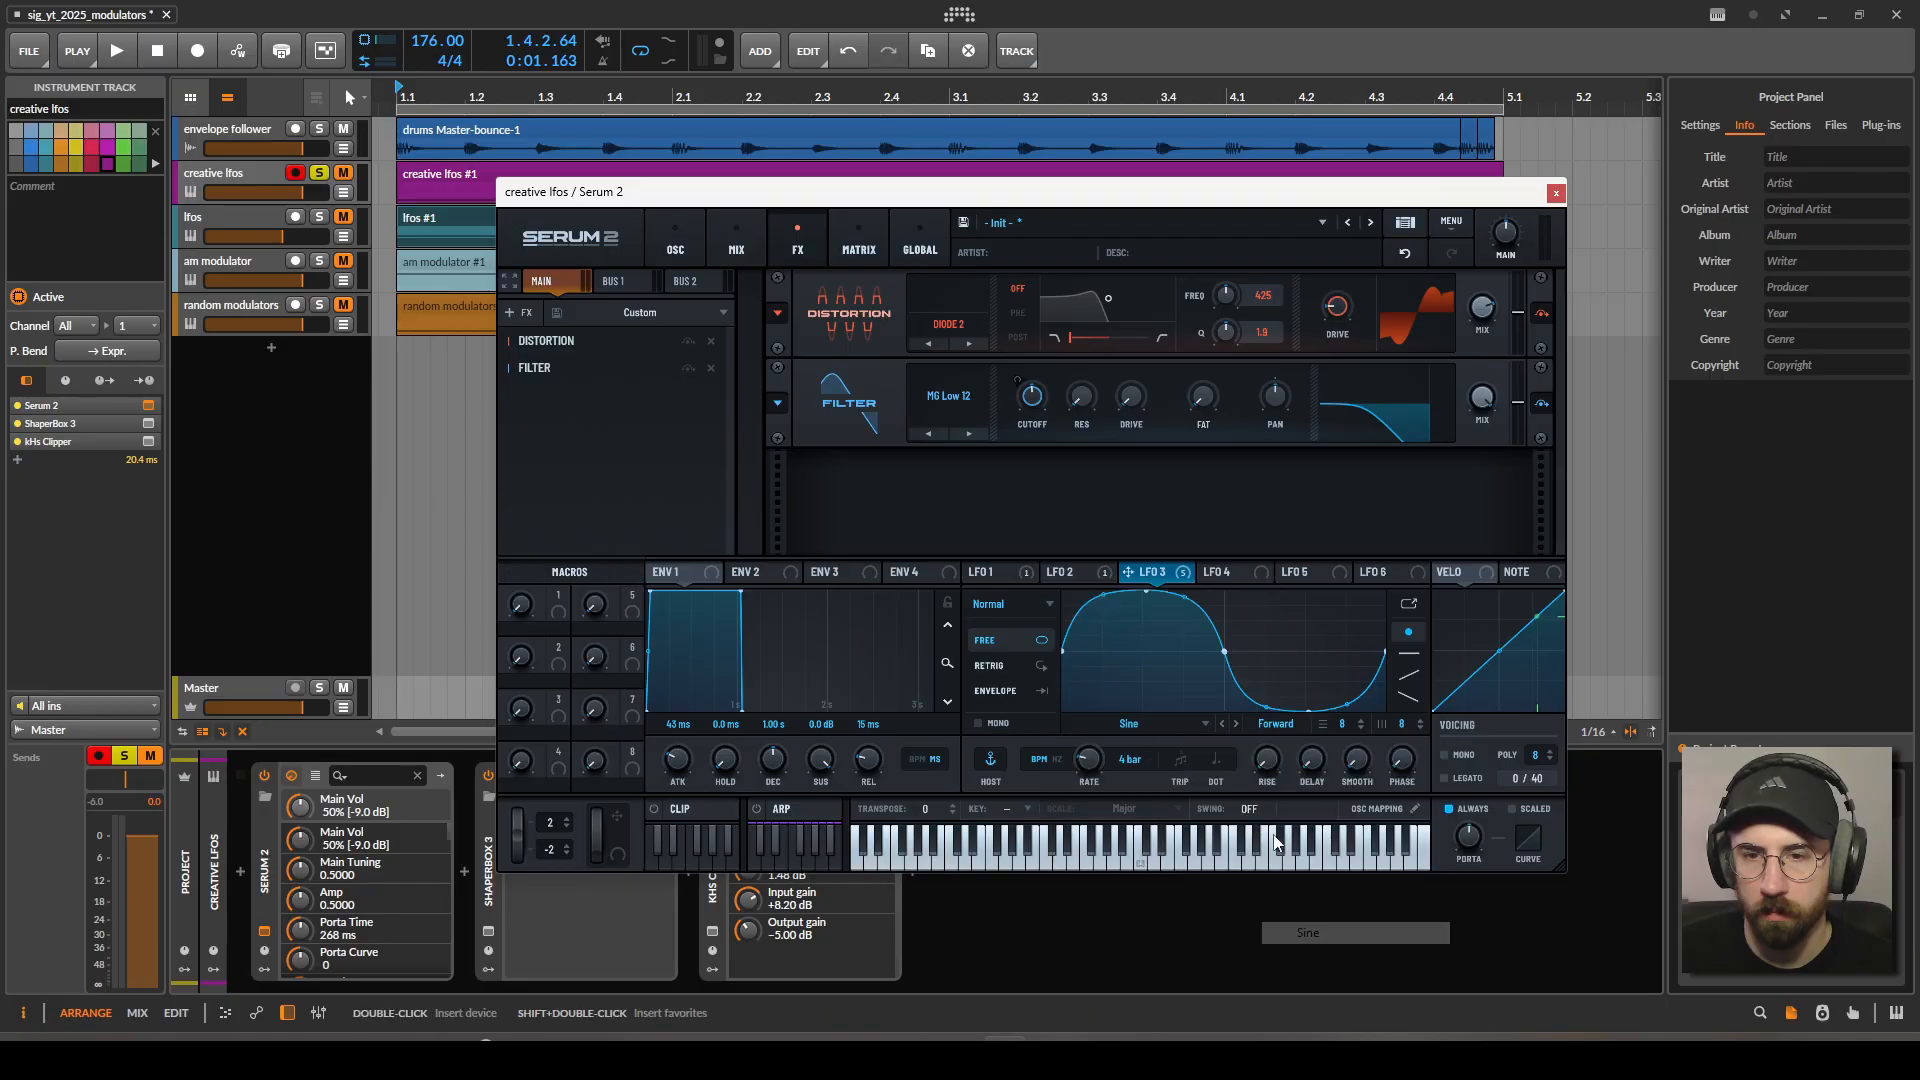
{"action": "left_click_drag", "start_coordinate": [1146, 590], "coordinate": [1143, 708]}
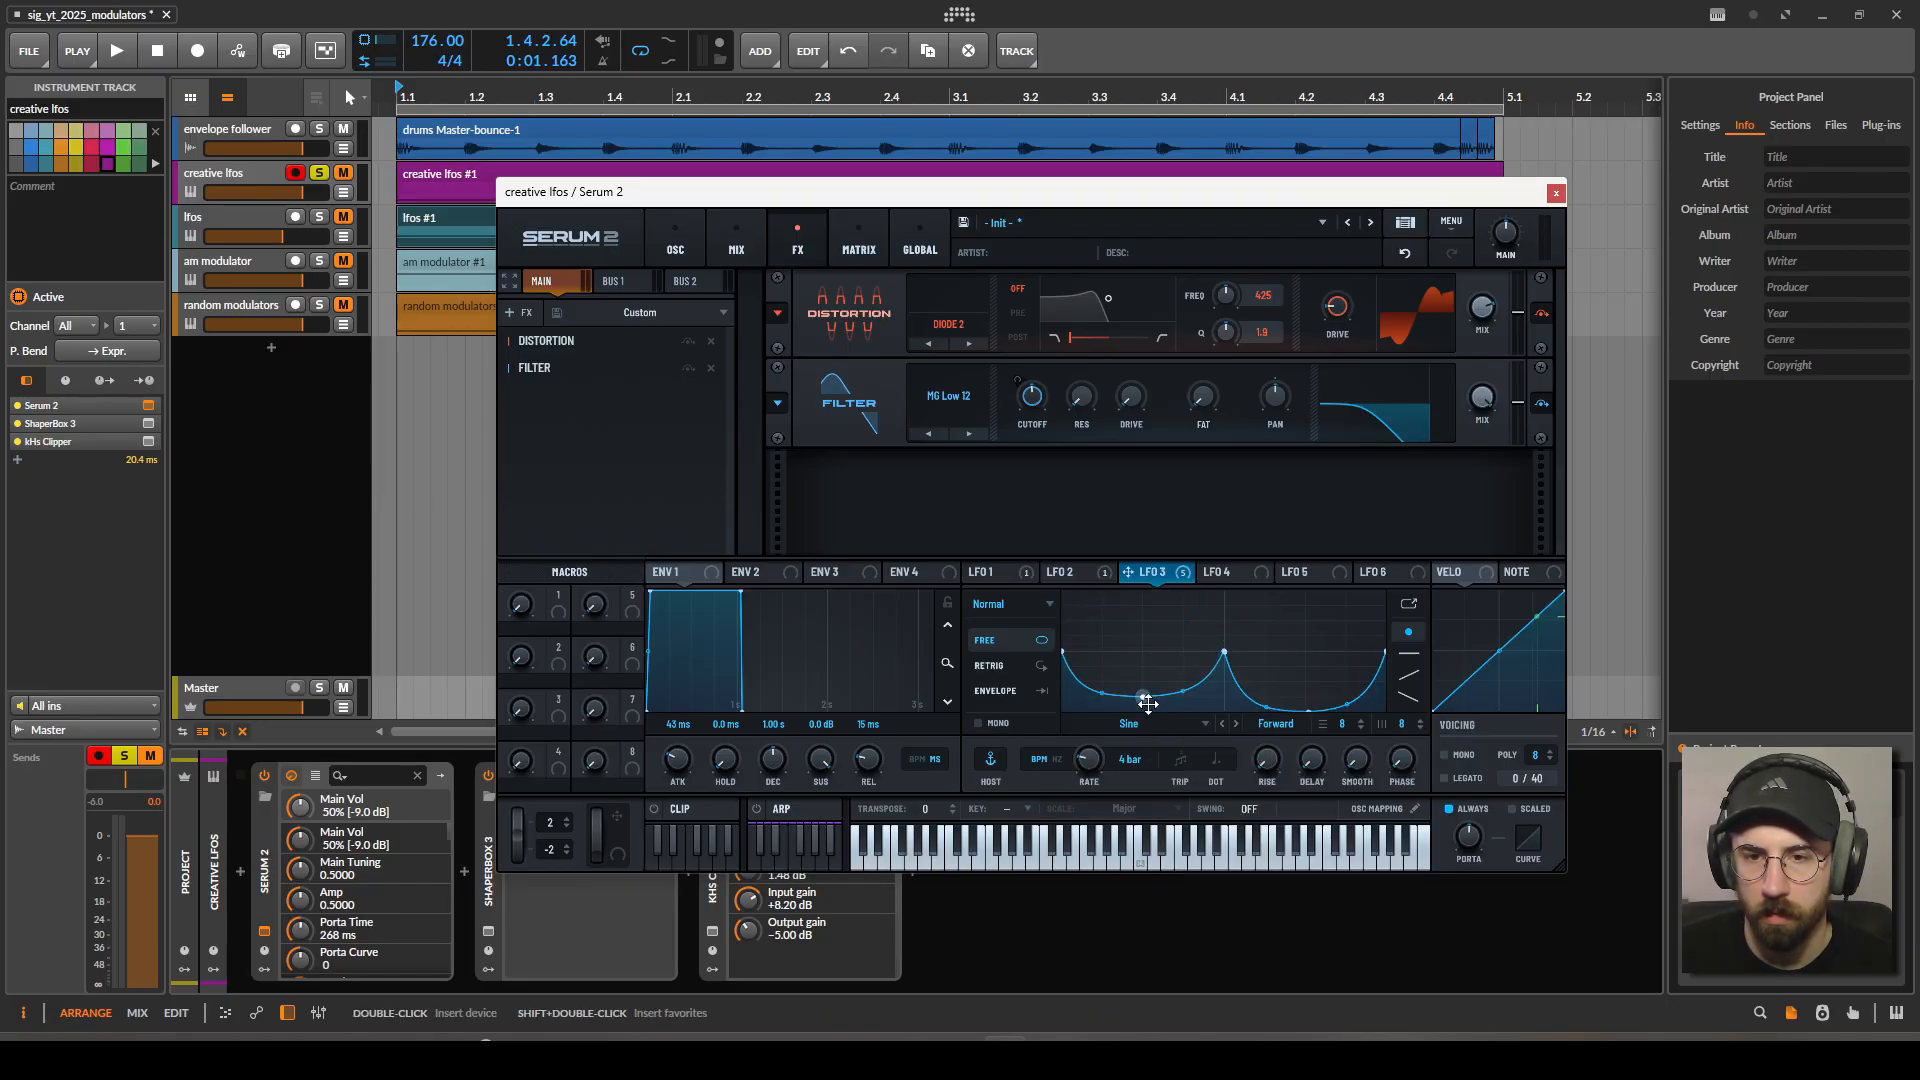
{"action": "left_click_drag", "start_coordinate": [1306, 704], "coordinate": [1304, 592]}
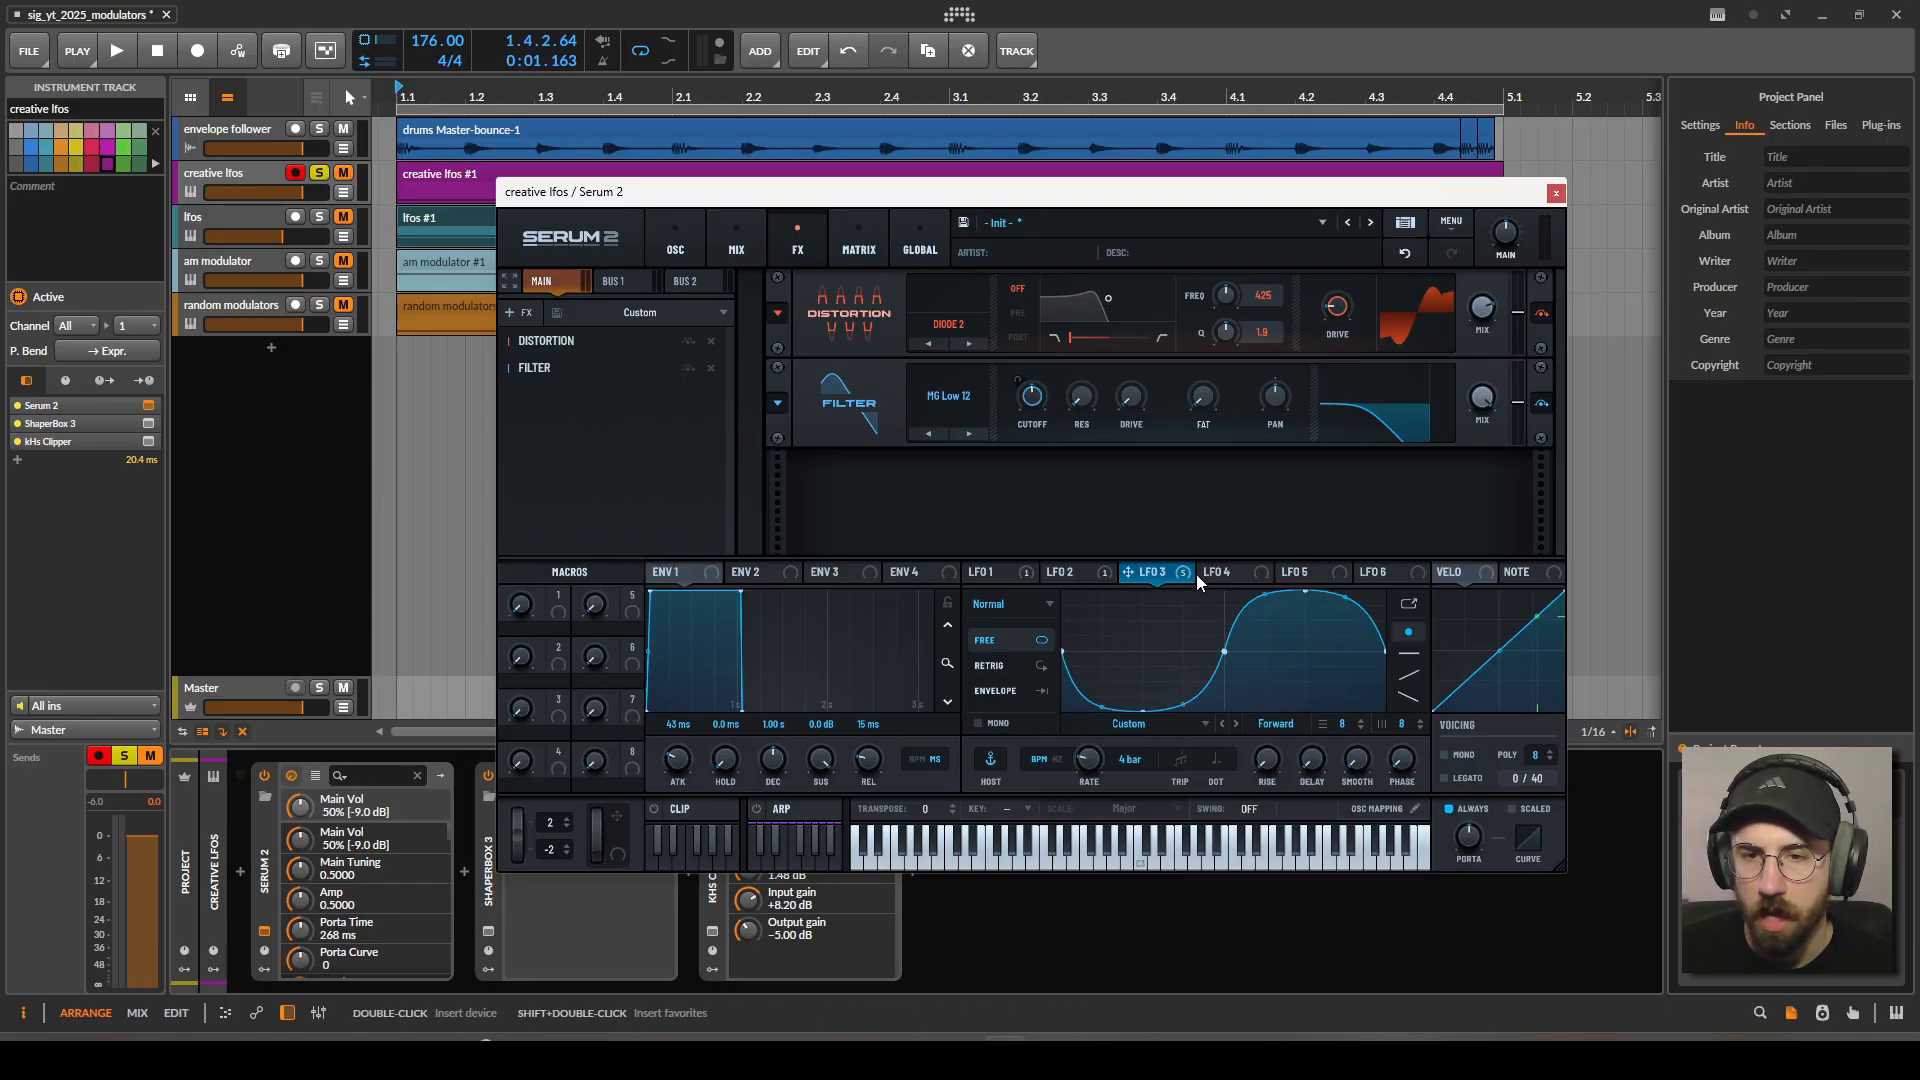
Check the modulation destinations of LFO 3 and return to LFO 2 and its filter cutoff modulation.
{"action": "left_click", "coordinate": [1182, 572]}
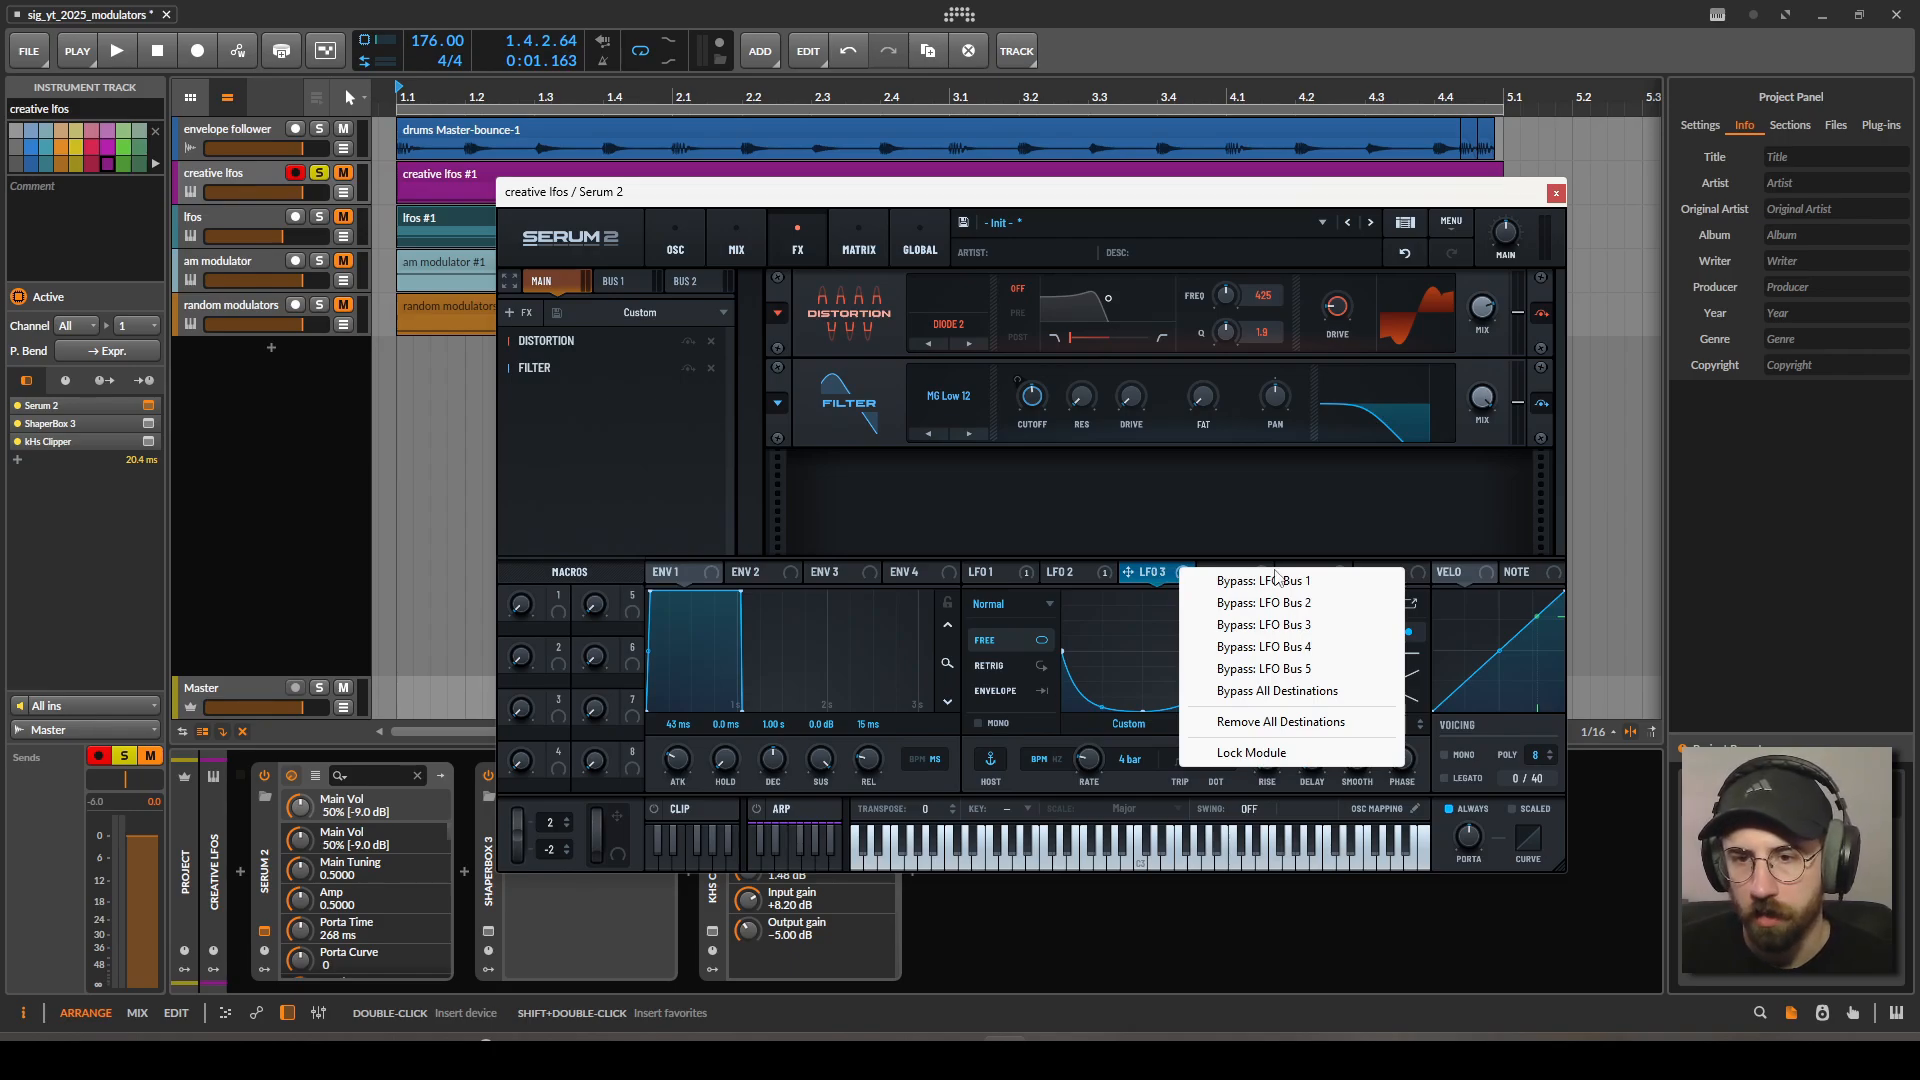
{"action": "left_click", "coordinate": [1065, 573]}
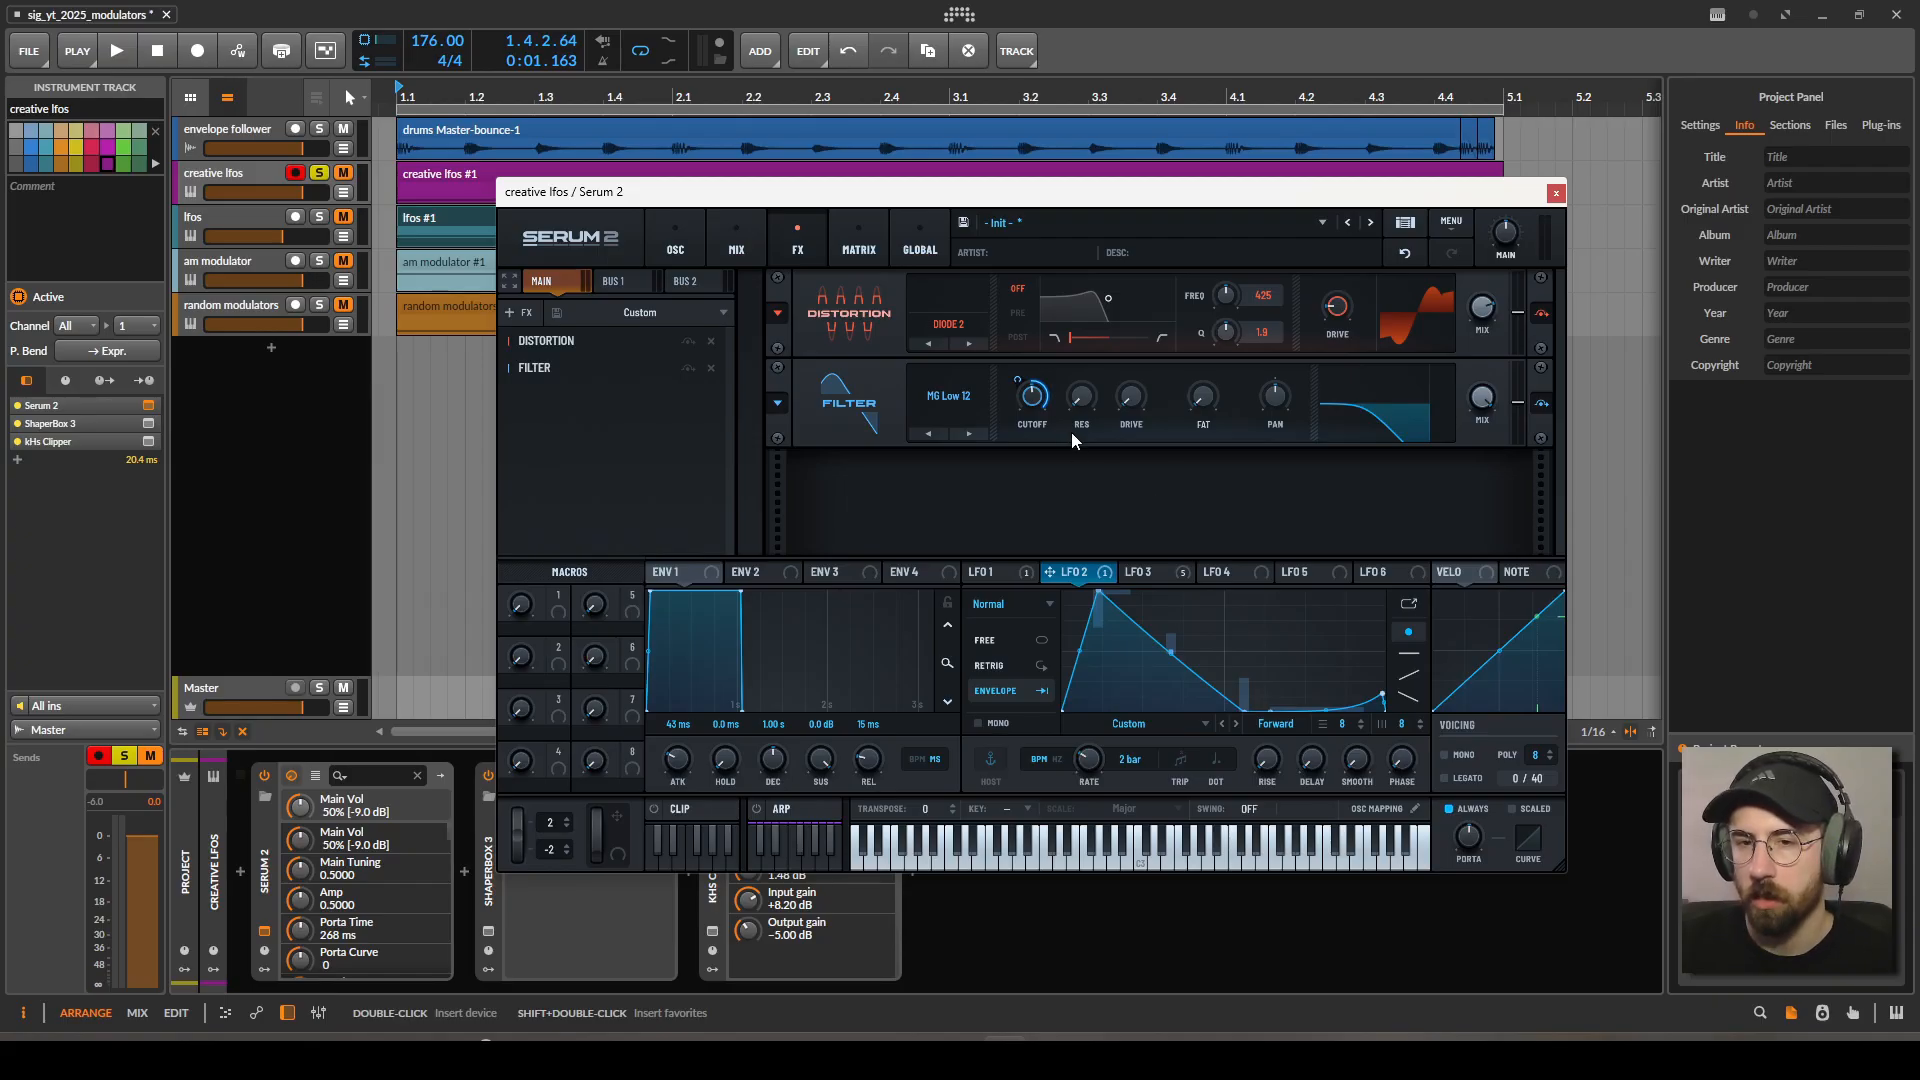
{"action": "mouse_move", "coordinate": [1038, 405]}
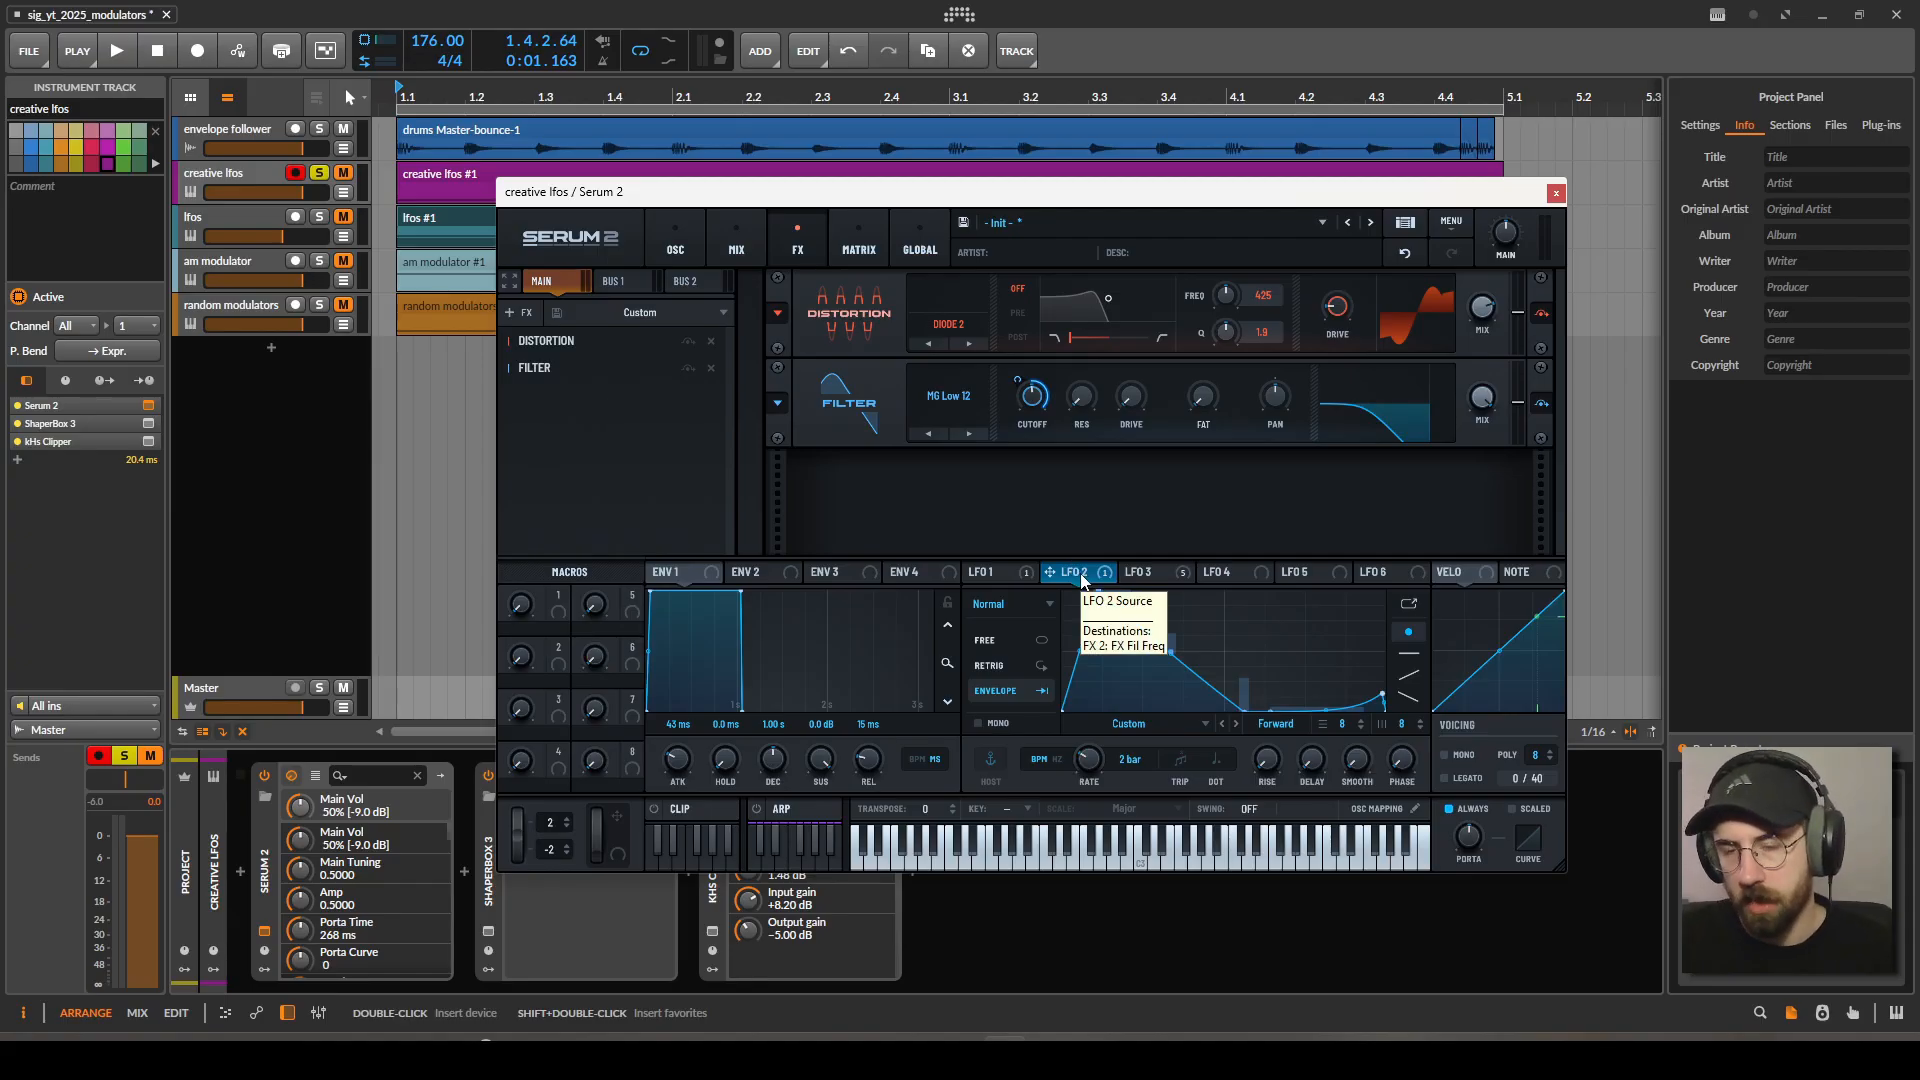
Play the sound, bypass all LFO 3 destinations to hear the difference, stop playback and re-enable the destinations.
{"action": "key", "text": "space"}
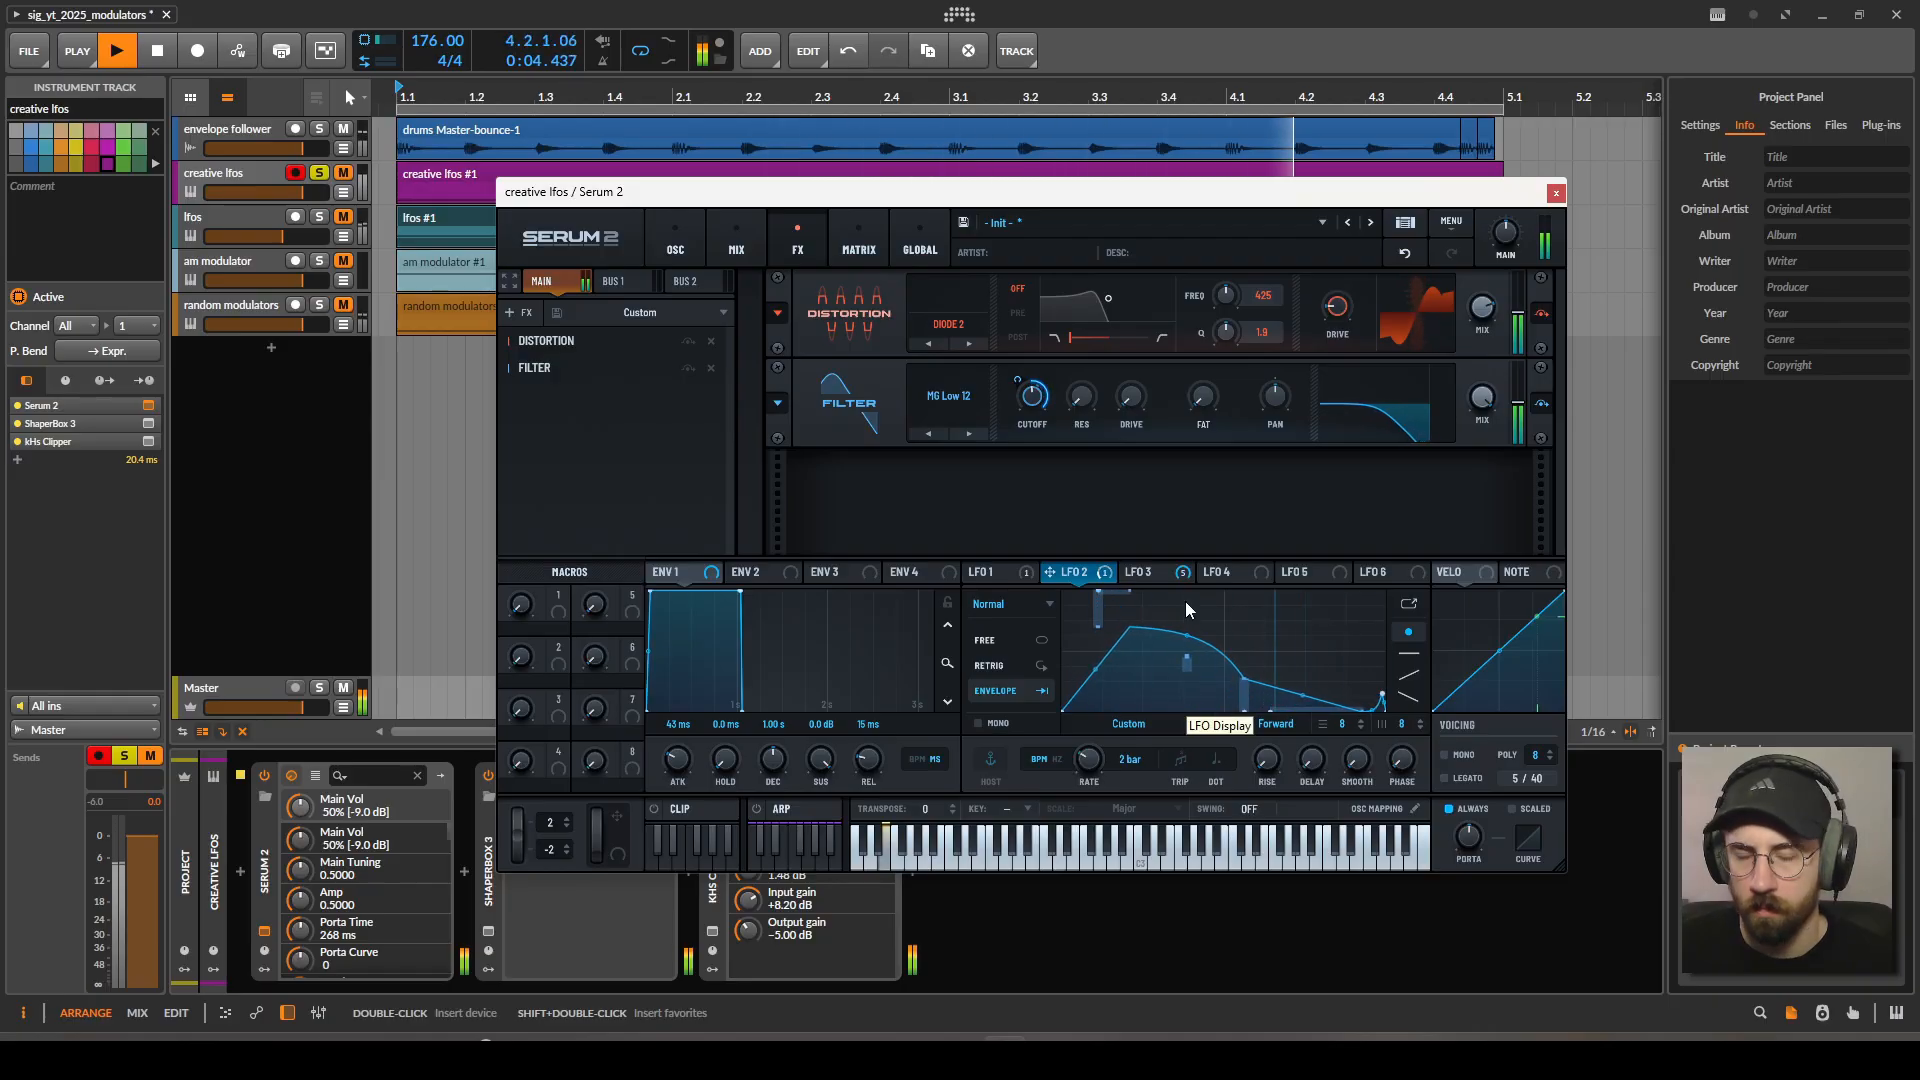
{"action": "right_click", "coordinate": [1163, 580]}
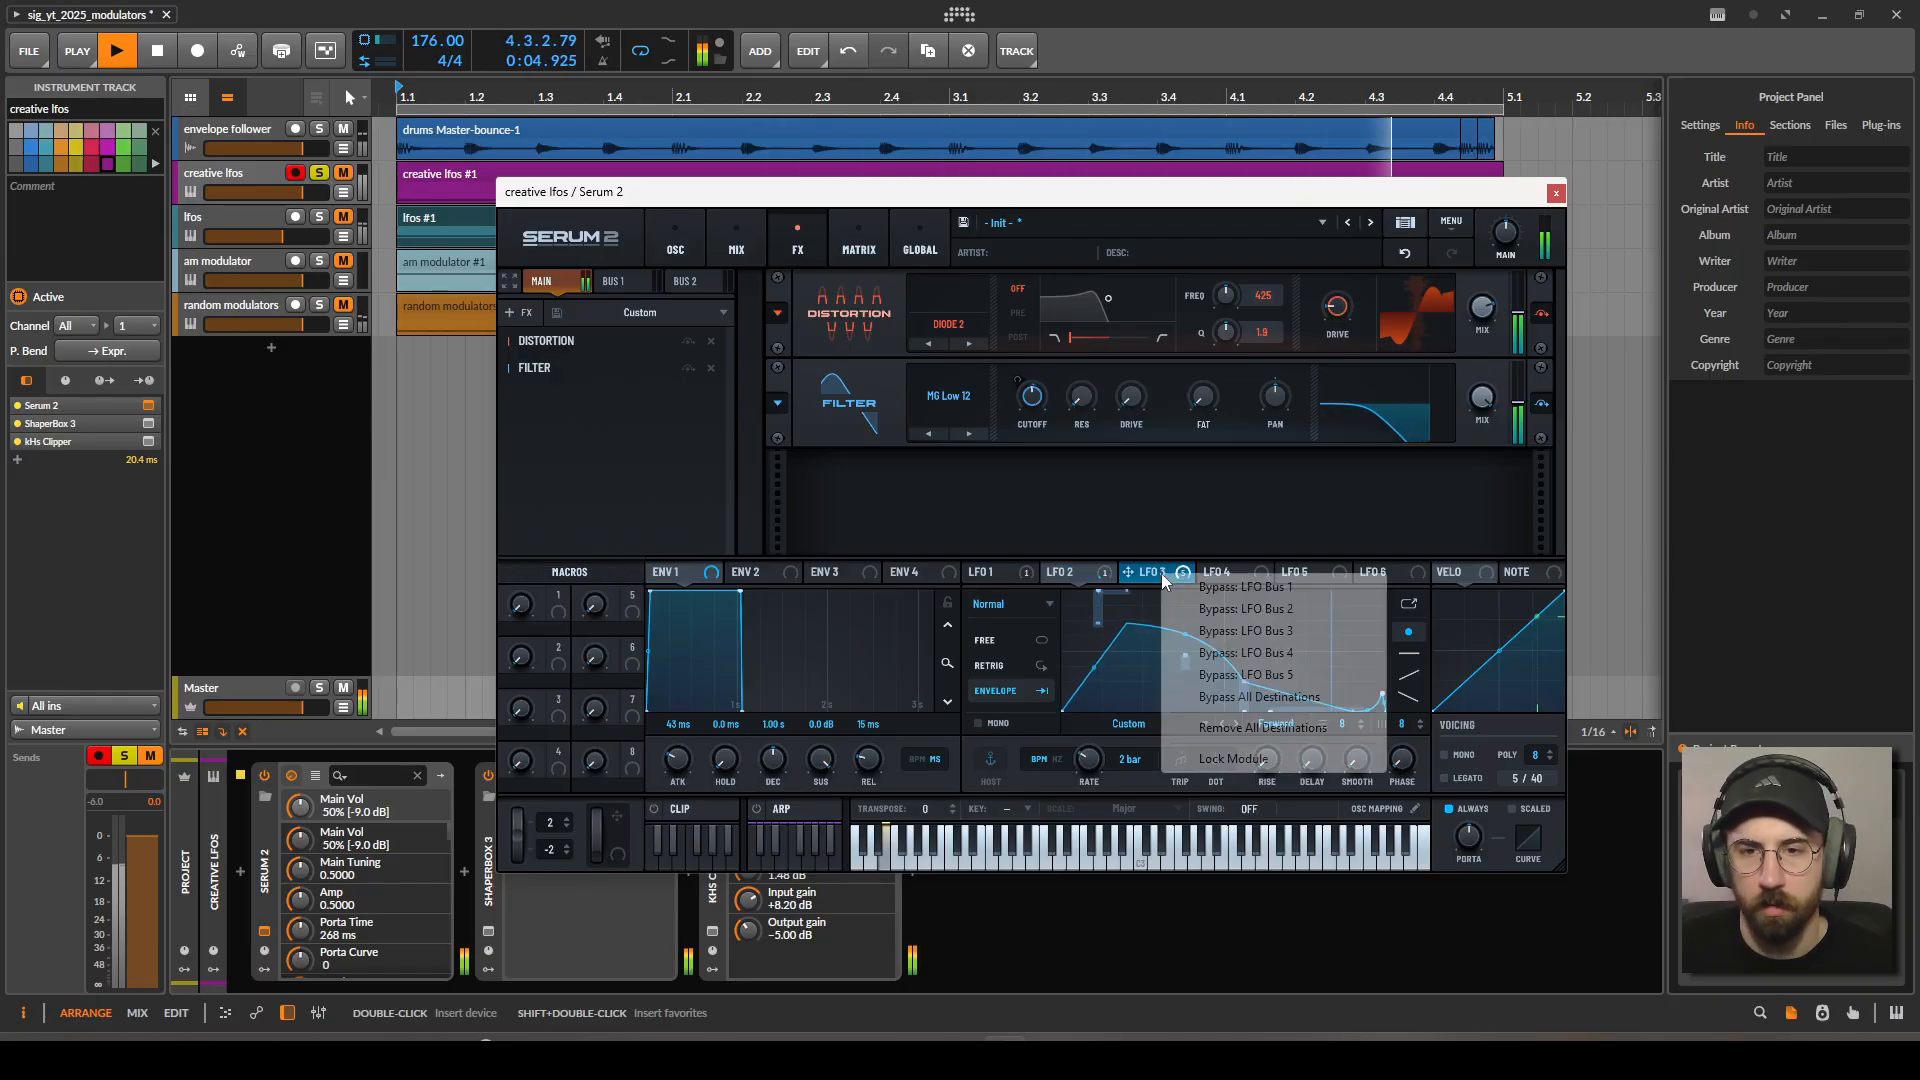
{"action": "left_click", "coordinate": [1240, 697]}
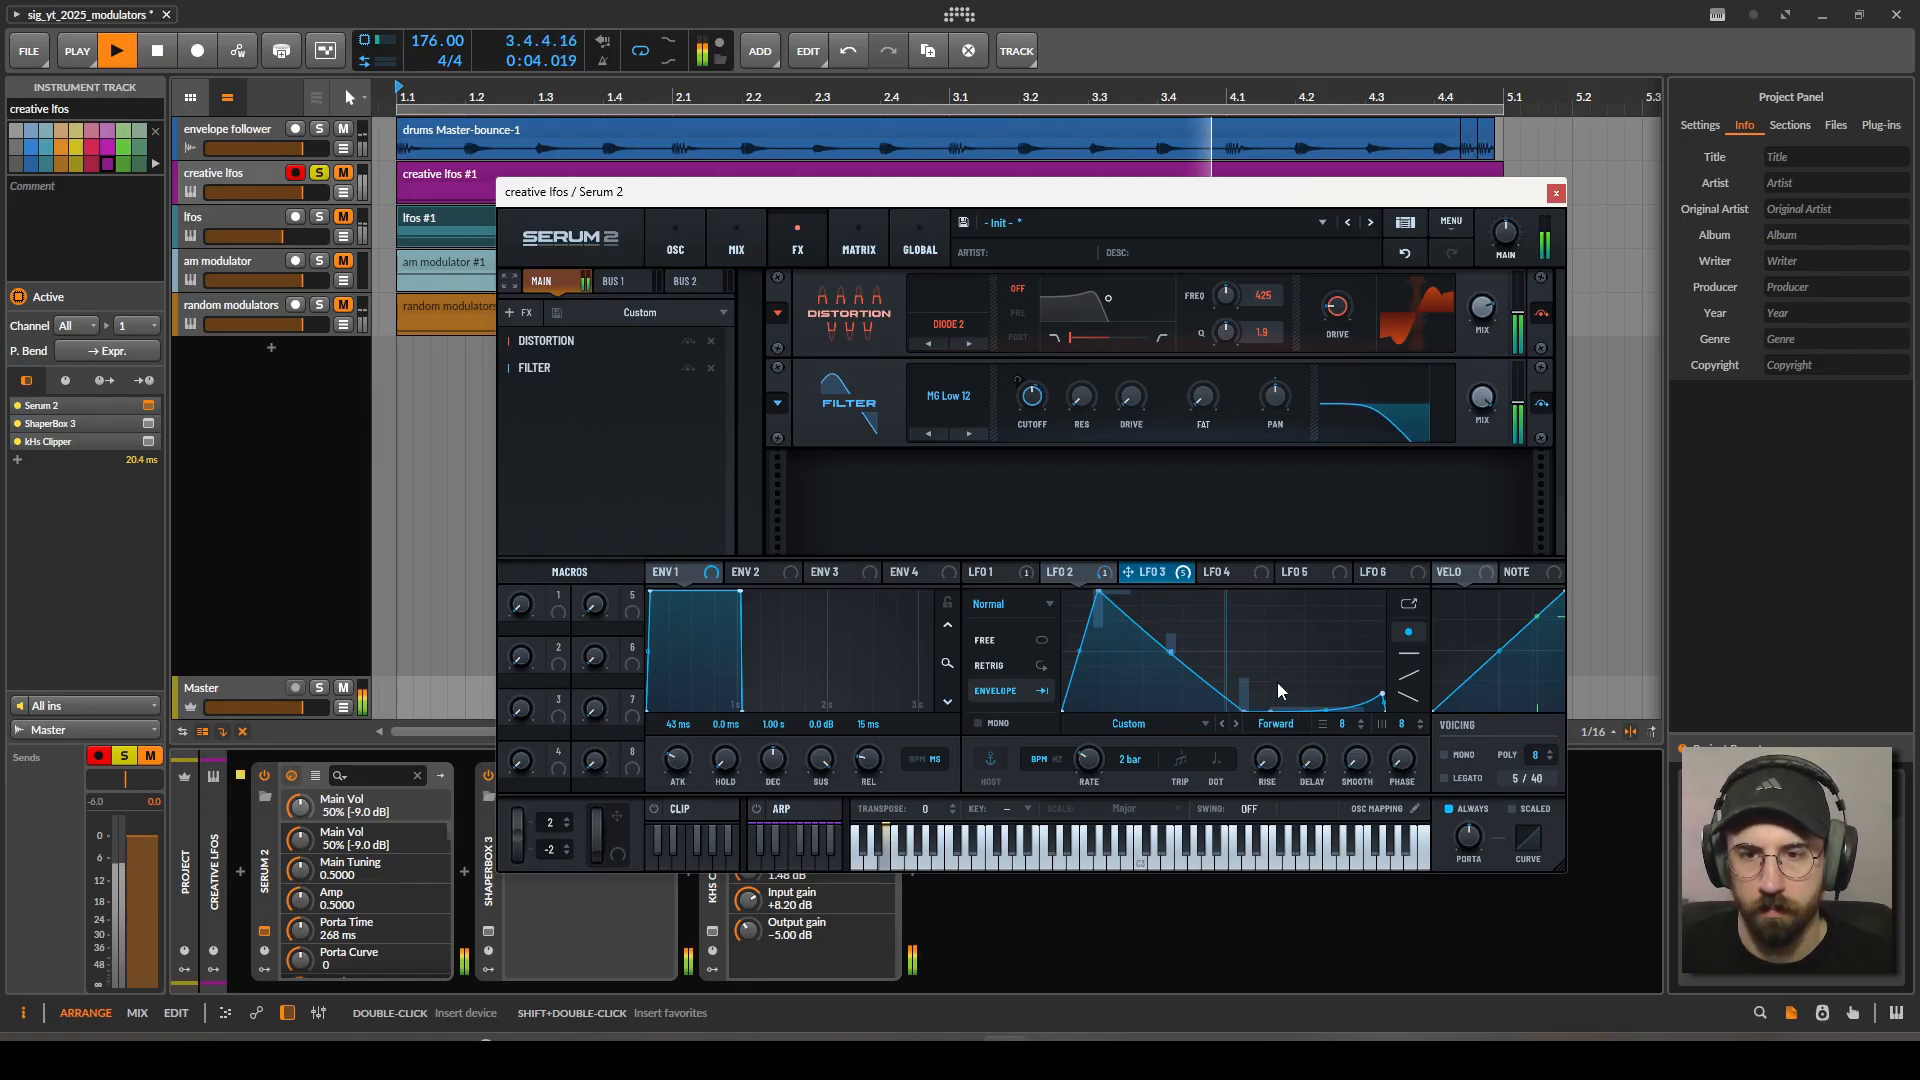
{"action": "key", "text": "space"}
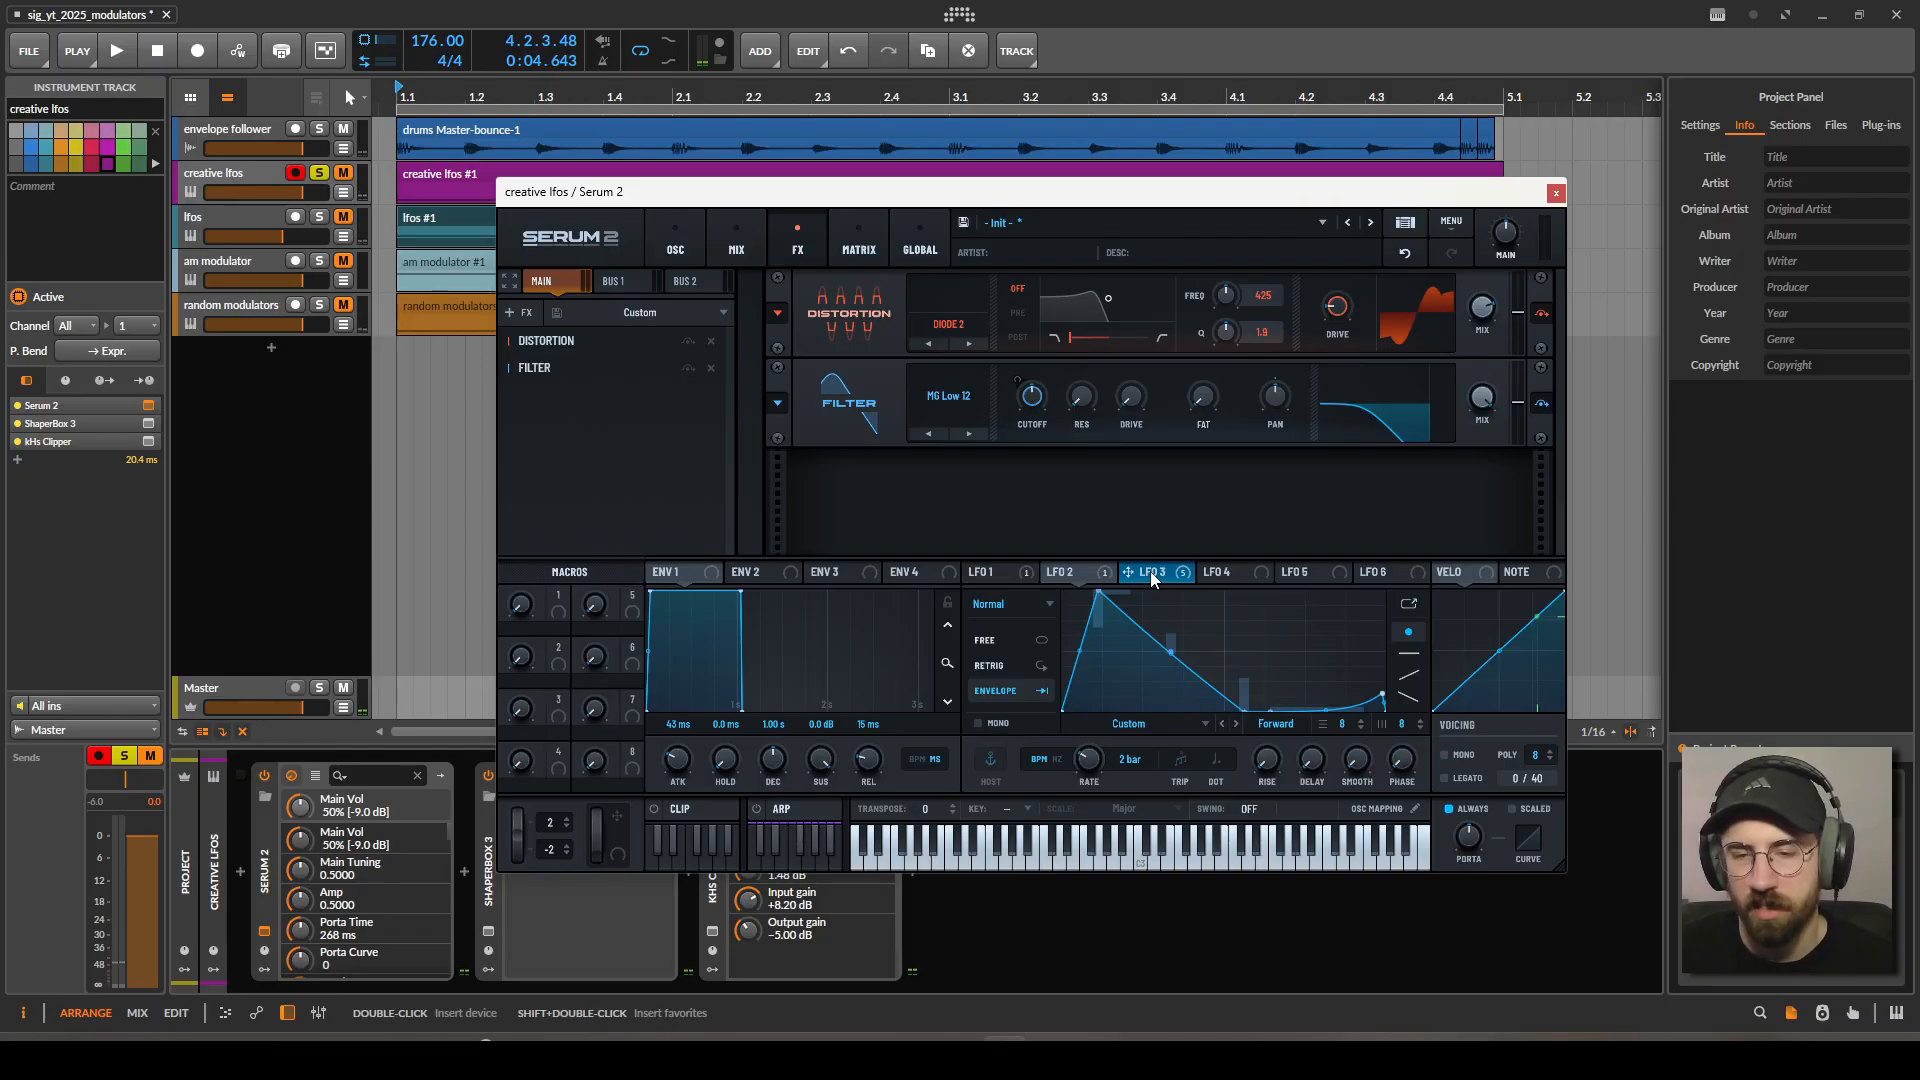
{"action": "mouse_move", "coordinate": [1151, 576]}
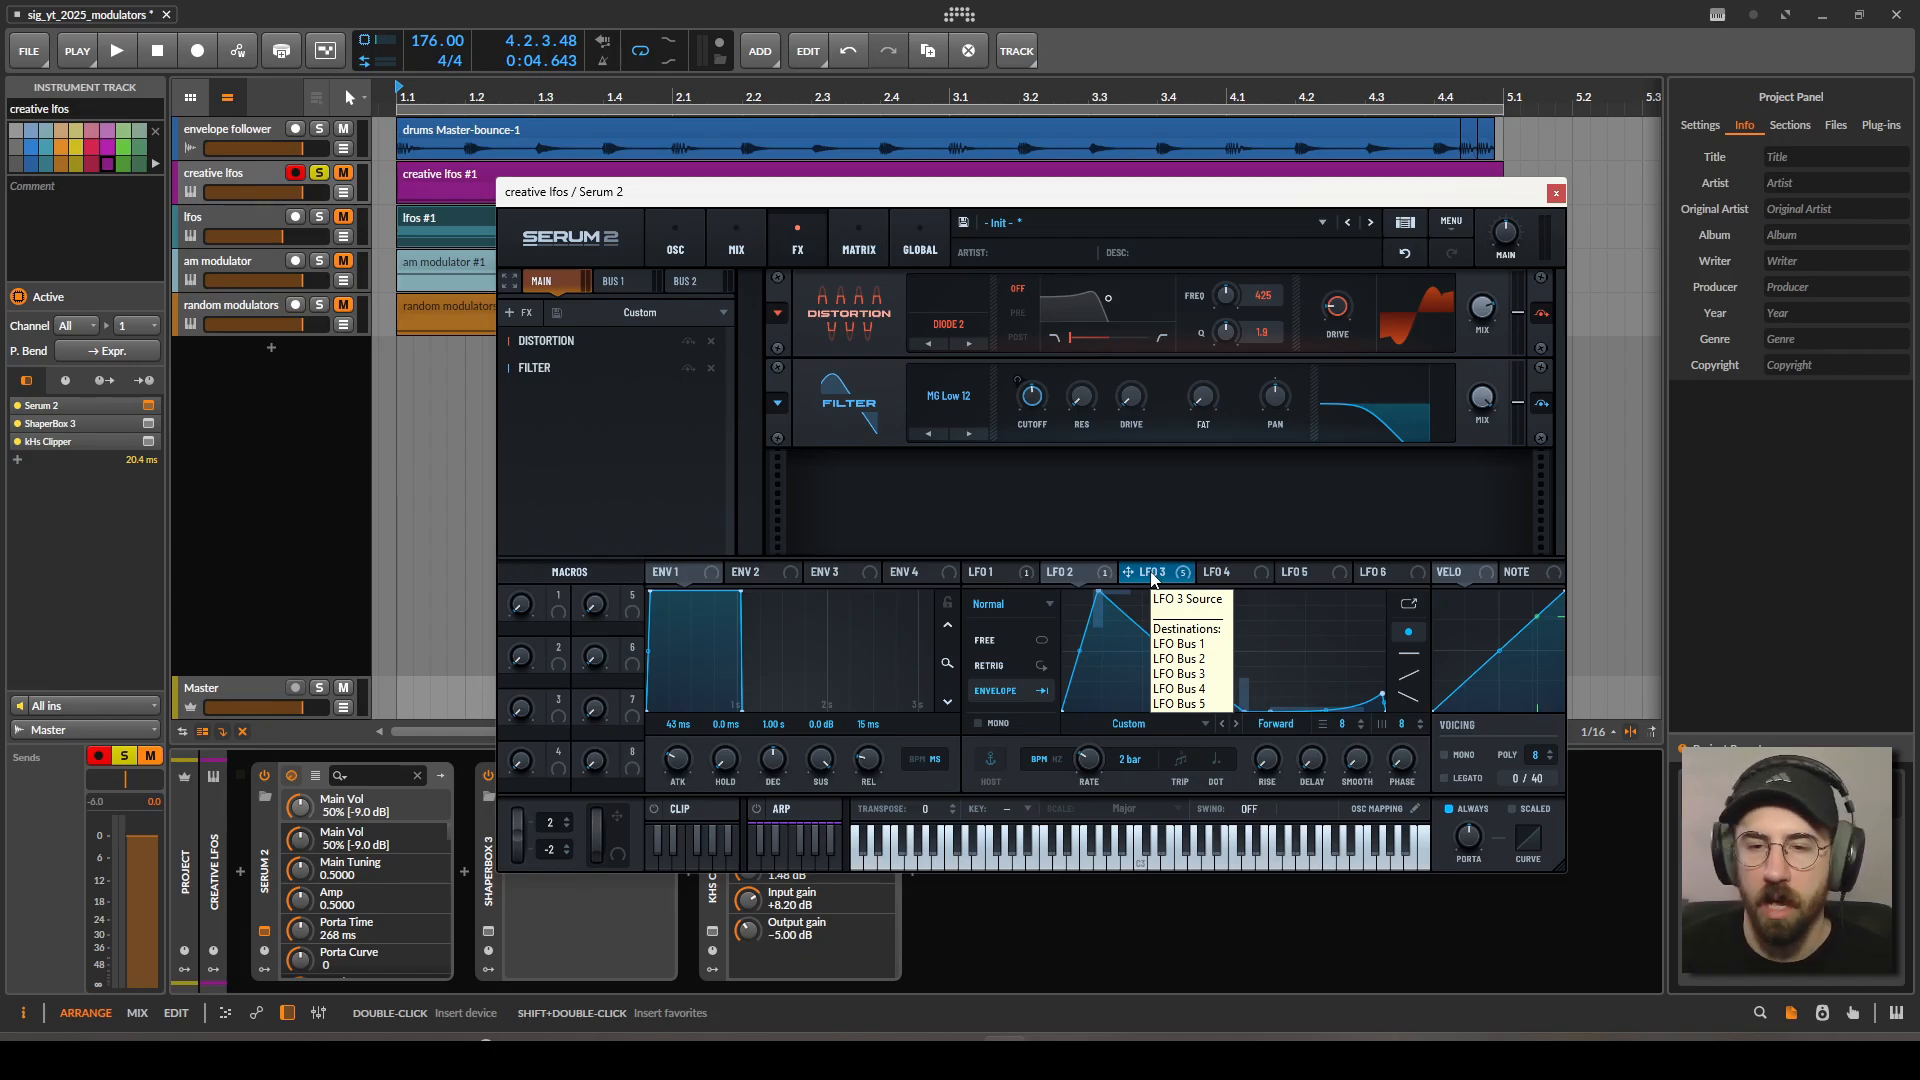
{"action": "right_click", "coordinate": [1151, 576]}
{"action": "left_click", "coordinate": [1220, 694]}
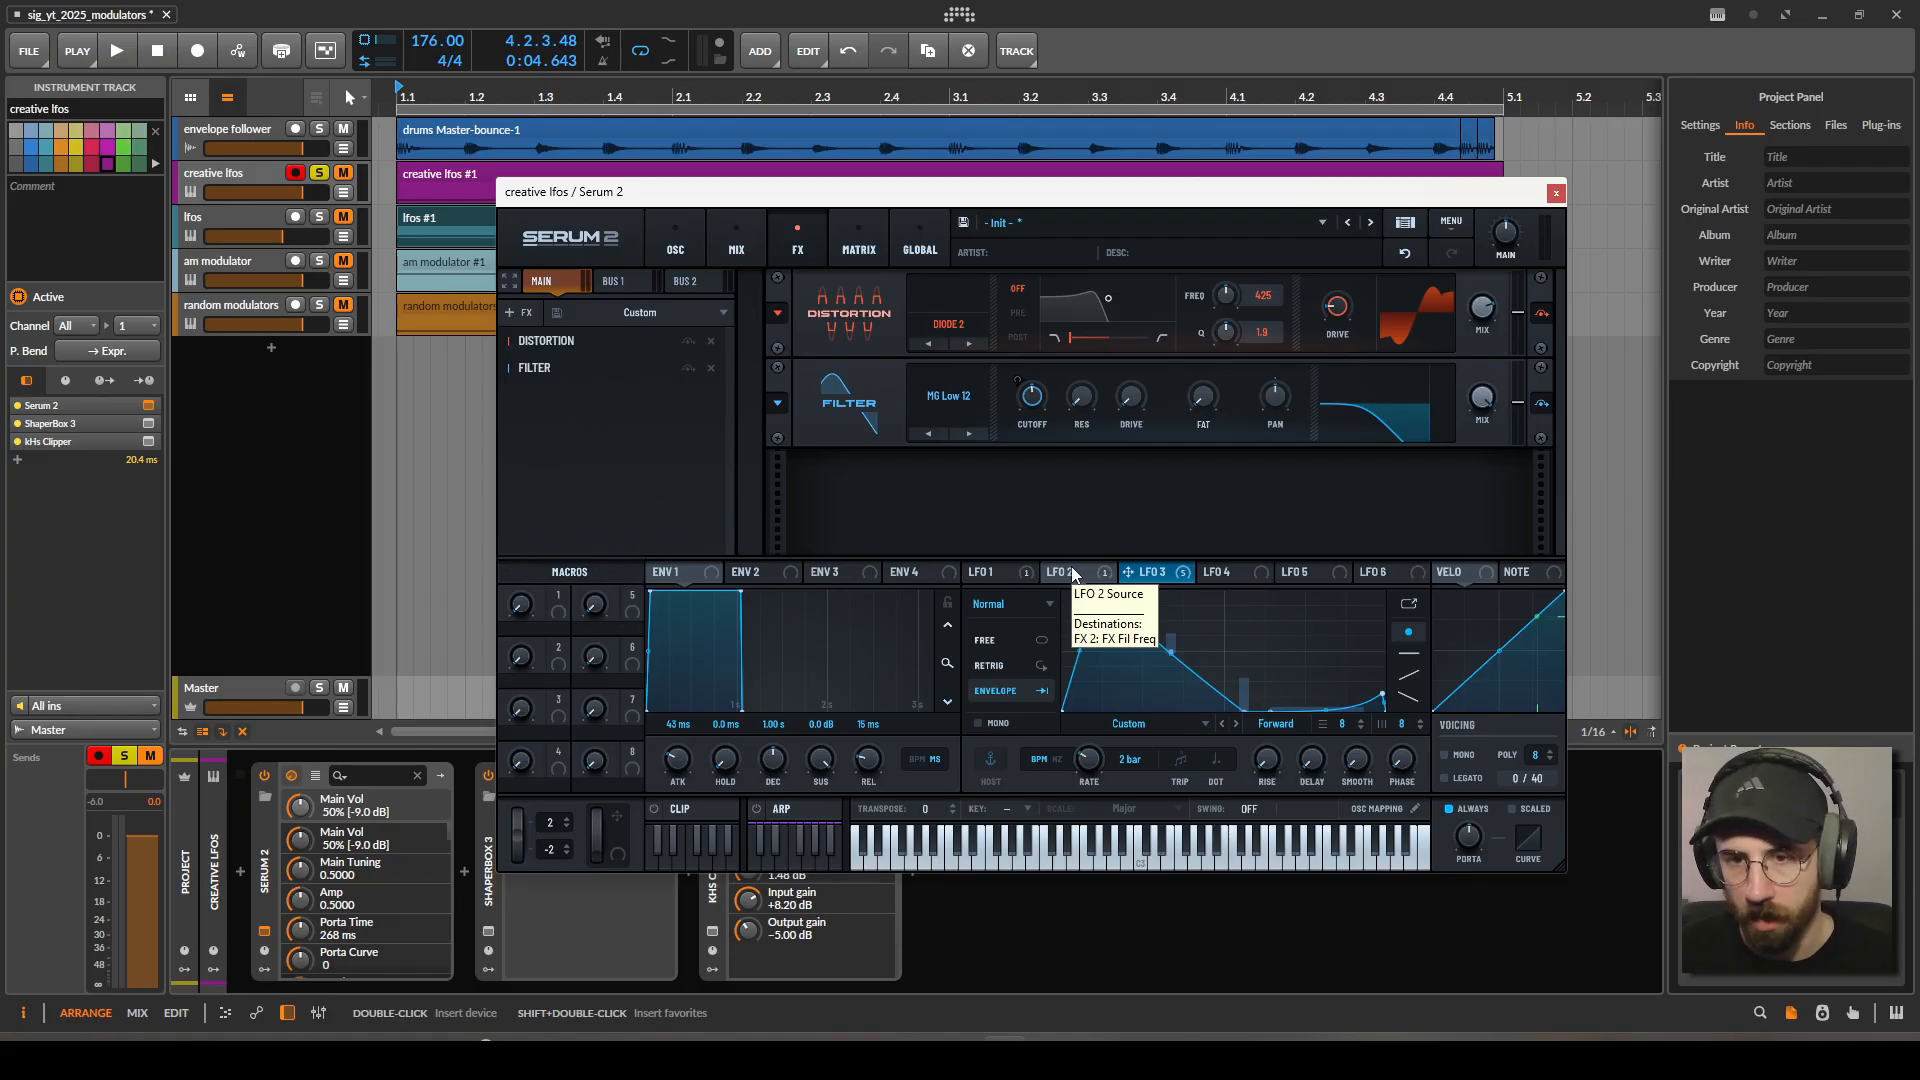
Play the sound and watch the LFO 2 curve and the LFO 3 shape in turn, stopping at LFO 3.
{"action": "key", "text": "space"}
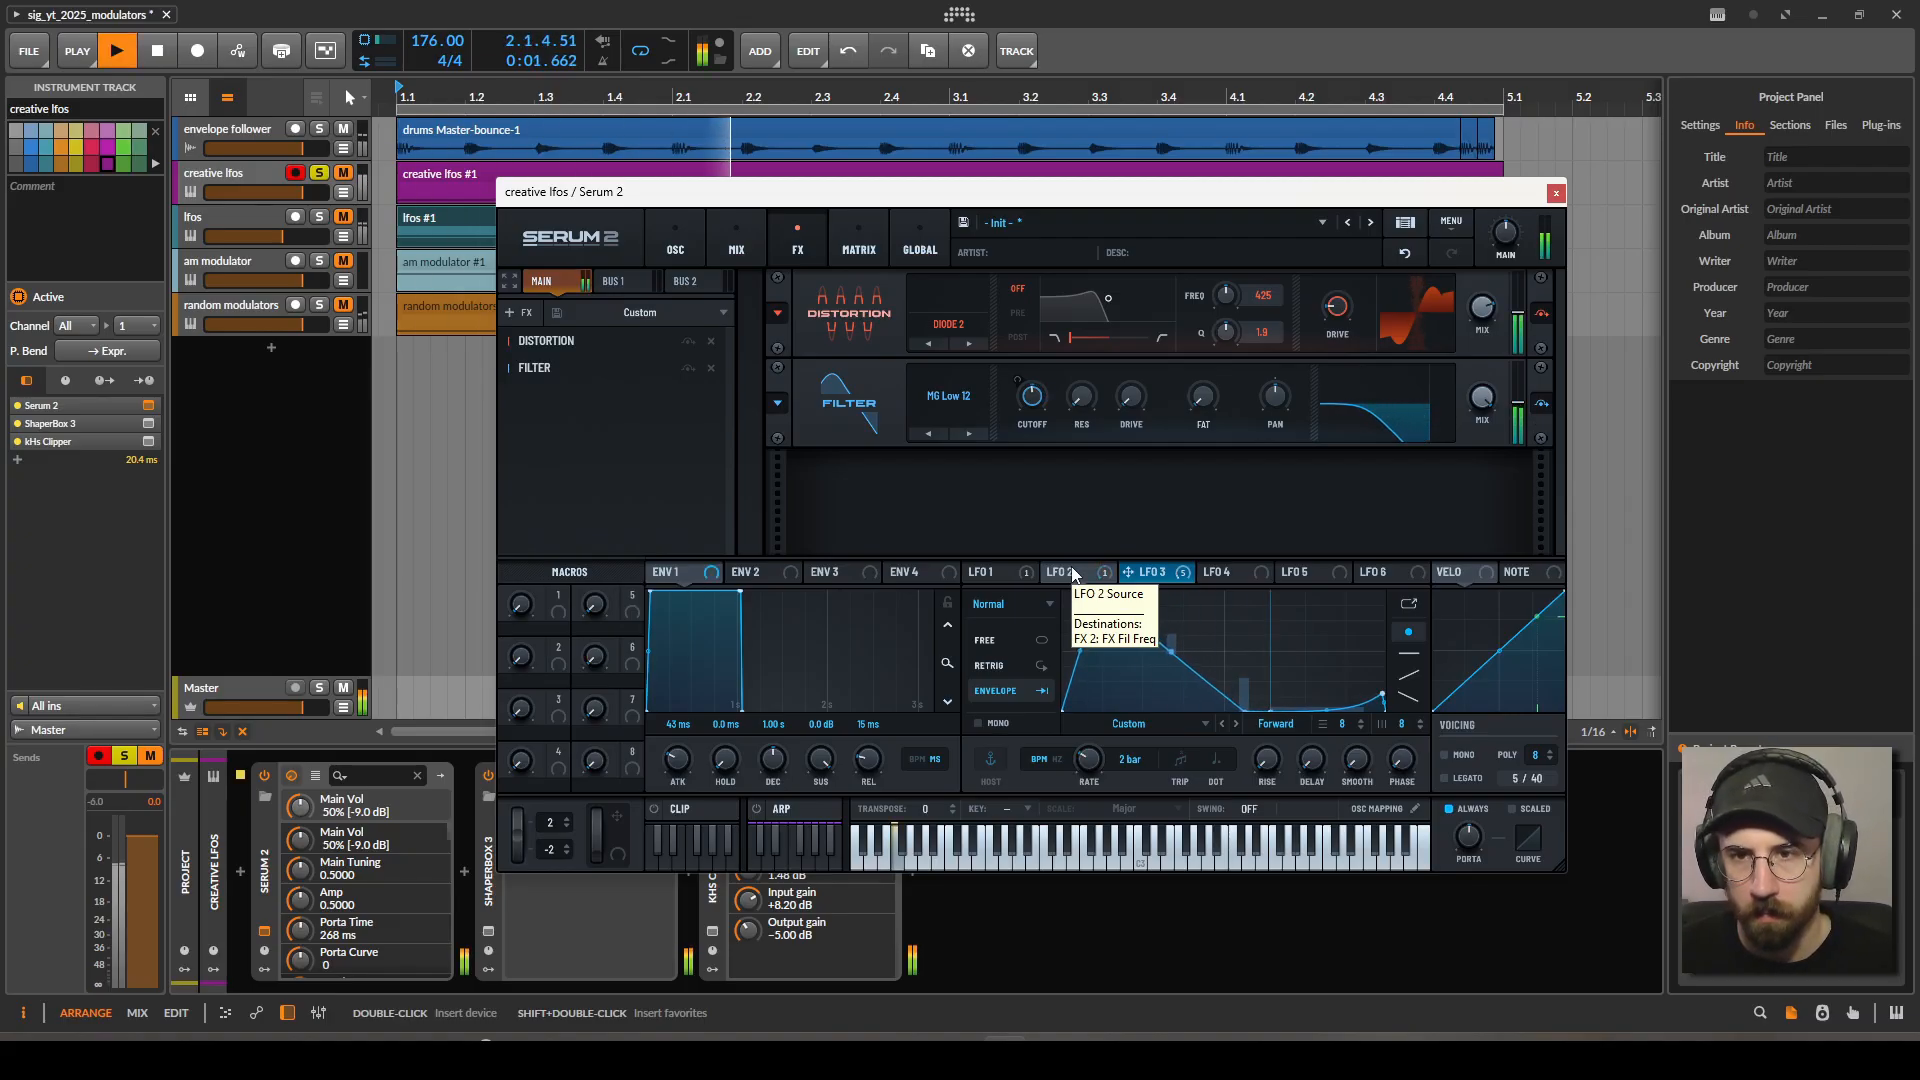
{"action": "left_click", "coordinate": [1072, 573]}
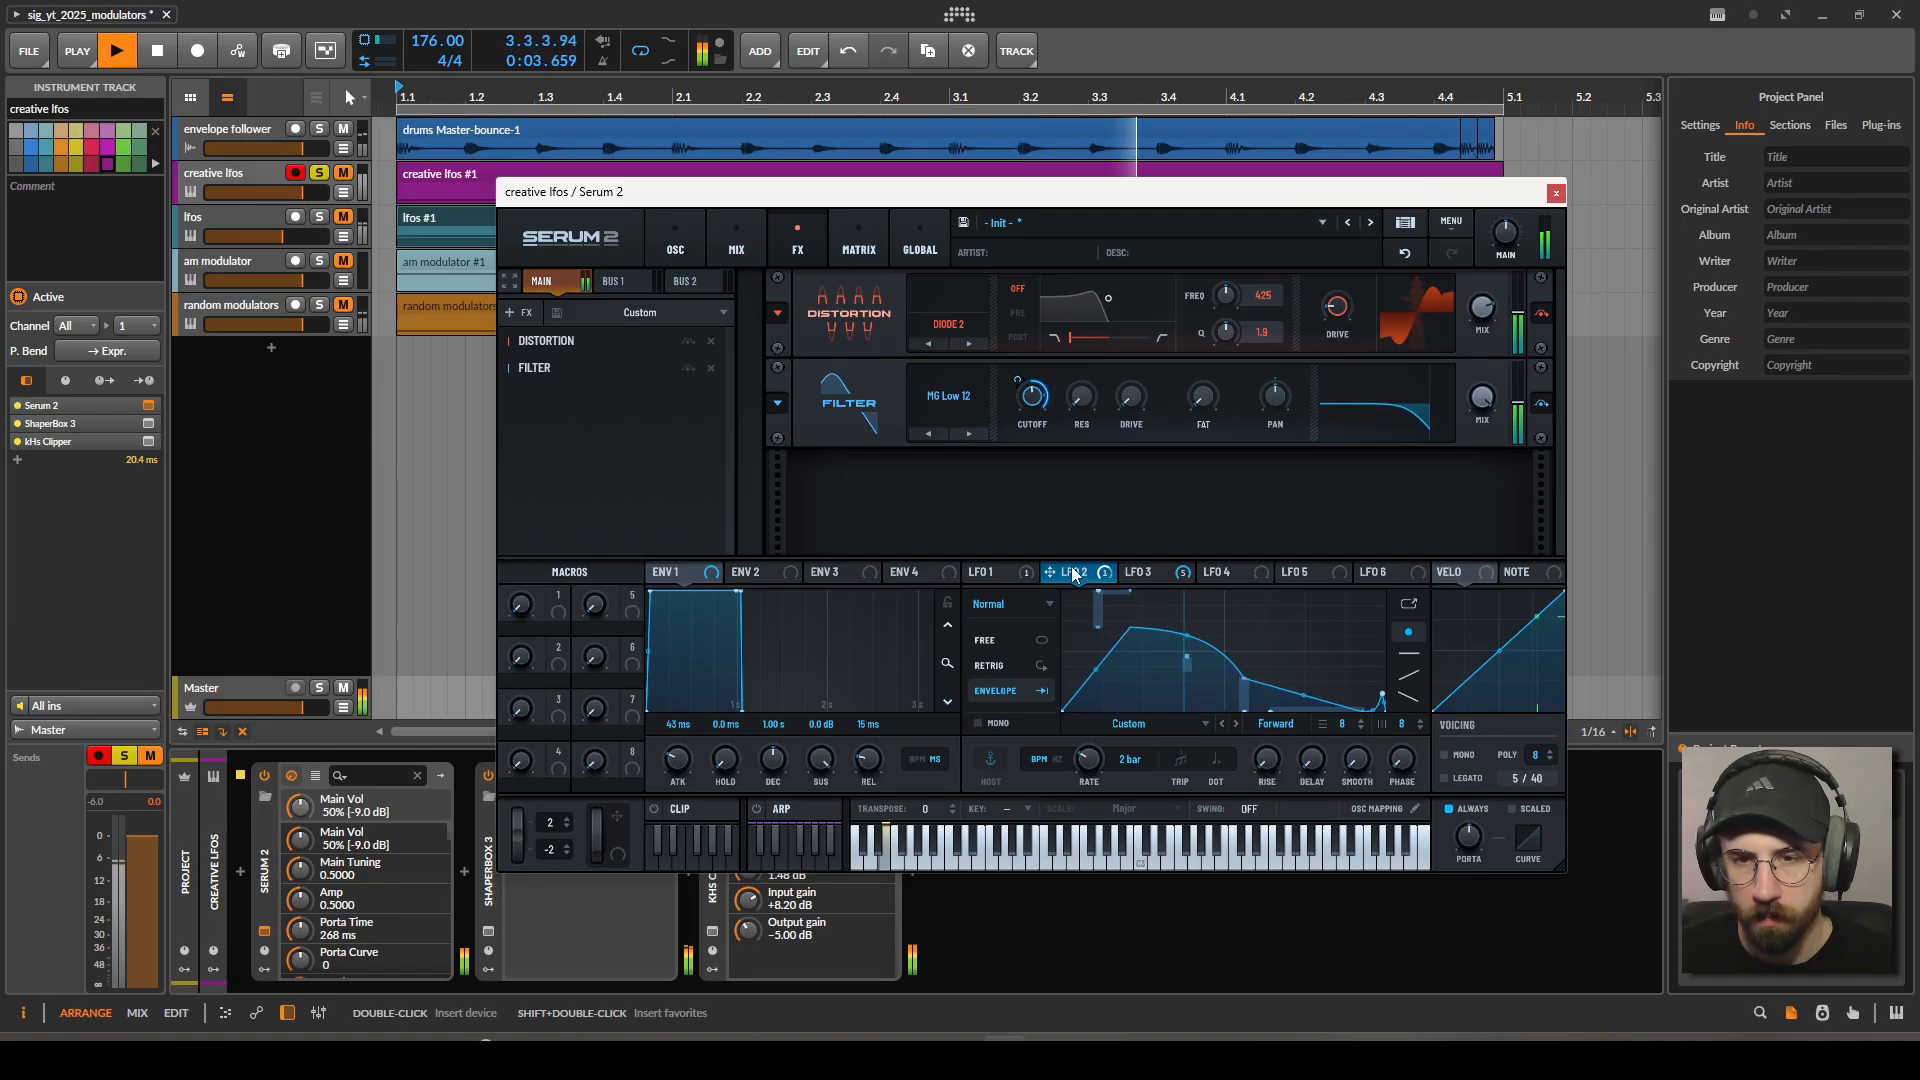
{"action": "left_click", "coordinate": [1152, 574]}
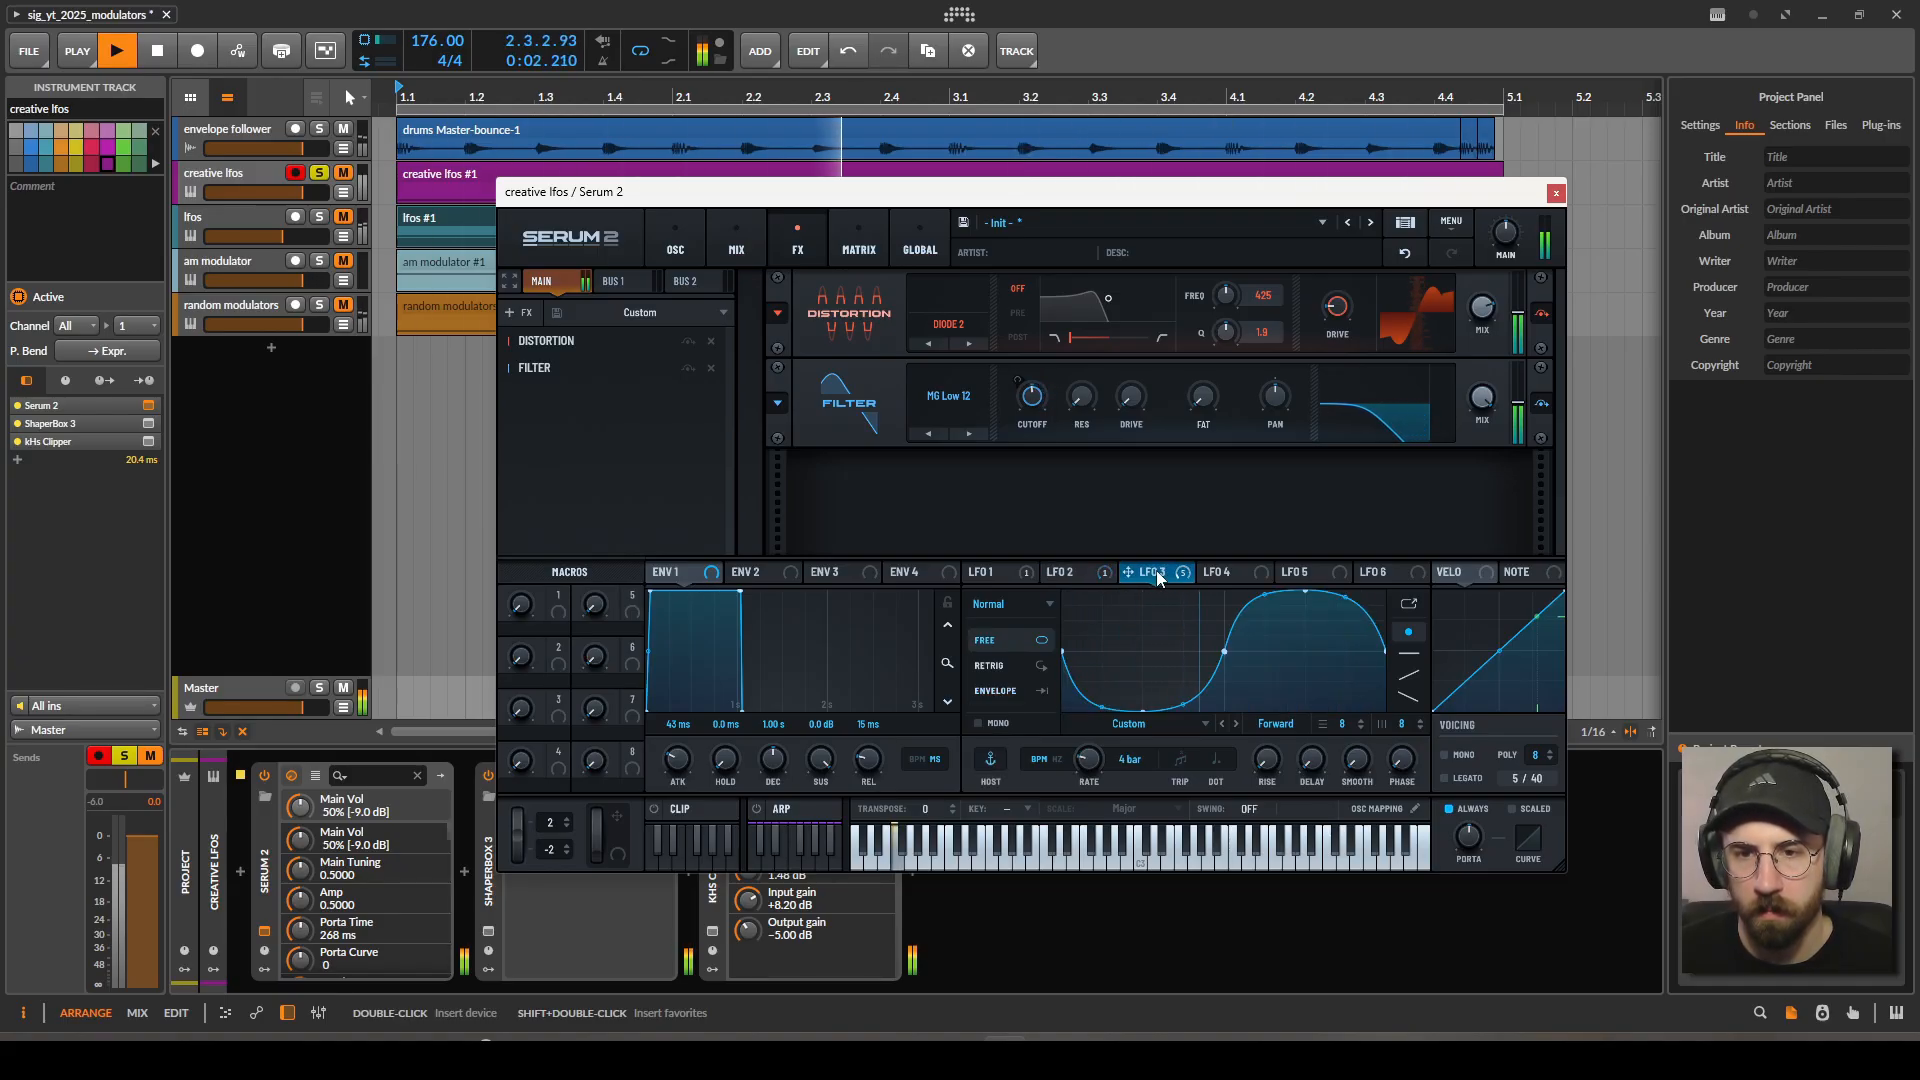
{"action": "key", "text": "space"}
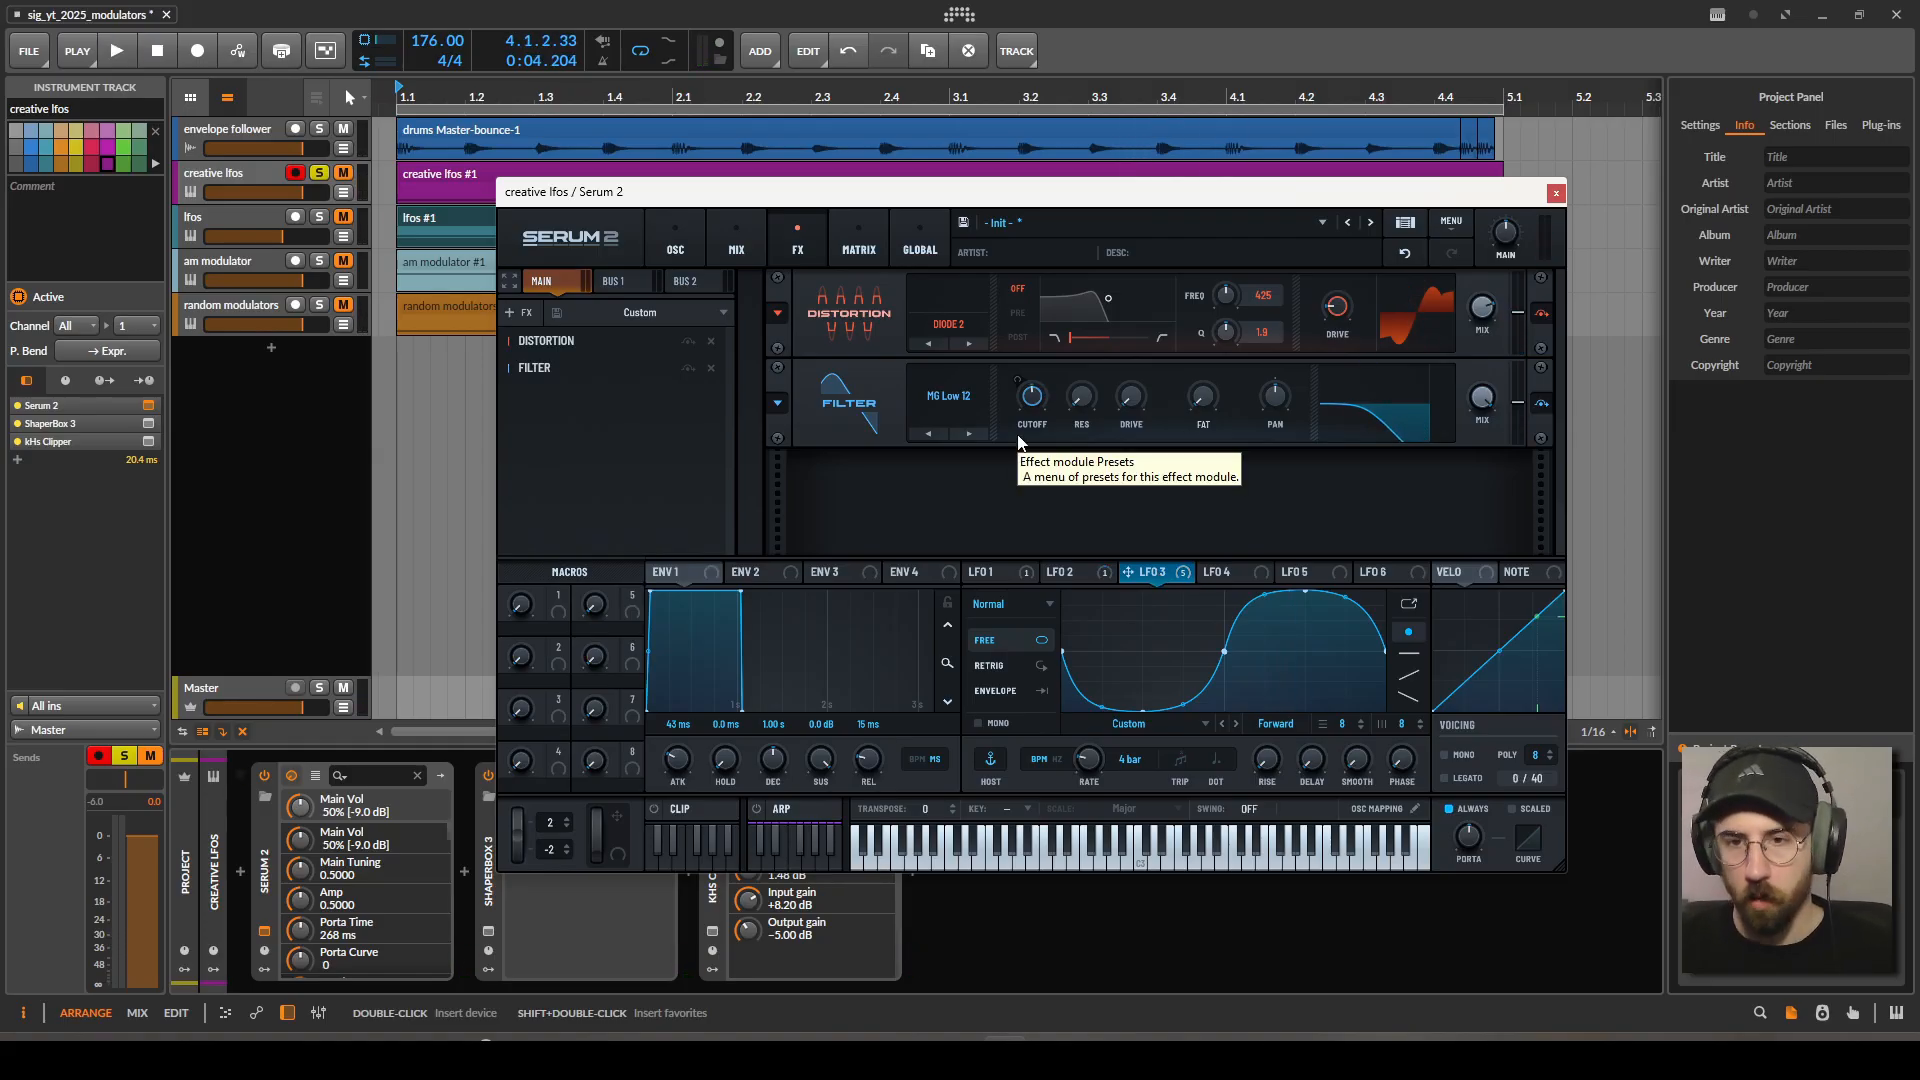
Close the creative lfos Serum window, solo the lfos track and open its Serum 2 window.
{"action": "left_click", "coordinate": [1555, 193]}
{"action": "left_click", "coordinate": [319, 217]}
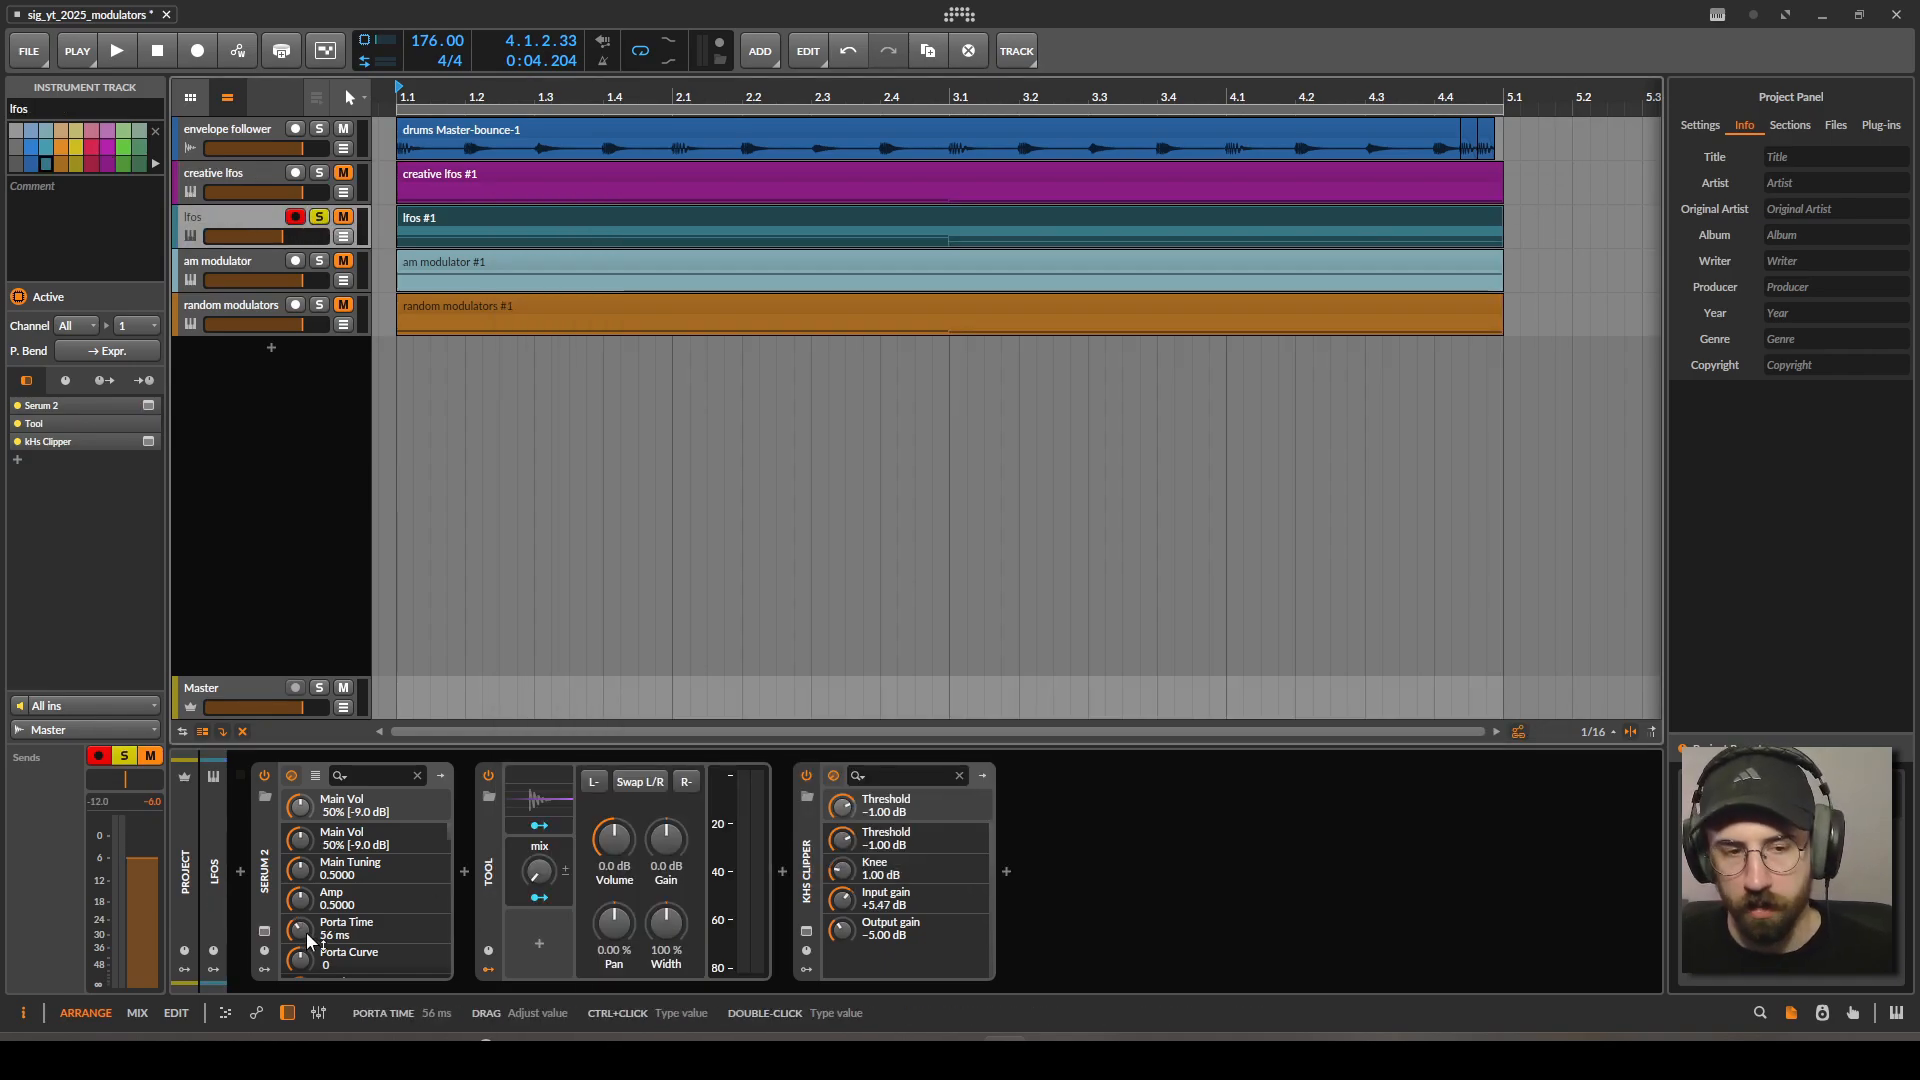
{"action": "left_click", "coordinate": [264, 931]}
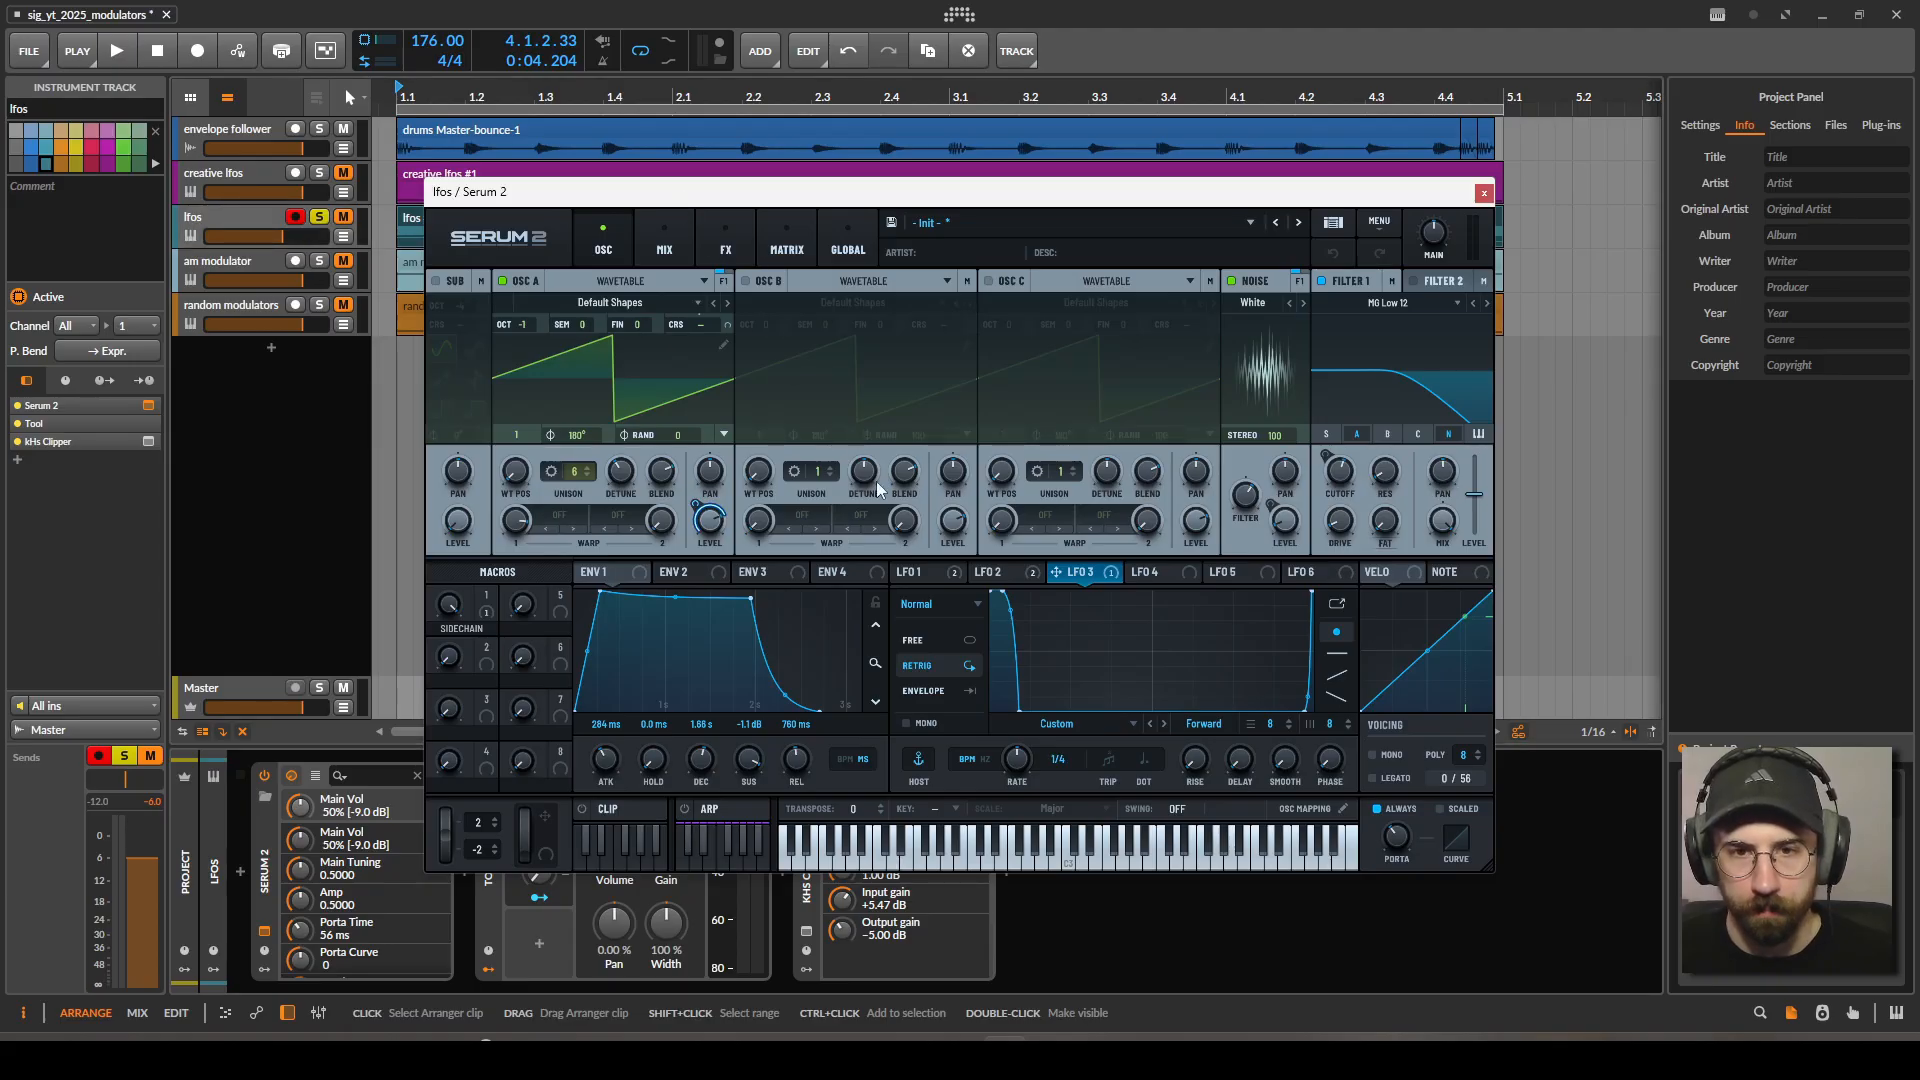
Examine LFO 1 and its destinations, focusing on its modulation of oscillator A's coarse pitch.
{"action": "left_click", "coordinate": [958, 575]}
{"action": "right_click", "coordinate": [953, 578]}
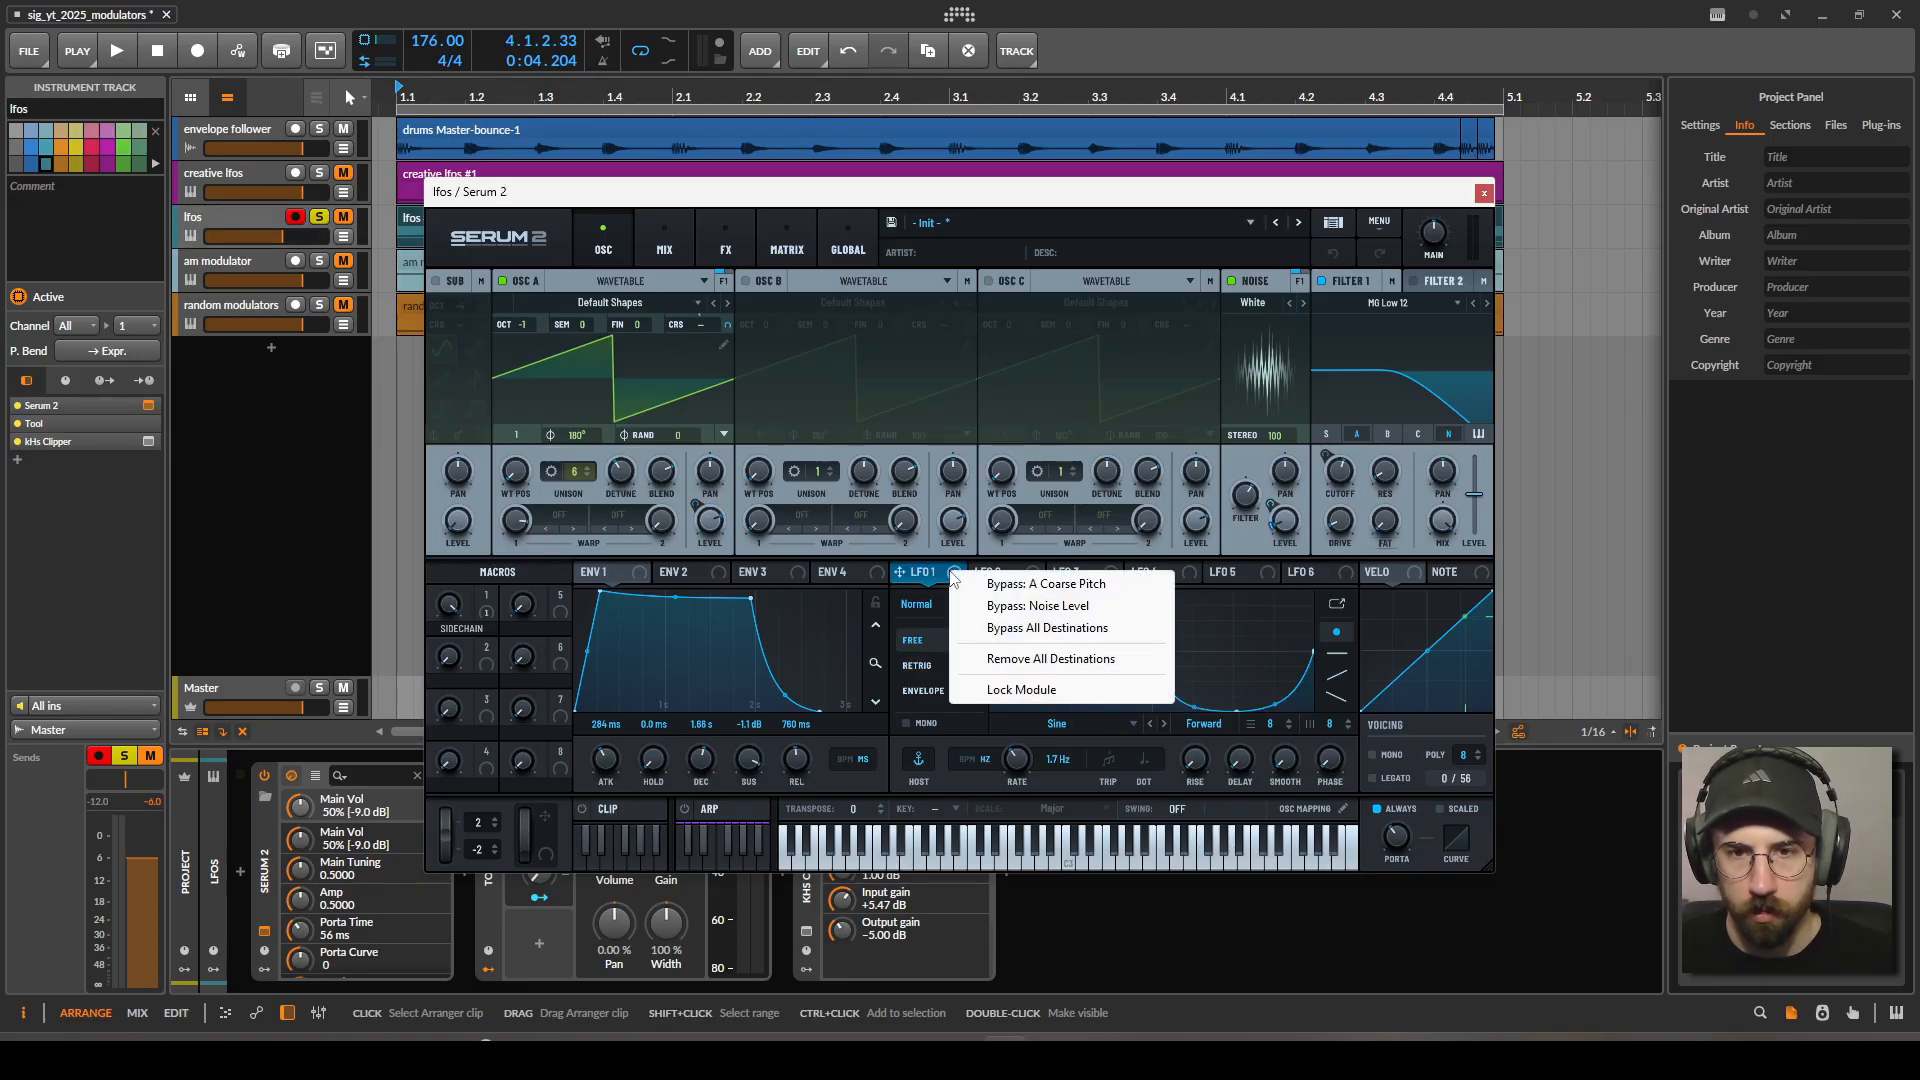
{"action": "left_click", "coordinate": [942, 576]}
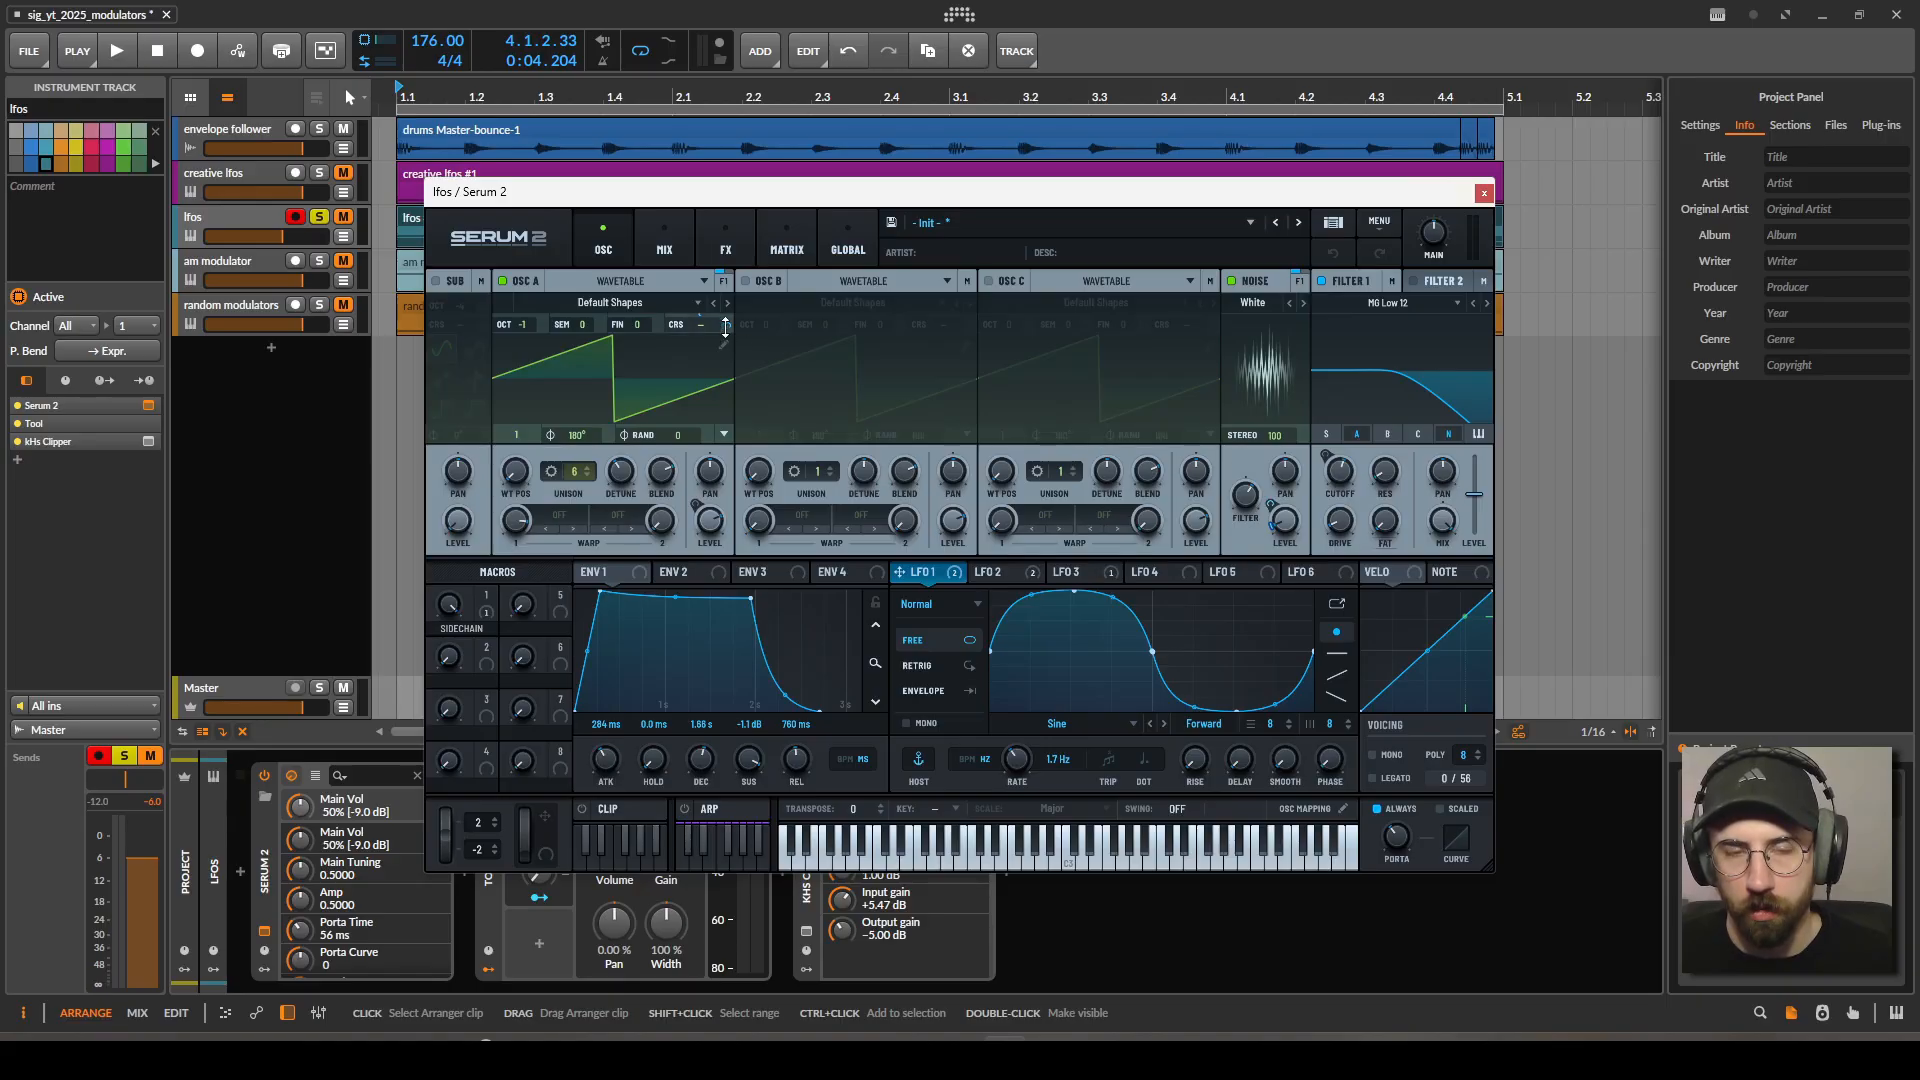
{"action": "mouse_move", "coordinate": [721, 327]}
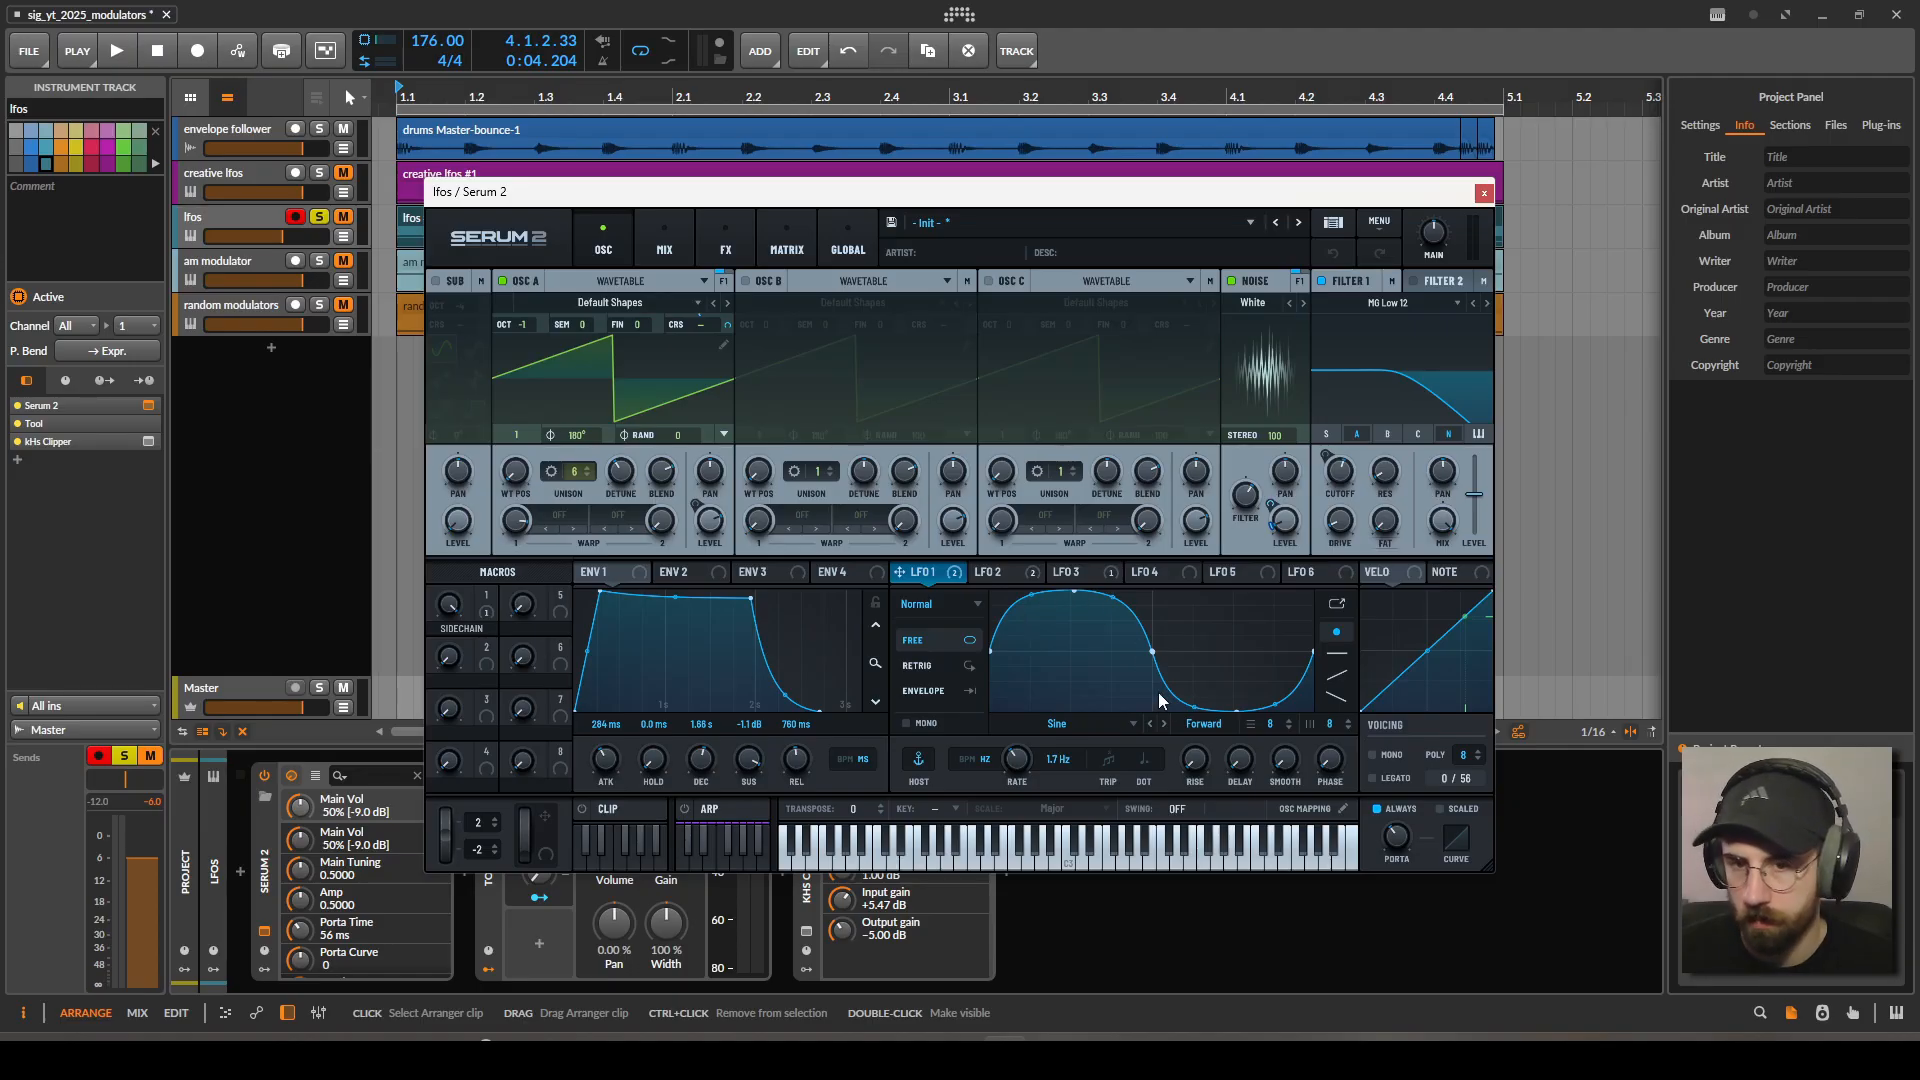
Switch LFO 1's rate to BPM sync and back to Hz, and check its modulation amount on oscillator A's coarse pitch.
{"action": "left_click", "coordinate": [968, 760]}
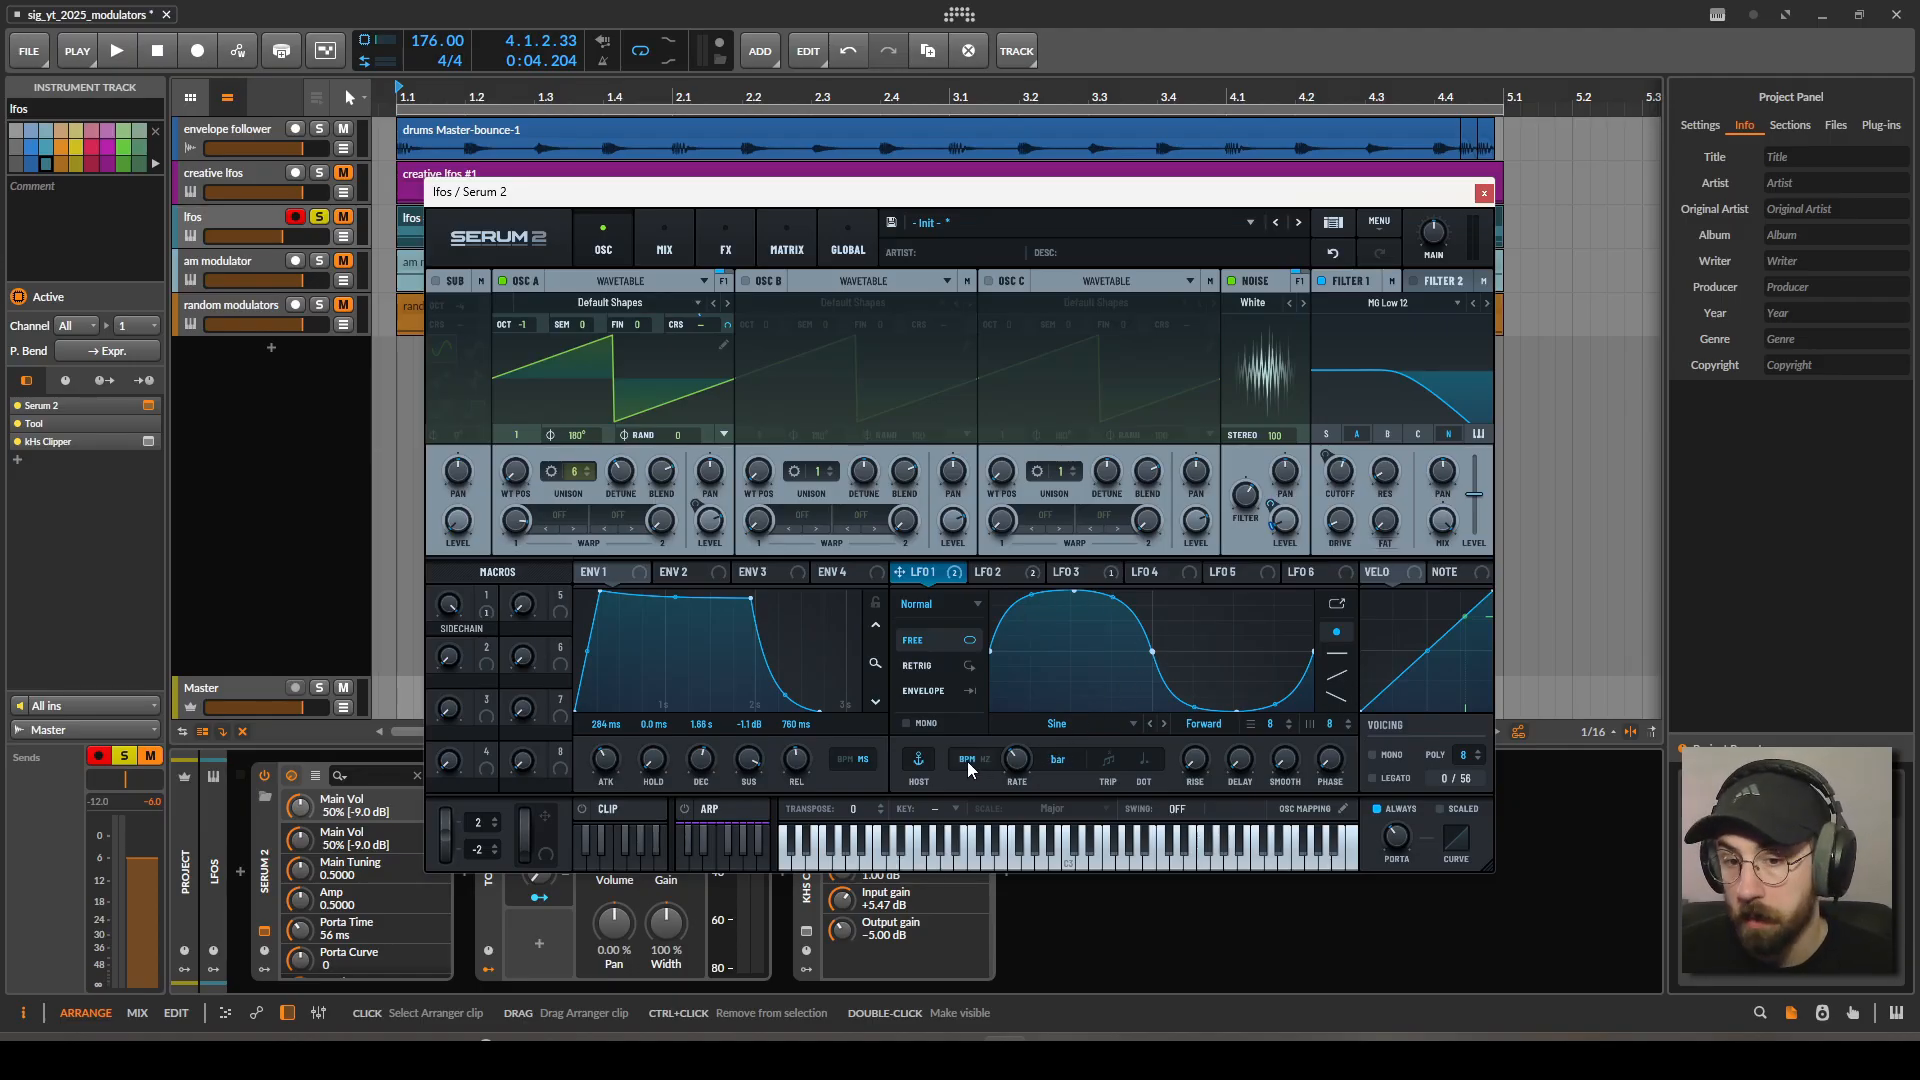
{"action": "left_click", "coordinate": [987, 764]}
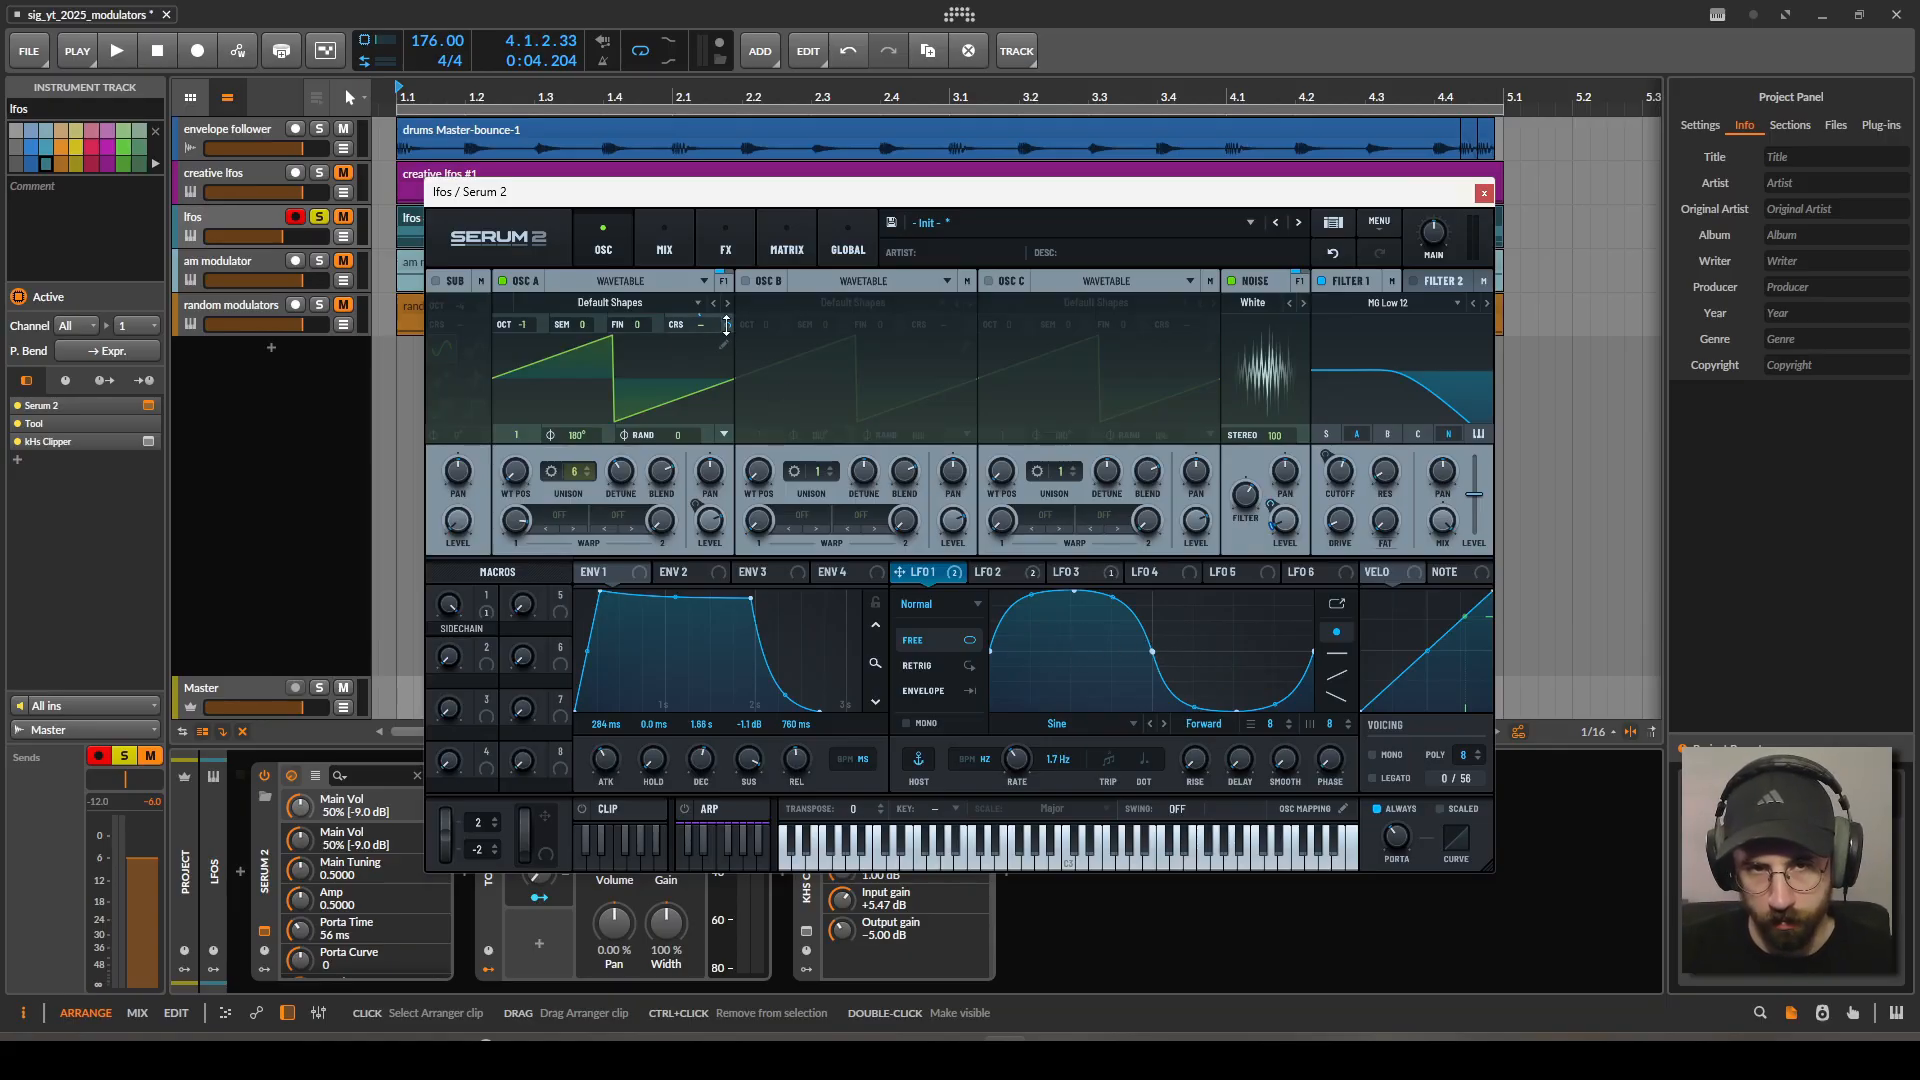
{"action": "left_click_drag", "start_coordinate": [727, 325], "coordinate": [727, 325]}
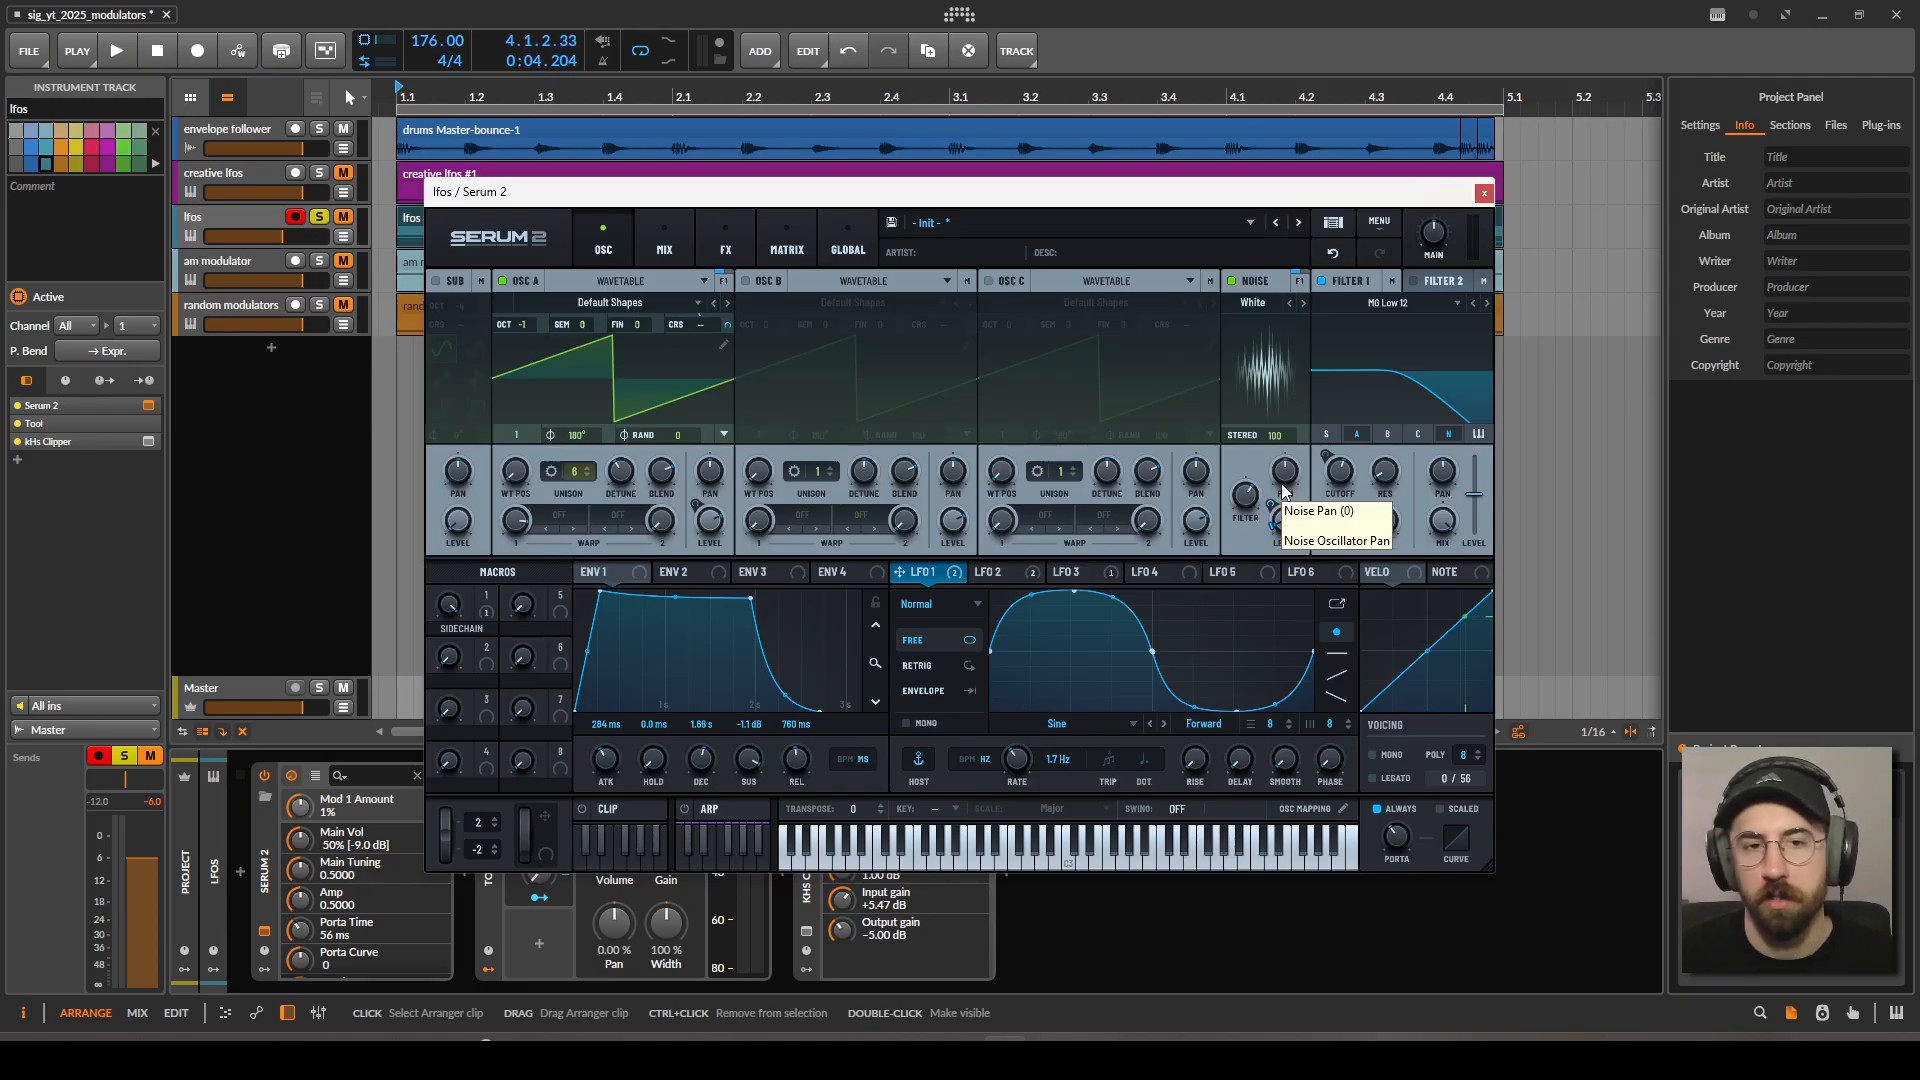
Show LFO 2 with its filter cutoff modulation and start playback of the soloed lfos track.
{"action": "left_click", "coordinate": [990, 574]}
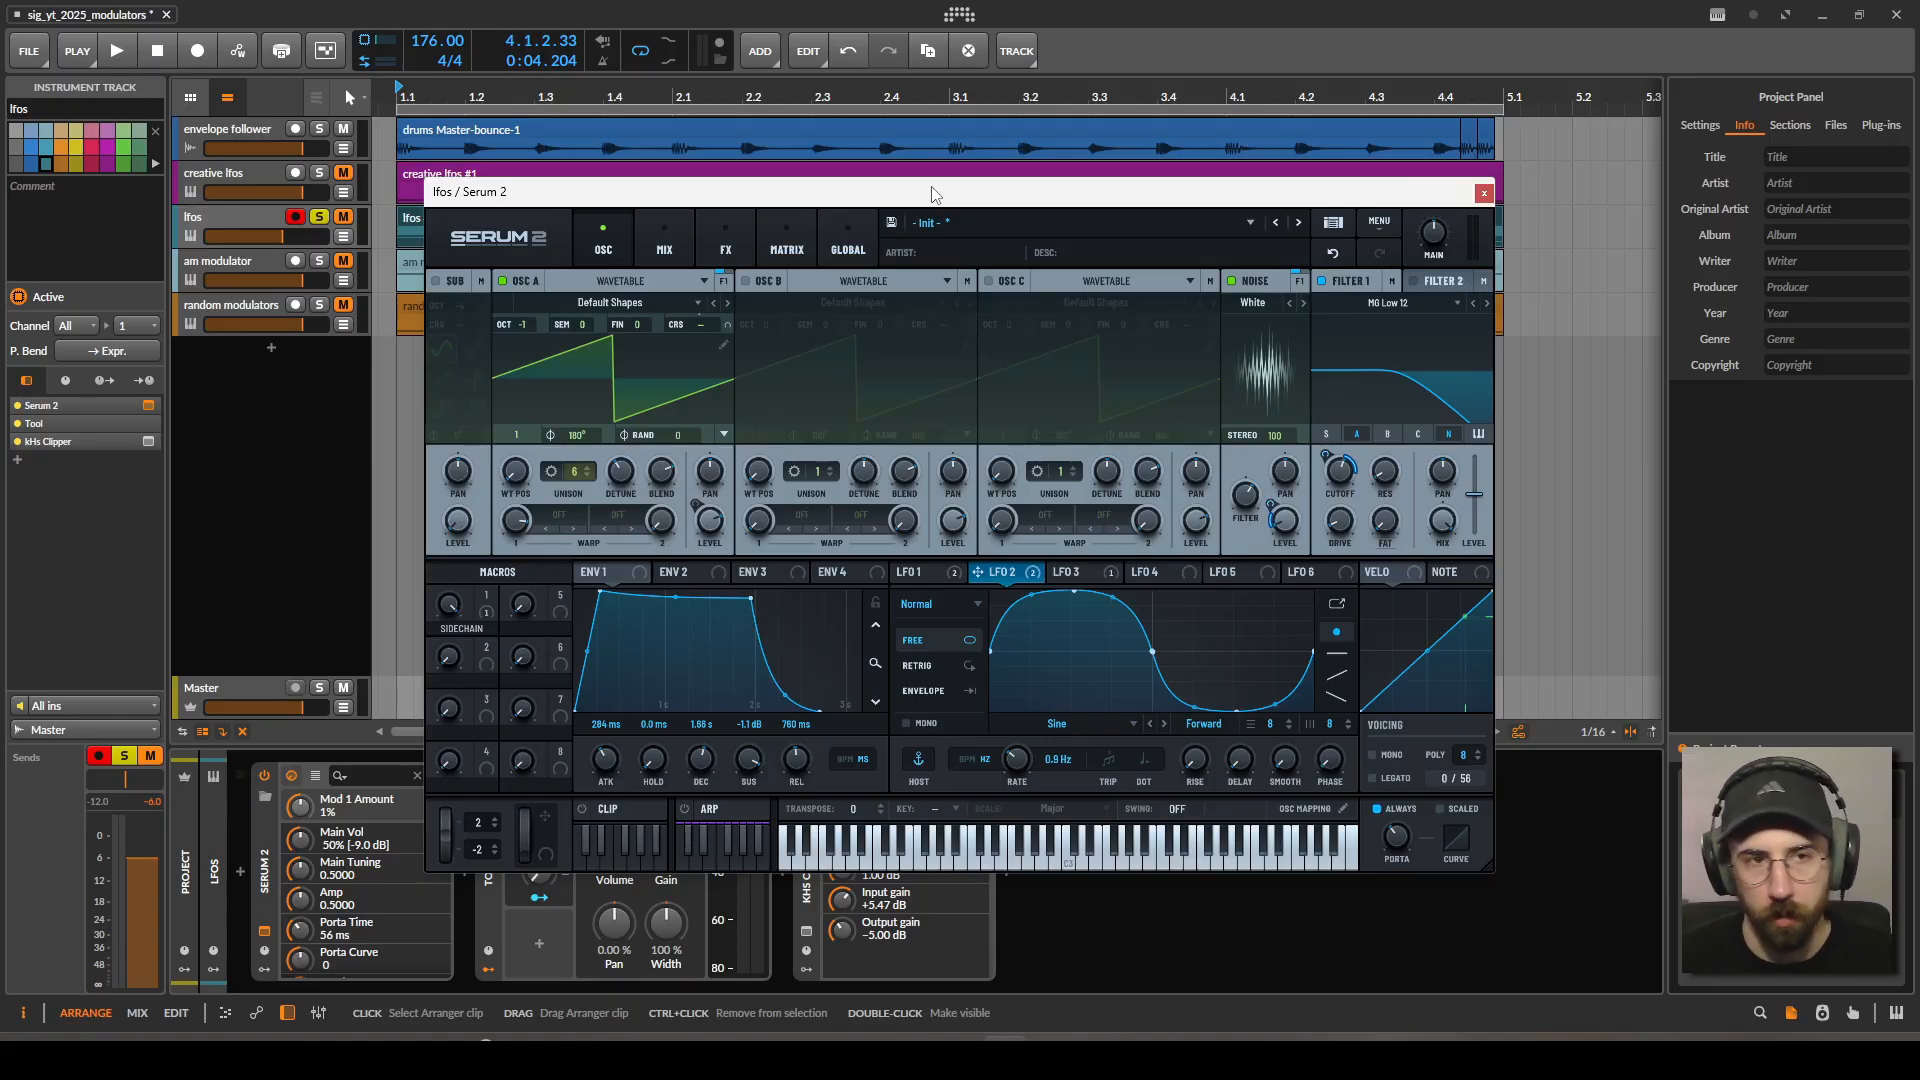
{"action": "key", "text": "space"}
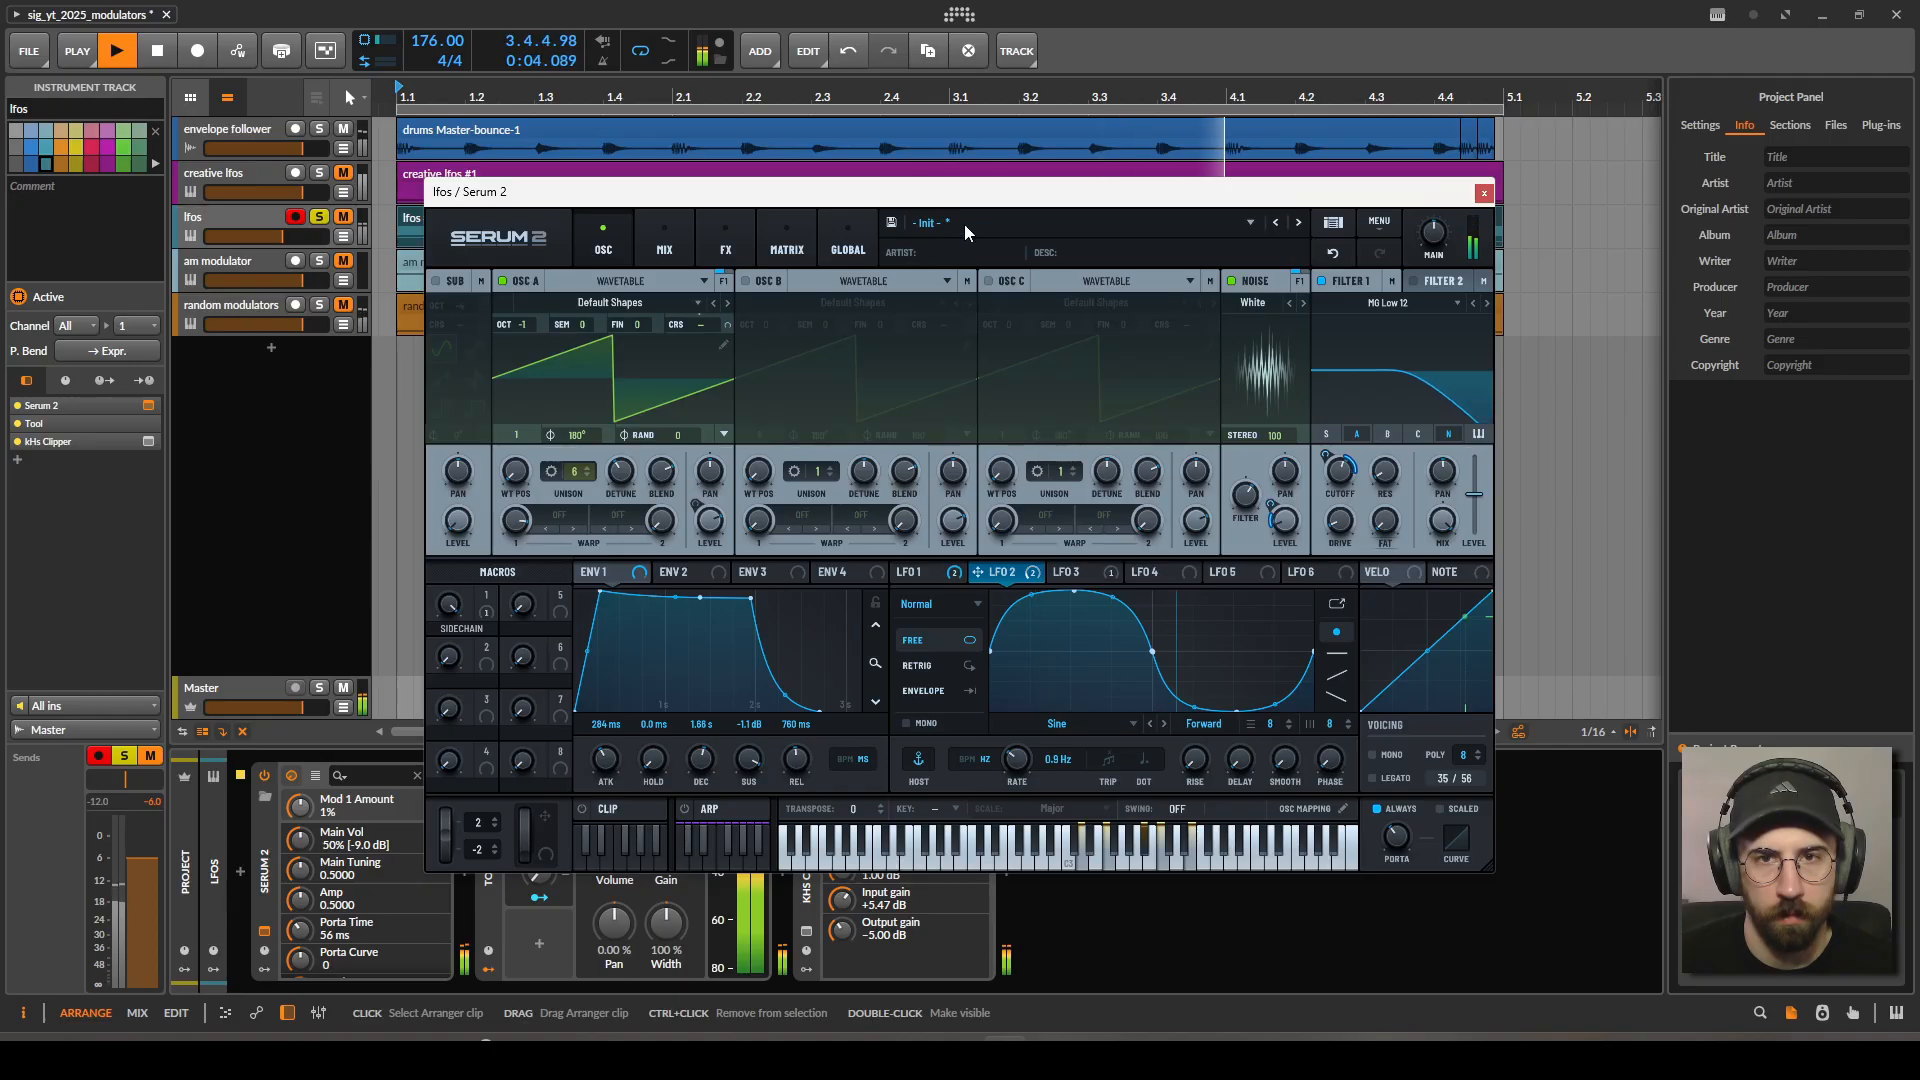
Audition the lfos track with its Tool device deactivated, reopening the track's Serum 2 window for playback.
{"action": "key", "text": "space"}
{"action": "left_click", "coordinate": [1485, 193]}
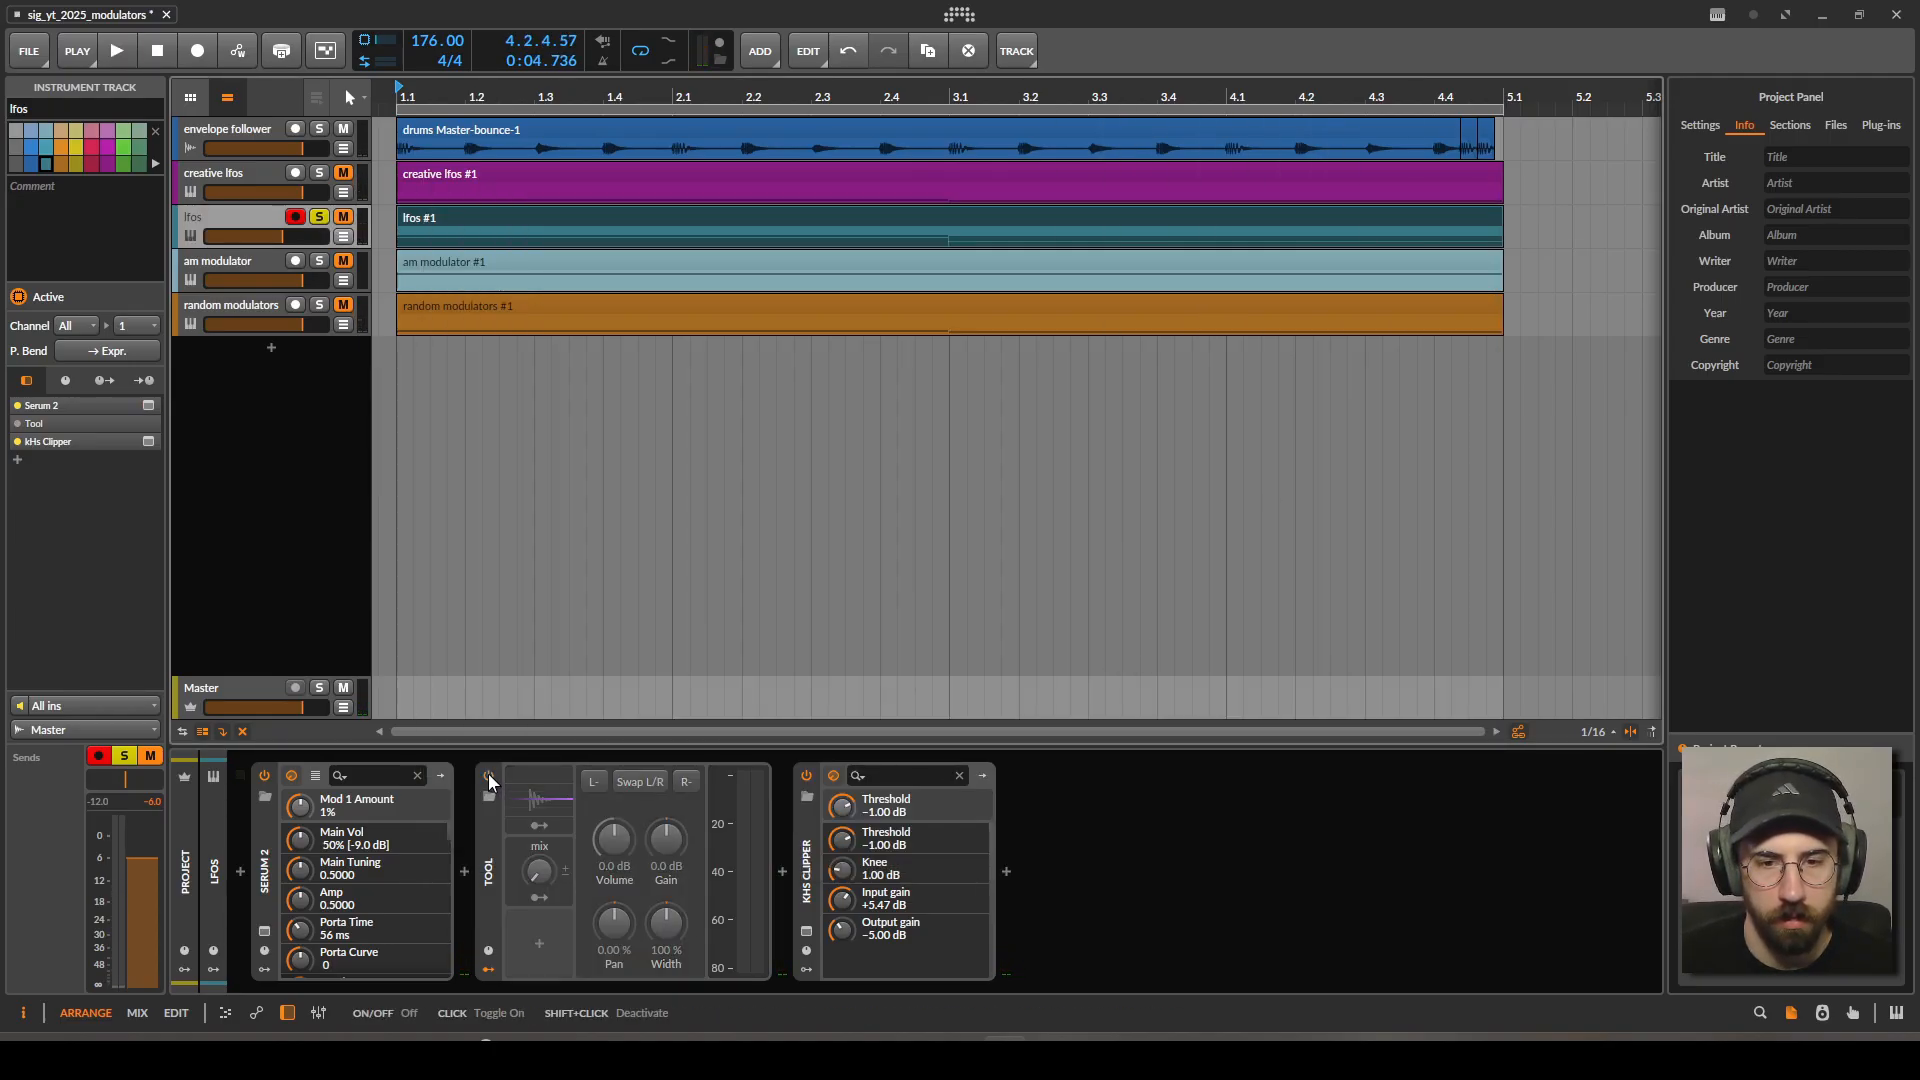
{"action": "left_click", "coordinate": [263, 930]}
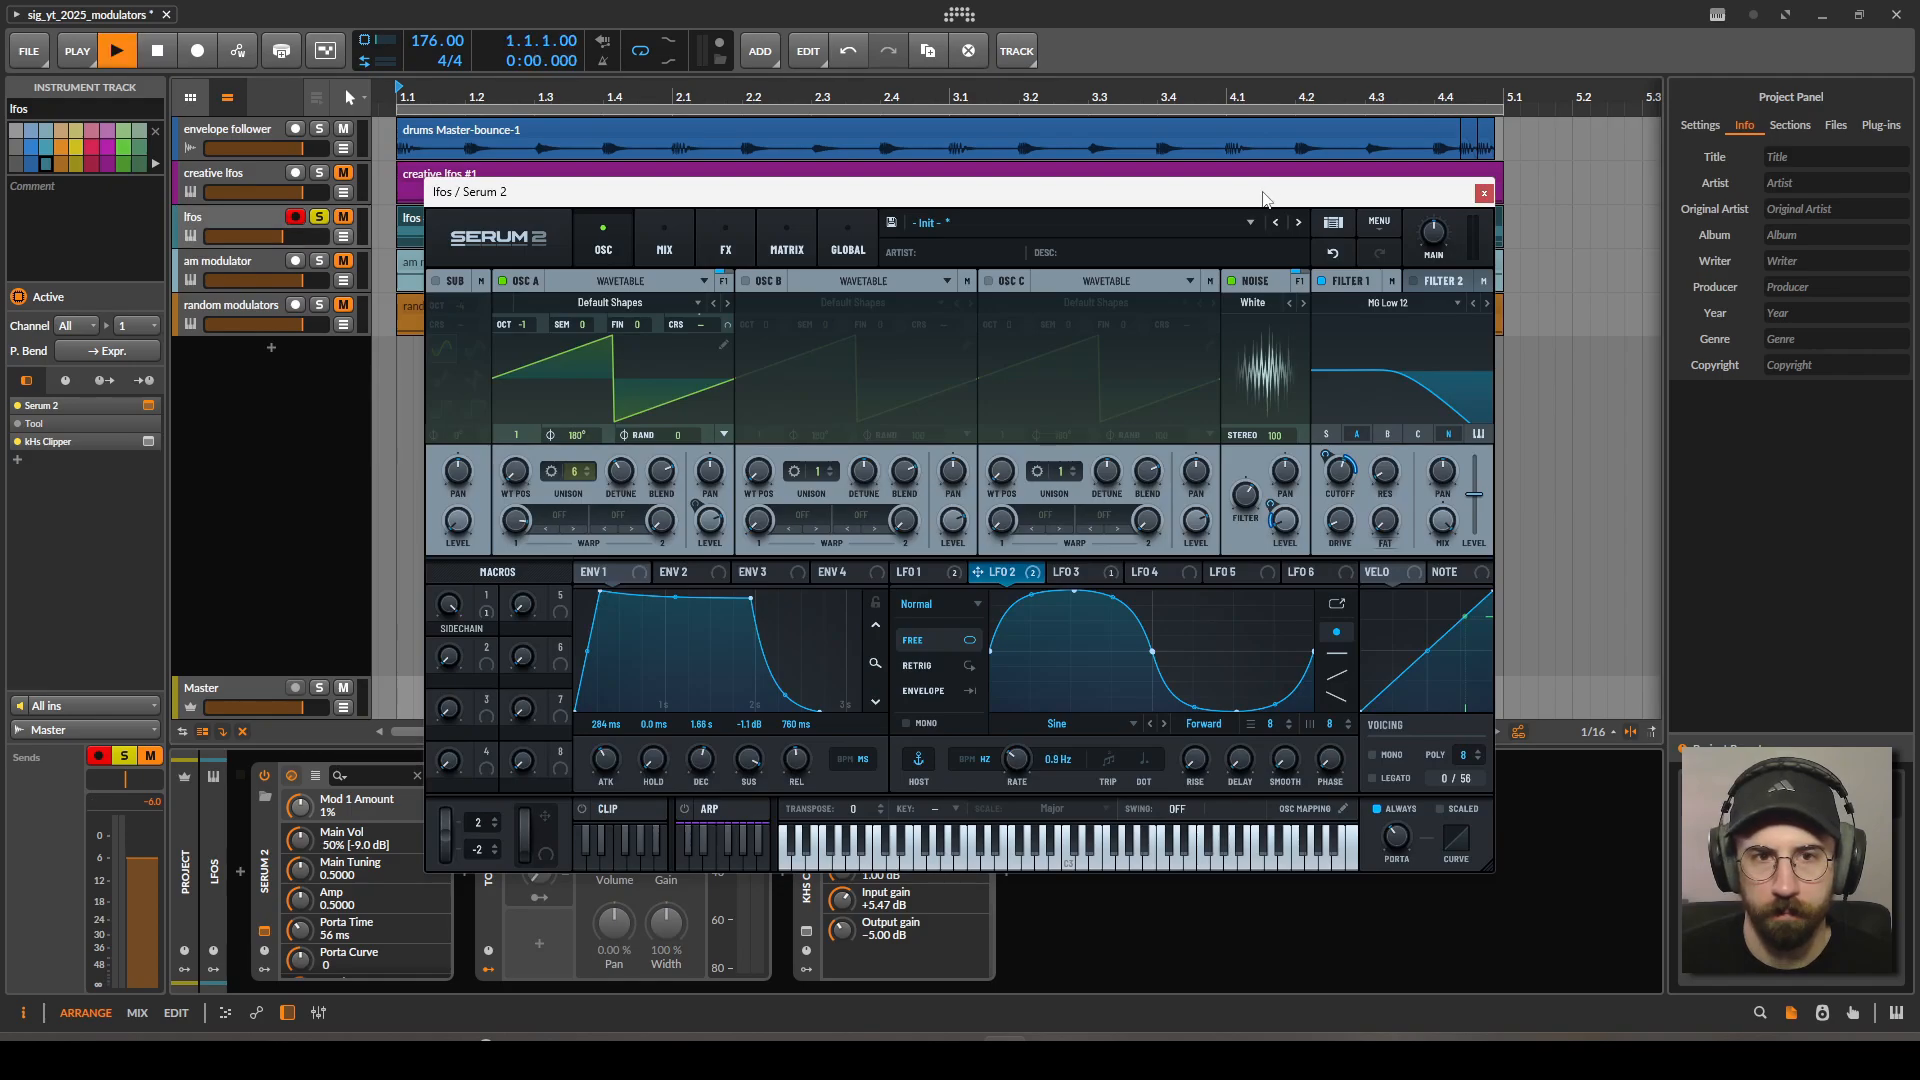
{"action": "key", "text": "space"}
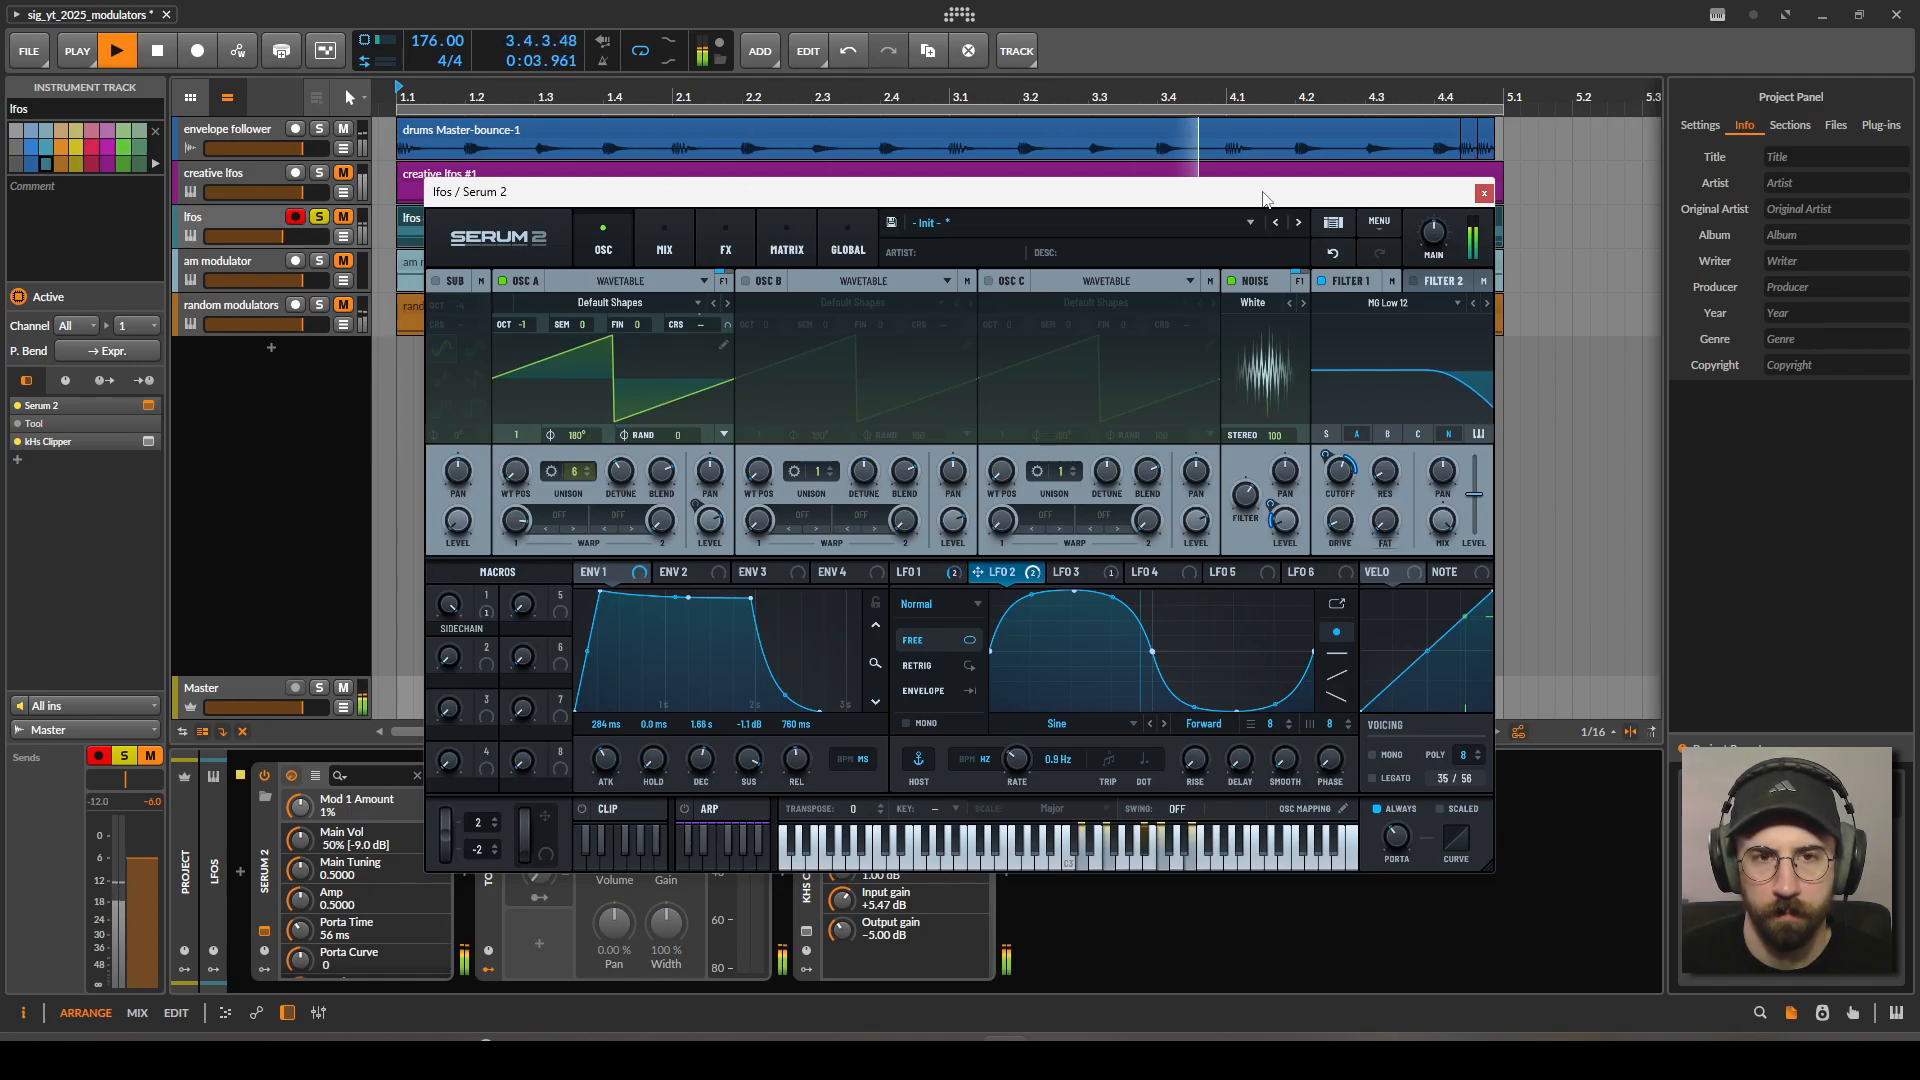
{"action": "key", "text": "space"}
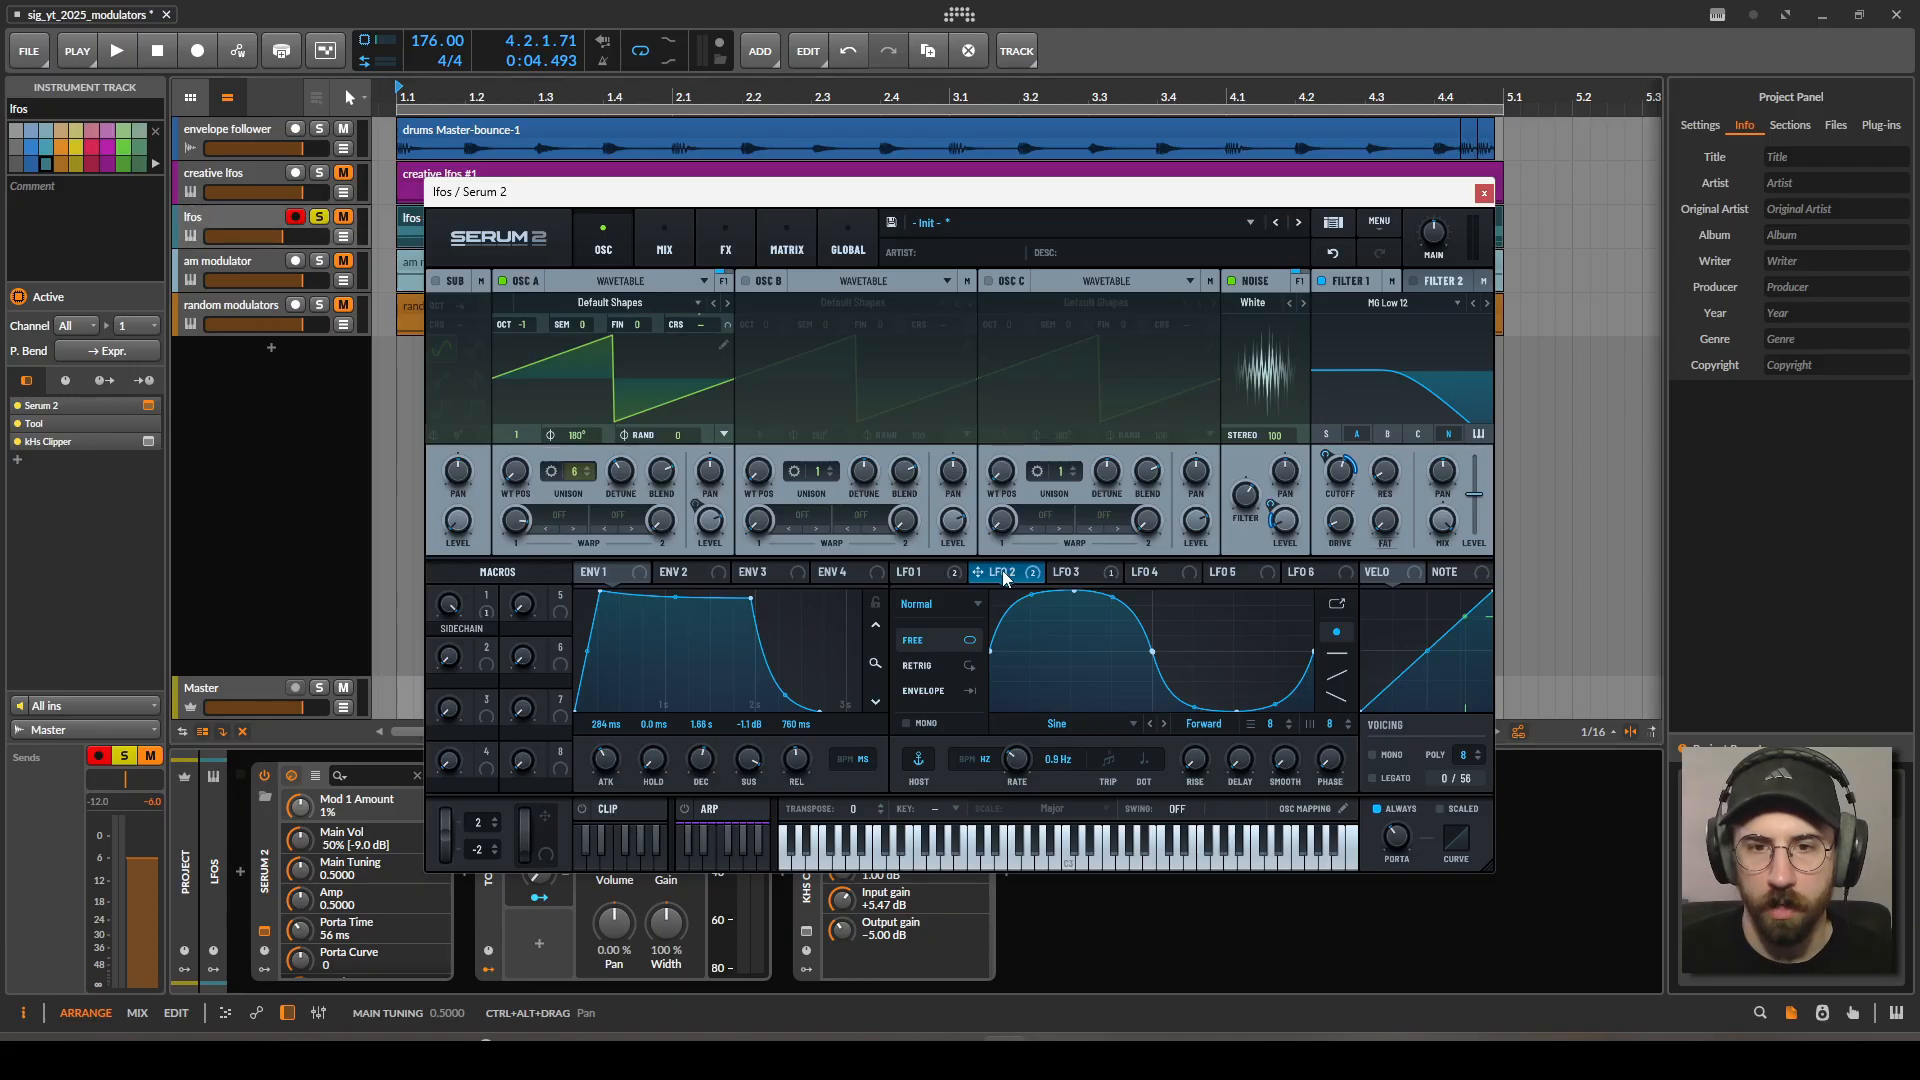
Compare LFO 1 with LFO 2 and check the list of LFO 2's modulation destinations.
{"action": "left_click", "coordinate": [945, 577]}
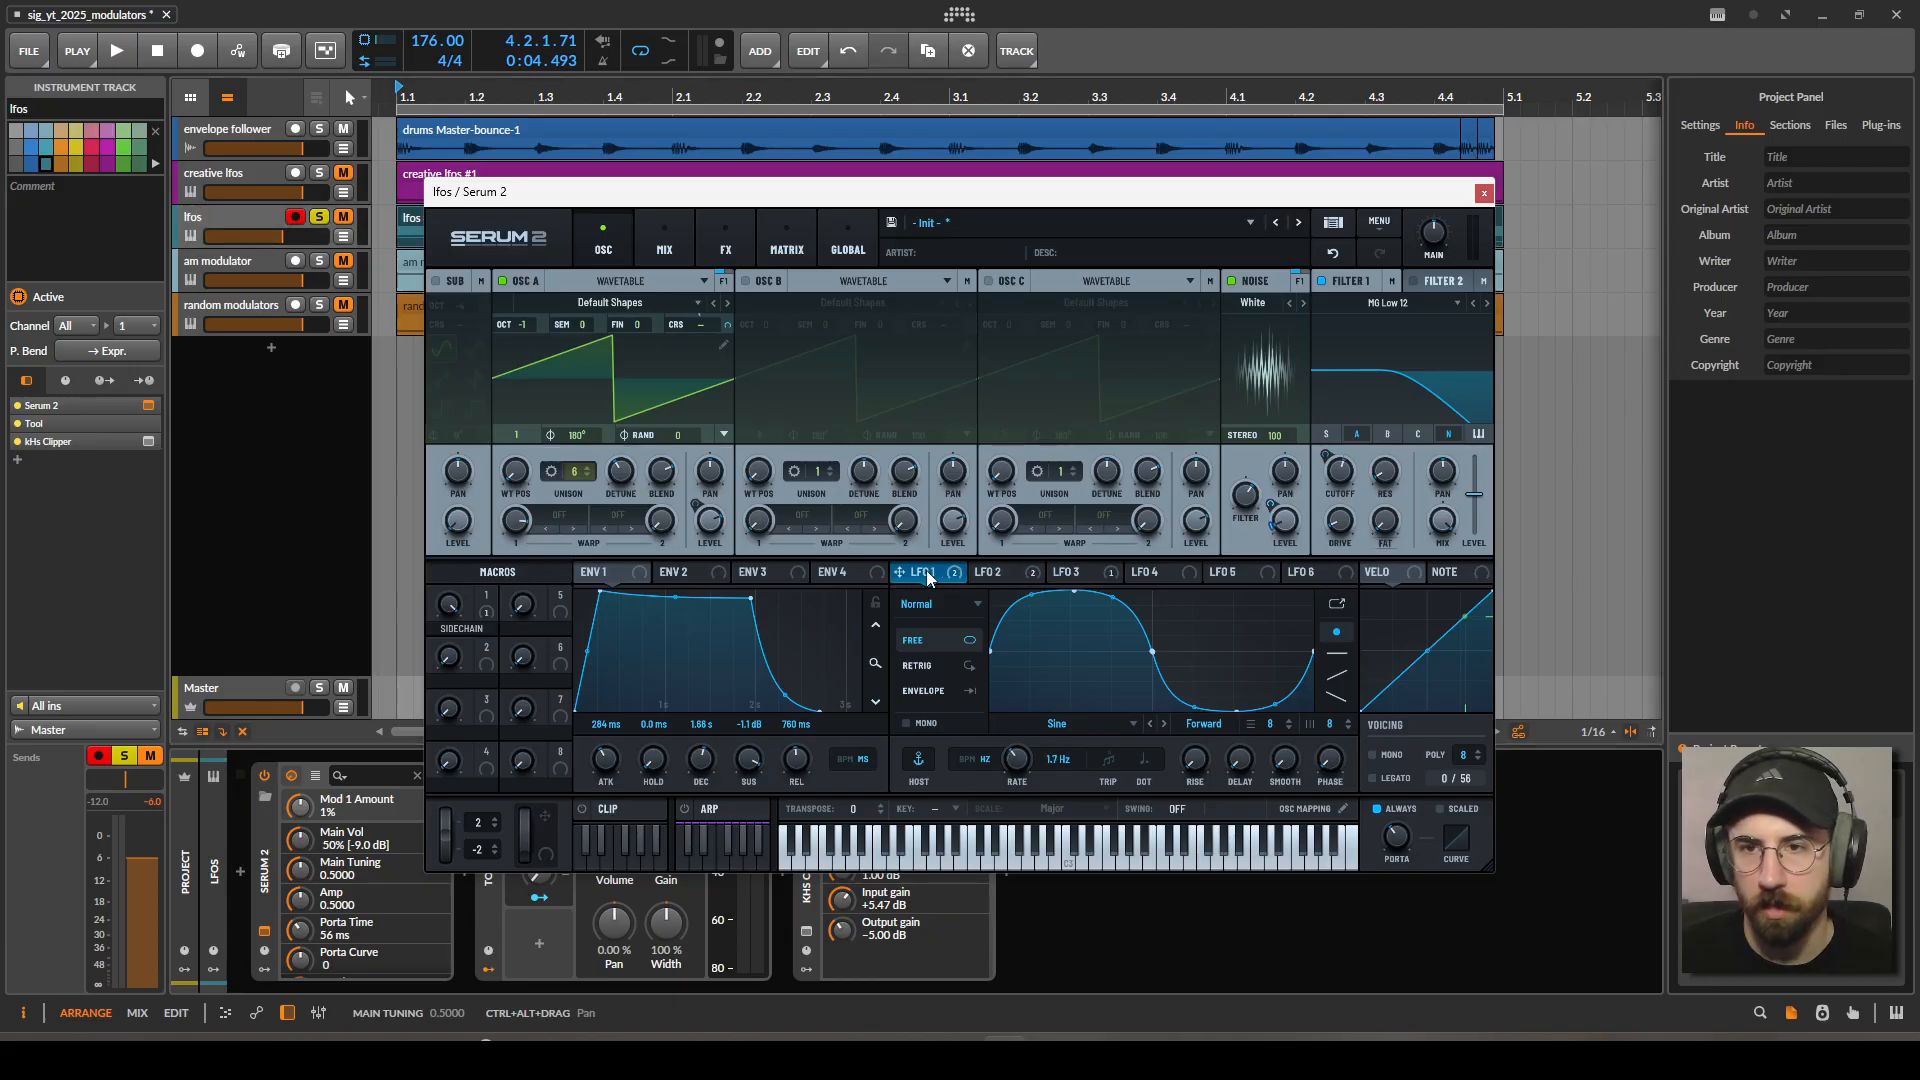
{"action": "right_click", "coordinate": [981, 574]}
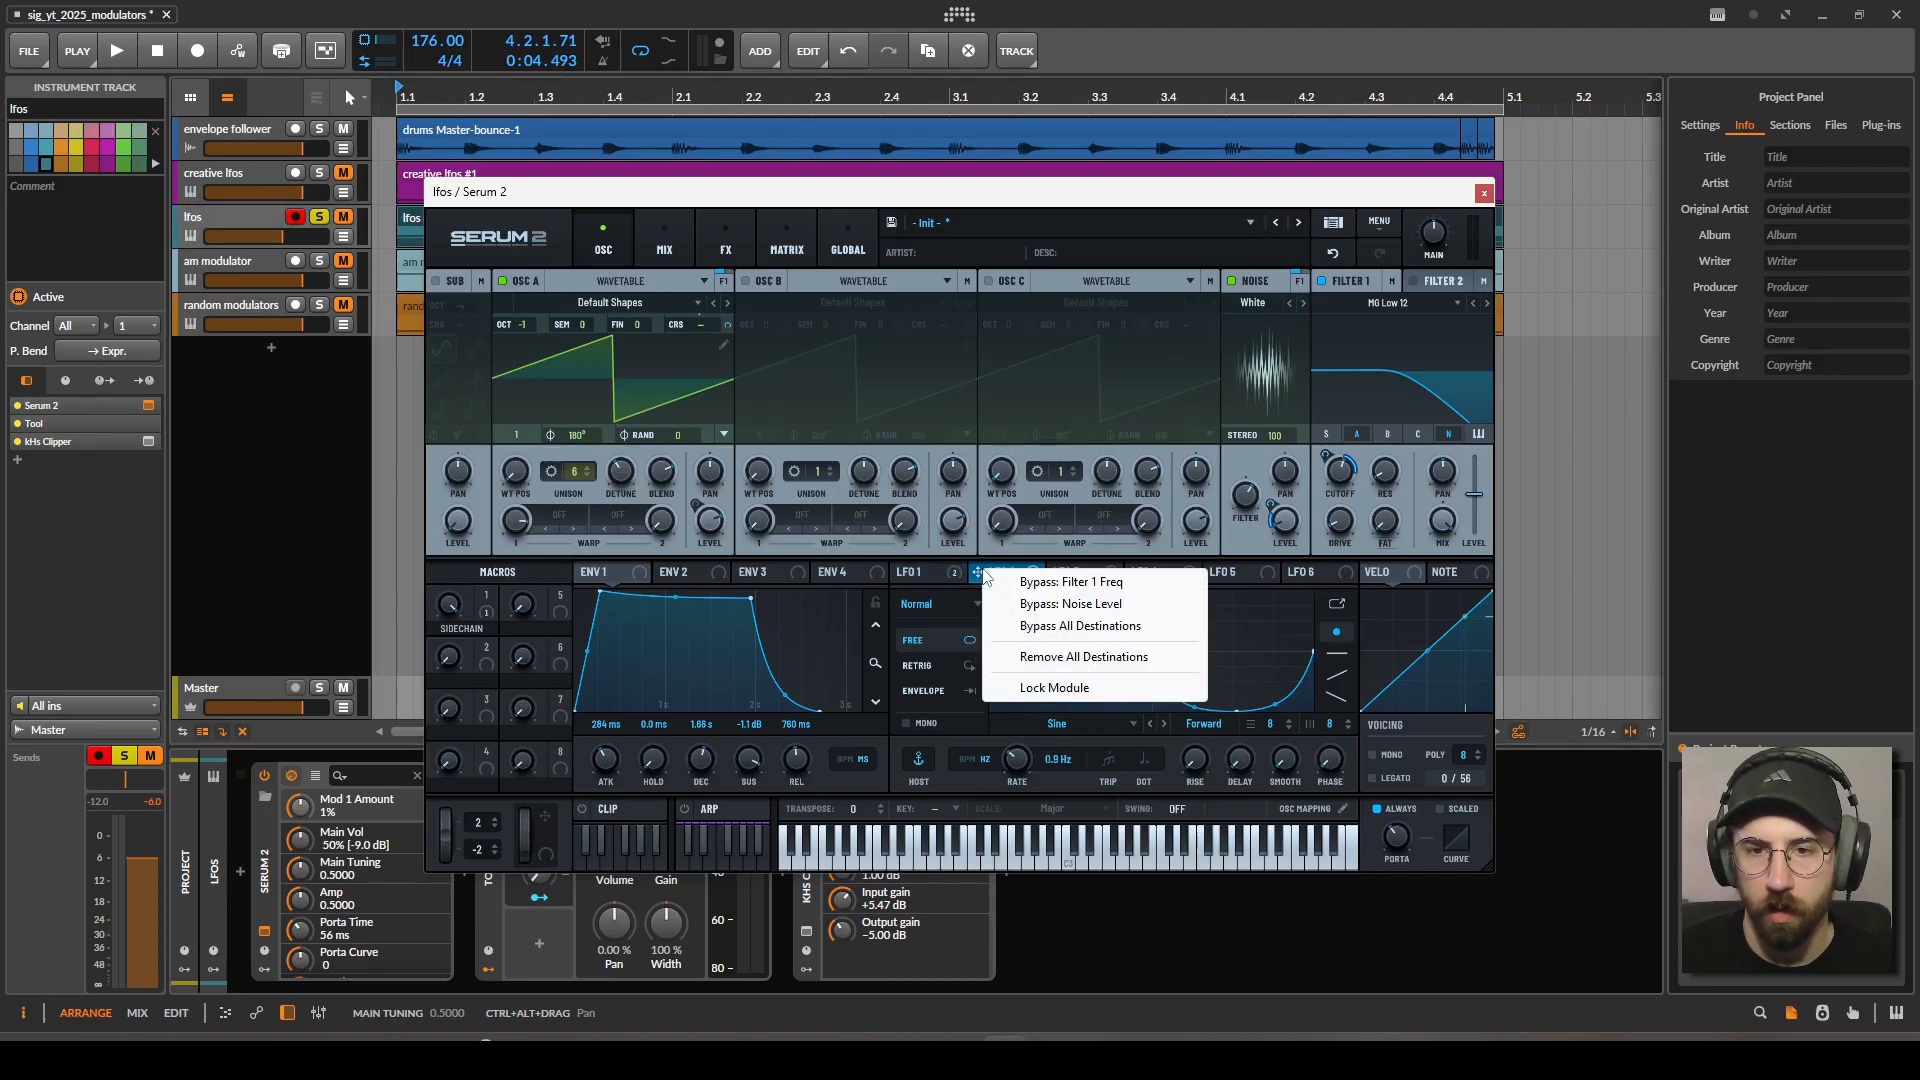
{"action": "left_click", "coordinate": [981, 573]}
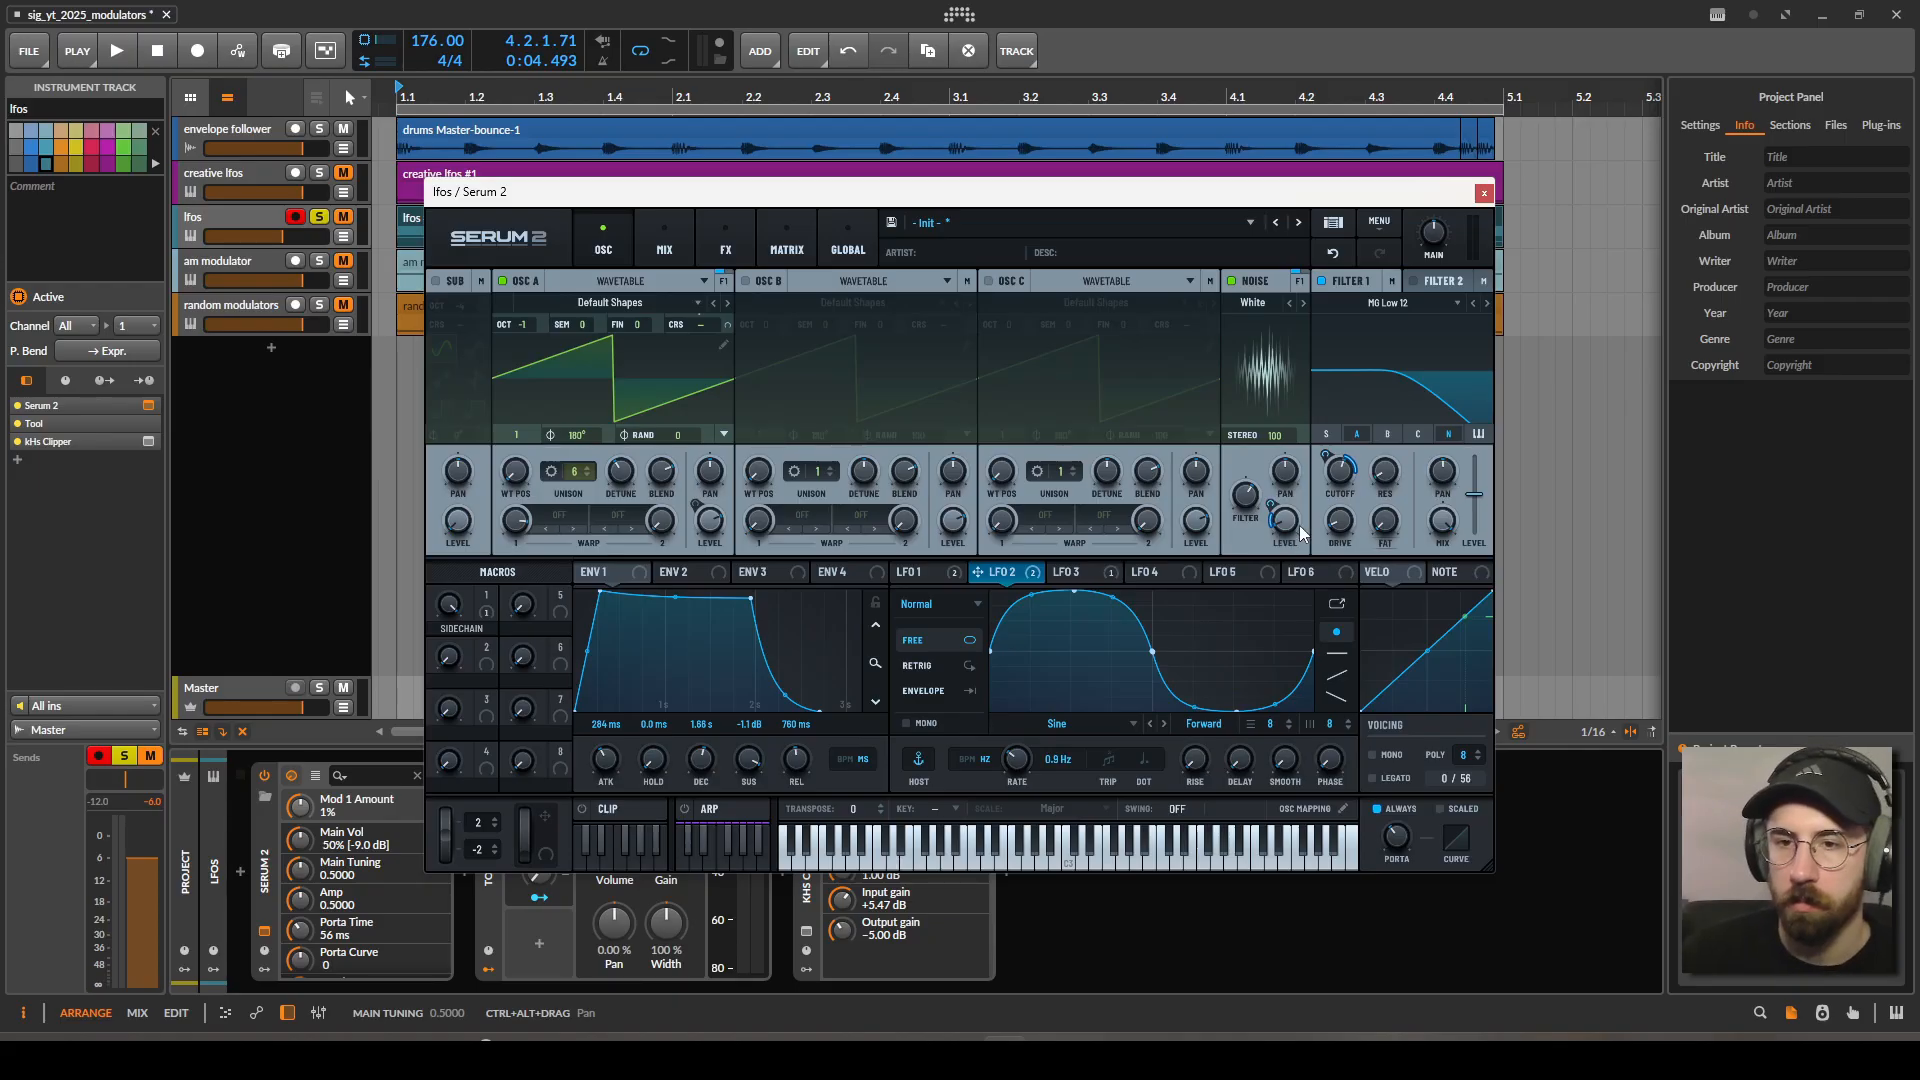
Review the synth's effects chain, including the equalizer, distortion and delay, and return to the oscillator view.
{"action": "left_click", "coordinate": [726, 243]}
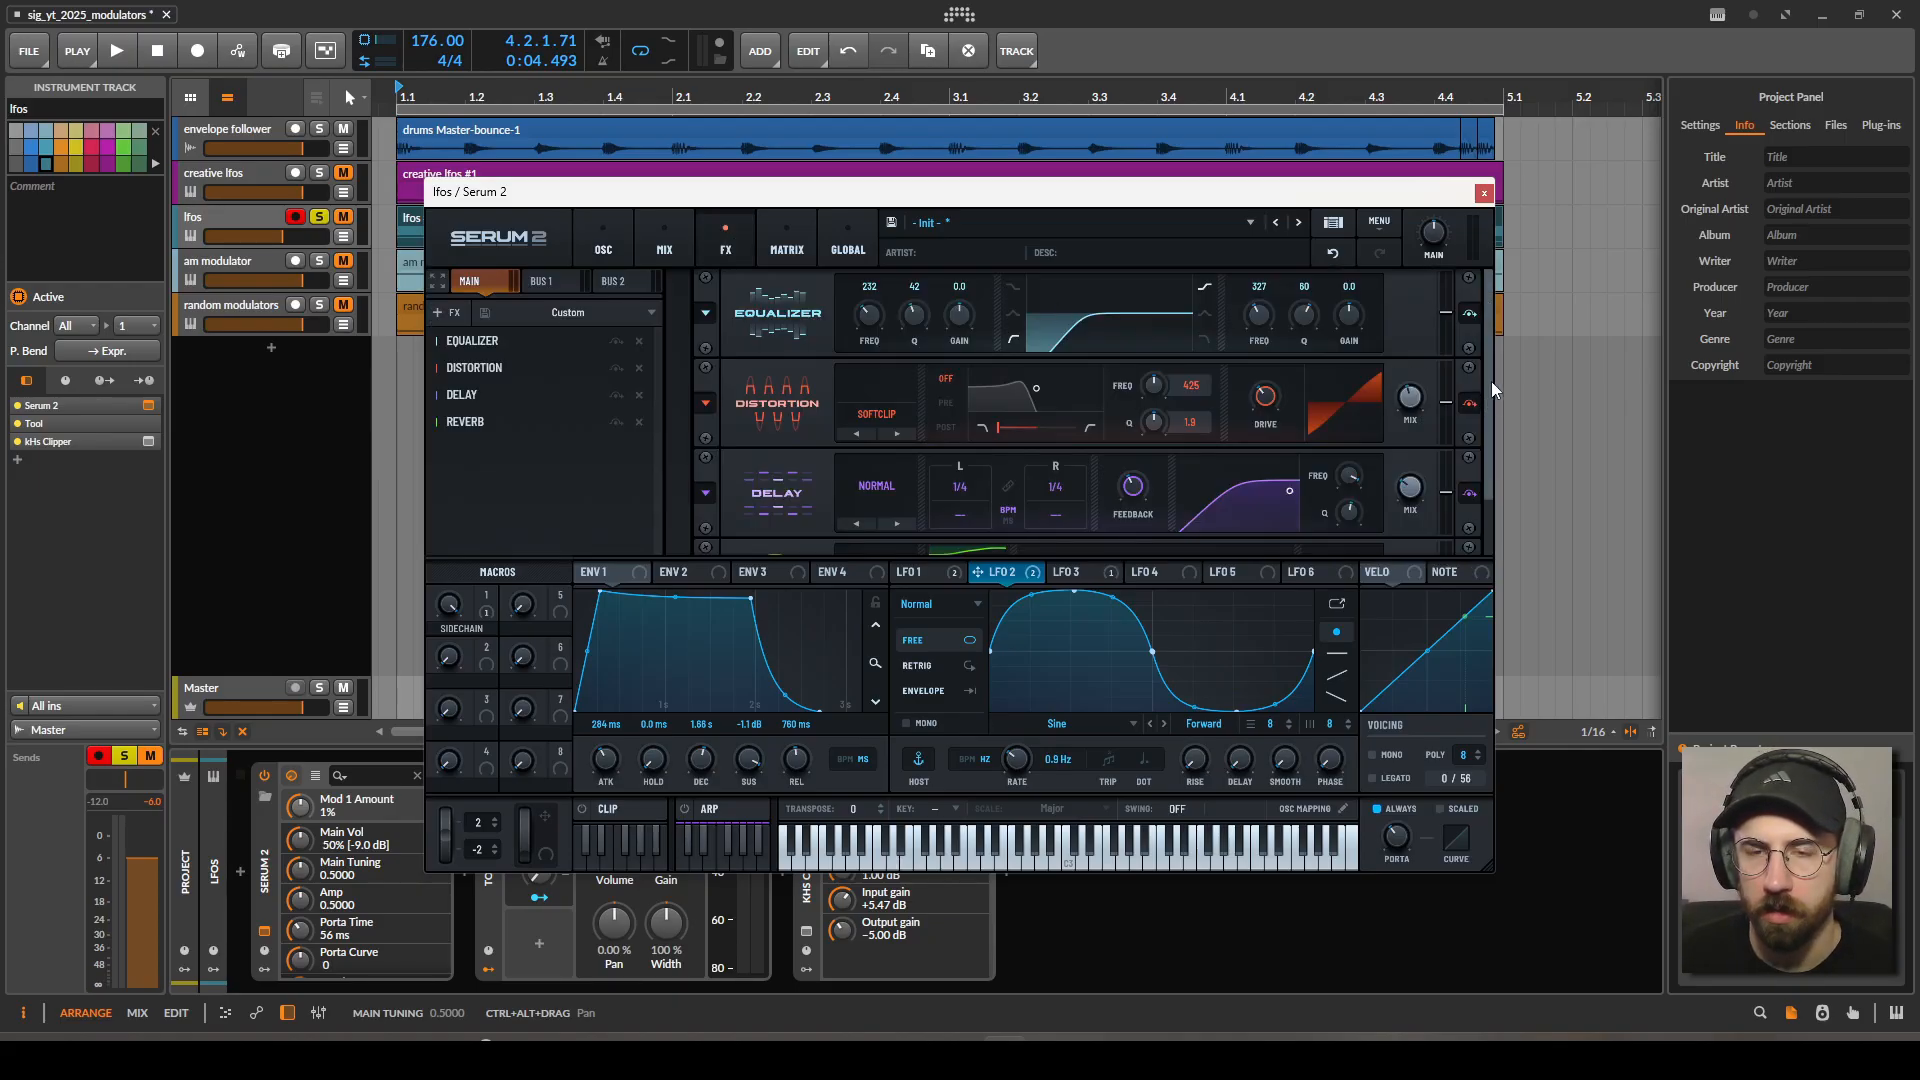
{"action": "mouse_move", "coordinate": [1490, 381]}
{"action": "left_mouse_down"}
{"action": "mouse_move", "coordinate": [1498, 519]}
{"action": "mouse_move", "coordinate": [1502, 365]}
{"action": "left_mouse_up"}
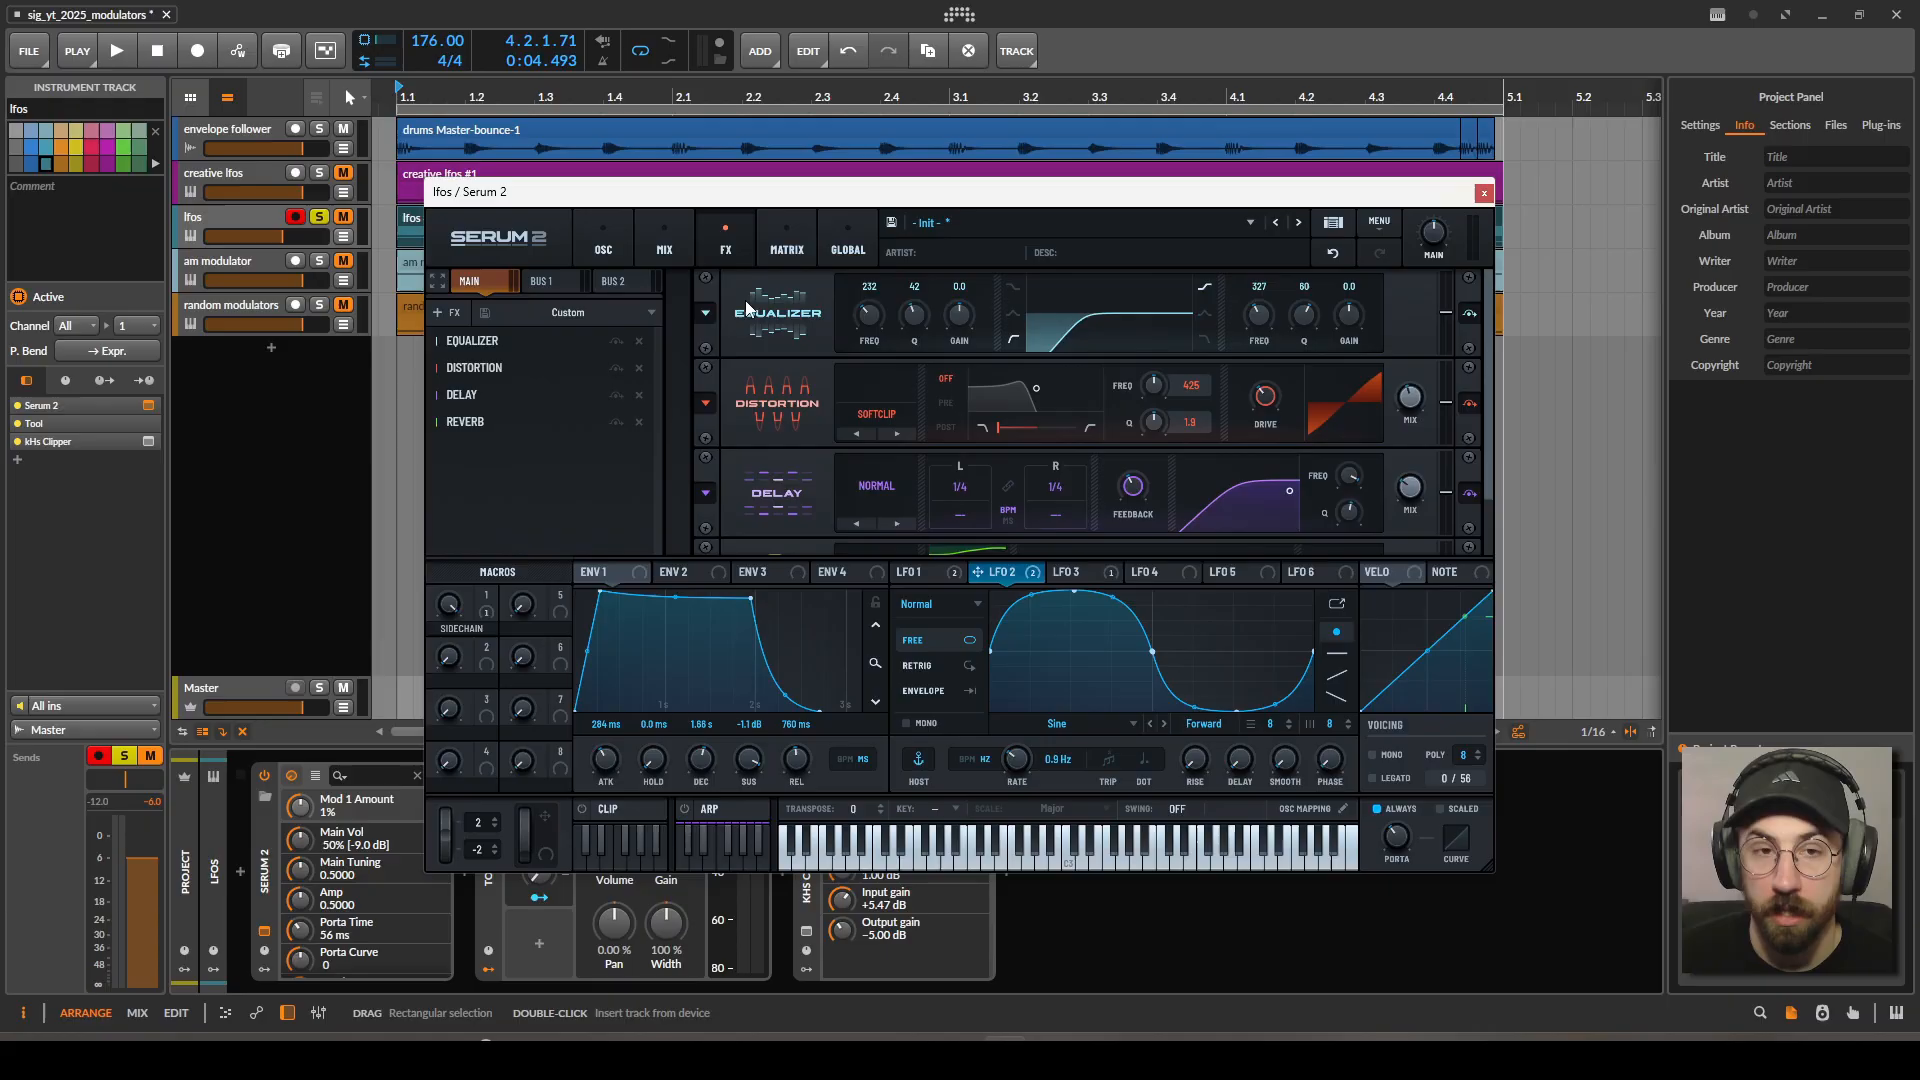
{"action": "left_click", "coordinate": [606, 250]}
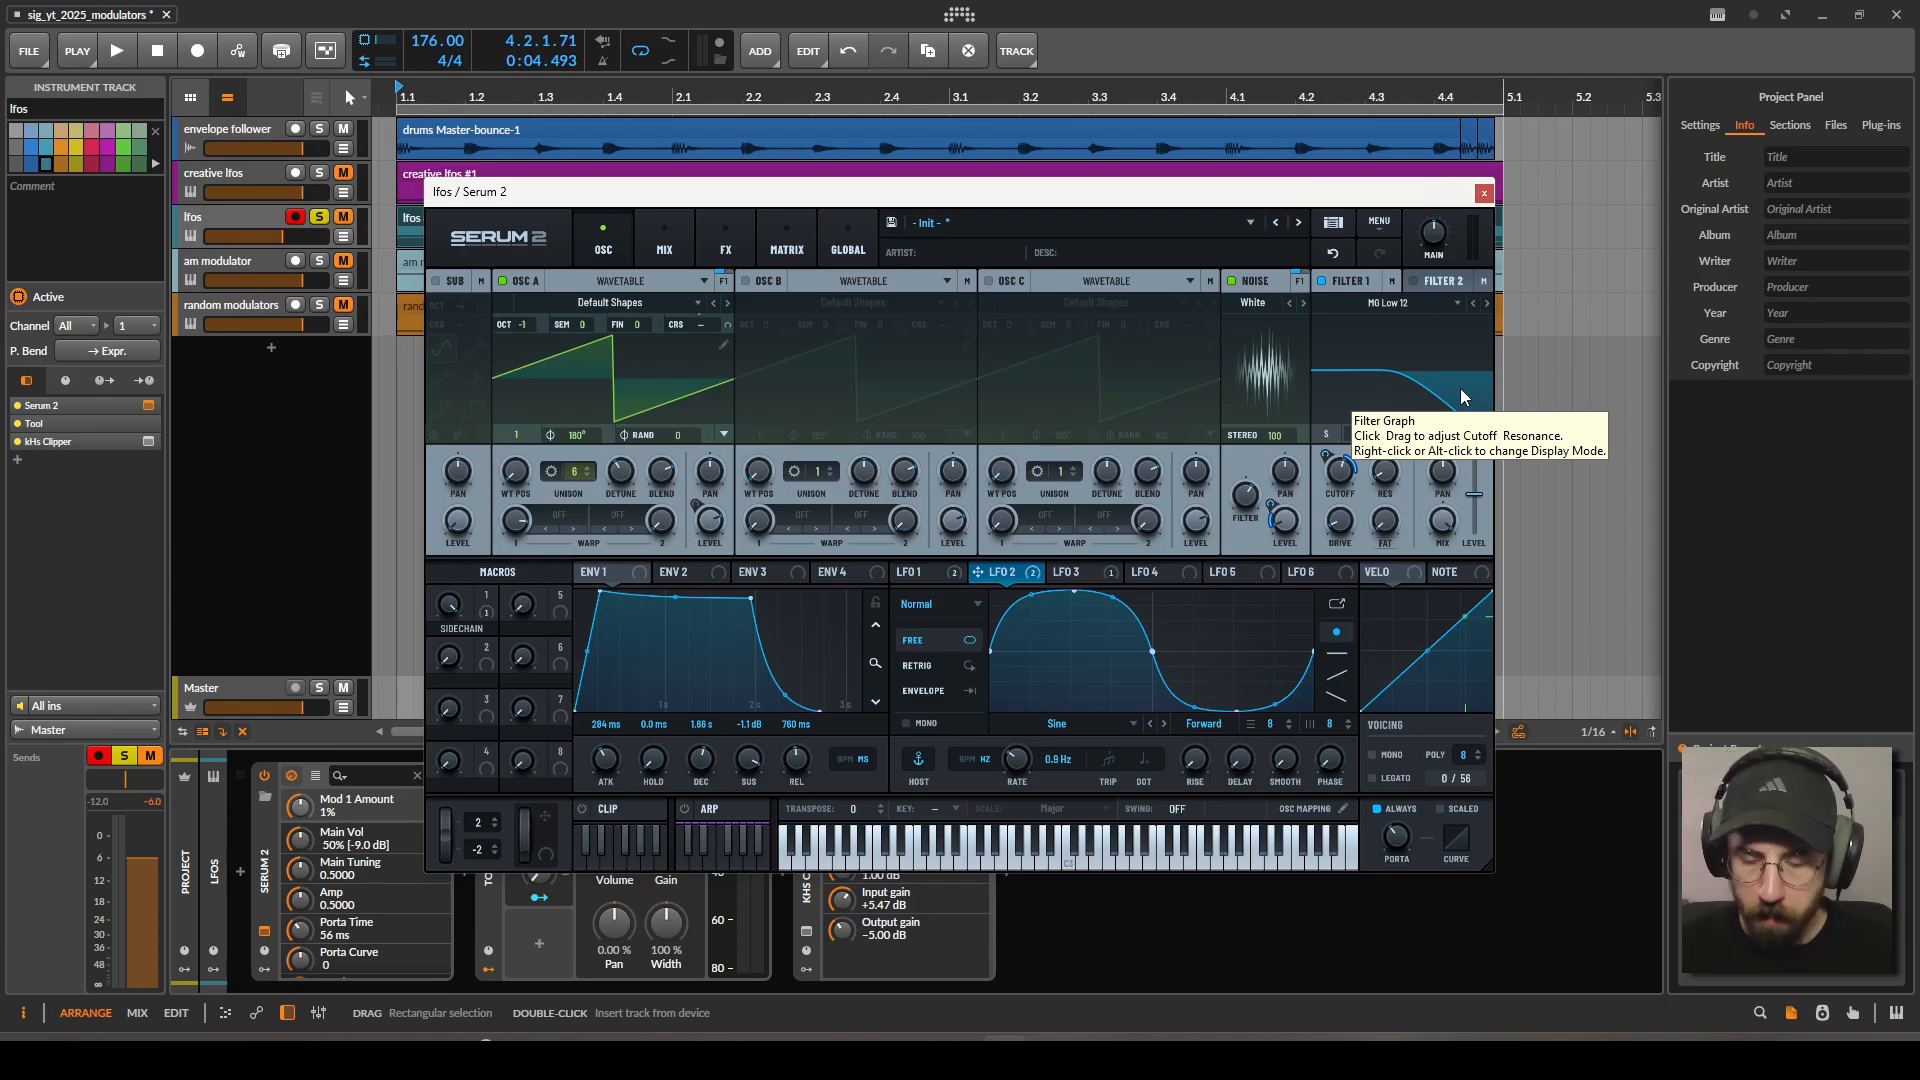
Examine LFO 3's custom shape in the enlarged LFO editor and close the editor.
{"action": "left_click", "coordinate": [1093, 578]}
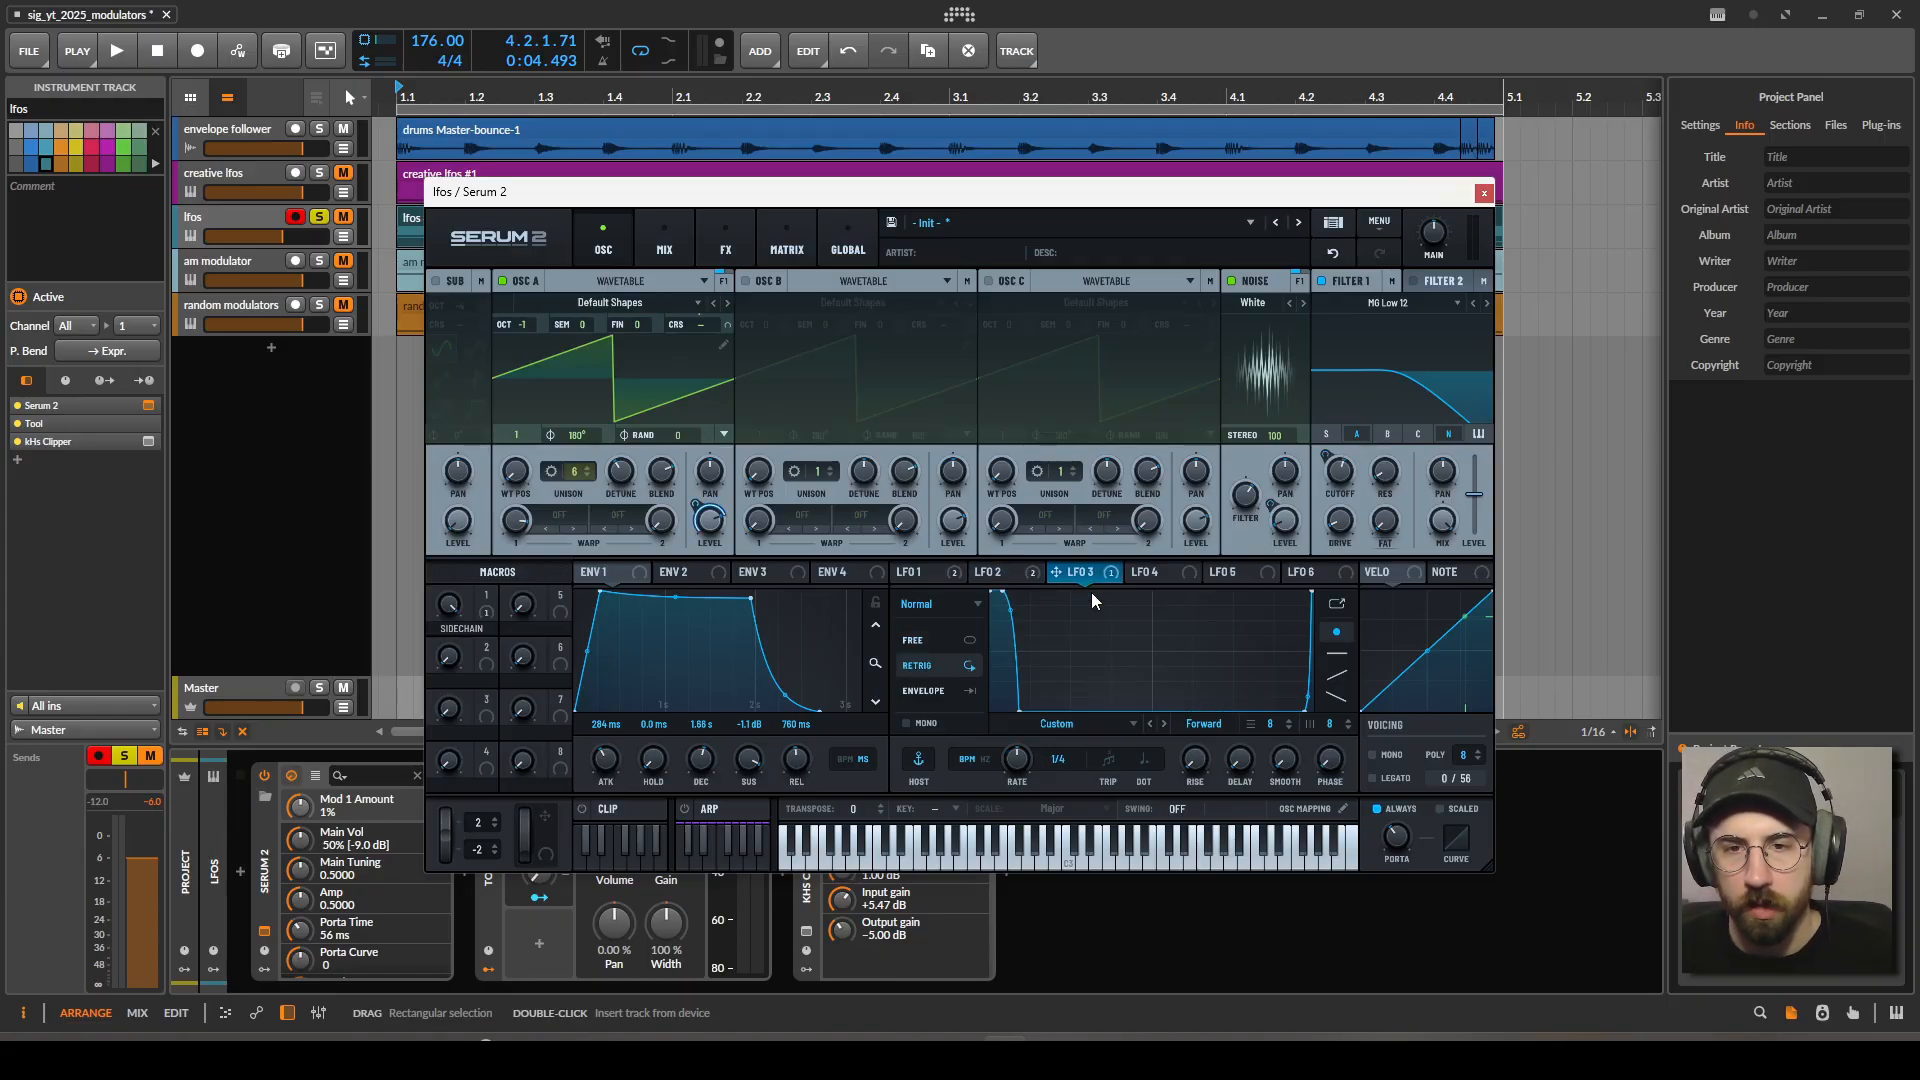
{"action": "left_click", "coordinate": [1338, 604]}
{"action": "left_click_drag", "start_coordinate": [738, 243], "coordinate": [796, 263]}
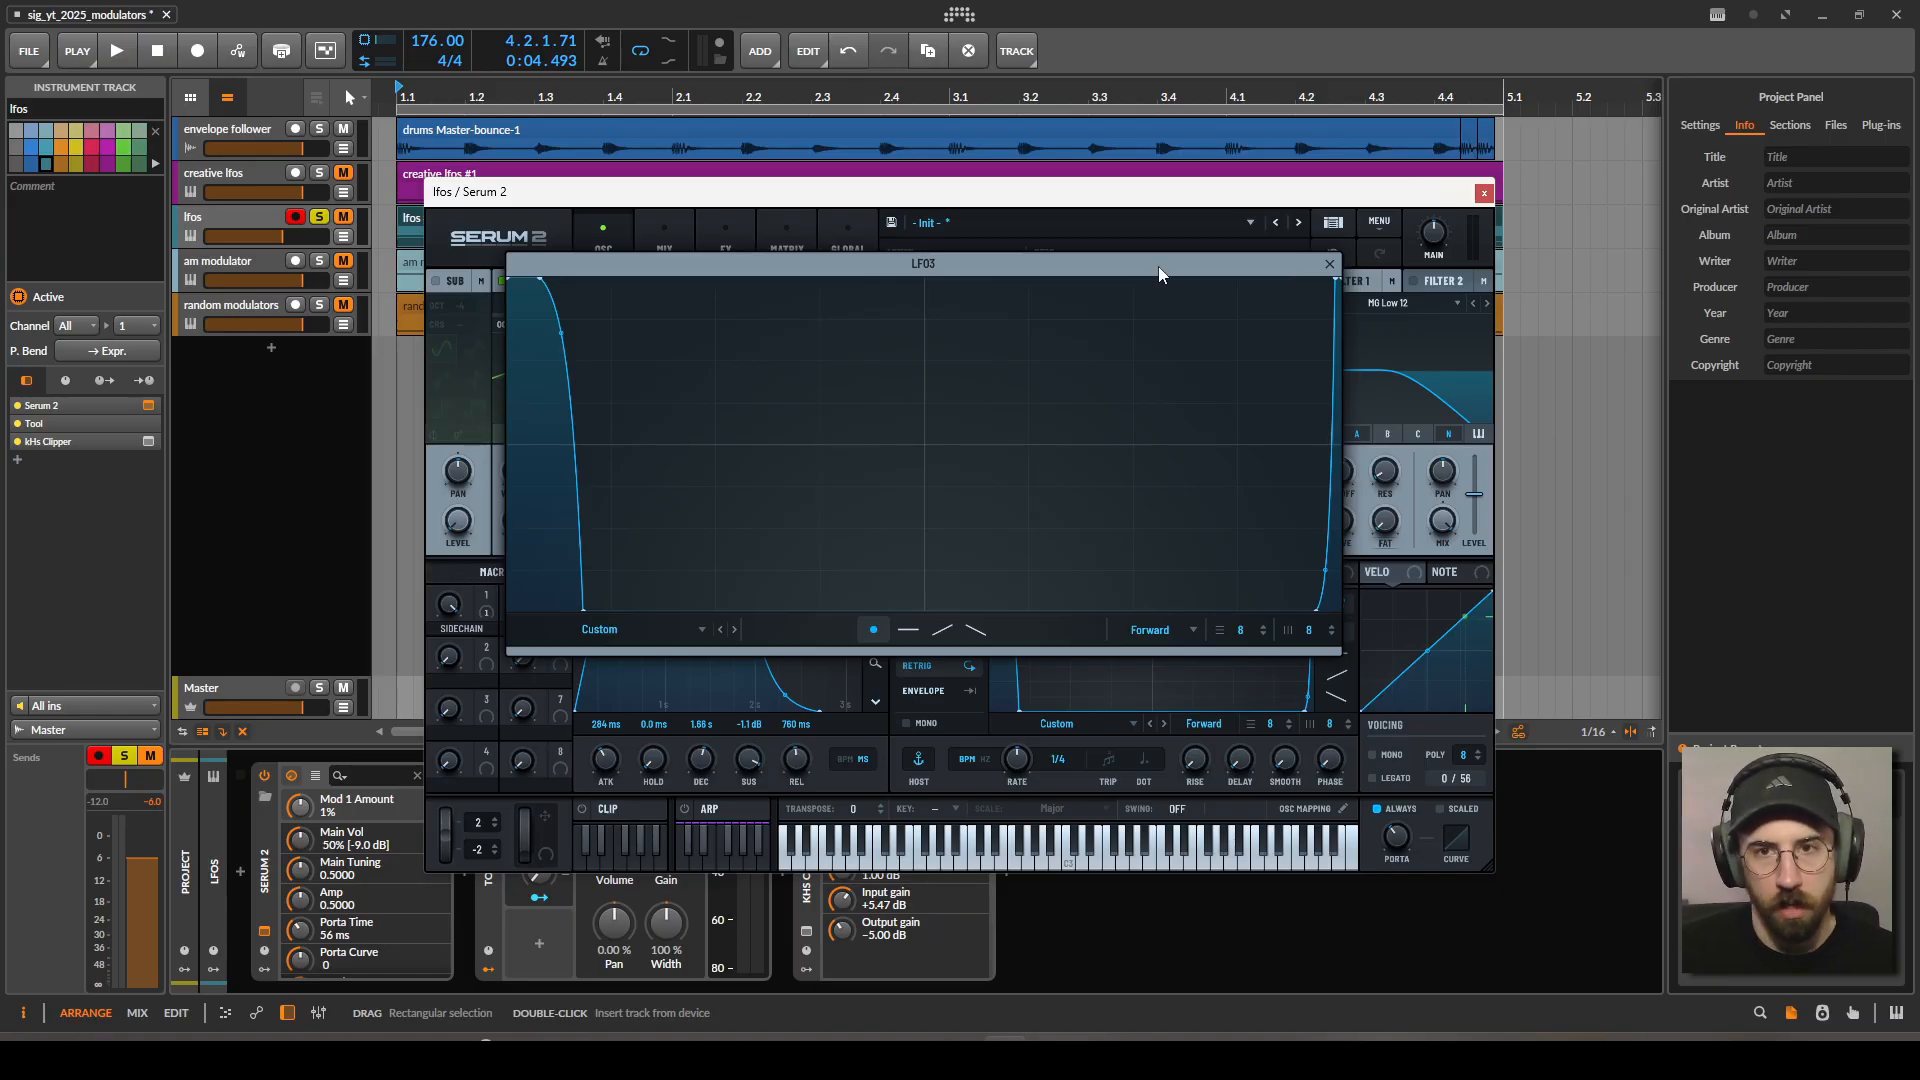
{"action": "left_click", "coordinate": [1329, 265]}
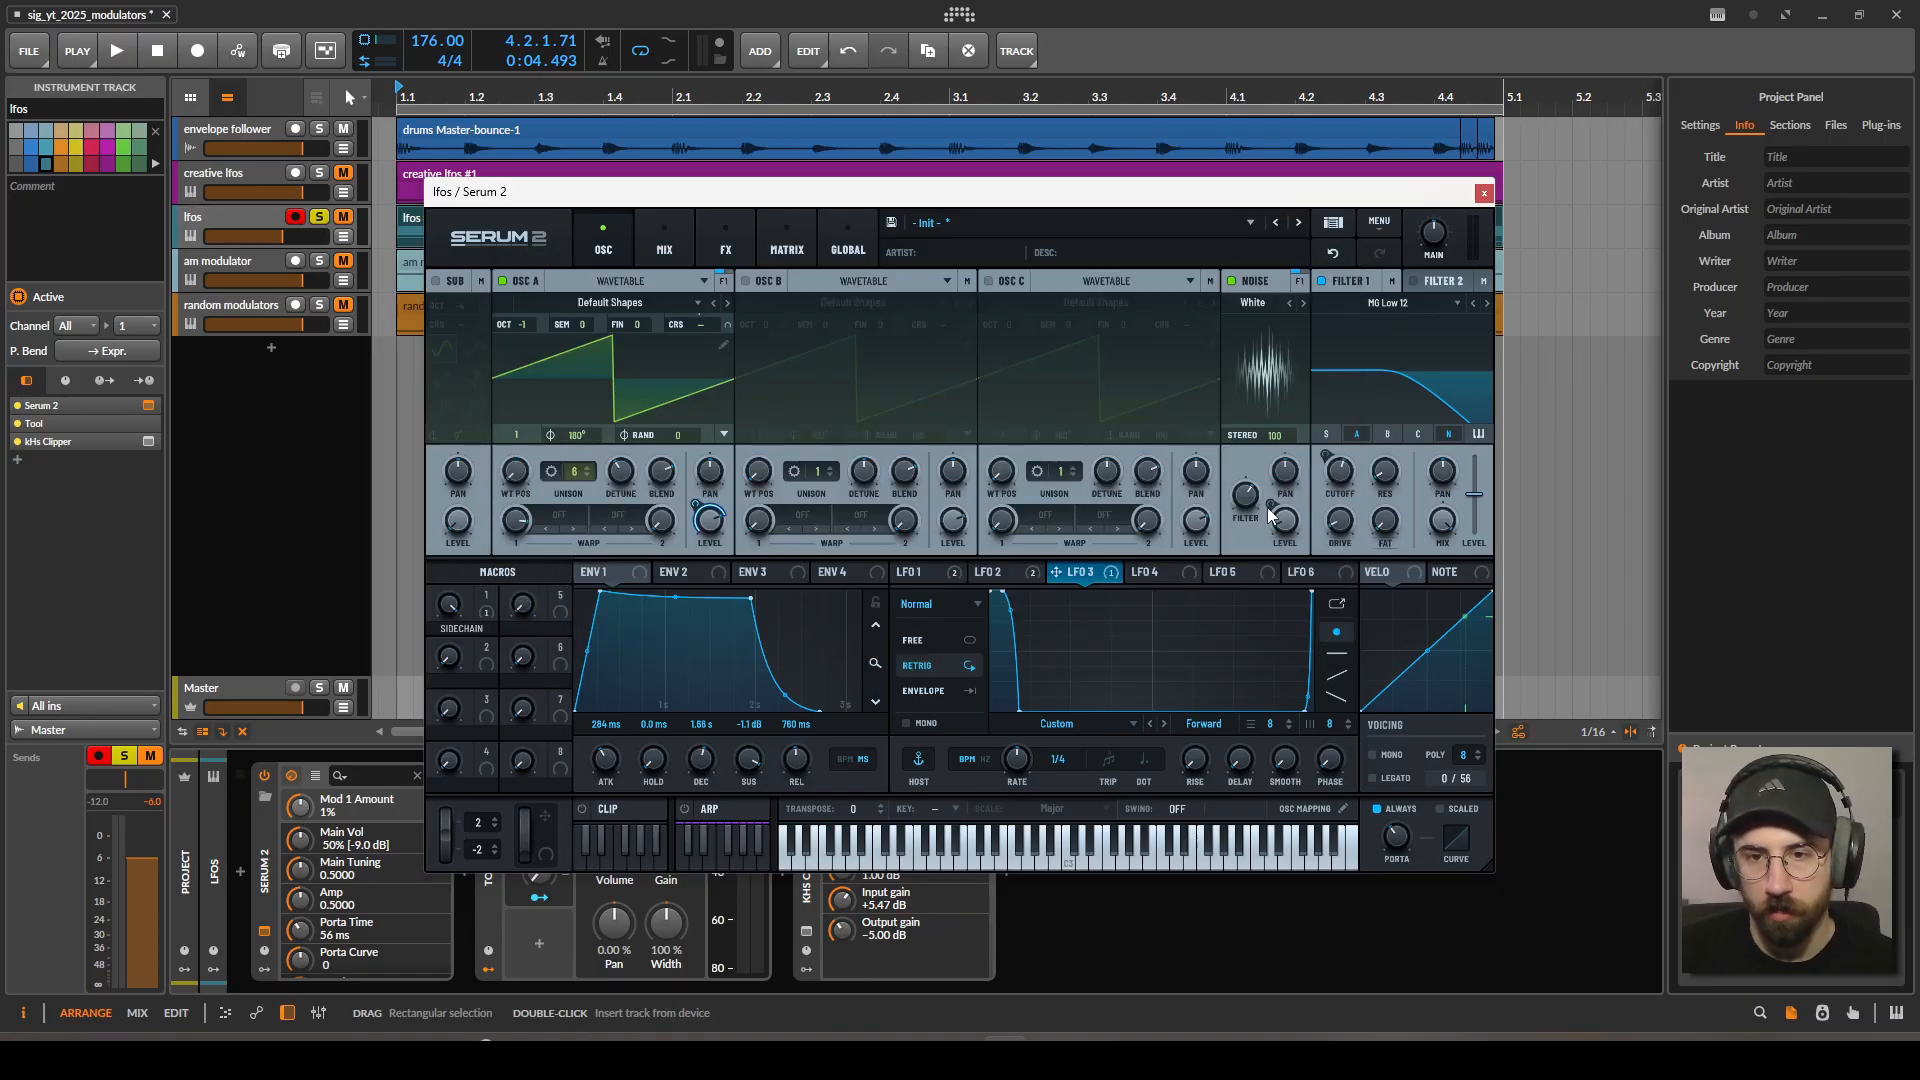
Bypass all of LFO 3's destinations and audition the lfos track without its level modulation.
{"action": "right_click", "coordinate": [1107, 578]}
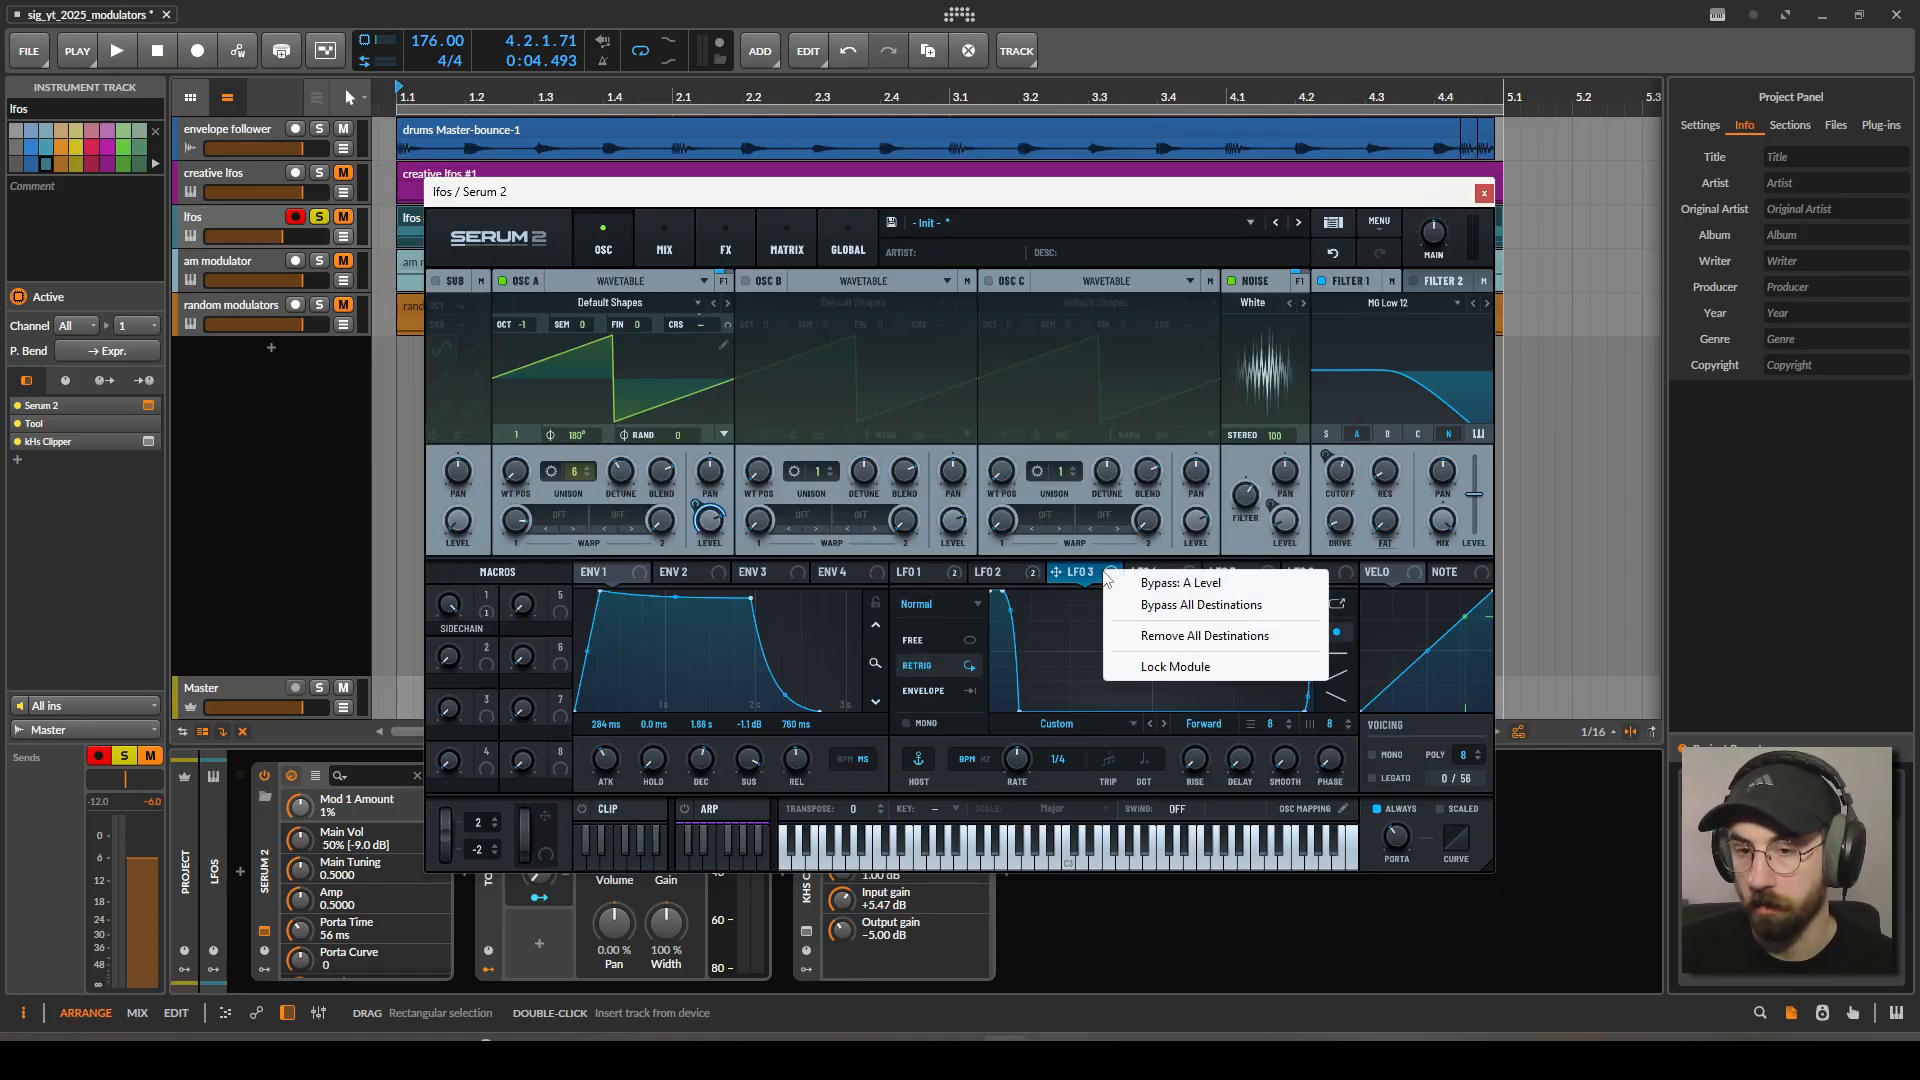
{"action": "left_click", "coordinate": [1181, 603]}
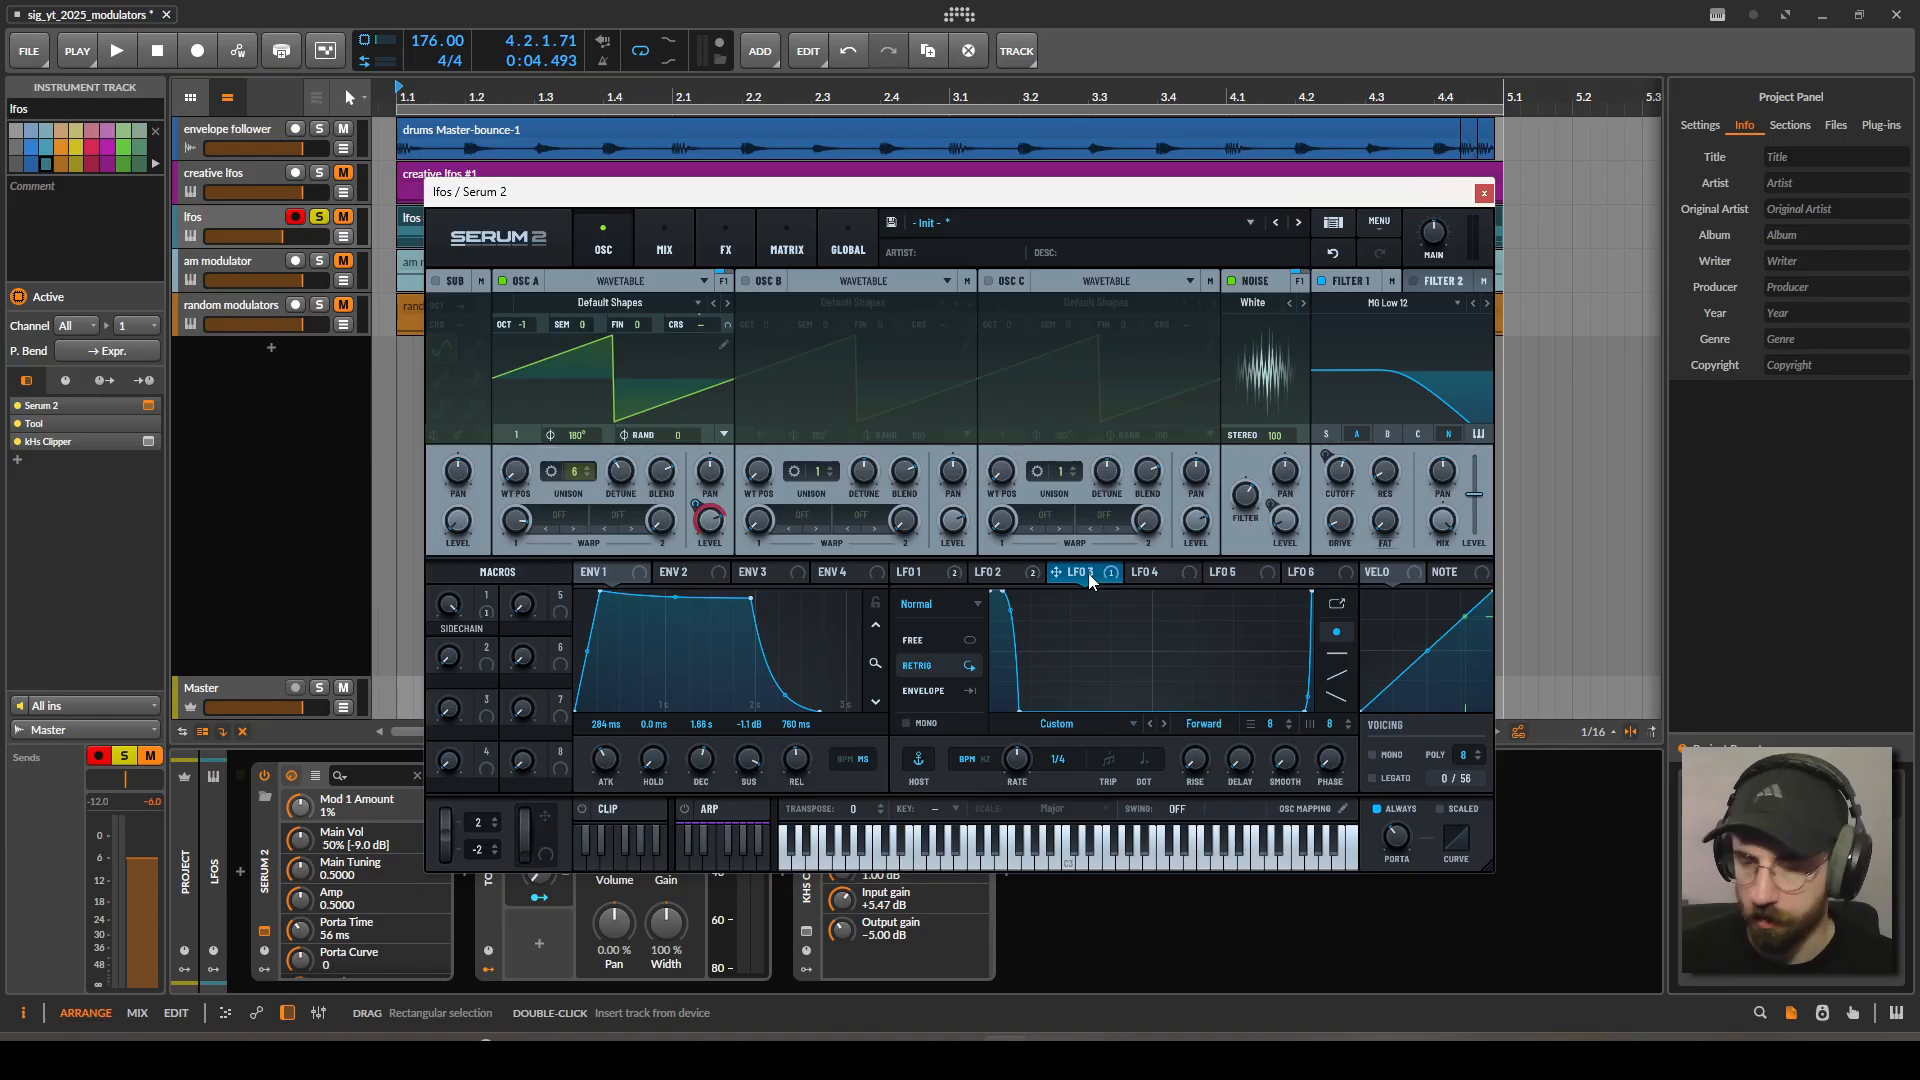
{"action": "key", "text": "space"}
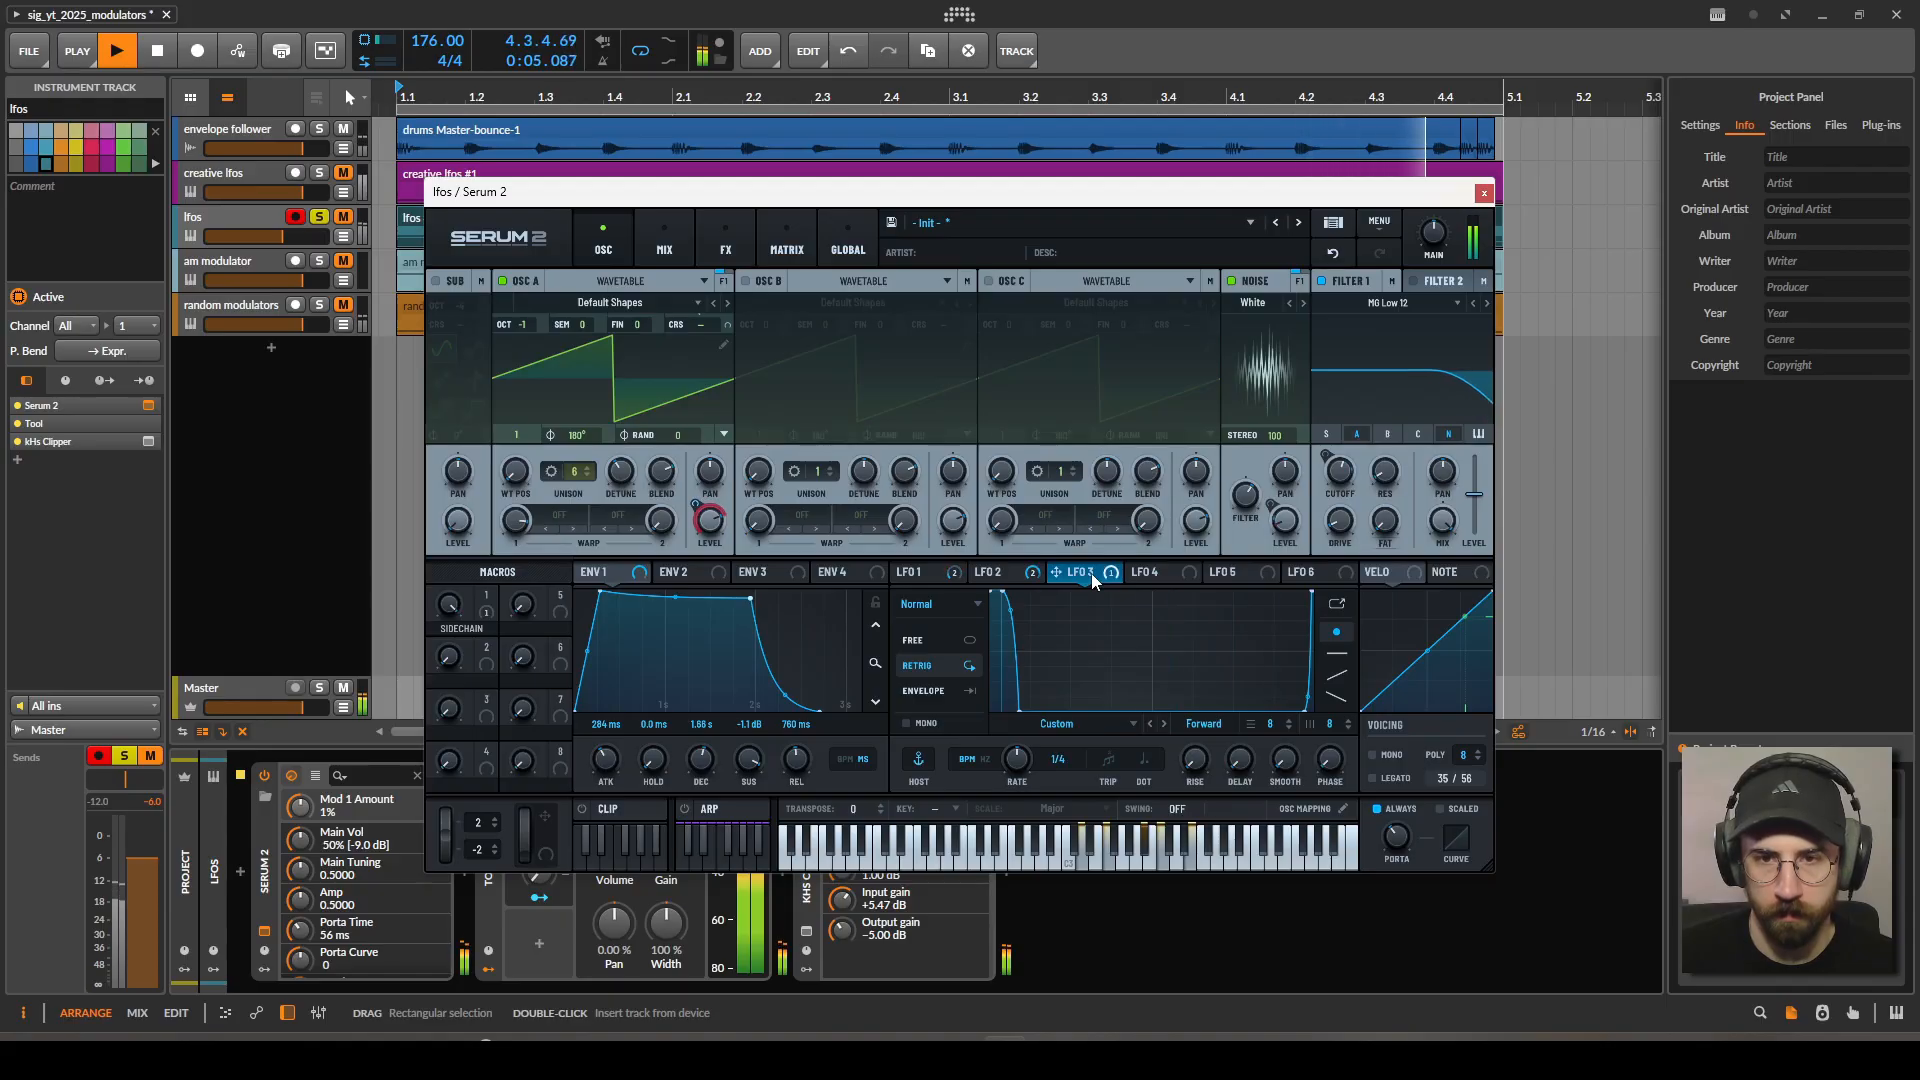
{"action": "key", "text": "space"}
Reactivate all of LFO 3's destinations and audition the lfos track with the level modulation.
{"action": "right_click", "coordinate": [1090, 575]}
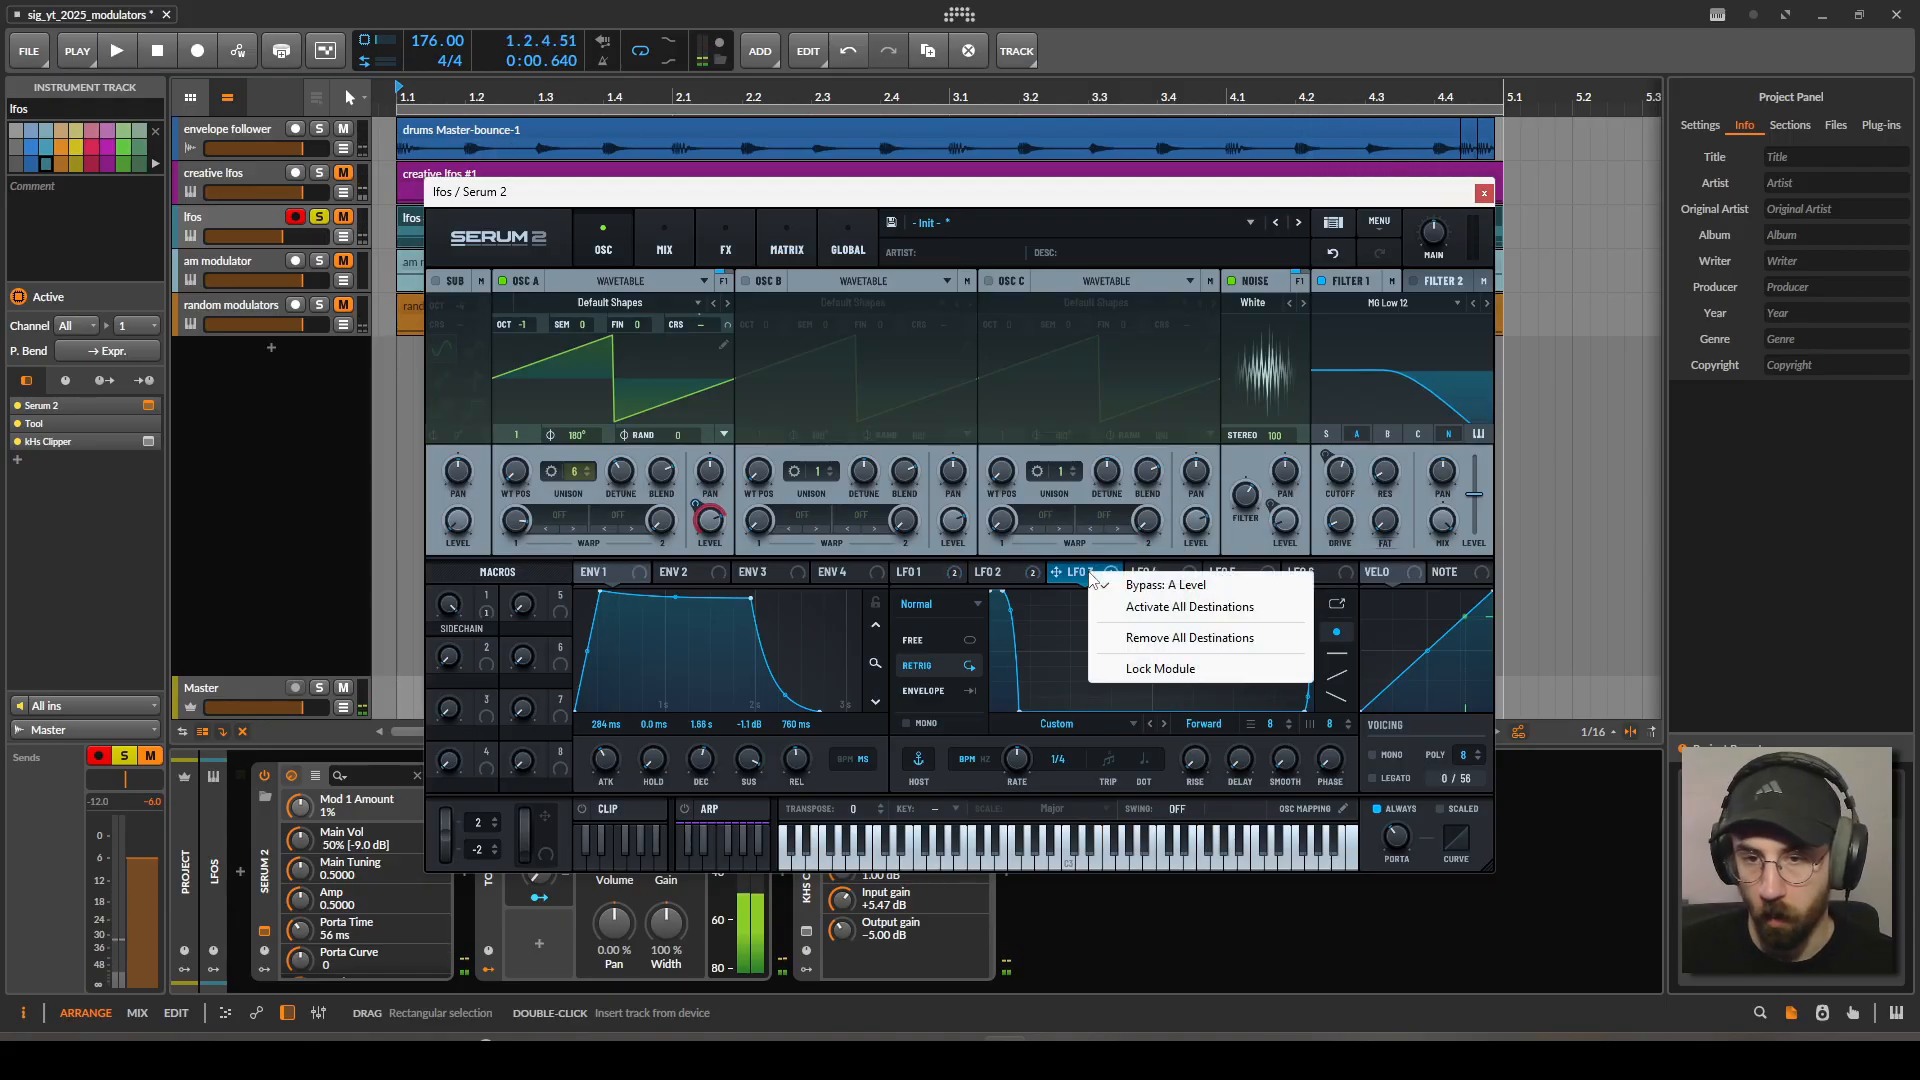
{"action": "left_click", "coordinate": [1155, 607]}
{"action": "key", "text": "space"}
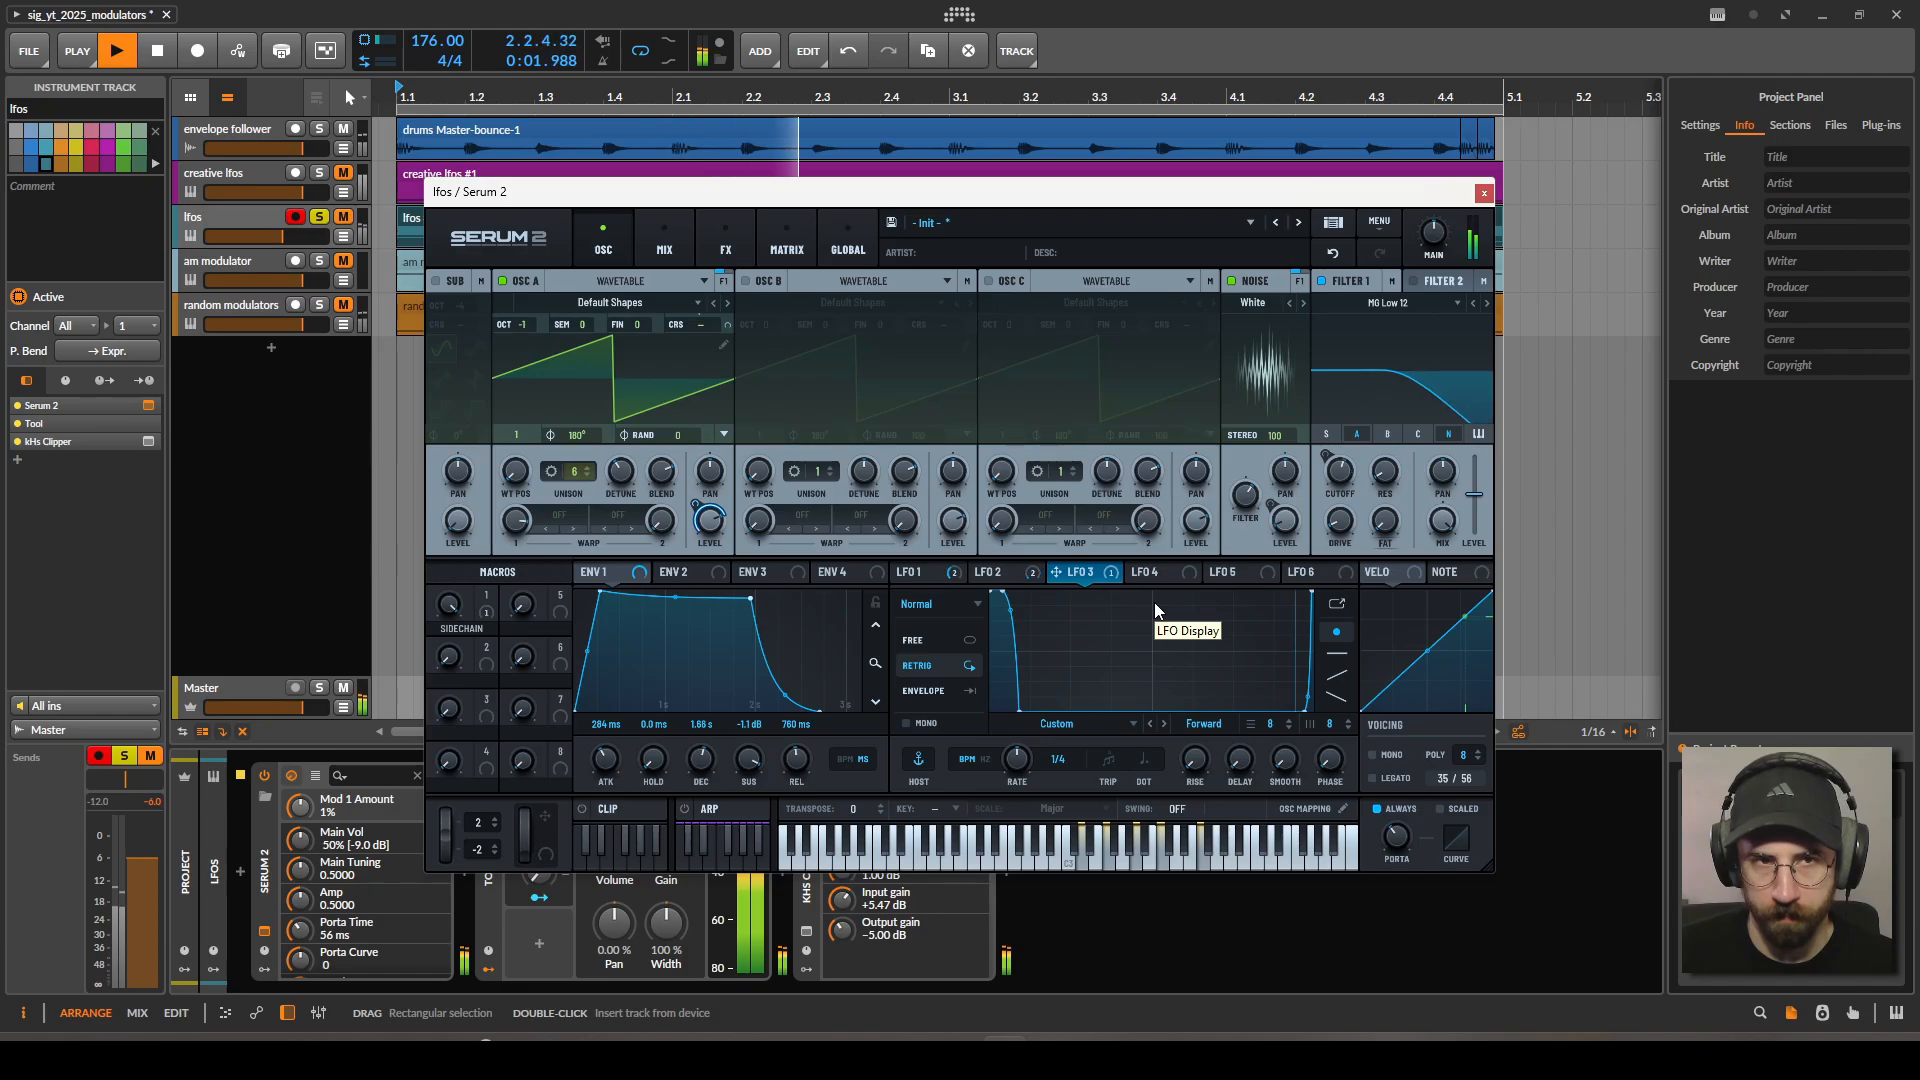
{"action": "key", "text": "space"}
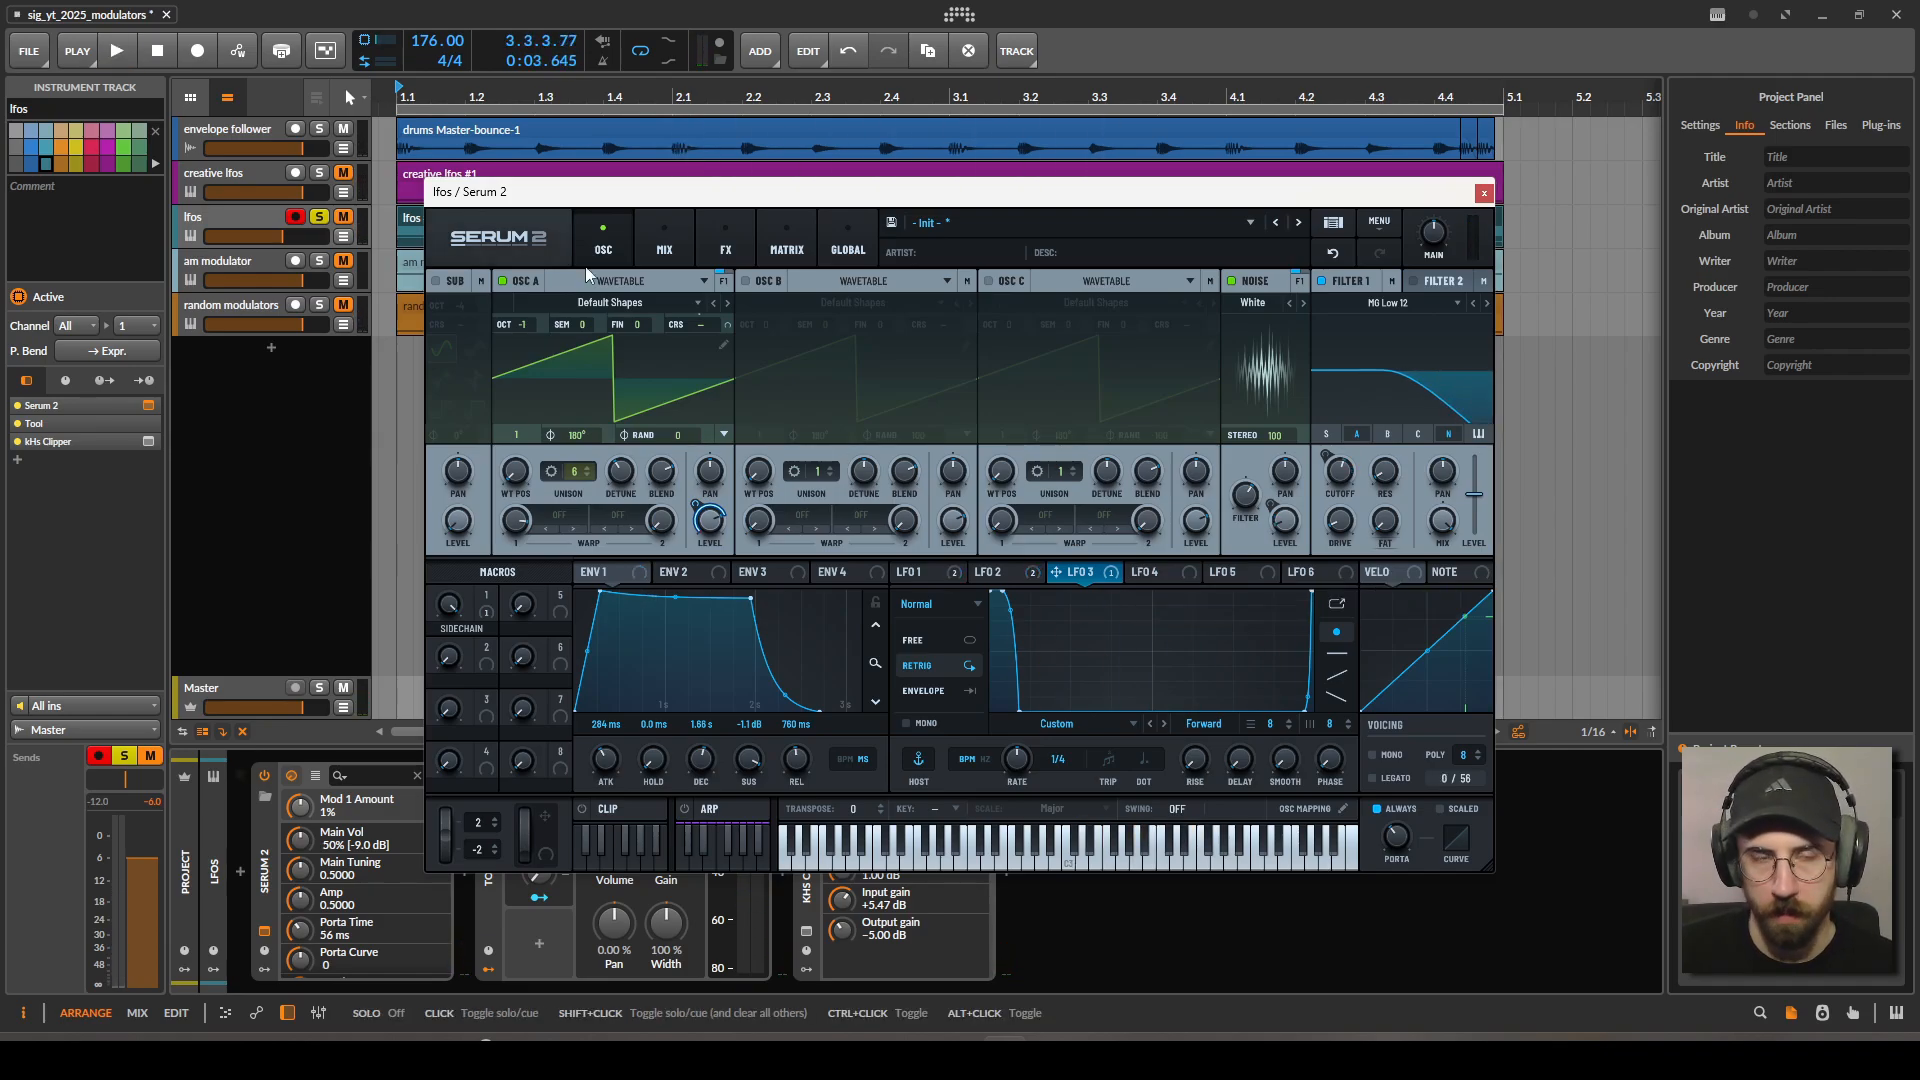
Solo the envelope follower track alongside the lfos track and inspect LFO 3's shape in the enlarged editor.
{"action": "left_click", "coordinate": [320, 129]}
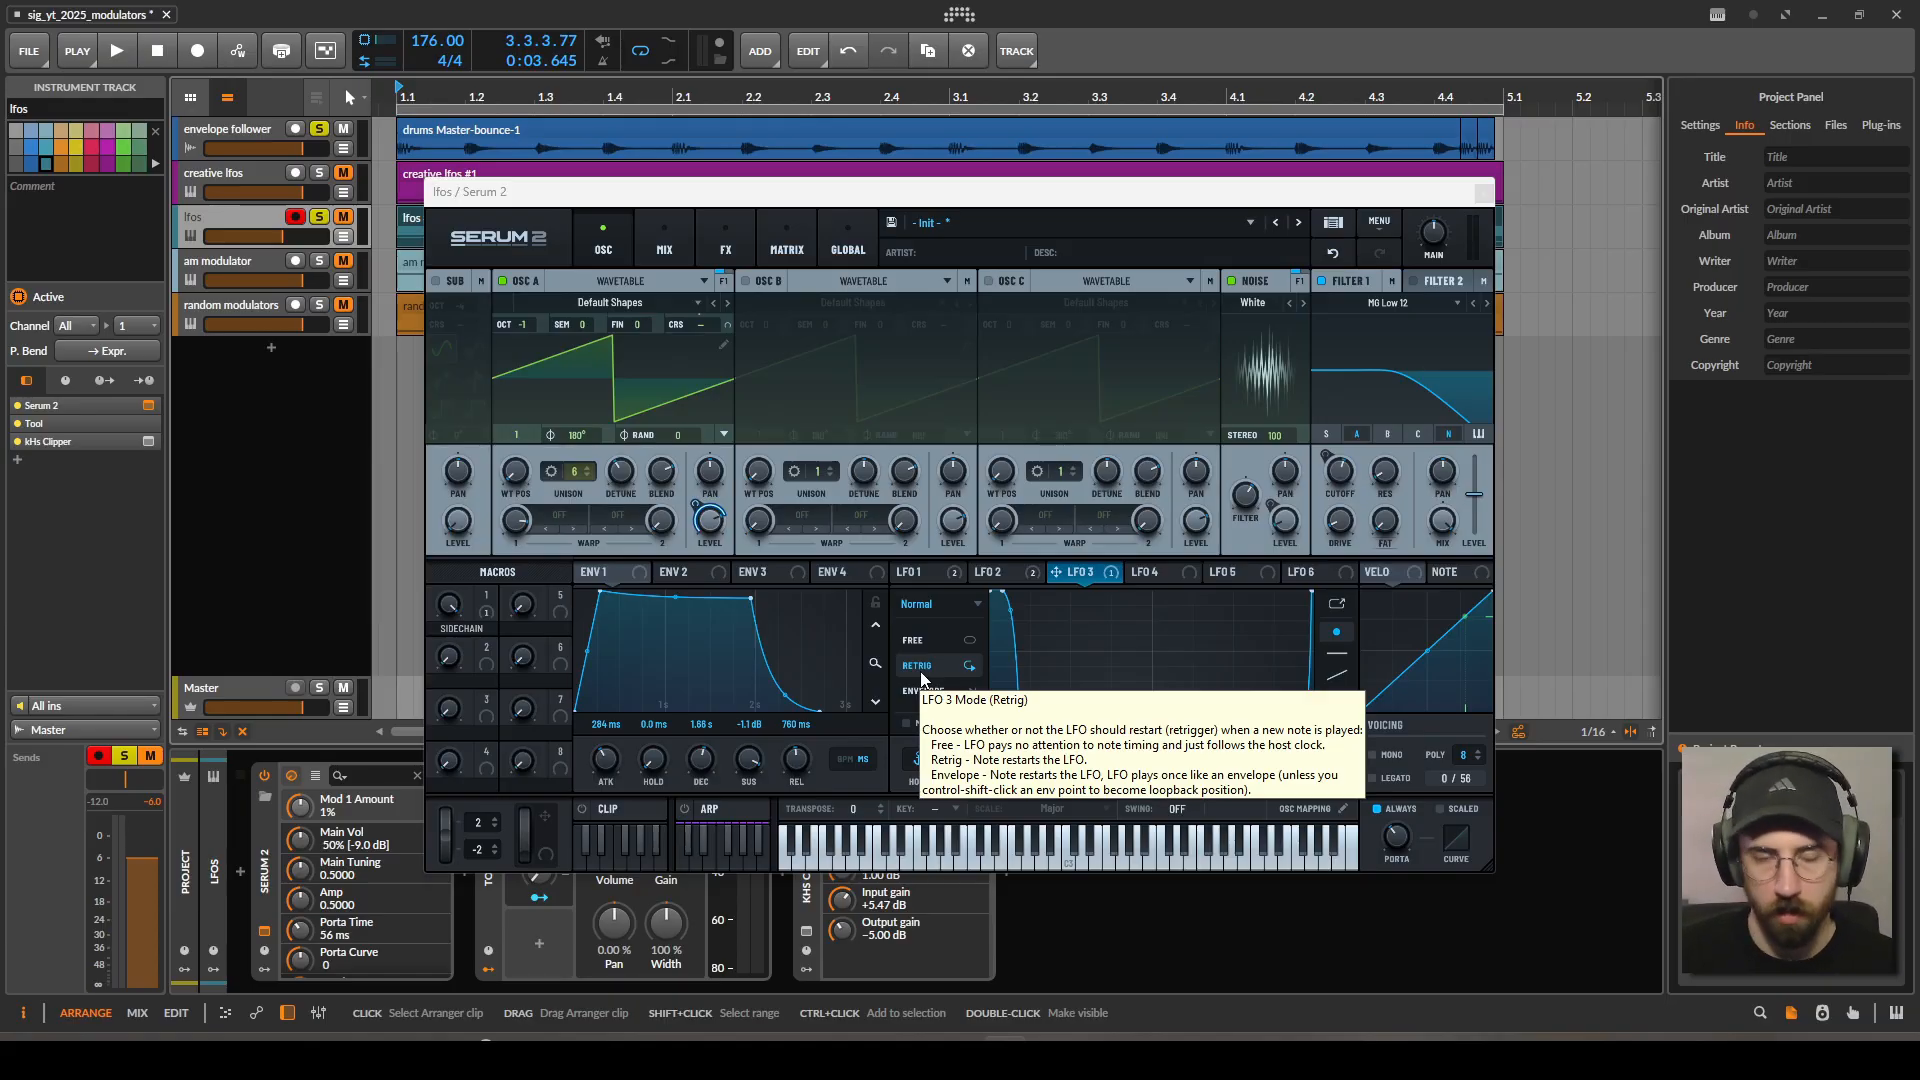
{"action": "left_click", "coordinate": [1337, 604]}
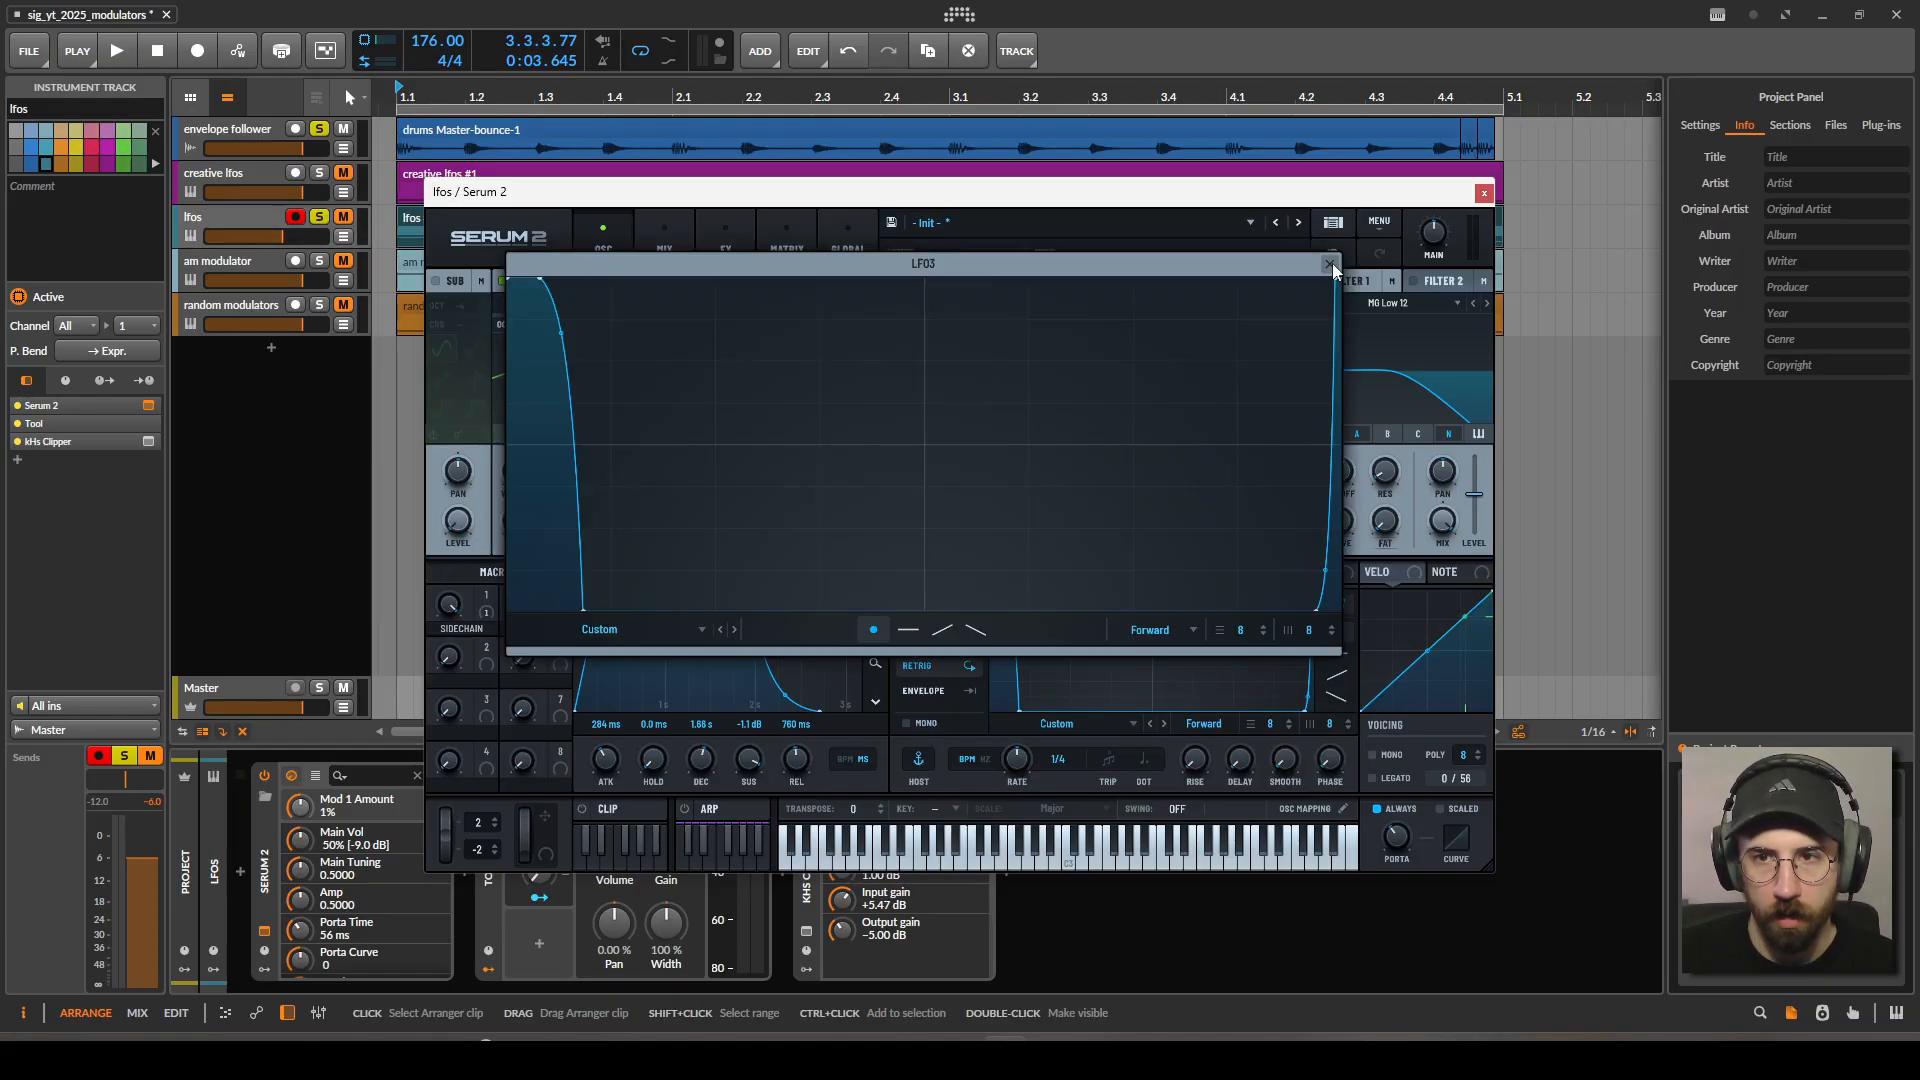
{"action": "left_click", "coordinate": [1330, 265]}
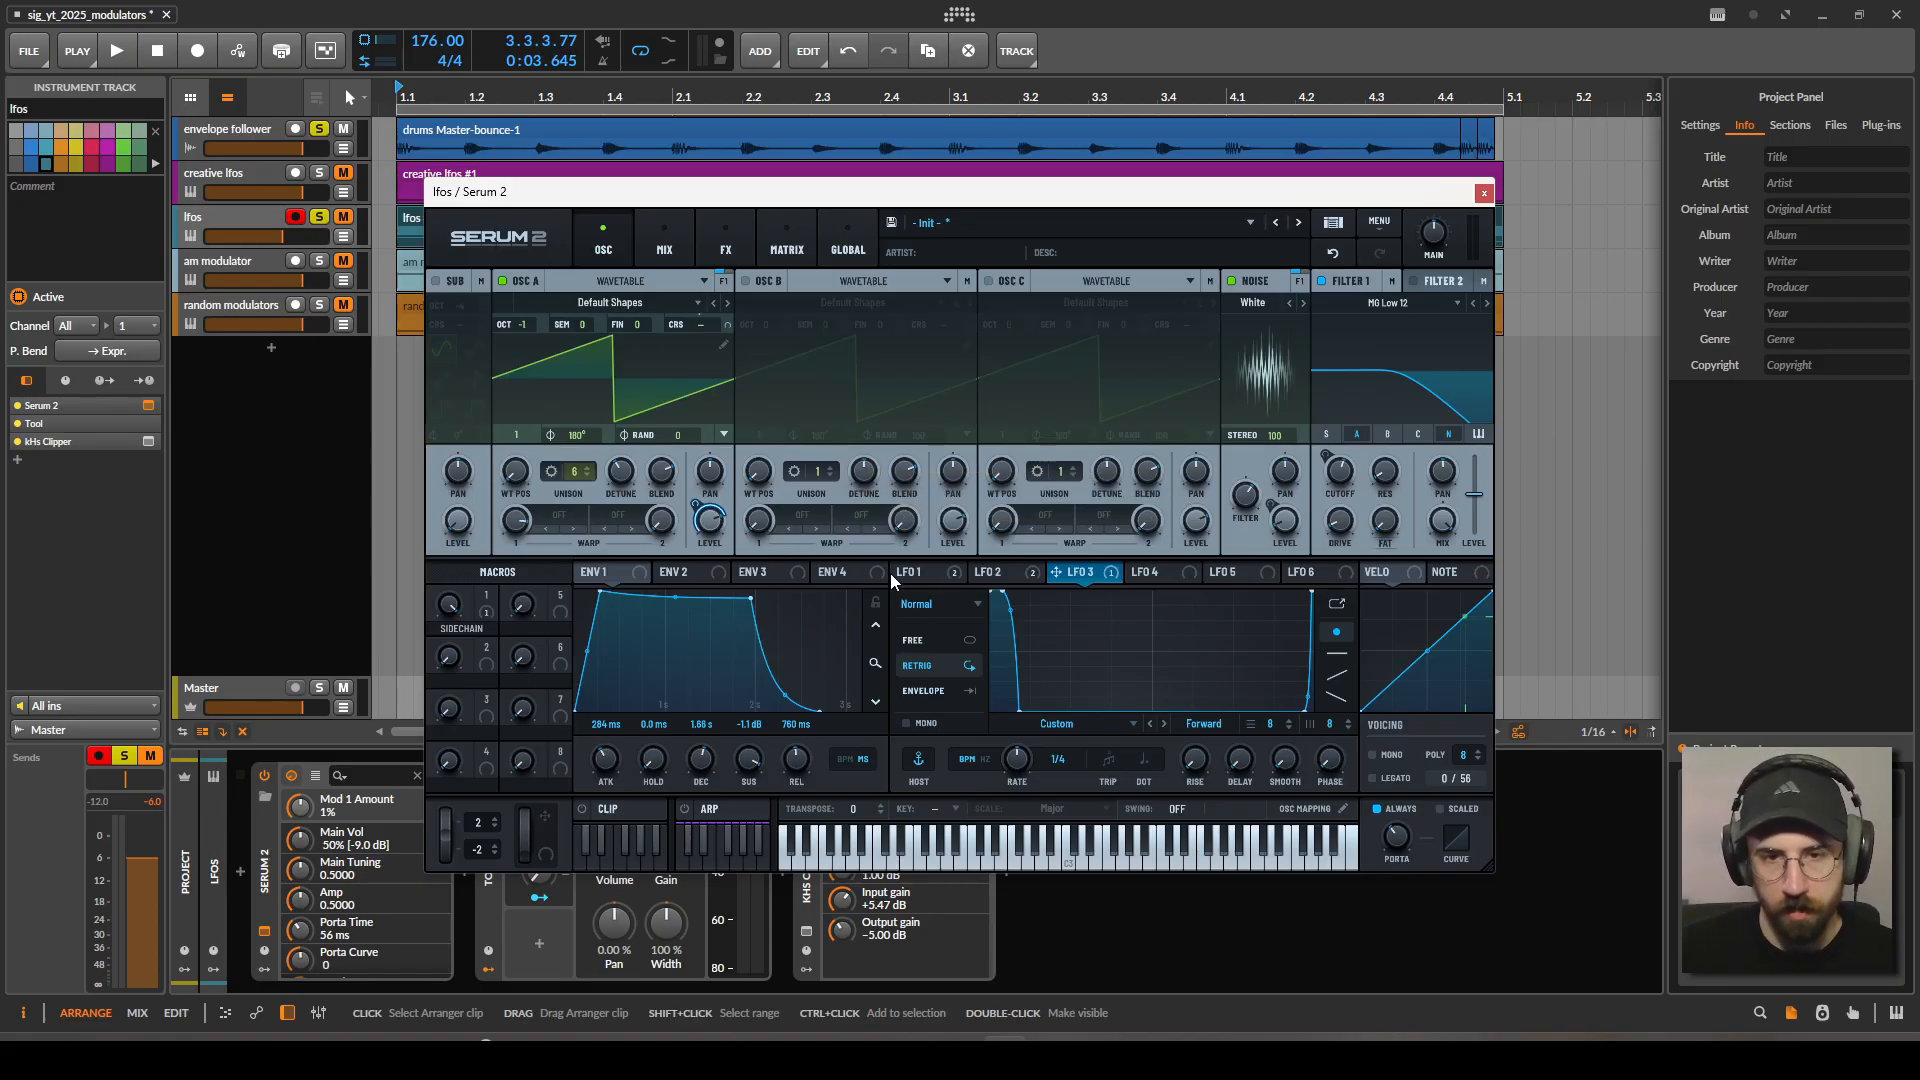
Try an LFO 3 modulation amount of 77% on oscillator A's level during playback, and undo the change.
{"action": "mouse_move", "coordinate": [722, 525]}
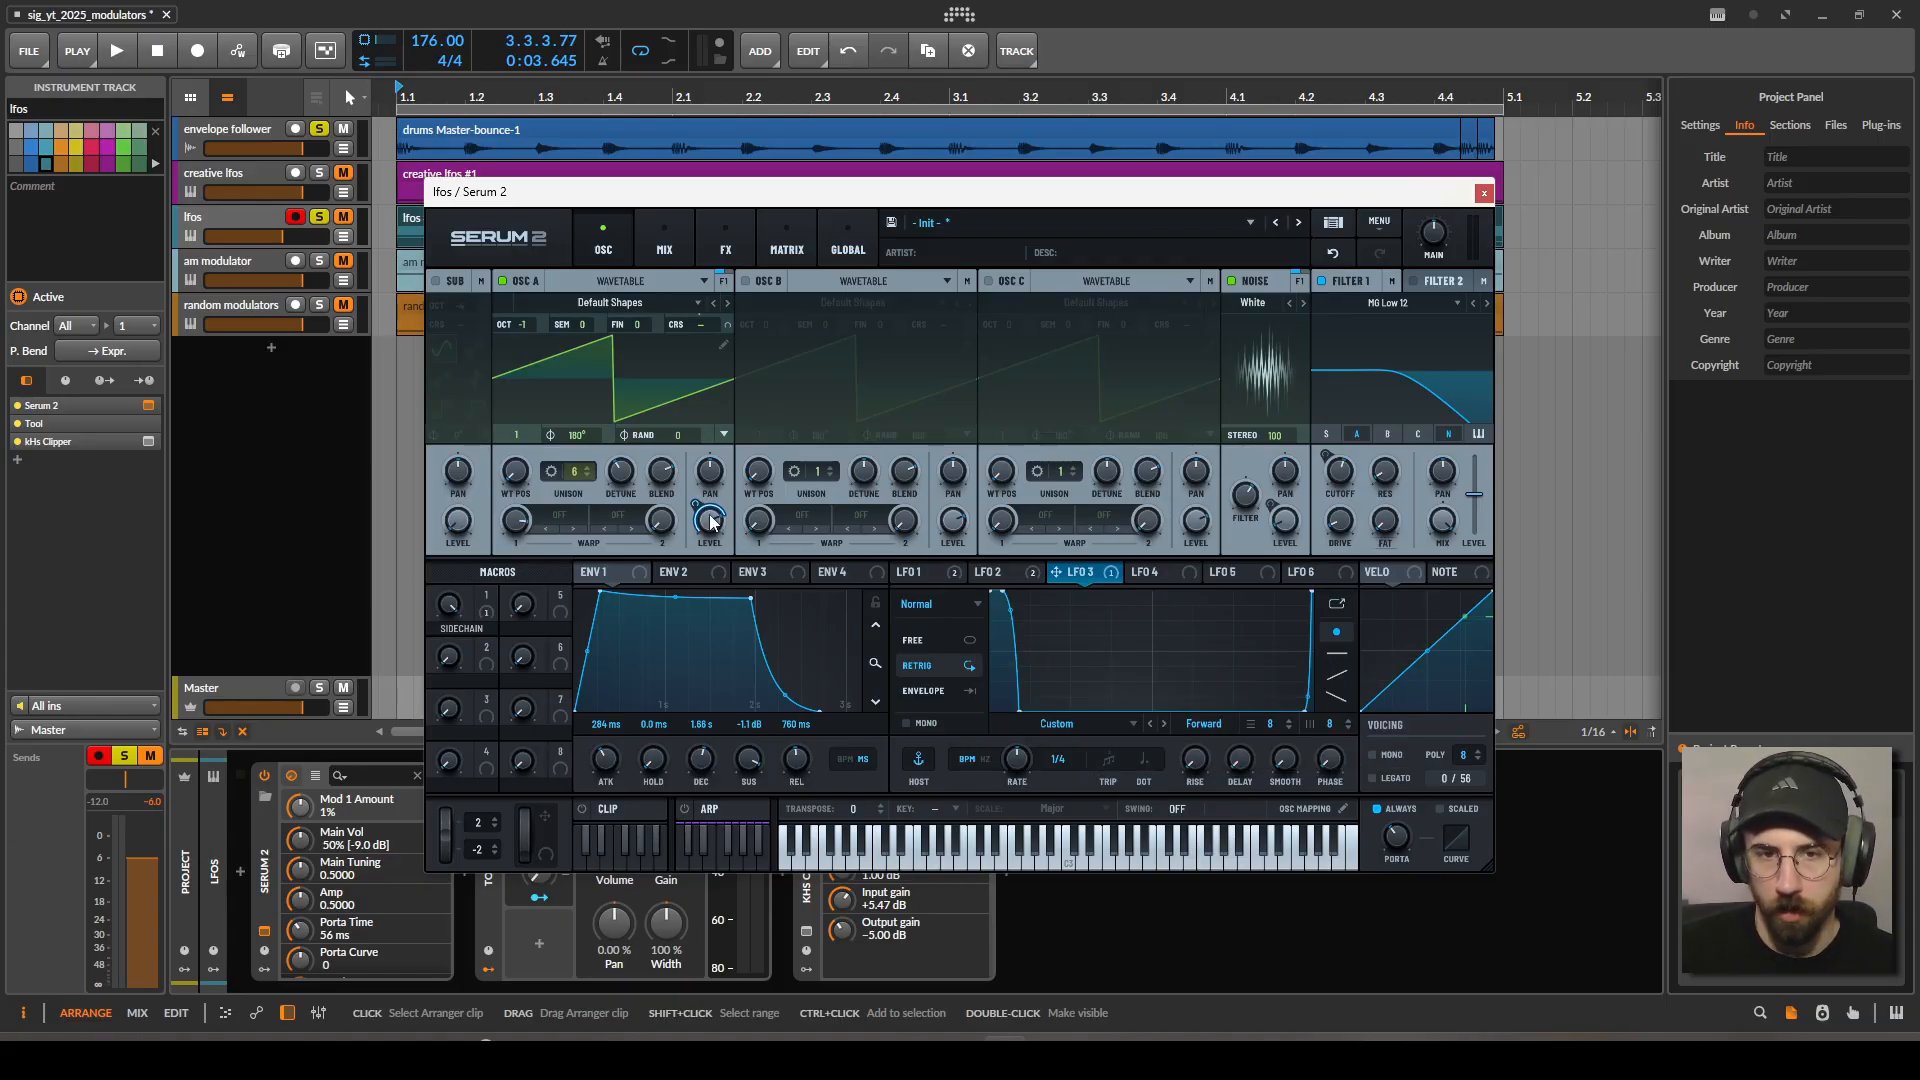
{"action": "left_click_drag", "start_coordinate": [709, 518], "coordinate": [703, 420]}
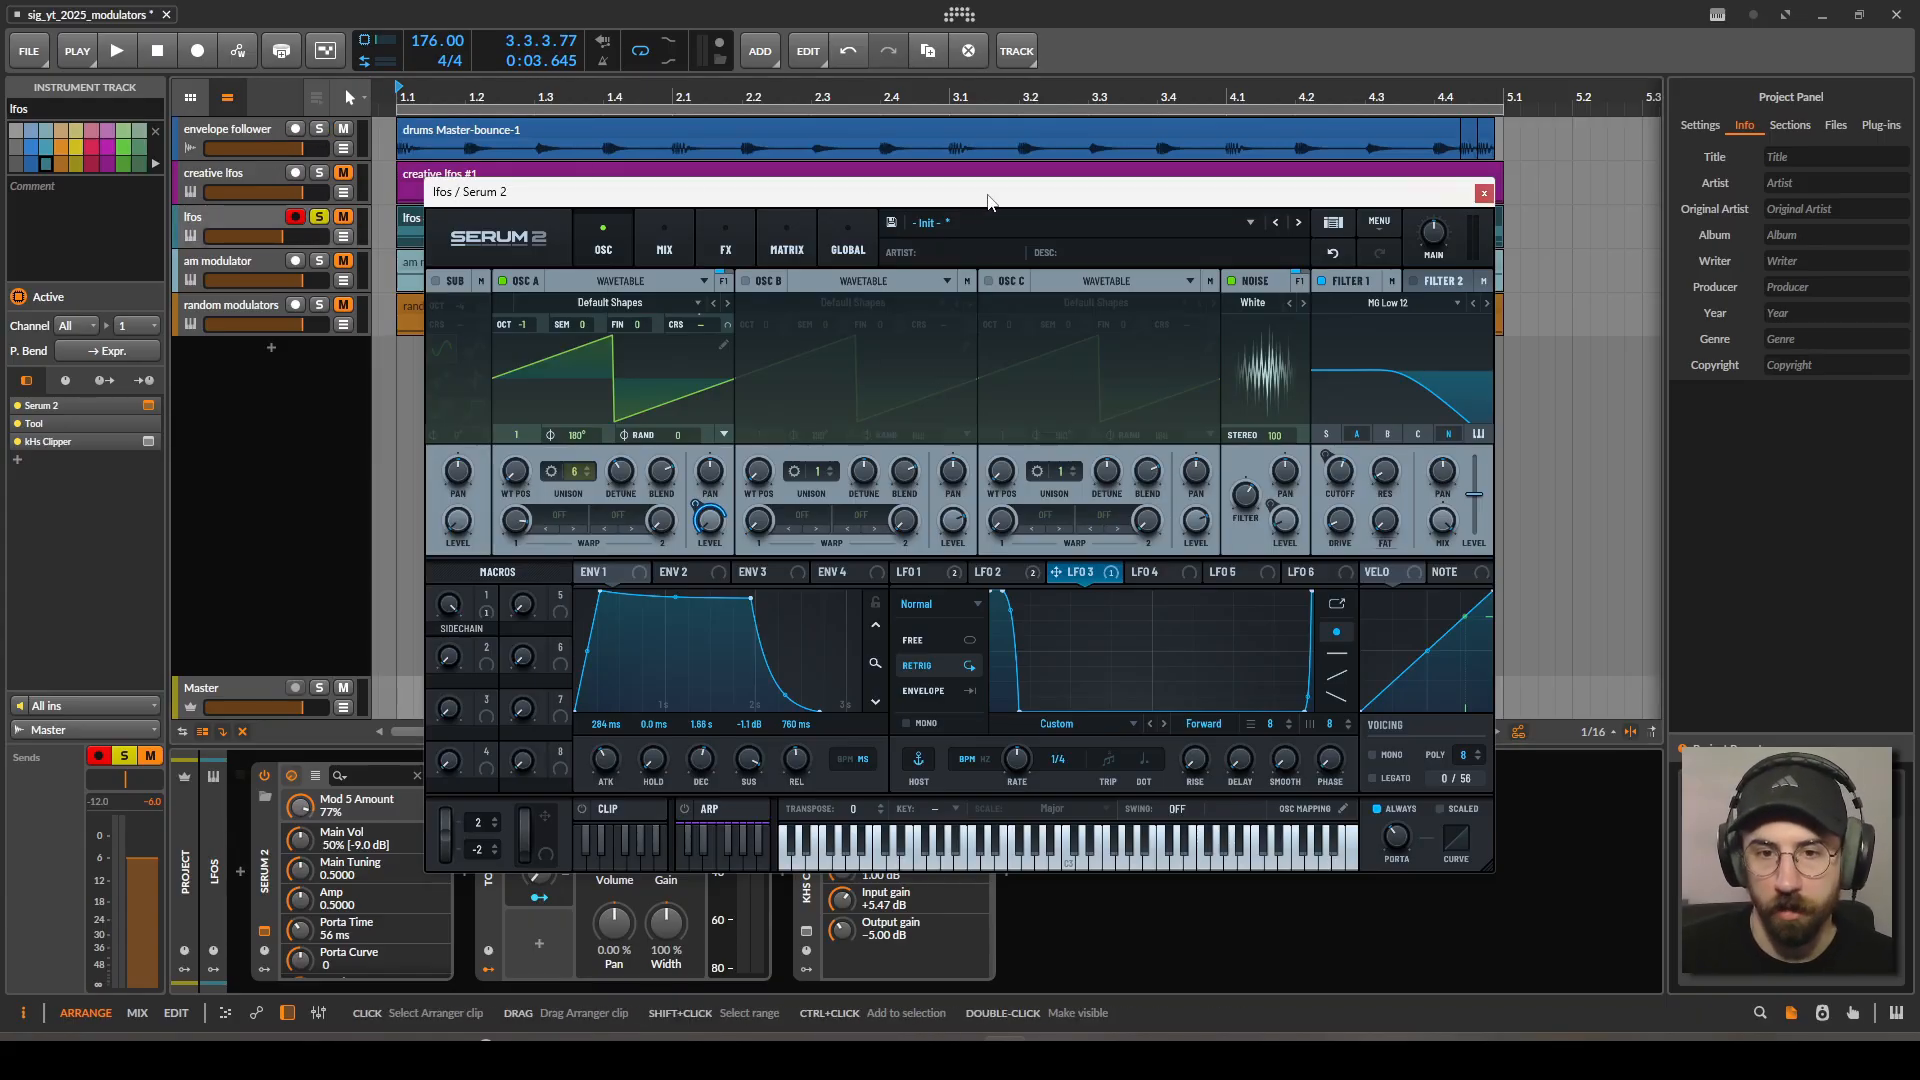
{"action": "key", "text": "space"}
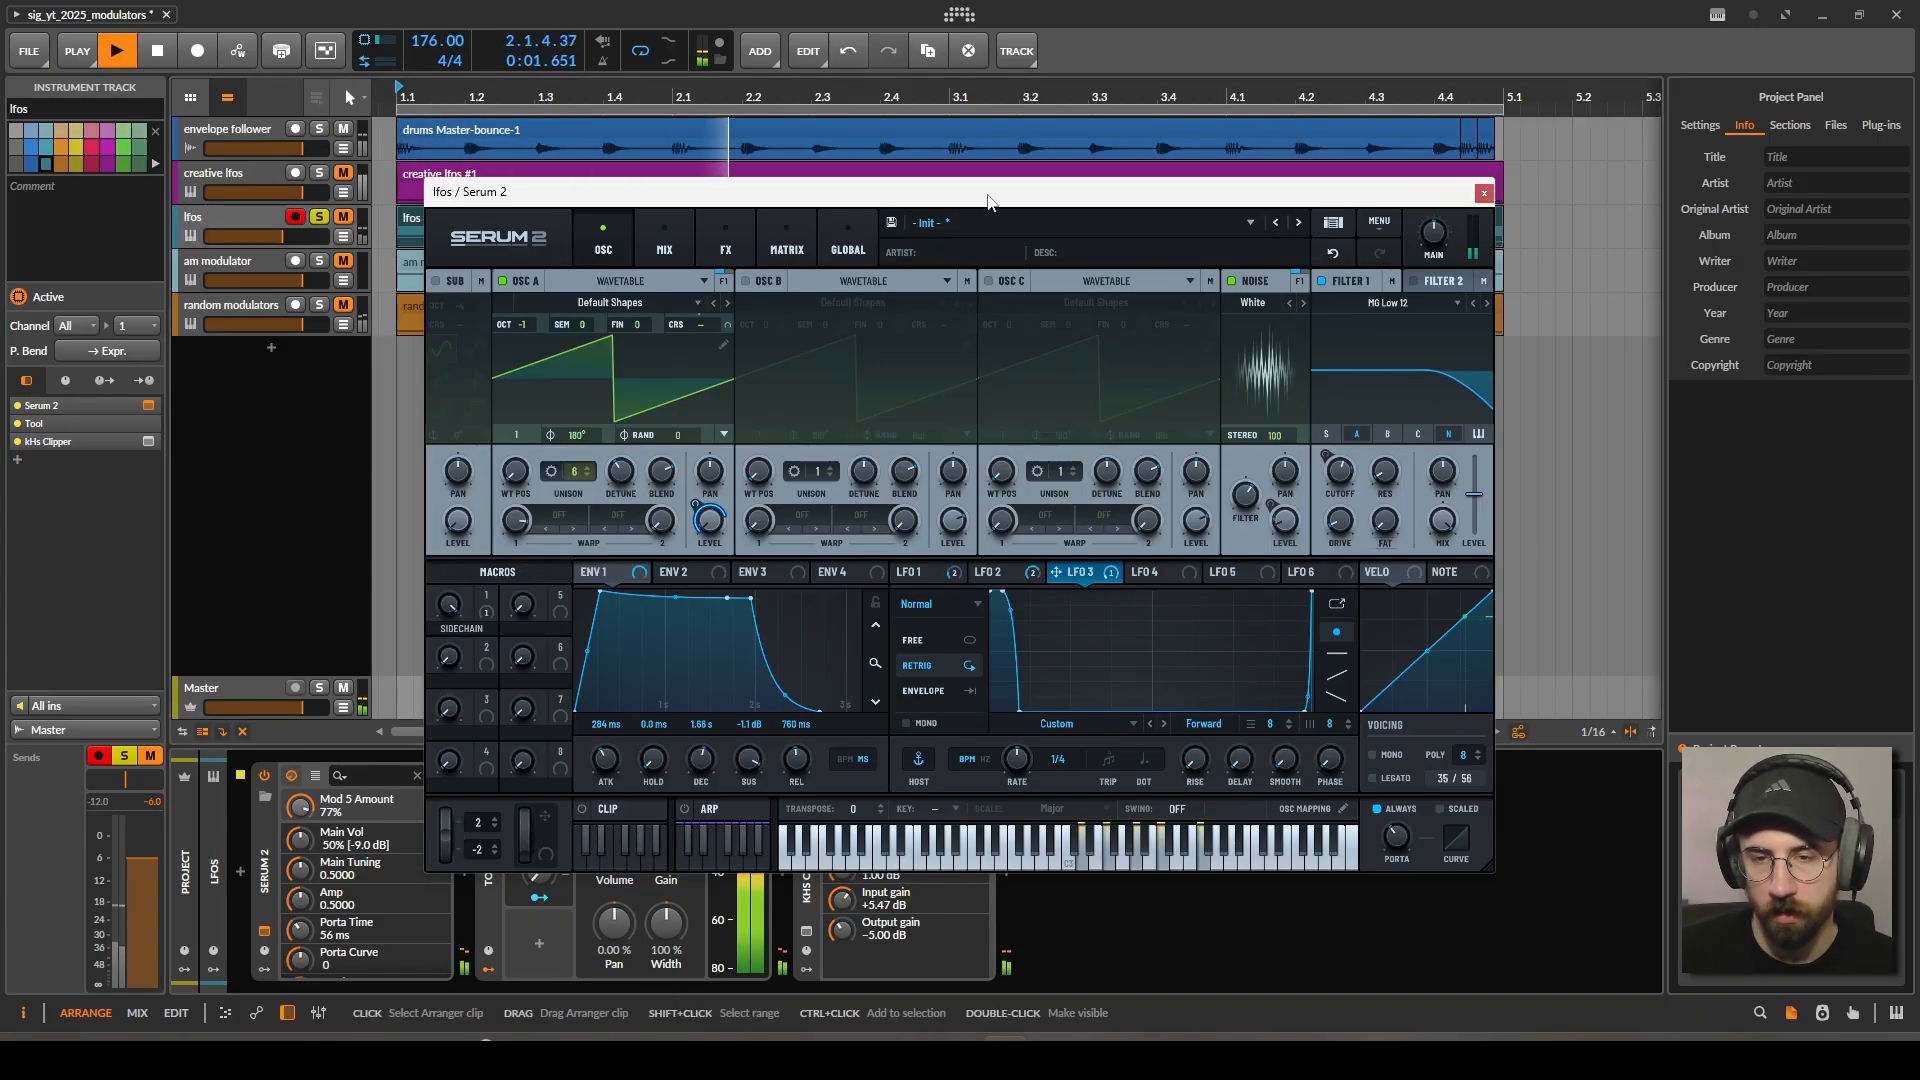
{"action": "key", "text": "space"}
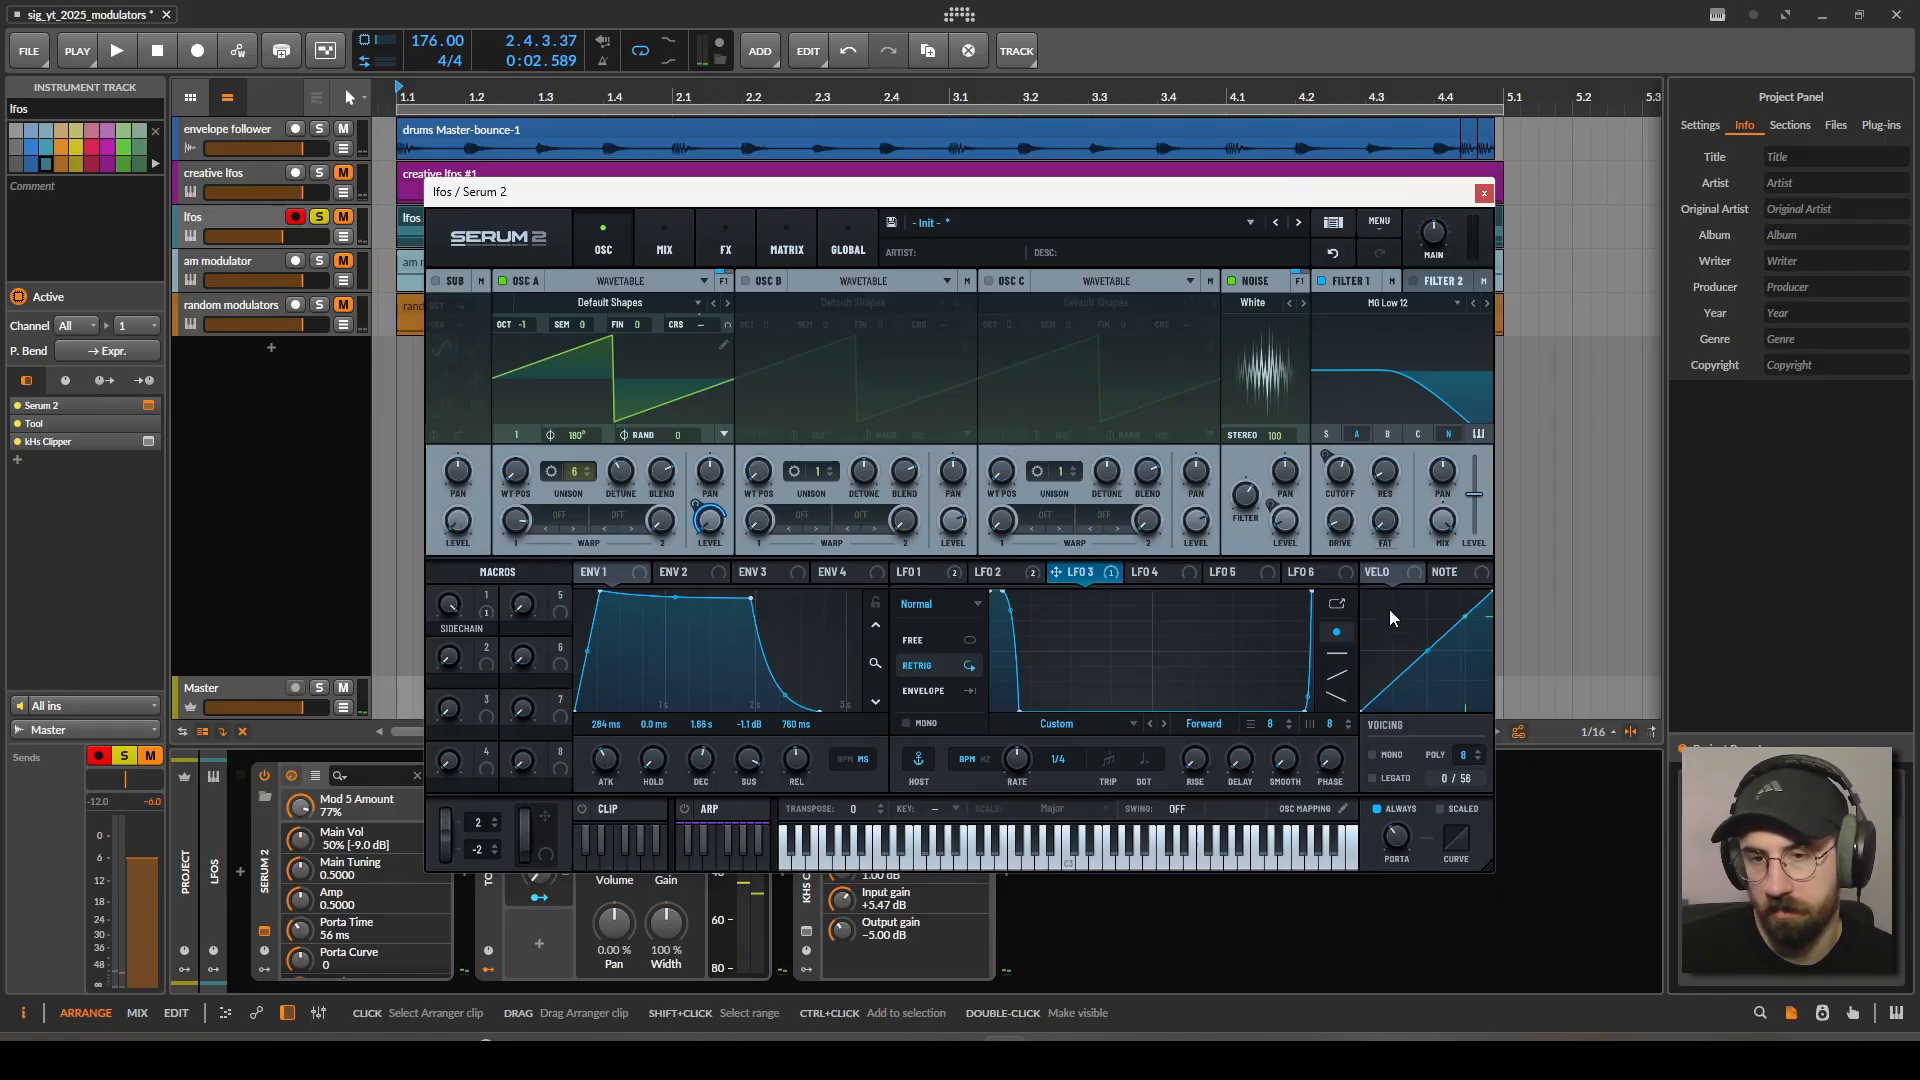
{"action": "left_click", "coordinate": [1334, 254]}
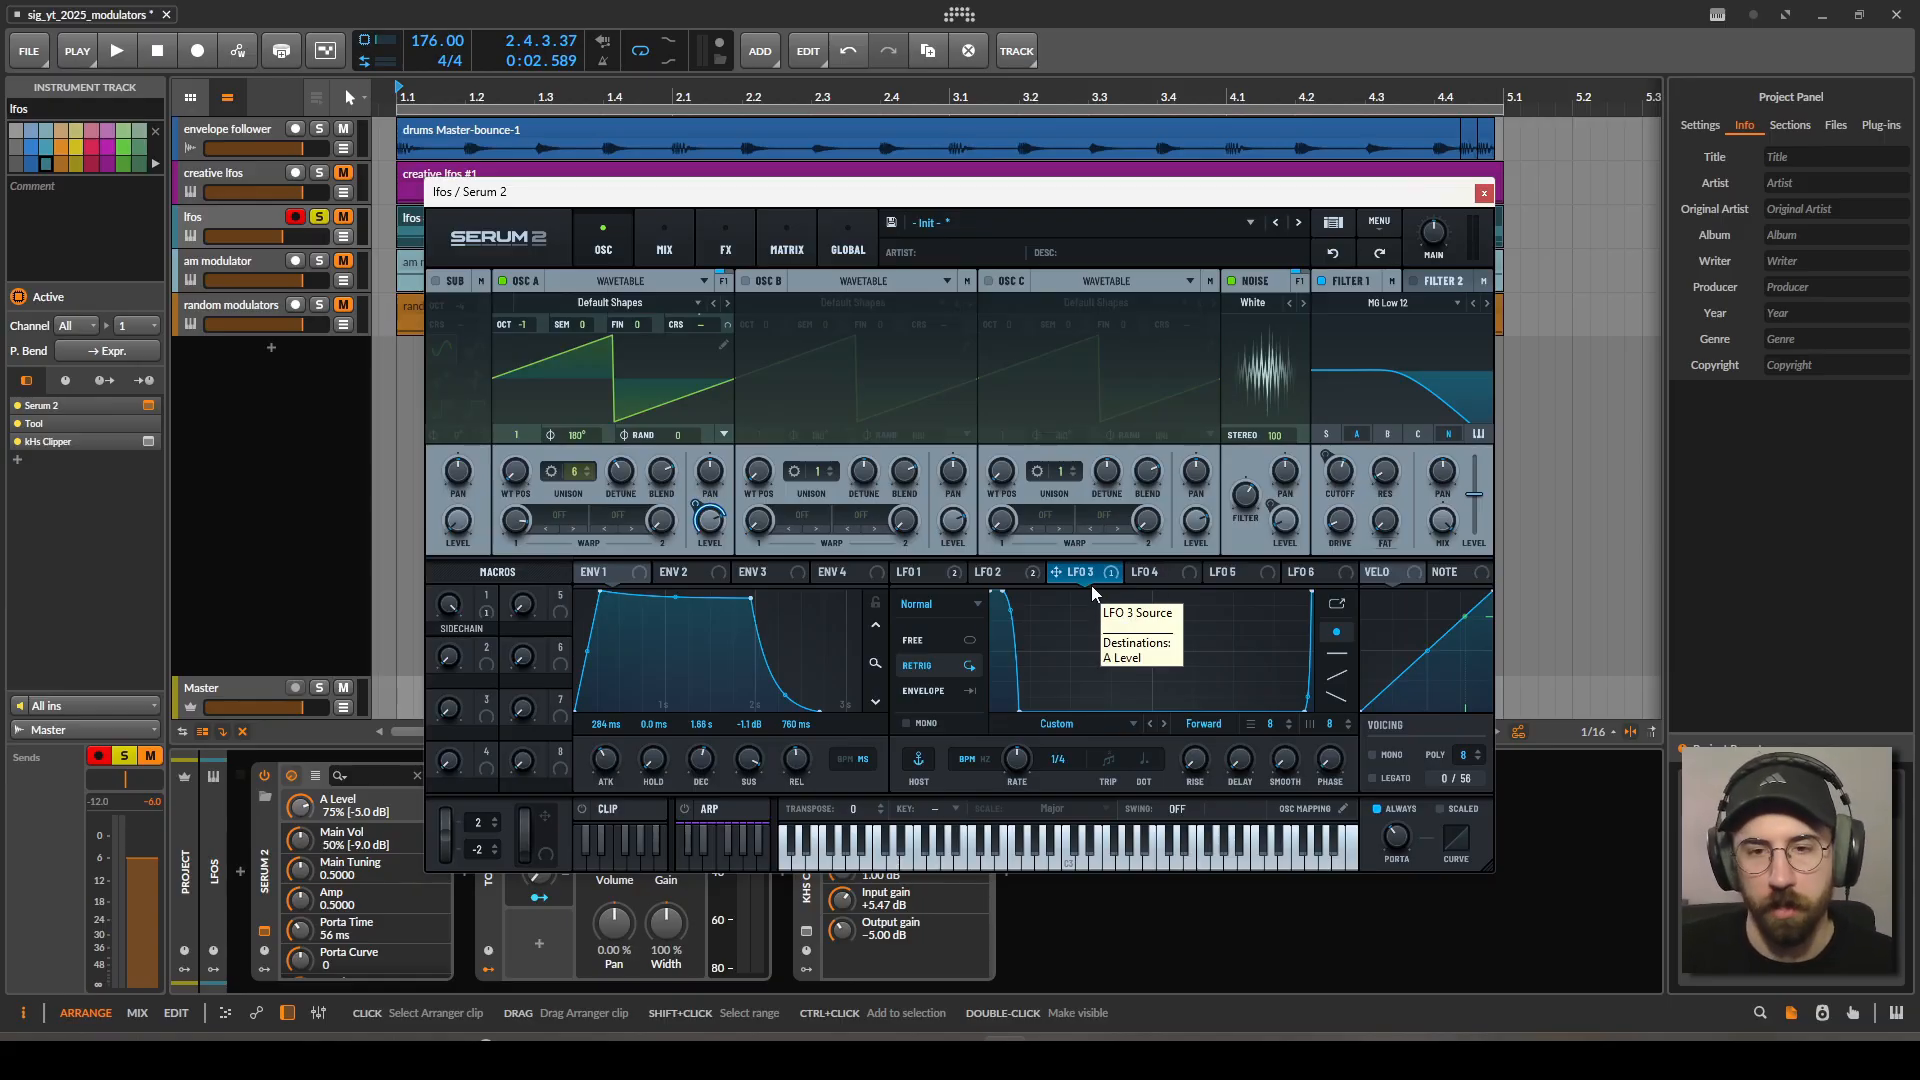
Play the soloed envelope follower drums together with the lfos track to hear LFO 3's level modulation.
{"action": "left_click", "coordinate": [324, 131]}
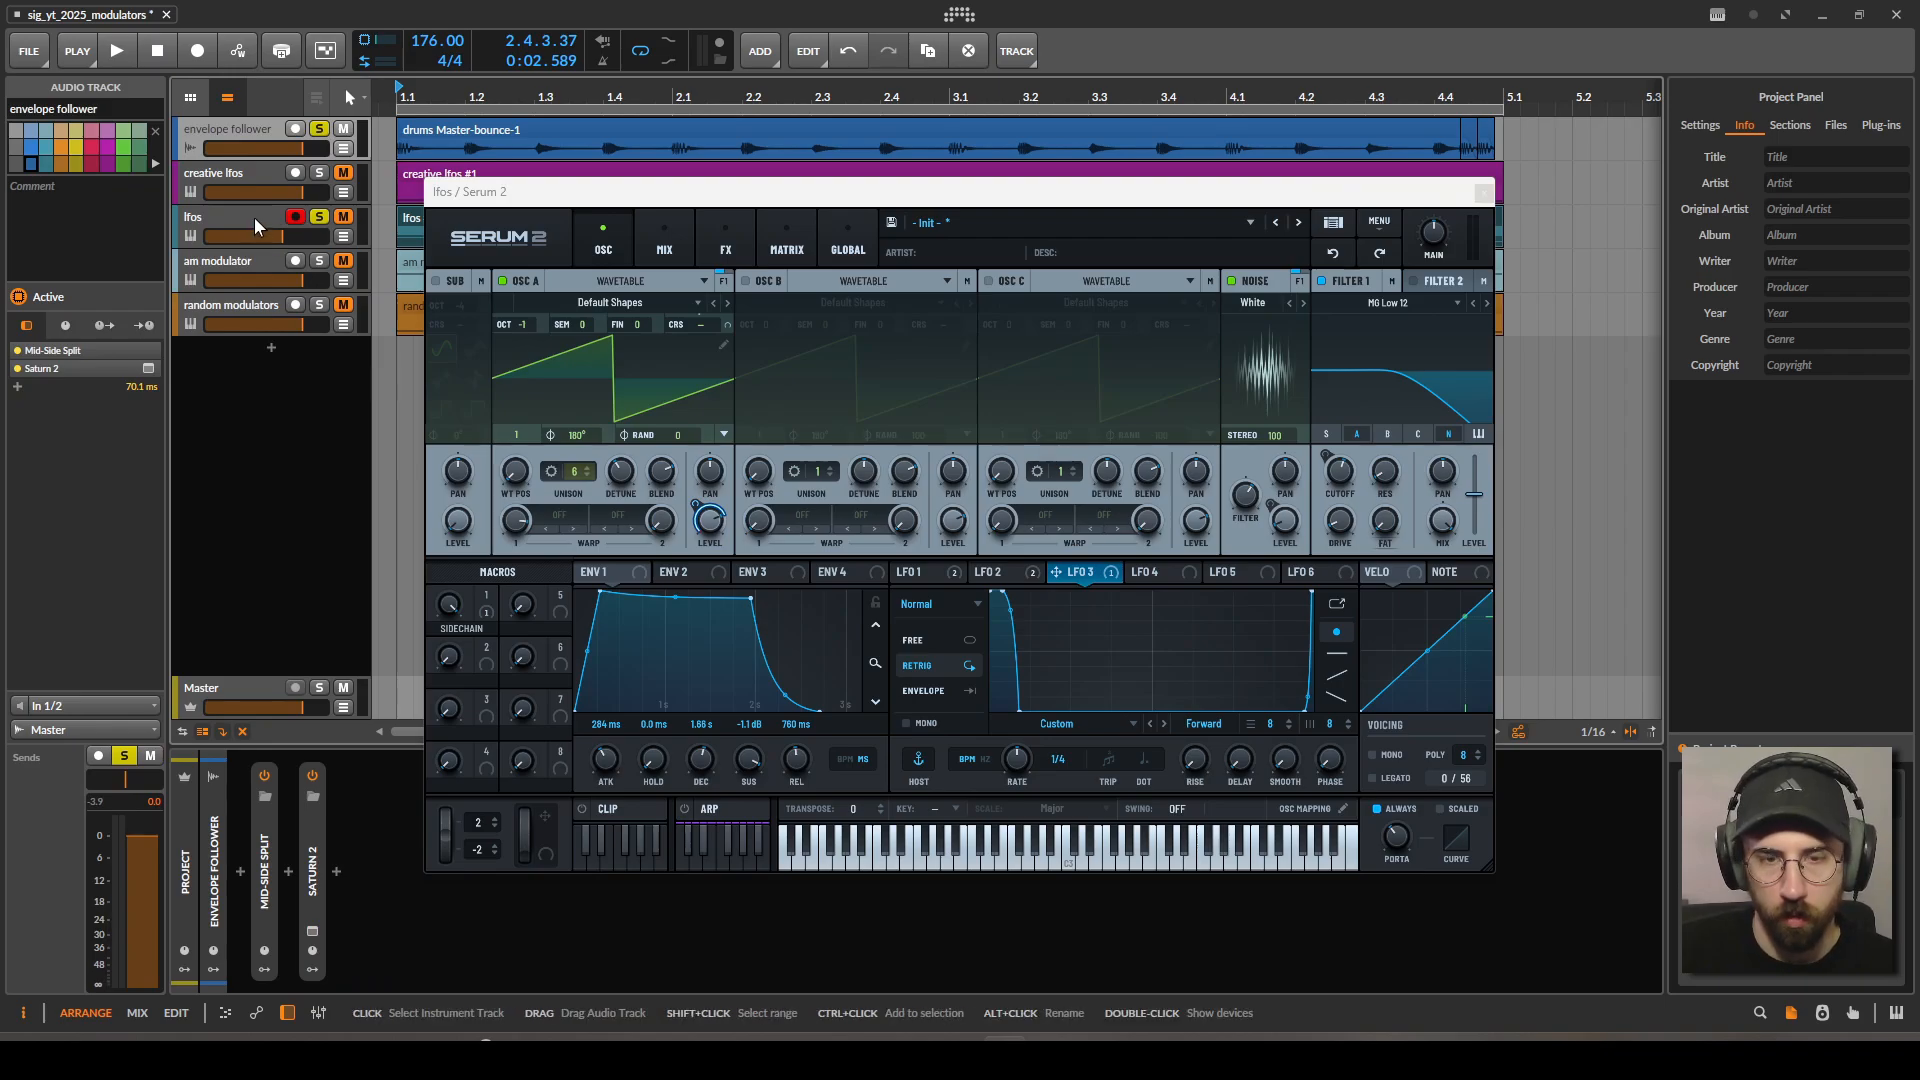
{"action": "key", "text": "space"}
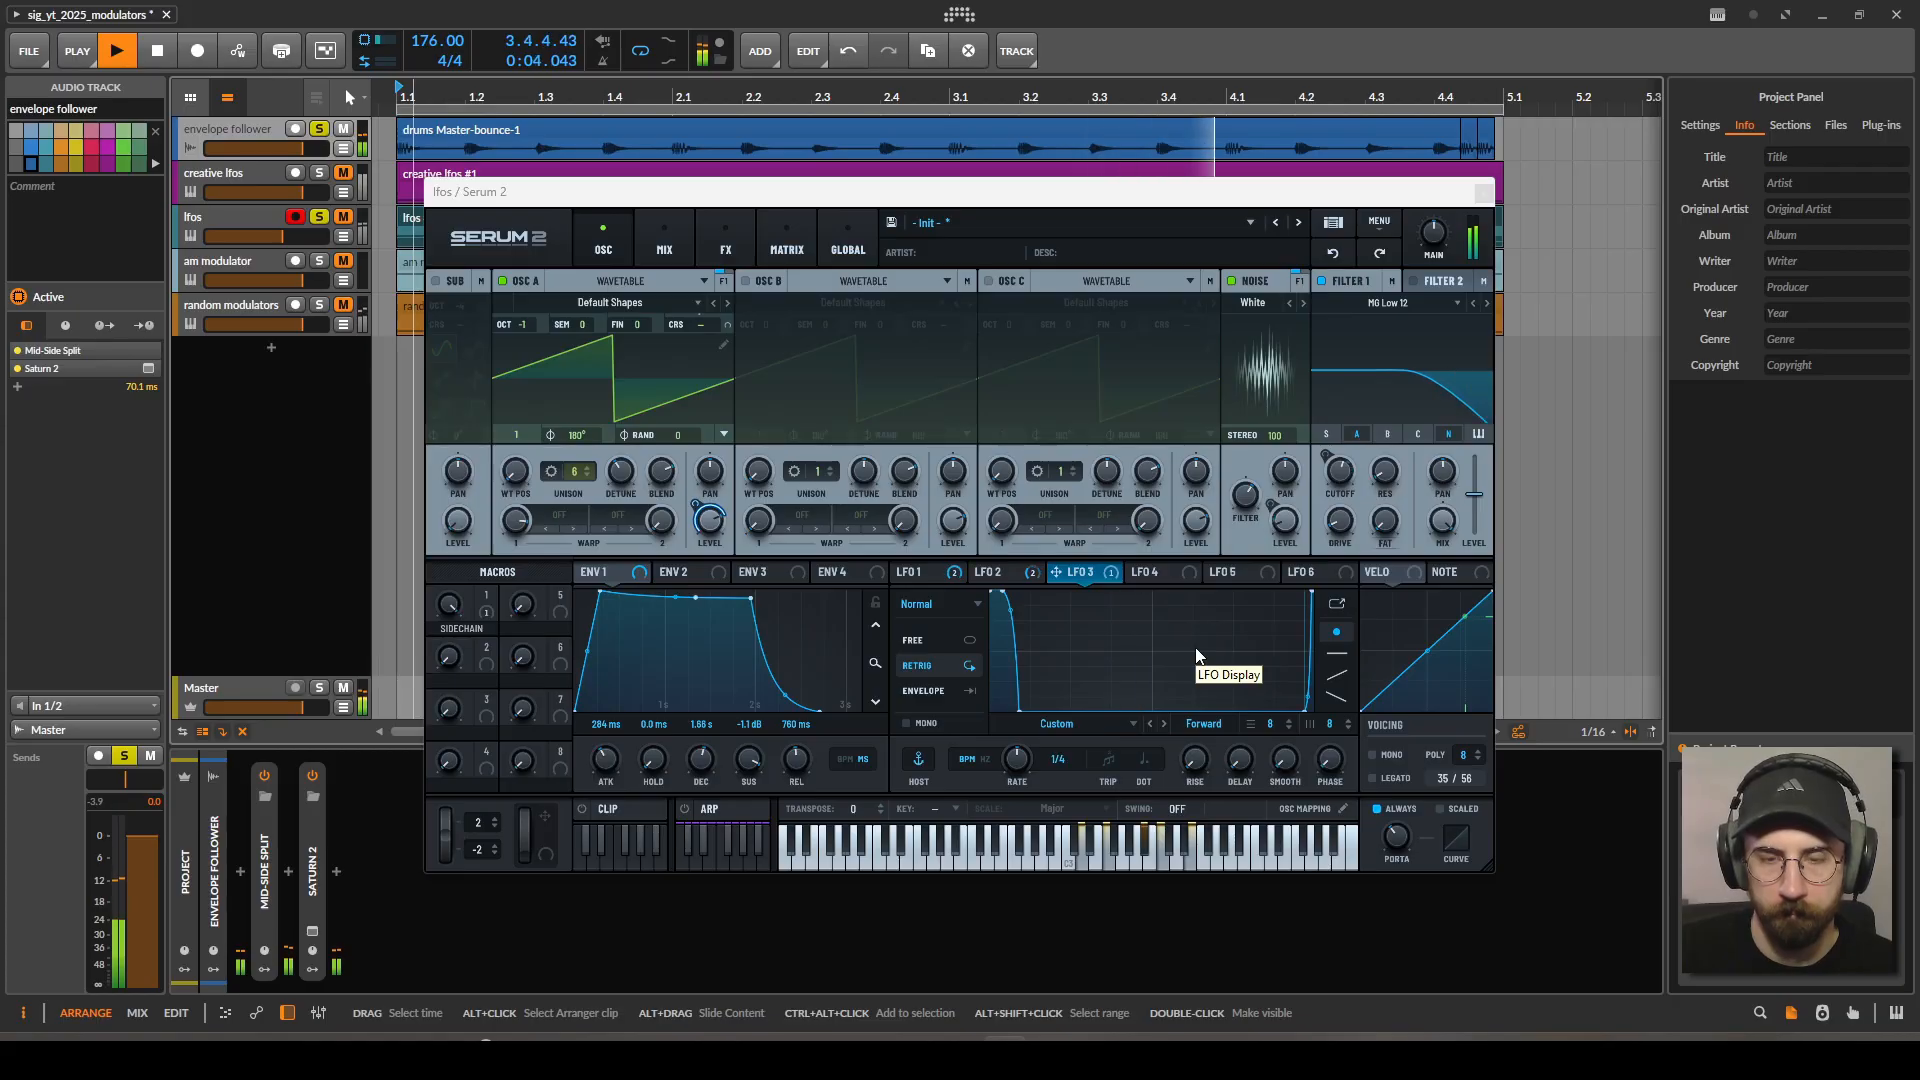
{"action": "key", "text": "space"}
Bypass all of LFO 3's destinations and audition the lfos track together with the drums.
{"action": "right_click", "coordinate": [1085, 574]}
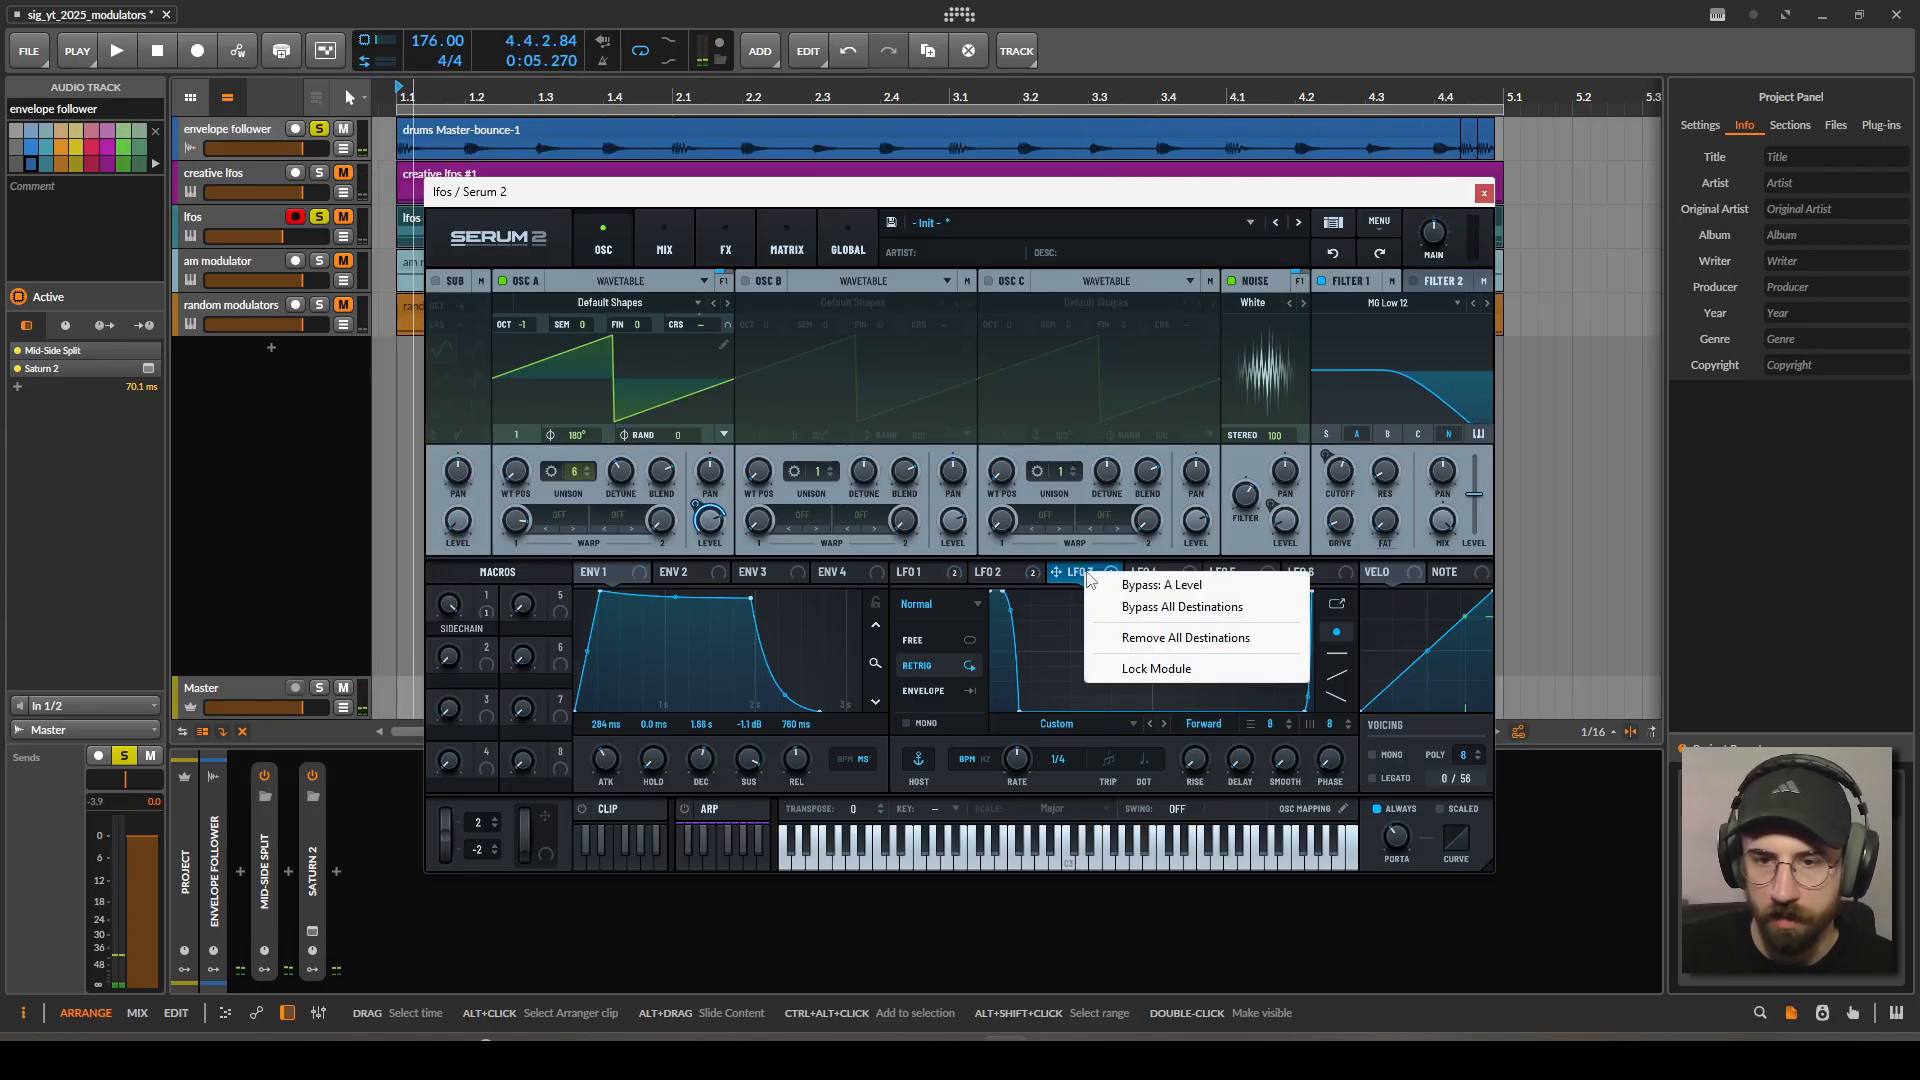
{"action": "left_click", "coordinate": [1146, 606]}
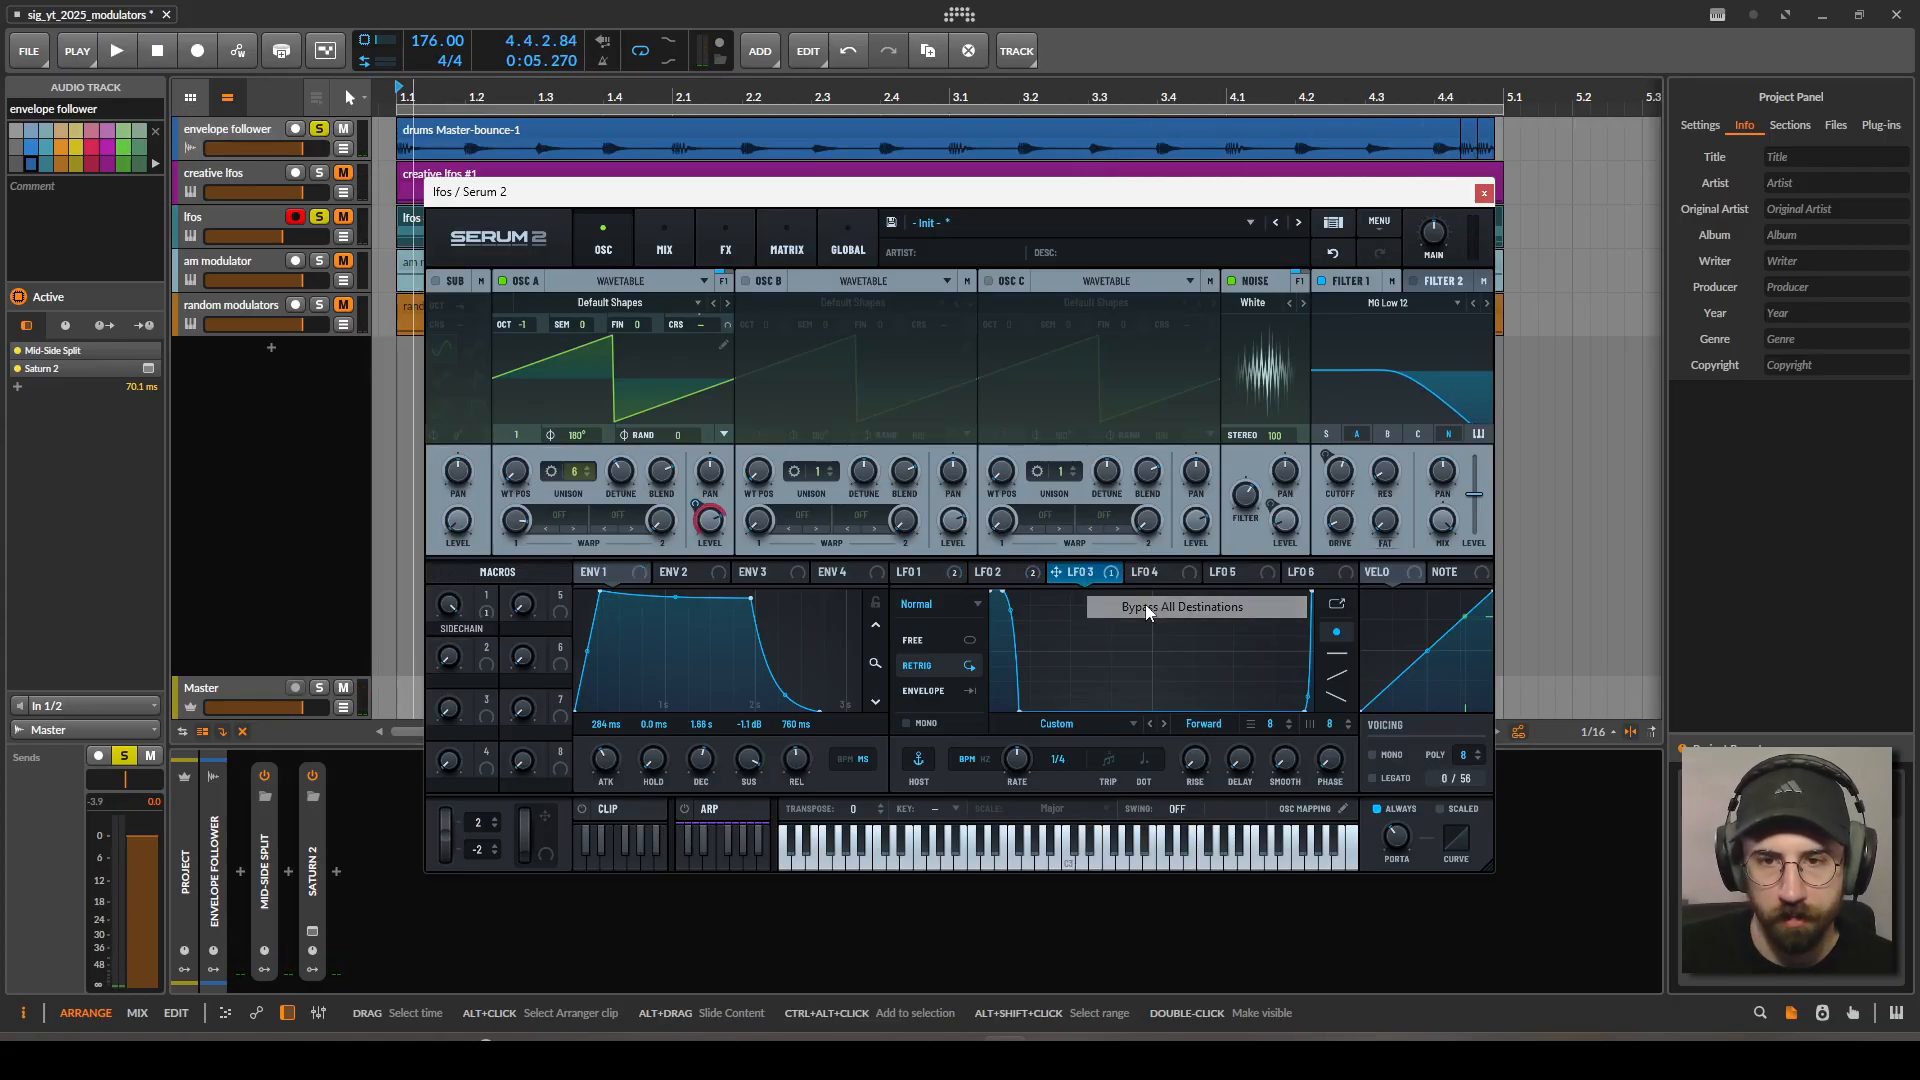
{"action": "key", "text": "space"}
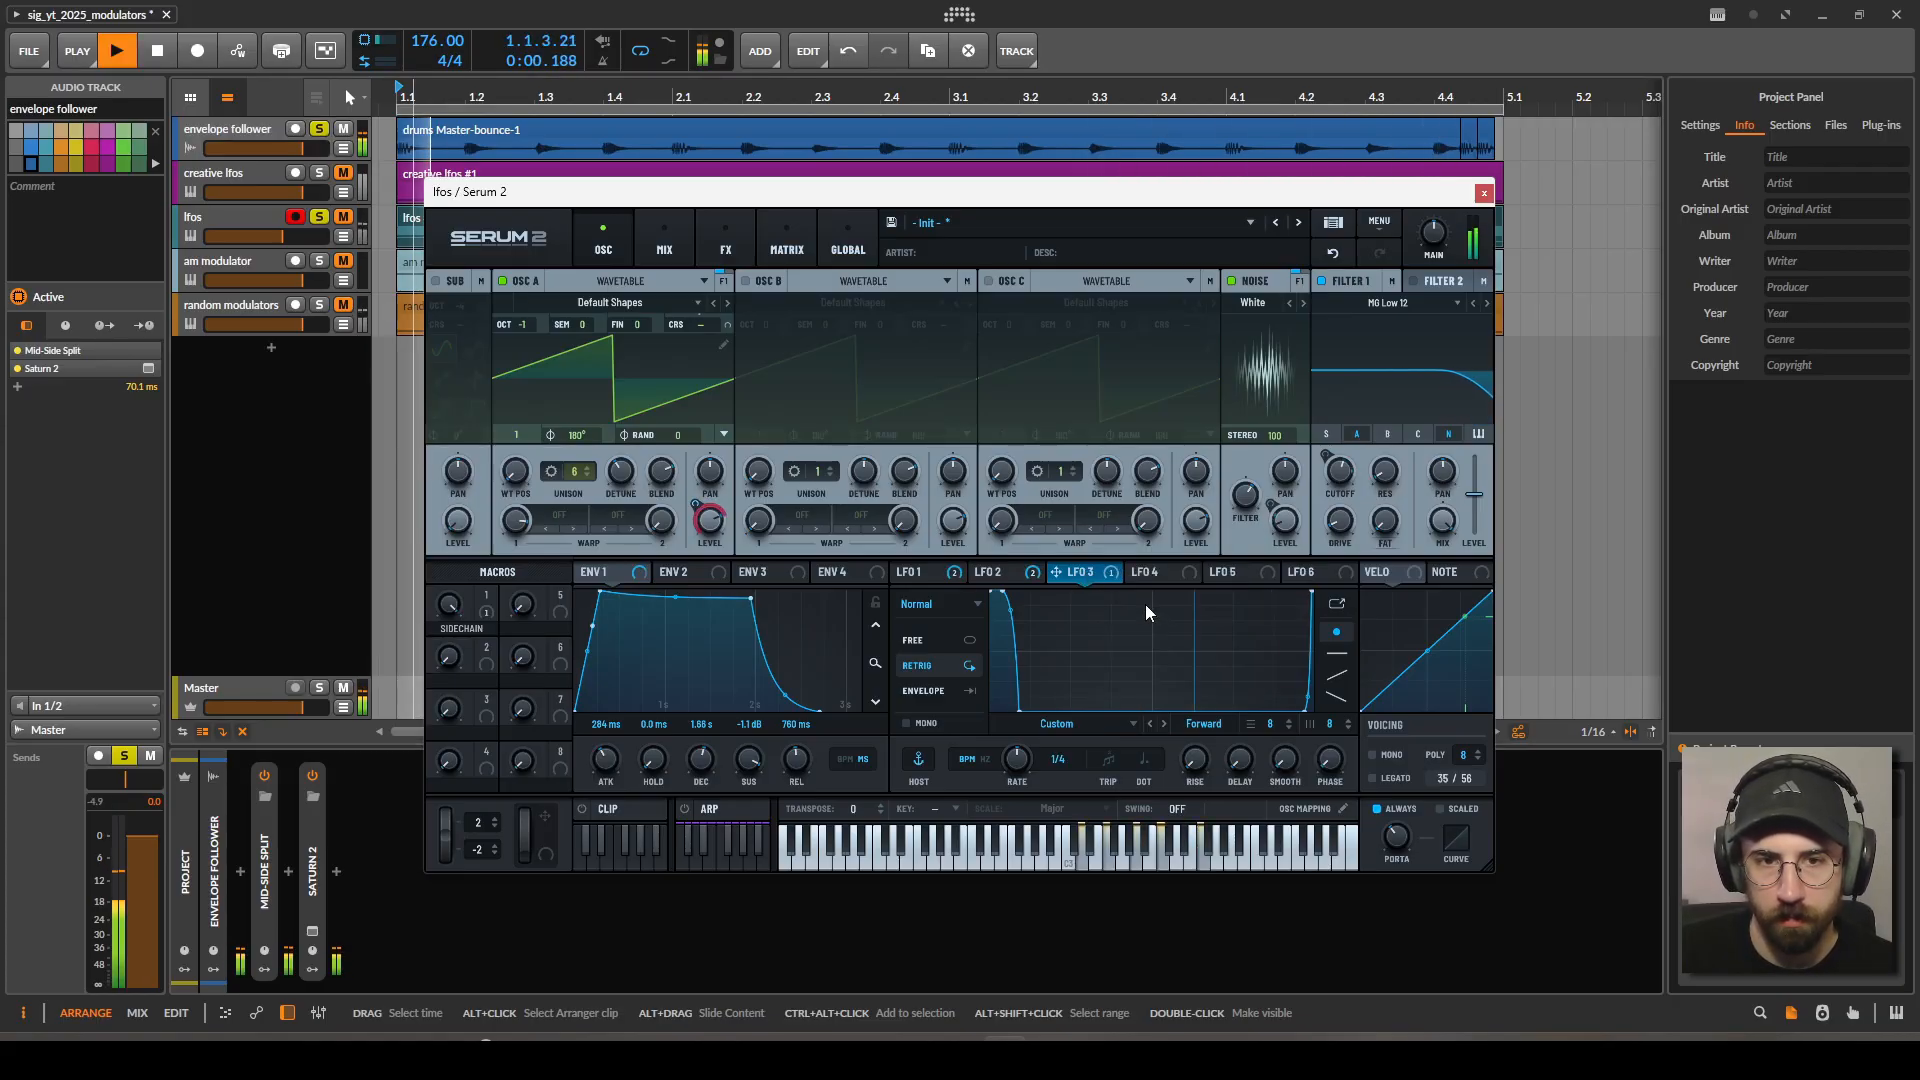
{"action": "key", "text": "space"}
Reactivate all of LFO 3's destinations and play the lfos track with the drums again for comparison.
{"action": "right_click", "coordinate": [1085, 577]}
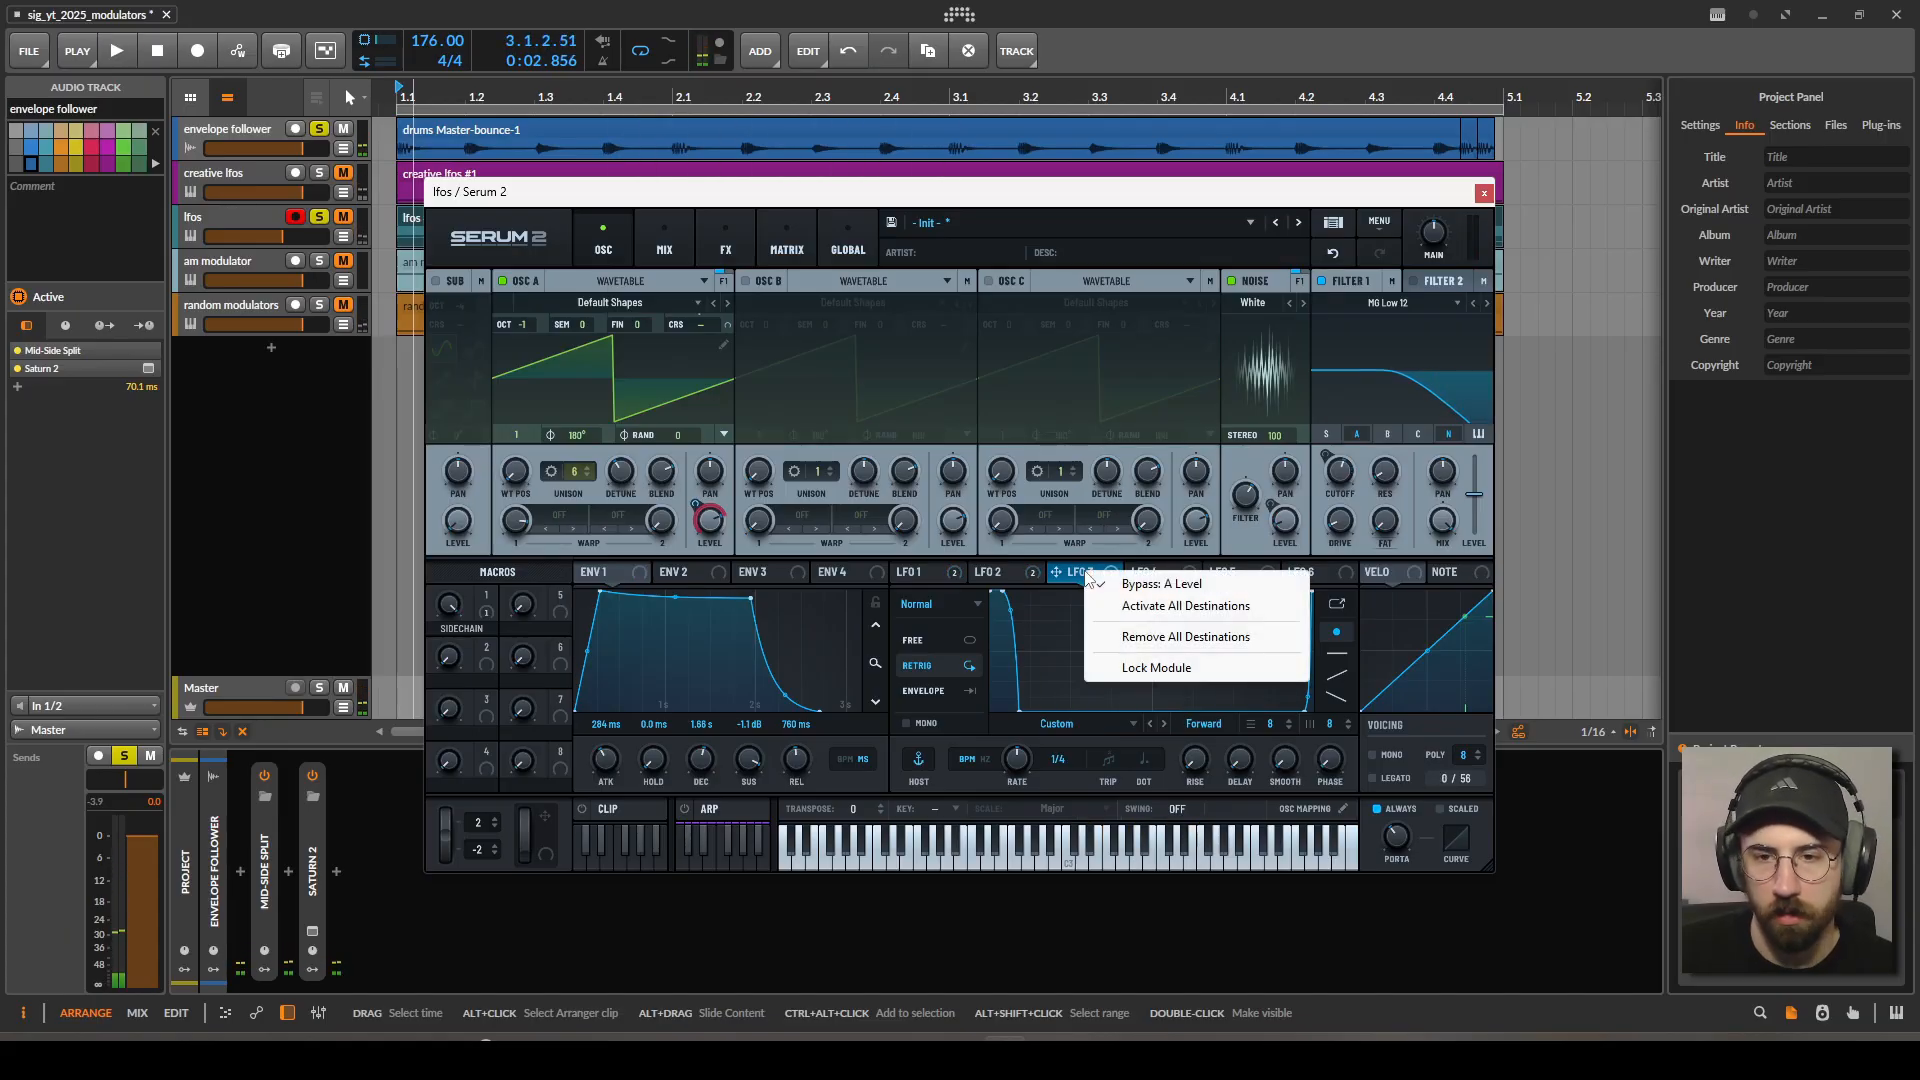
{"action": "left_click", "coordinate": [1142, 602]}
{"action": "key", "text": "space"}
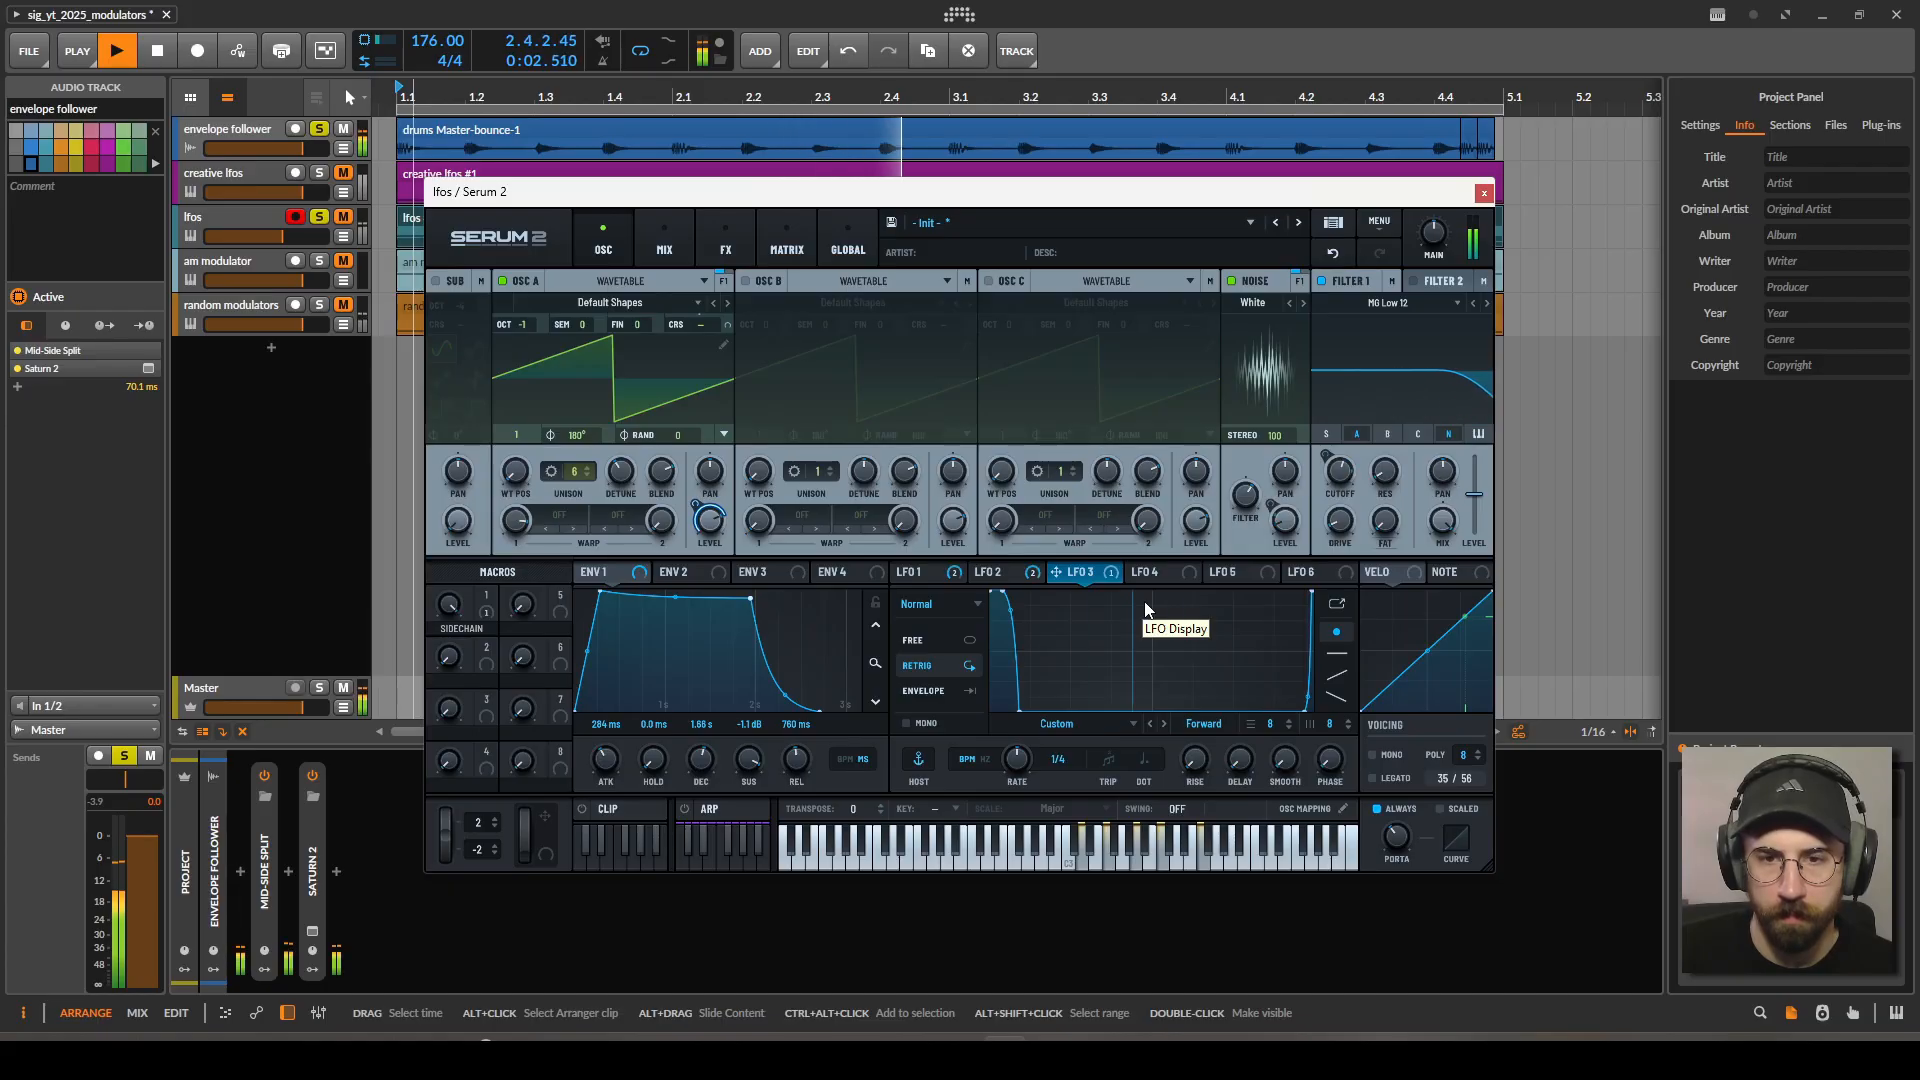
{"action": "key", "text": "space"}
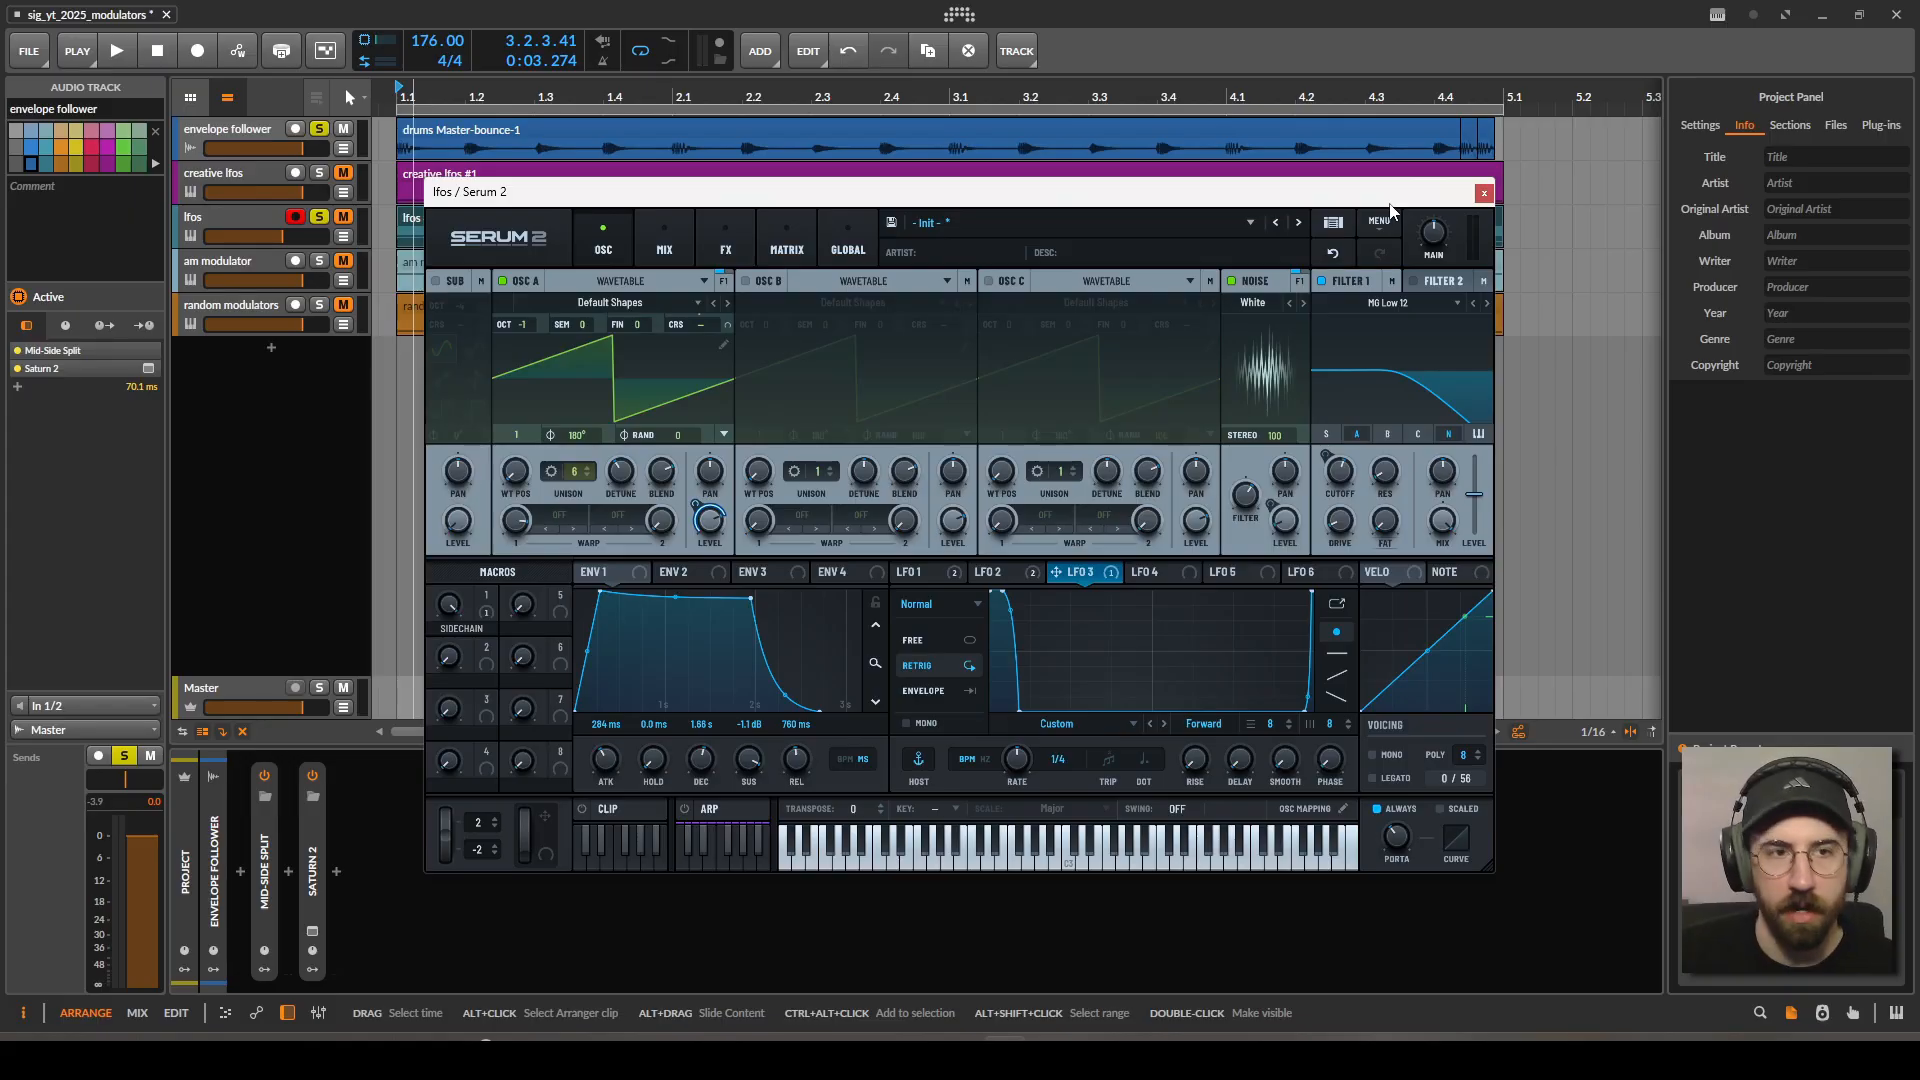
Close the lfos track's Serum 2 window and look at the device chains of the lfos and am modulator tracks.
{"action": "left_click", "coordinate": [1484, 193]}
{"action": "left_click", "coordinate": [248, 222]}
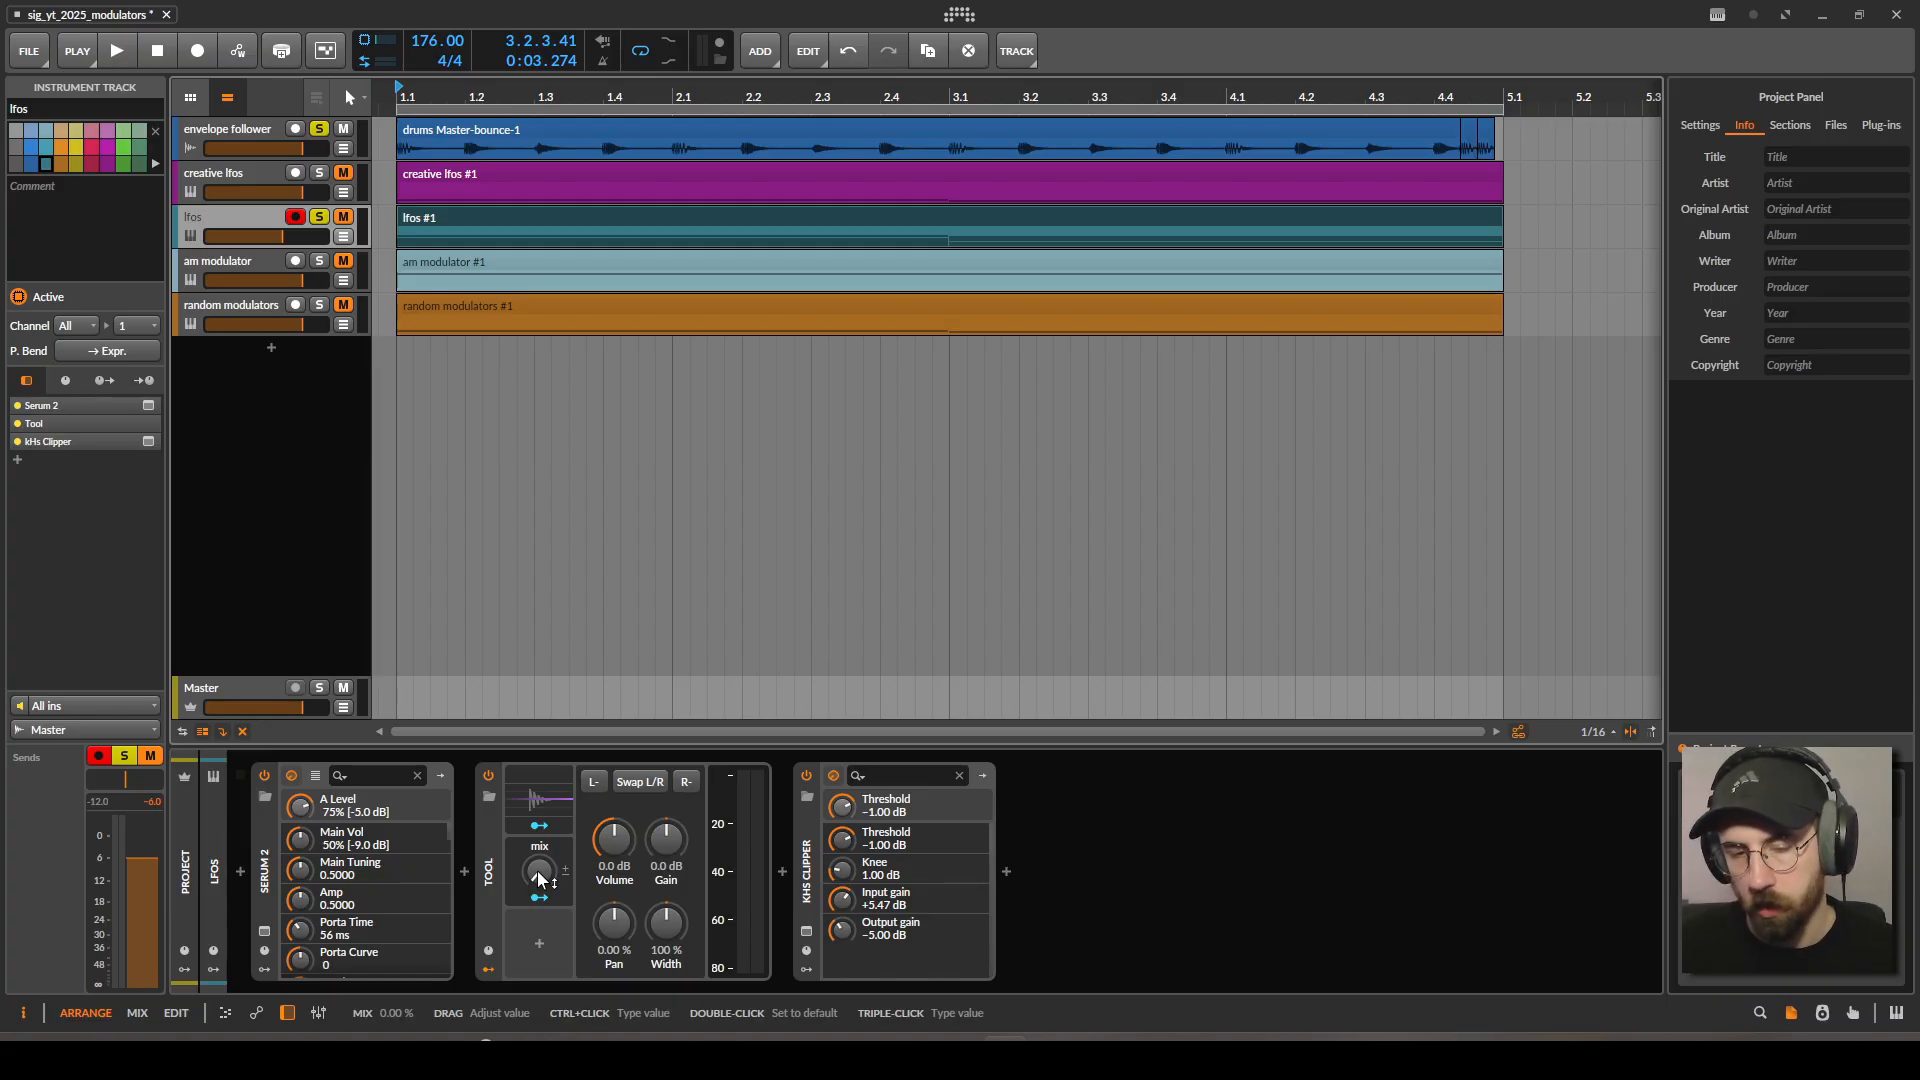
{"action": "left_click", "coordinate": [261, 260]}
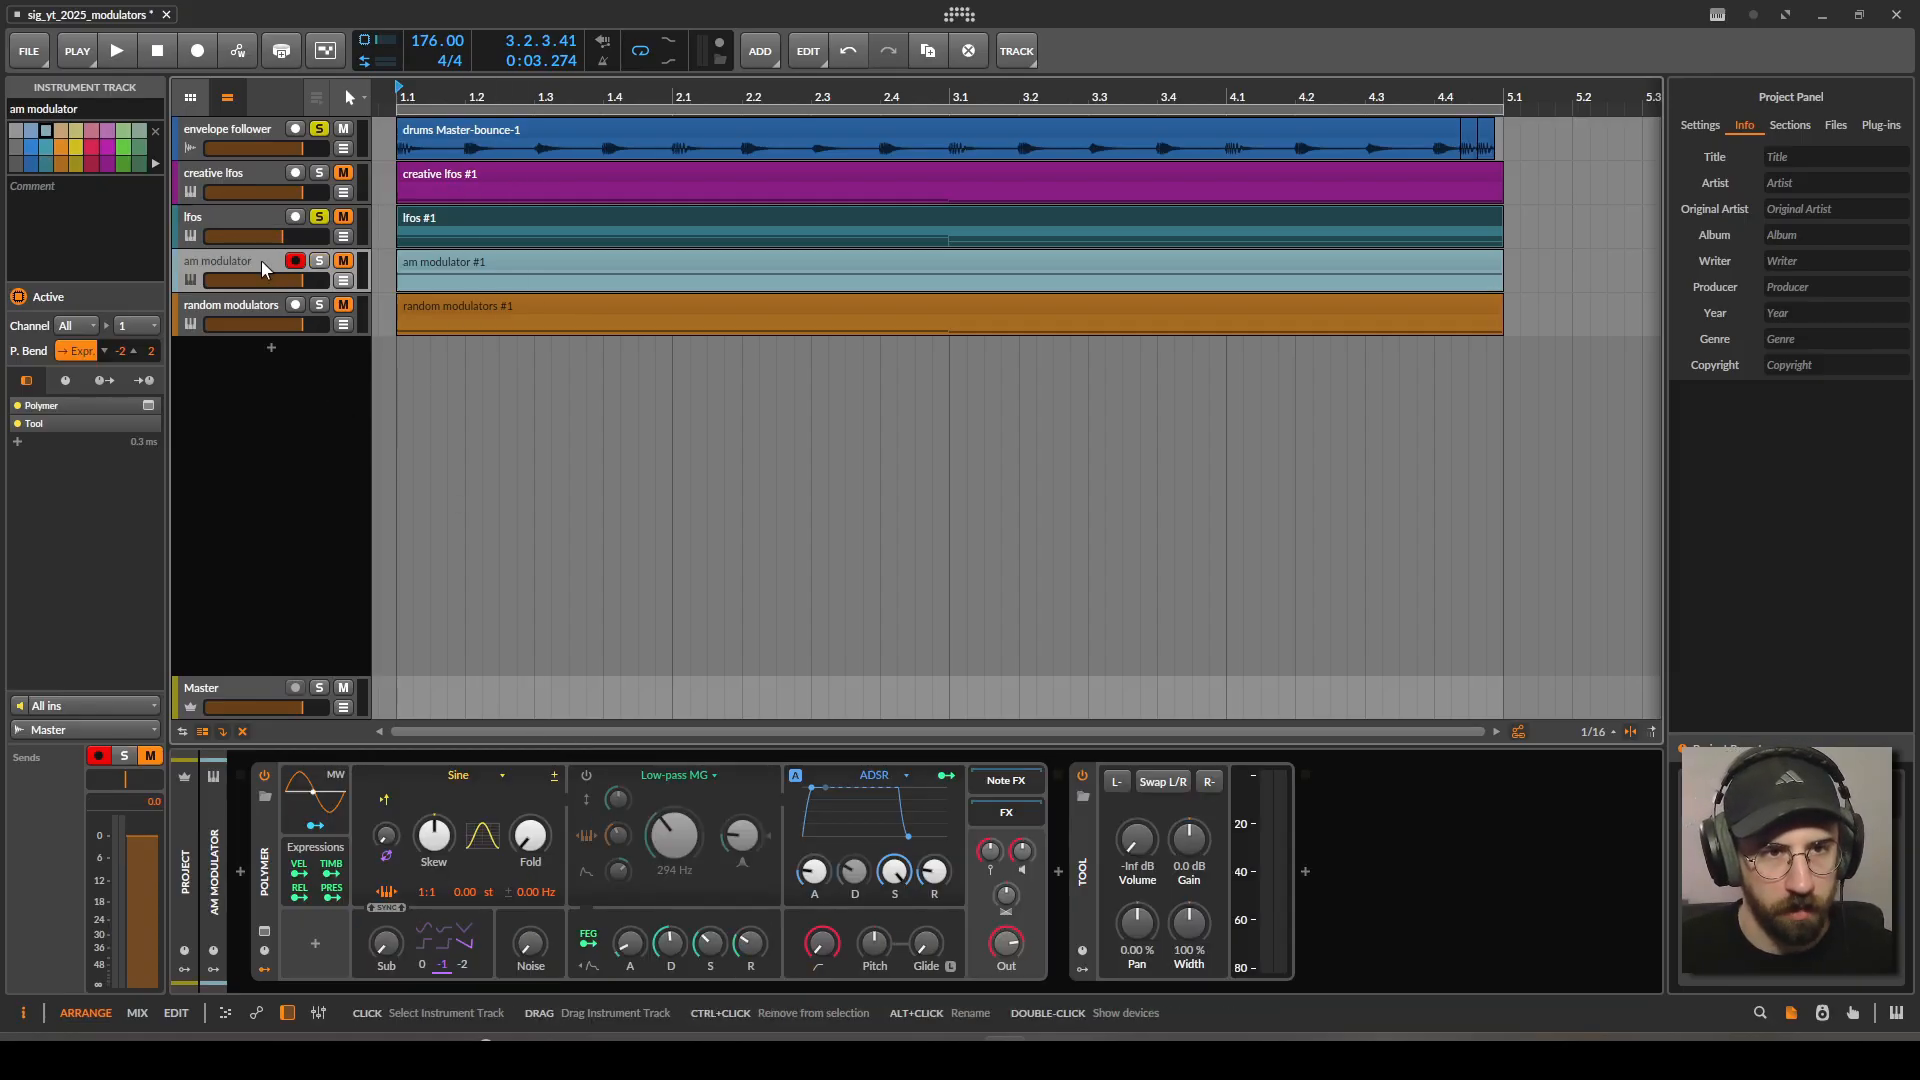
Bypass the Tool device on the am modulator track and audition the Polymer sound soloed.
{"action": "left_click", "coordinate": [1082, 777]}
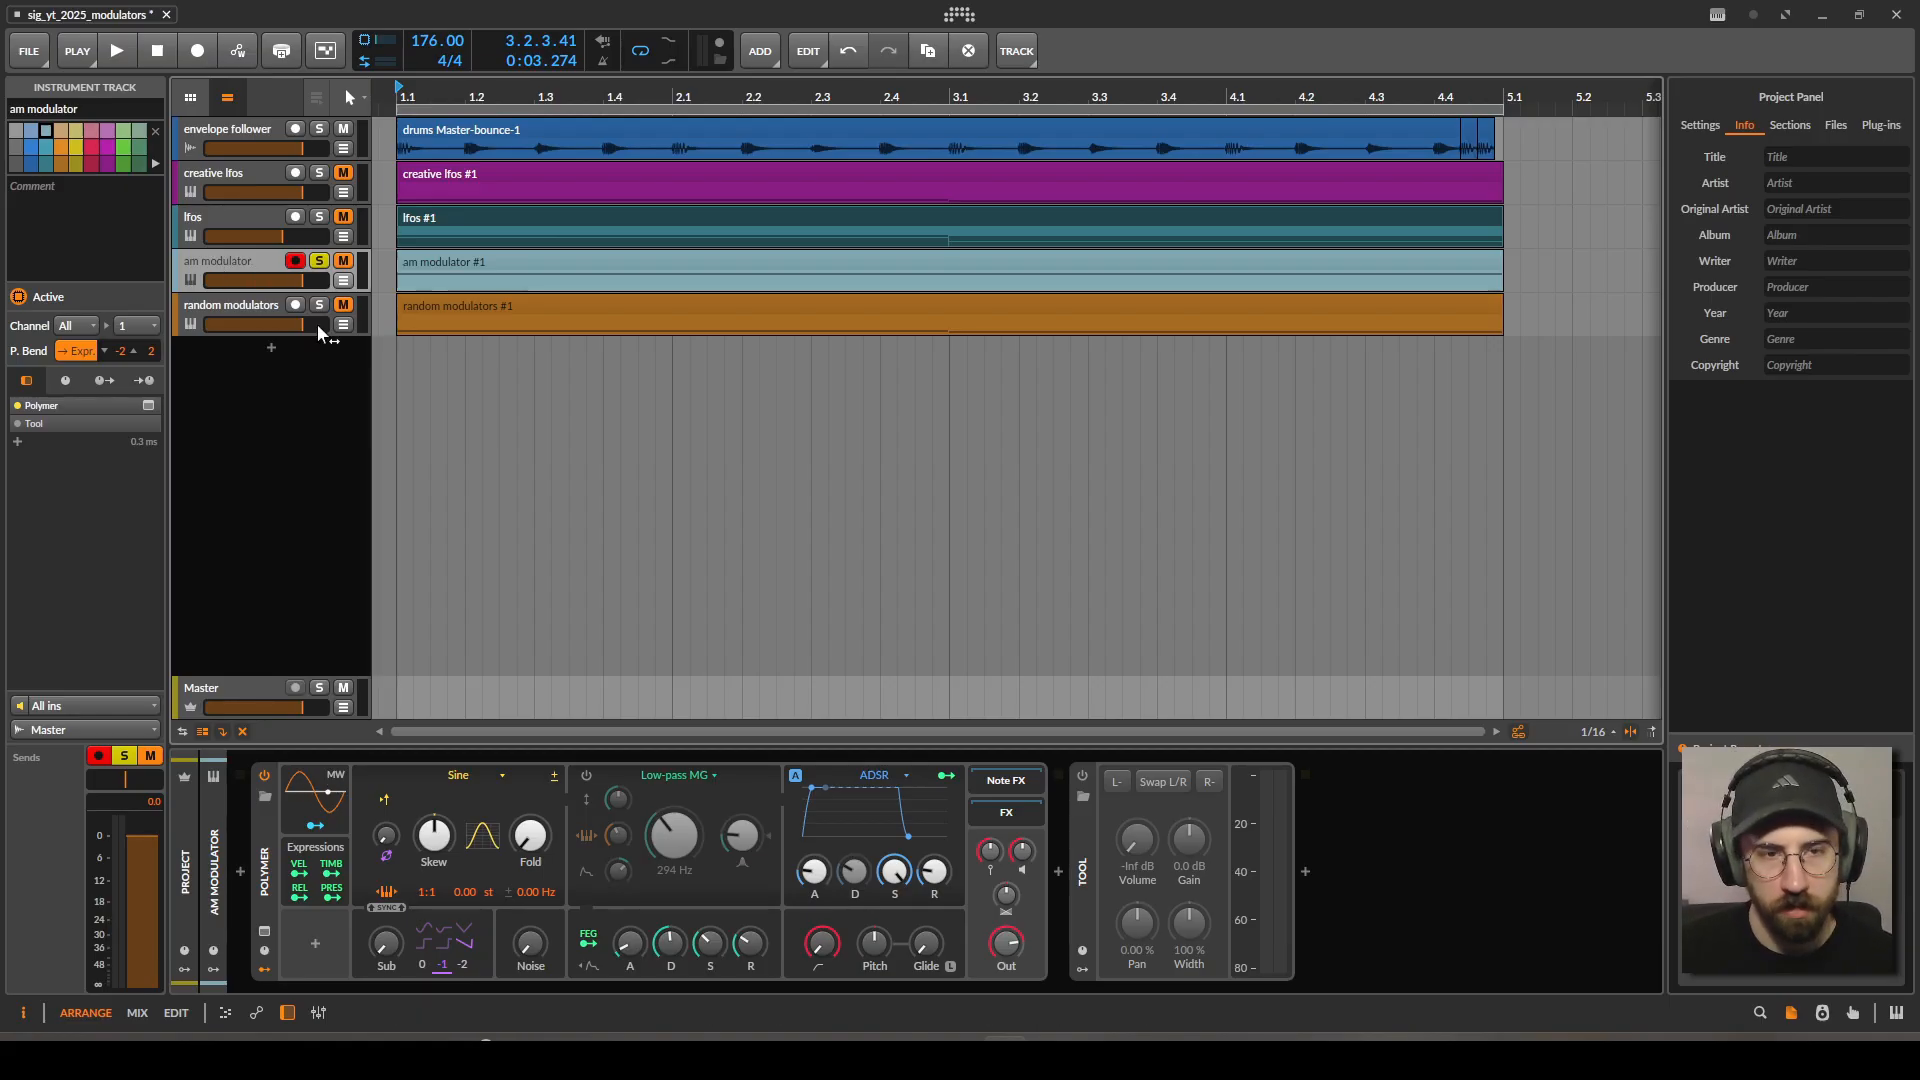
{"action": "key", "text": "space"}
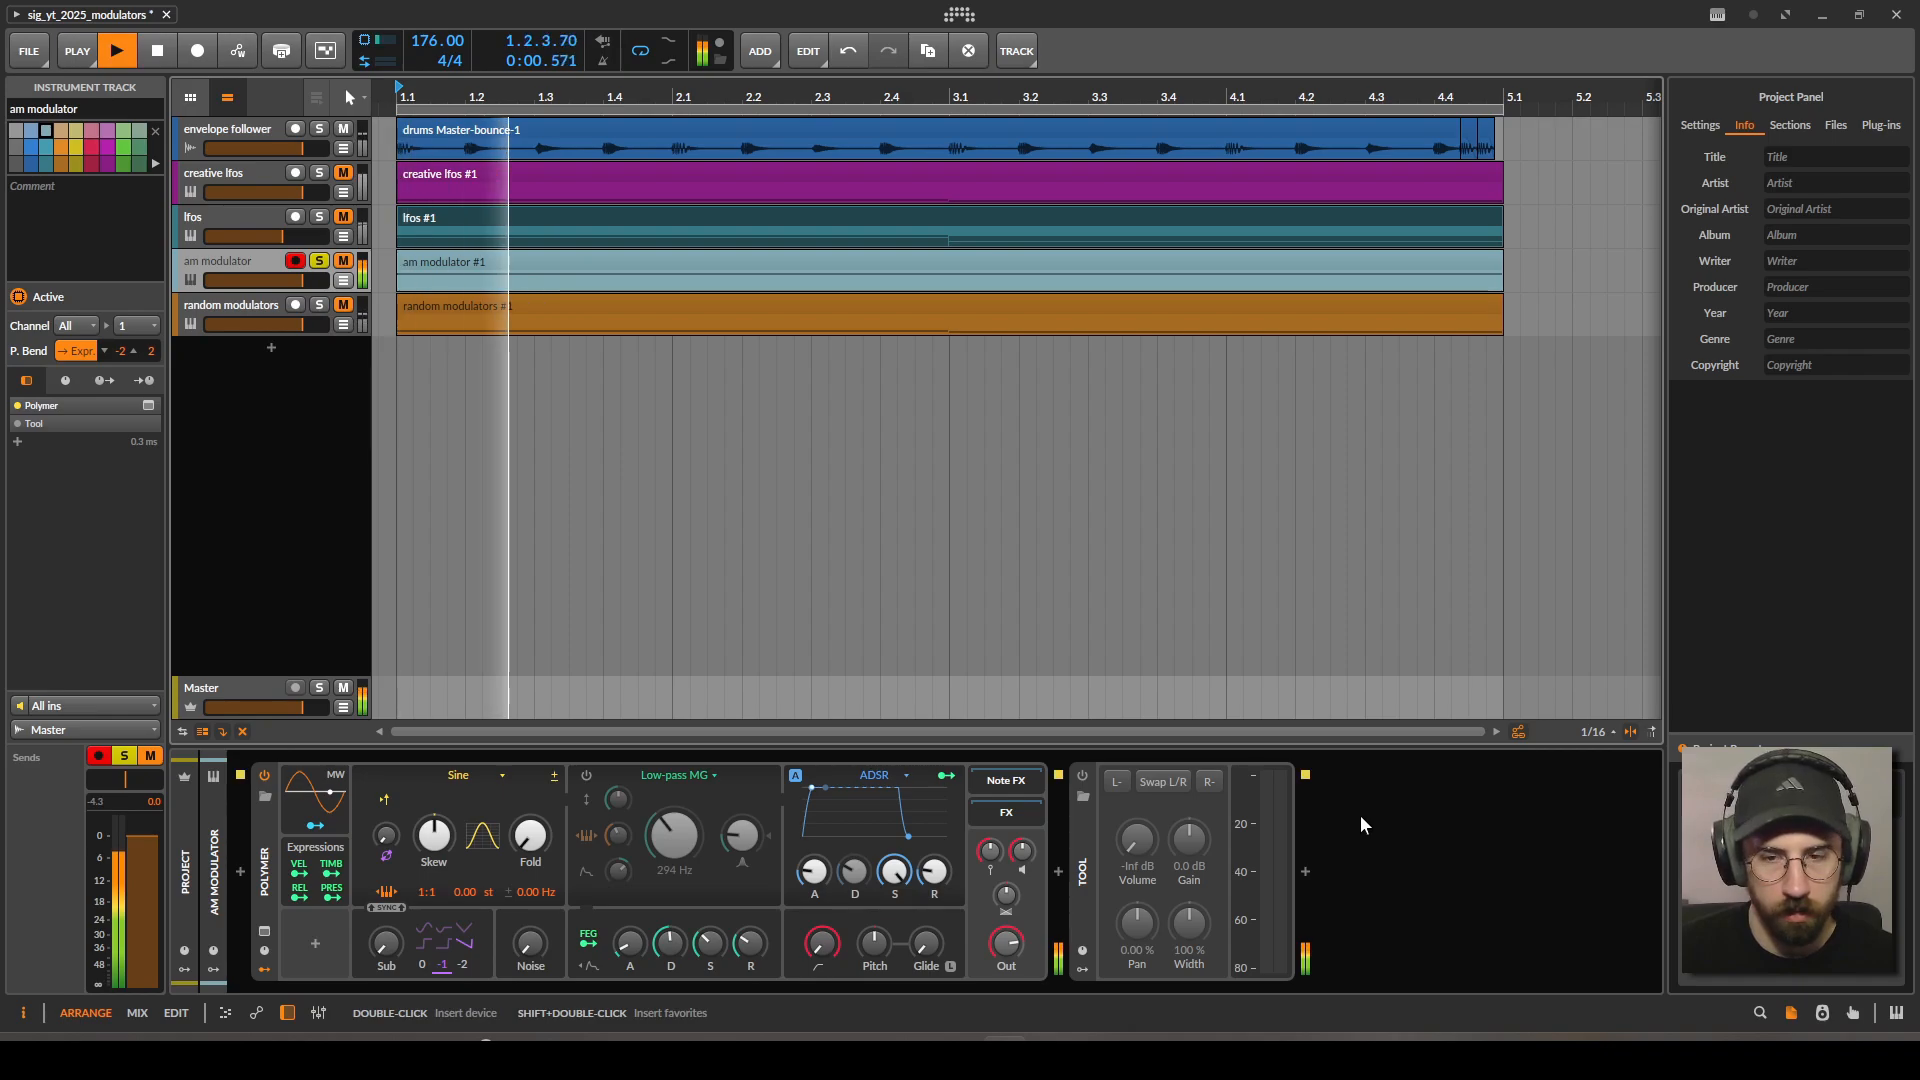
{"action": "key", "text": "space"}
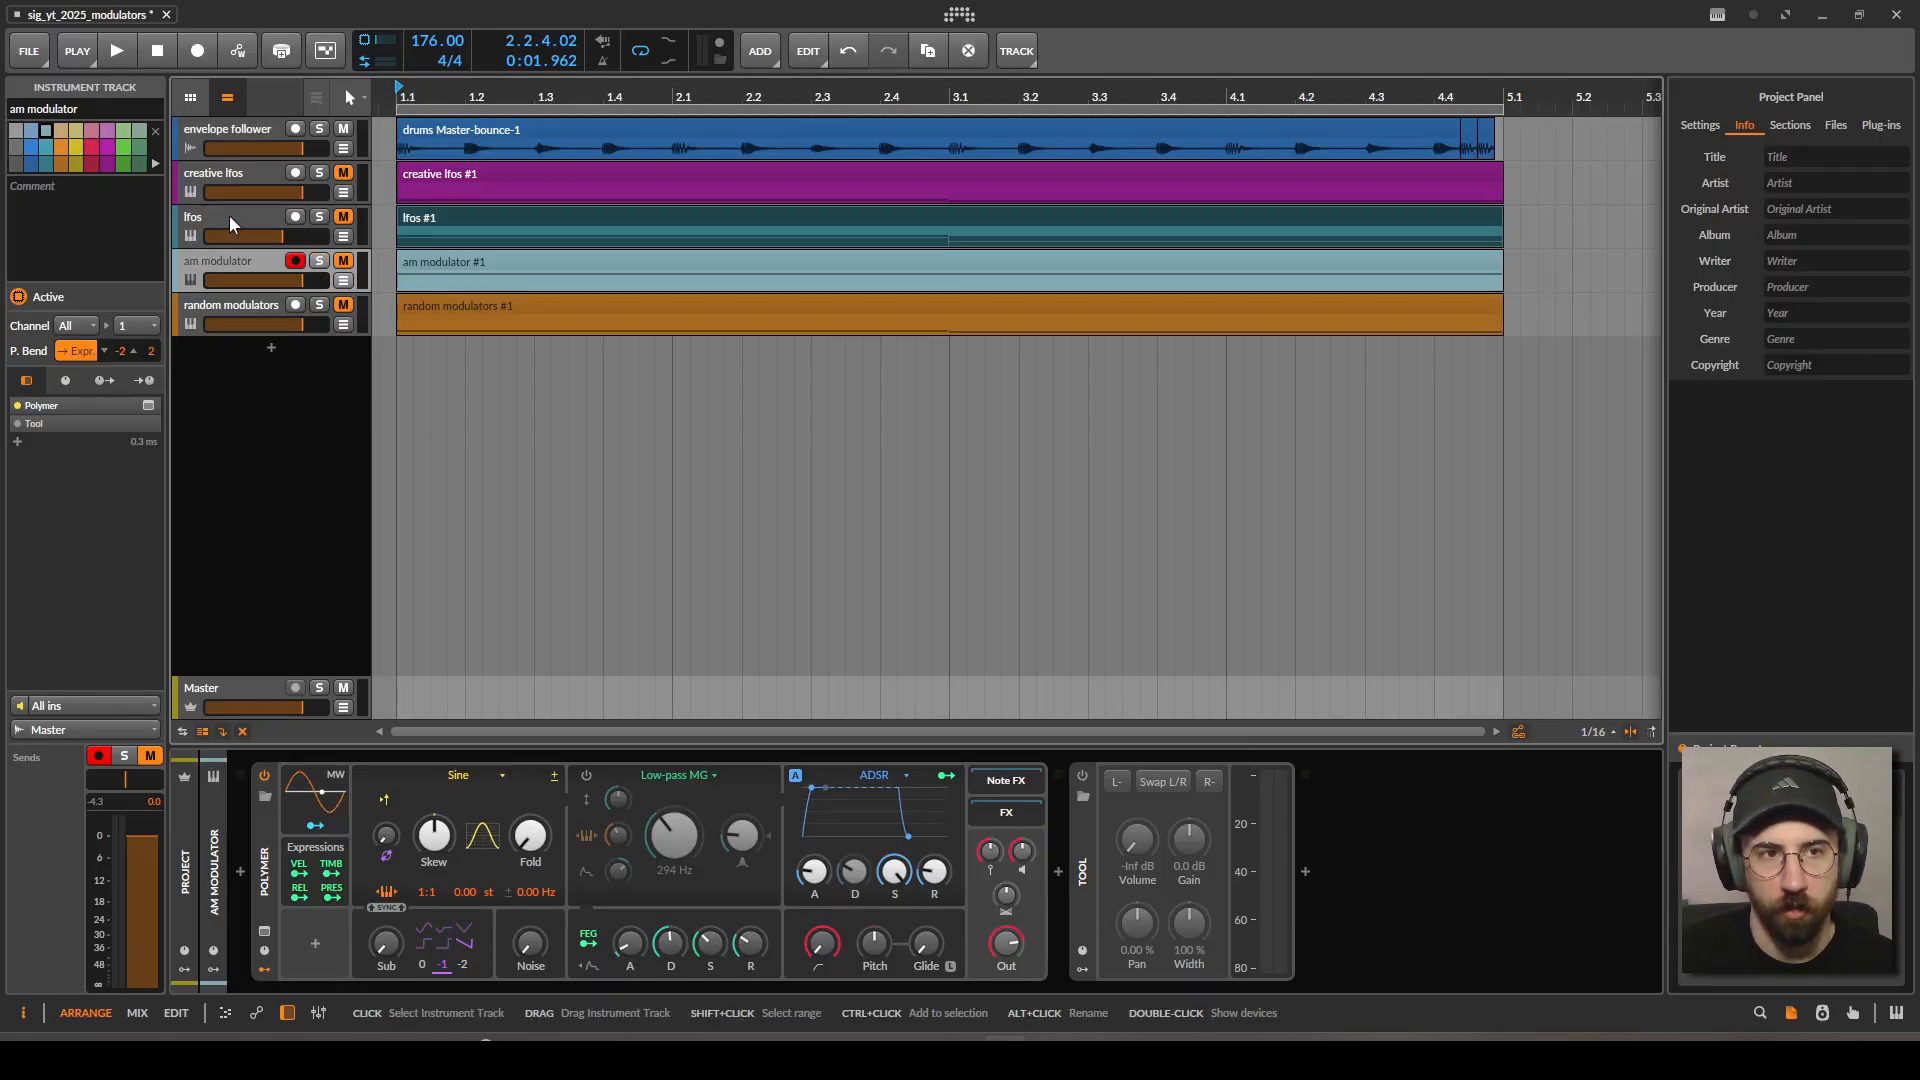
Open the Audio Rate modulator settings of the lfos track's Tool and compare them with the am modulator track's devices.
{"action": "left_click", "coordinate": [230, 214]}
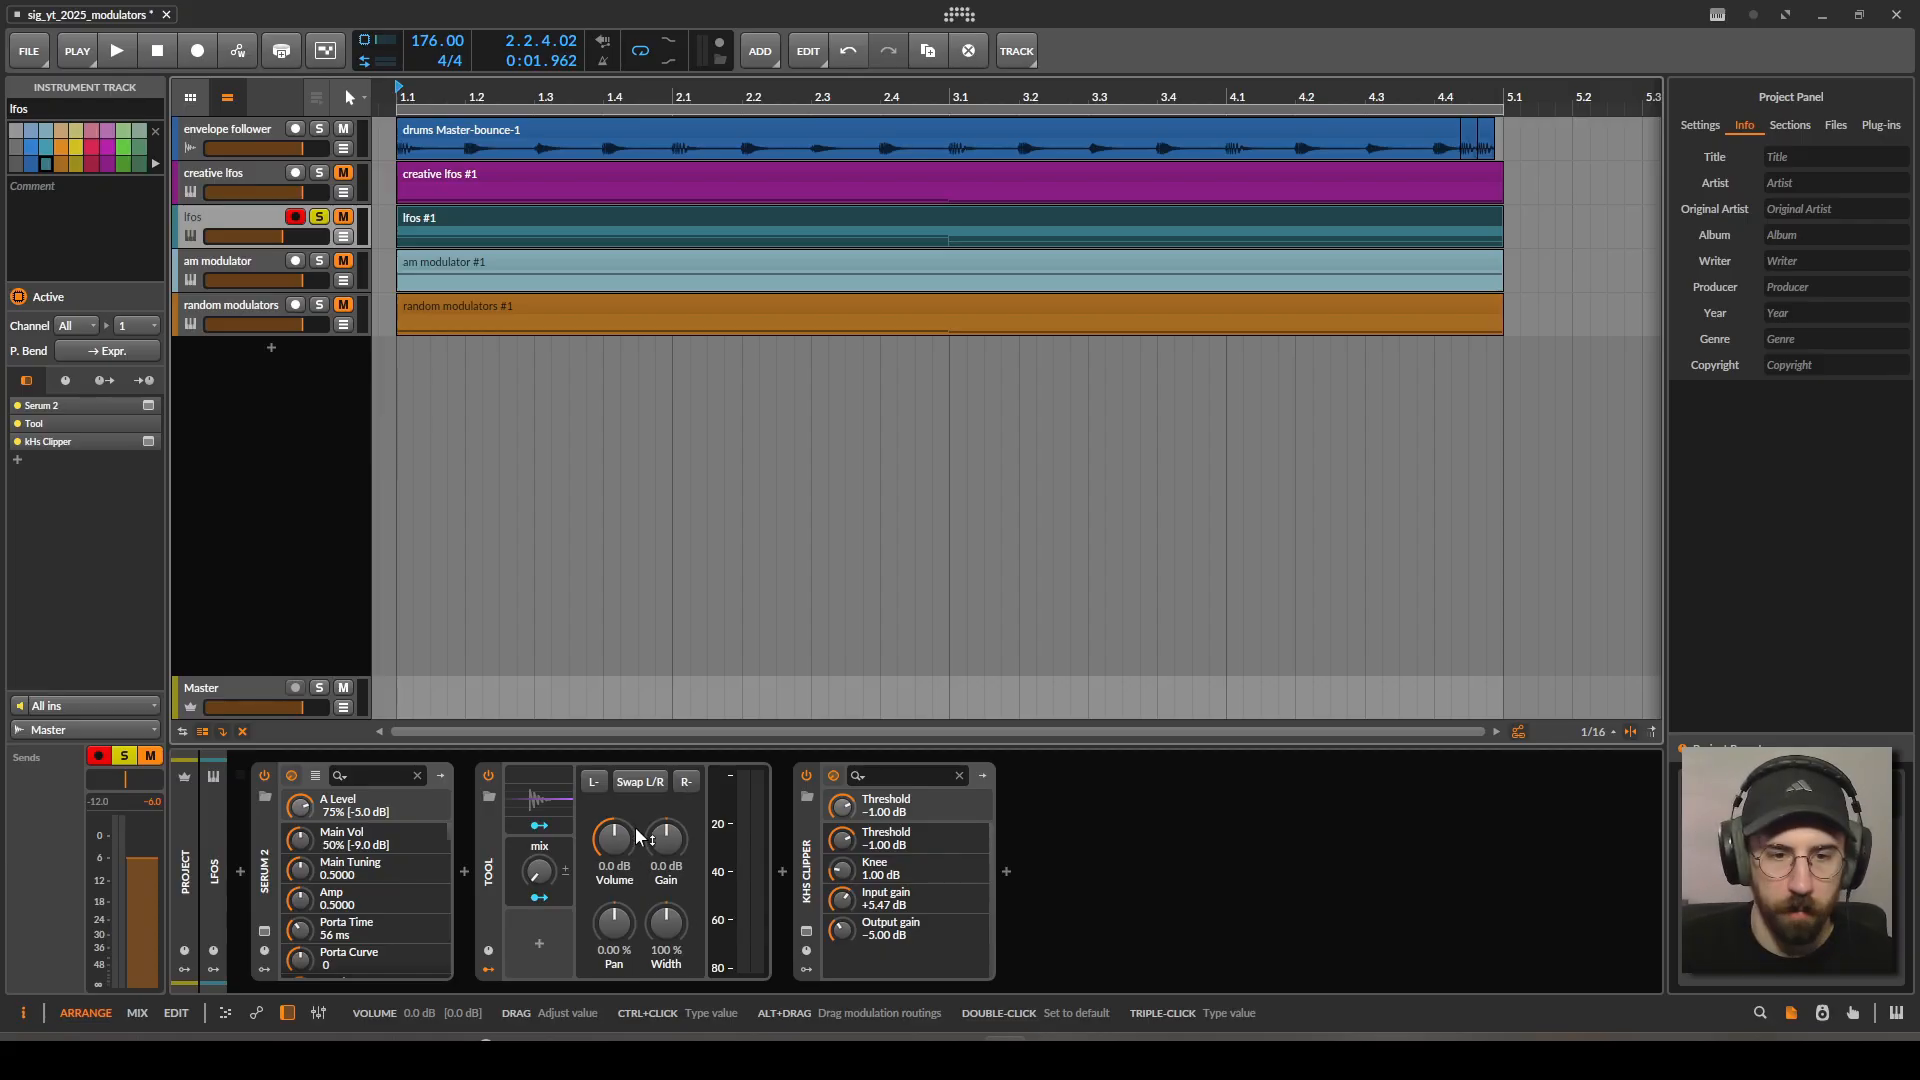
{"action": "left_click", "coordinate": [510, 810]}
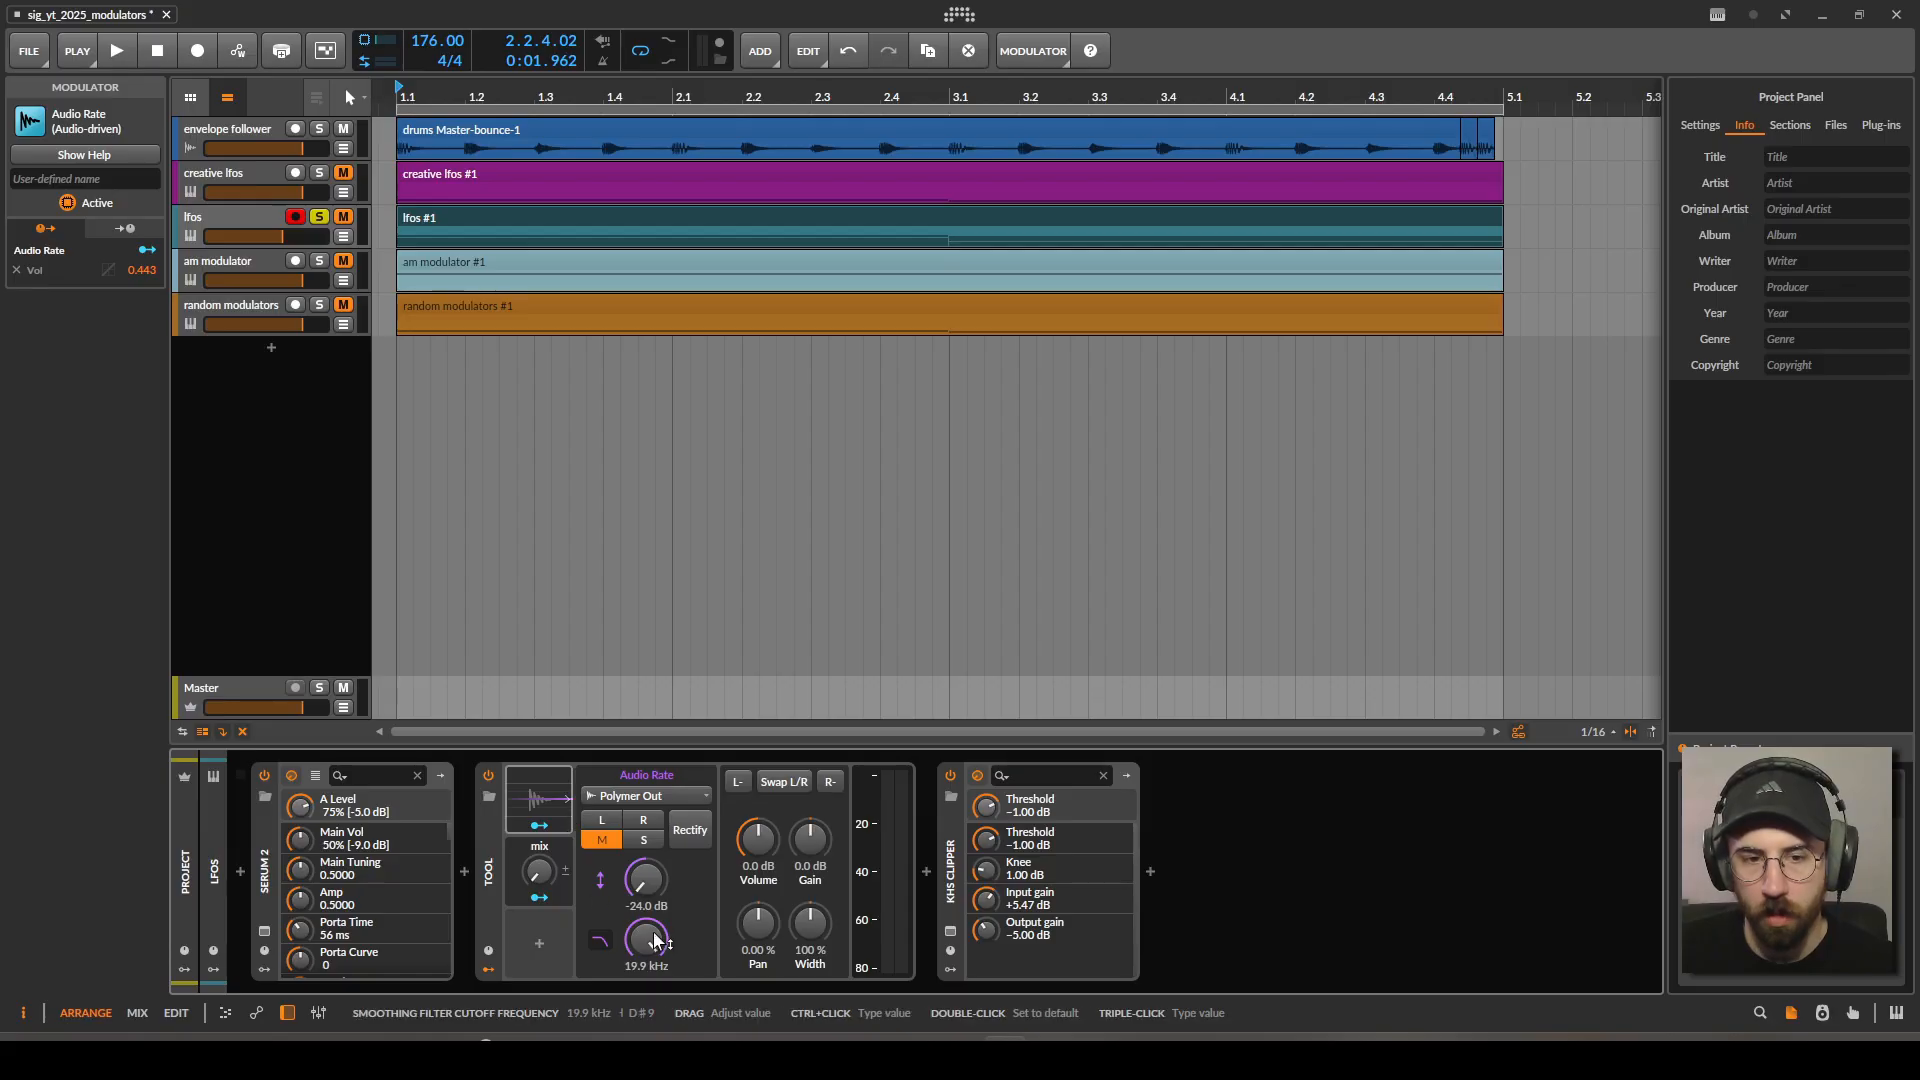
{"action": "mouse_move", "coordinate": [536, 873]}
{"action": "left_mouse_down"}
{"action": "mouse_move", "coordinate": [537, 750]}
{"action": "mouse_move", "coordinate": [537, 873]}
{"action": "left_mouse_up"}
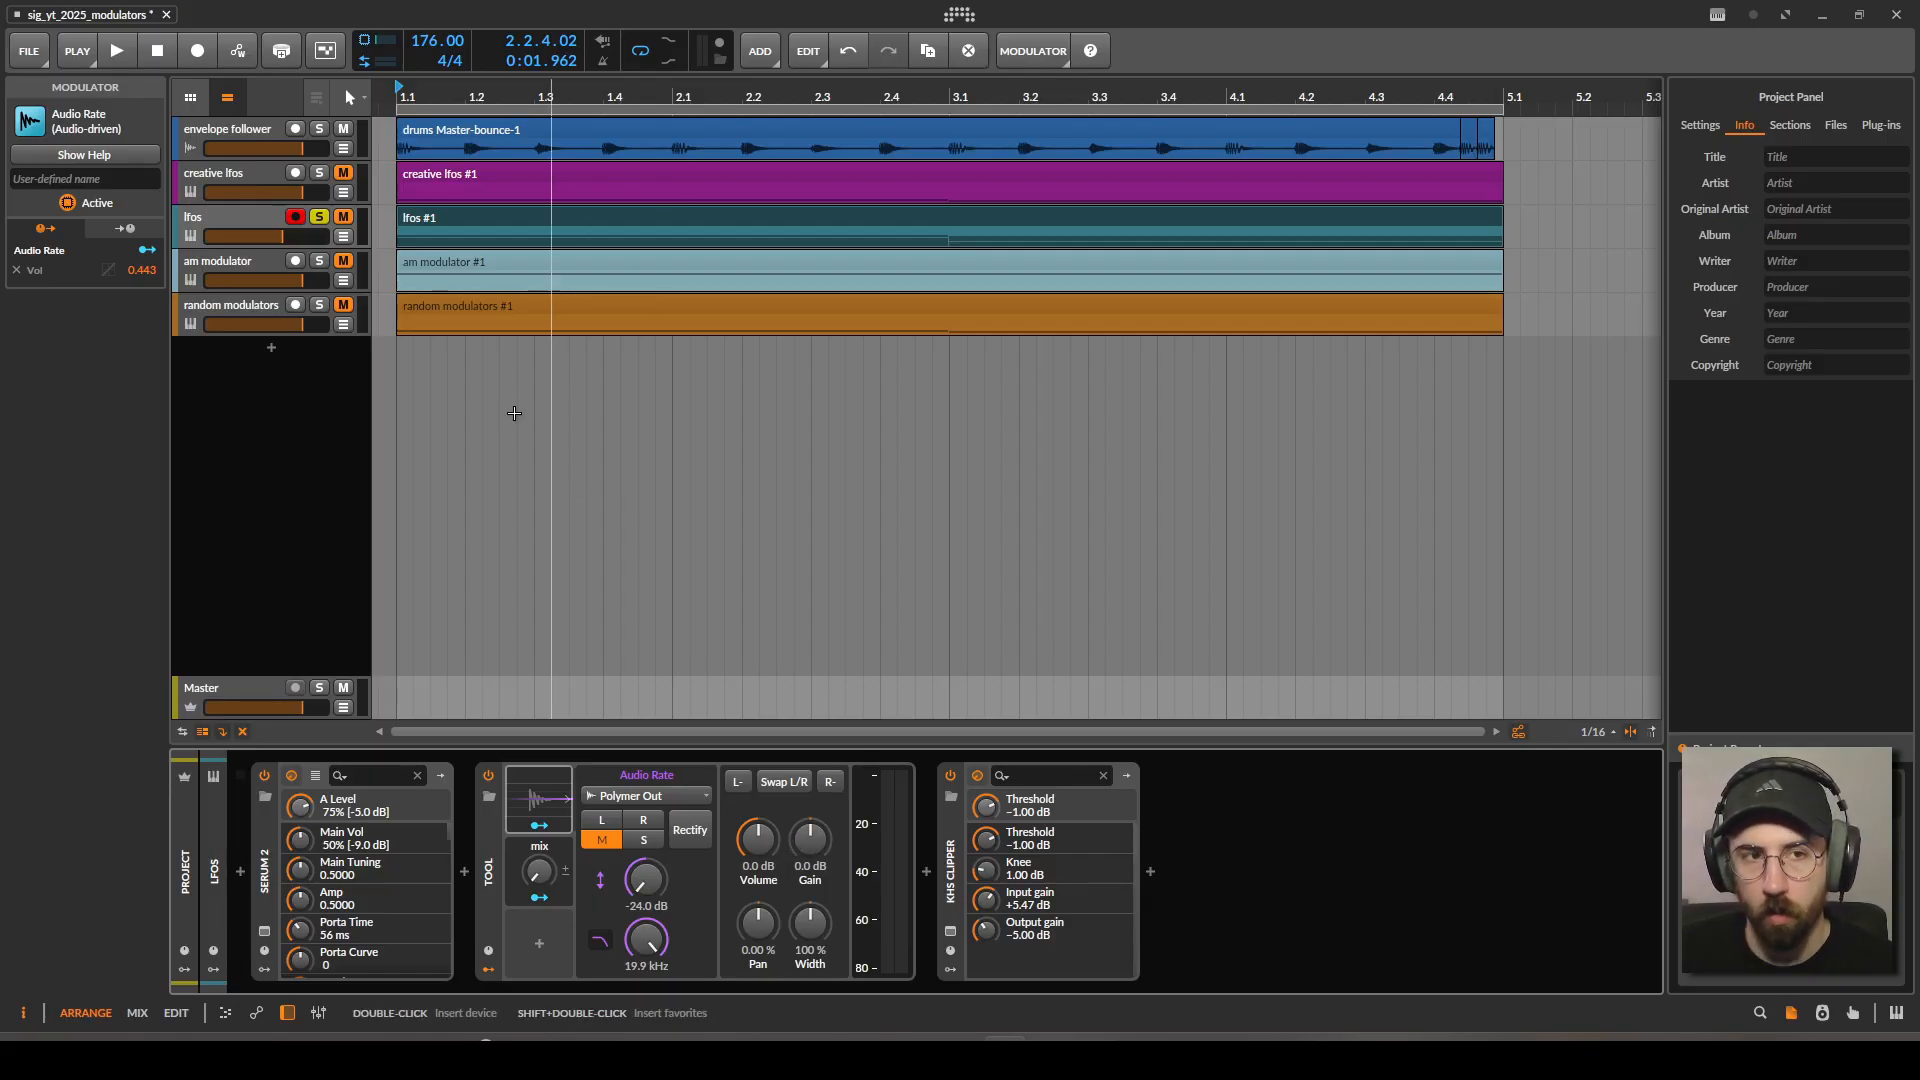
{"action": "left_click", "coordinate": [250, 264]}
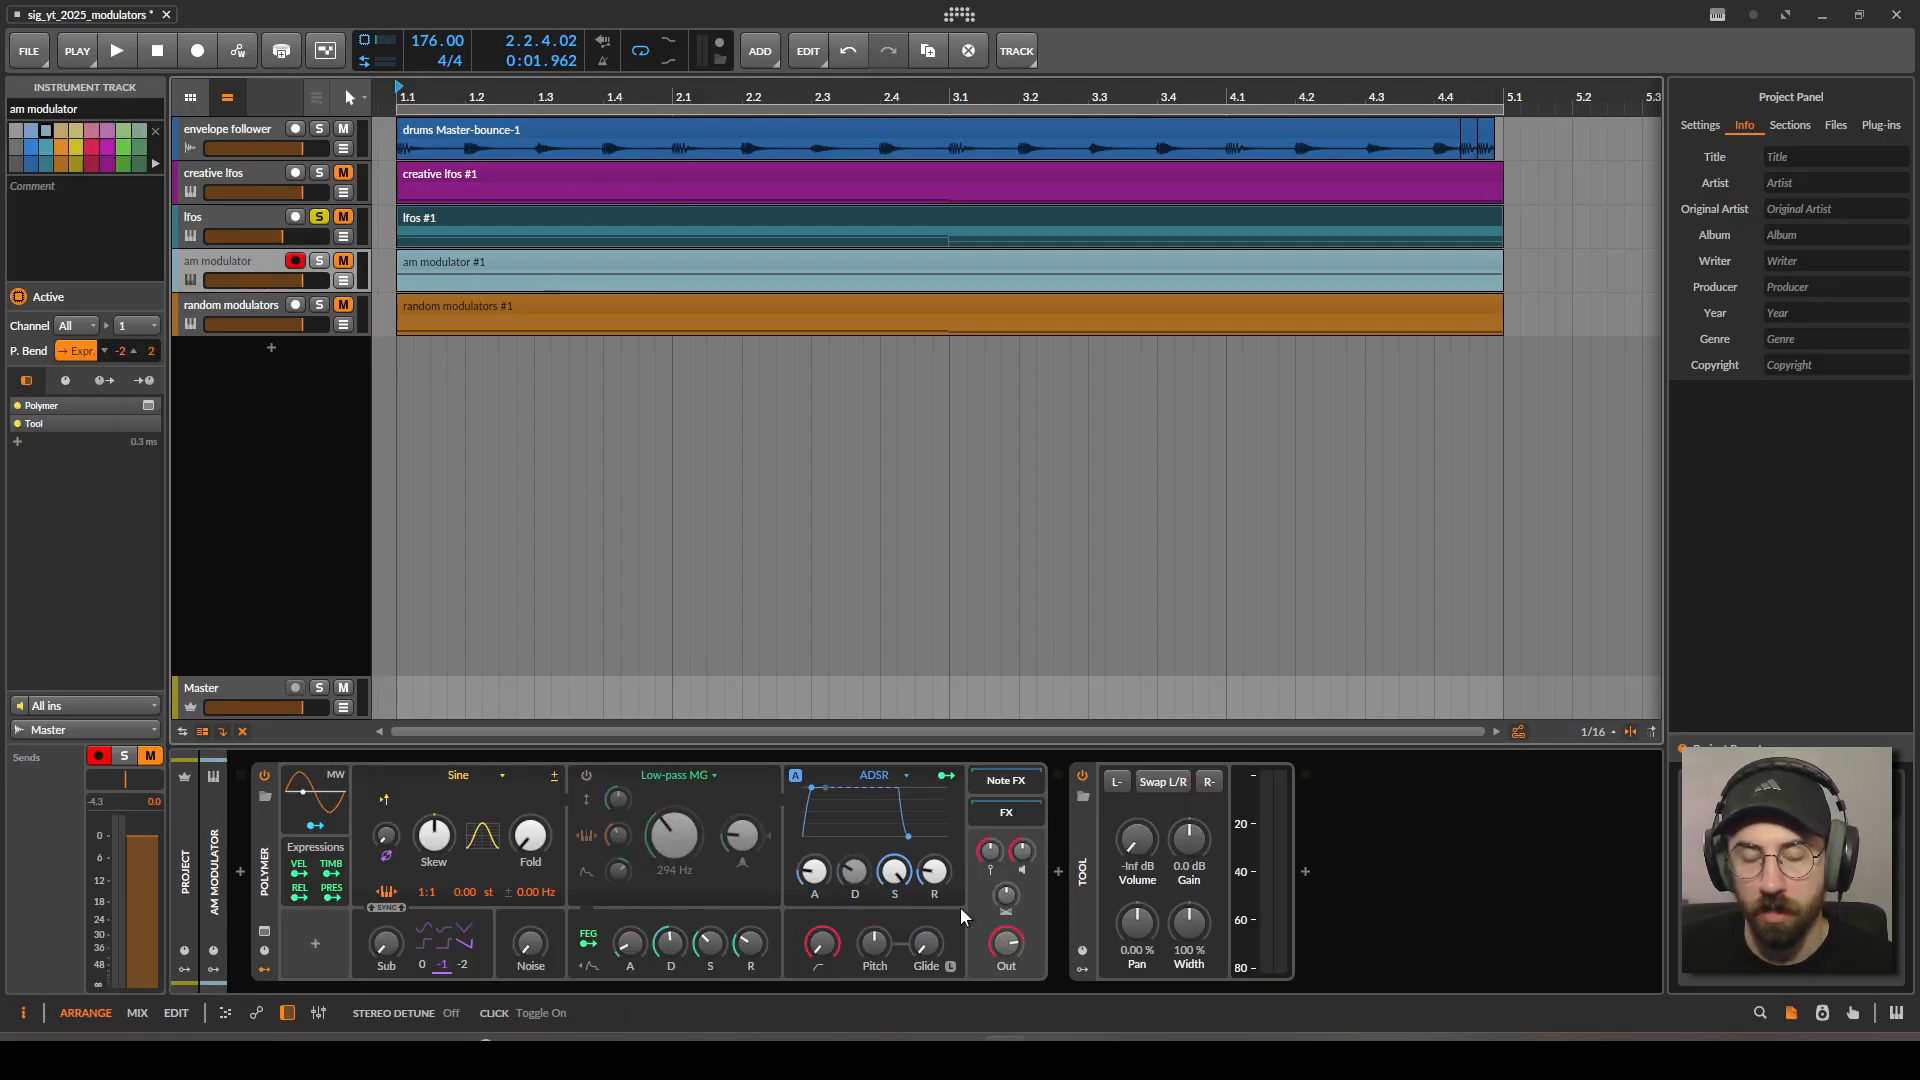
Play the lfos track while turning the Tool's mix macro fully up to bring in the audio-rate volume modulation.
{"action": "left_click", "coordinate": [328, 242]}
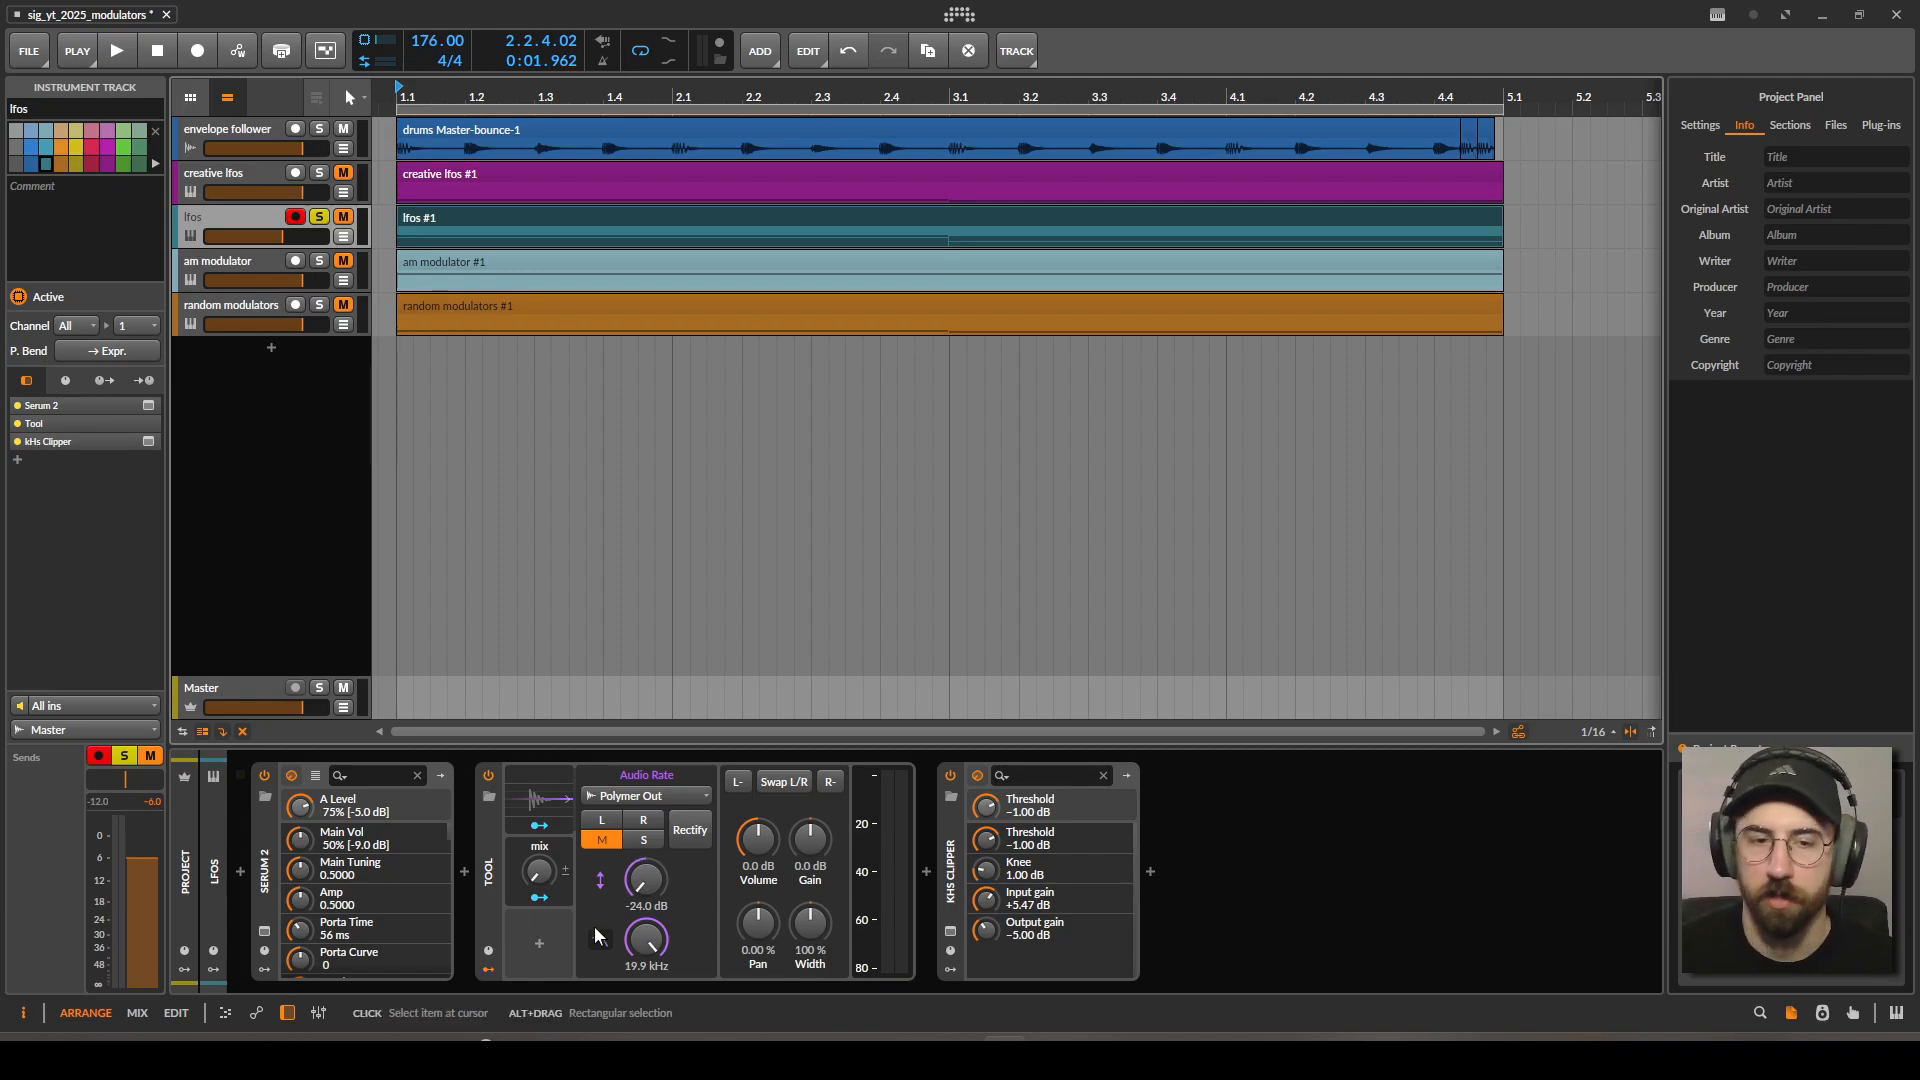
{"action": "key", "text": "space"}
{"action": "left_click_drag", "start_coordinate": [539, 871], "coordinate": [539, 670]}
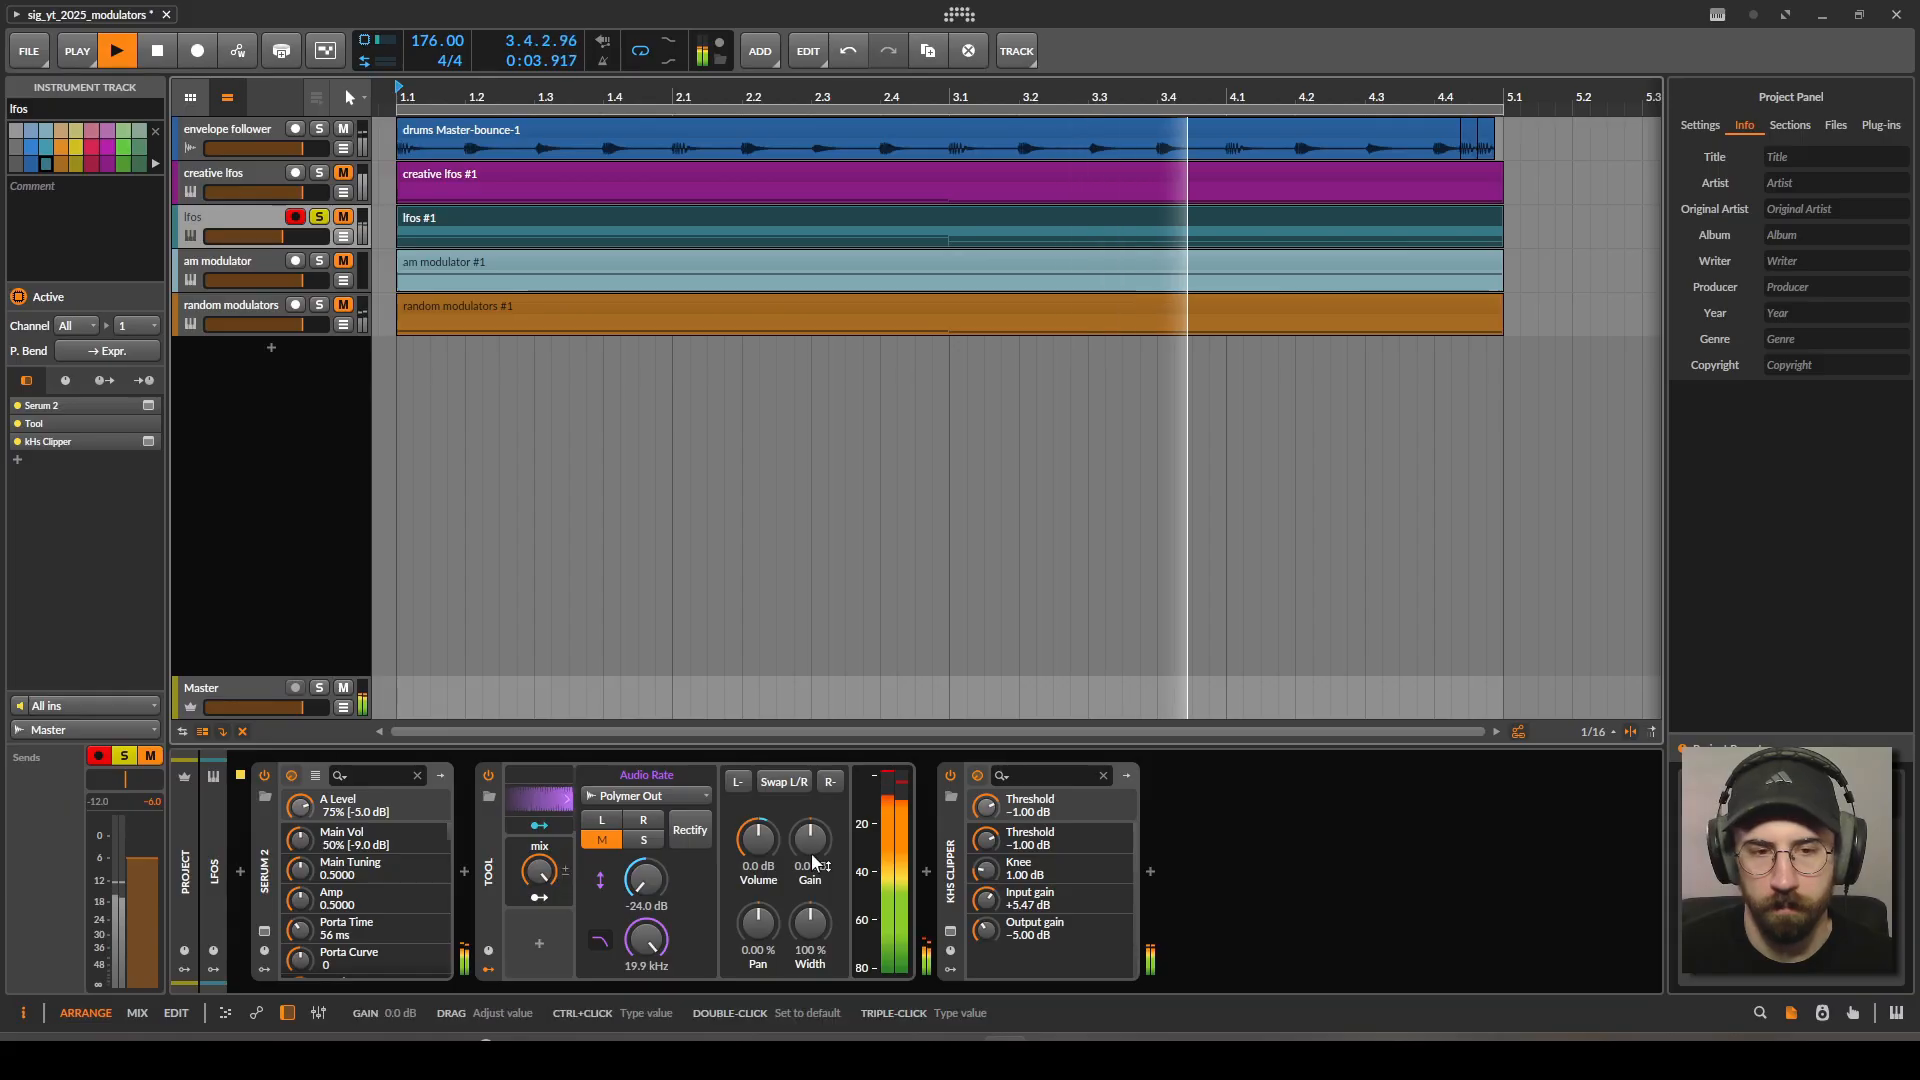
{"action": "key", "text": "space"}
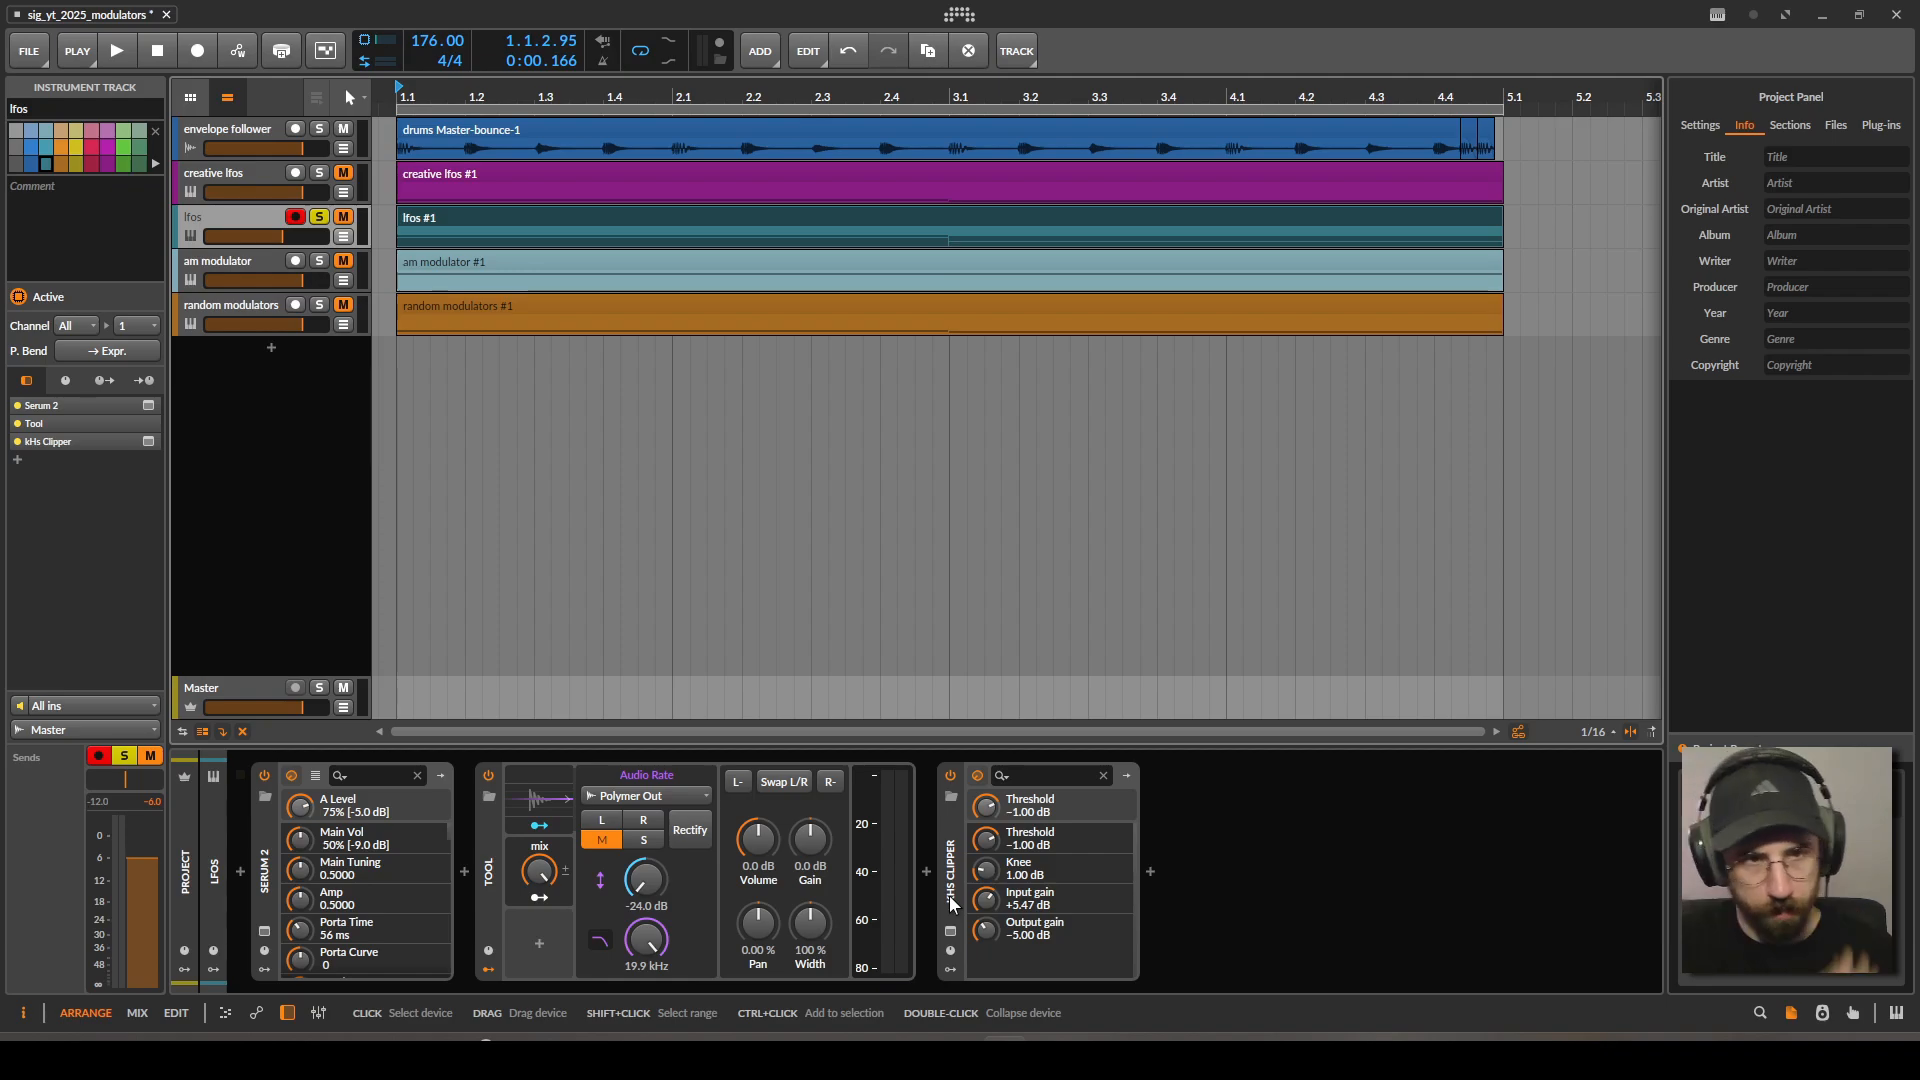
Solo the random modulators track, open its Serum 2 instrument and audition the patch.
{"action": "left_click", "coordinate": [322, 328]}
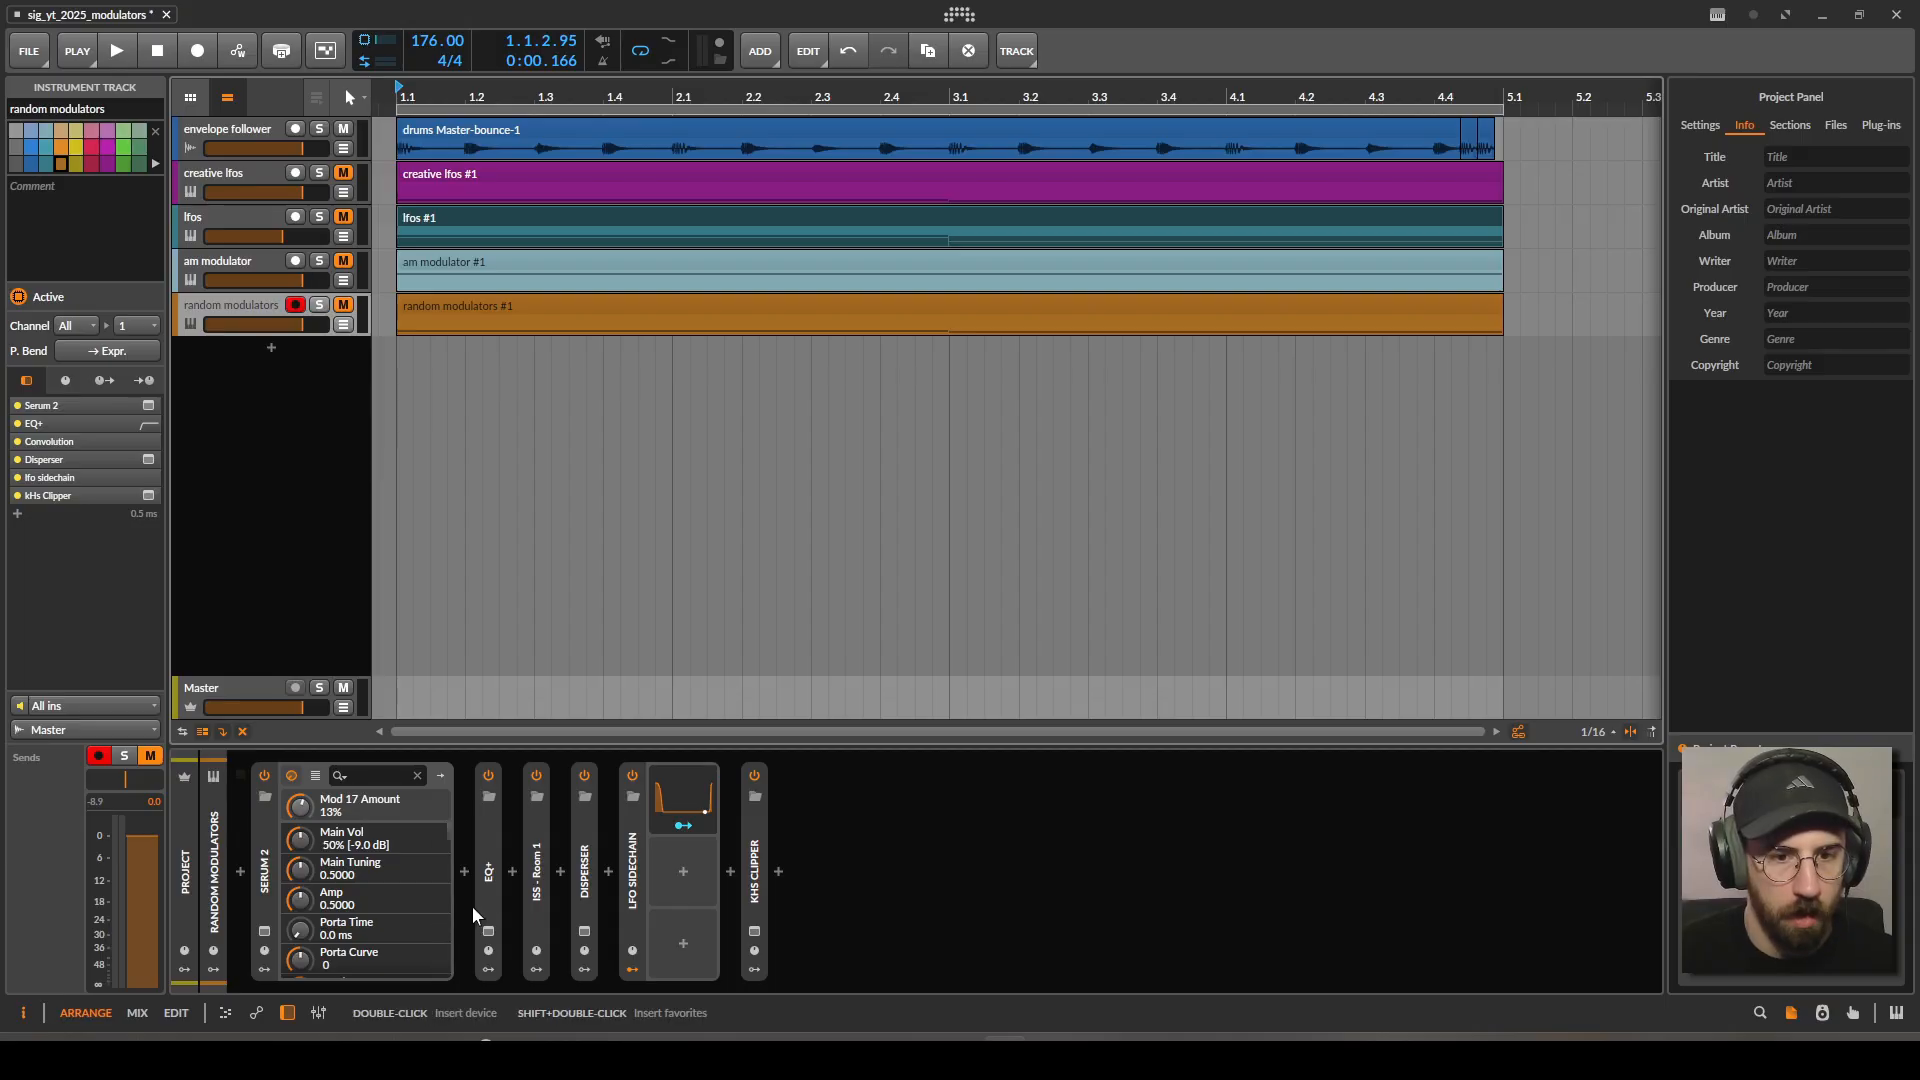
{"action": "left_click", "coordinate": [265, 932]}
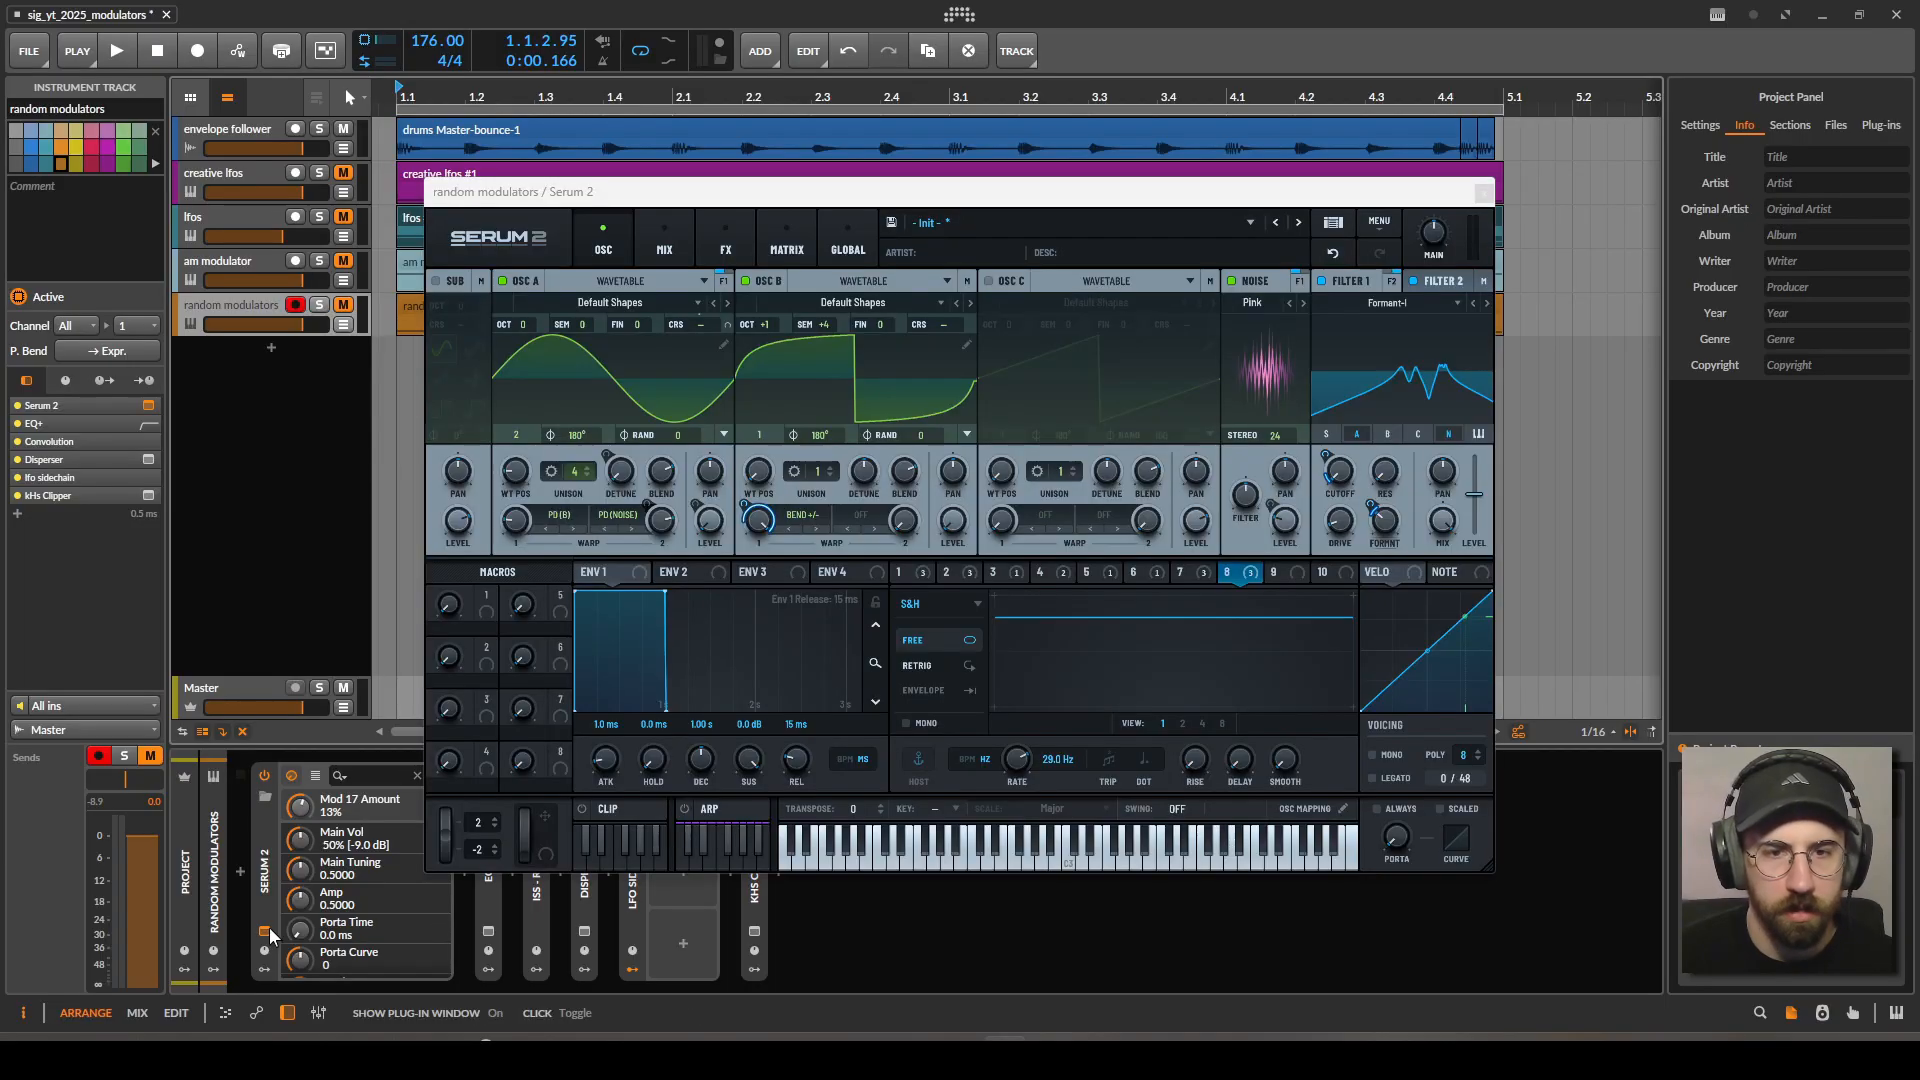
{"action": "left_click", "coordinate": [321, 306]}
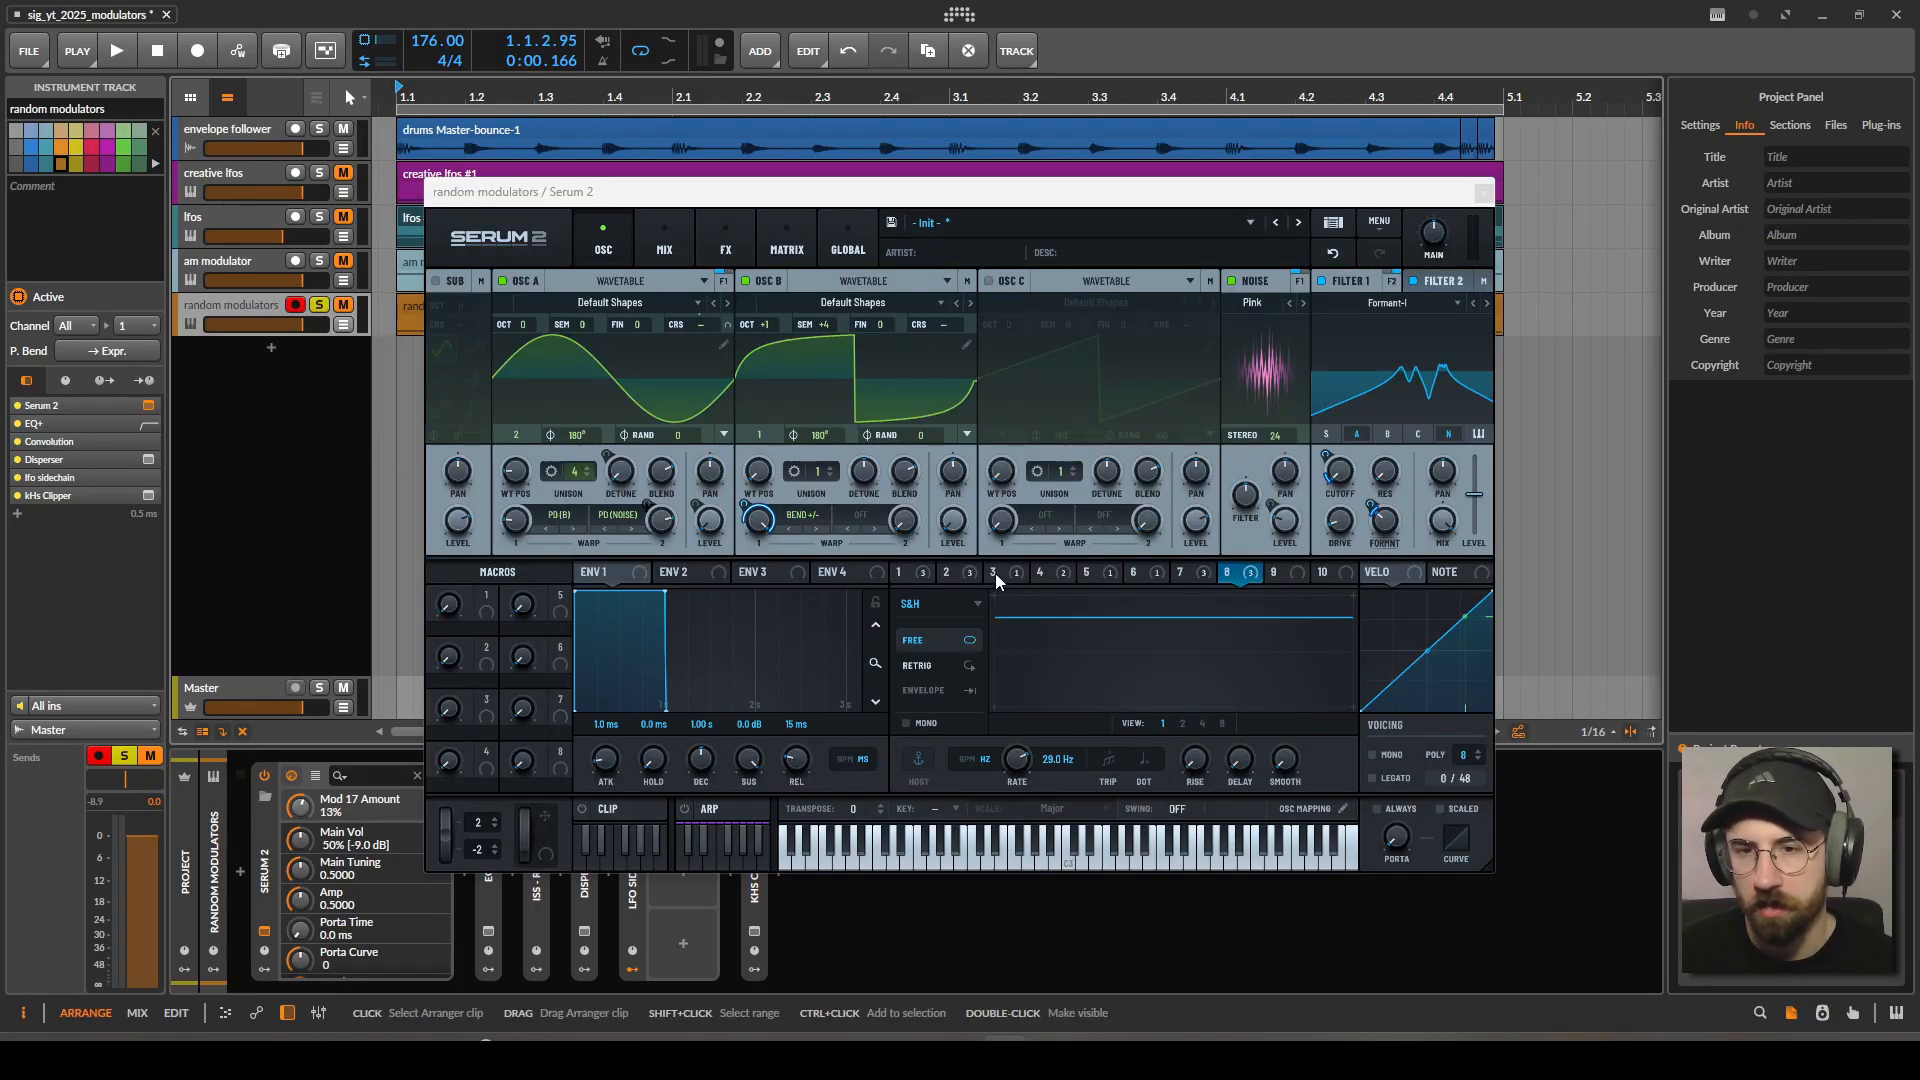
{"action": "left_click", "coordinate": [1189, 198]}
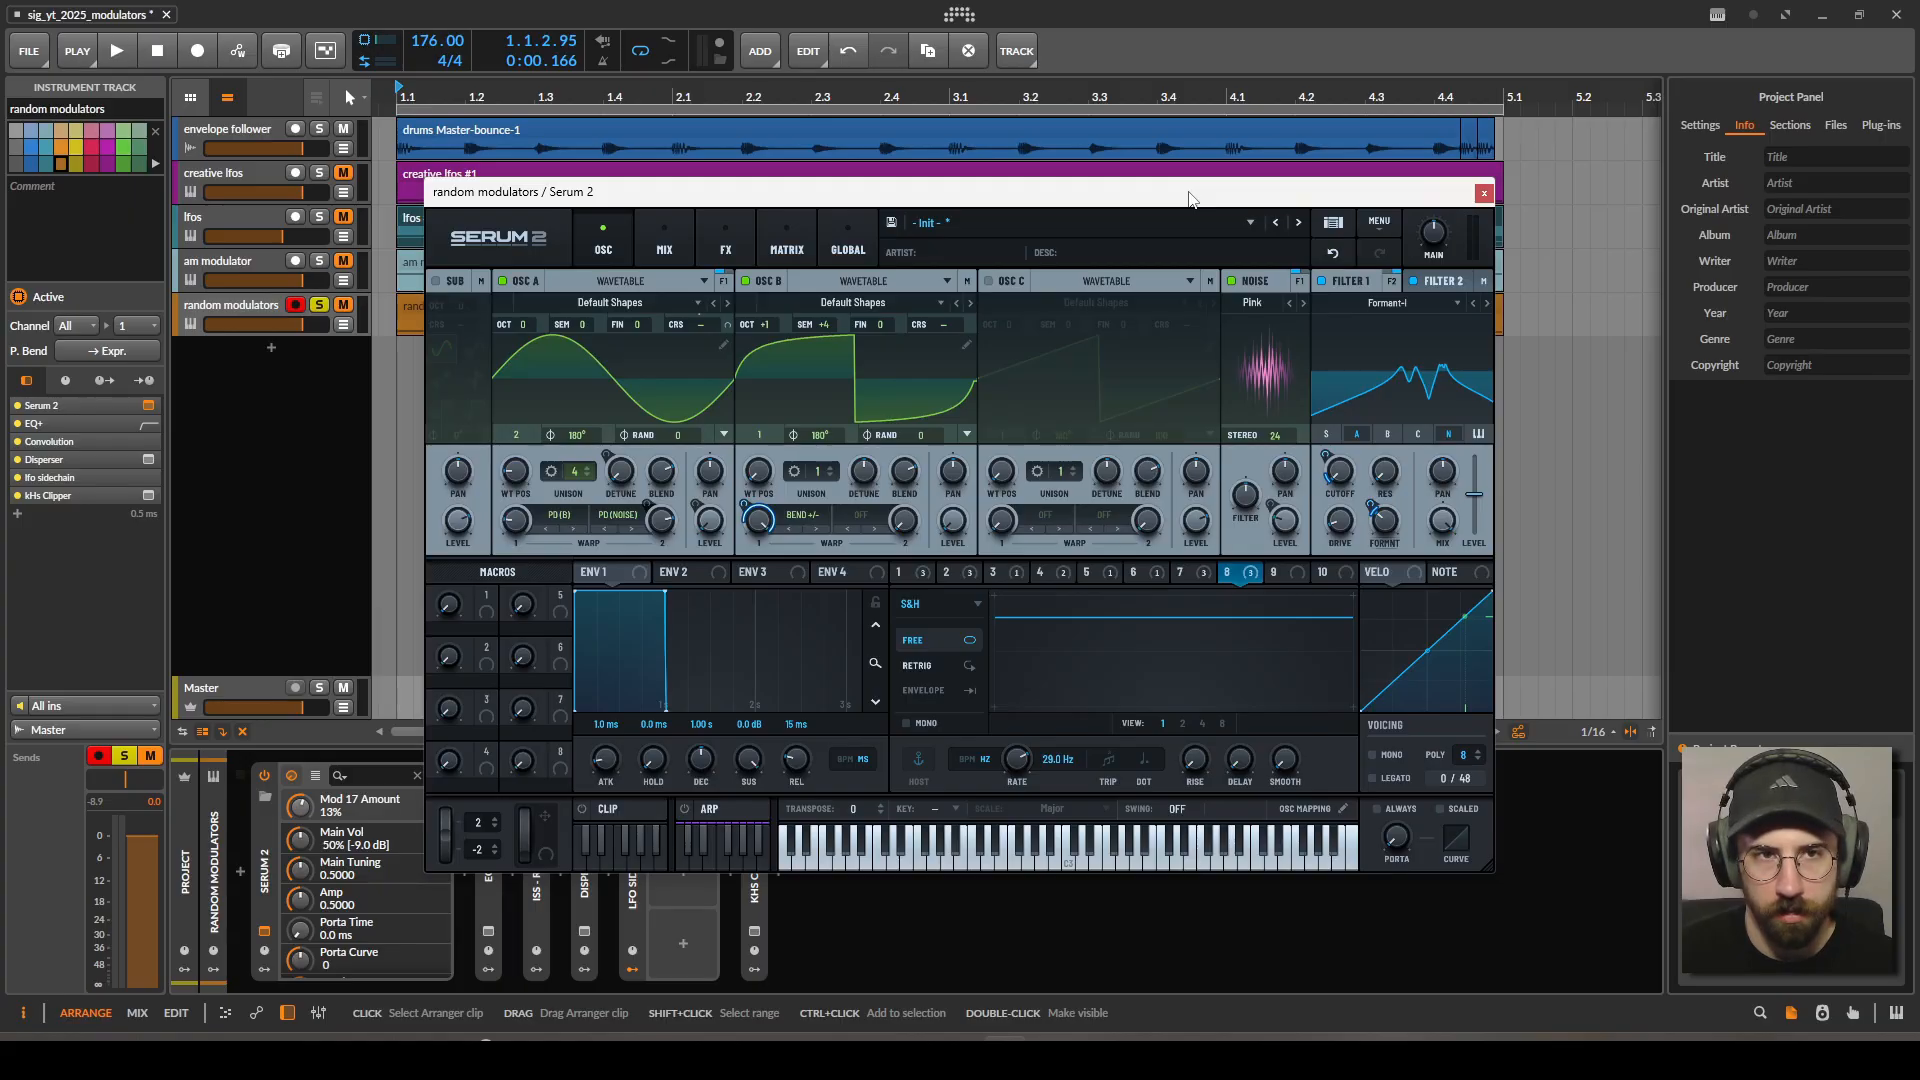
{"action": "key", "text": "space"}
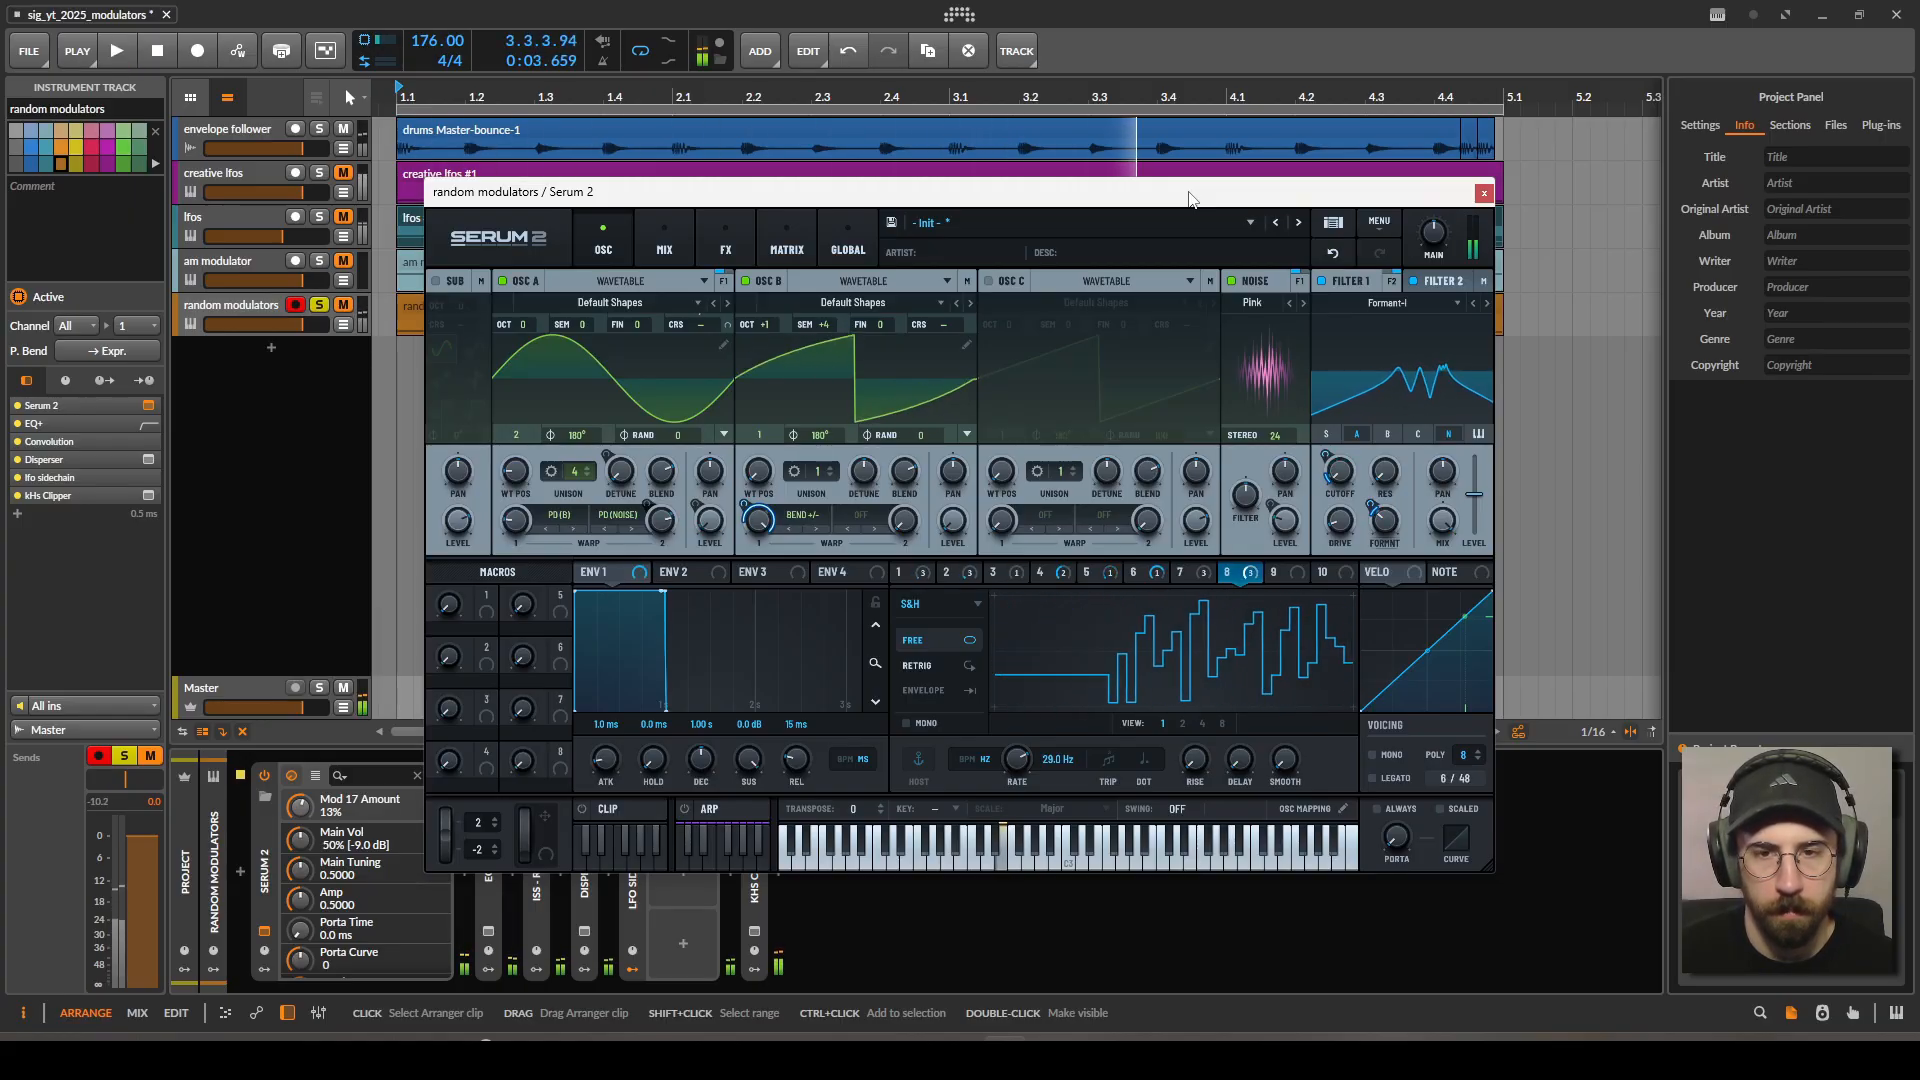
{"action": "key", "text": "space"}
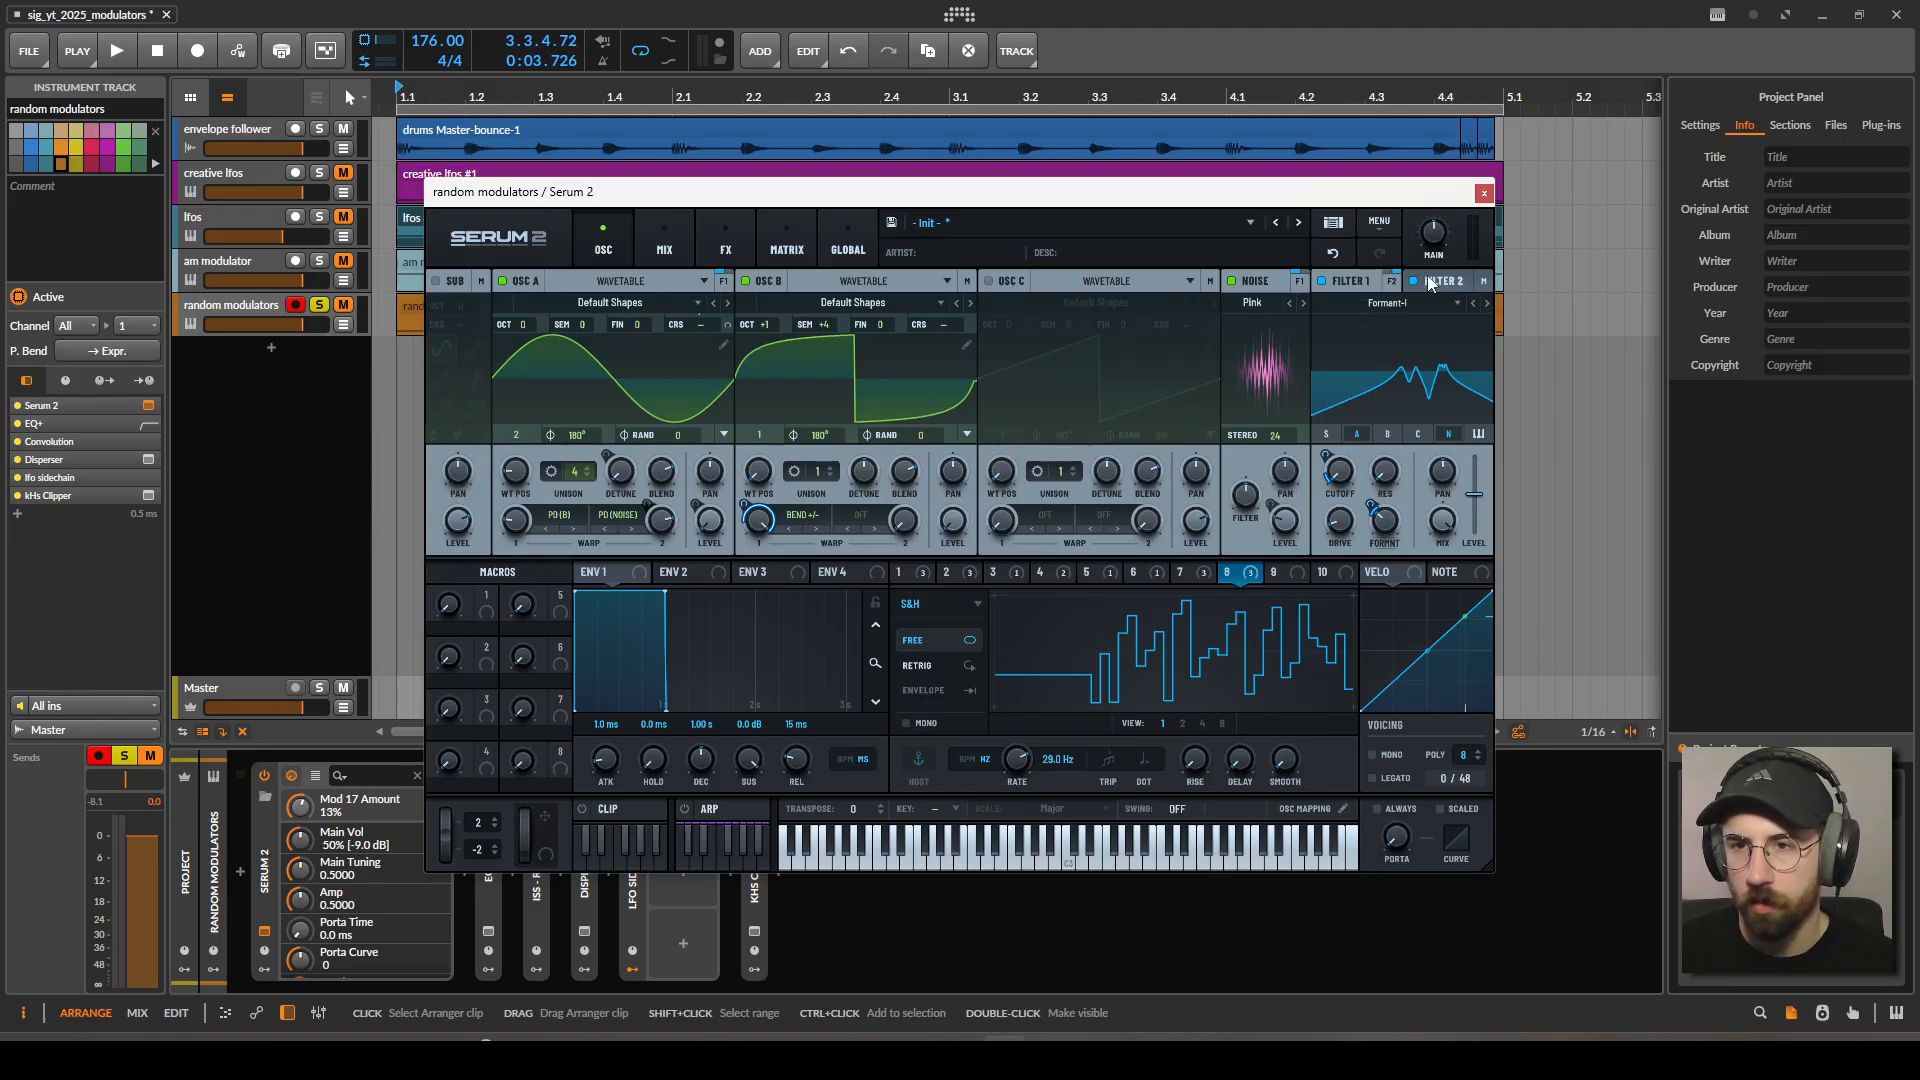
Examine the random modulators patch's effects chain of equalizer, distortion, filter and chorus in Serum 2.
{"action": "left_click", "coordinate": [743, 250]}
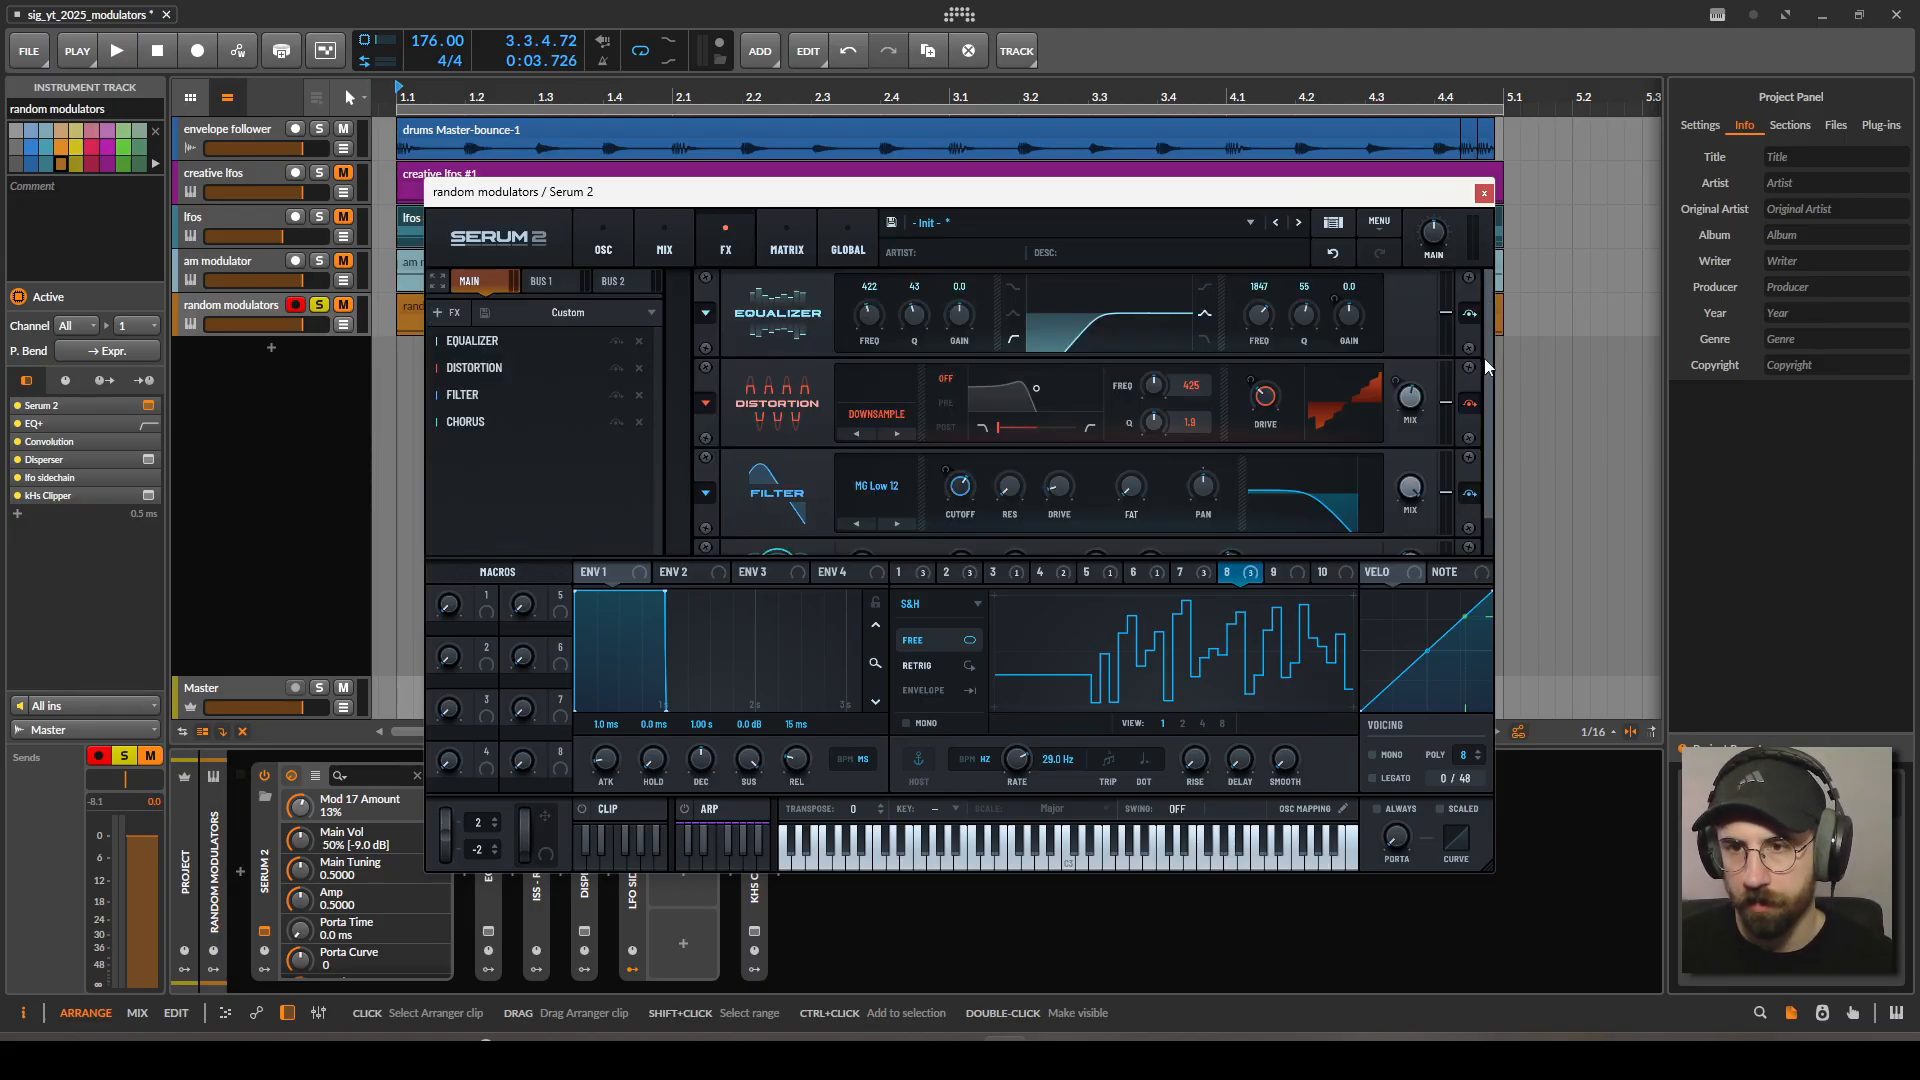
{"action": "scroll", "coordinate": [1489, 423], "scroll_direction": "down", "scroll_amount": 1}
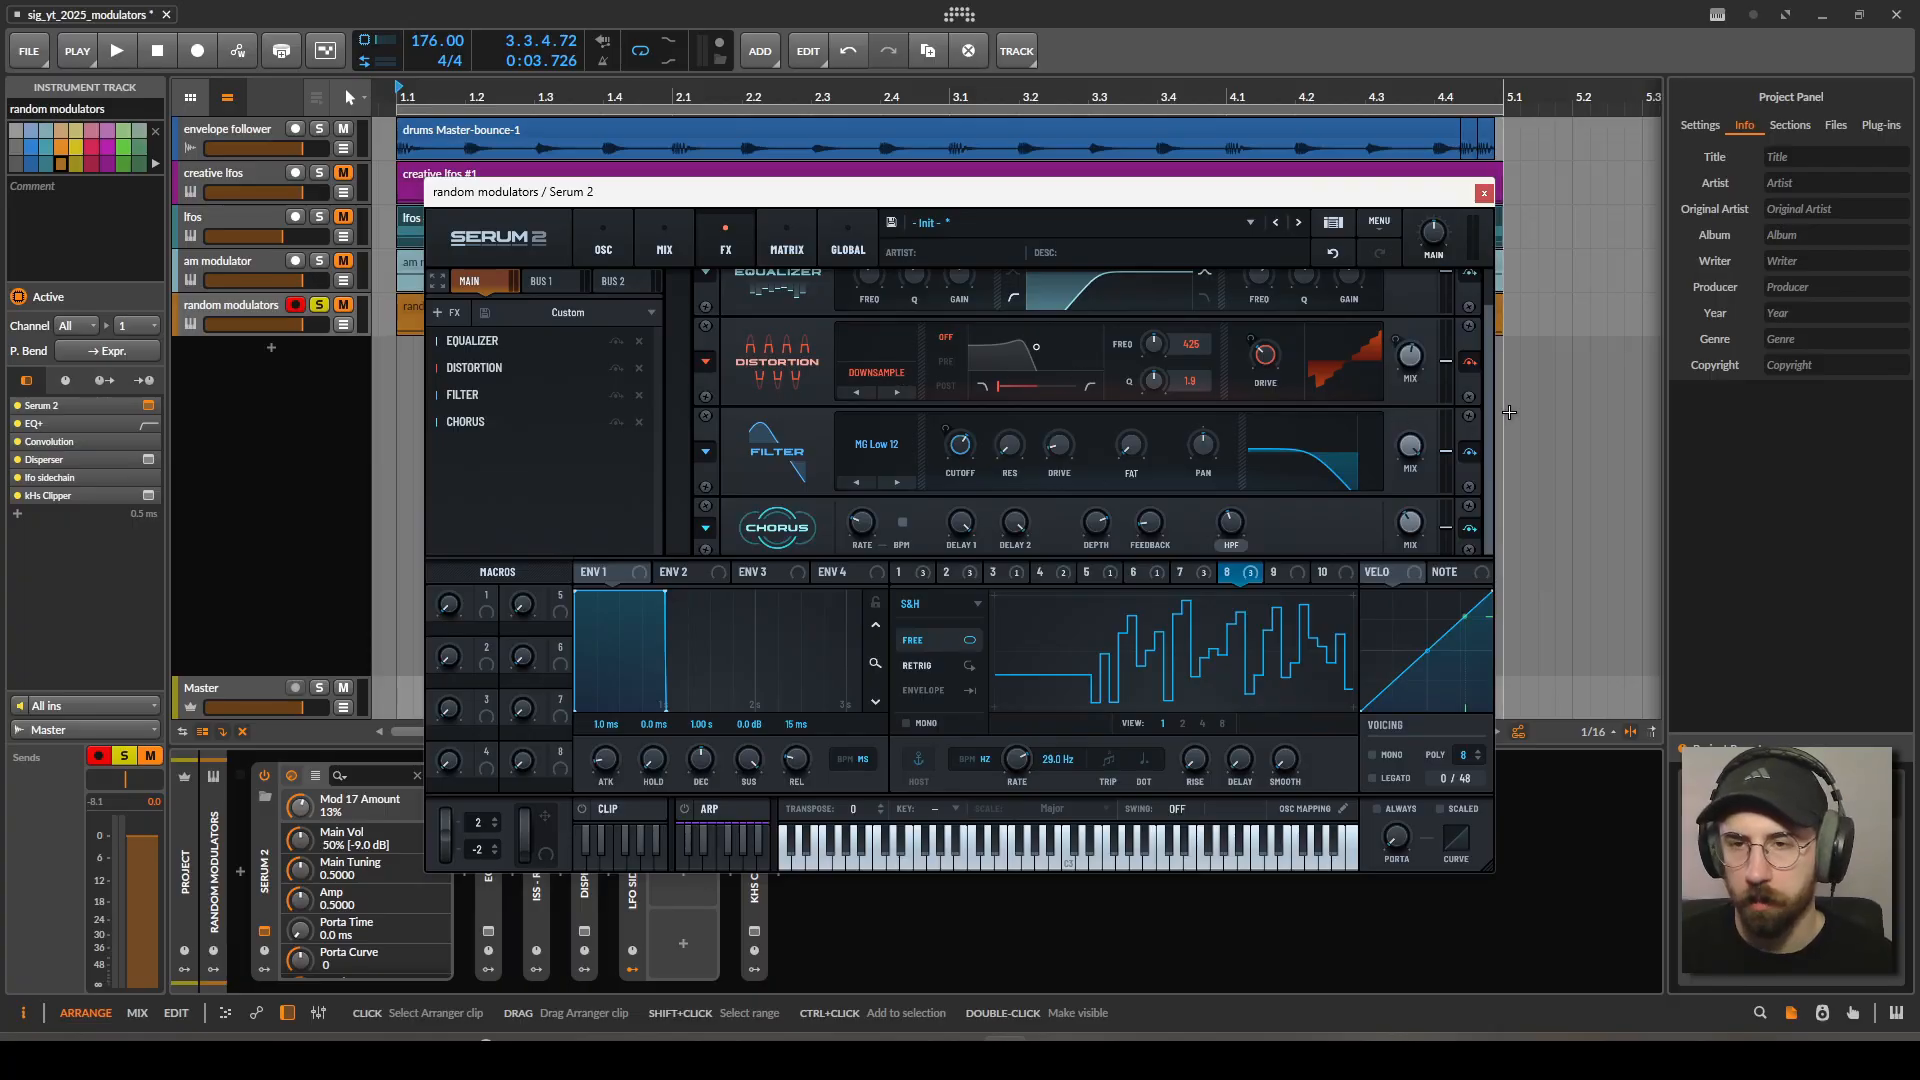
{"action": "left_click_drag", "start_coordinate": [1487, 436], "coordinate": [1492, 452]}
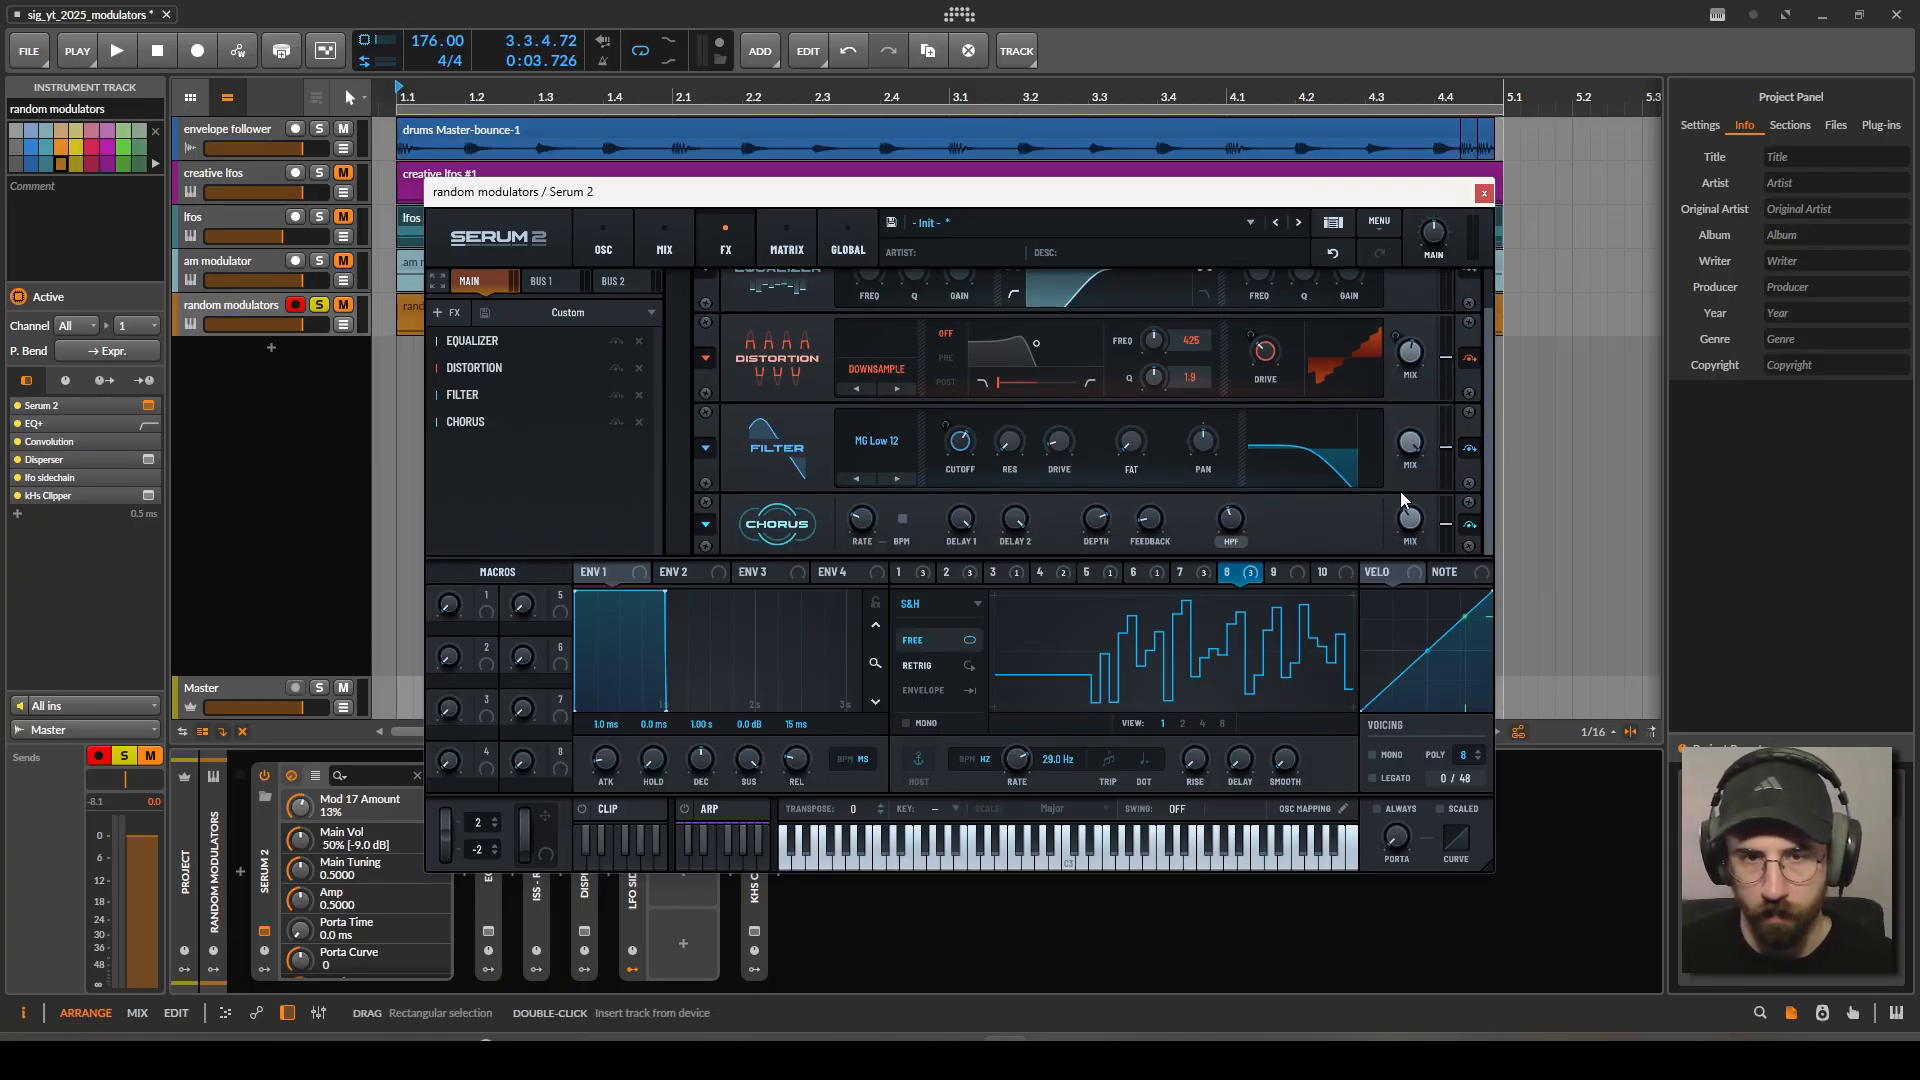
{"action": "scroll", "coordinate": [1489, 494], "scroll_direction": "up", "scroll_amount": 1}
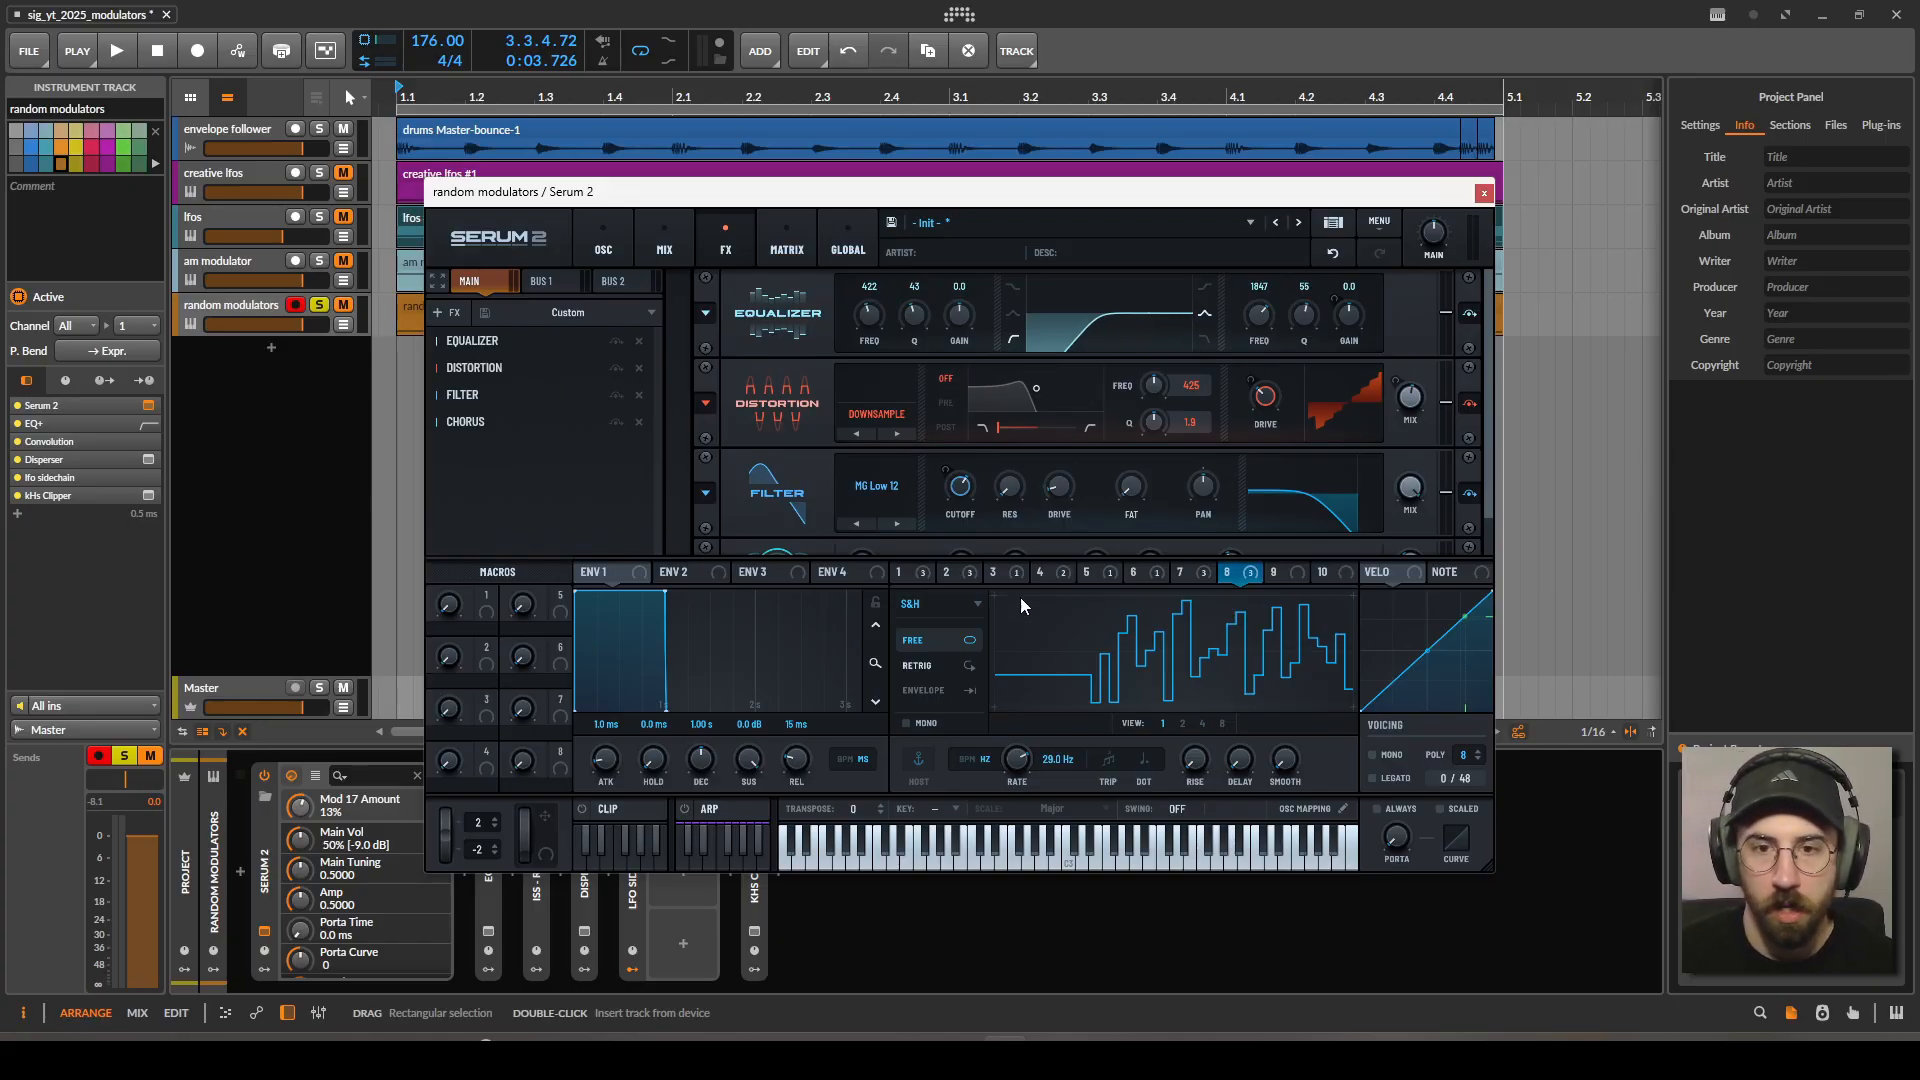
Check LFO 1 and LFO 3 and bypass all destinations of LFO 4.
{"action": "left_click", "coordinate": [898, 572]}
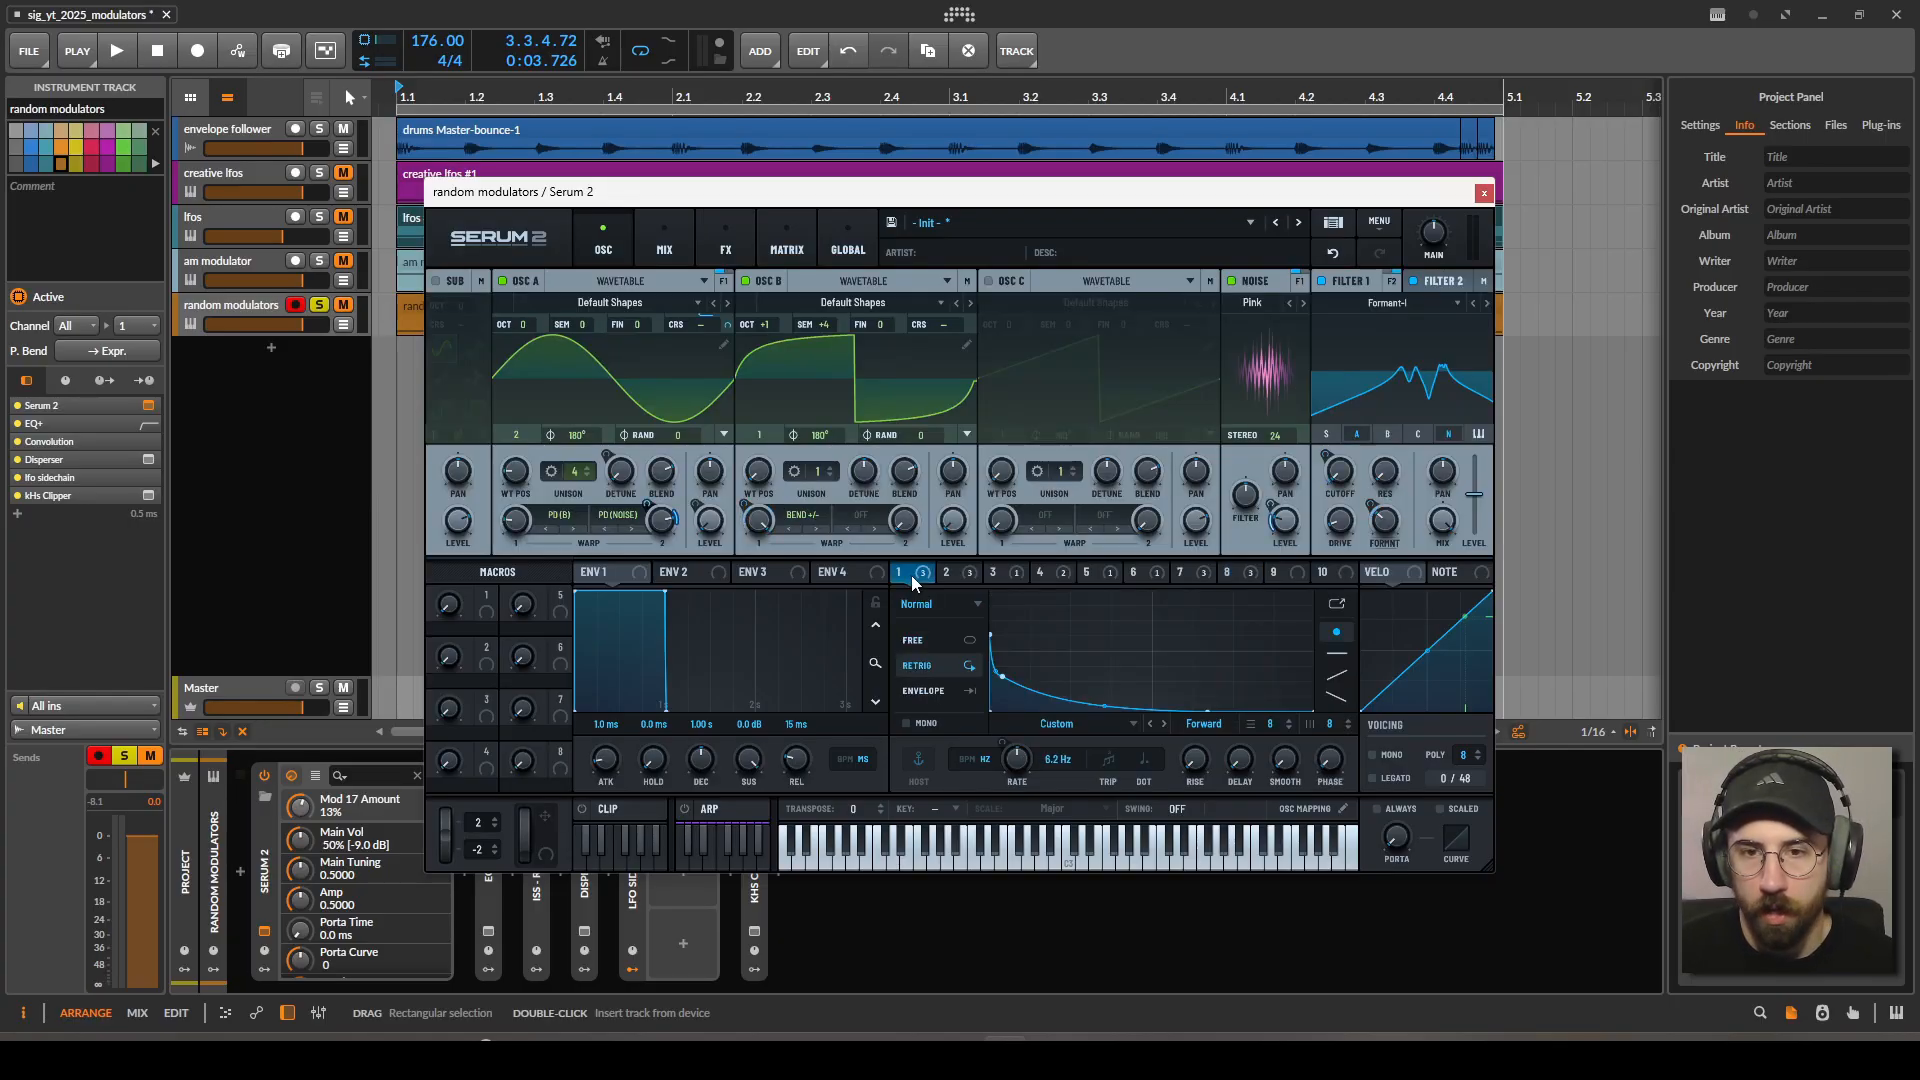
{"action": "left_click", "coordinate": [978, 572]}
{"action": "left_click", "coordinate": [990, 572]}
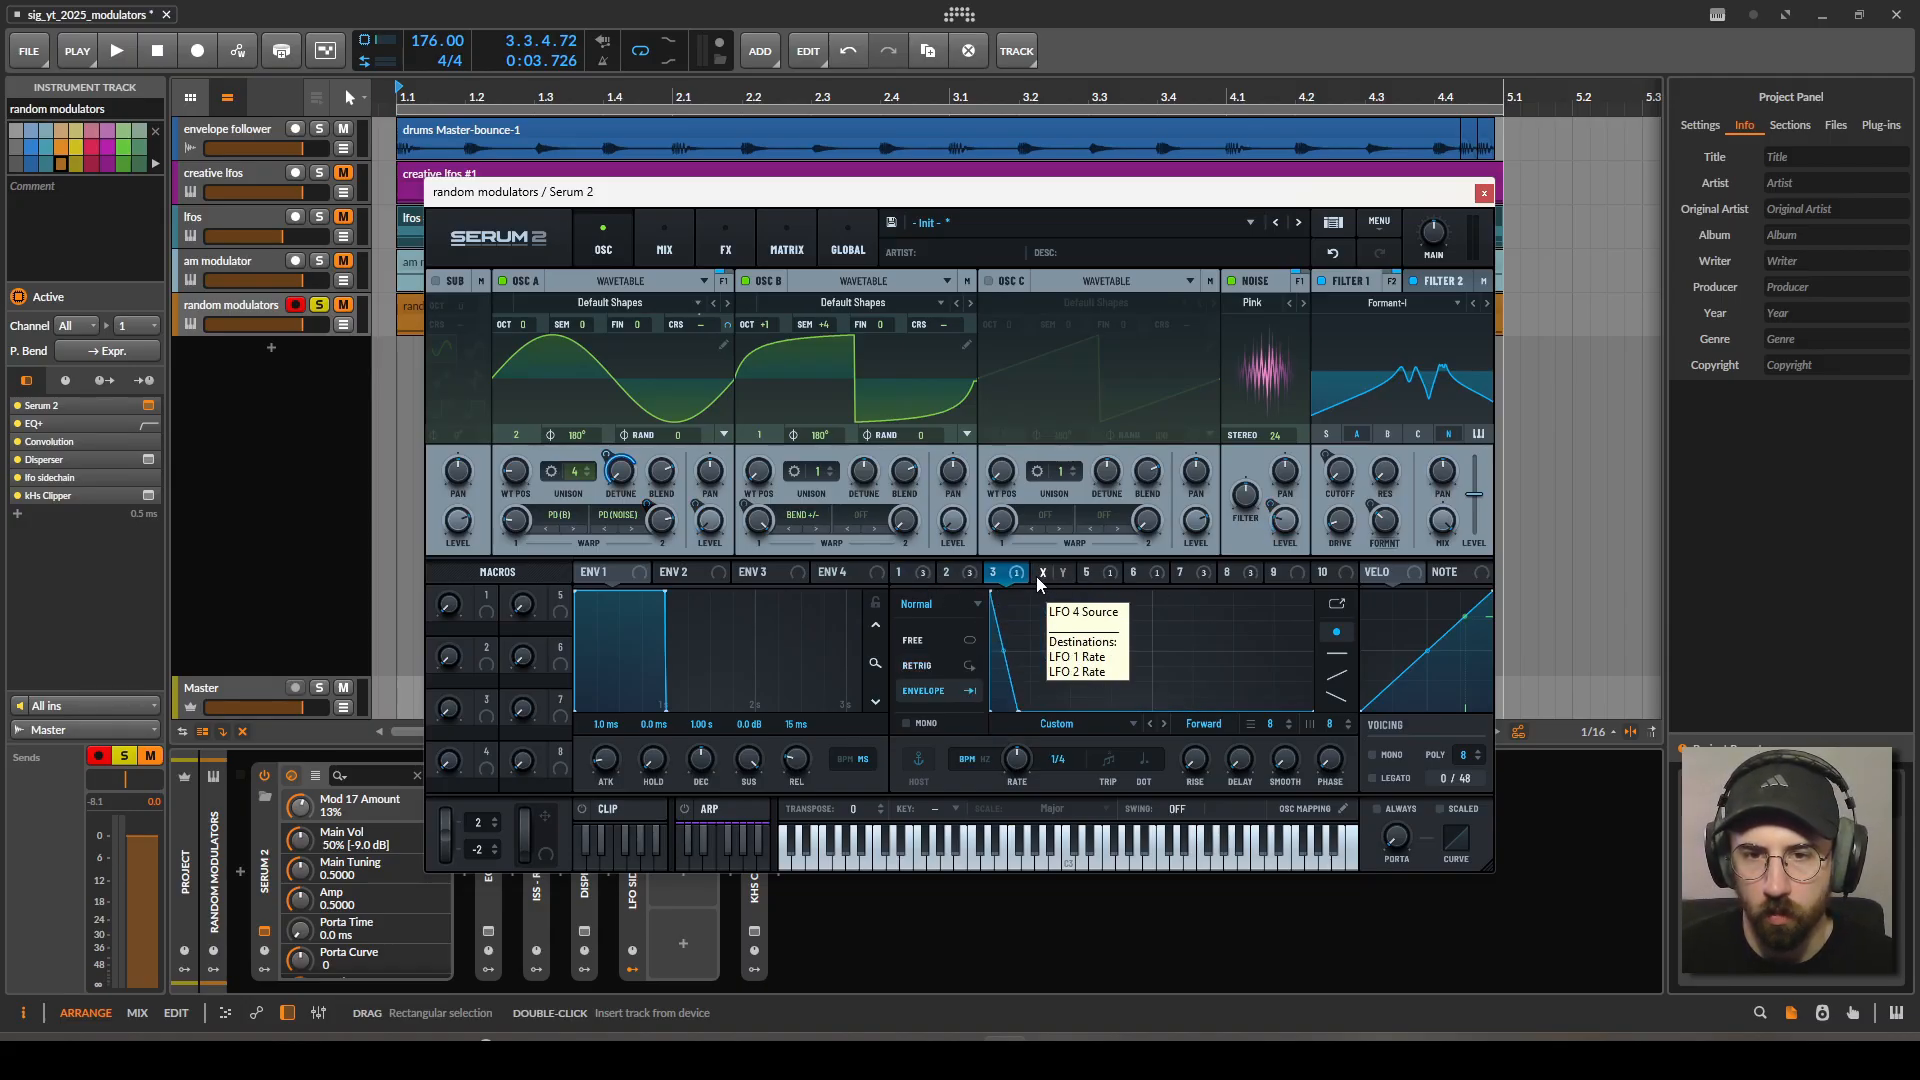
{"action": "right_click", "coordinate": [1043, 575]}
{"action": "left_click", "coordinate": [1094, 627]}
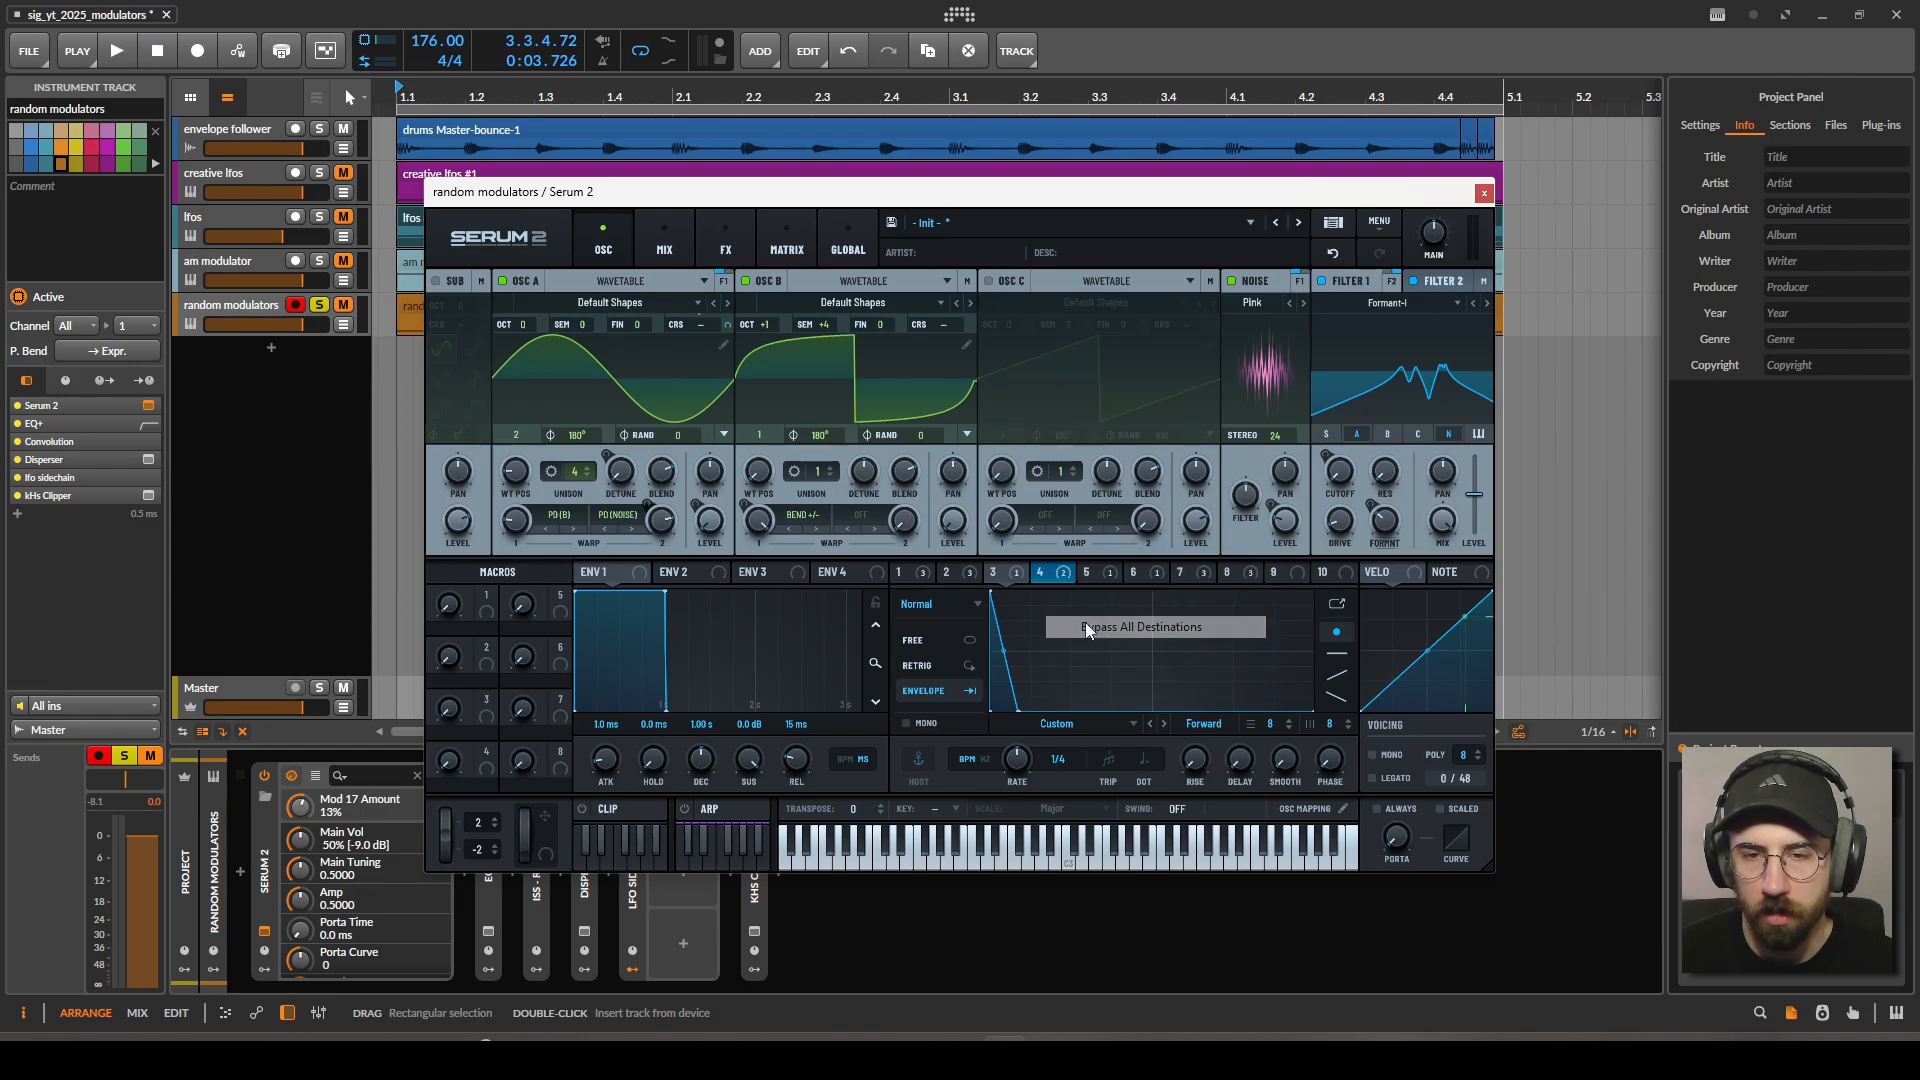
Examine LFO 4's Chaos: Rossler setup, the available LFO modes and its bypassed LFO 1 and LFO 2 rate destinations.
{"action": "left_click", "coordinate": [1041, 574]}
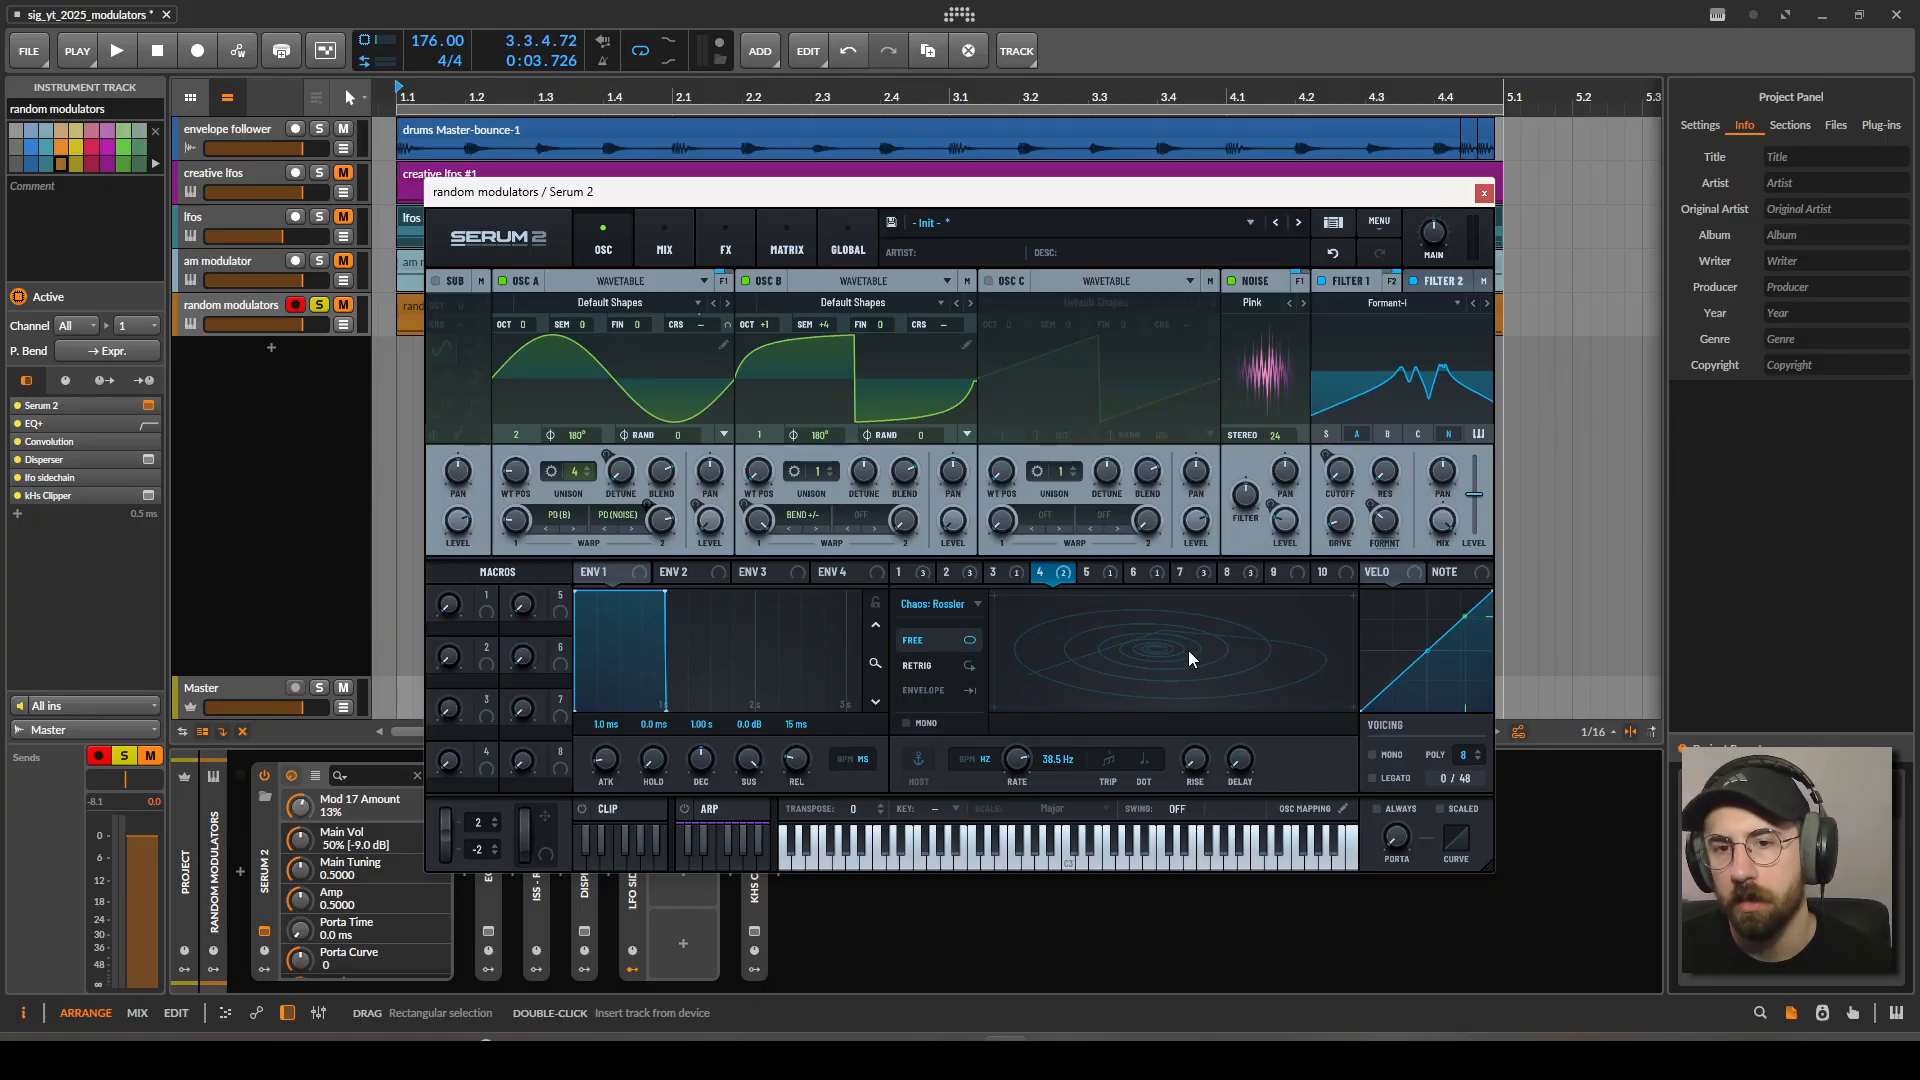
{"action": "left_click", "coordinate": [950, 604]}
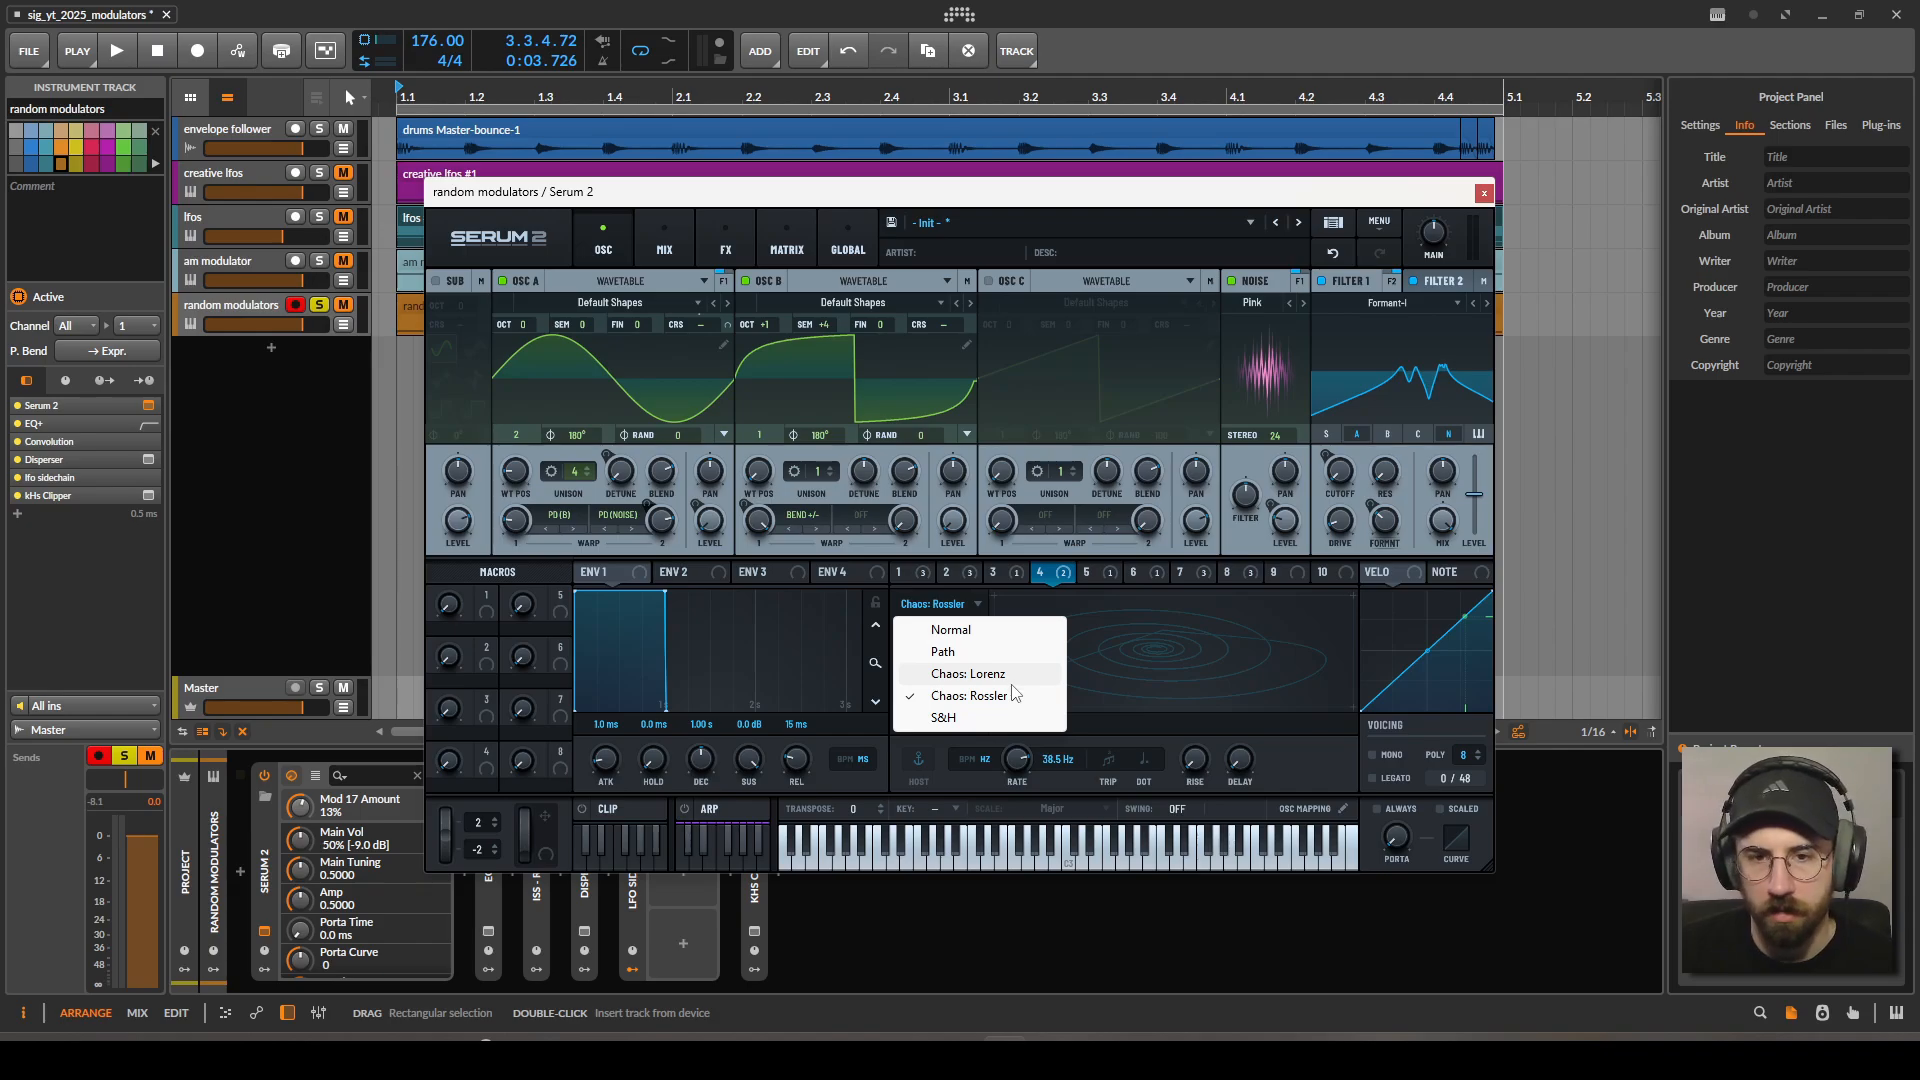
{"action": "left_click", "coordinate": [1042, 583]}
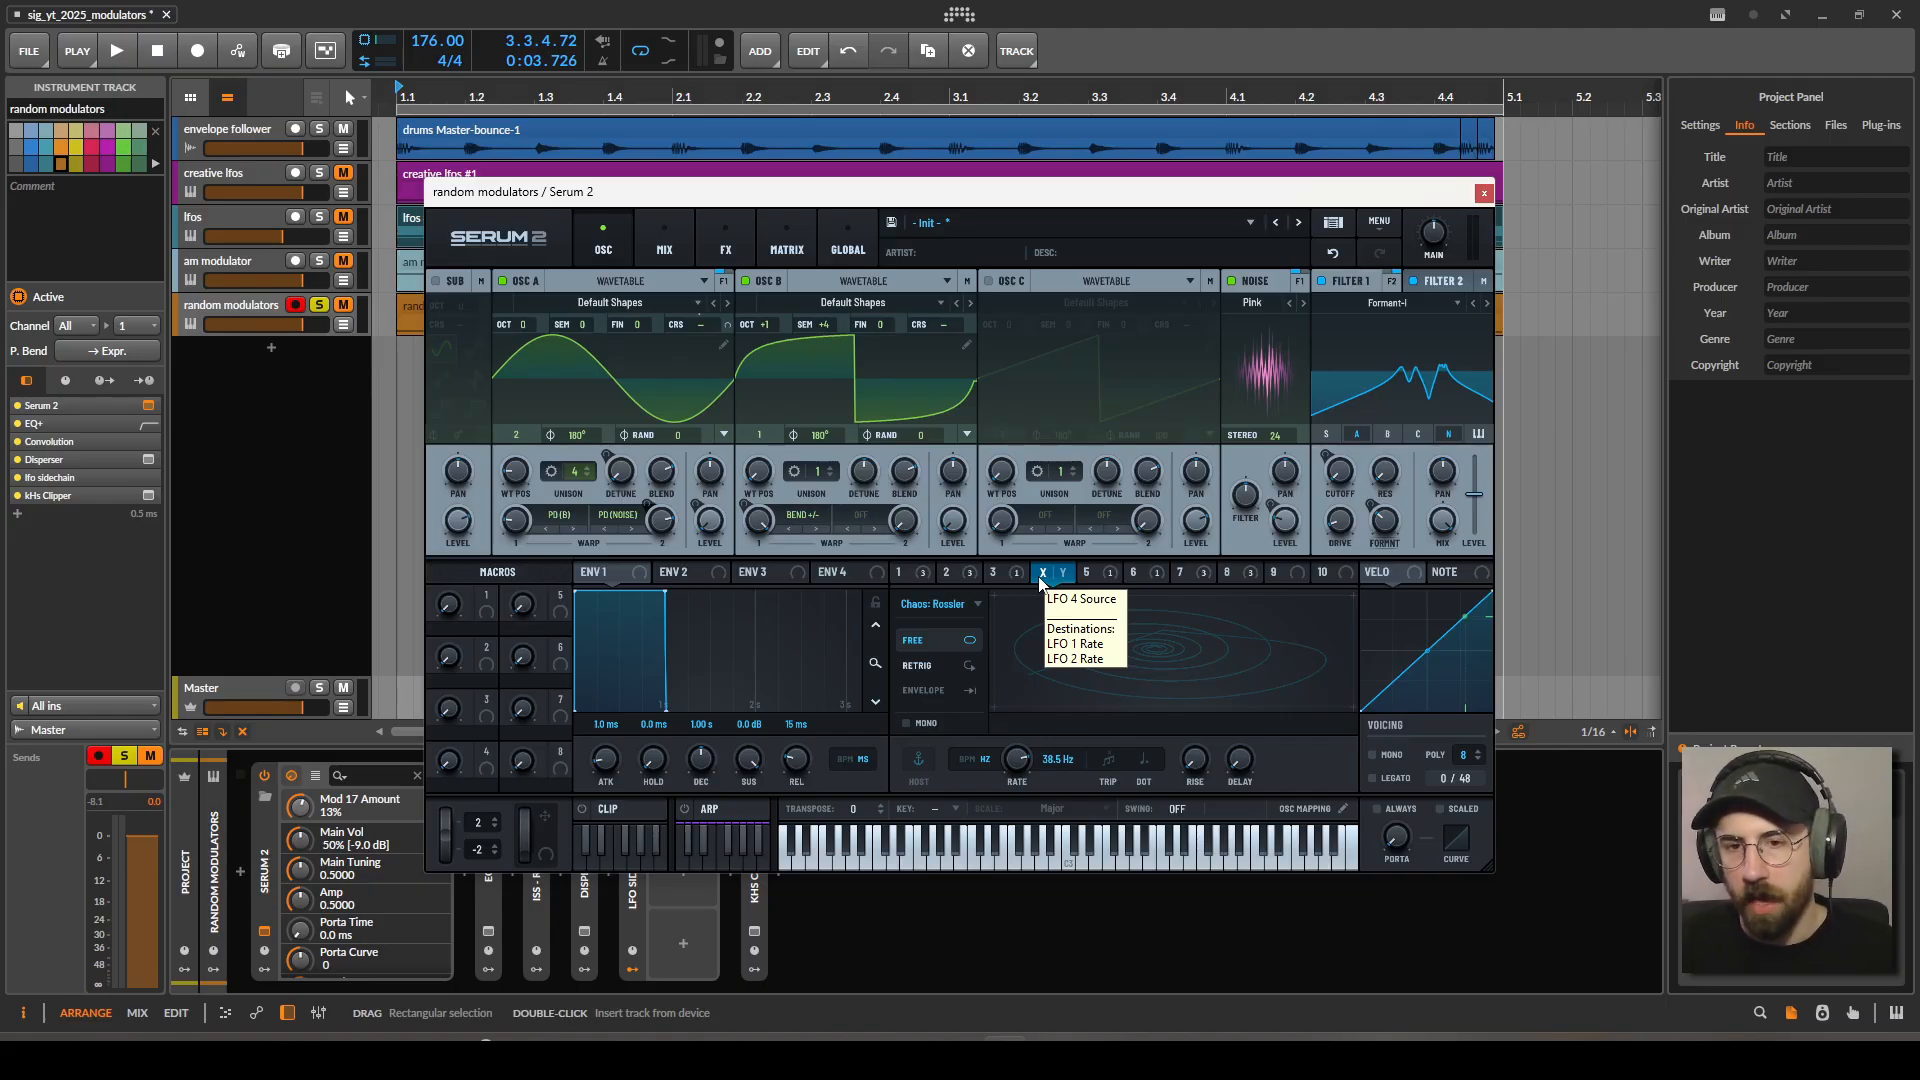
{"action": "right_click", "coordinate": [1040, 582]}
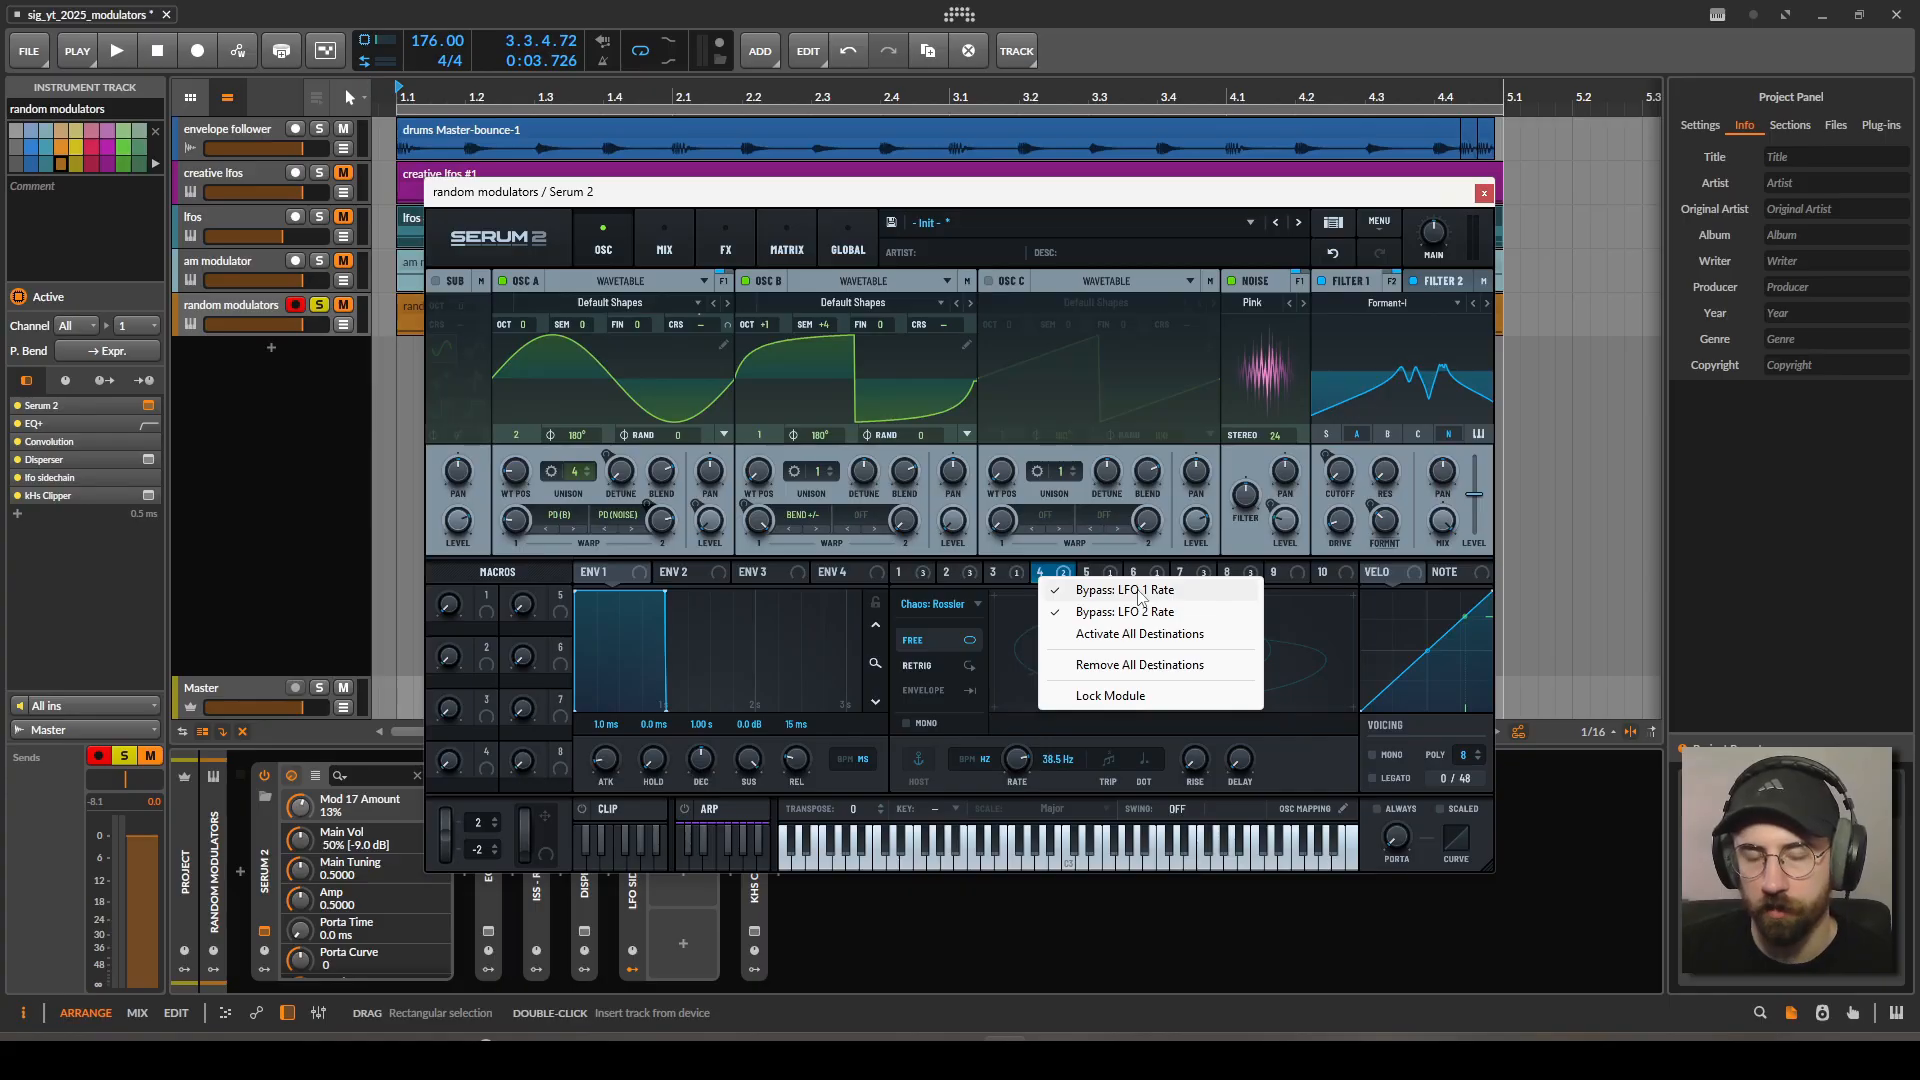
{"action": "left_click", "coordinate": [1048, 572]}
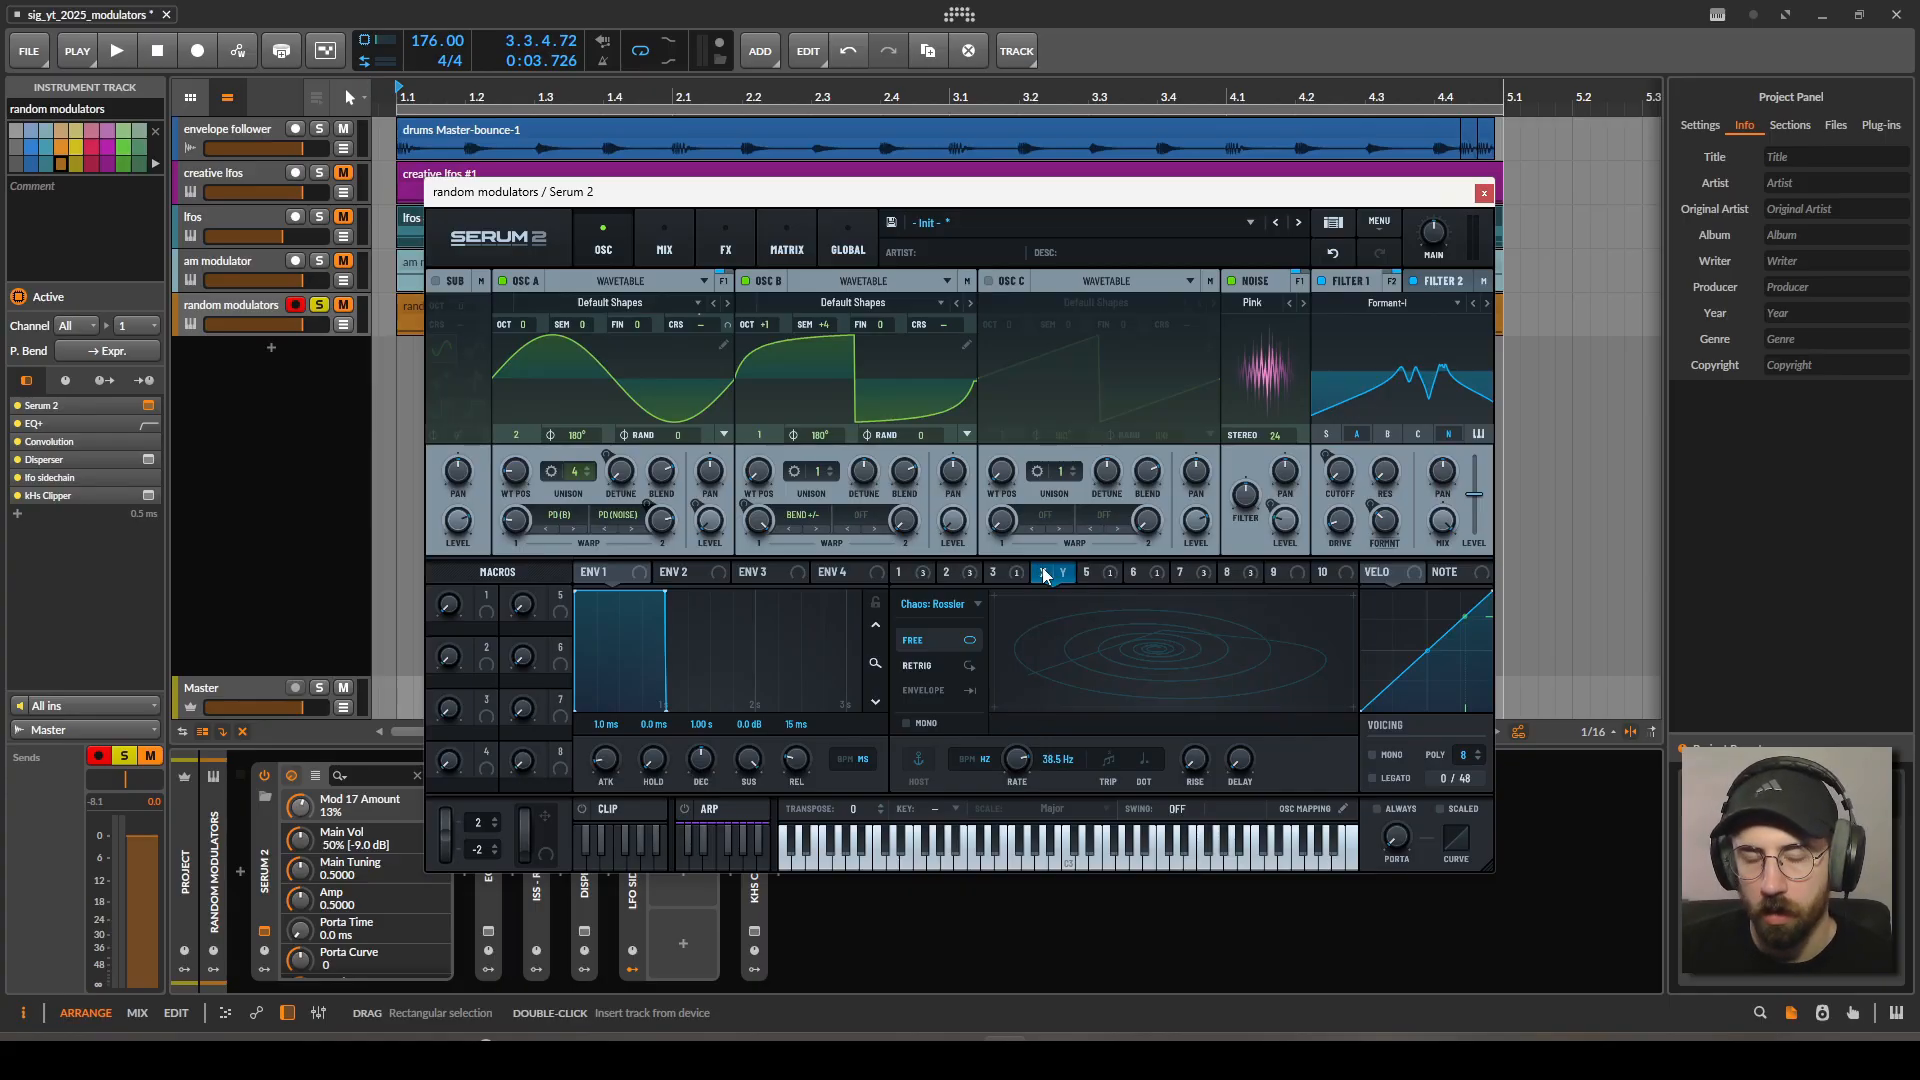
Move and enlarge the Serum 2 window while showing the curves of LFO 1 and LFO 2.
{"action": "left_click", "coordinate": [914, 576]}
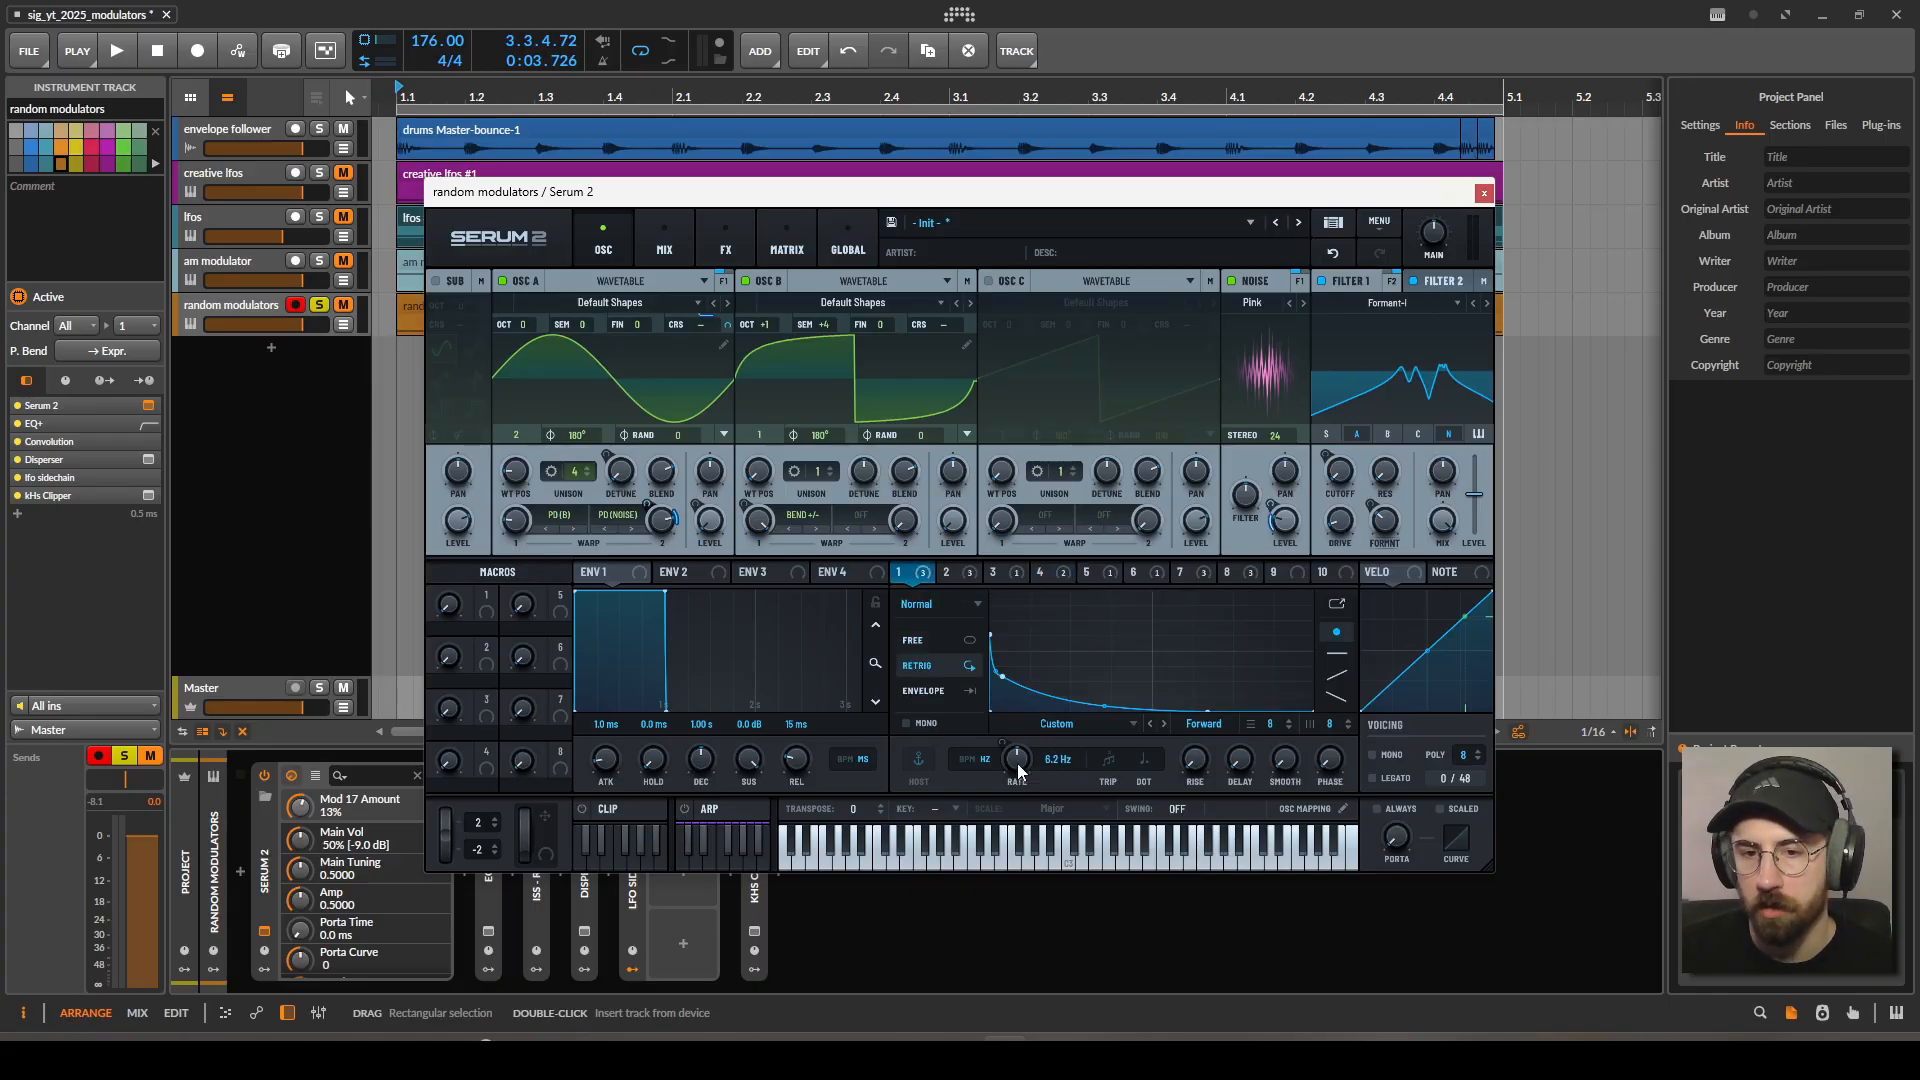
{"action": "mouse_move", "coordinate": [1012, 765]}
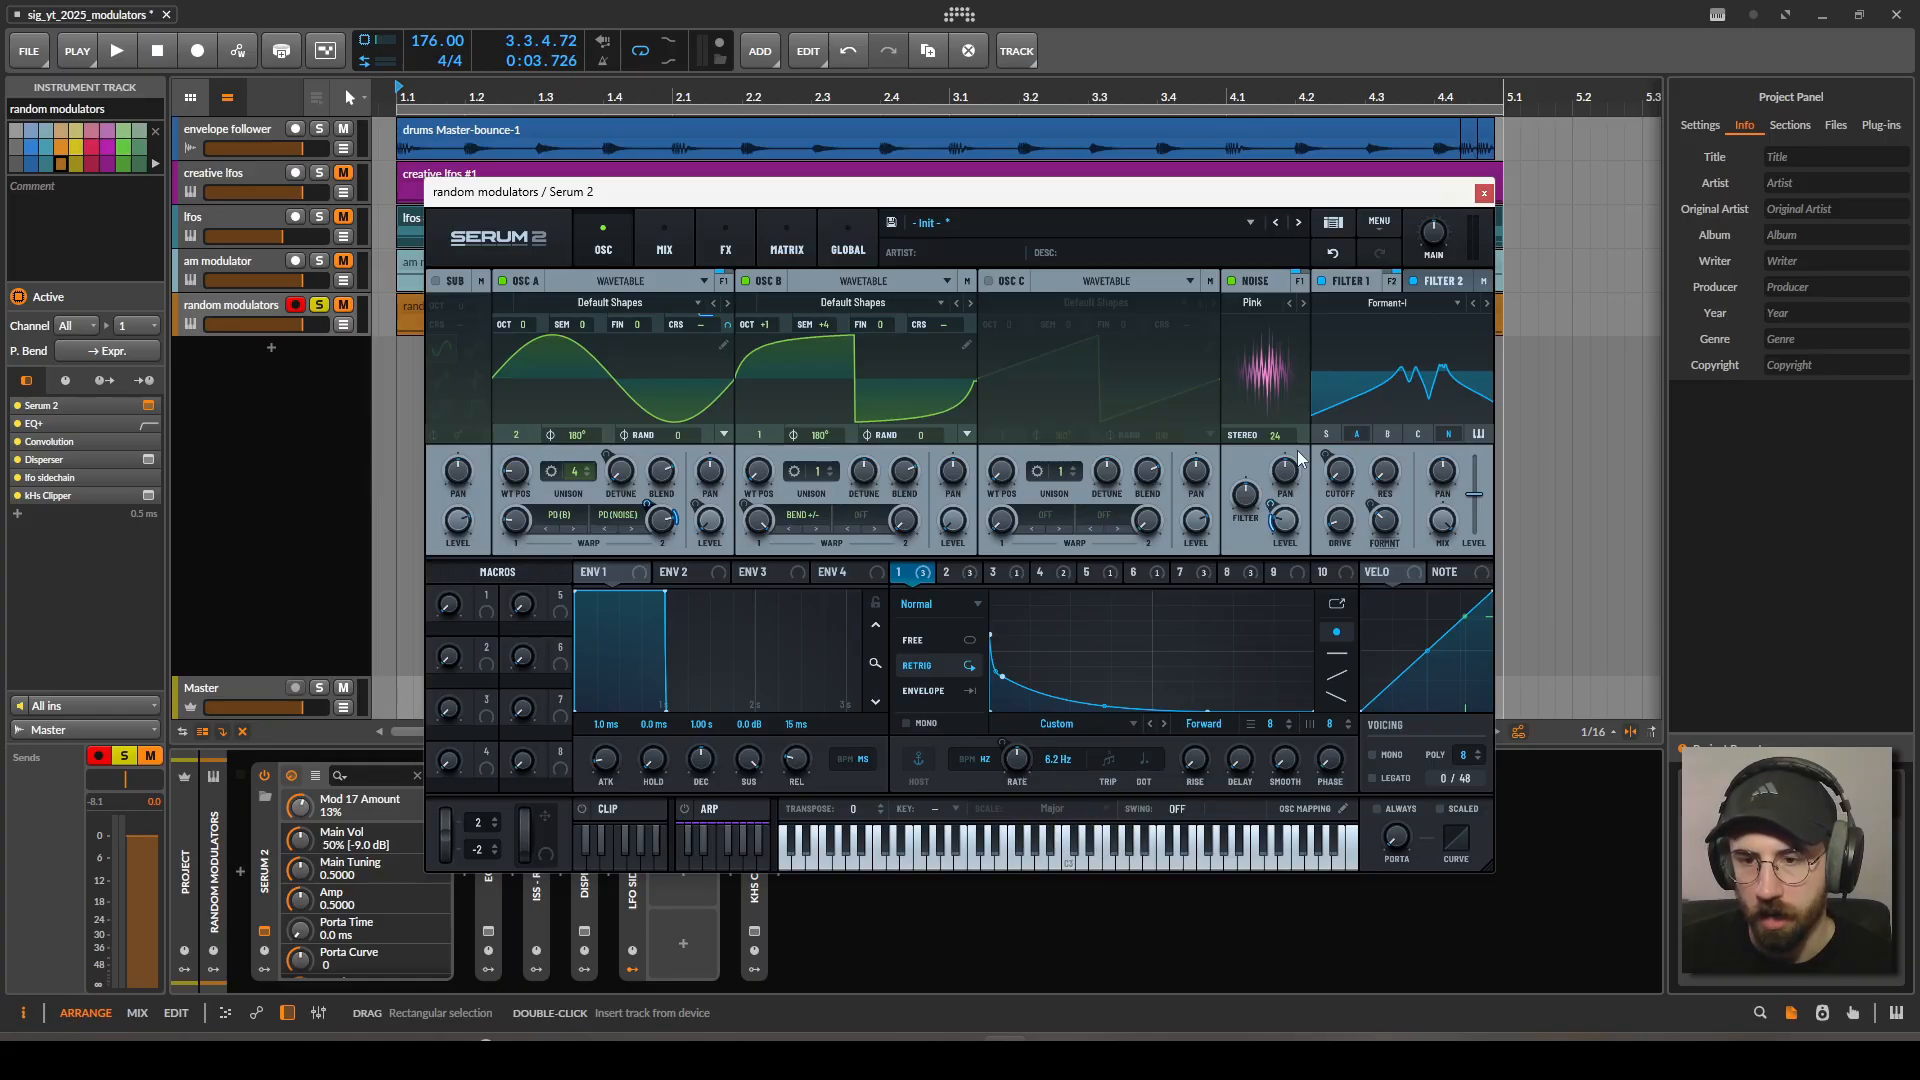
{"action": "left_click_drag", "start_coordinate": [1294, 206], "coordinate": [1240, 152]}
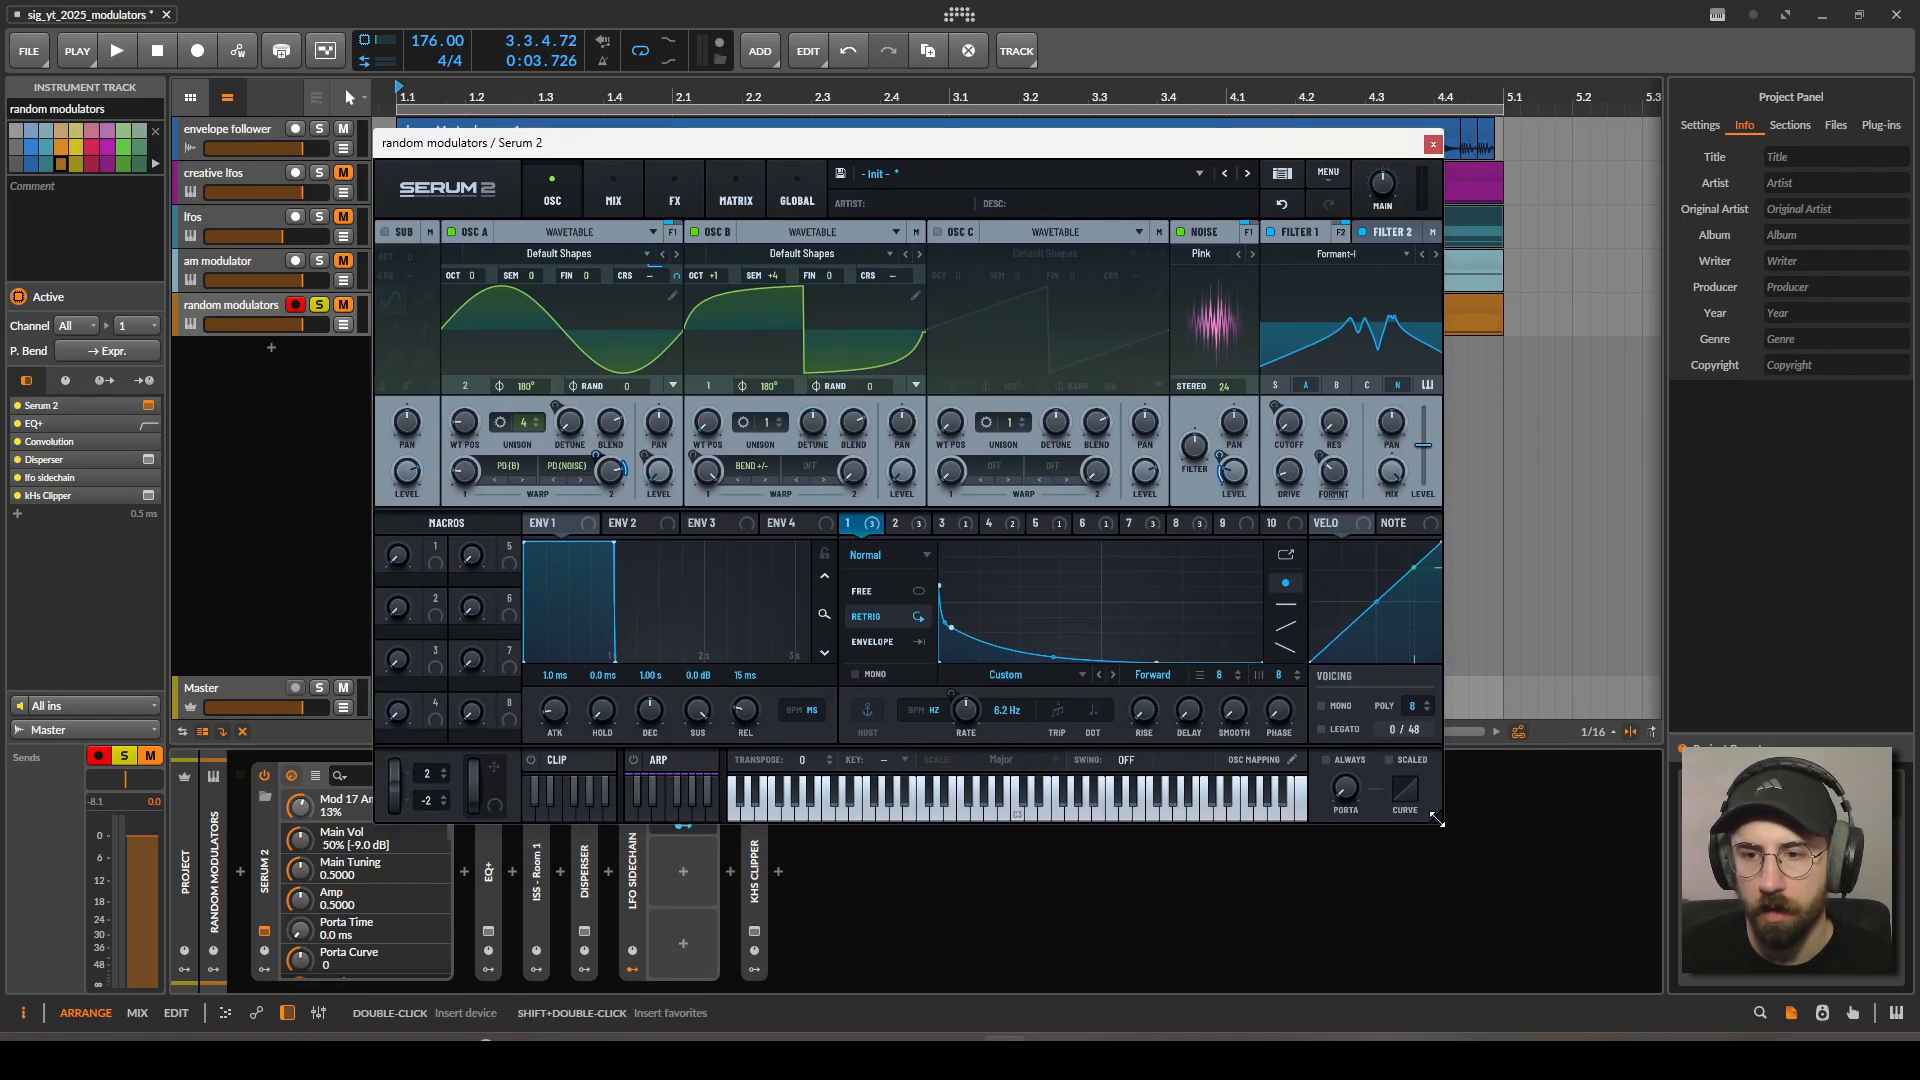
{"action": "left_click_drag", "start_coordinate": [1447, 840], "coordinate": [1641, 967]}
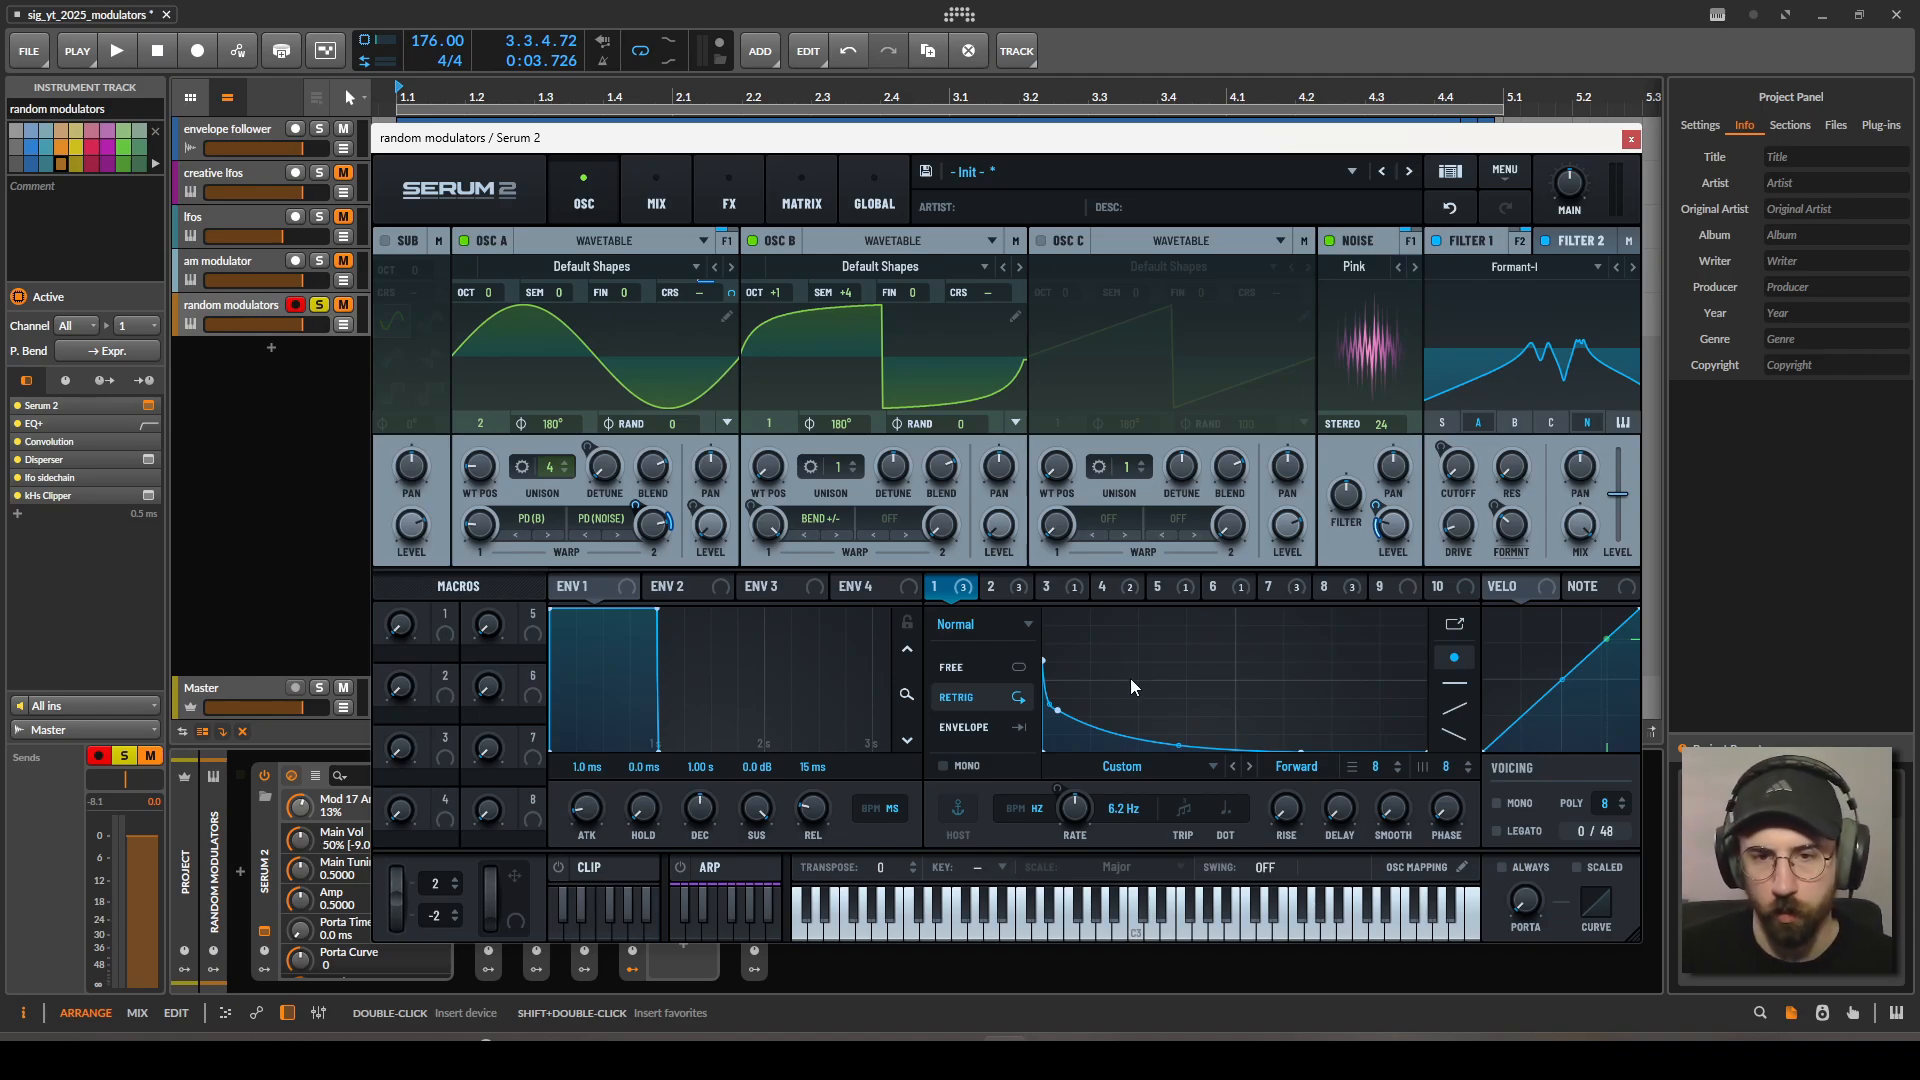
{"action": "left_click", "coordinate": [995, 586]}
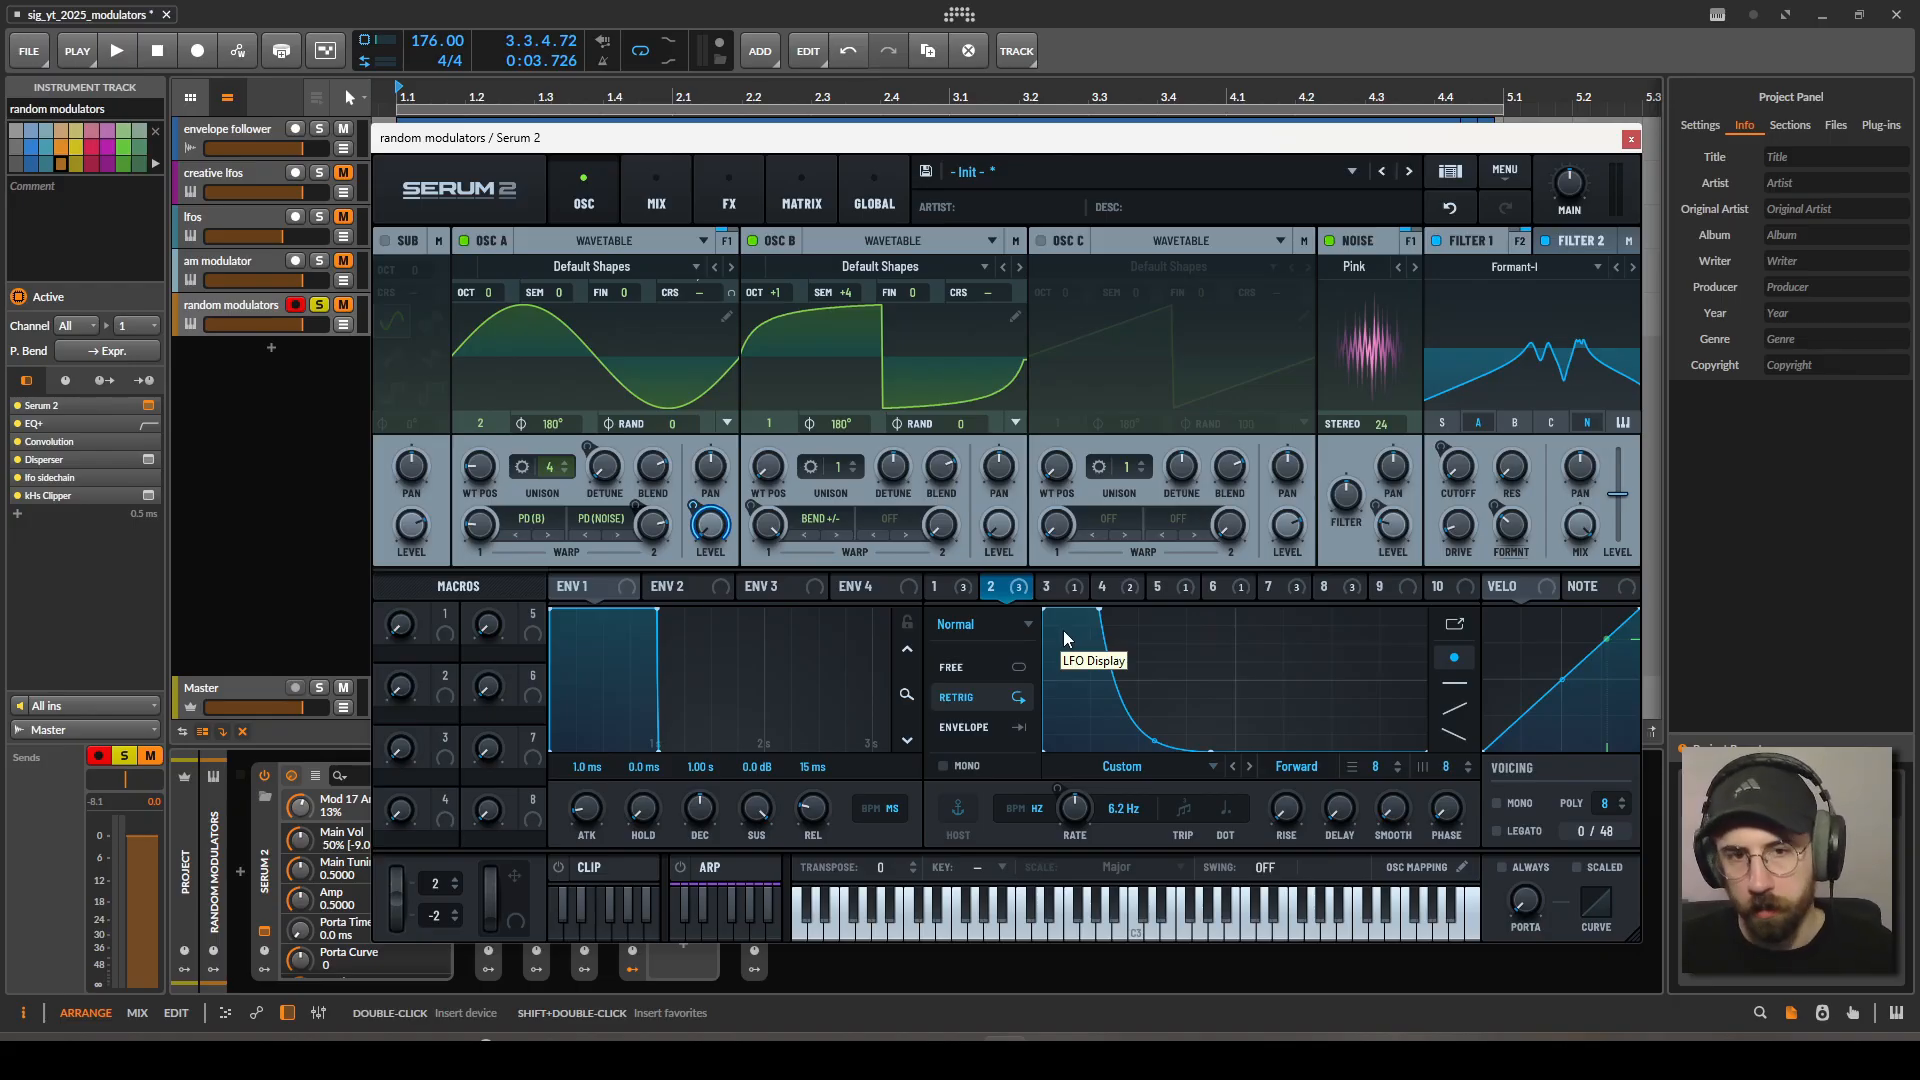
Review LFO 1, LFO 3 and LFO 4, and bypass all destinations of the S&H LFO 8.
{"action": "left_click", "coordinate": [949, 588]}
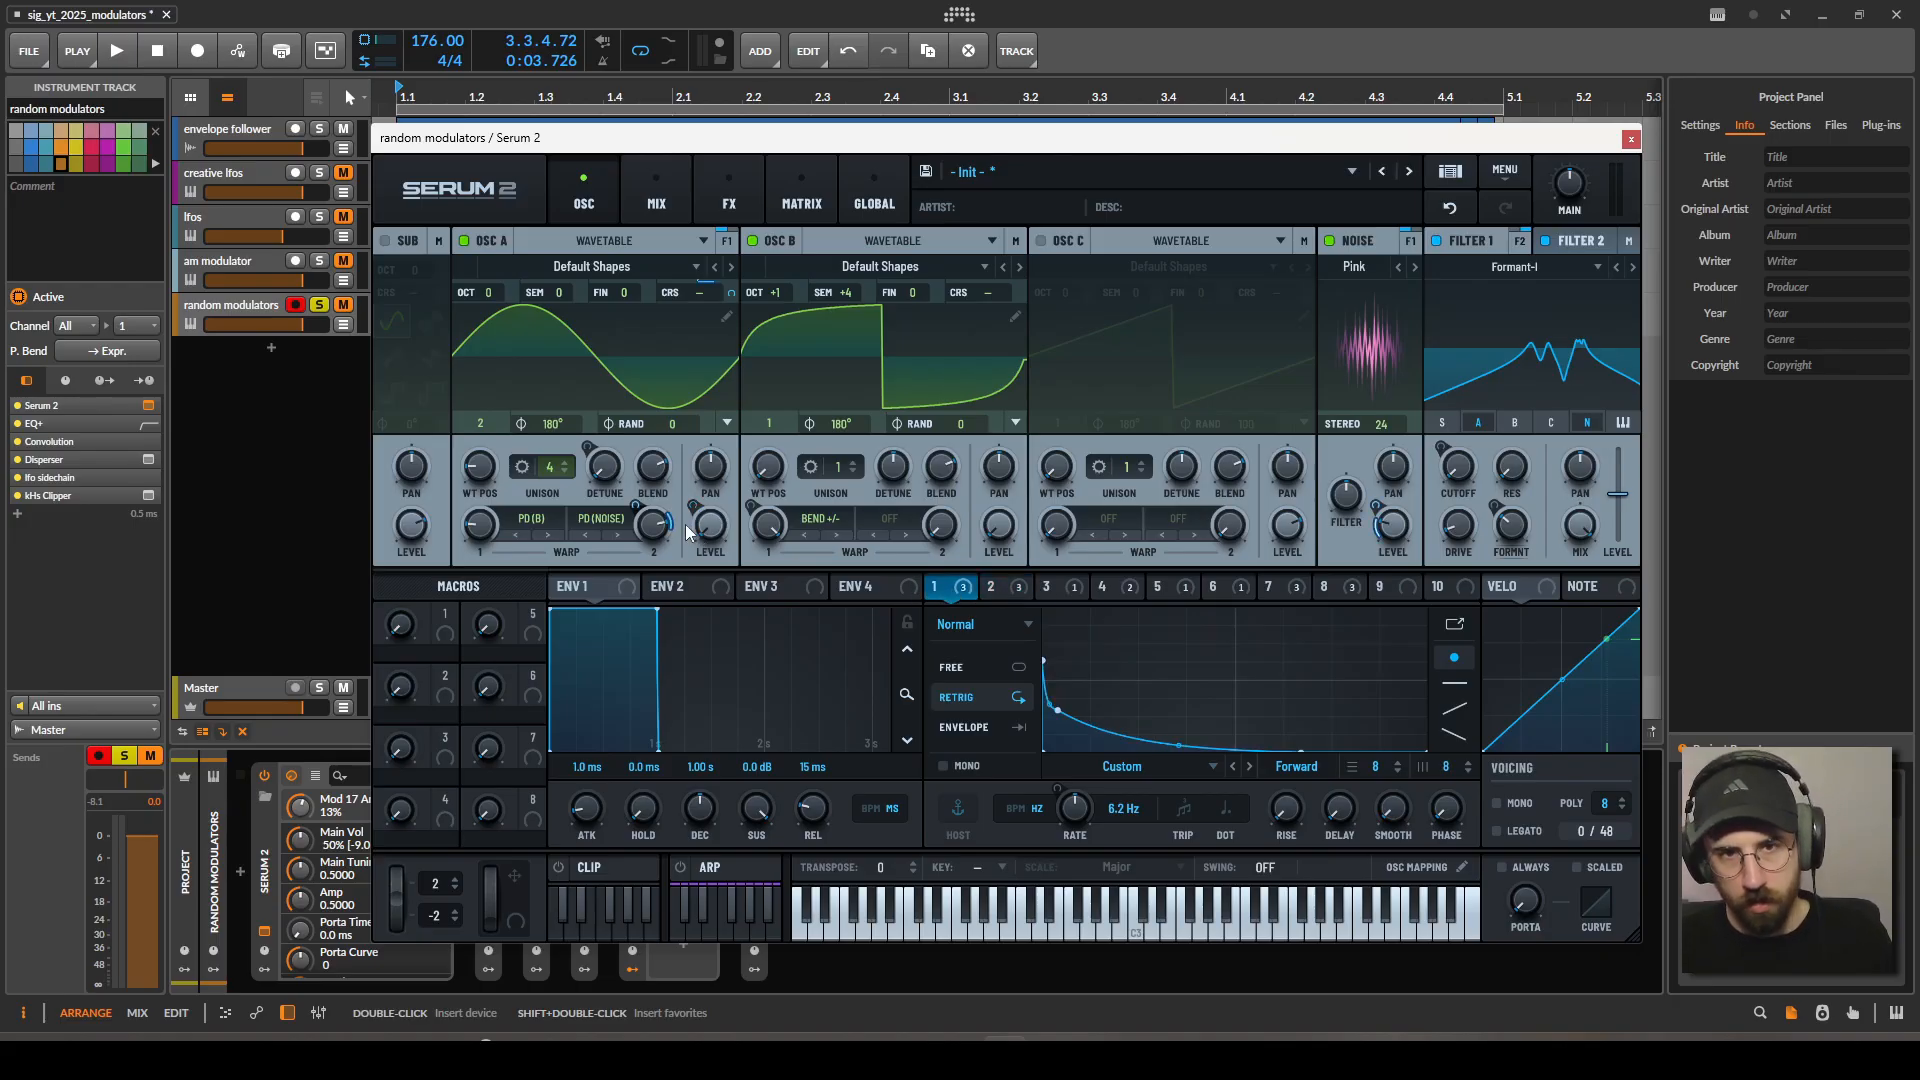
{"action": "left_click", "coordinate": [1102, 587]}
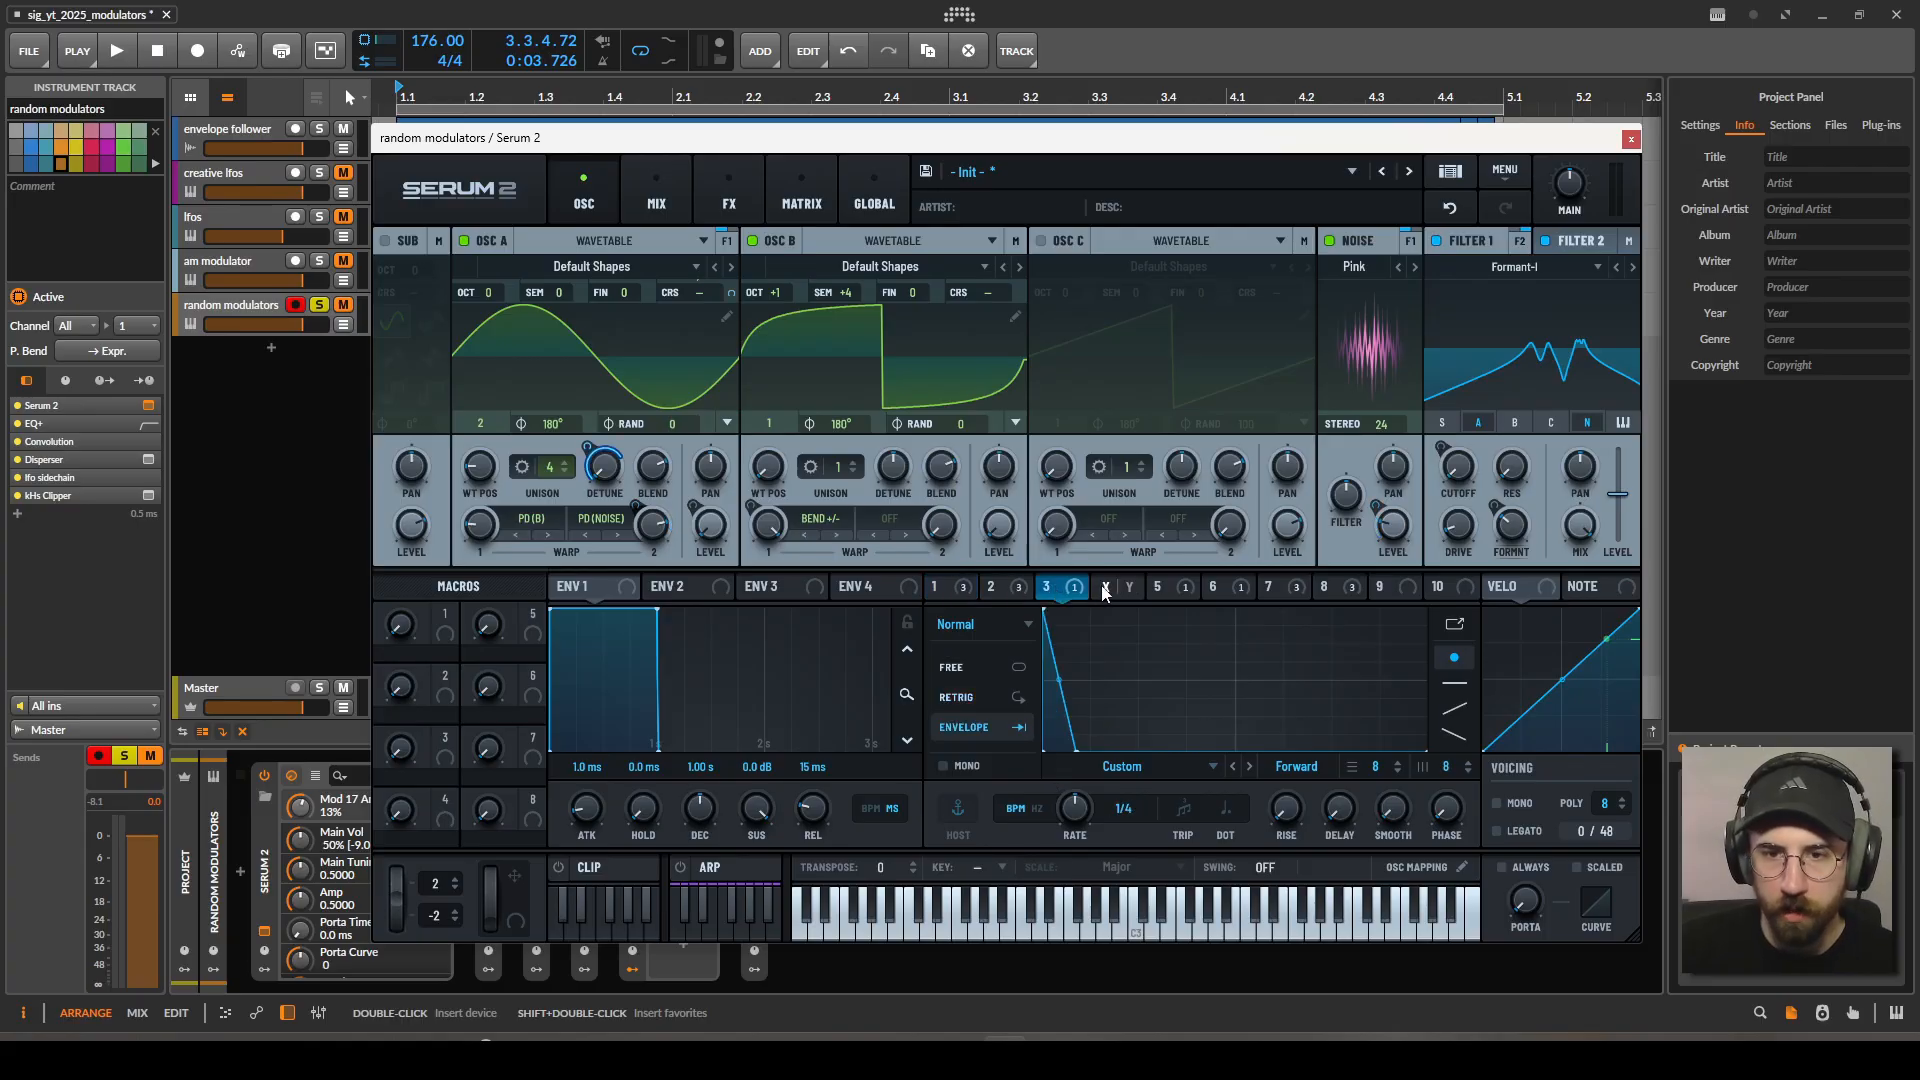
{"action": "right_click", "coordinate": [1106, 588]}
{"action": "left_click", "coordinate": [1268, 588]}
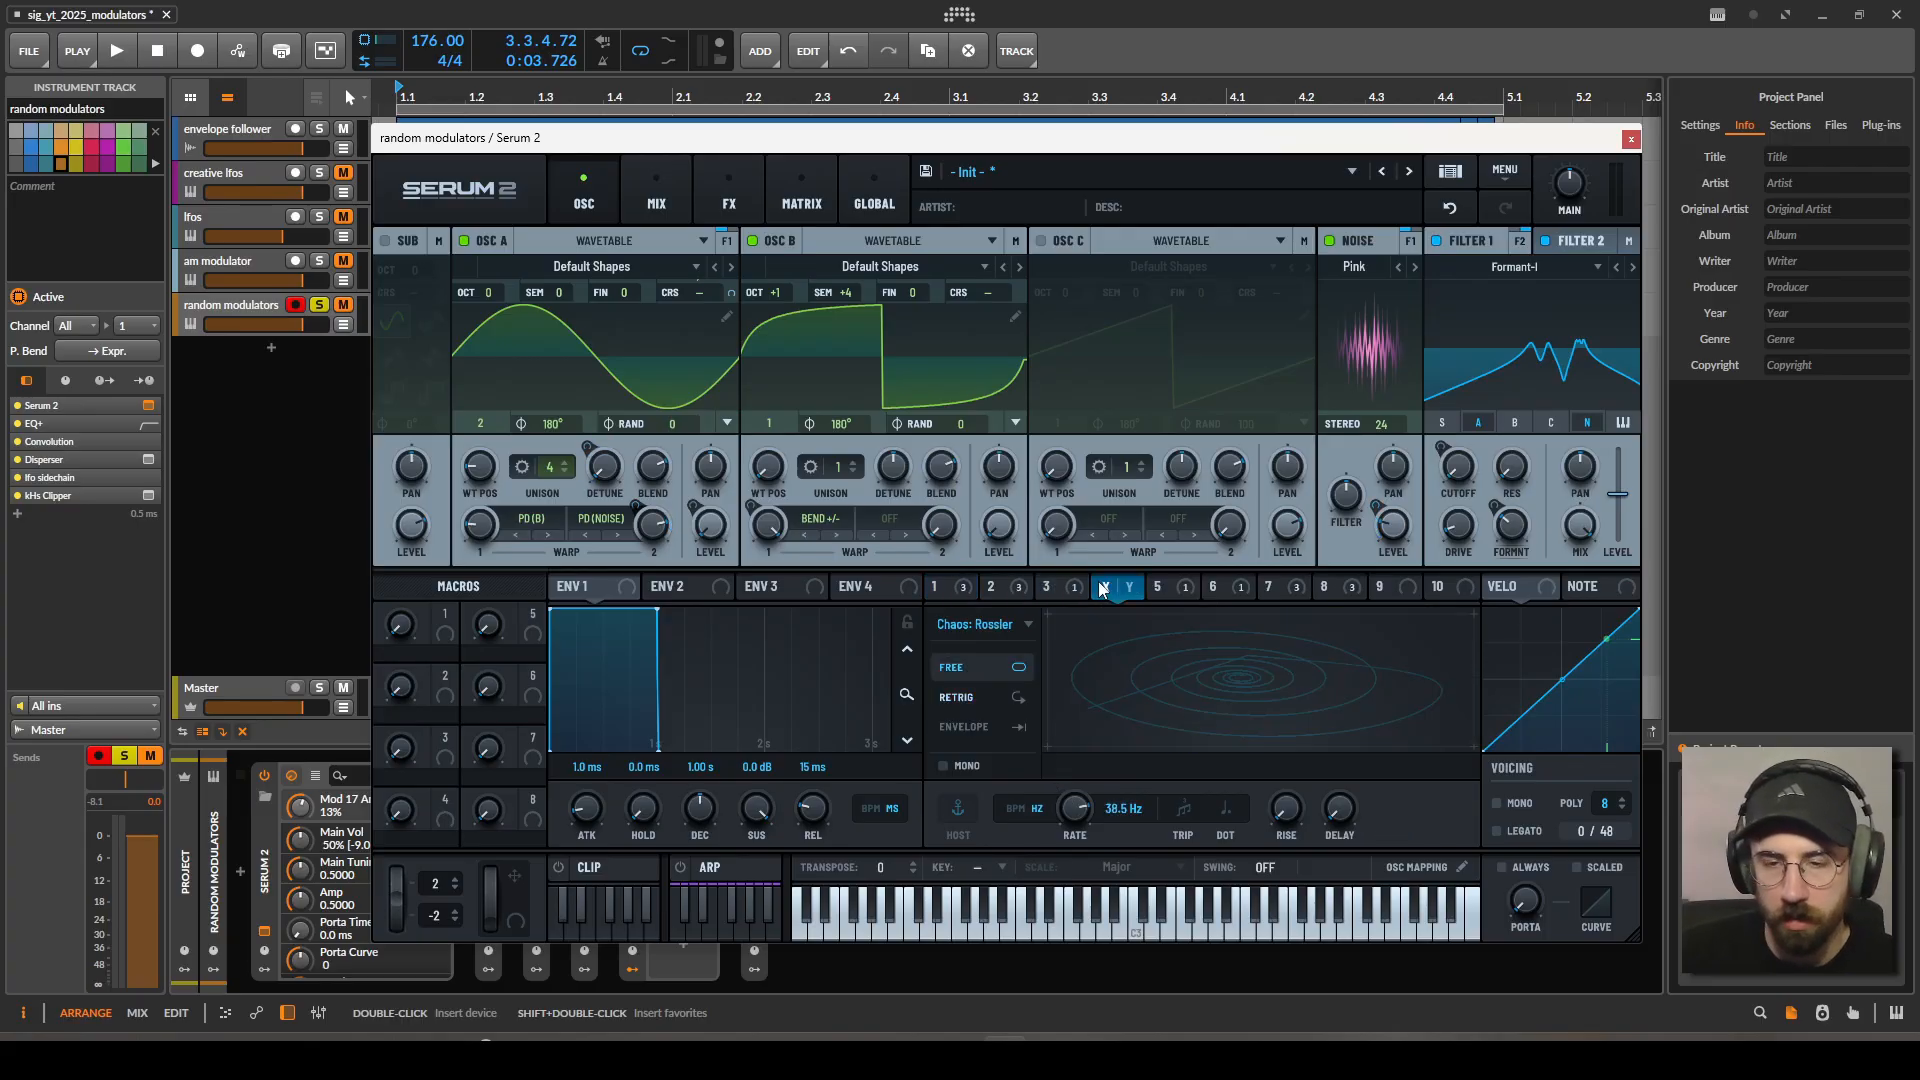
{"action": "left_click", "coordinate": [1345, 586]}
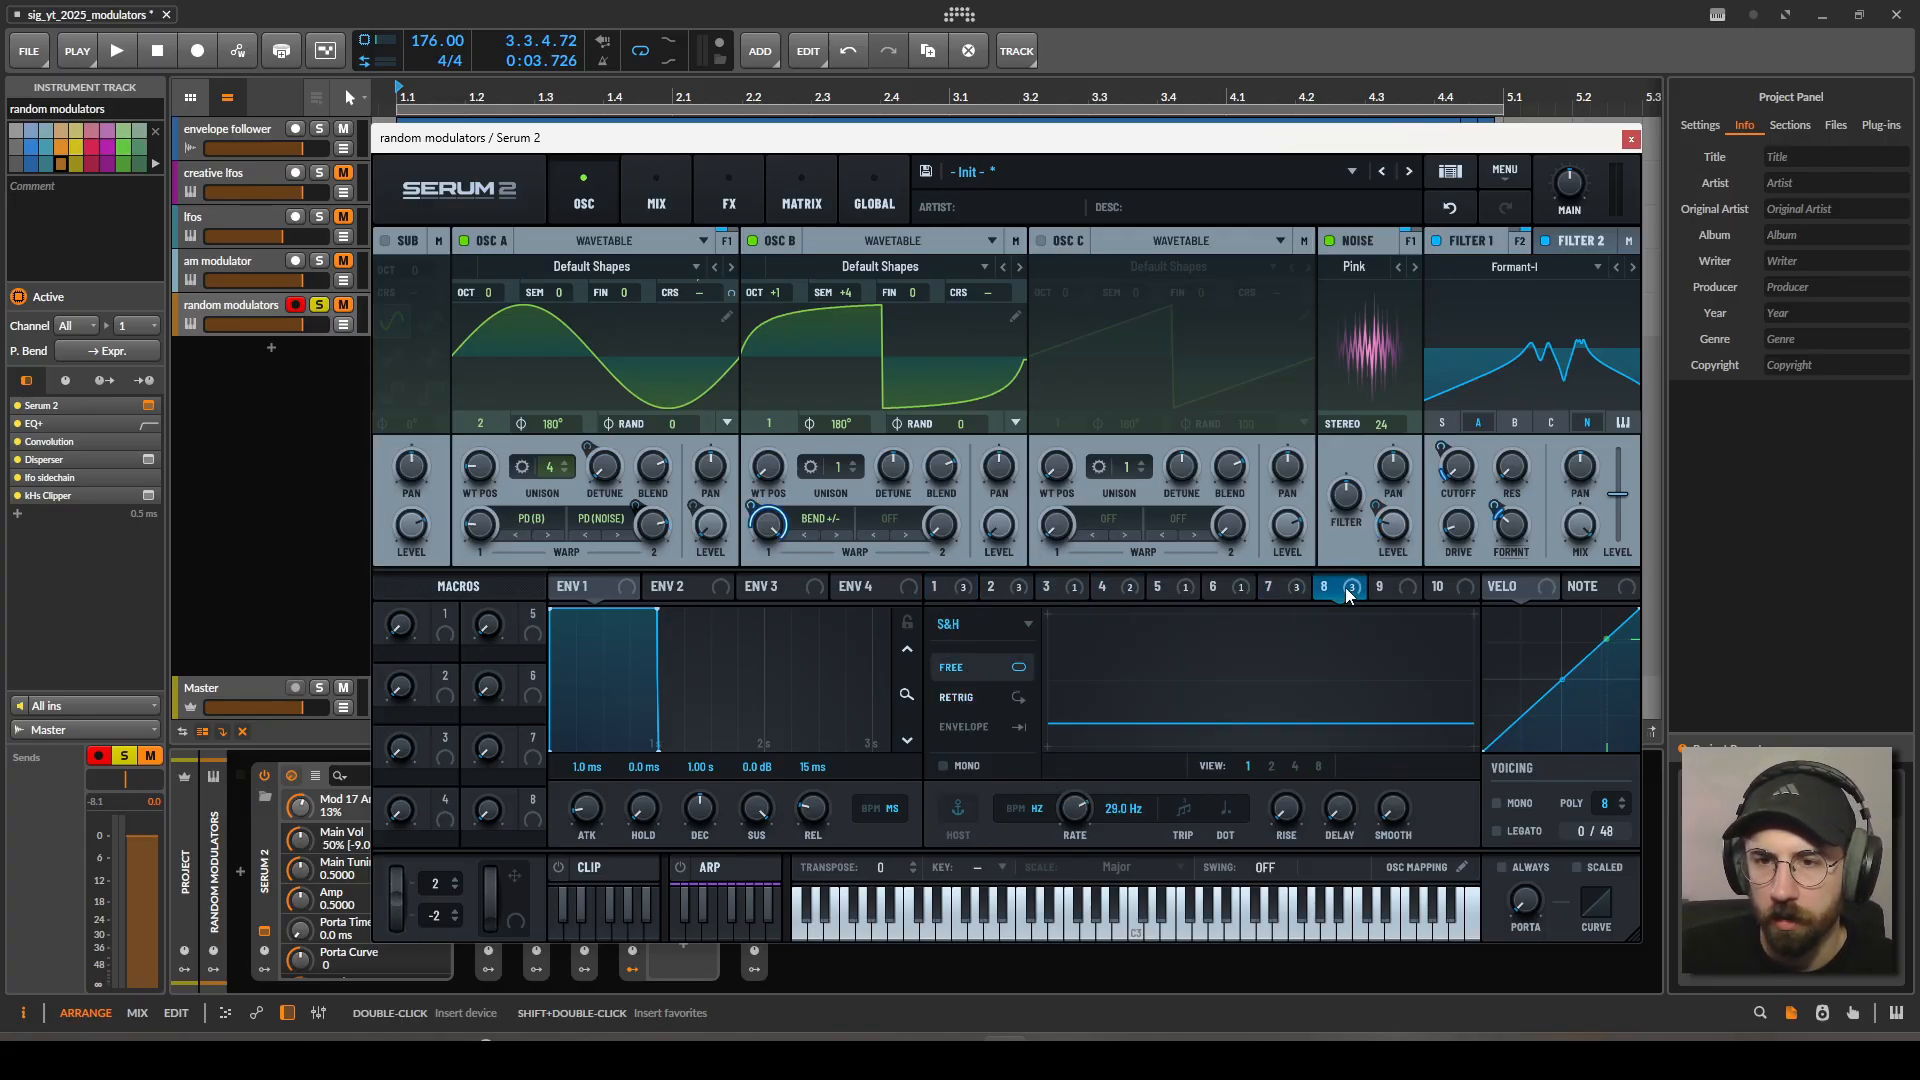
{"action": "right_click", "coordinate": [1346, 585]}
{"action": "left_click", "coordinate": [1445, 666]}
Check the curves of LFO 3 and LFO 2 and audition the patch with LFO 4 and LFO 8 bypassed.
{"action": "left_click", "coordinate": [1048, 586]}
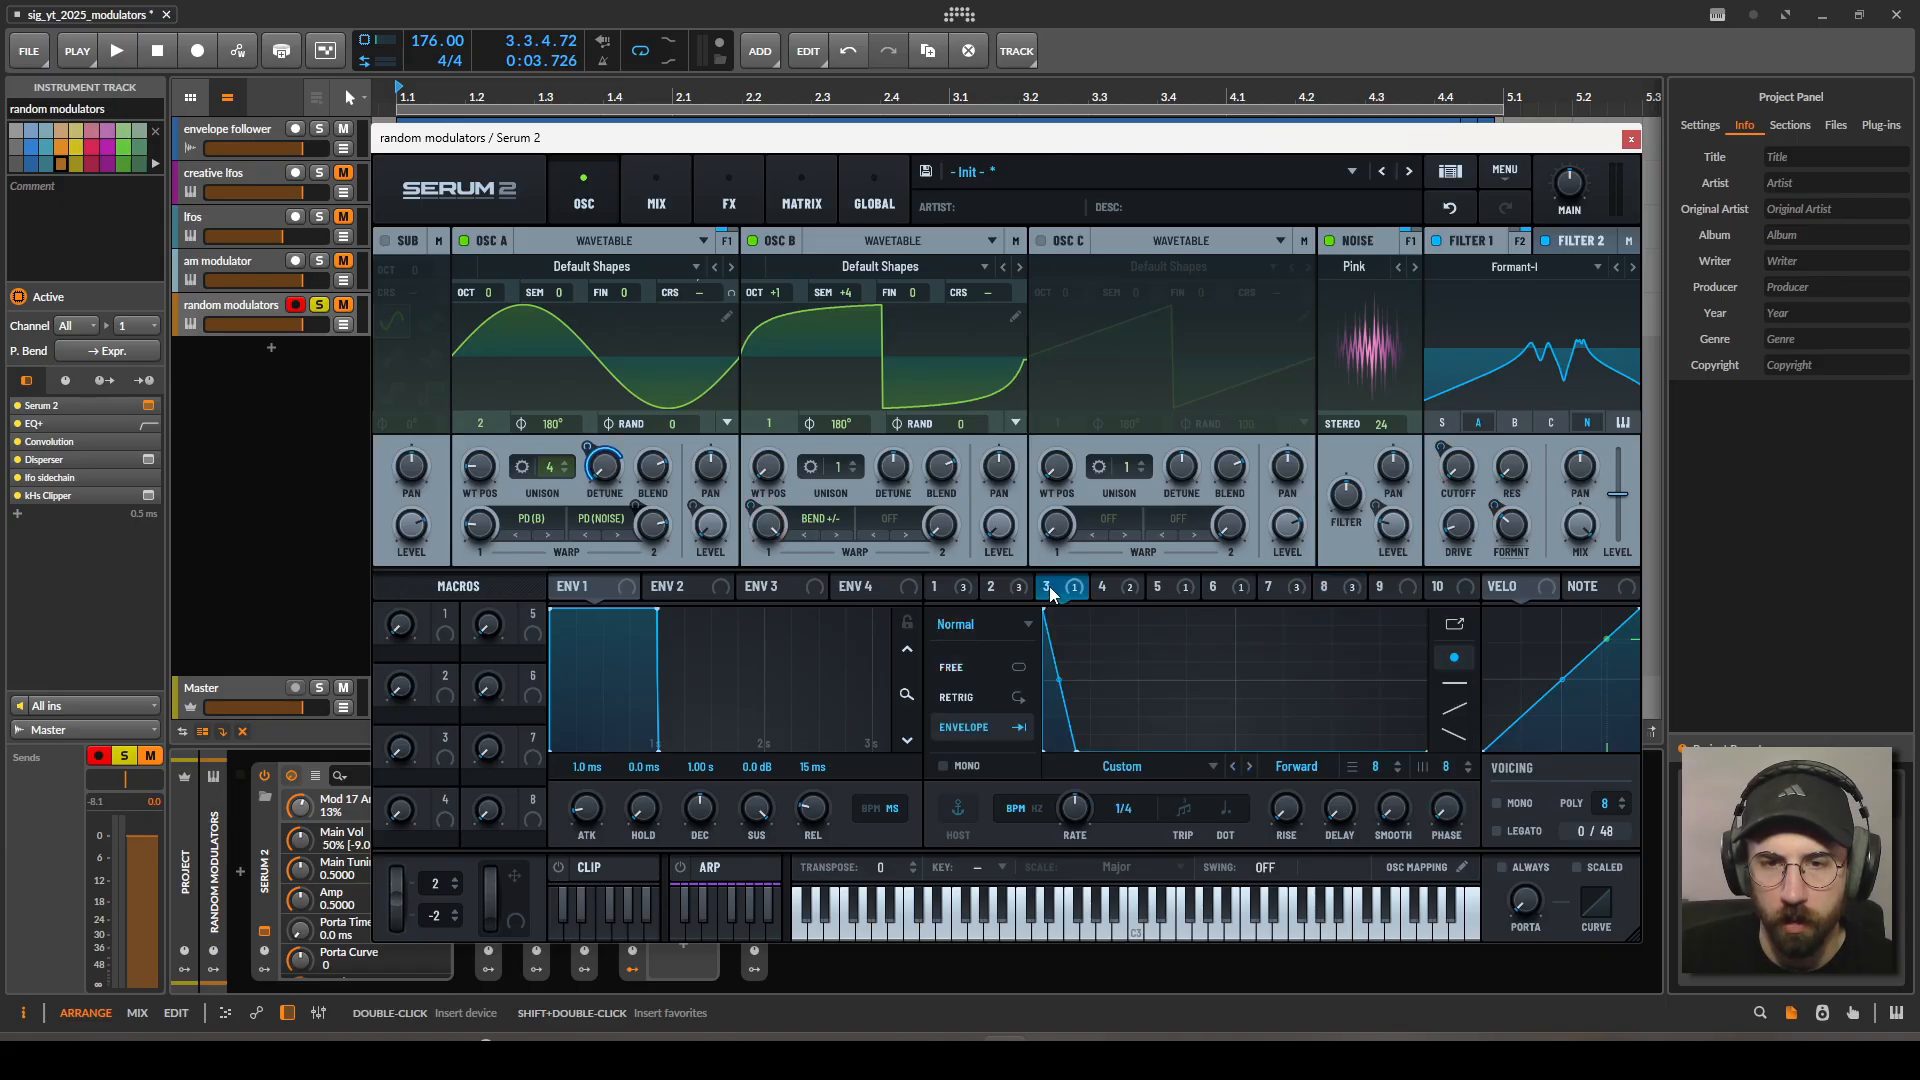
{"action": "left_click", "coordinate": [994, 587]}
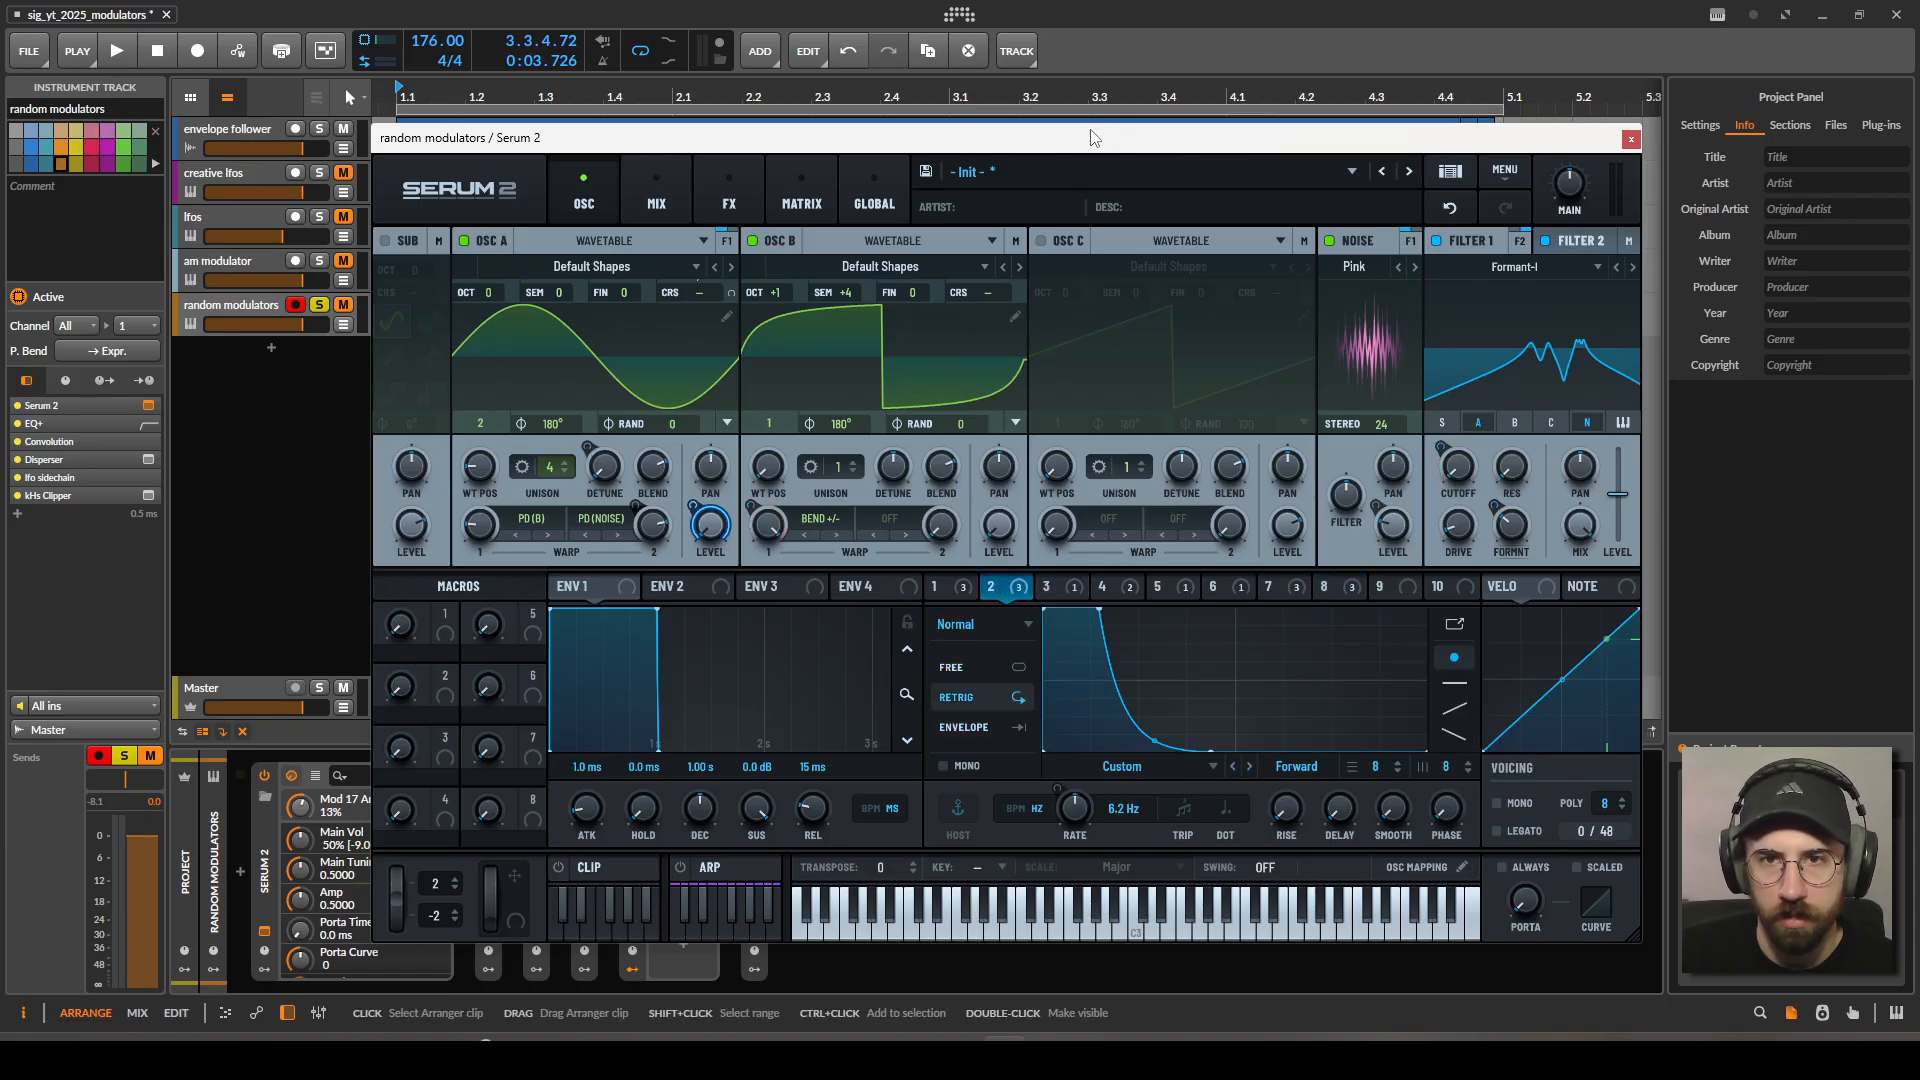
{"action": "key", "text": "space"}
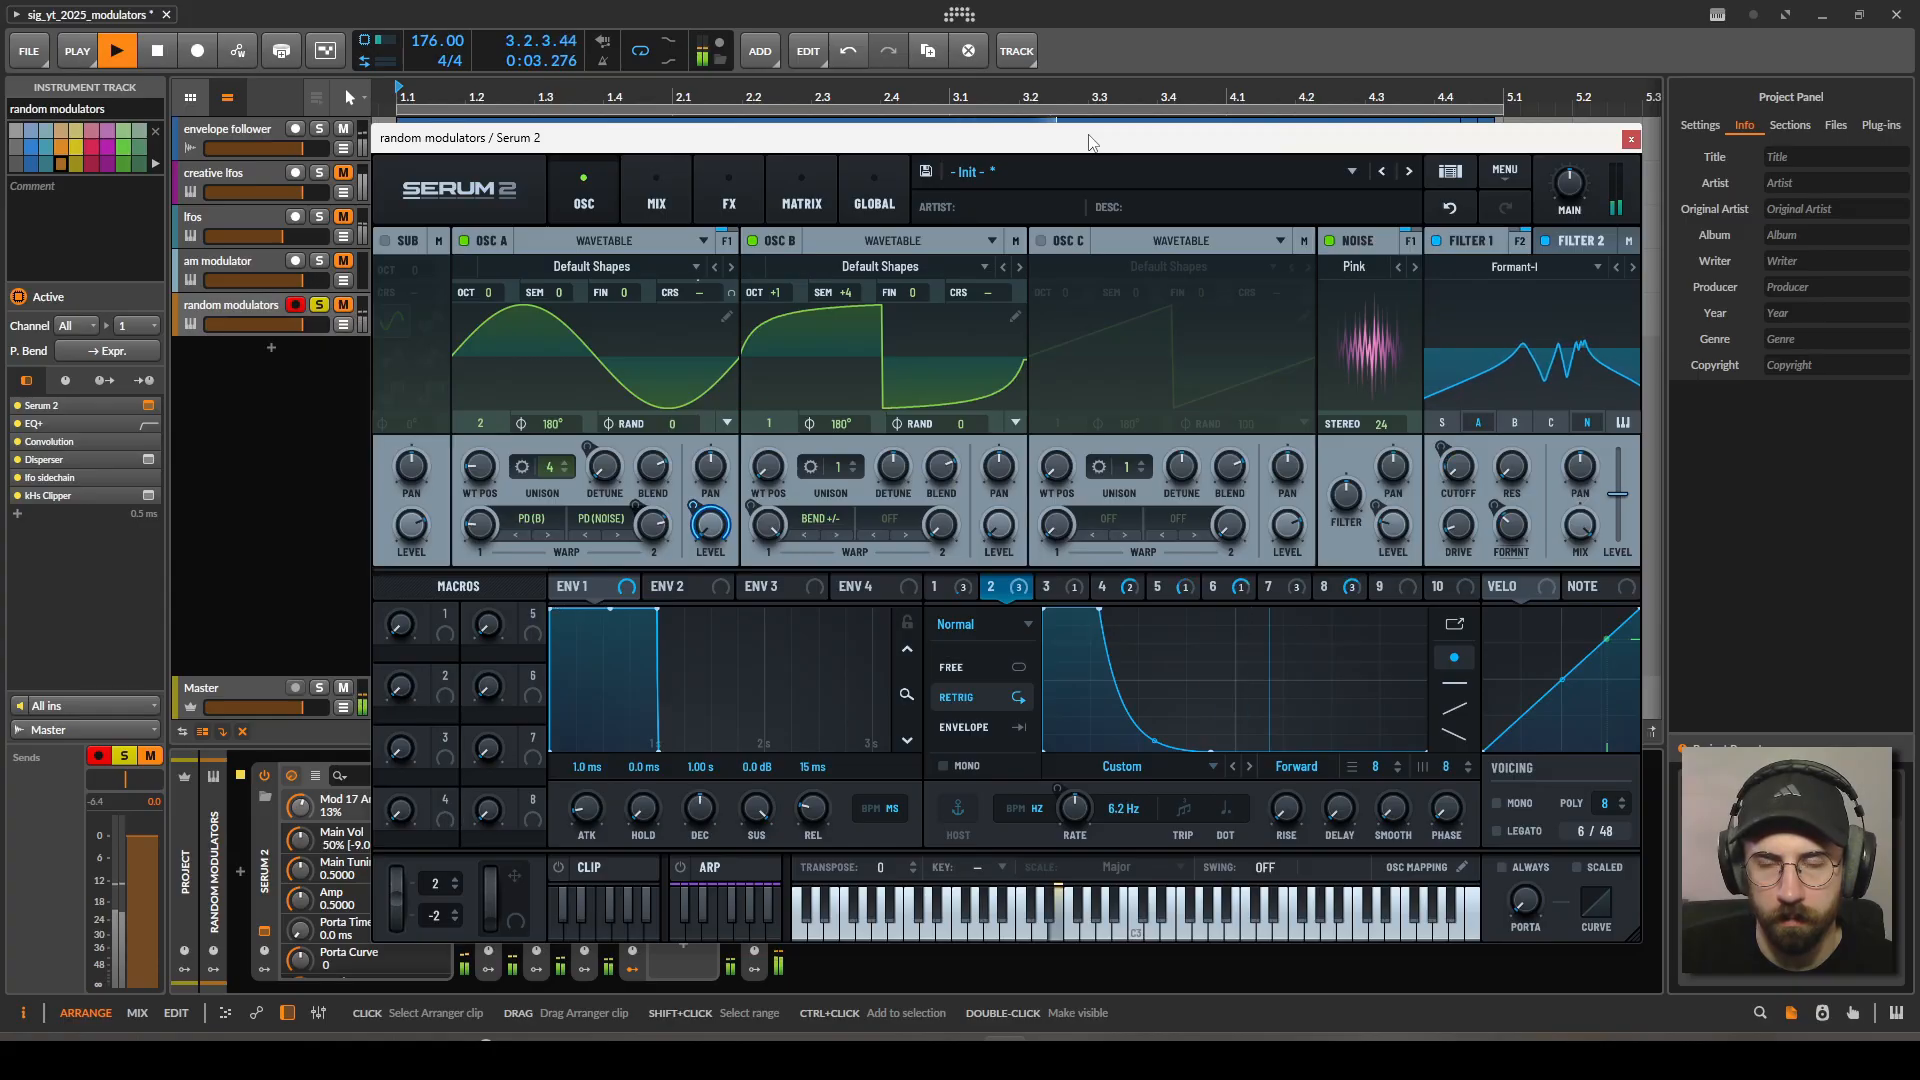
{"action": "key", "text": "space"}
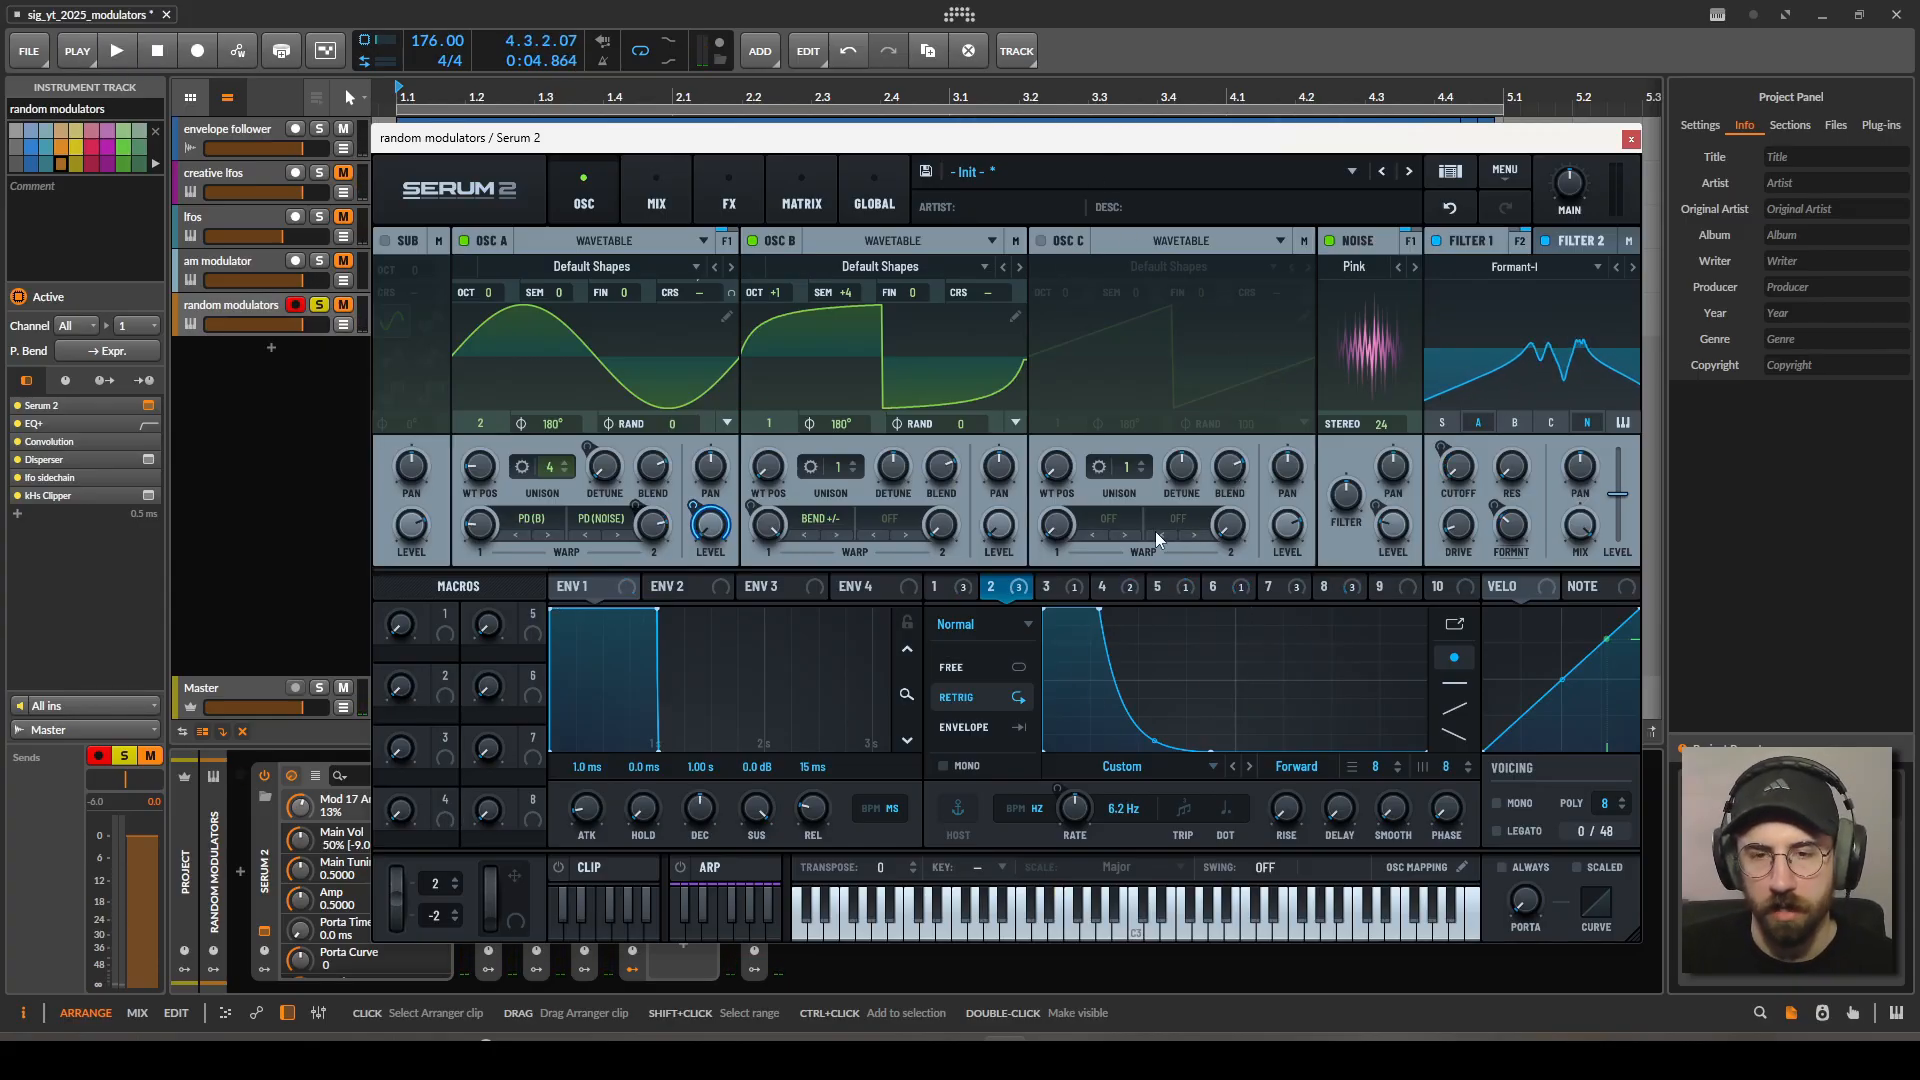
Activate all destinations of LFO 4 and audition the patch with its chaos modulation.
{"action": "right_click", "coordinate": [1112, 587]}
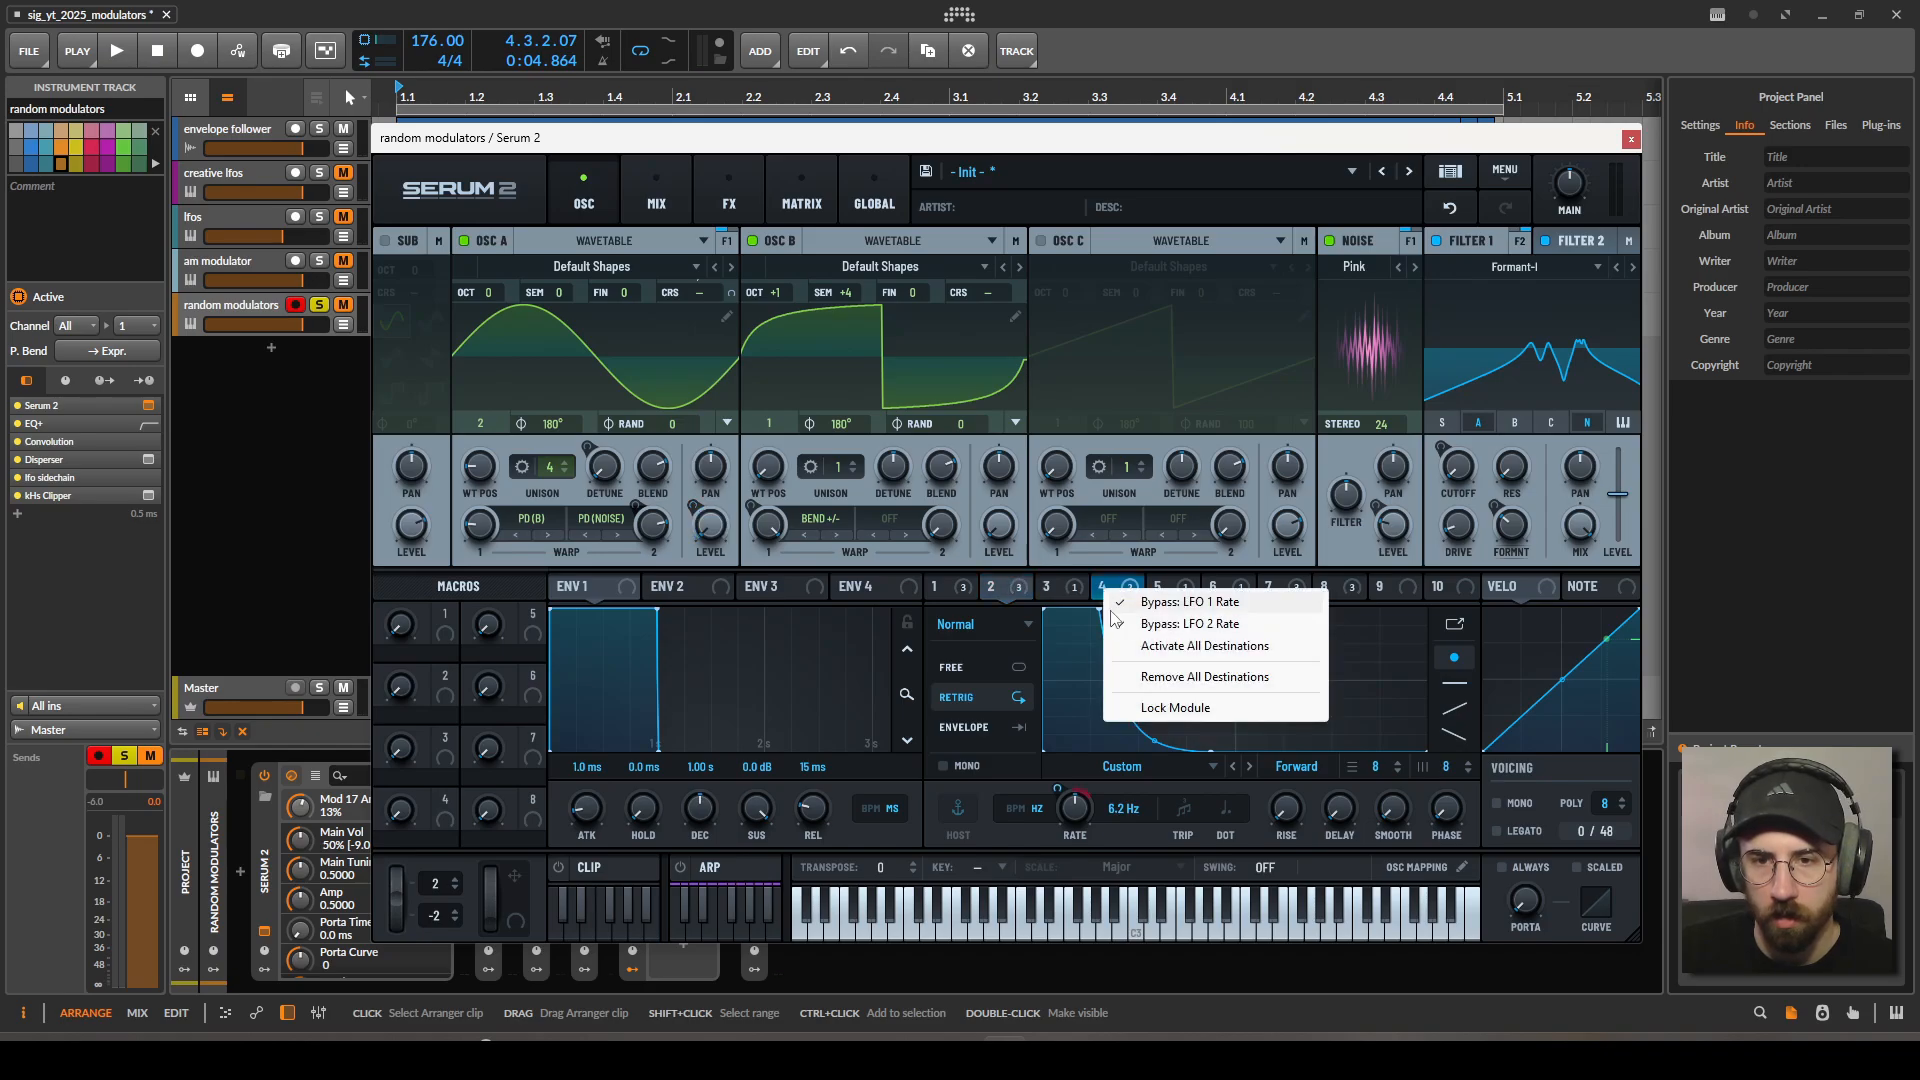
{"action": "left_click", "coordinate": [1138, 643]}
{"action": "key", "text": "space"}
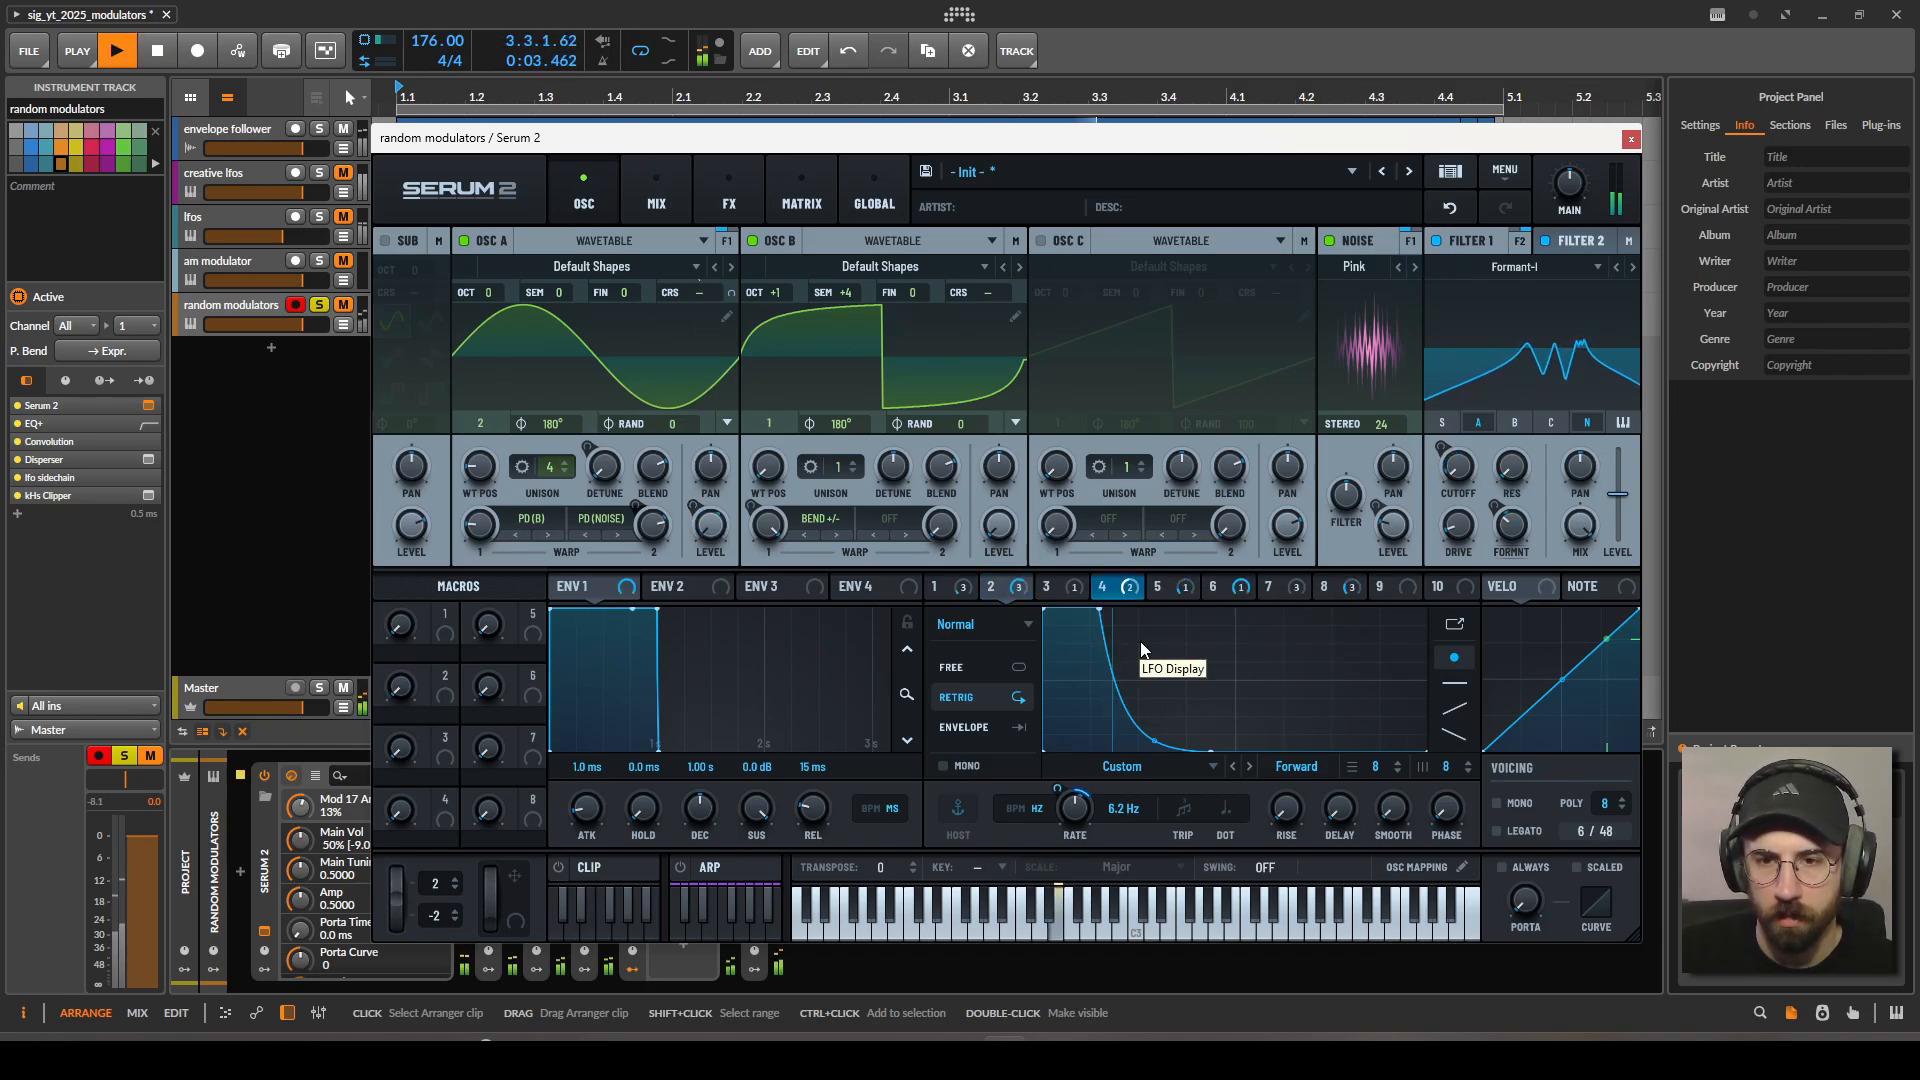
{"action": "key", "text": "space"}
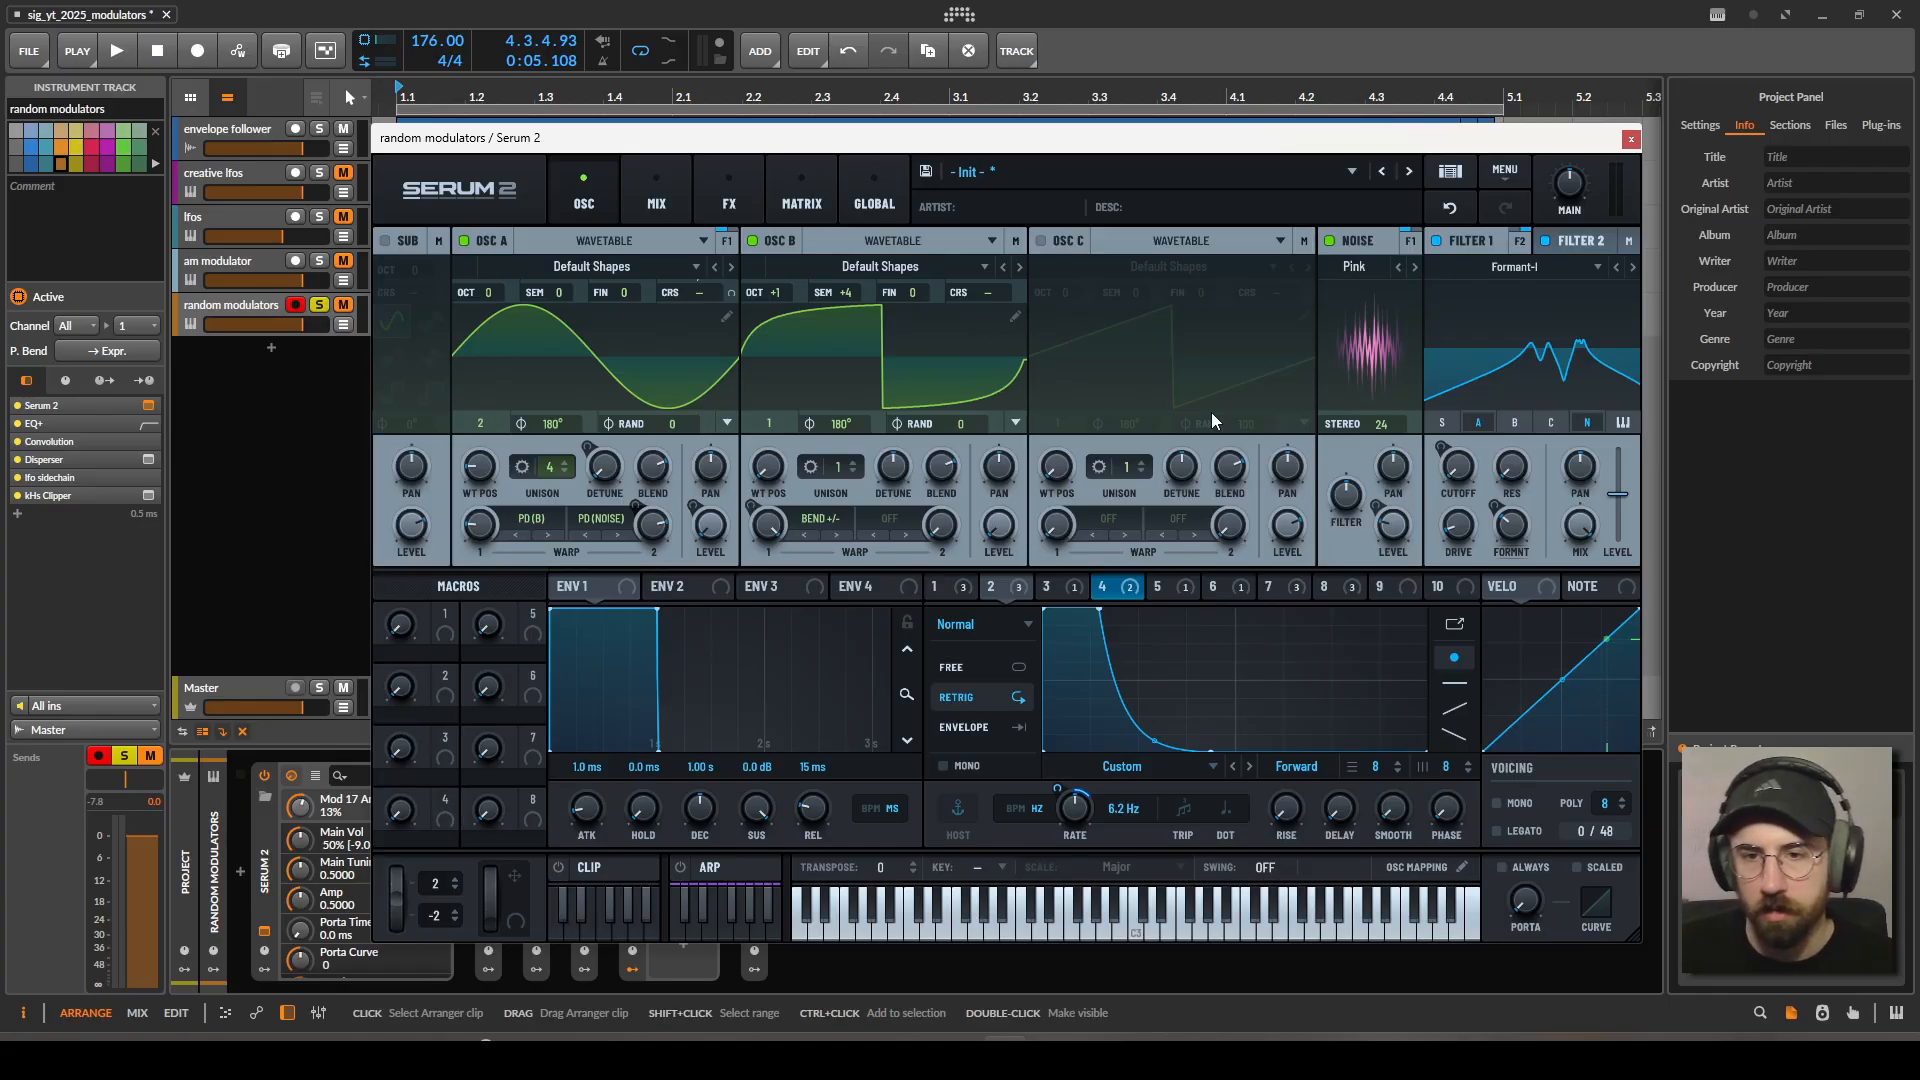
Examine LFO 5, LFO 7 and the S&H LFO 8, including the modulators assigned to the Filter 1 cutoff.
{"action": "left_click", "coordinate": [1165, 587]}
{"action": "left_click", "coordinate": [1268, 590]}
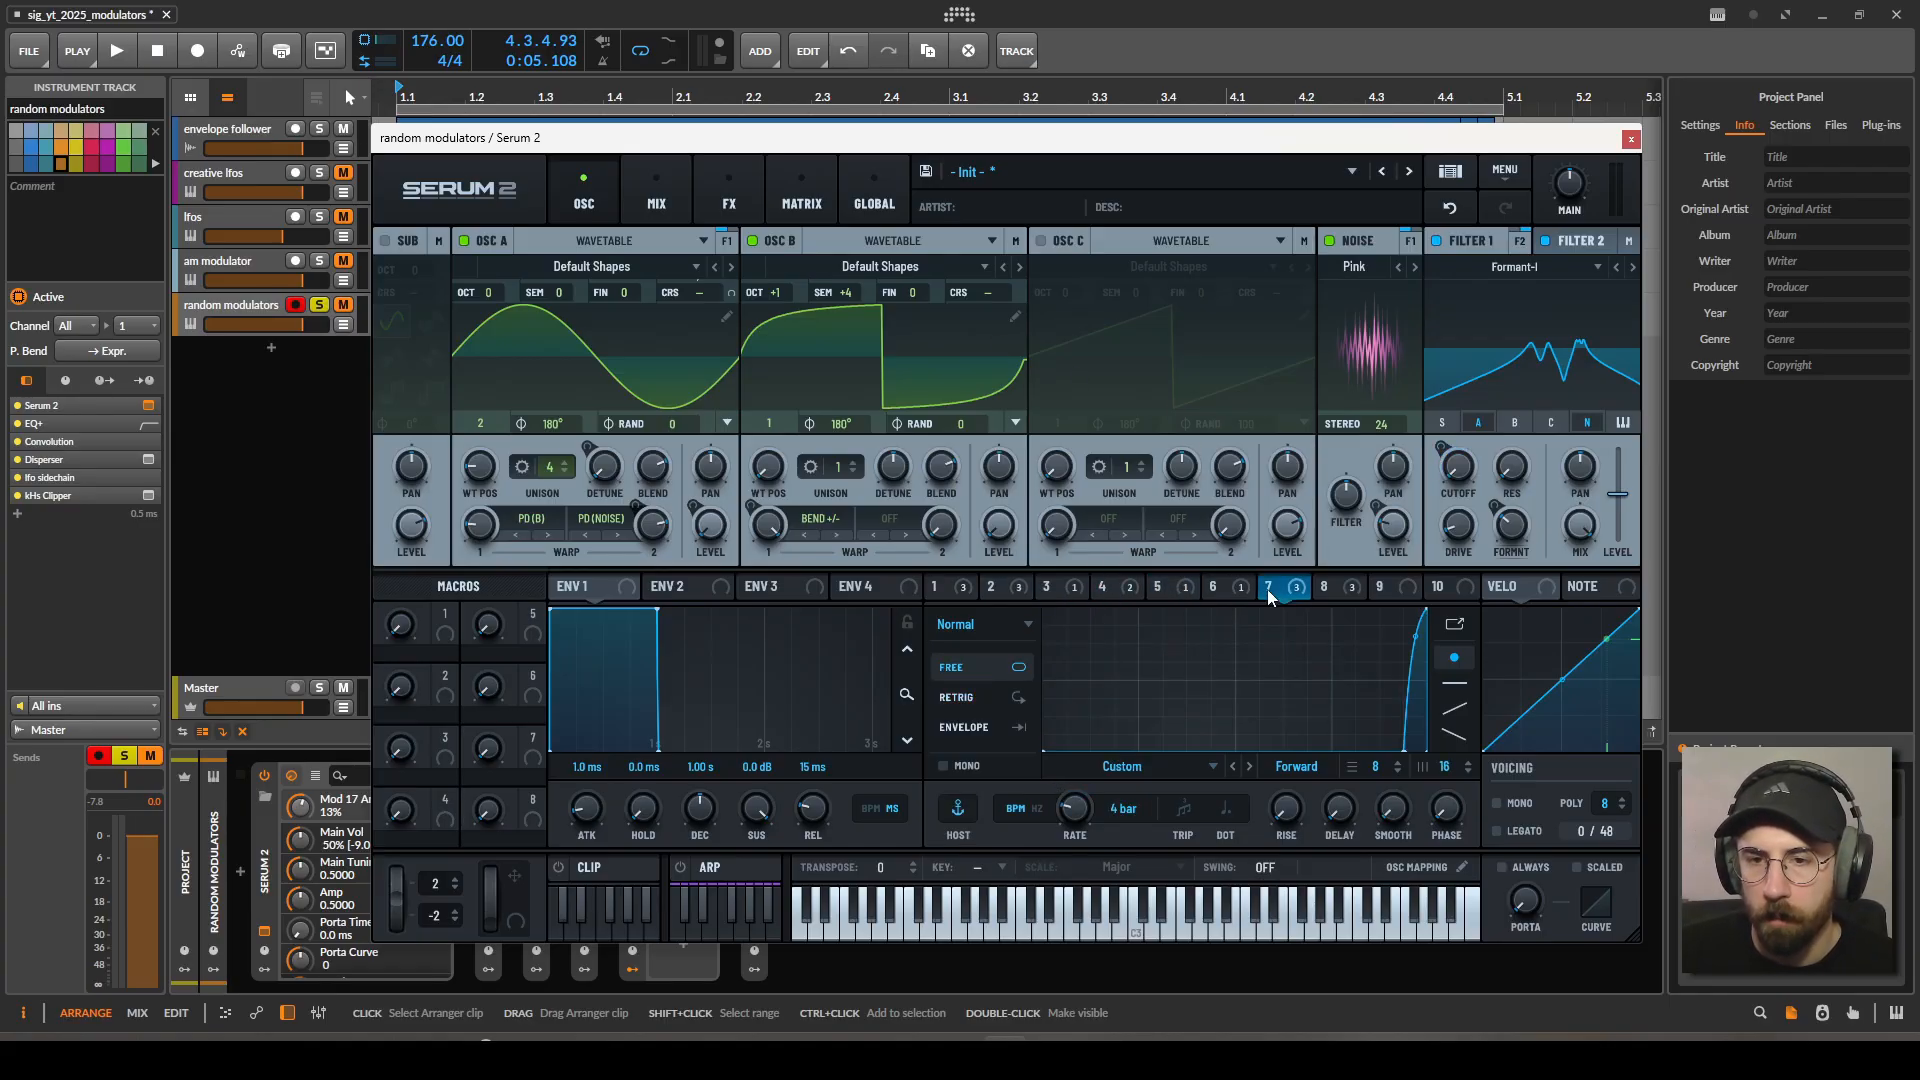
{"action": "left_click", "coordinate": [1322, 588]}
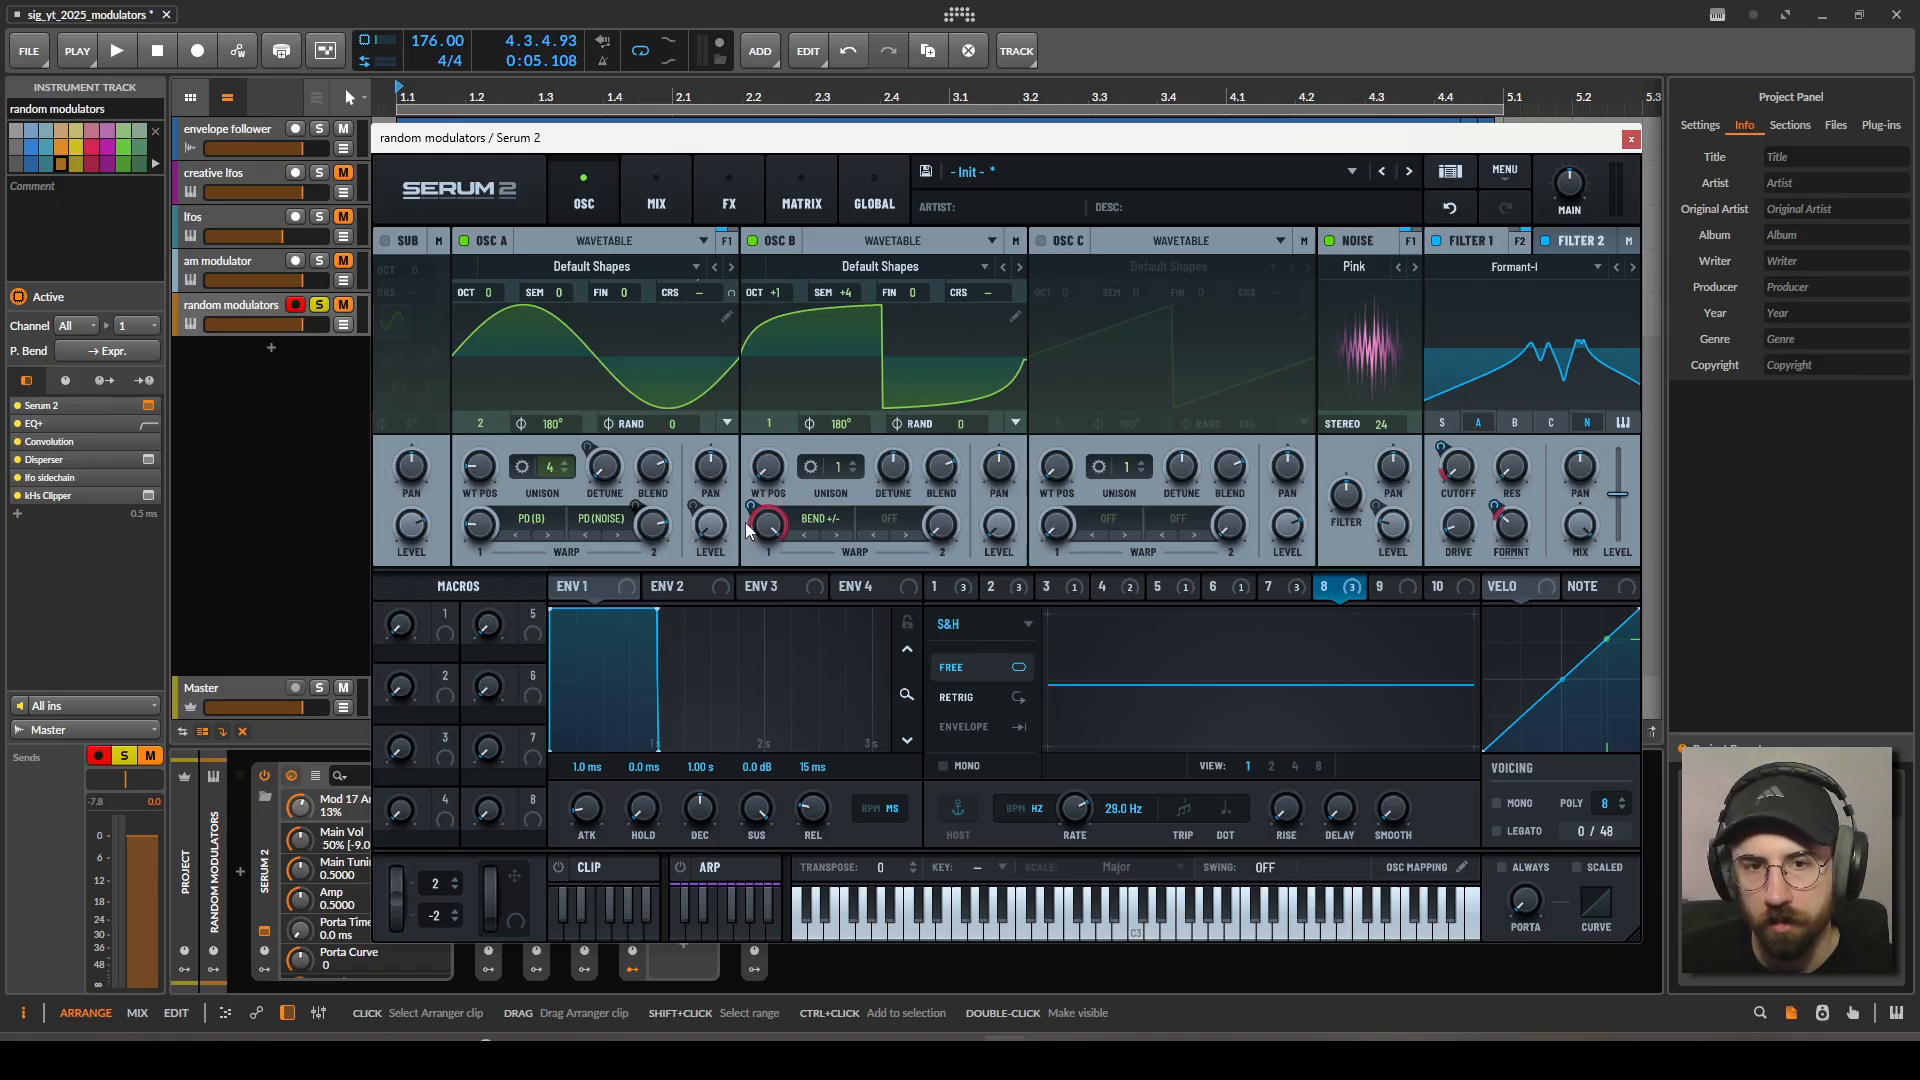
{"action": "mouse_move", "coordinate": [778, 535]}
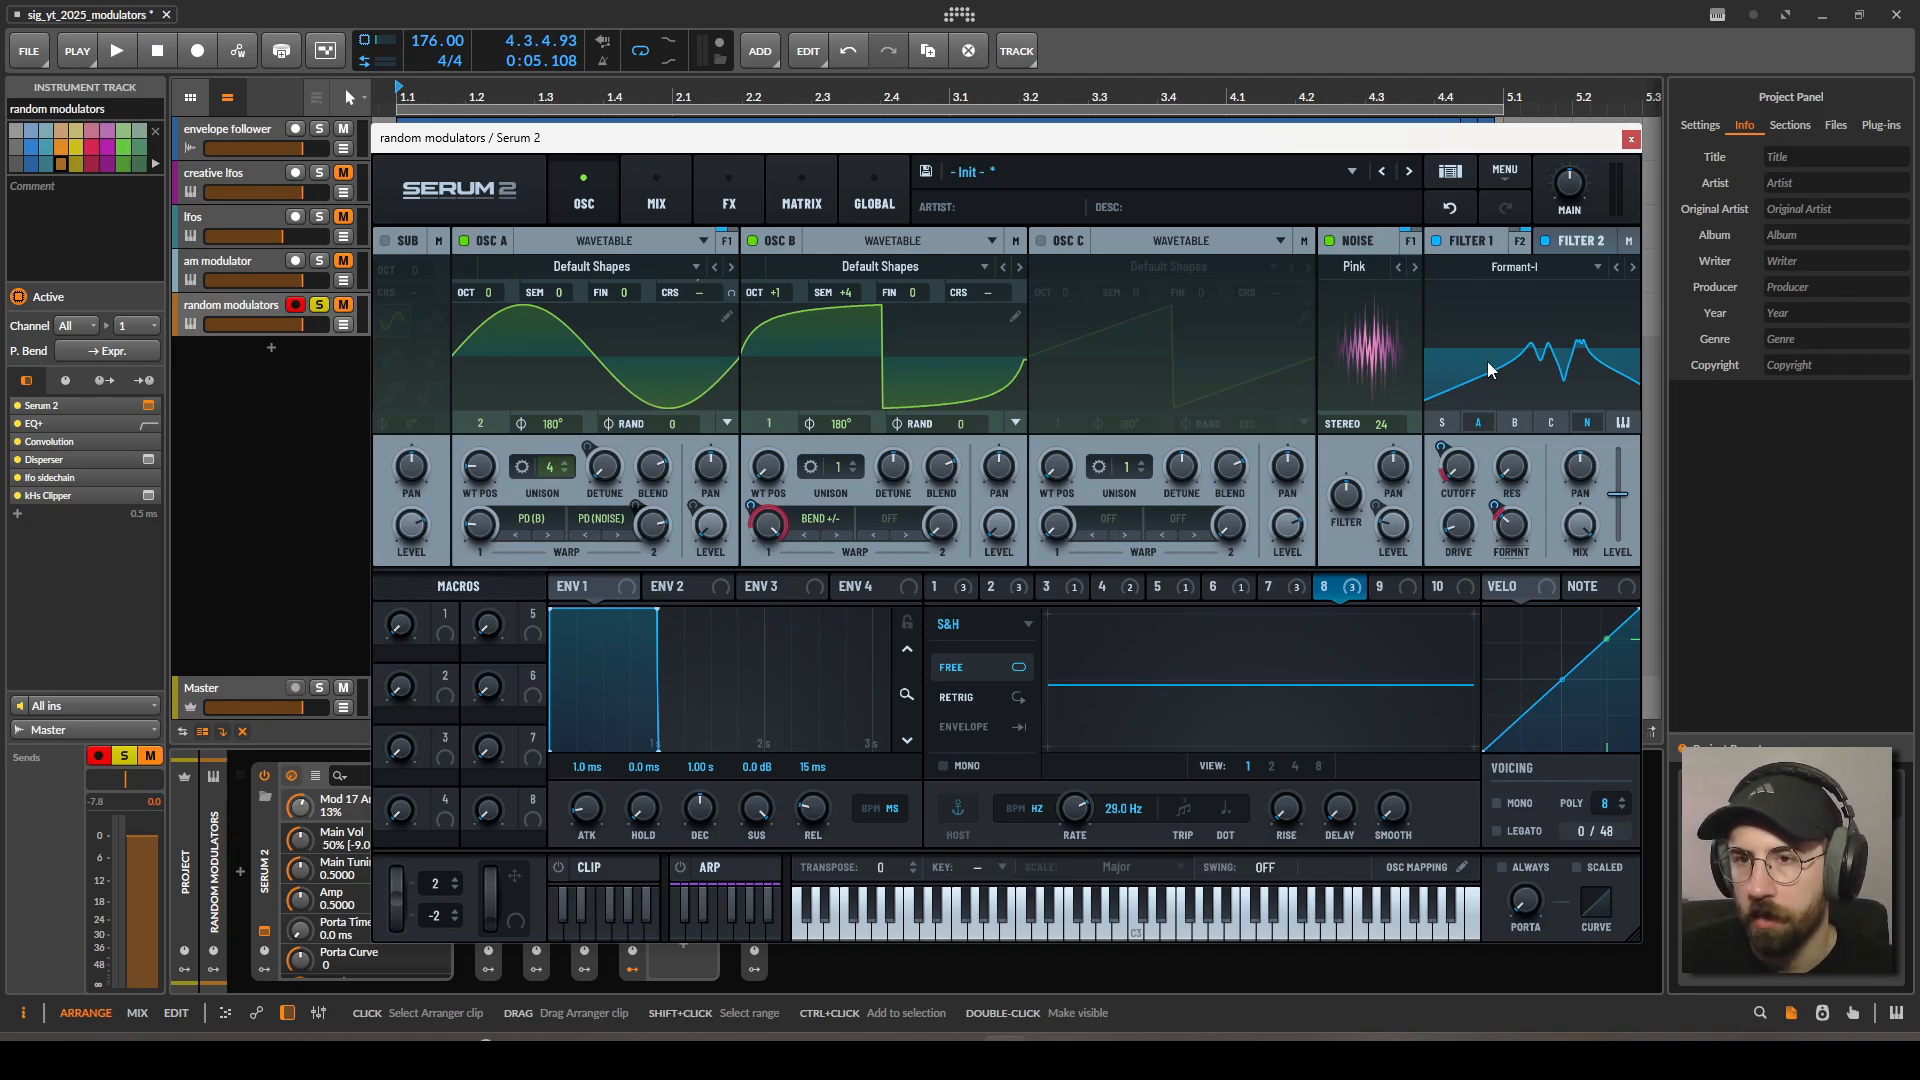
{"action": "mouse_move", "coordinate": [1463, 456]}
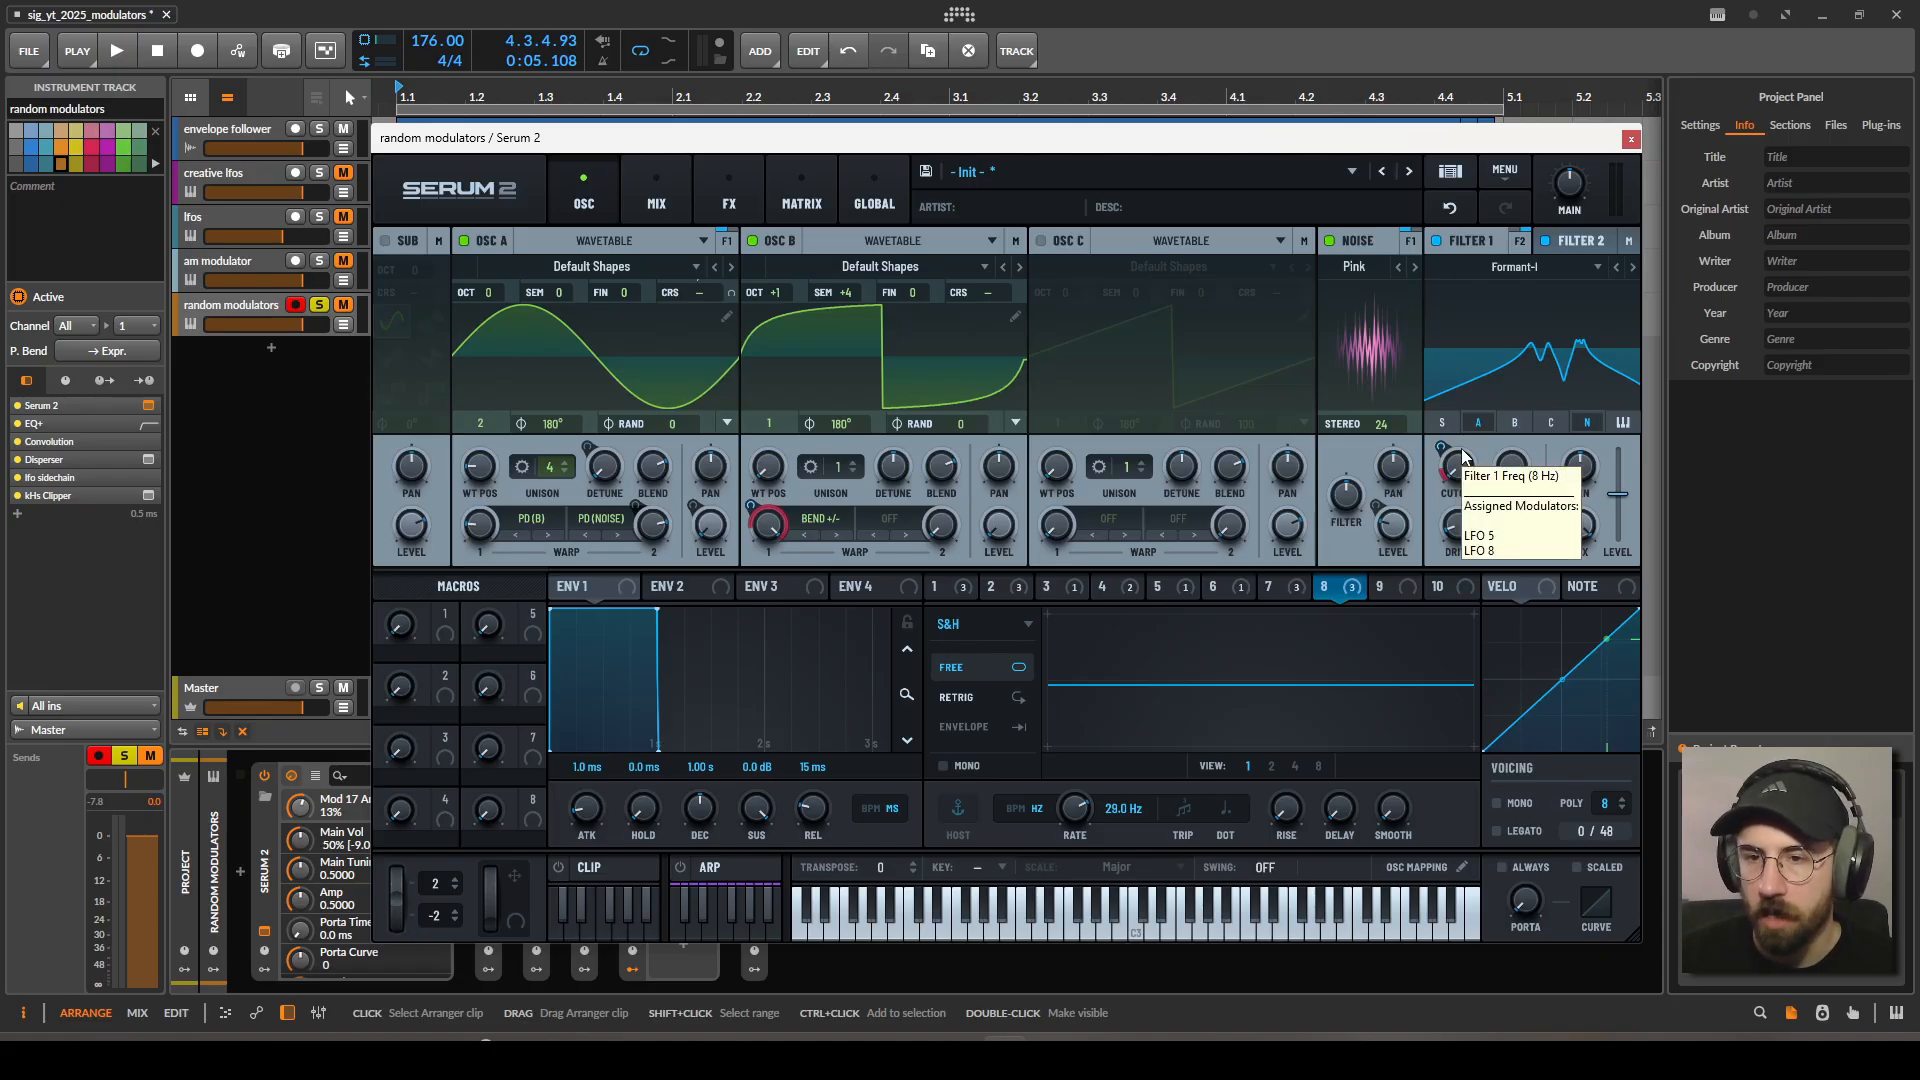
Check the bypassed destinations of LFO 8 and audition the patch without its modulation.
{"action": "left_click", "coordinate": [1350, 590]}
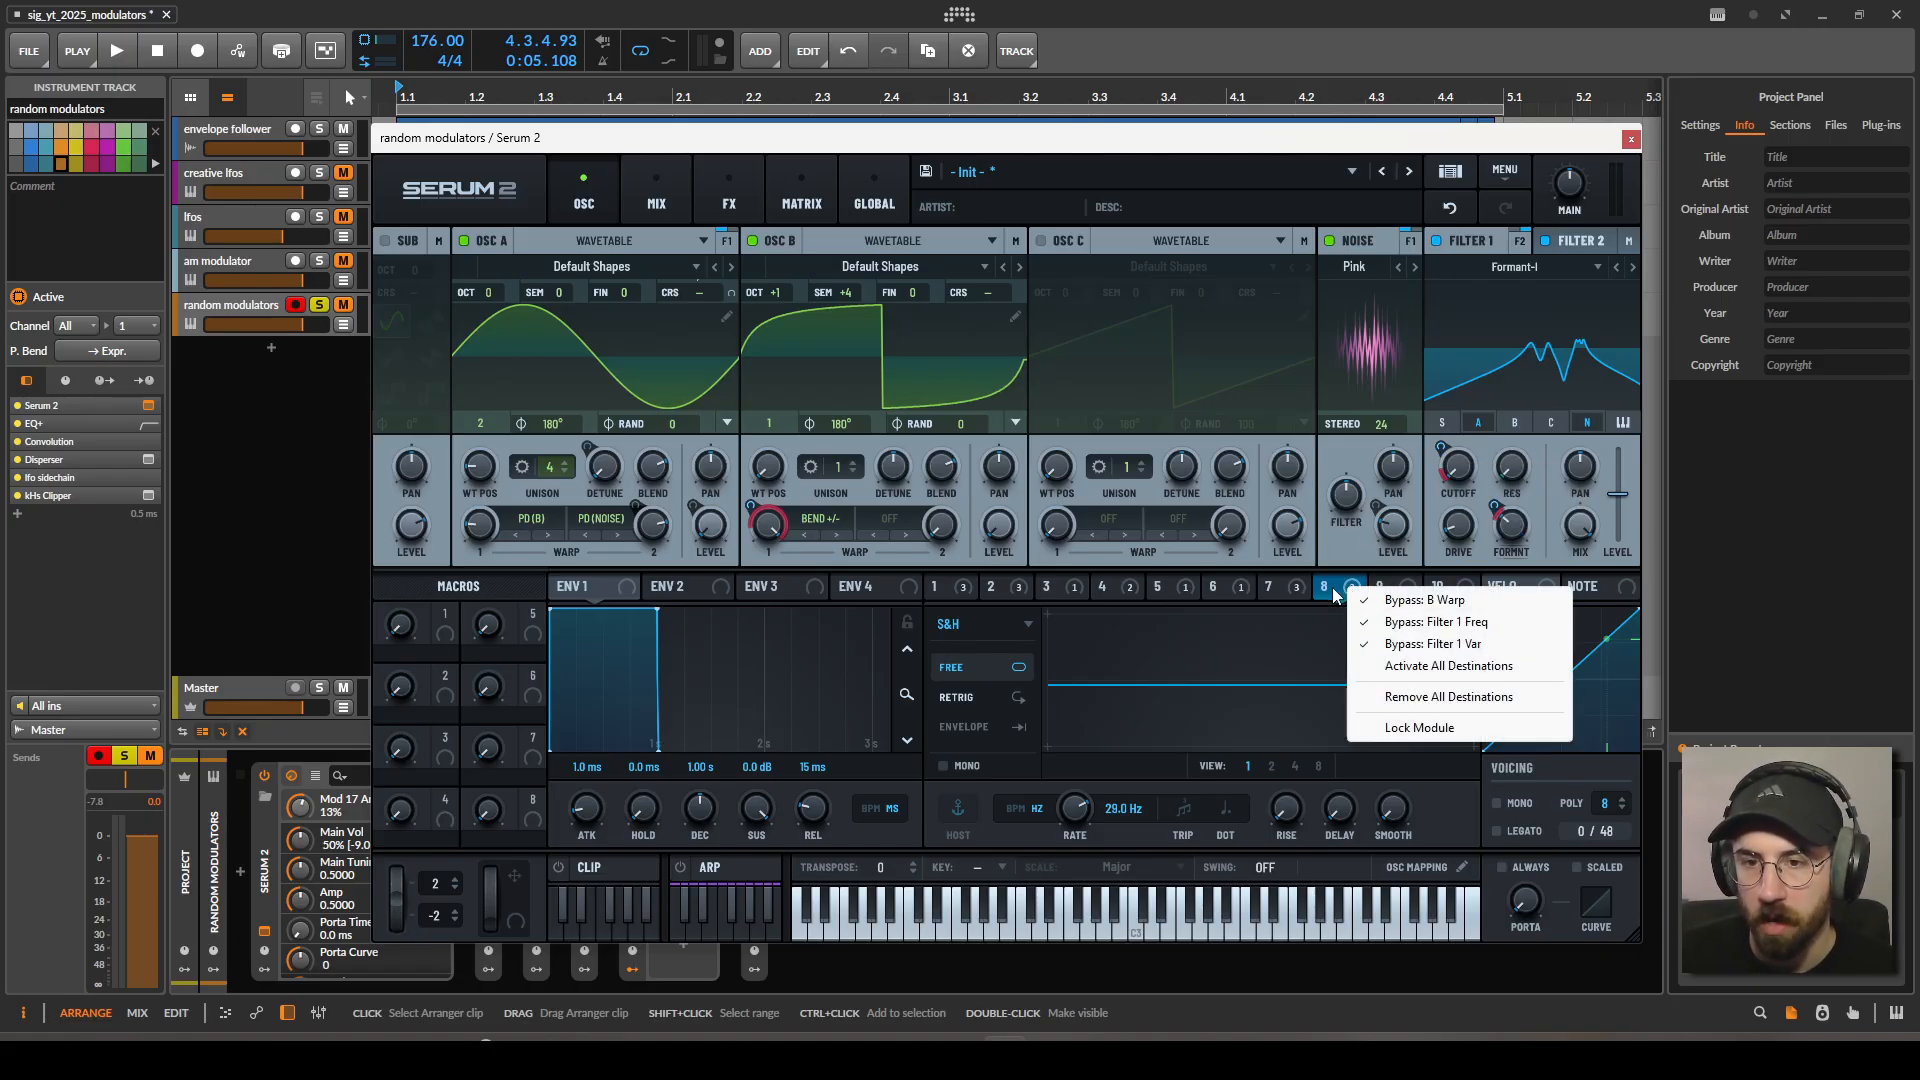
{"action": "key", "text": "Escape"}
{"action": "key", "text": "space"}
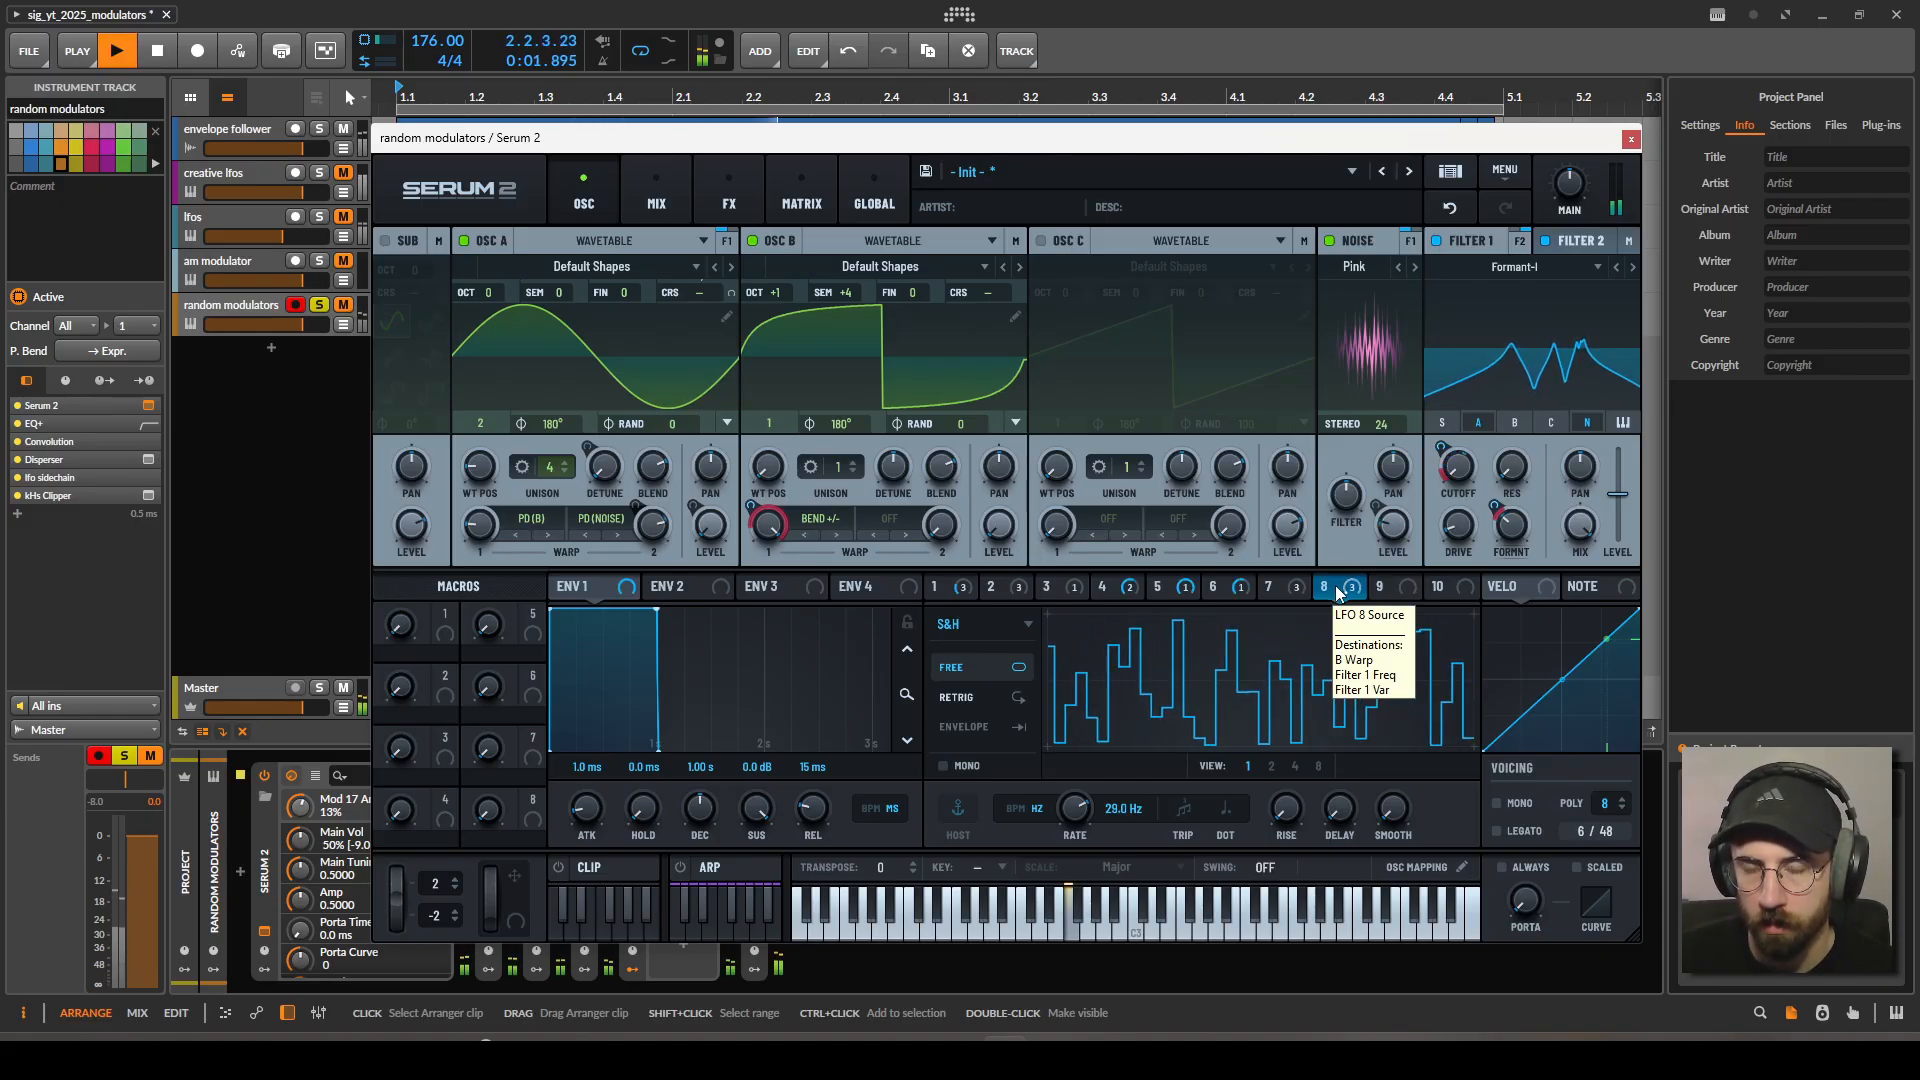
{"action": "key", "text": "space"}
Activate all destinations of LFO 8 and audition the patch with the S&H modulation.
{"action": "left_click", "coordinate": [1351, 590]}
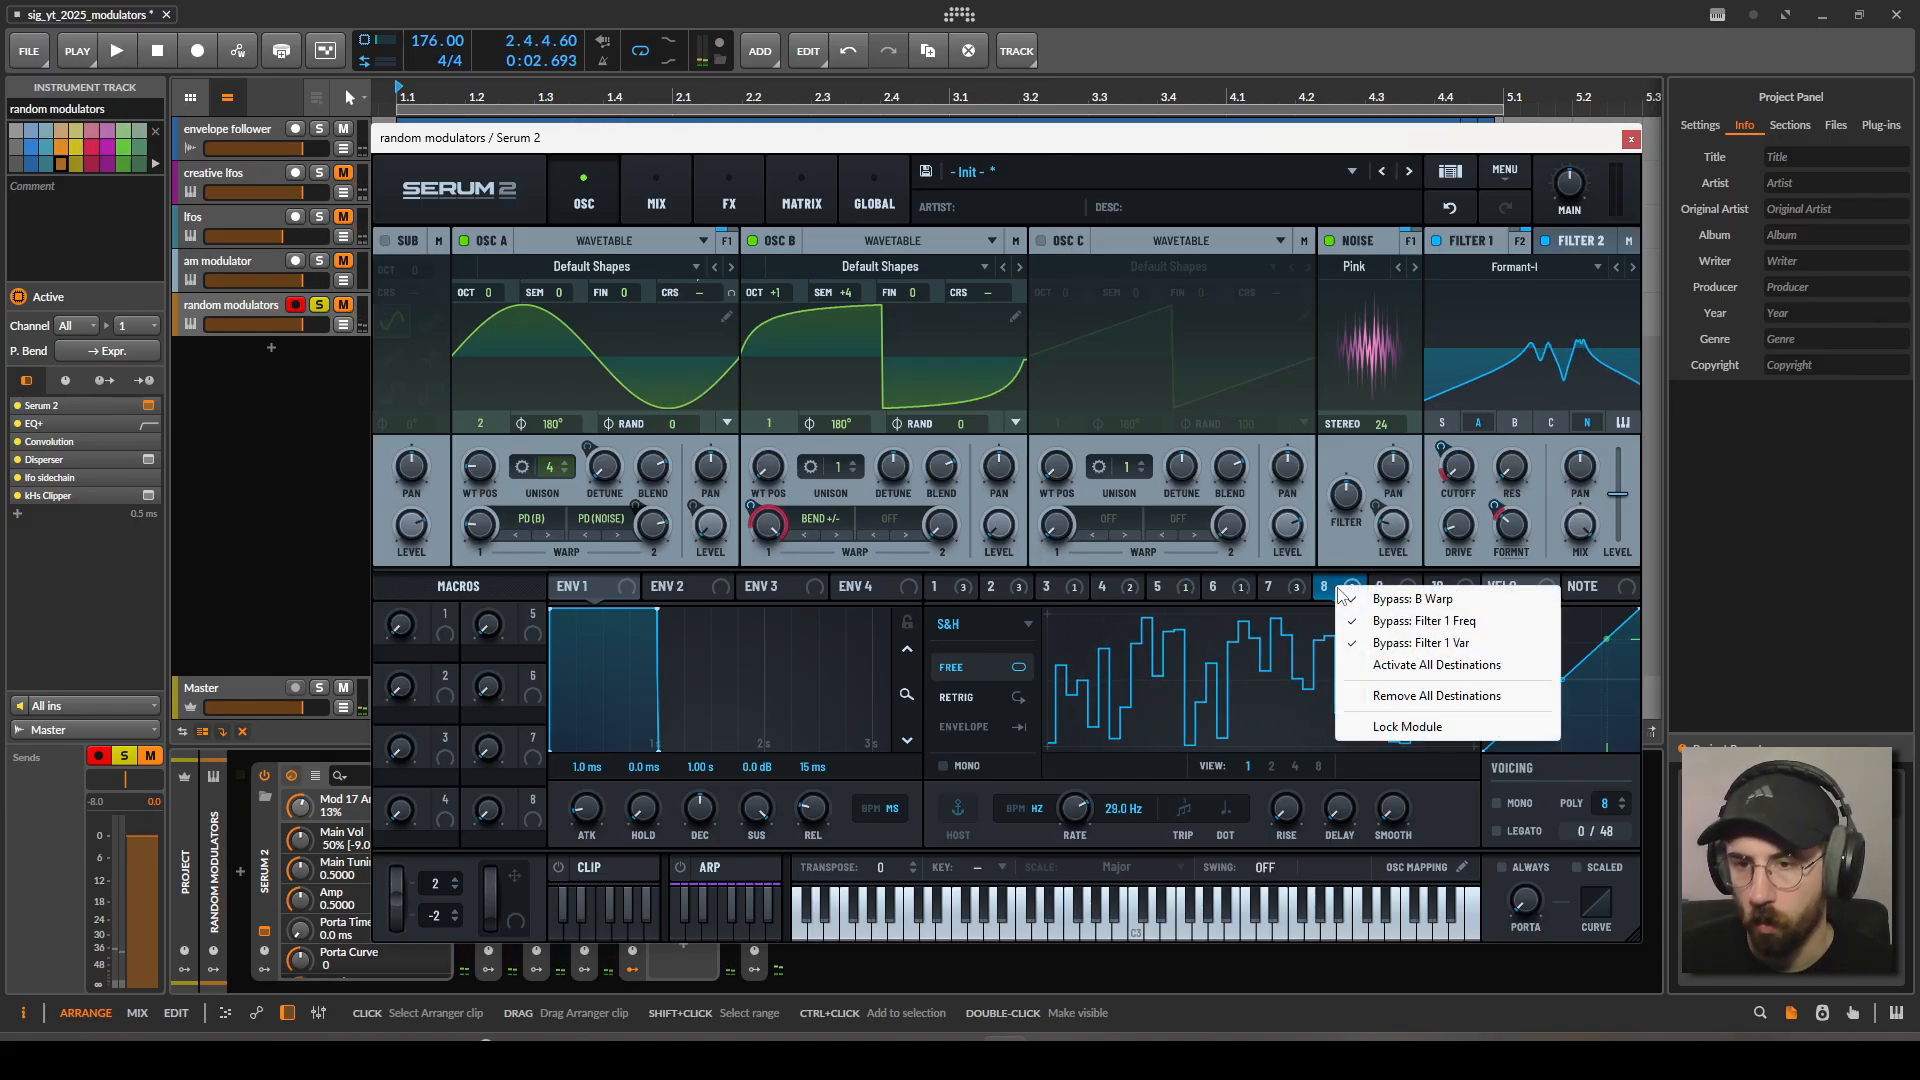
{"action": "left_click", "coordinate": [1388, 662]}
{"action": "key", "text": "space"}
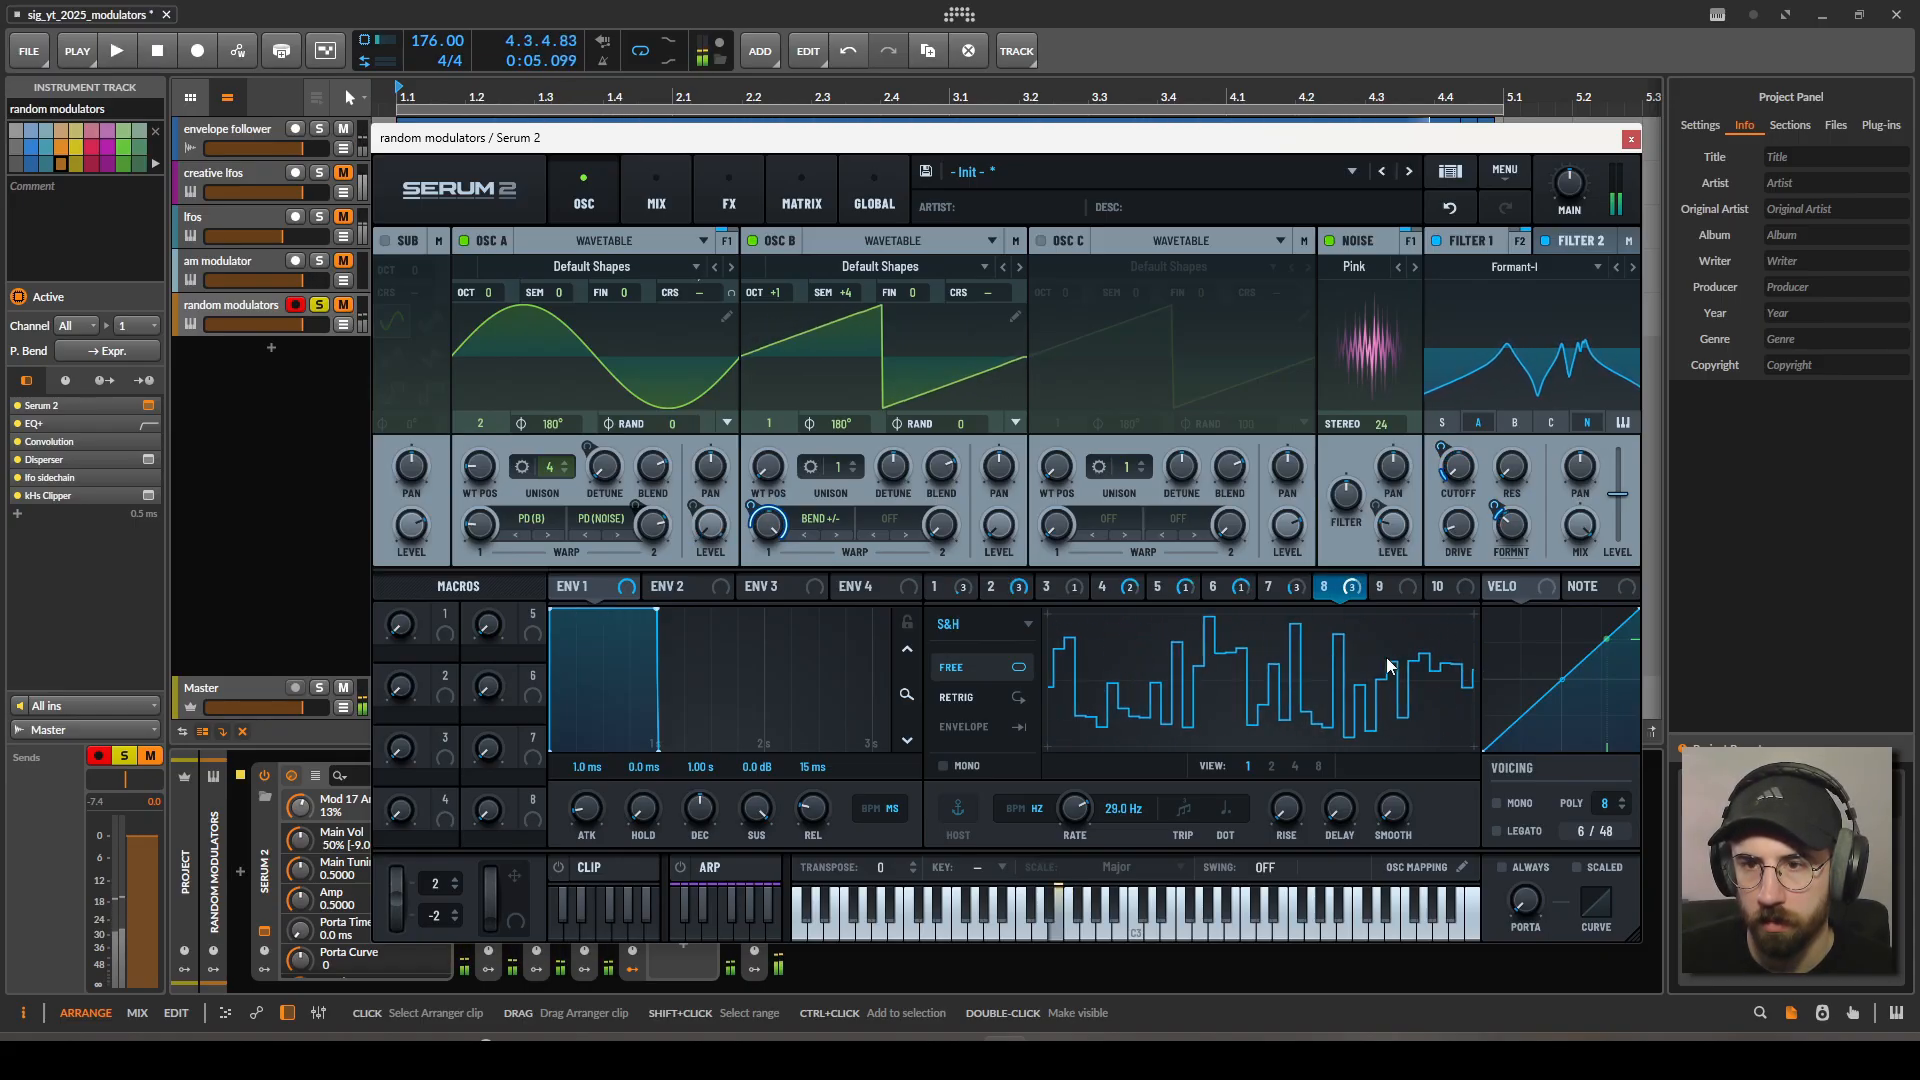
{"action": "key", "text": "space"}
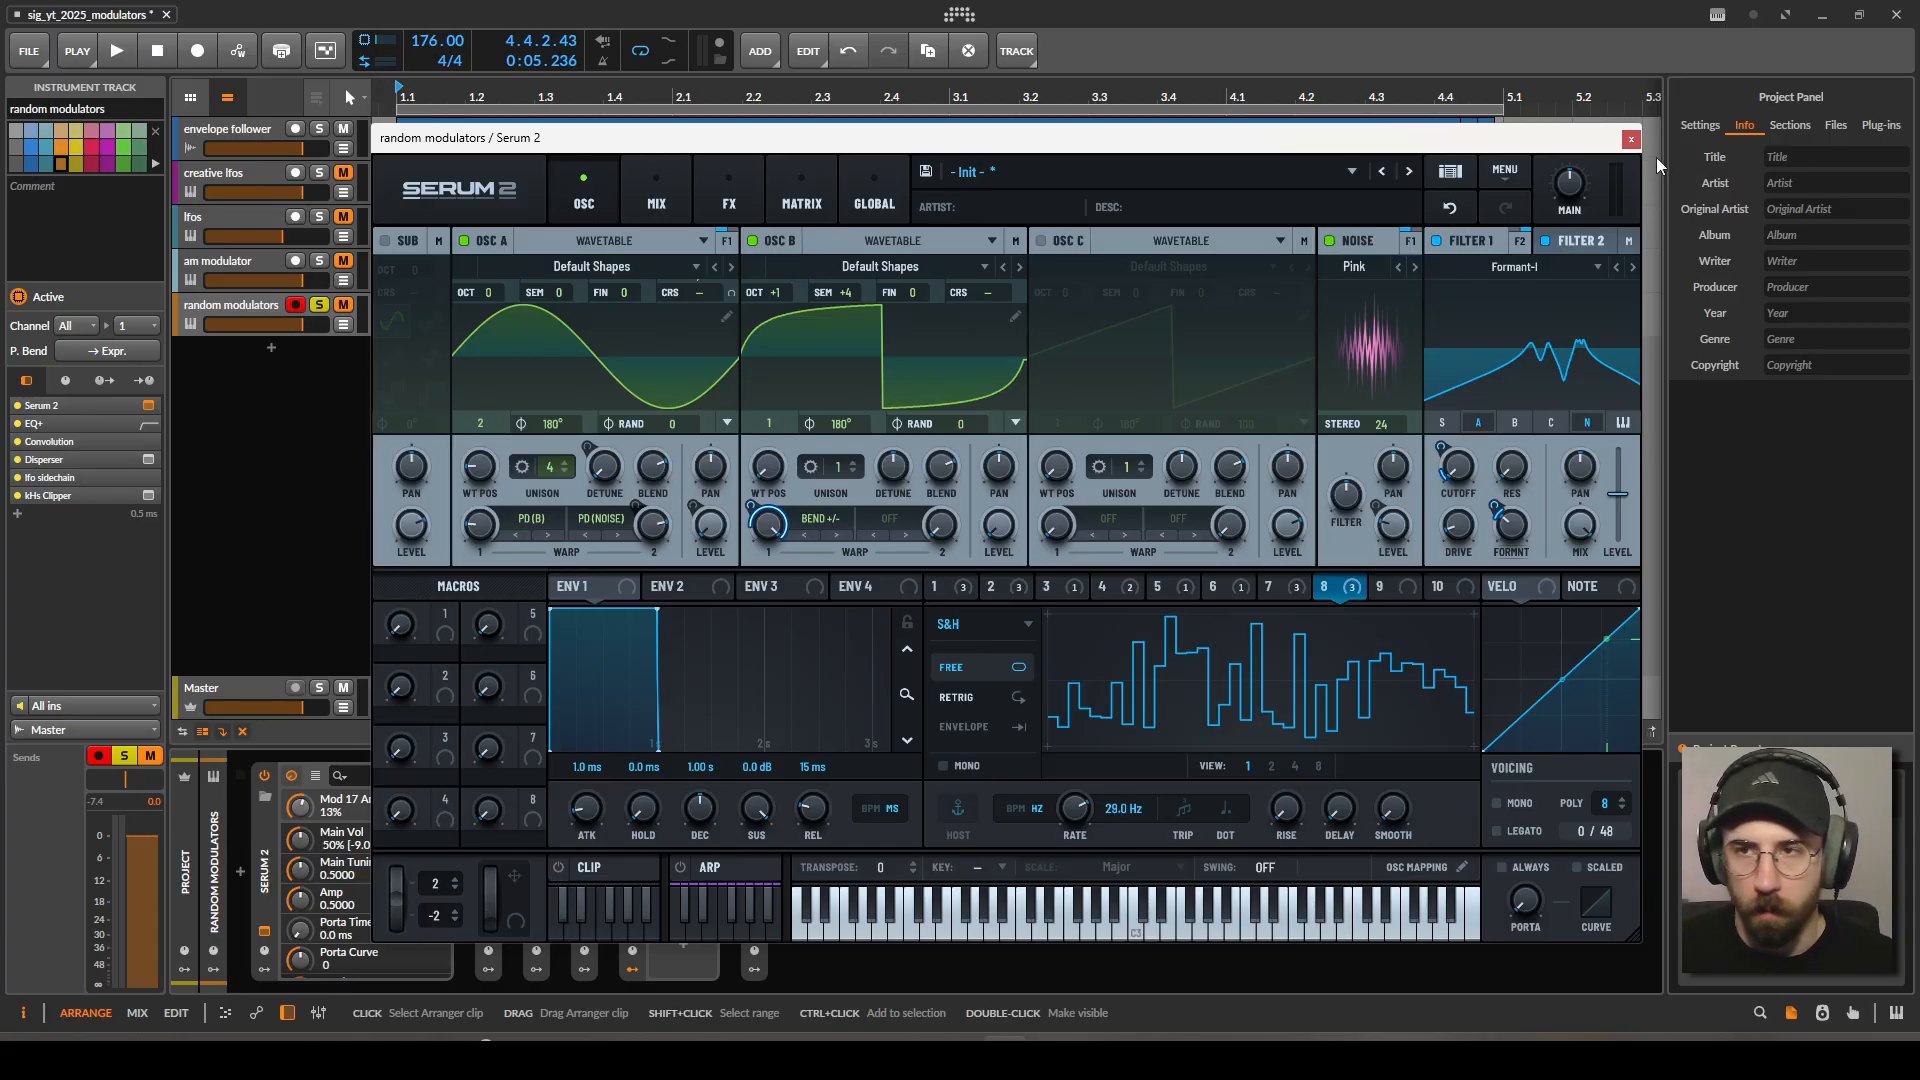
Close the Serum 2 window, also solo the envelope follower drum track, and expand the lfo sidechain device with its Curves modulator.
{"action": "left_click", "coordinate": [1631, 139]}
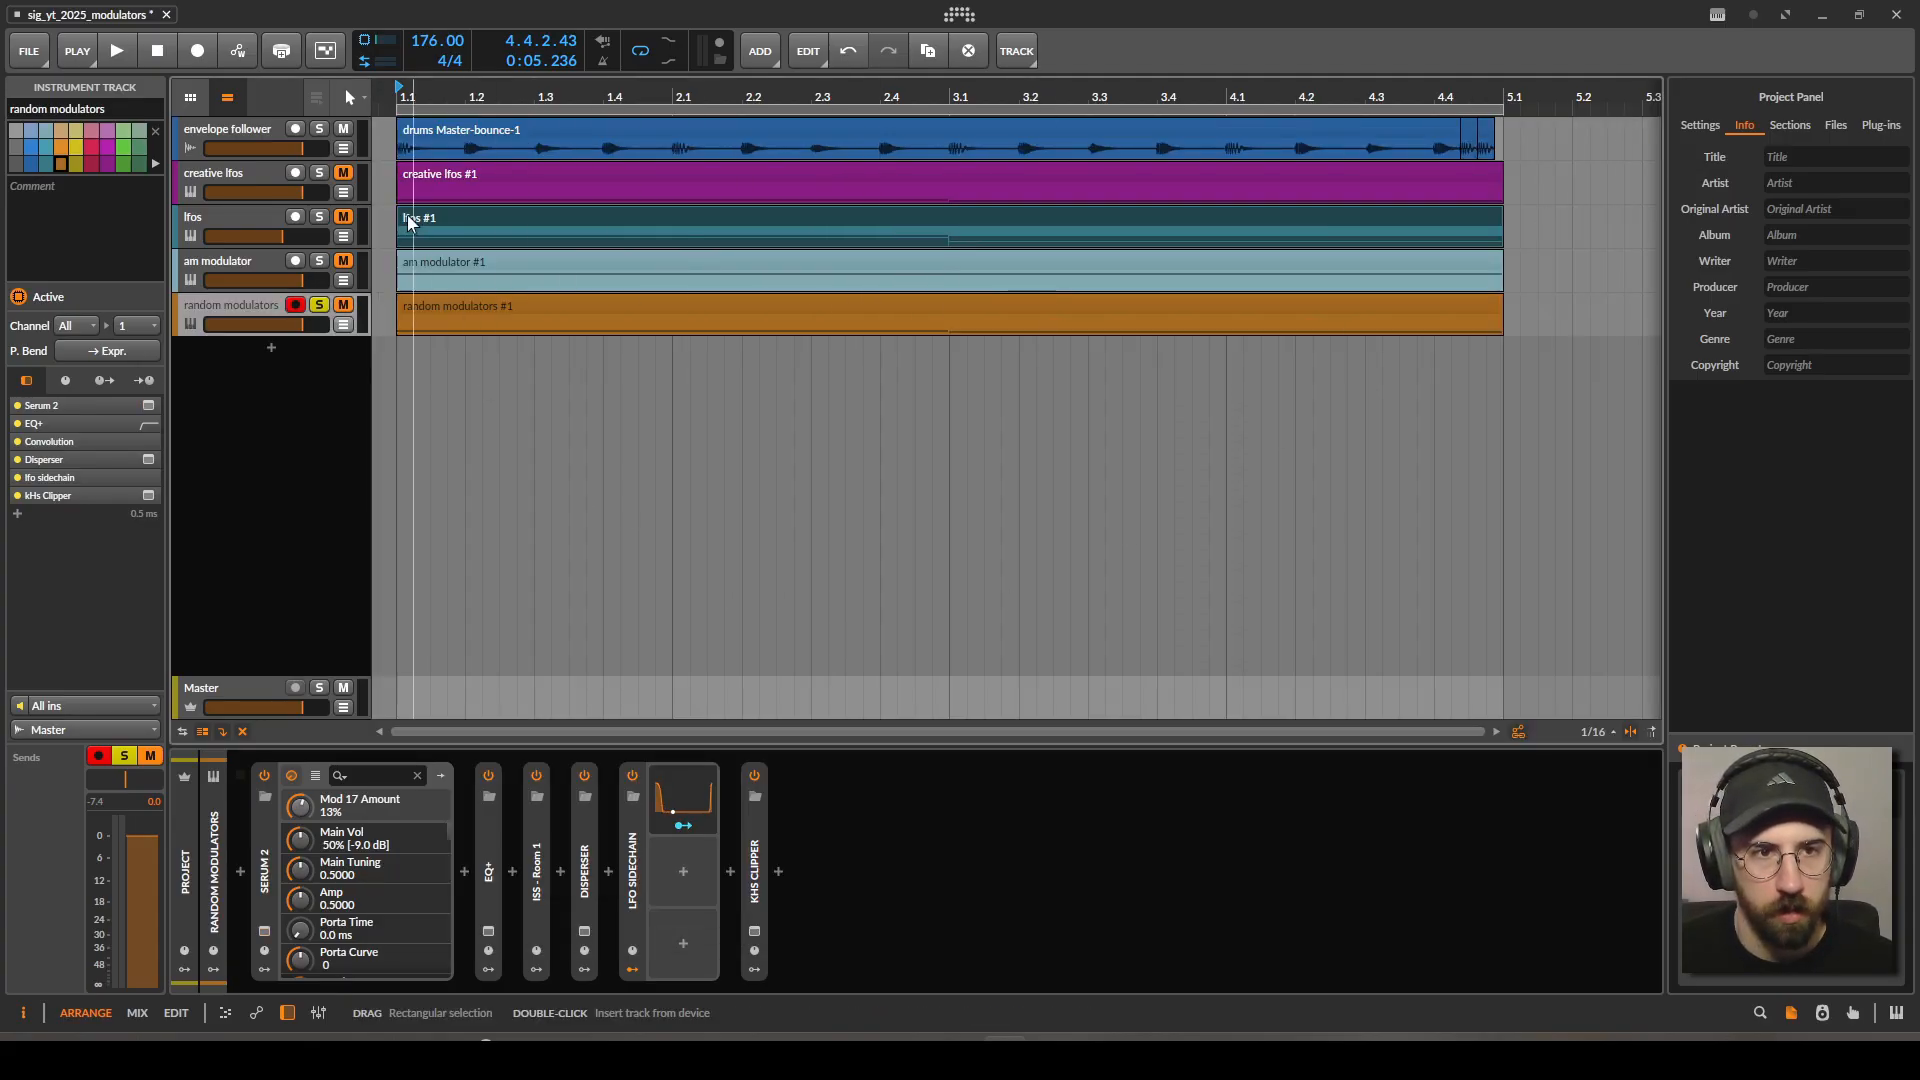
{"action": "left_click", "coordinate": [320, 135]}
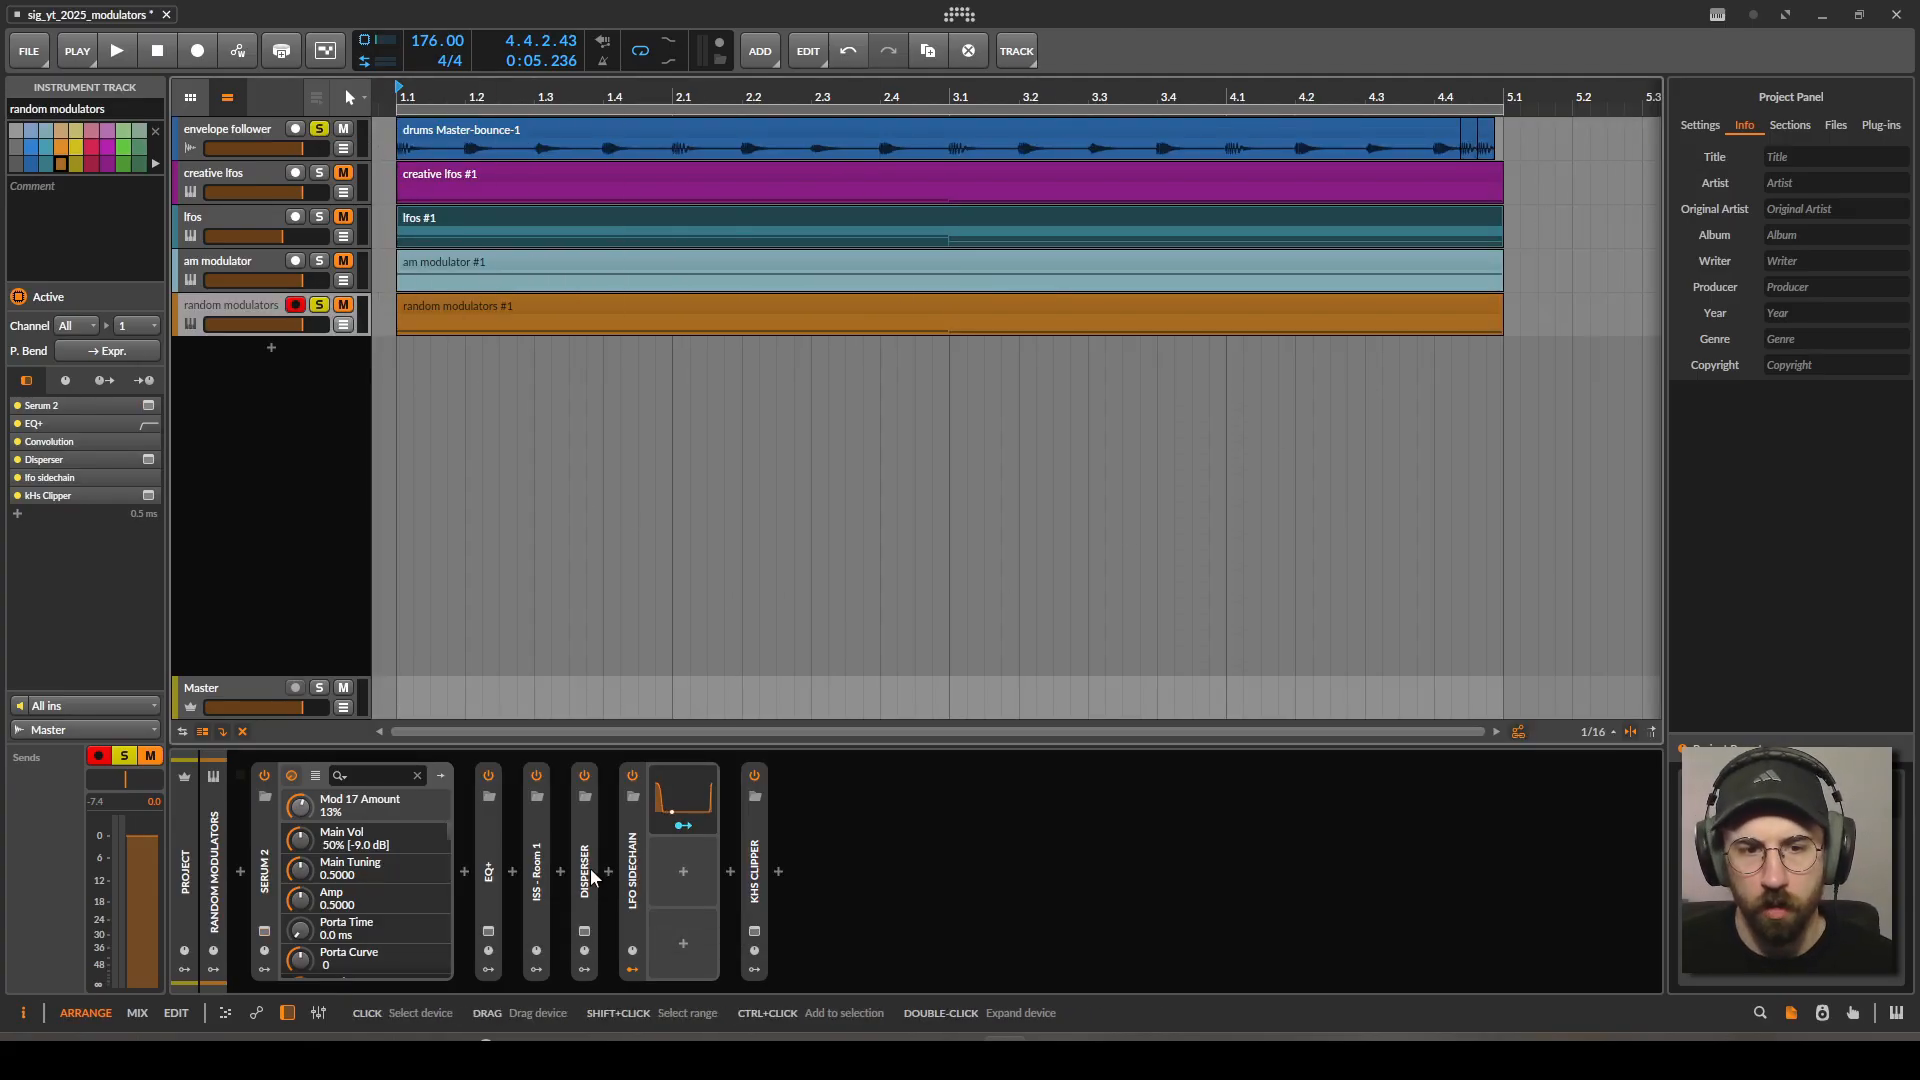
{"action": "double_click", "coordinate": [633, 858]}
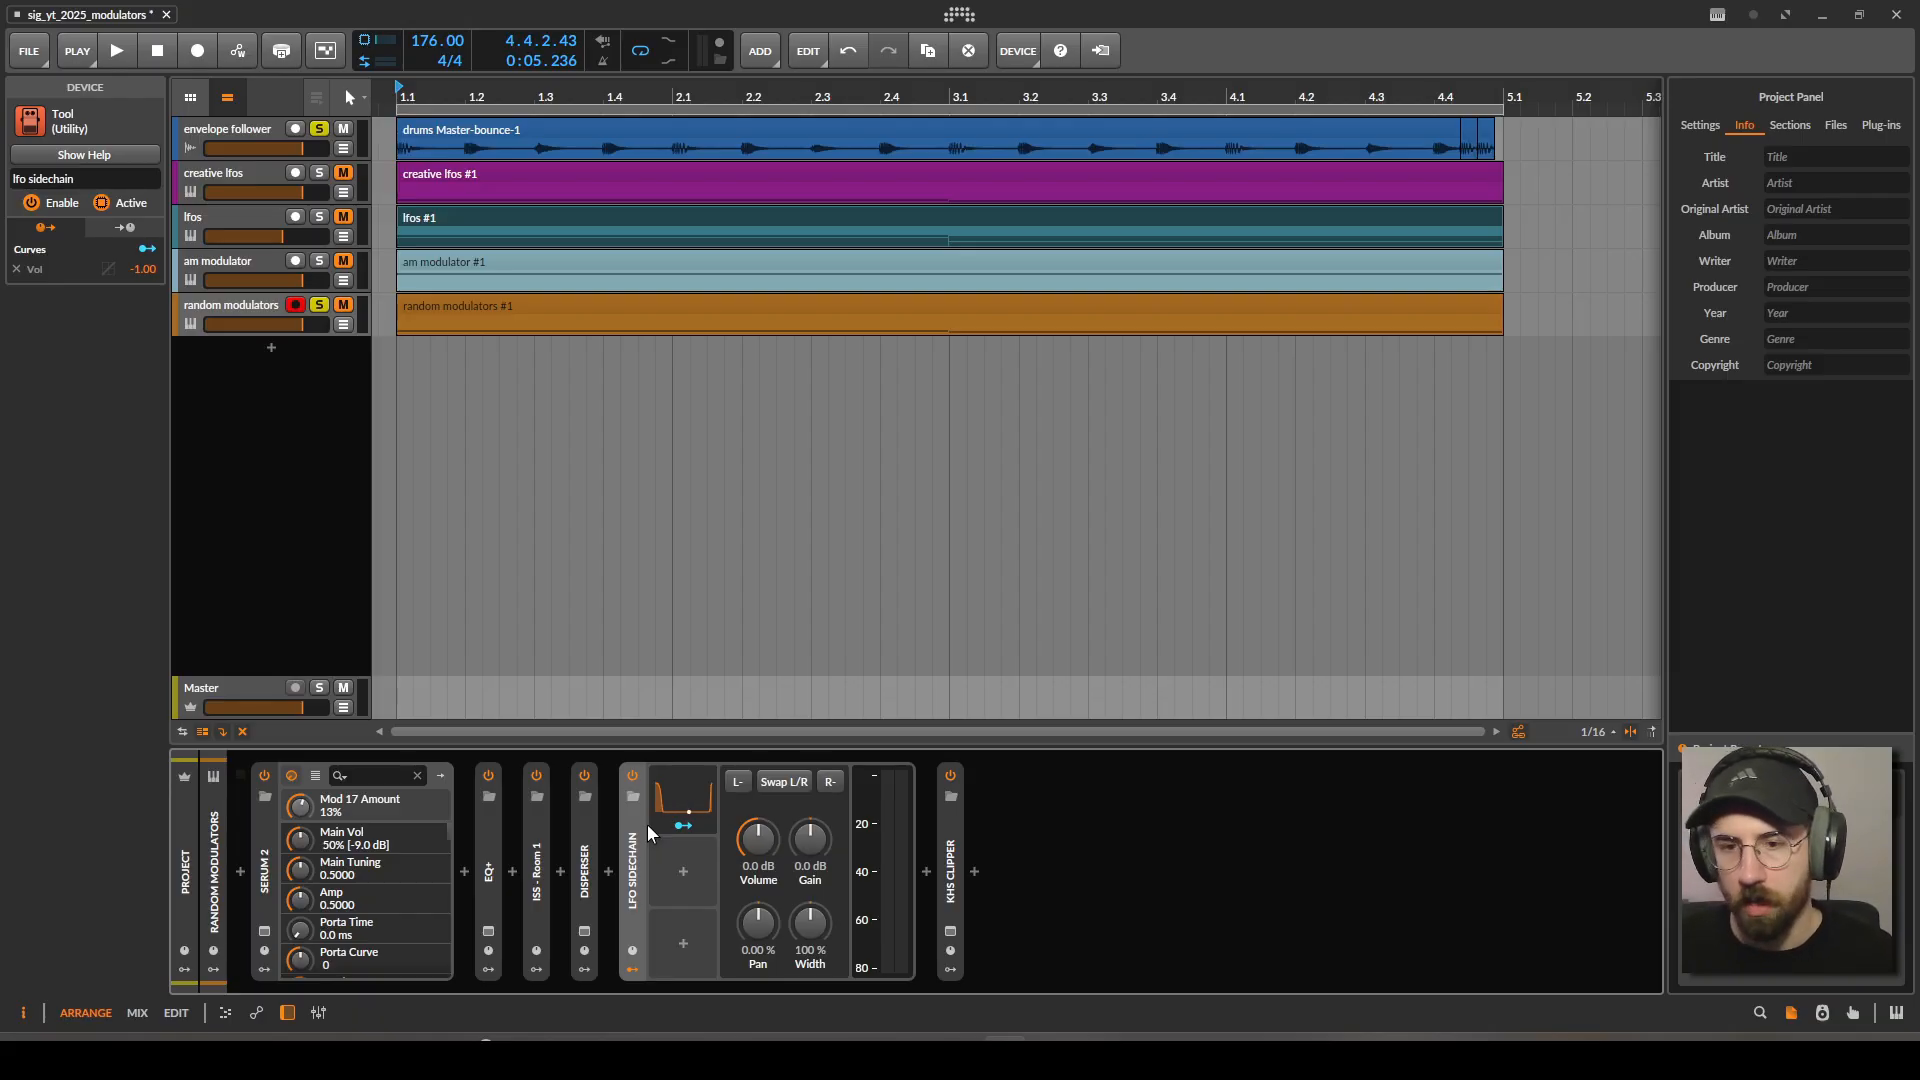
{"action": "left_click", "coordinate": [683, 825]}
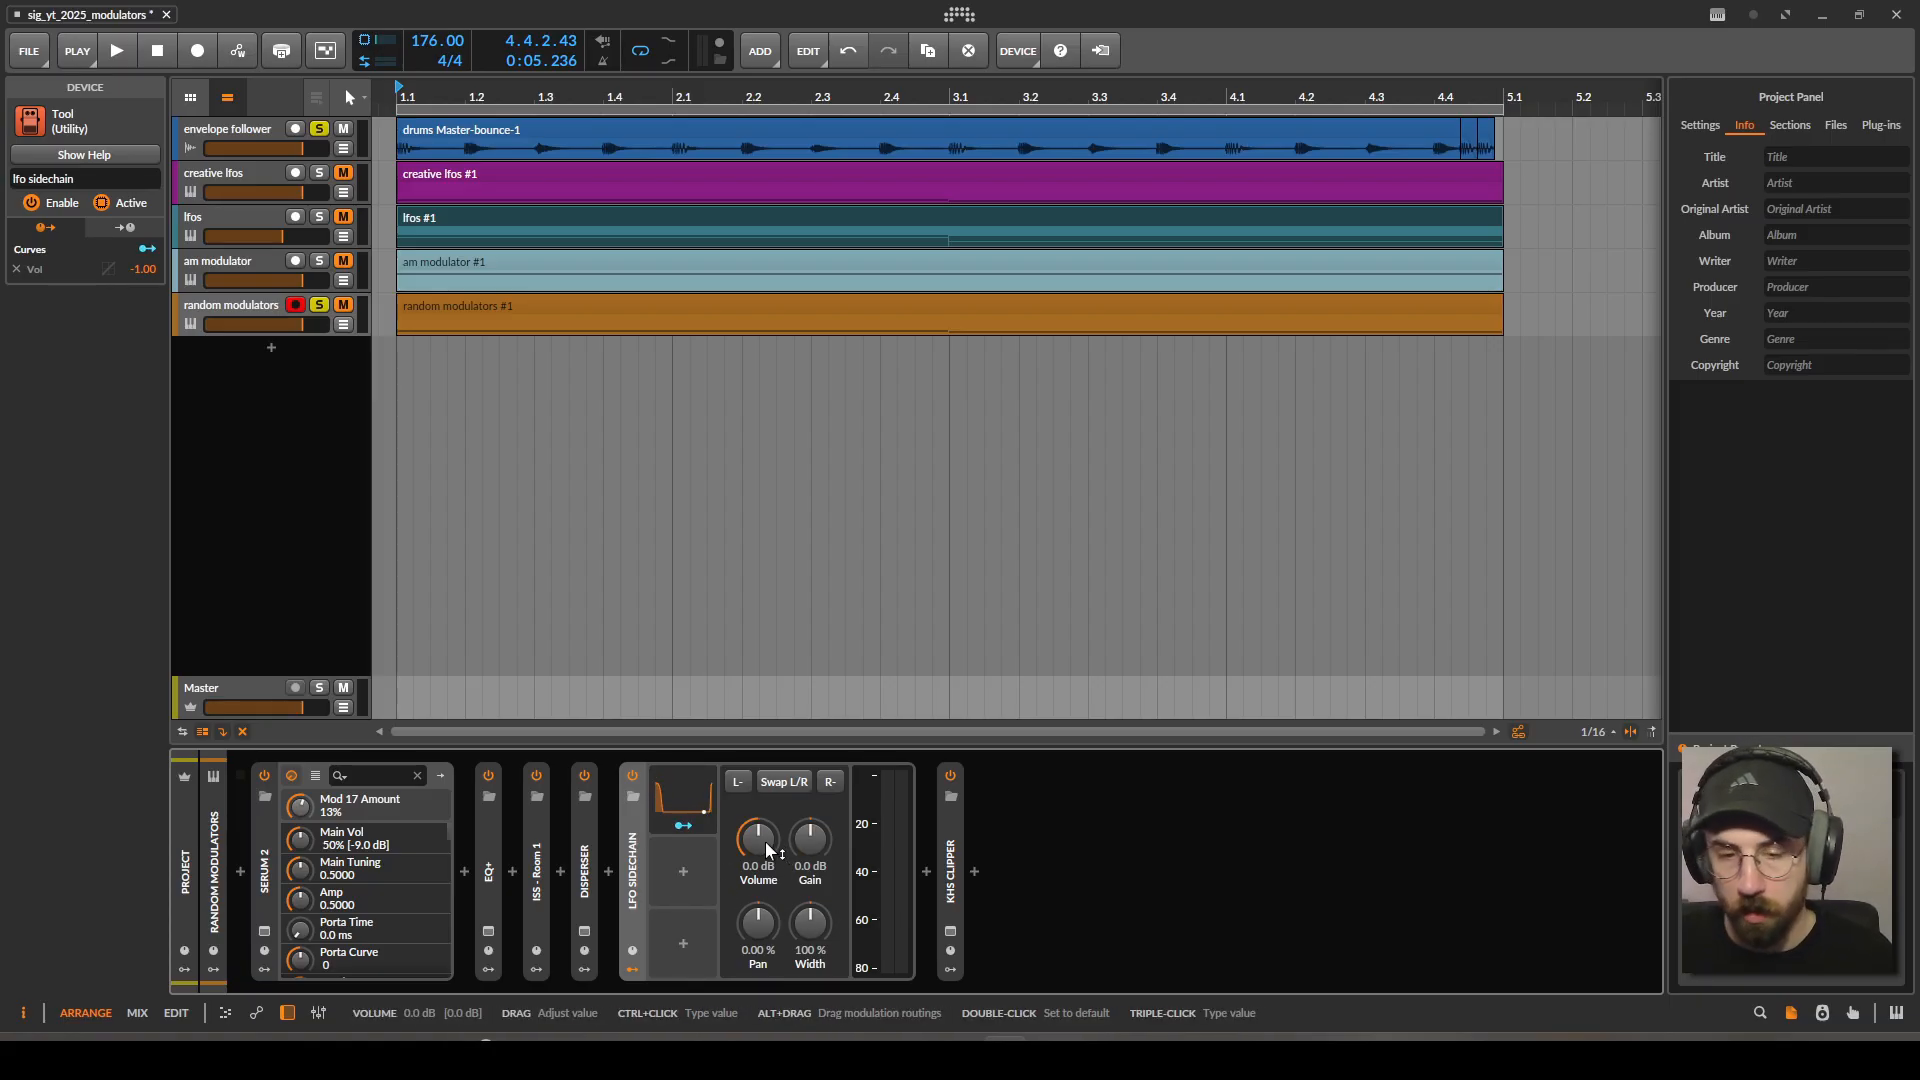
{"action": "left_click", "coordinate": [703, 795]}
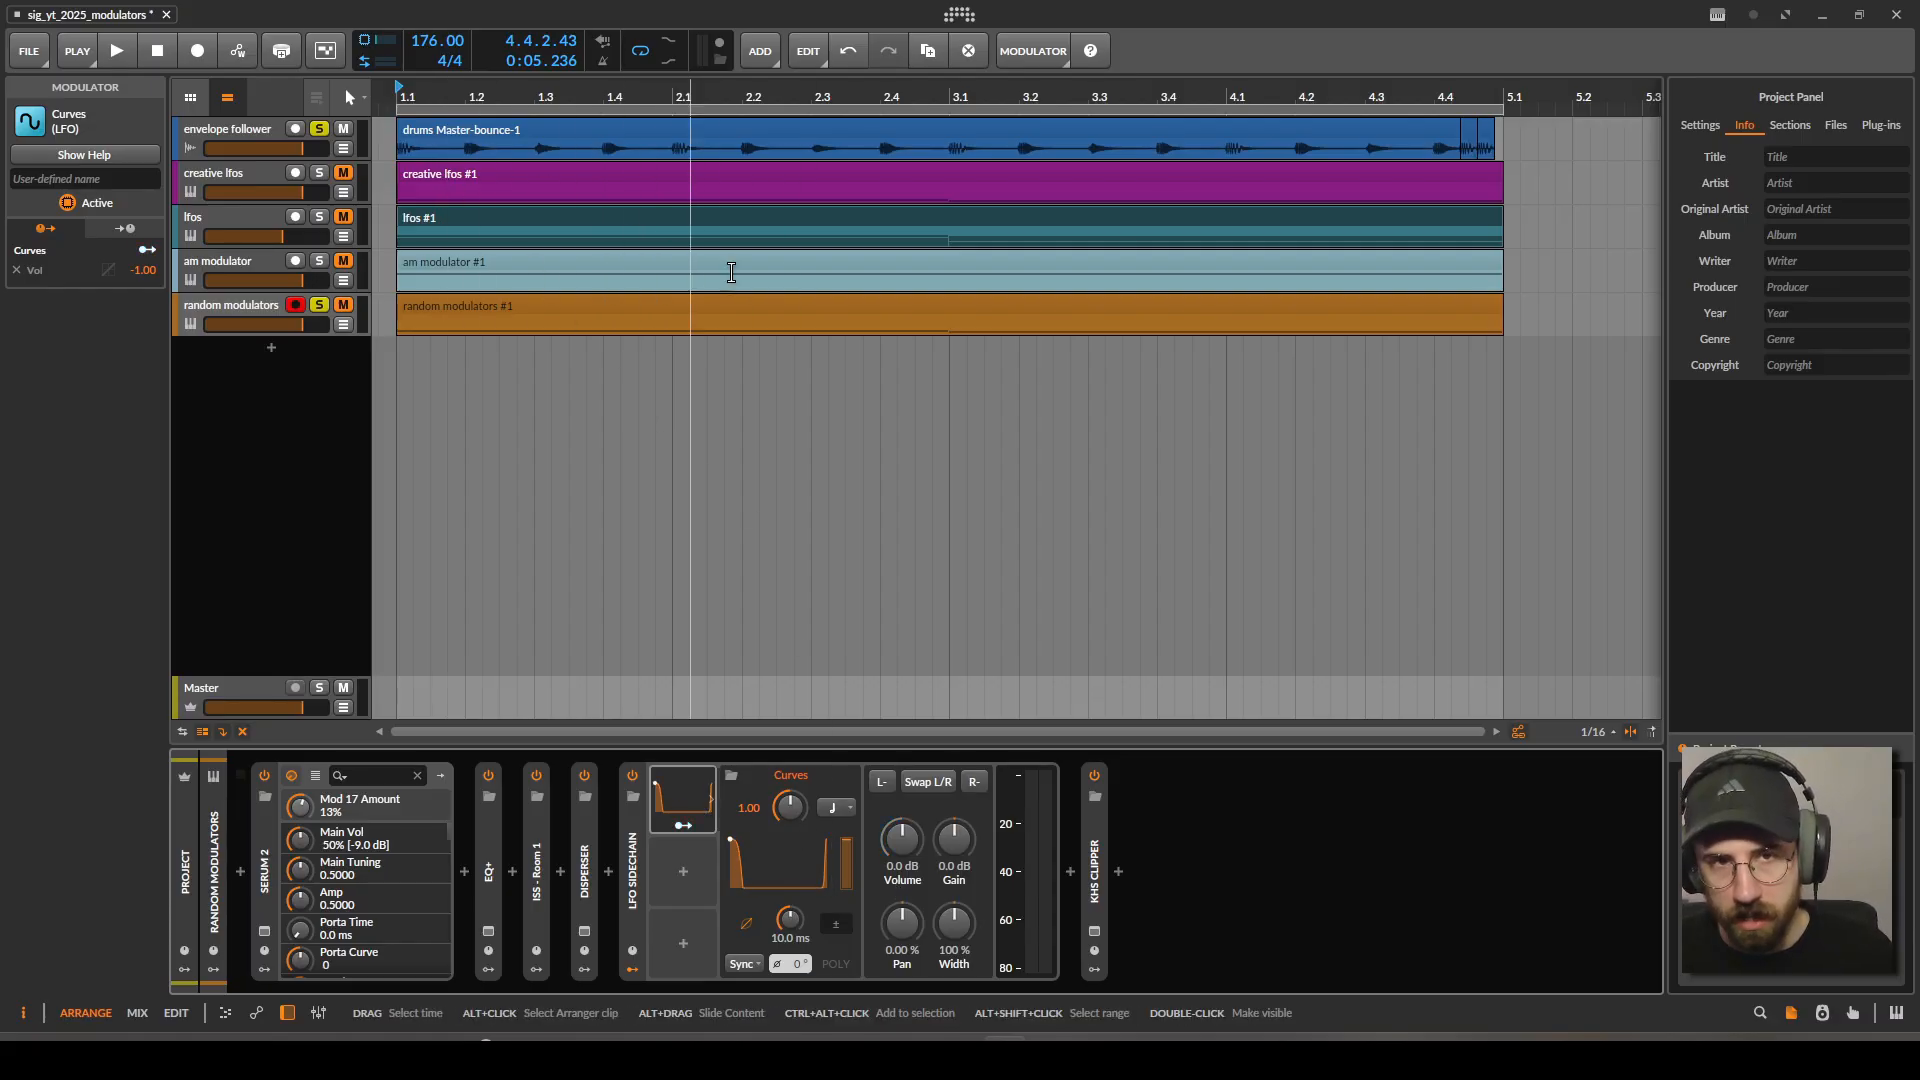
Play the drums with the random modulators track and compare the sound with the lfo sidechain device off and on.
{"action": "key", "text": "space"}
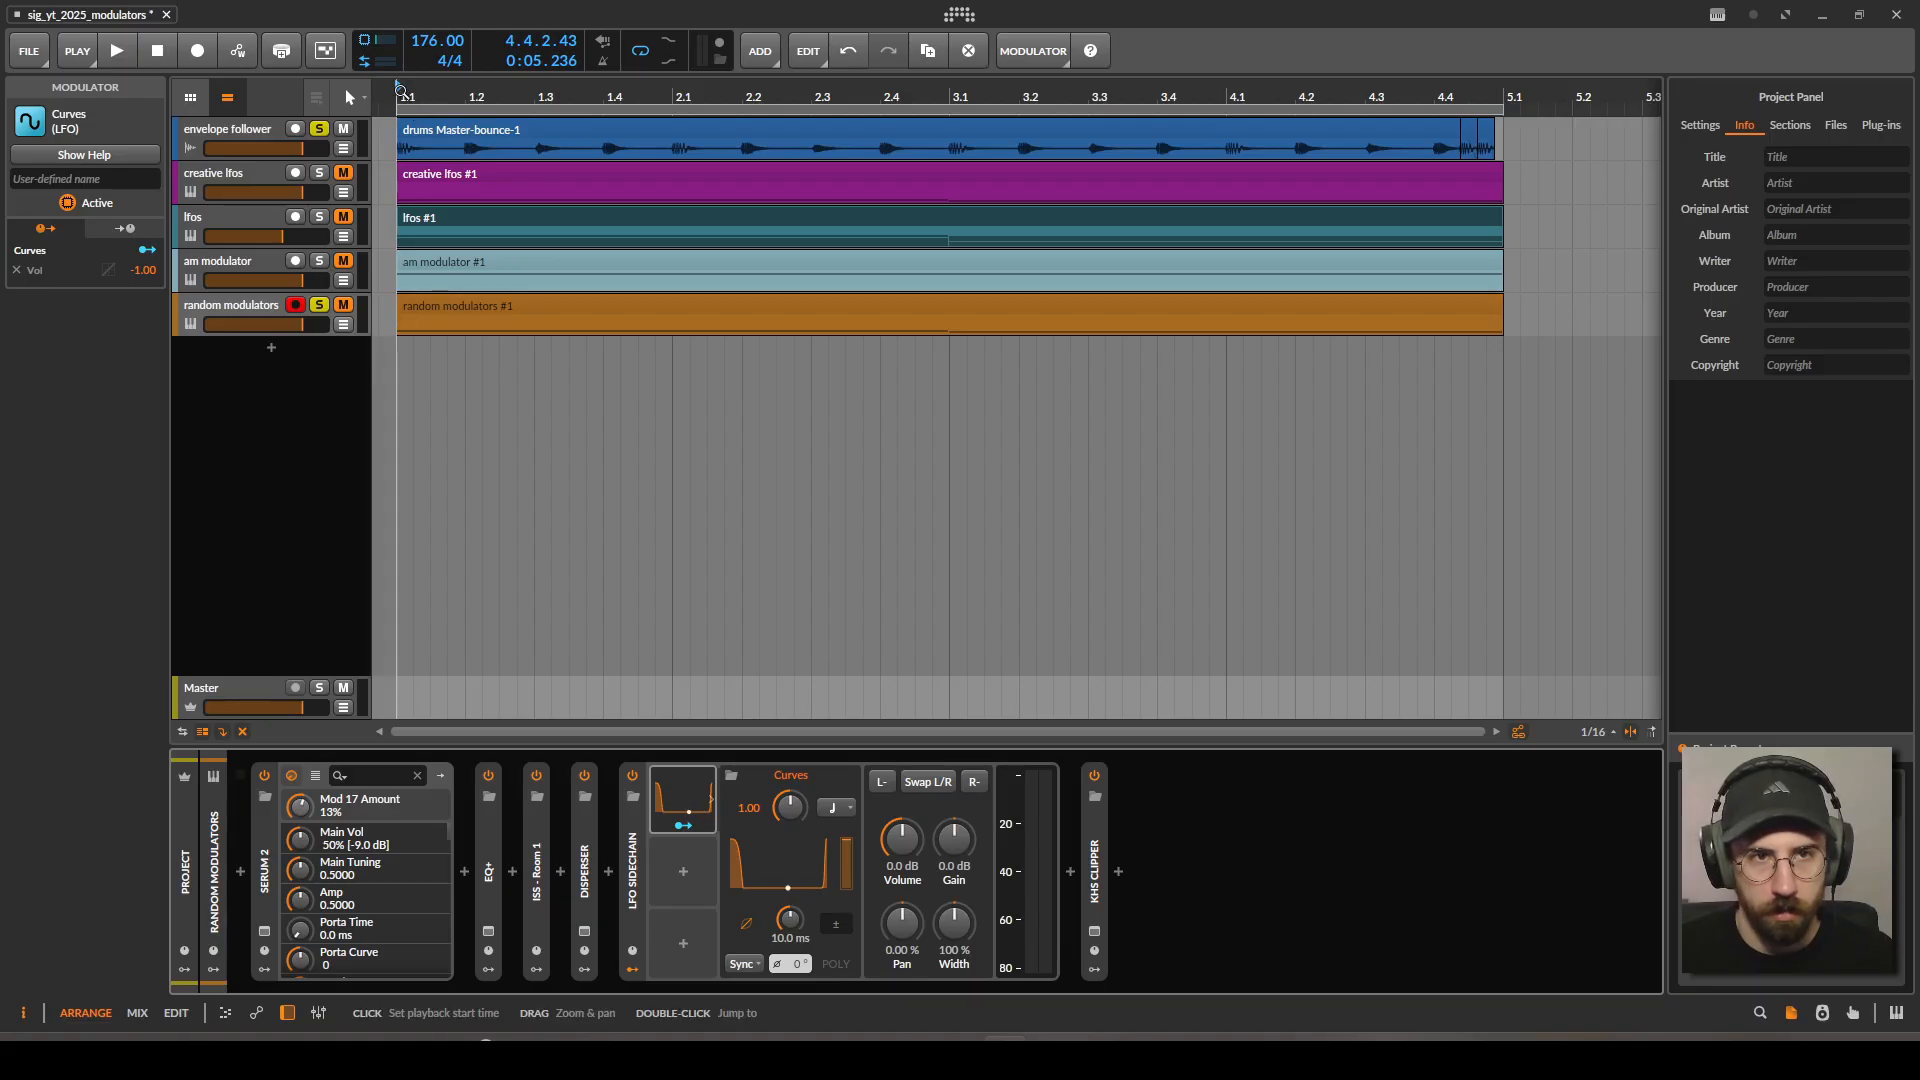
{"action": "key", "text": "space"}
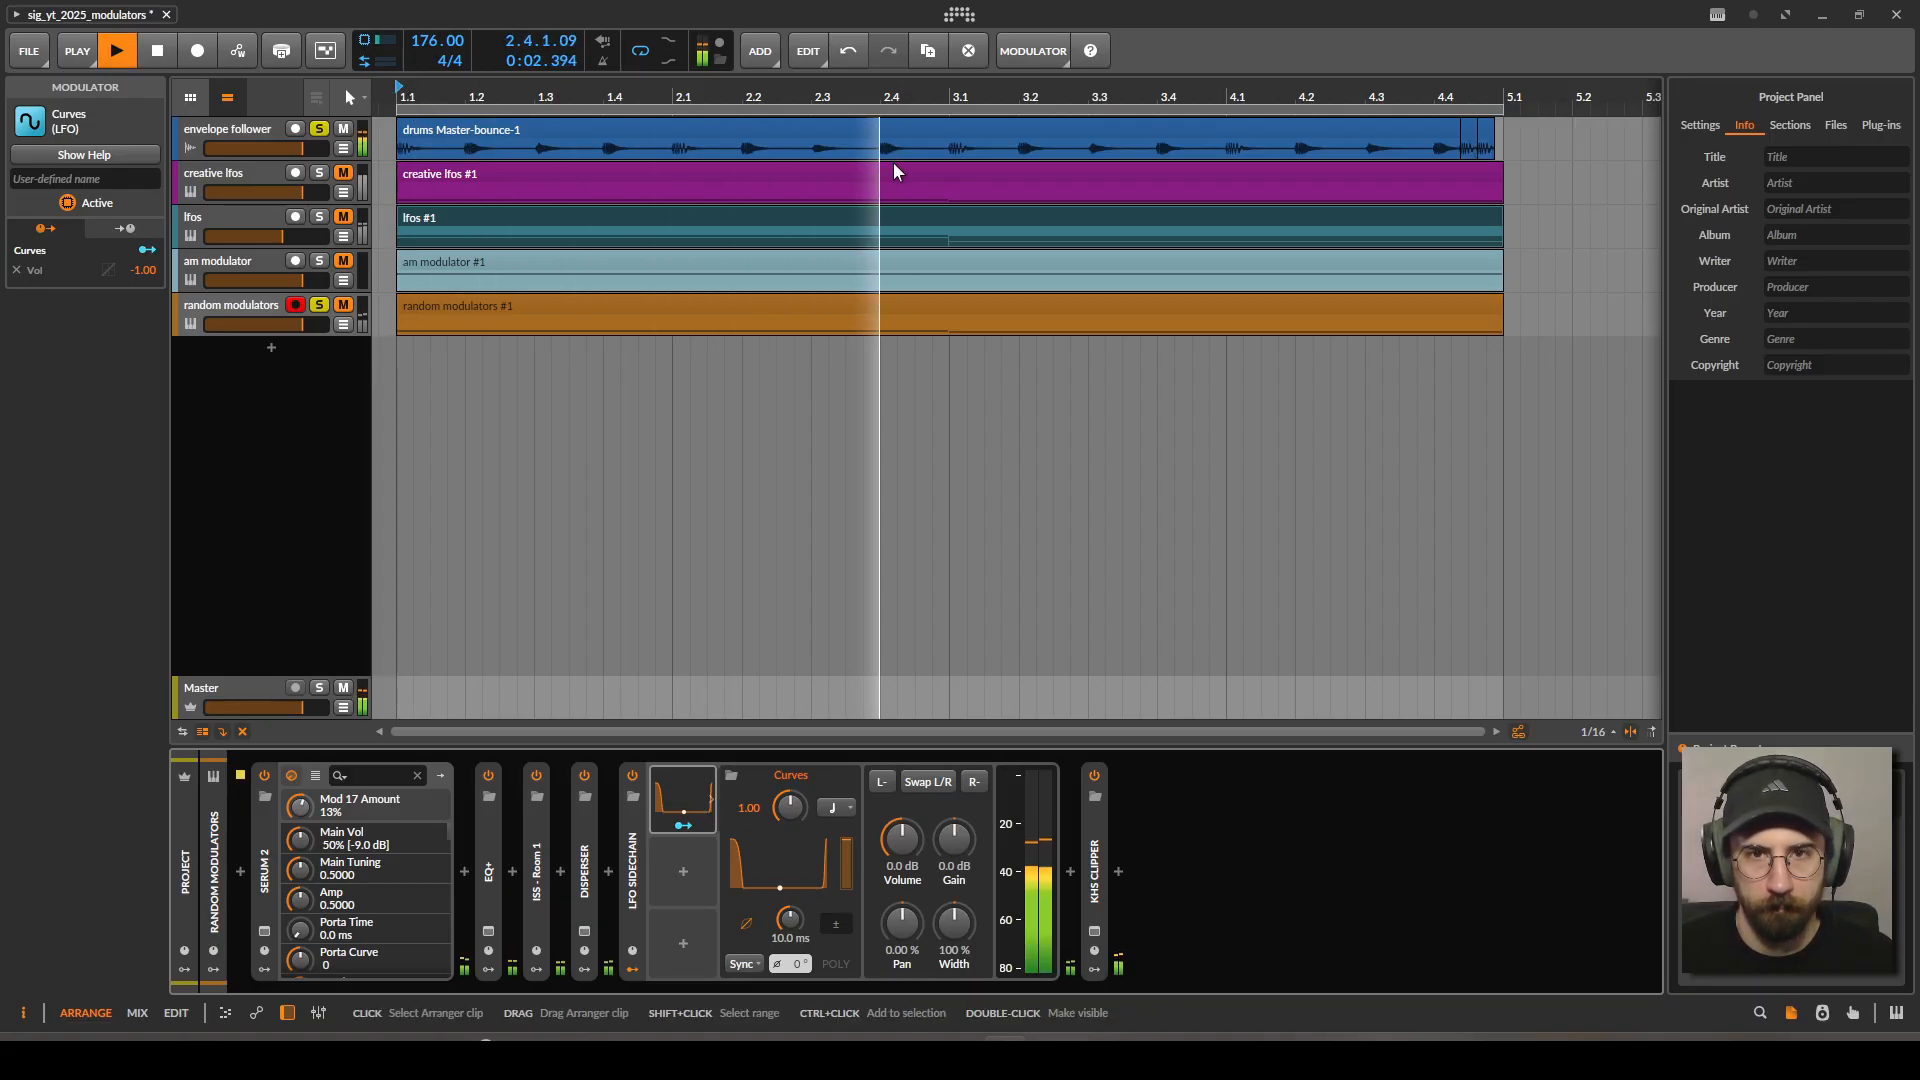
{"action": "left_click", "coordinate": [632, 776]}
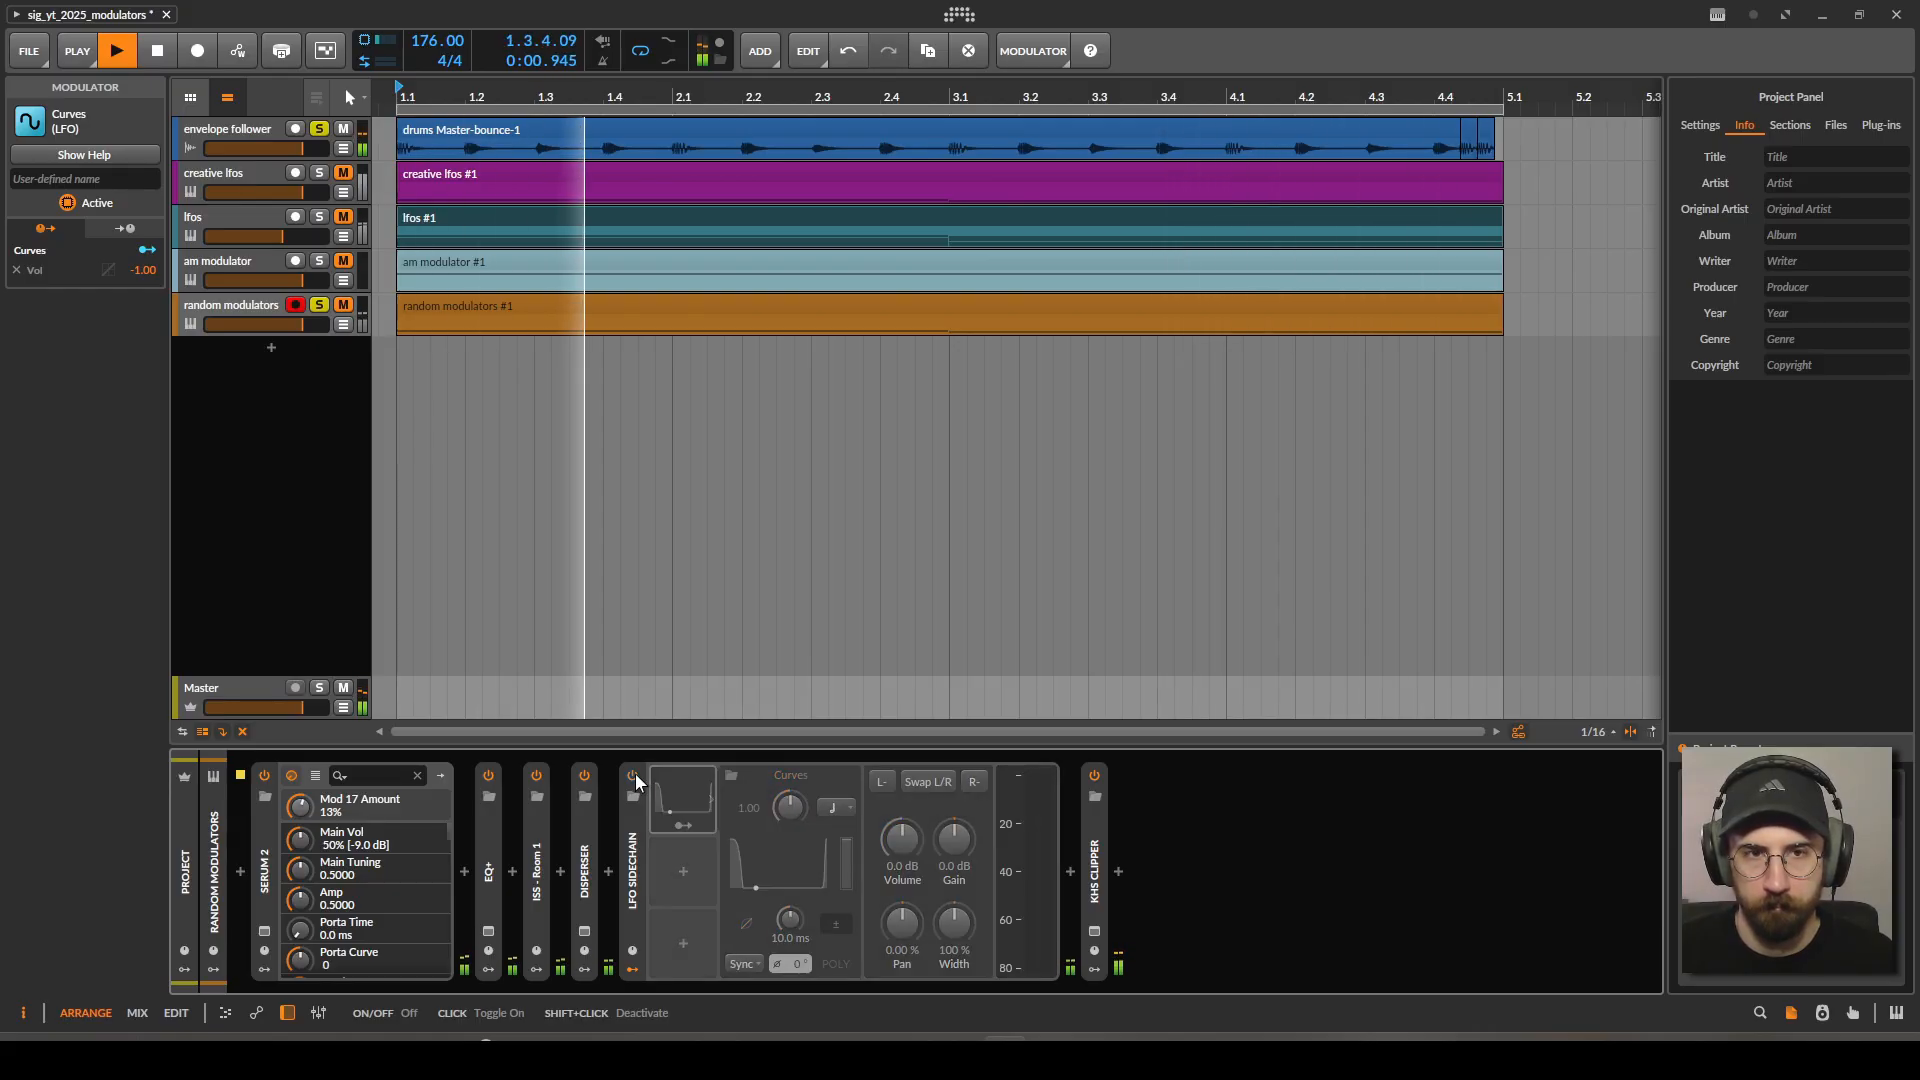
{"action": "left_click", "coordinate": [632, 776]}
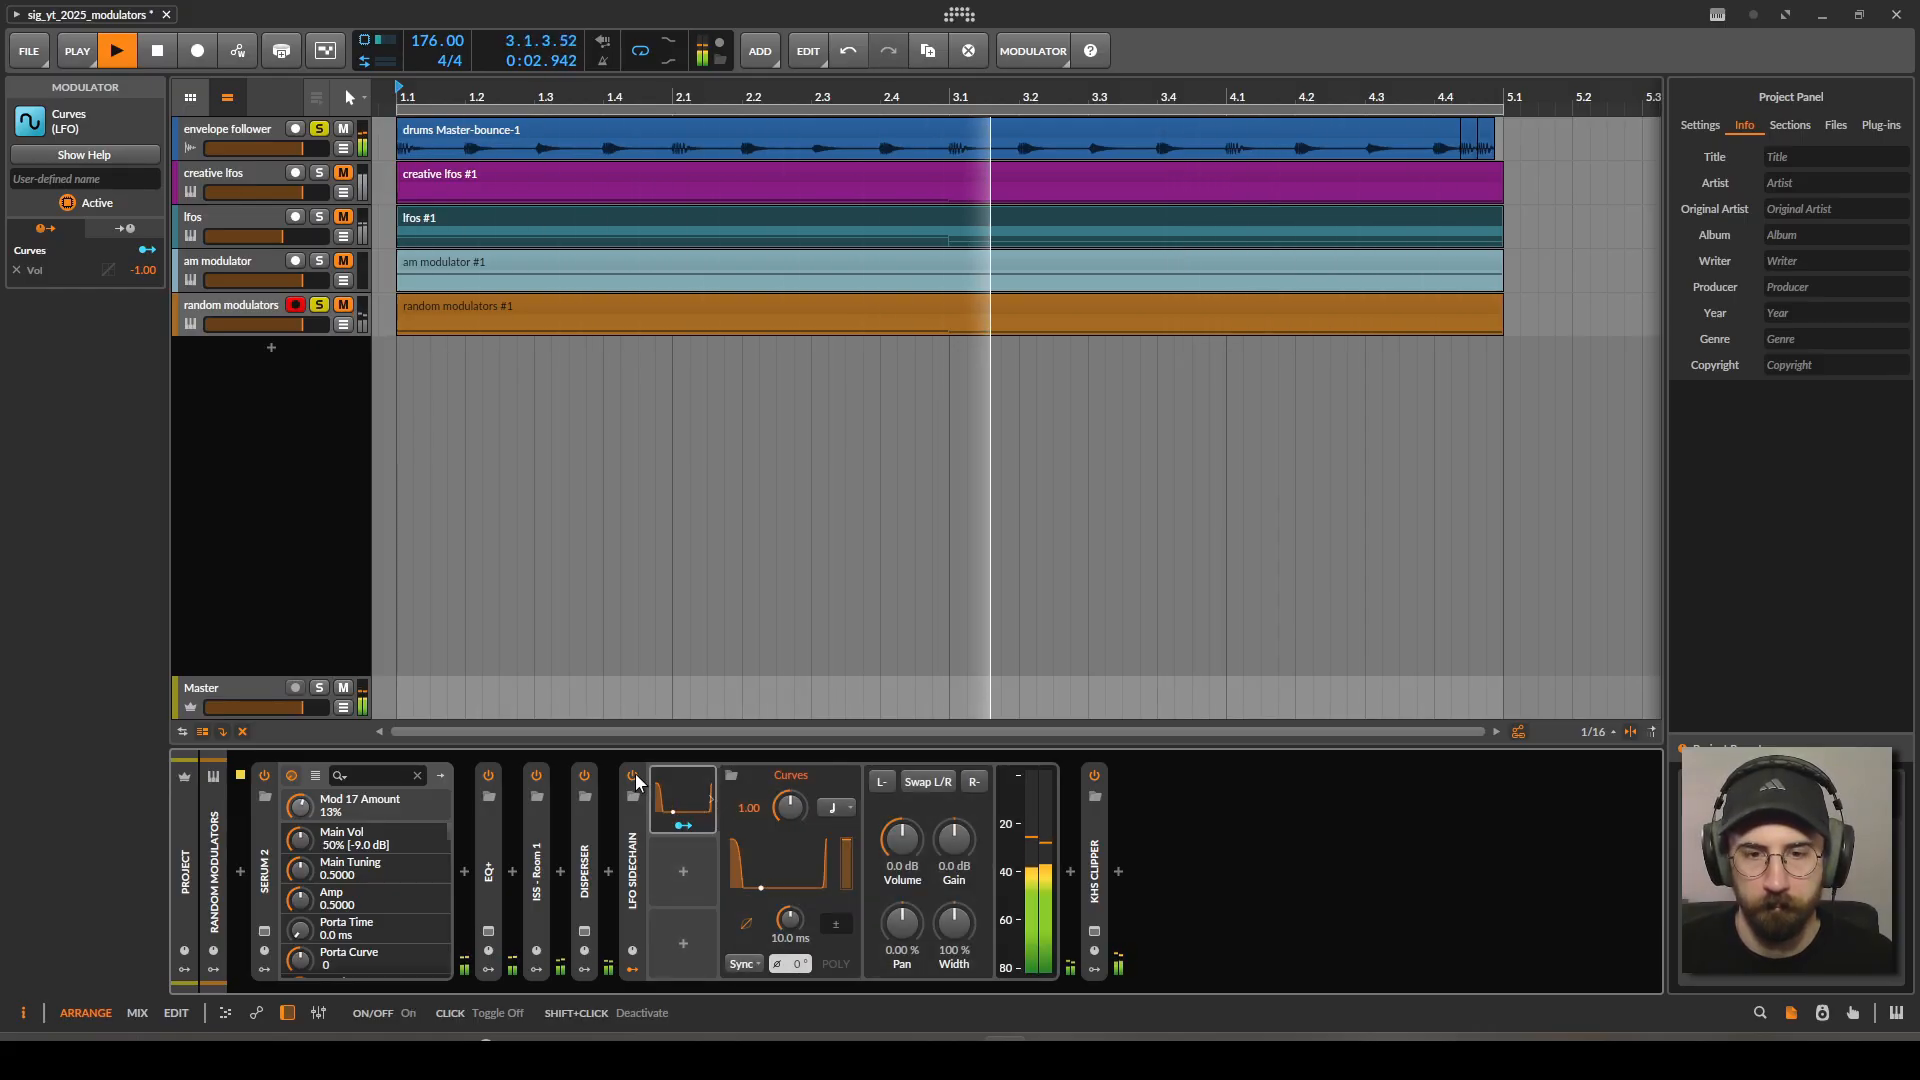
{"action": "key", "text": "space"}
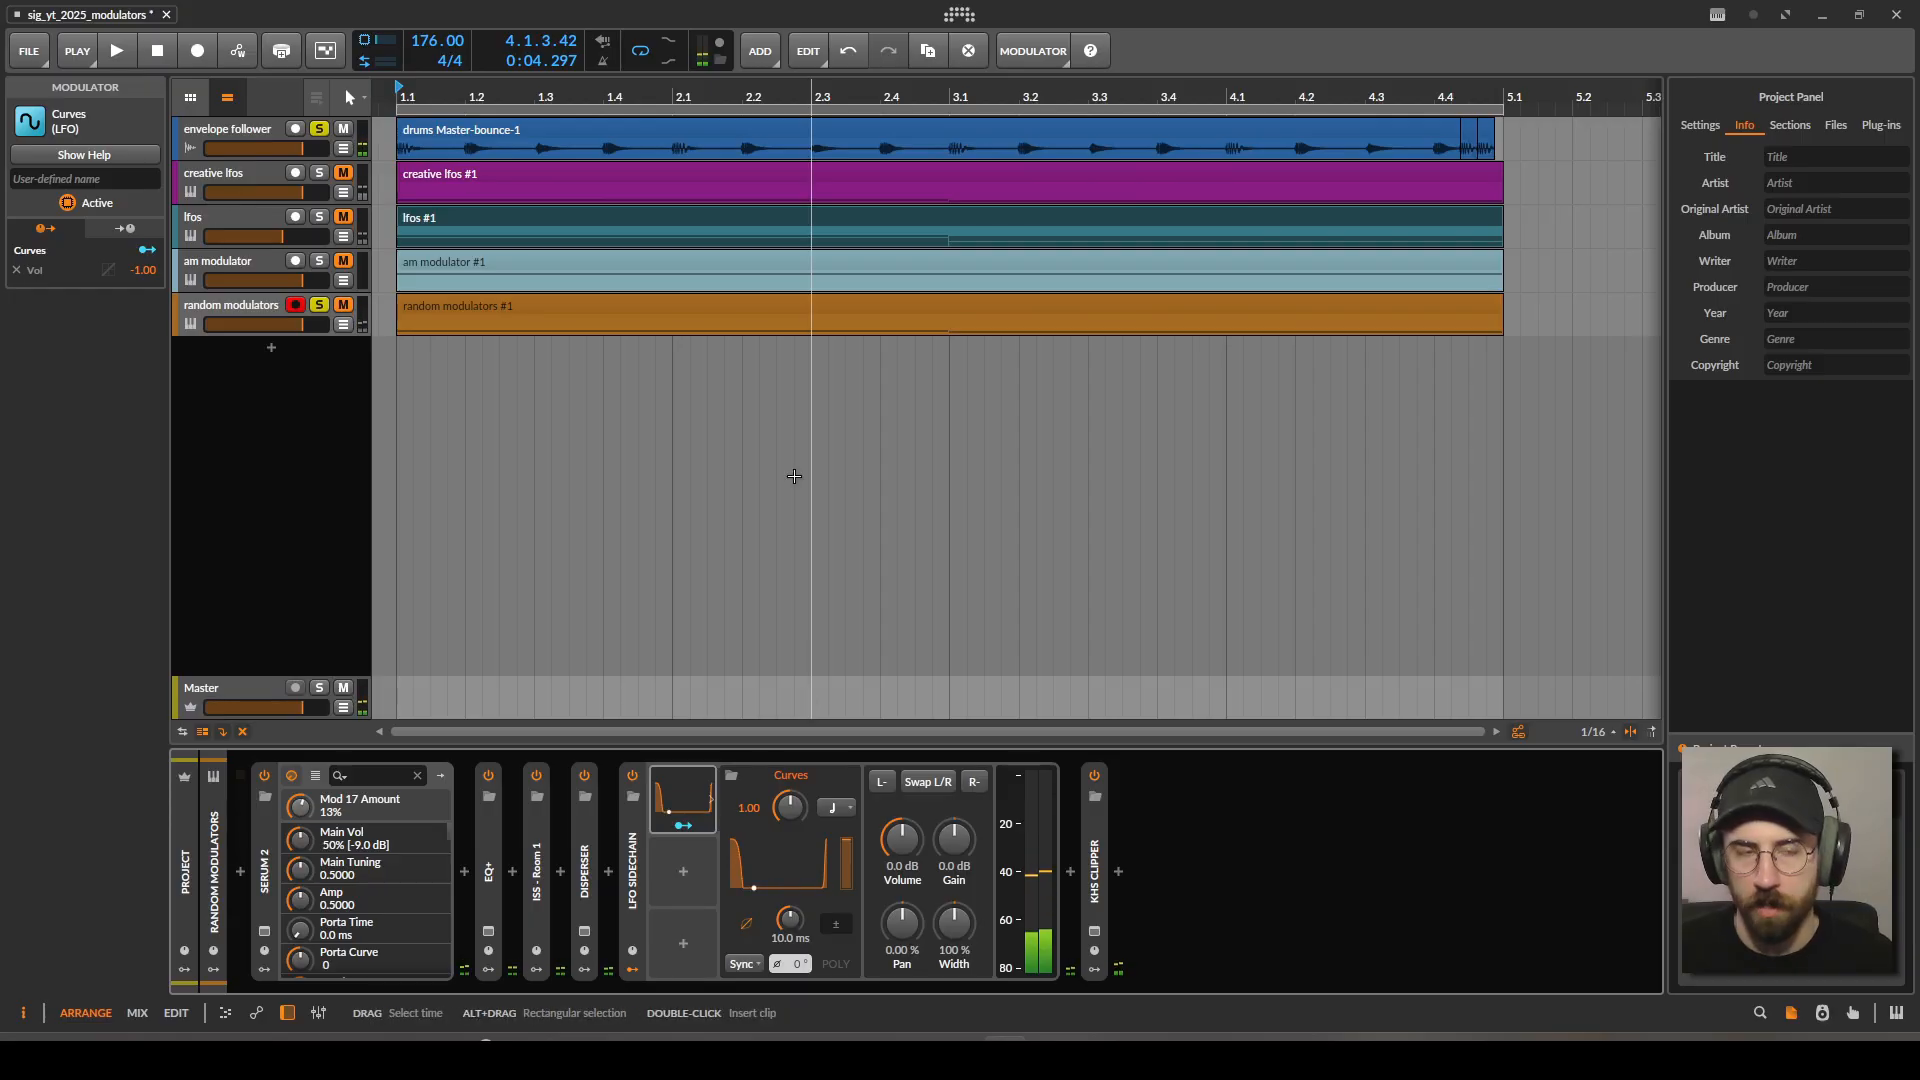
{"action": "left_click", "coordinate": [775, 437]}
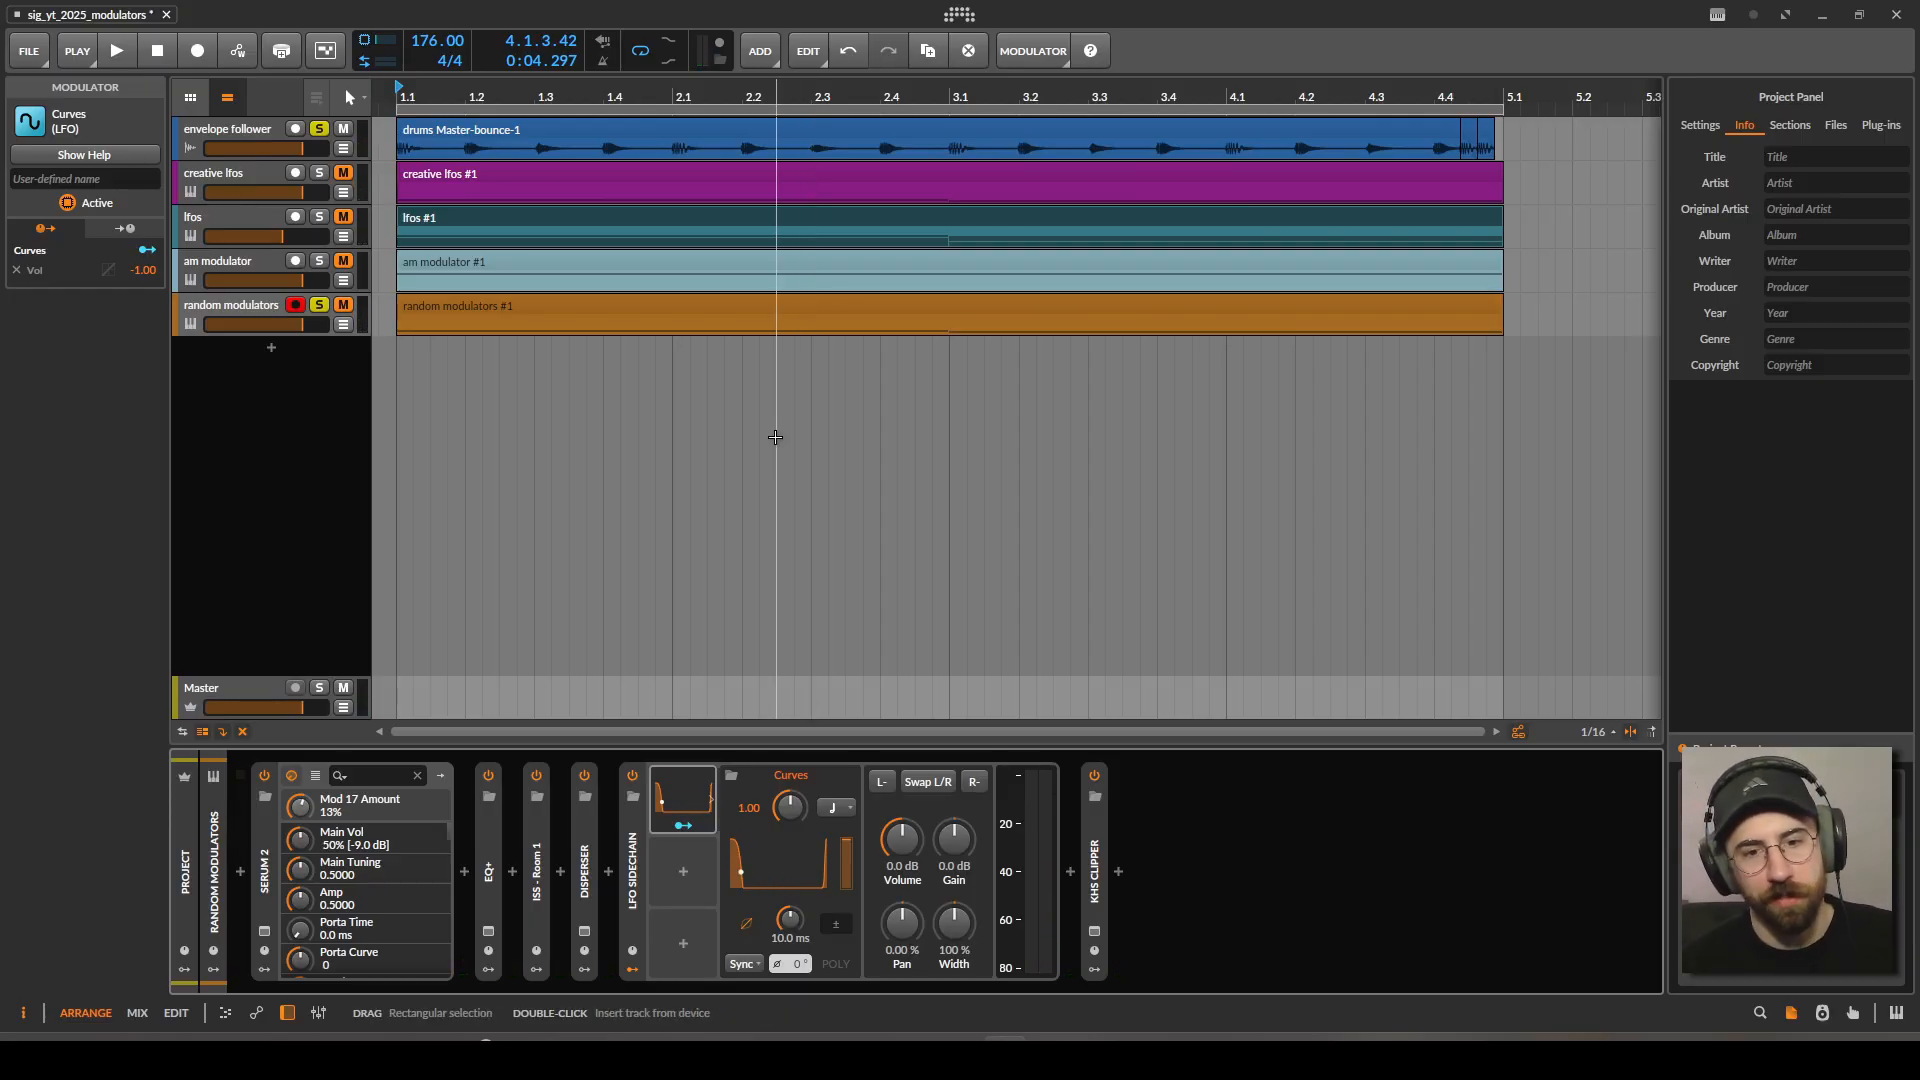
Reopen the random modulators track's Serum 2 window and review the curves of LFO 5, LFO 6 and LFO 7.
{"action": "left_click", "coordinate": [264, 931]}
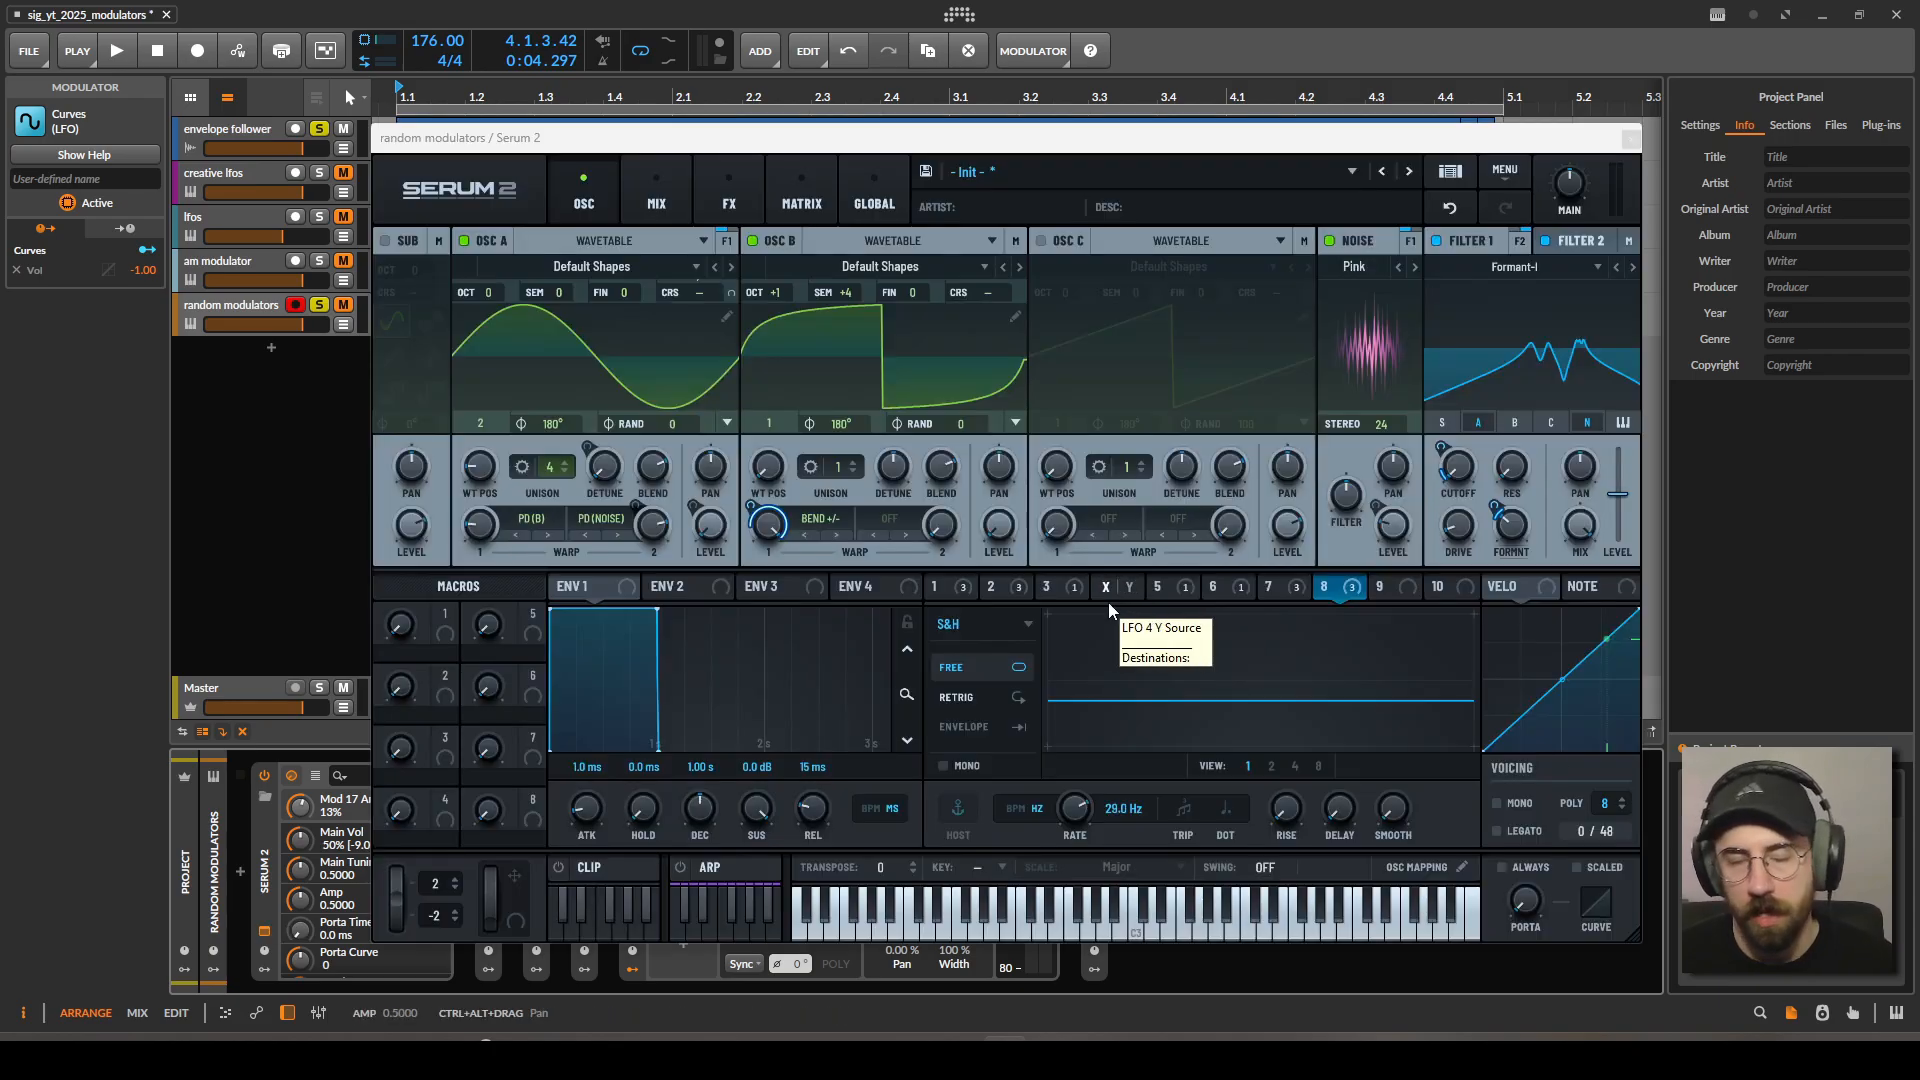
{"action": "left_click", "coordinate": [1167, 592]}
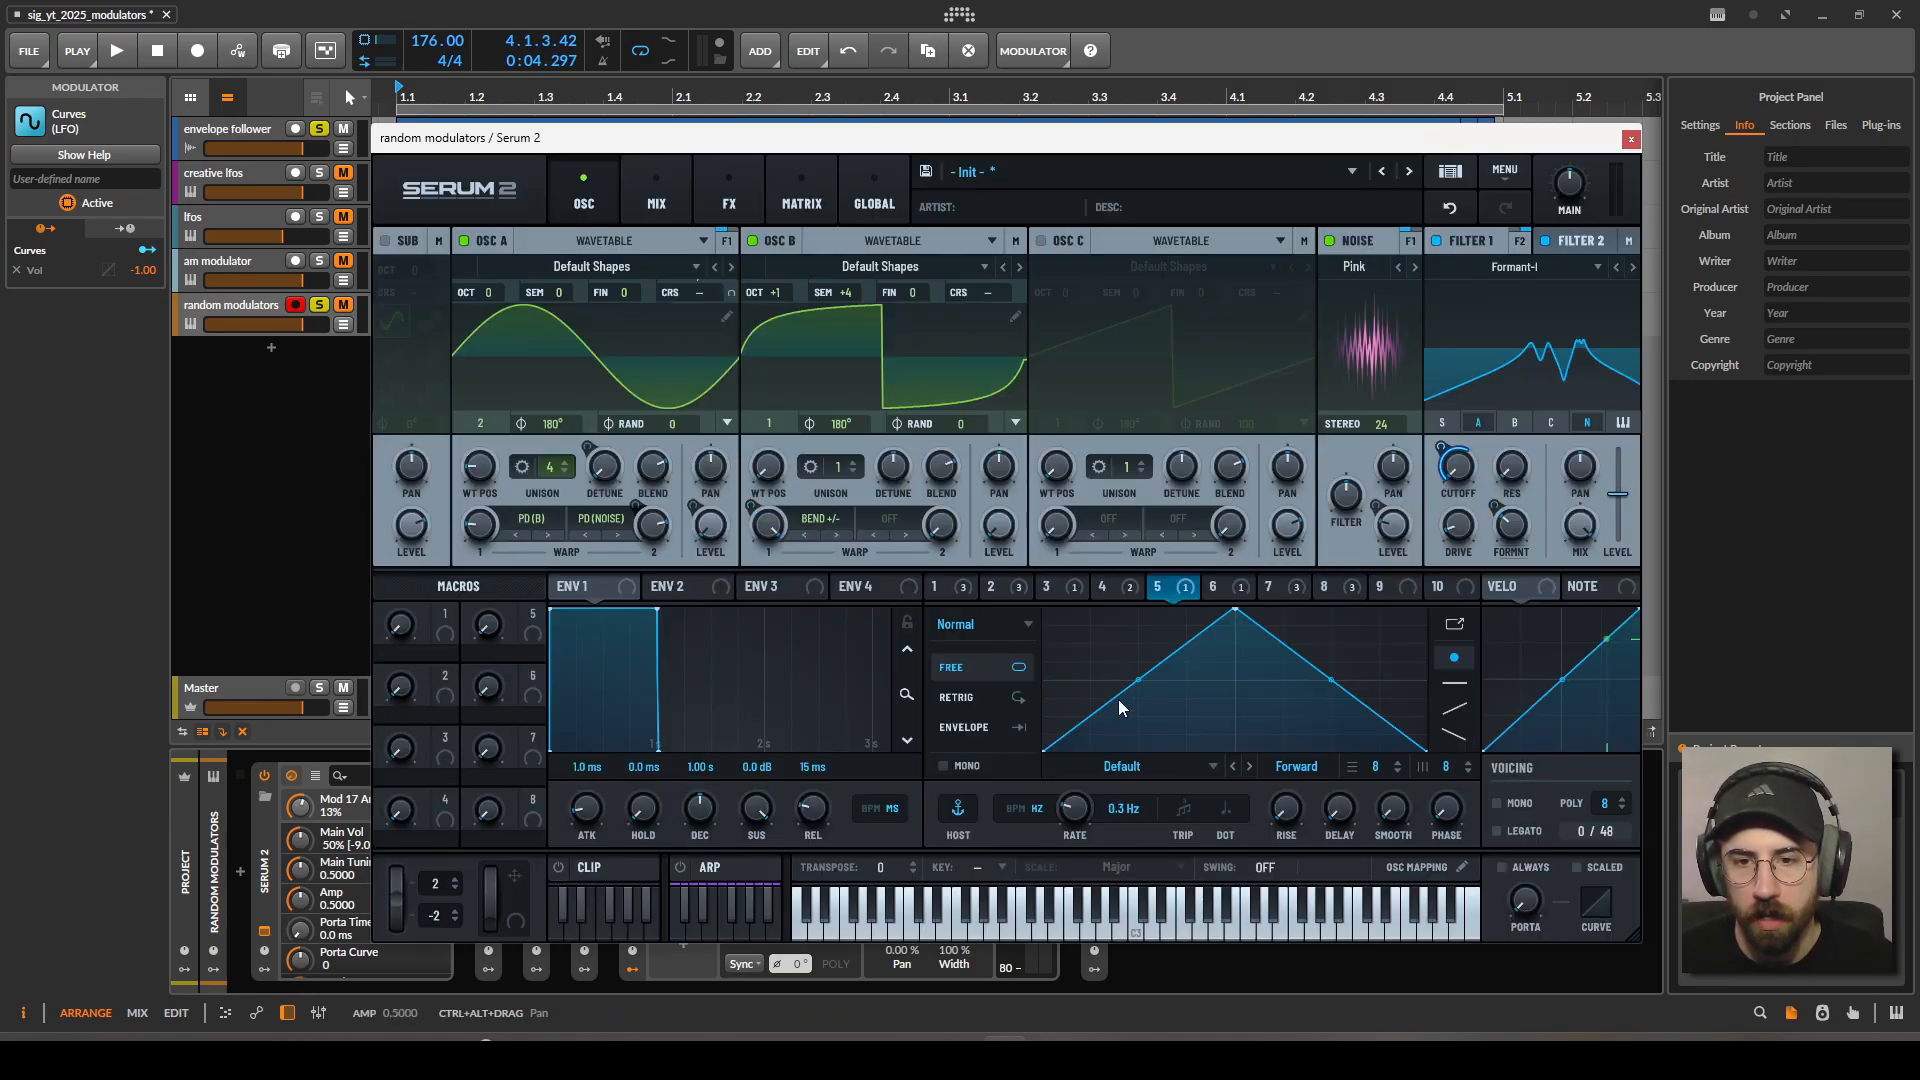
{"action": "left_click", "coordinate": [1214, 587]}
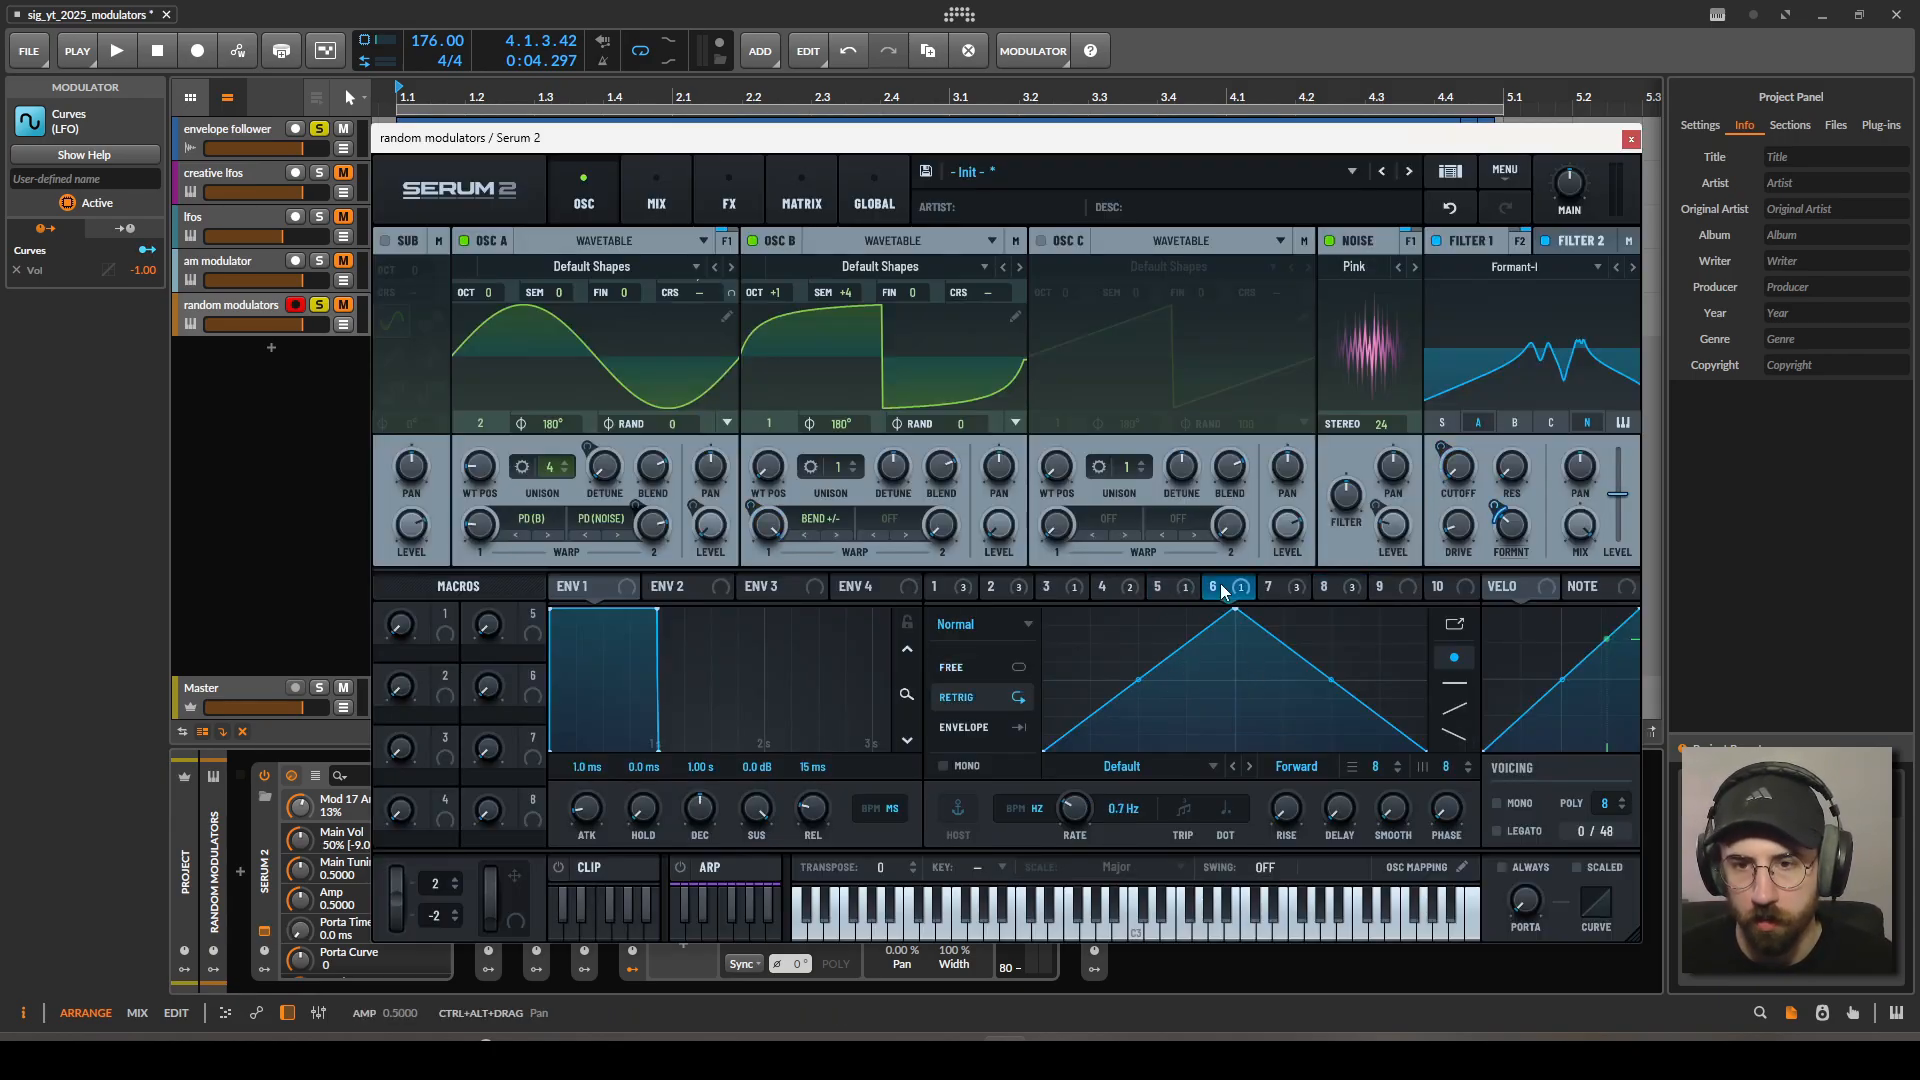
{"action": "left_click", "coordinate": [1269, 588]}
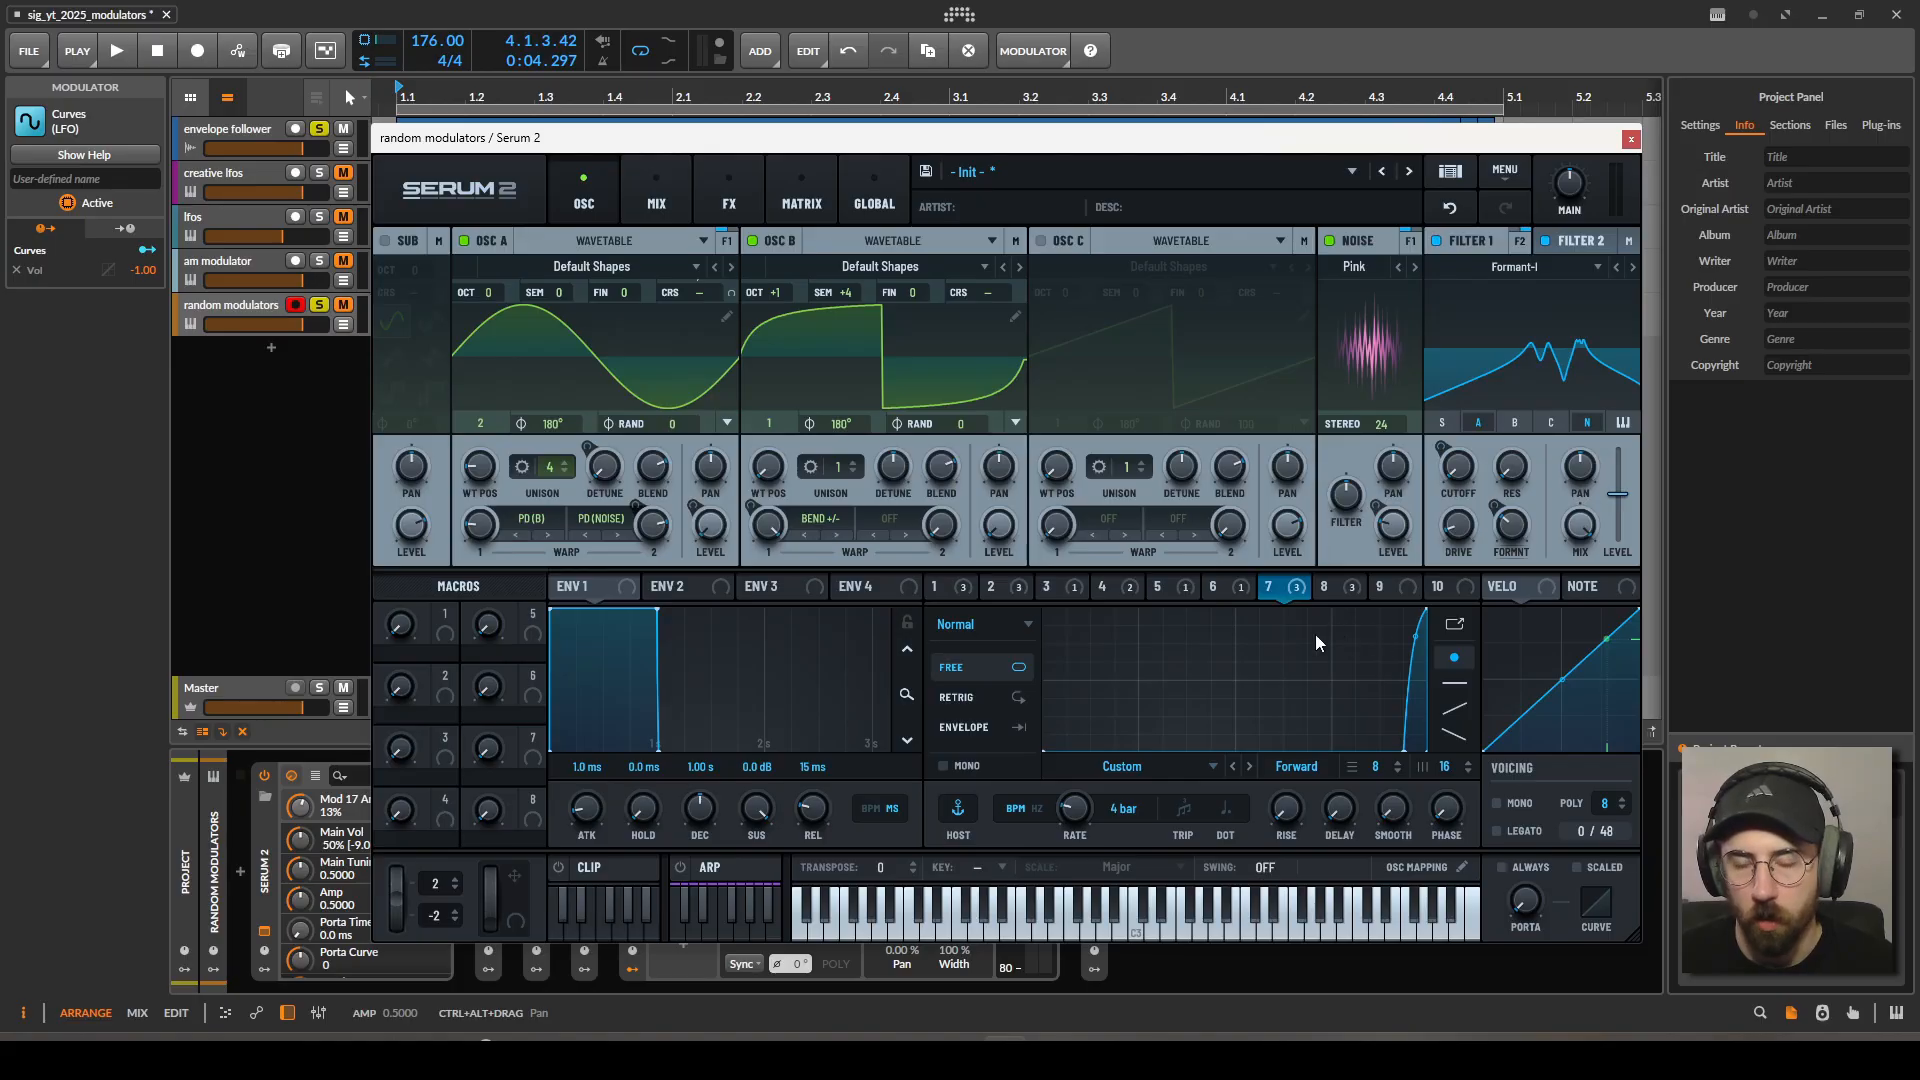
Bypass all destinations of LFO 4 and LFO 8 and audition the patch without their S&H modulation.
{"action": "left_click", "coordinate": [729, 192]}
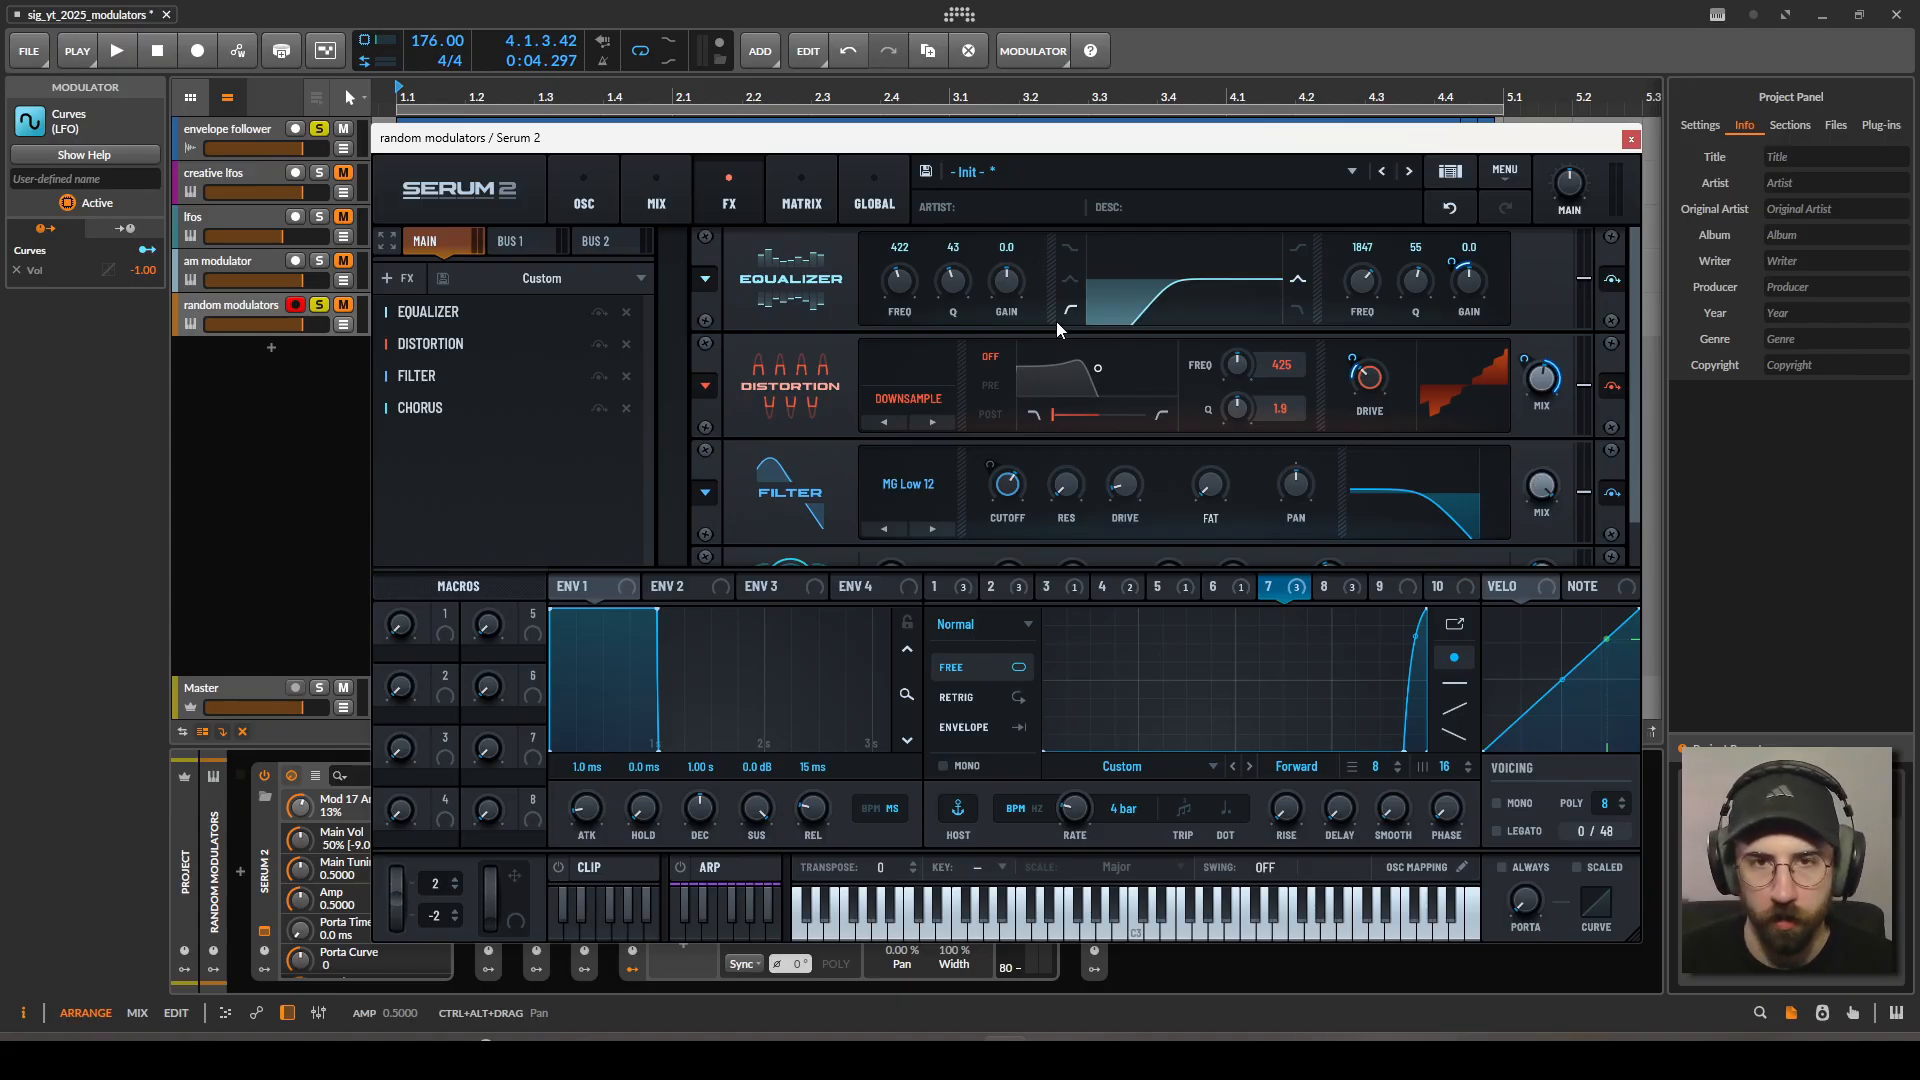
{"action": "left_click", "coordinate": [619, 194]}
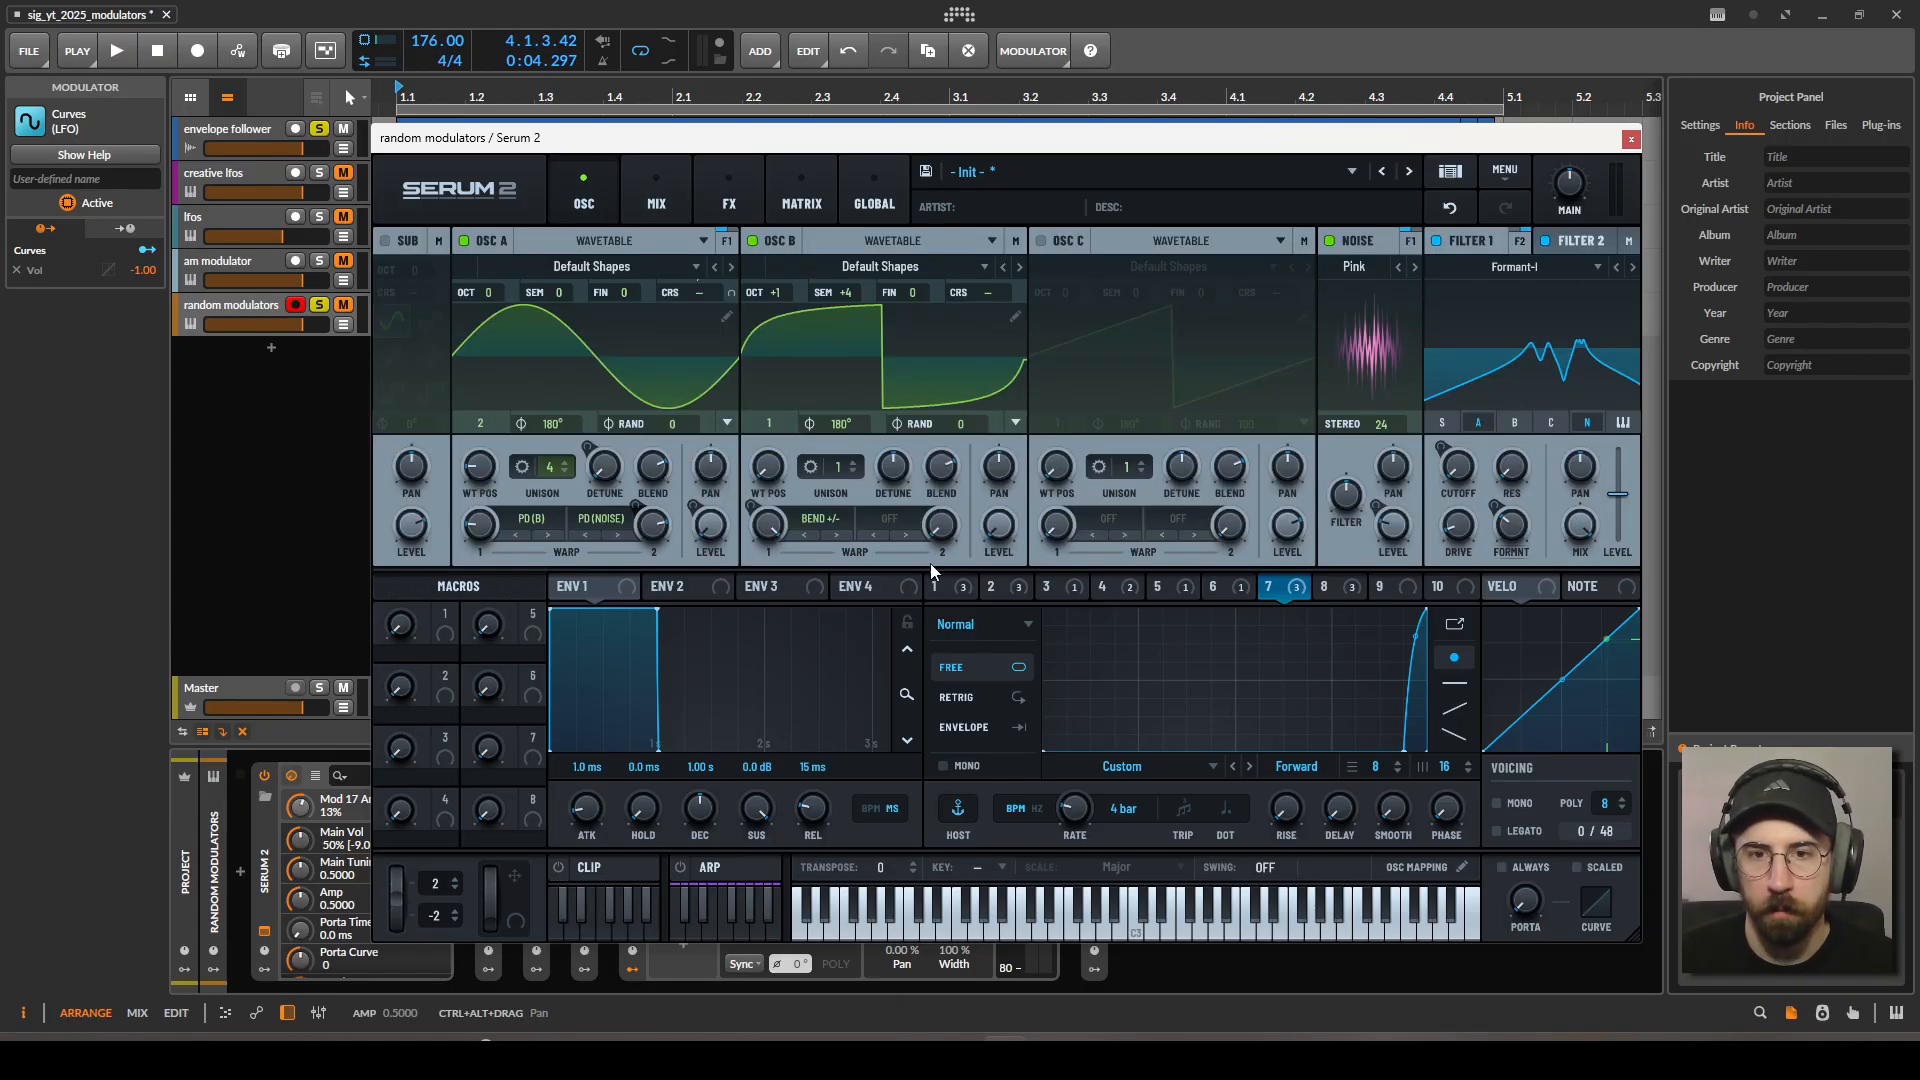
{"action": "right_click", "coordinate": [1101, 586]}
{"action": "left_click", "coordinate": [1149, 644]}
{"action": "right_click", "coordinate": [1317, 593]}
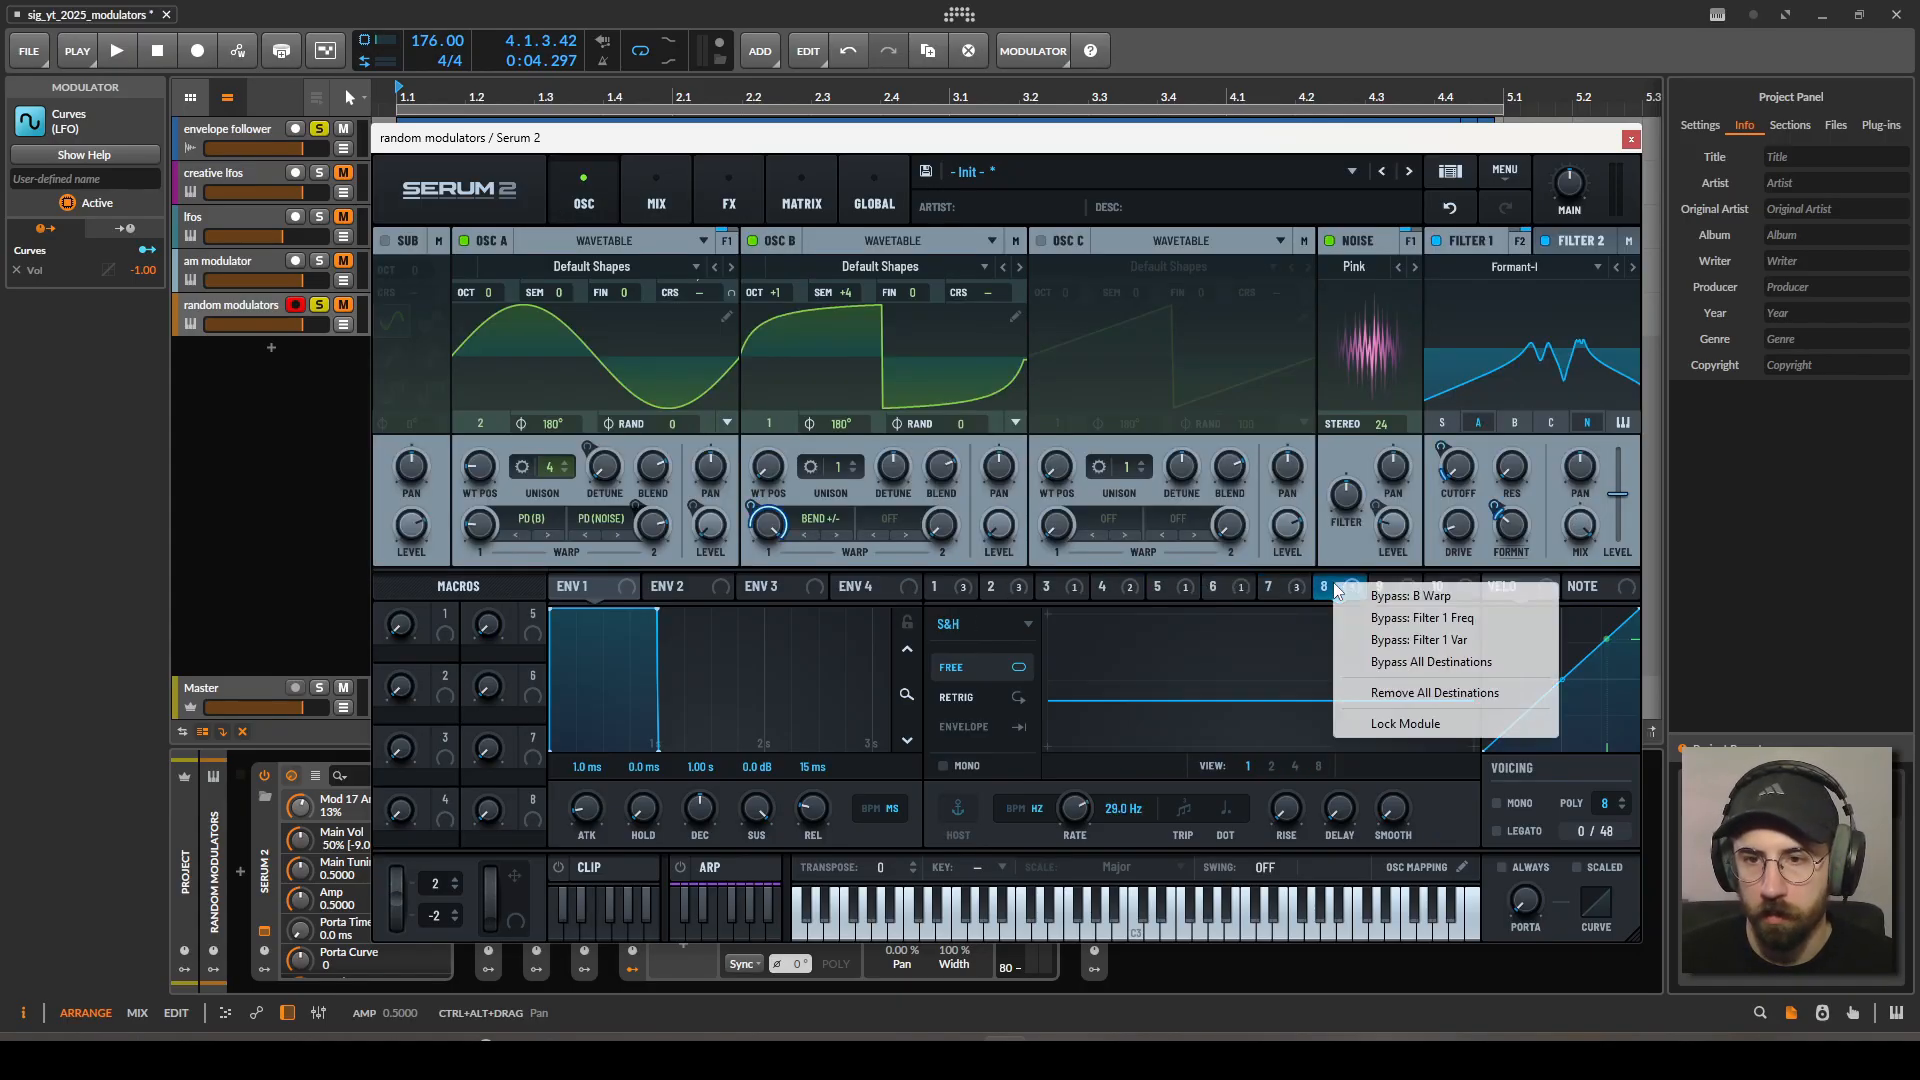
{"action": "left_click", "coordinate": [1395, 662]}
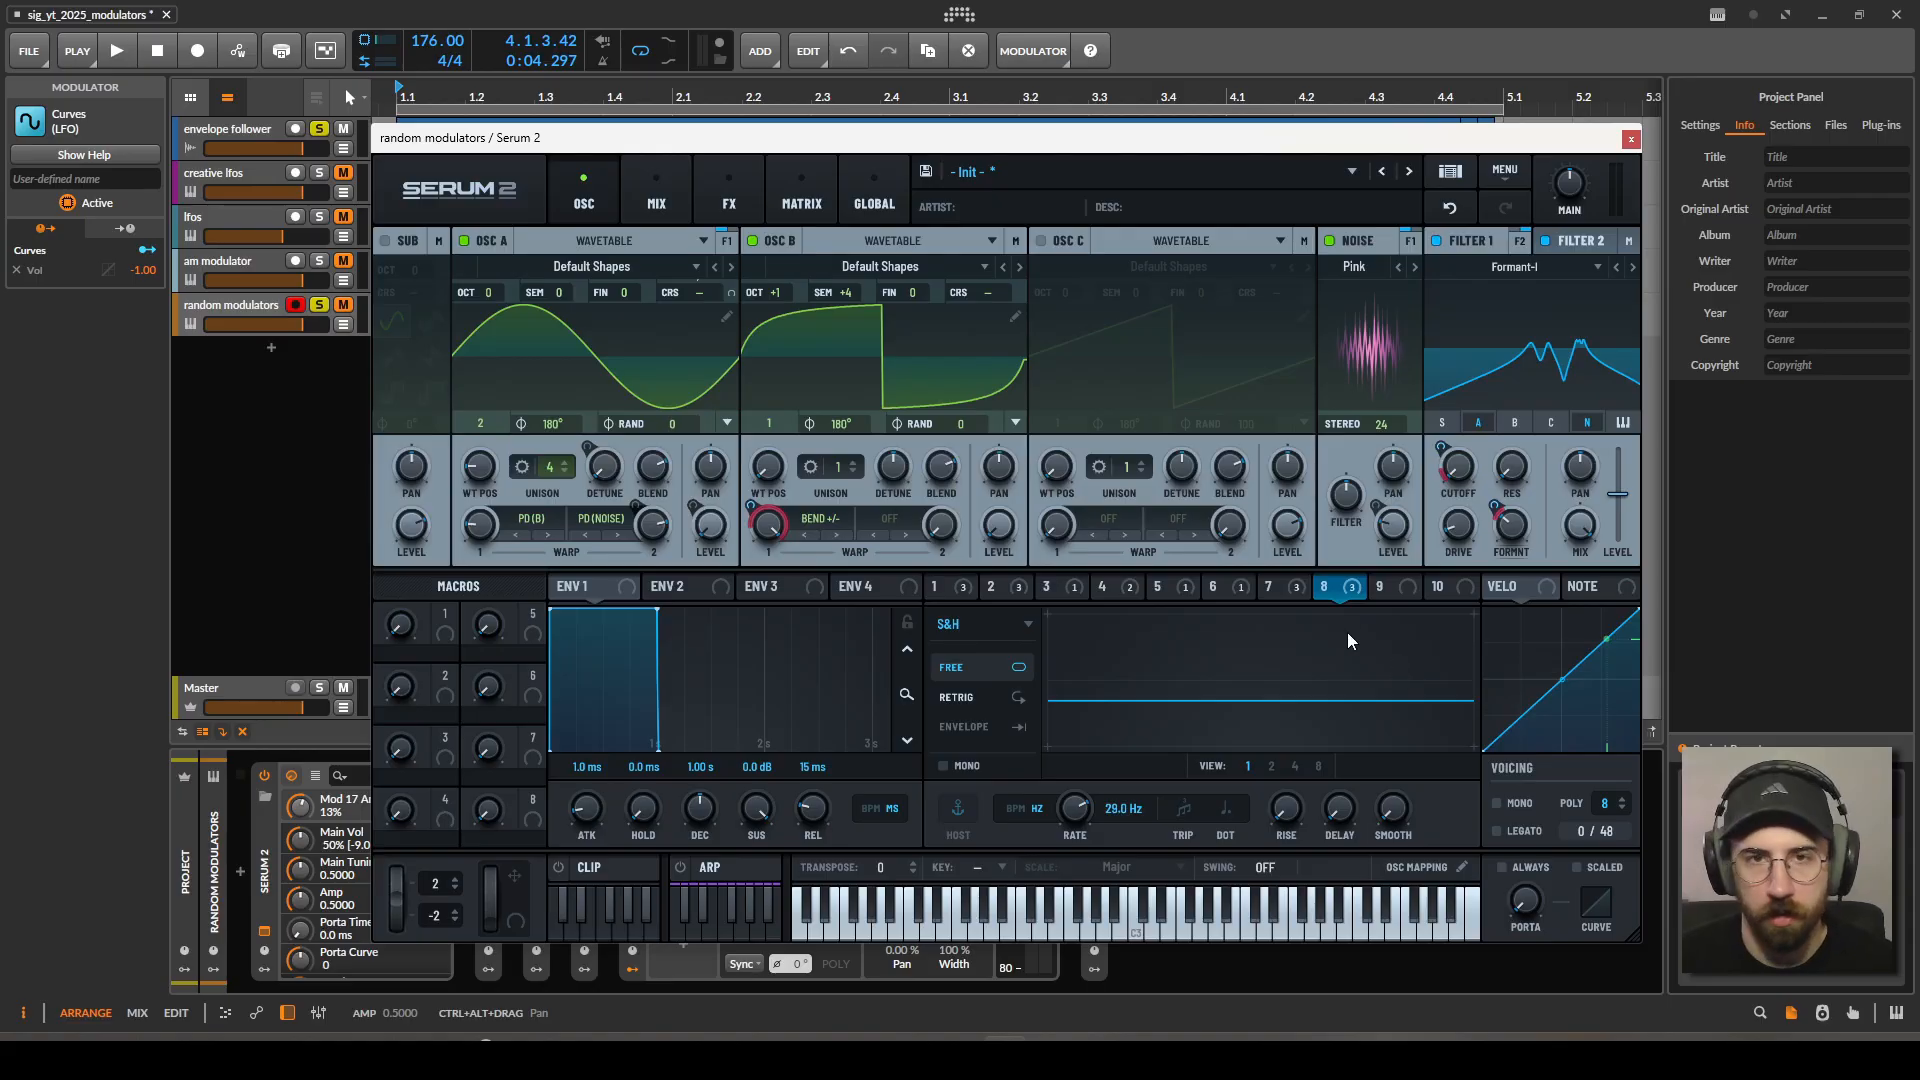
{"action": "key", "text": "space"}
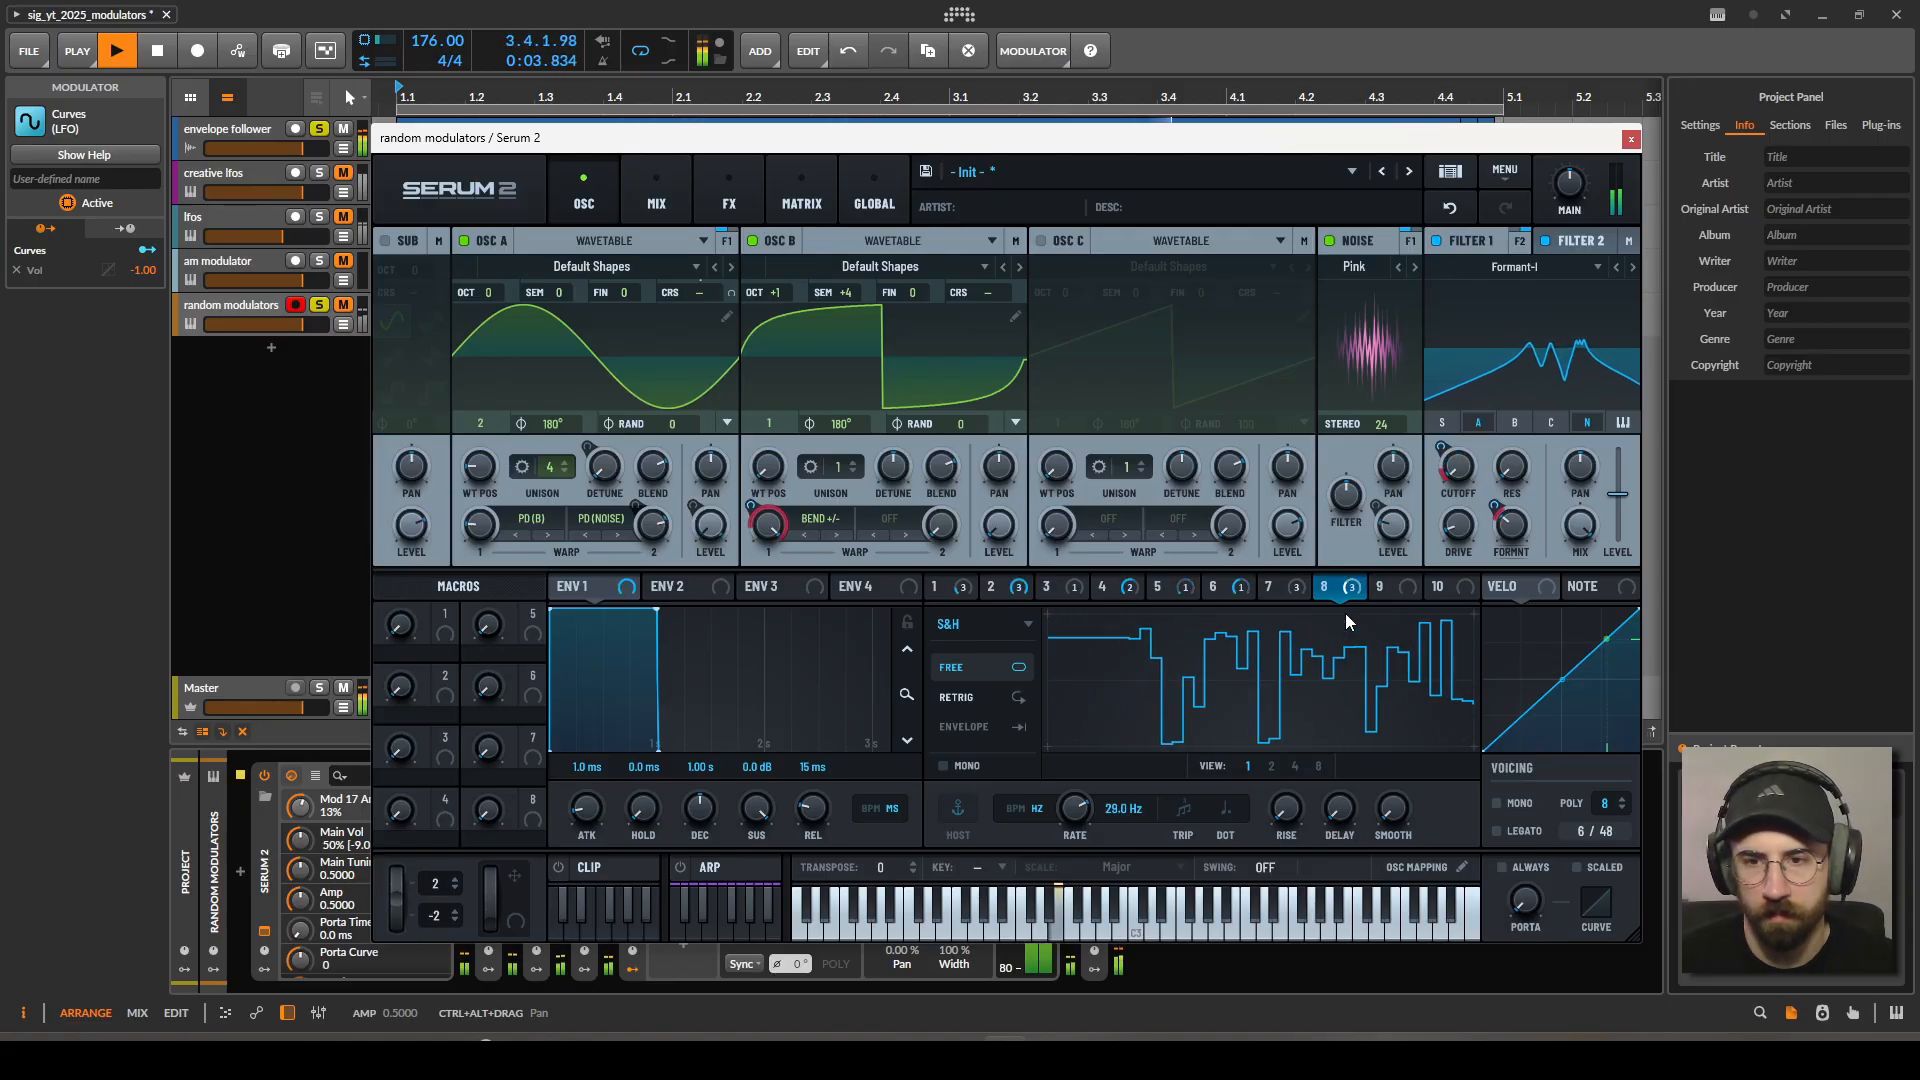
{"action": "key", "text": "space"}
Reactivate all destinations of LFO 8 and LFO 4.
{"action": "right_click", "coordinate": [1335, 588]}
{"action": "left_click", "coordinate": [1387, 665]}
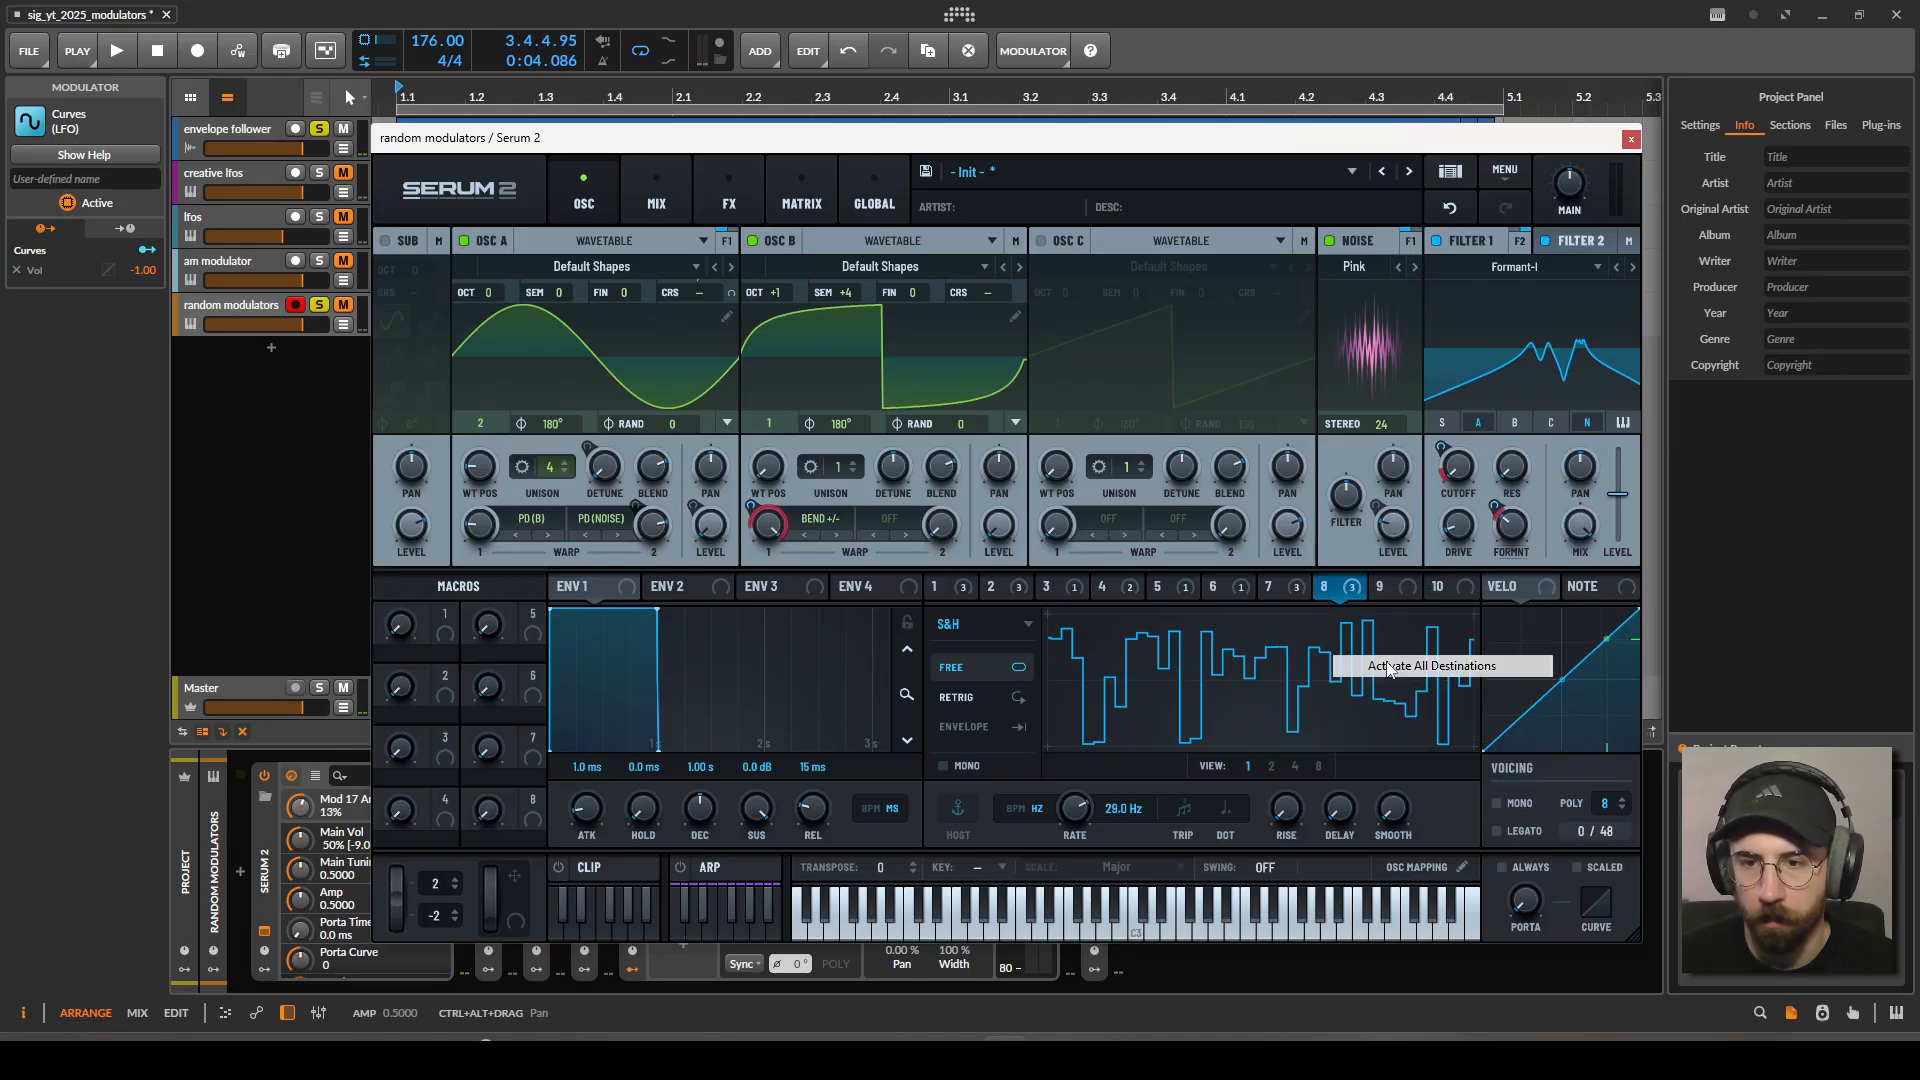
{"action": "right_click", "coordinate": [1104, 589]}
{"action": "left_click", "coordinate": [1147, 648]}
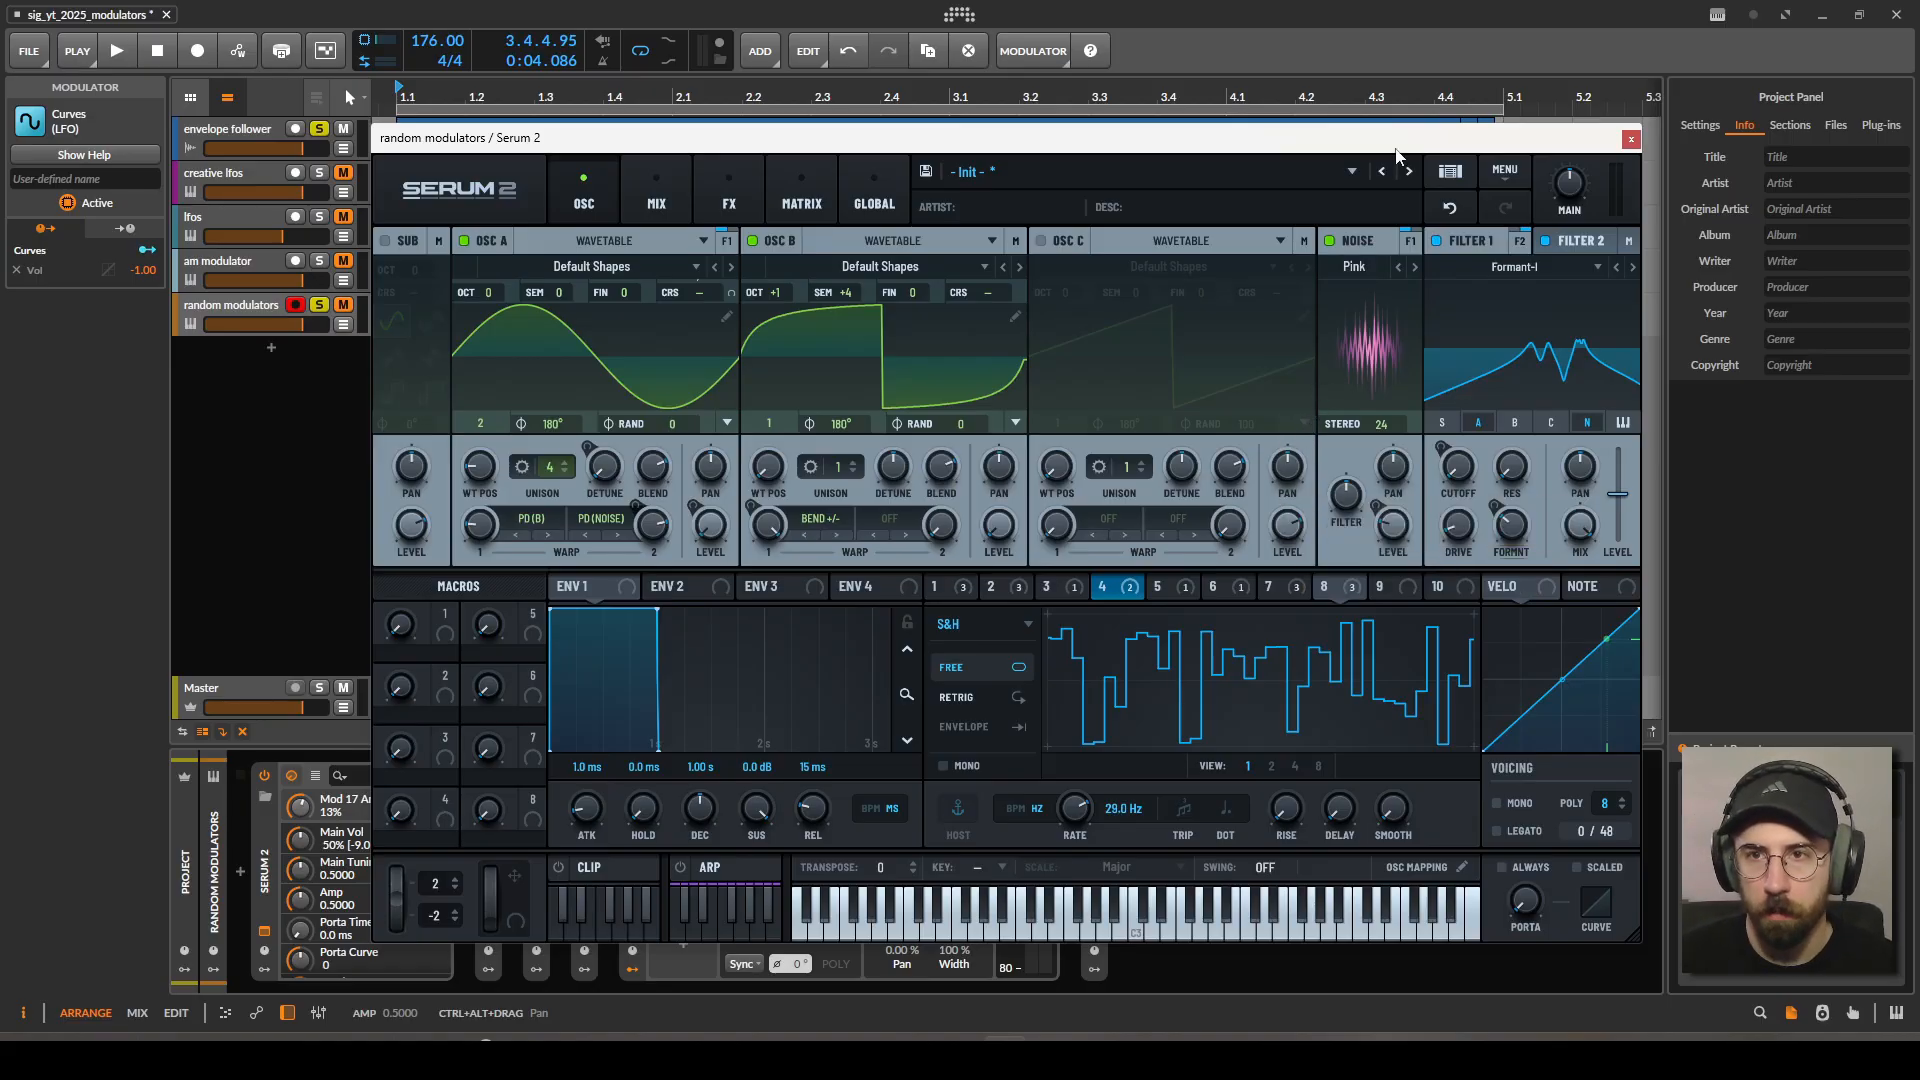
Close the Serum 2 window, clear the solo on the drums, and unmute all four synth tracks for combined playback.
{"action": "left_click_drag", "start_coordinate": [1355, 148], "coordinate": [1331, 147]}
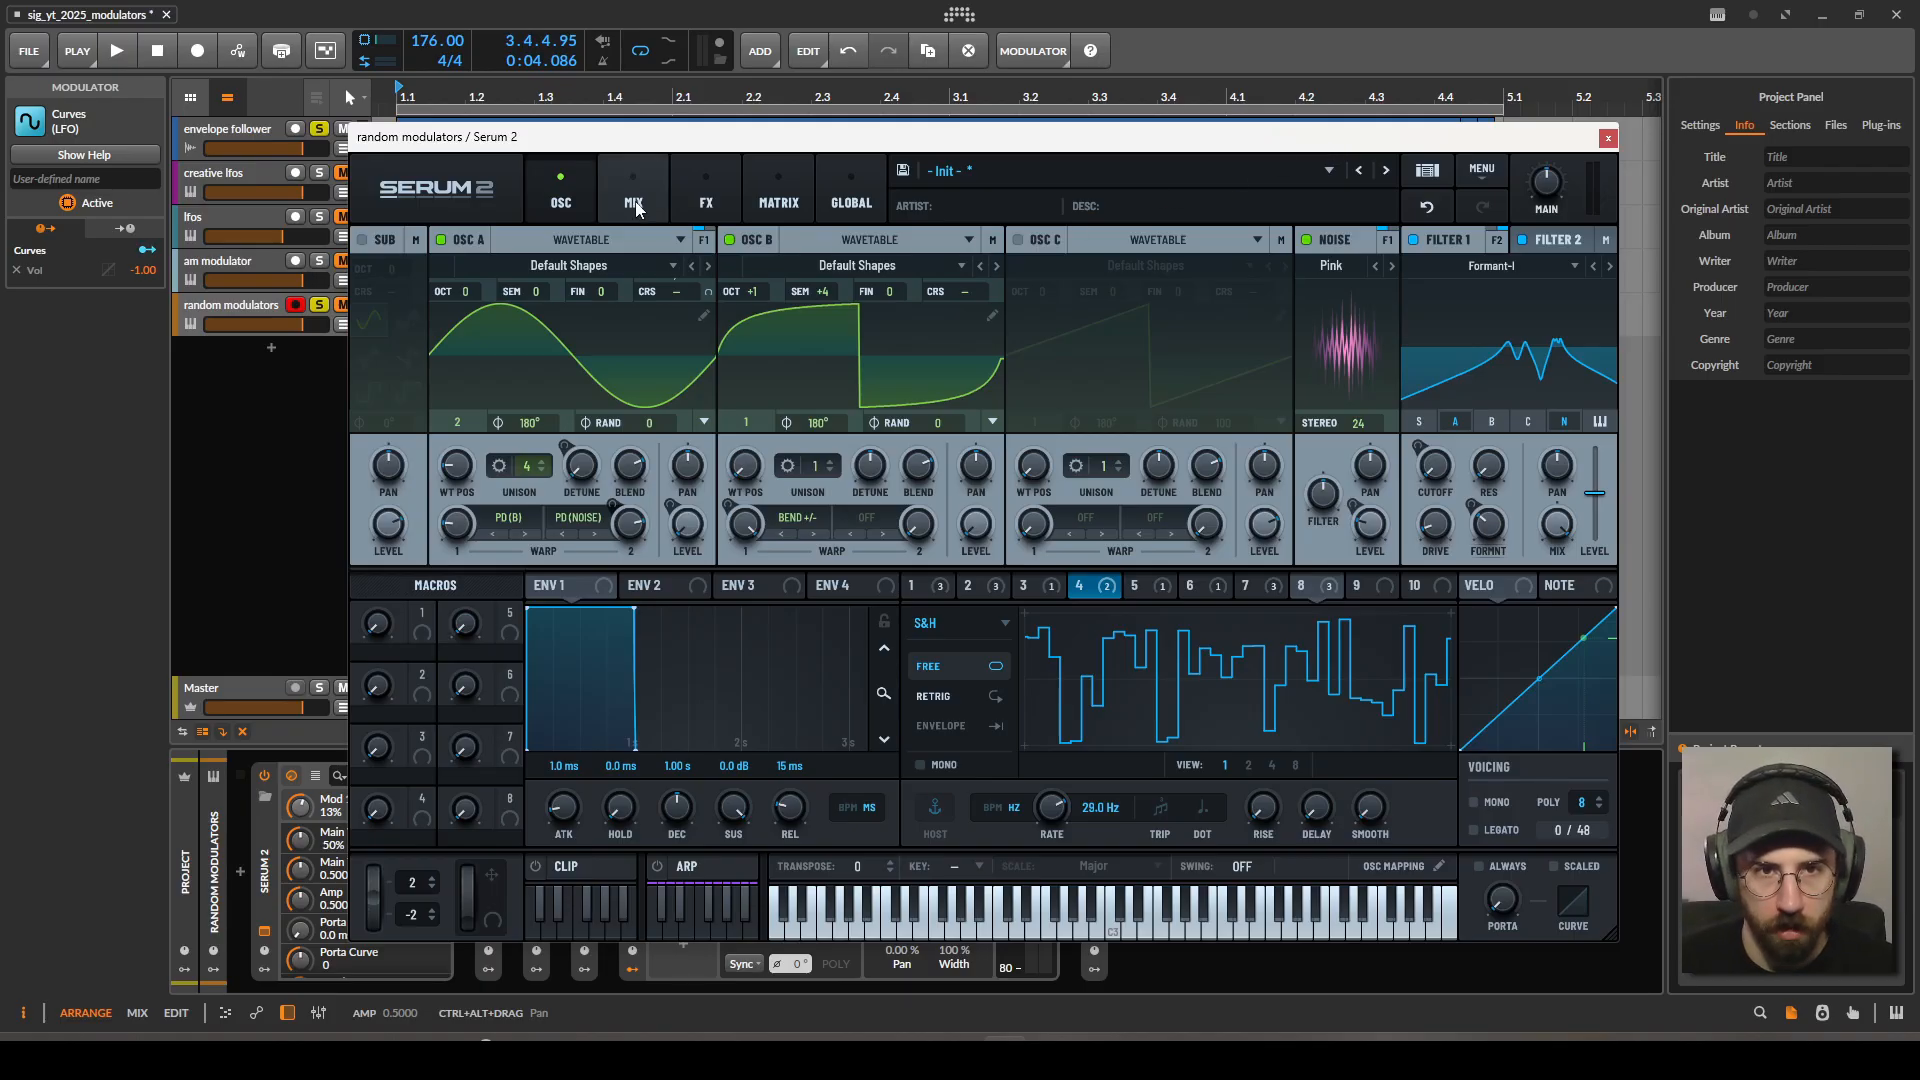
{"action": "left_click_drag", "start_coordinate": [685, 149], "coordinate": [710, 124]}
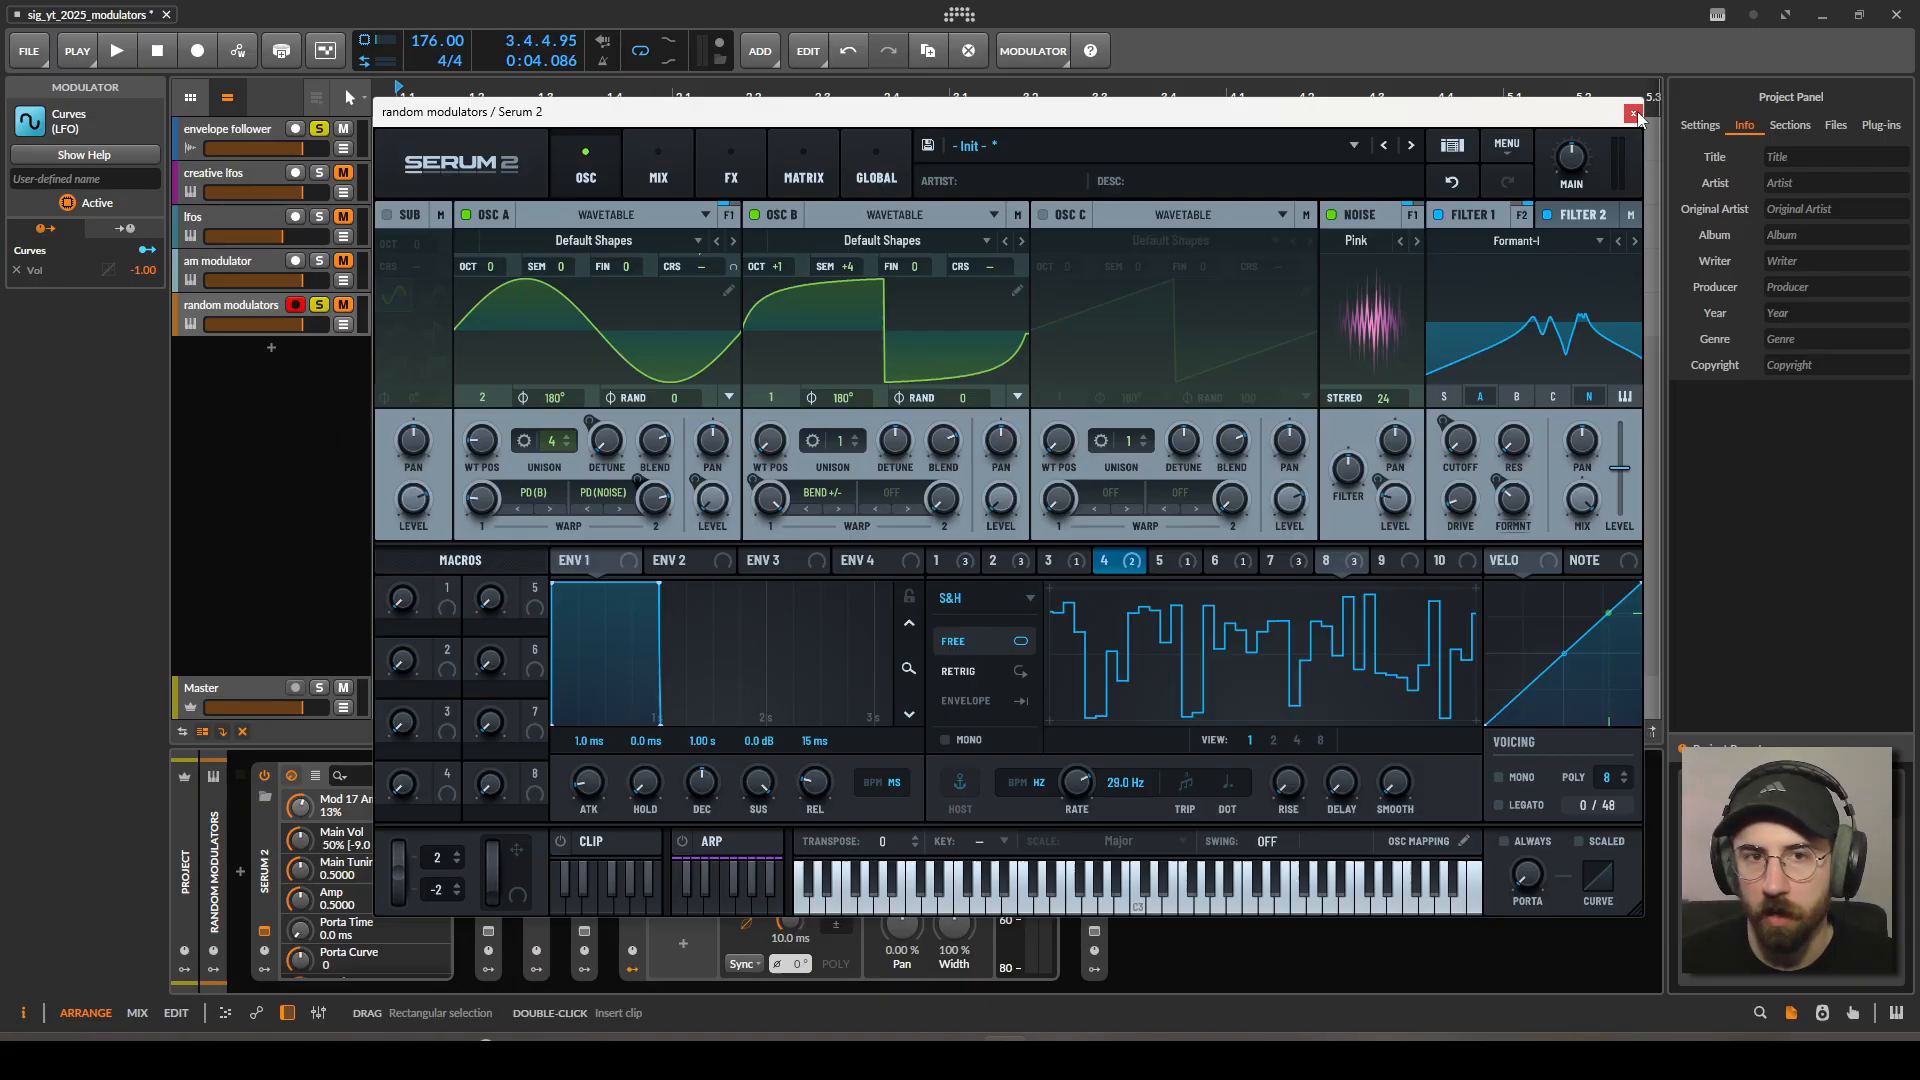
{"action": "left_click", "coordinate": [1633, 113]}
{"action": "left_click", "coordinate": [319, 130]}
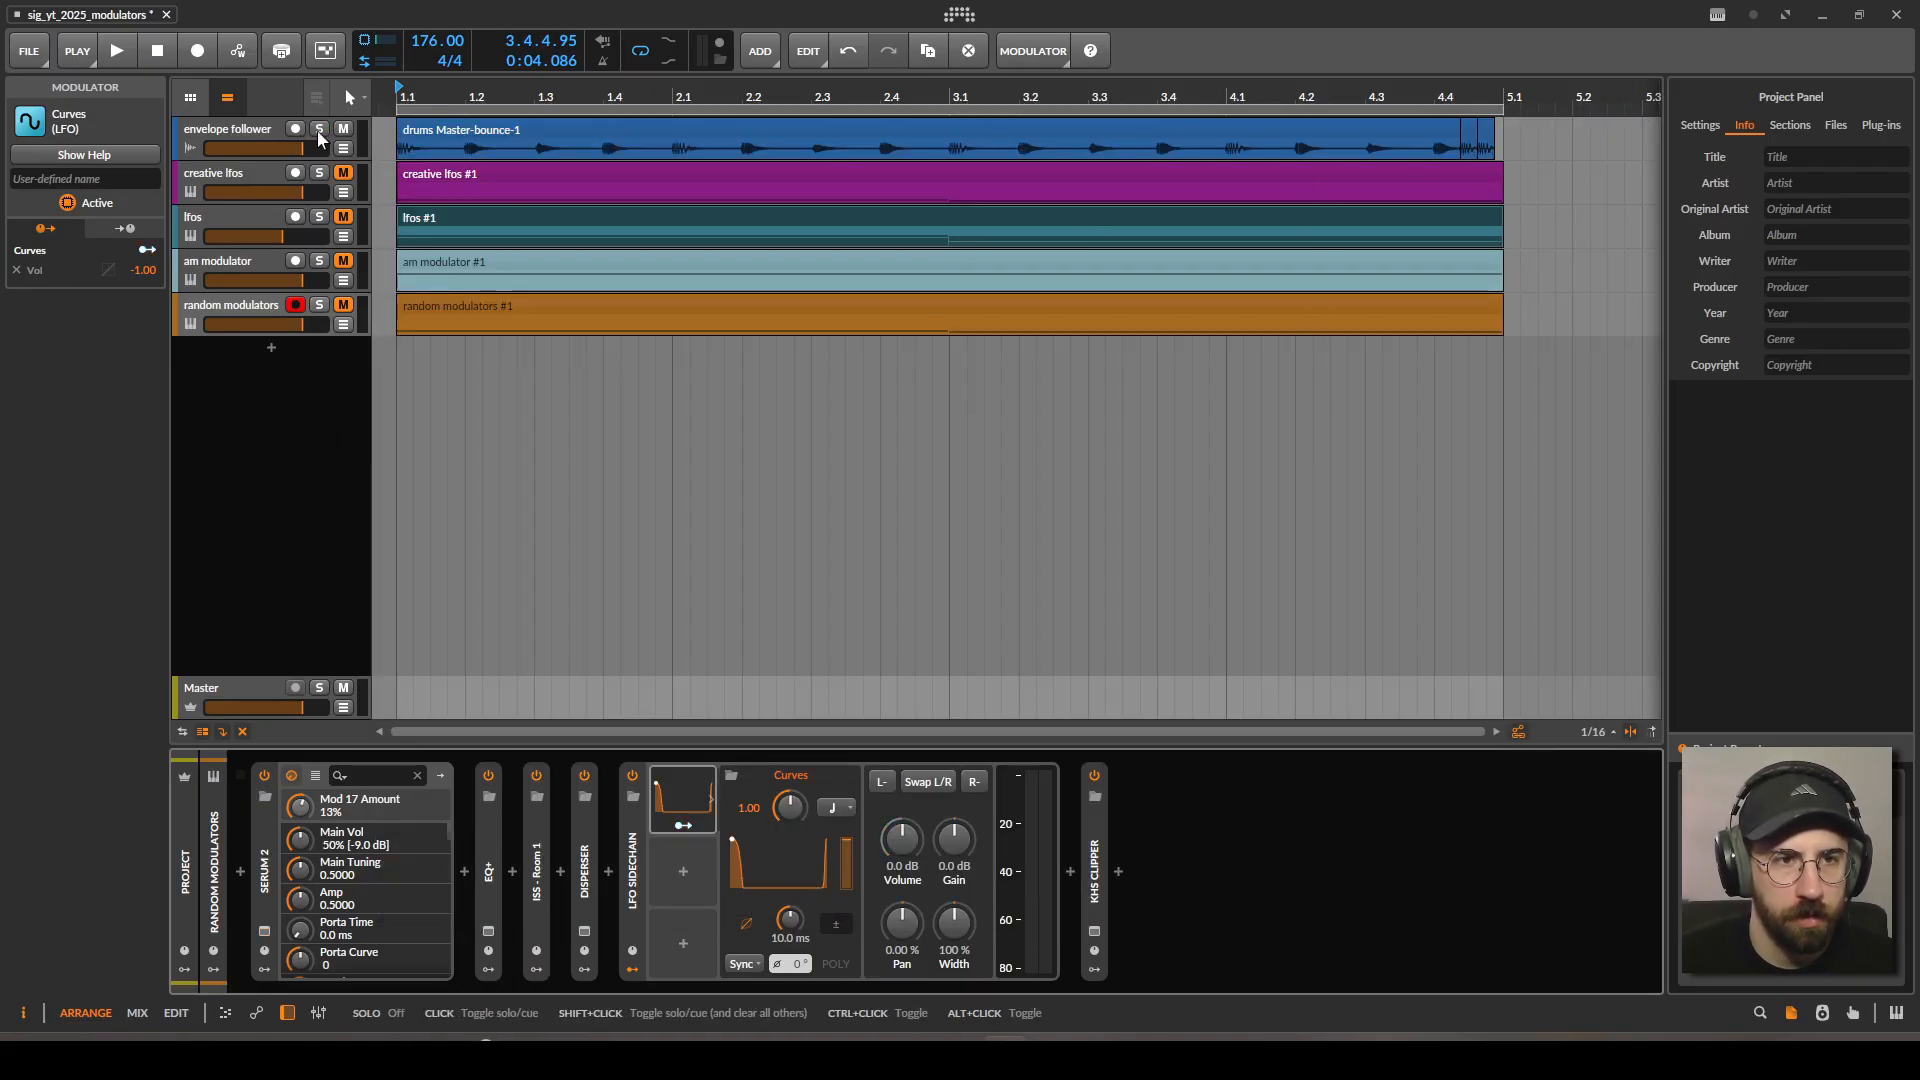
{"action": "left_click", "coordinate": [343, 173]}
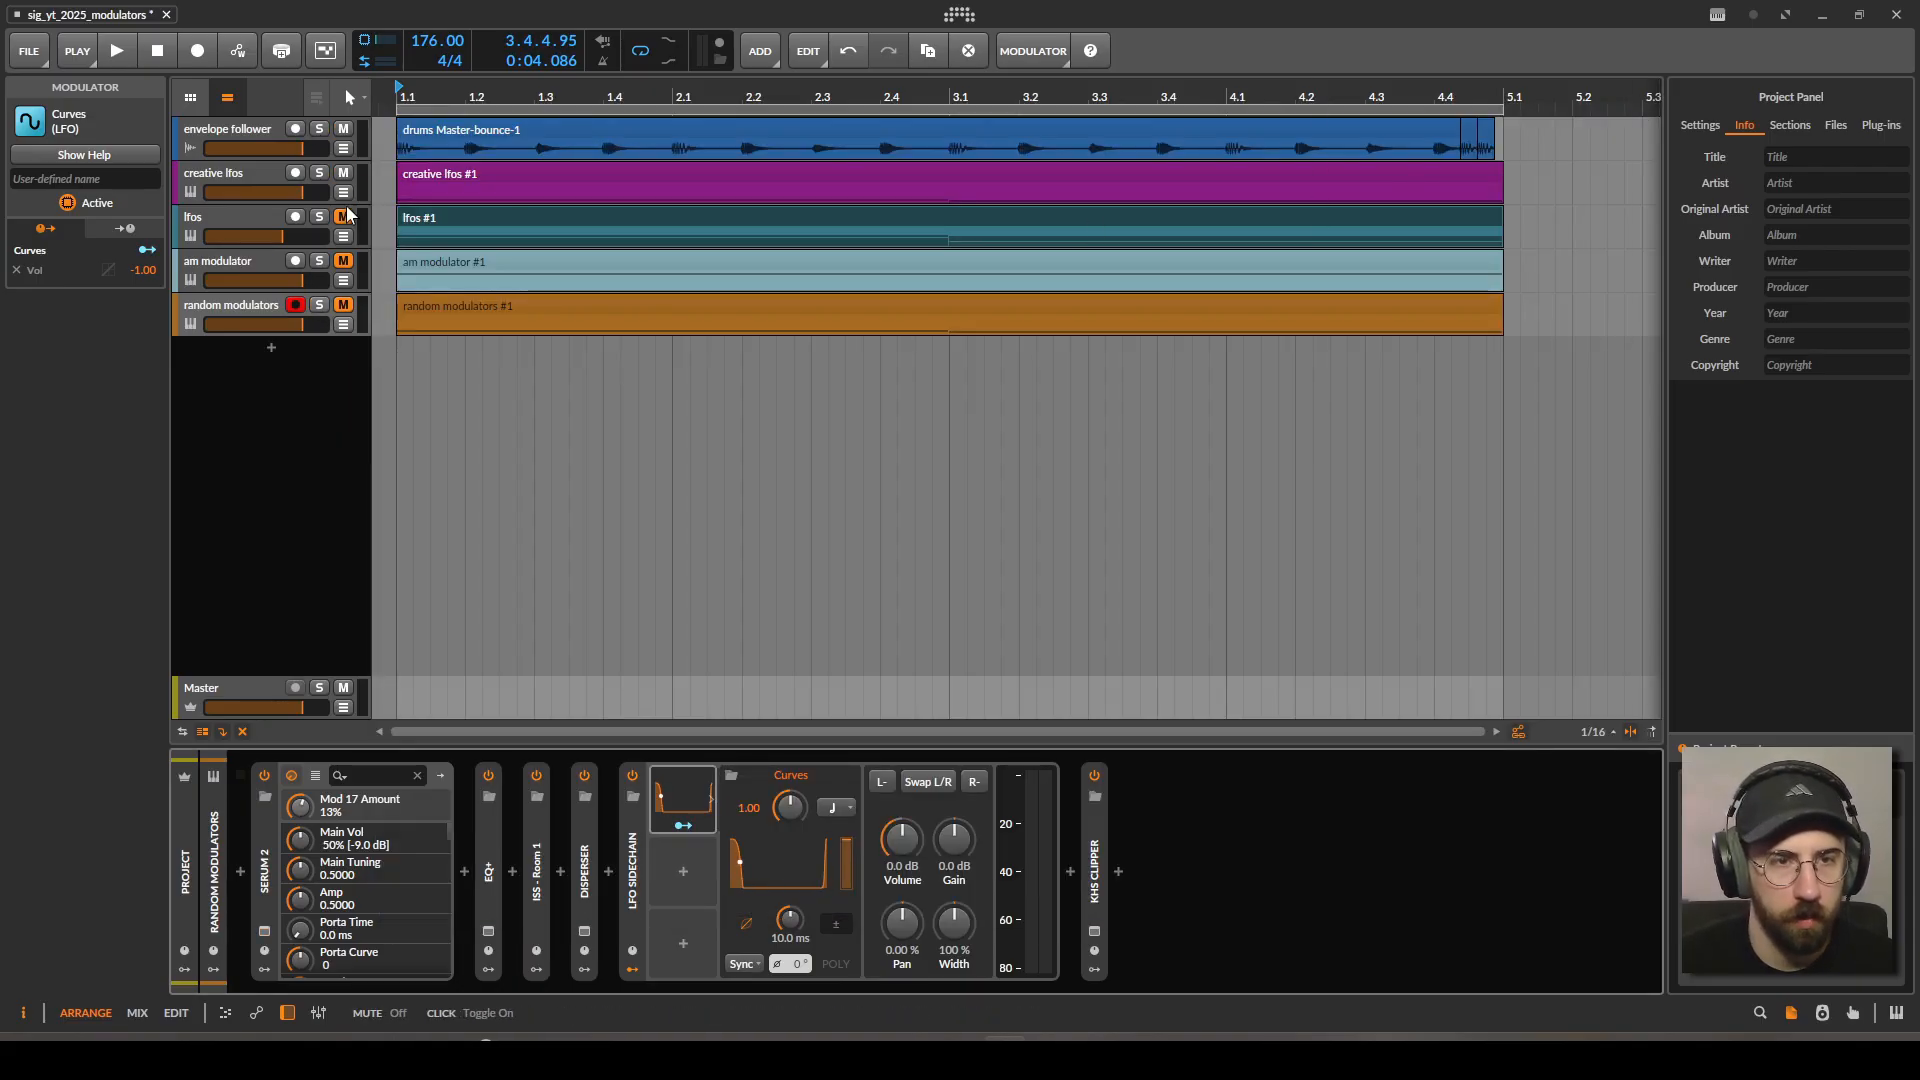
{"action": "left_click", "coordinate": [343, 217]}
{"action": "left_click", "coordinate": [343, 305]}
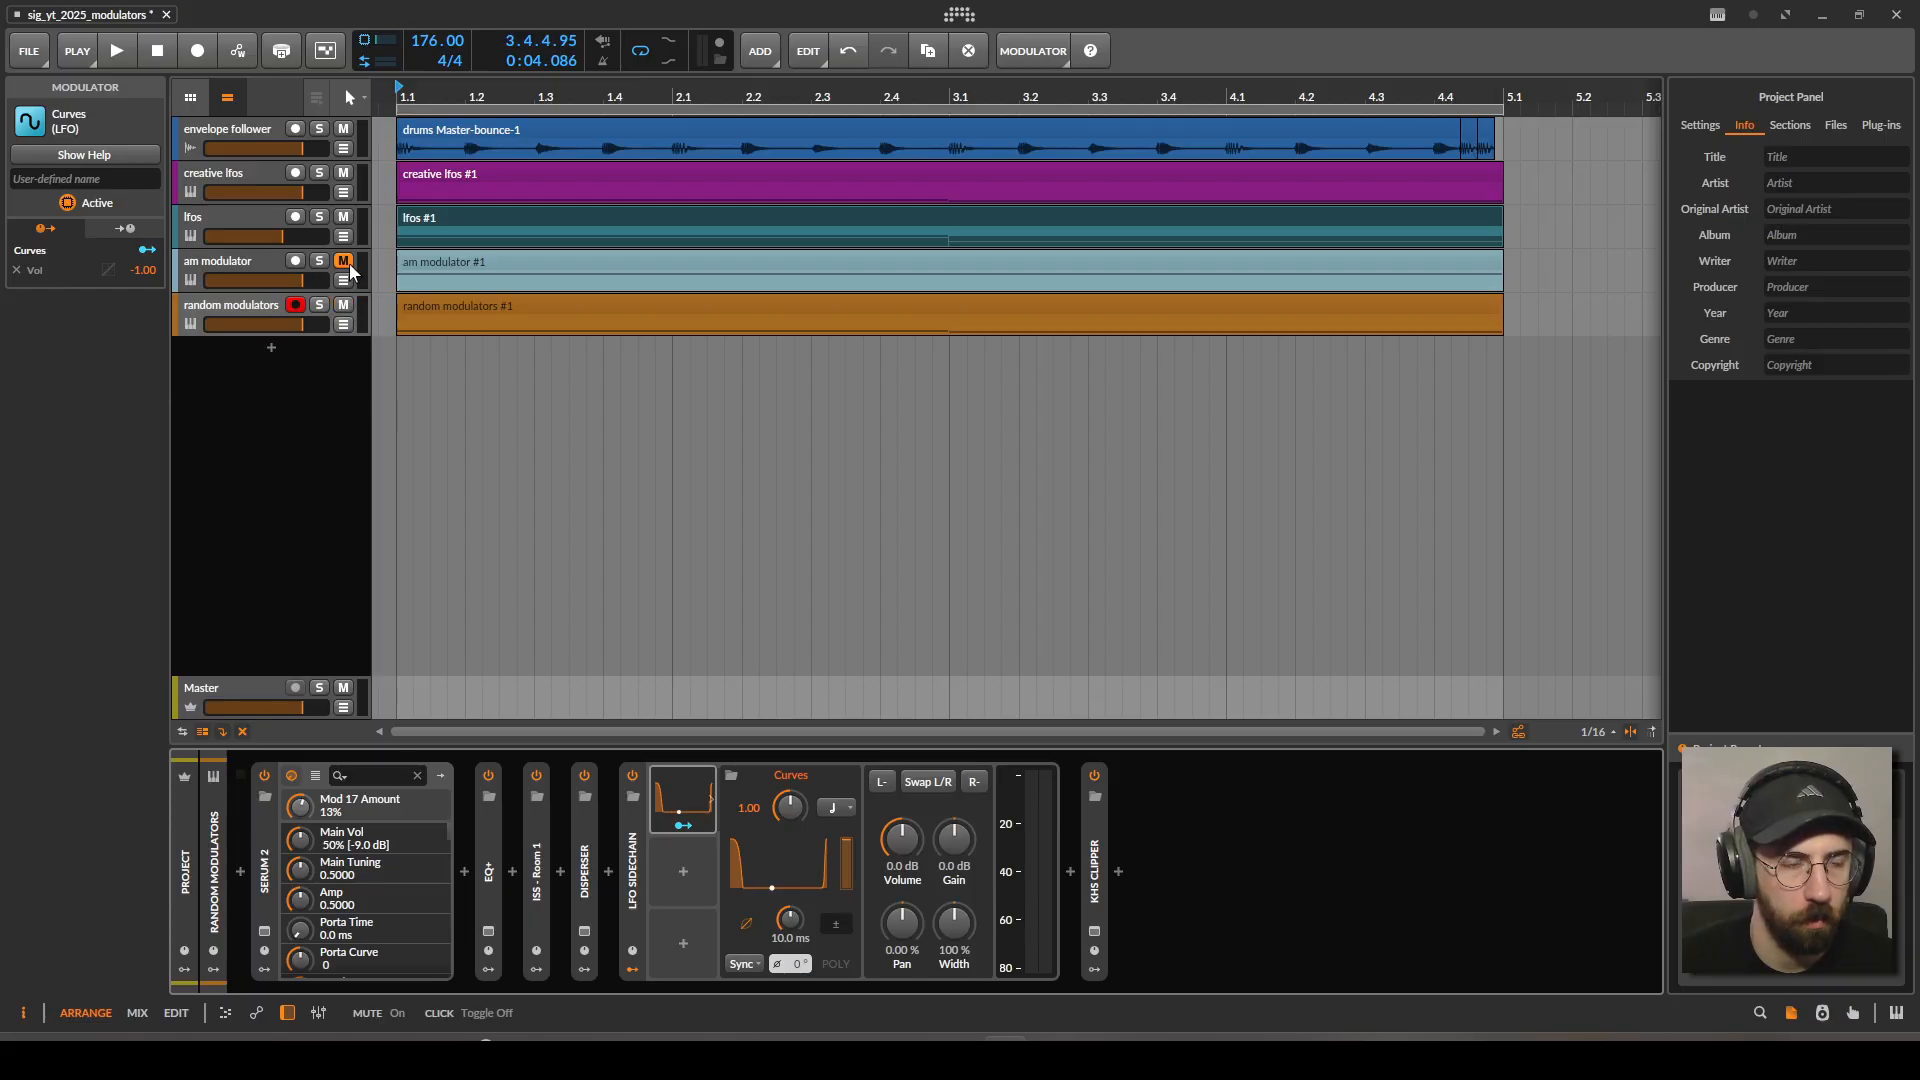
{"action": "left_click", "coordinate": [343, 261]}
{"action": "key", "text": "space"}
{"action": "key", "text": "space"}
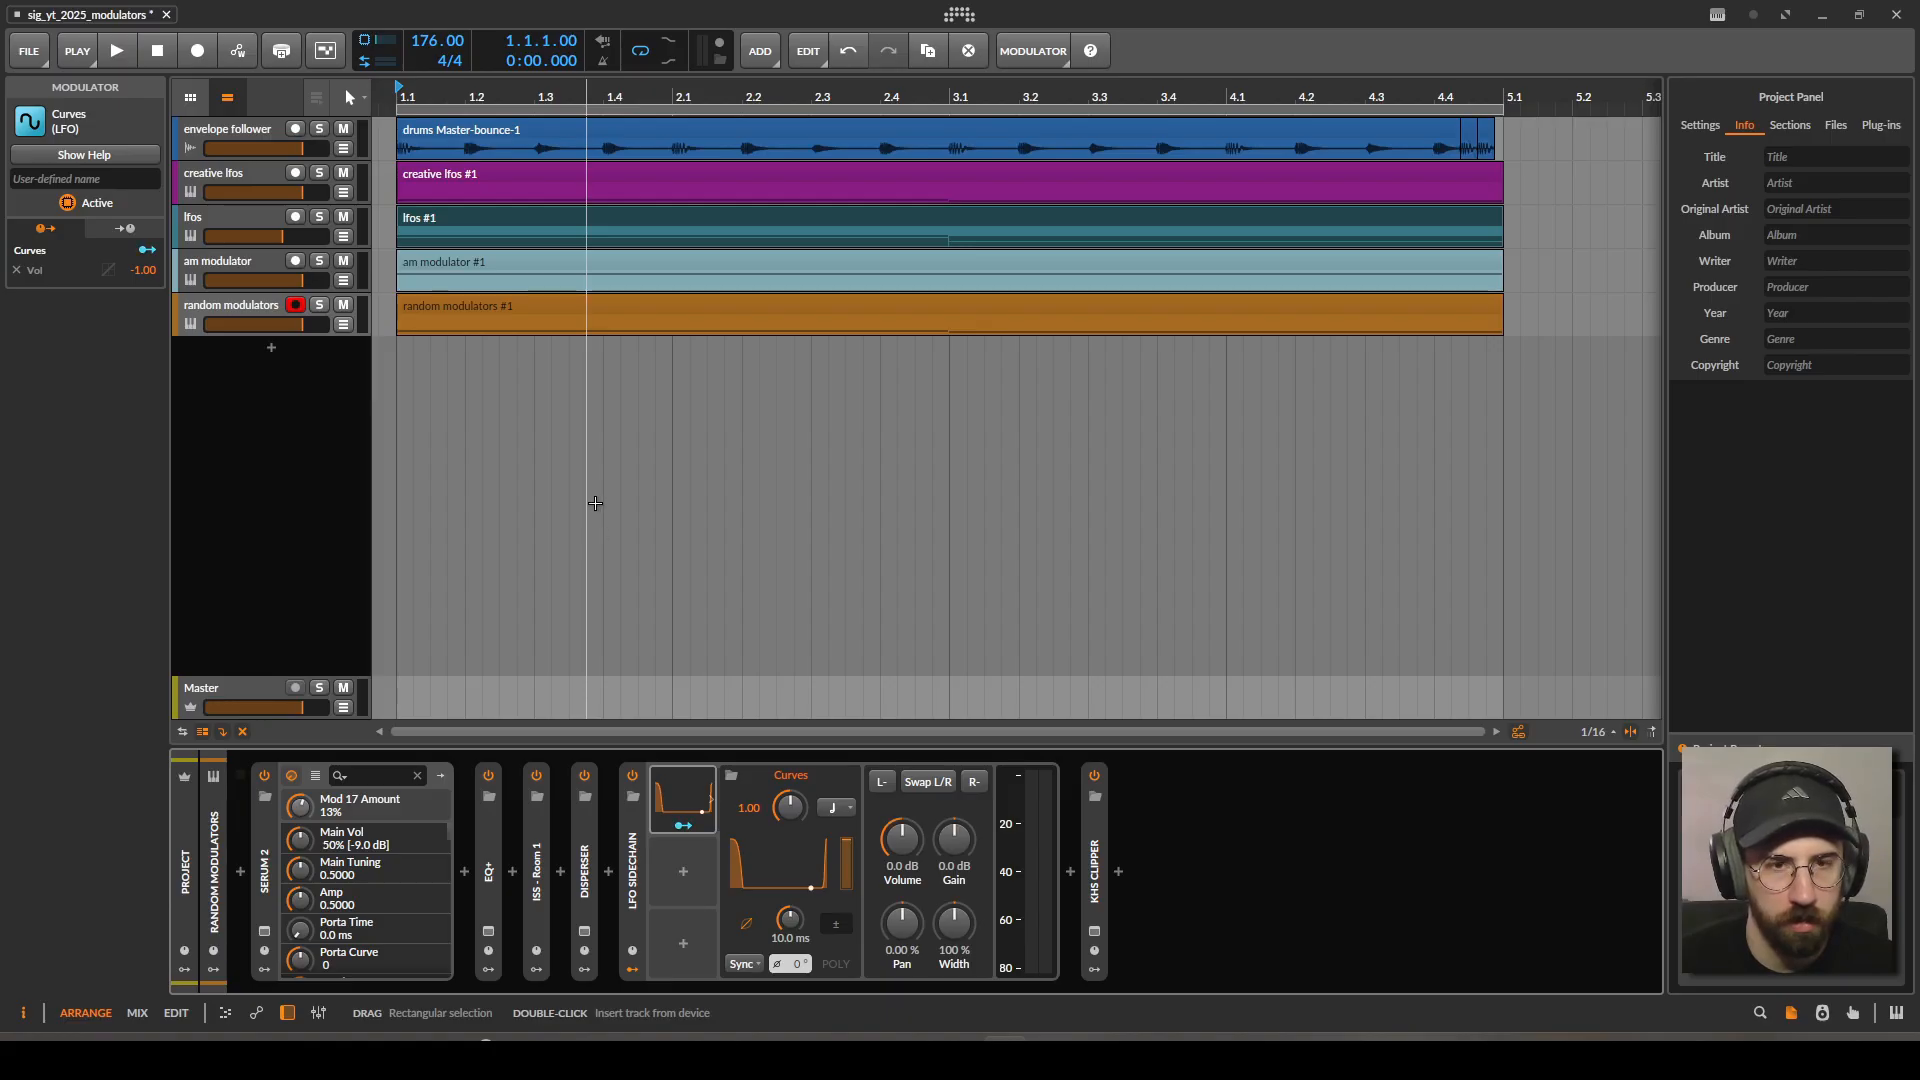
Open ShaperBox 3 on the creative lfos track and review the volume curves of its Mid and High bands.
{"action": "left_click", "coordinate": [254, 172]}
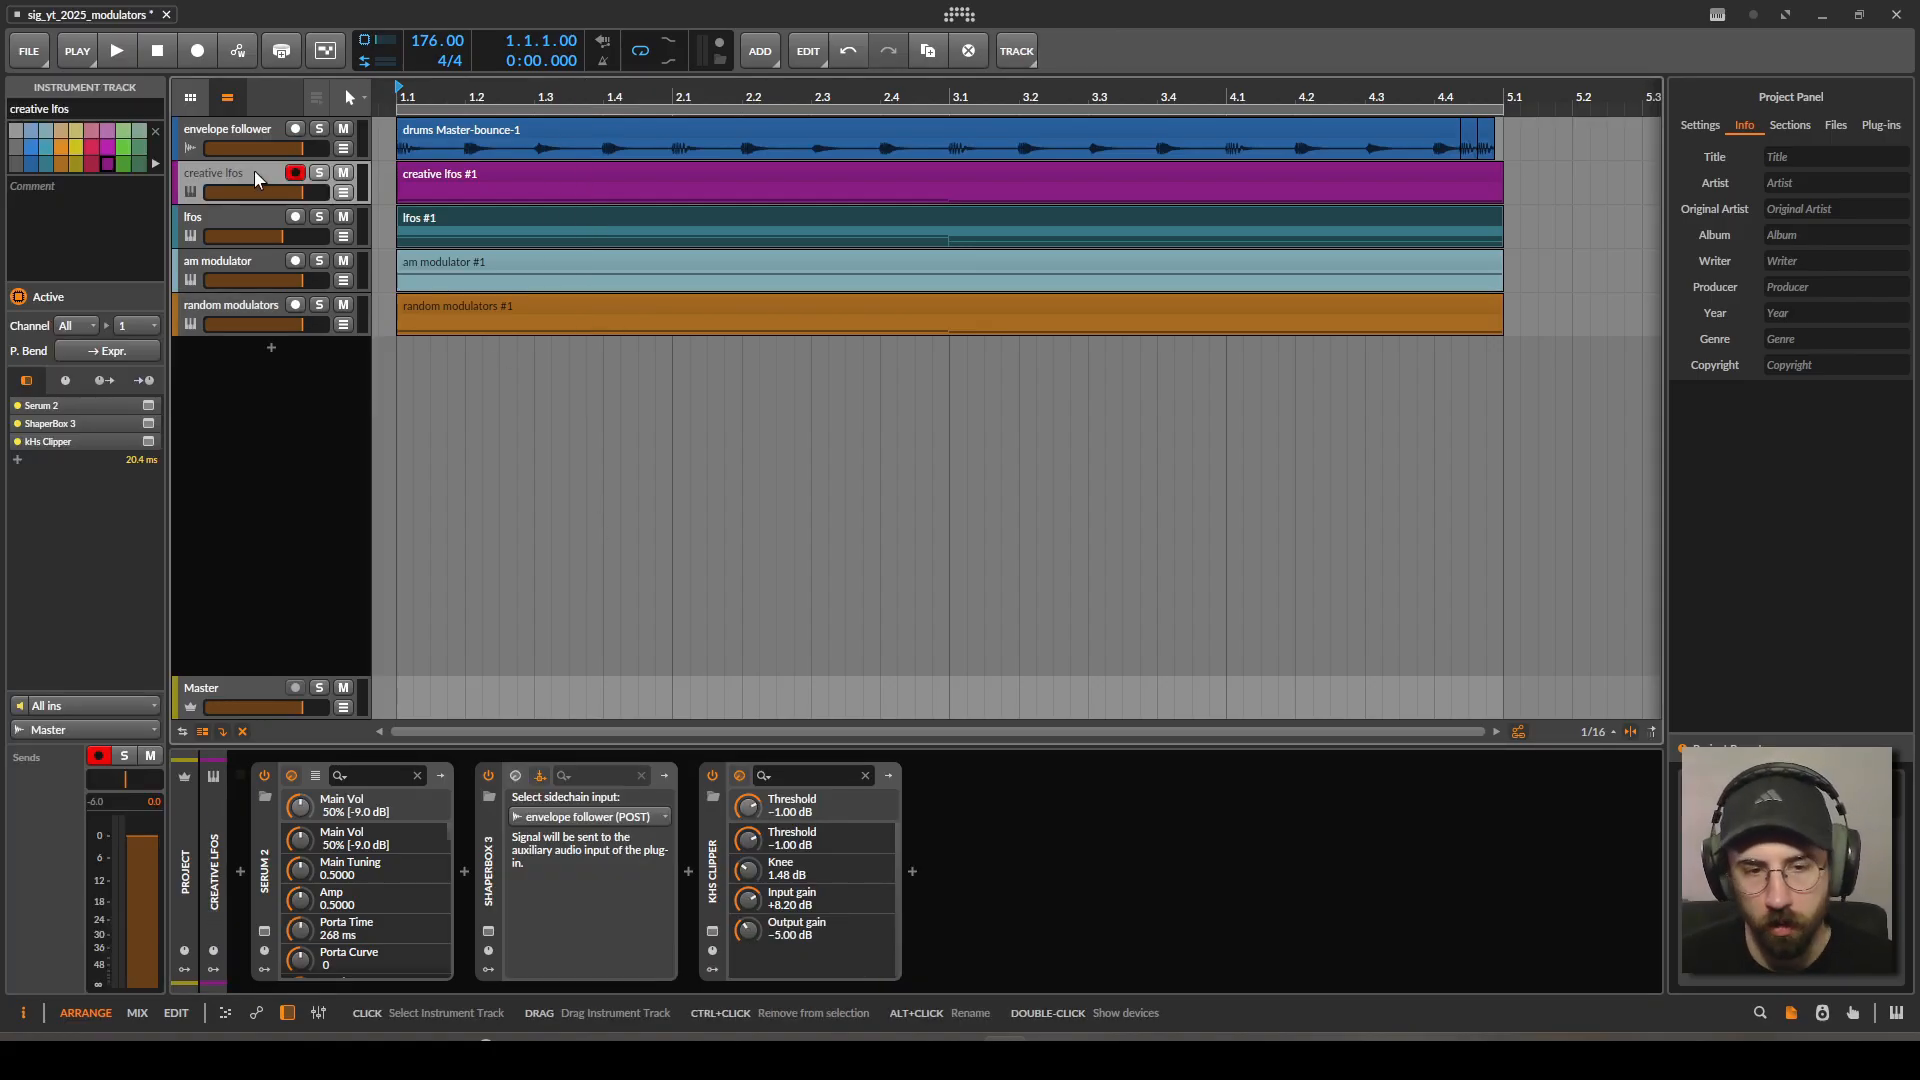
{"action": "left_click", "coordinate": [488, 932]}
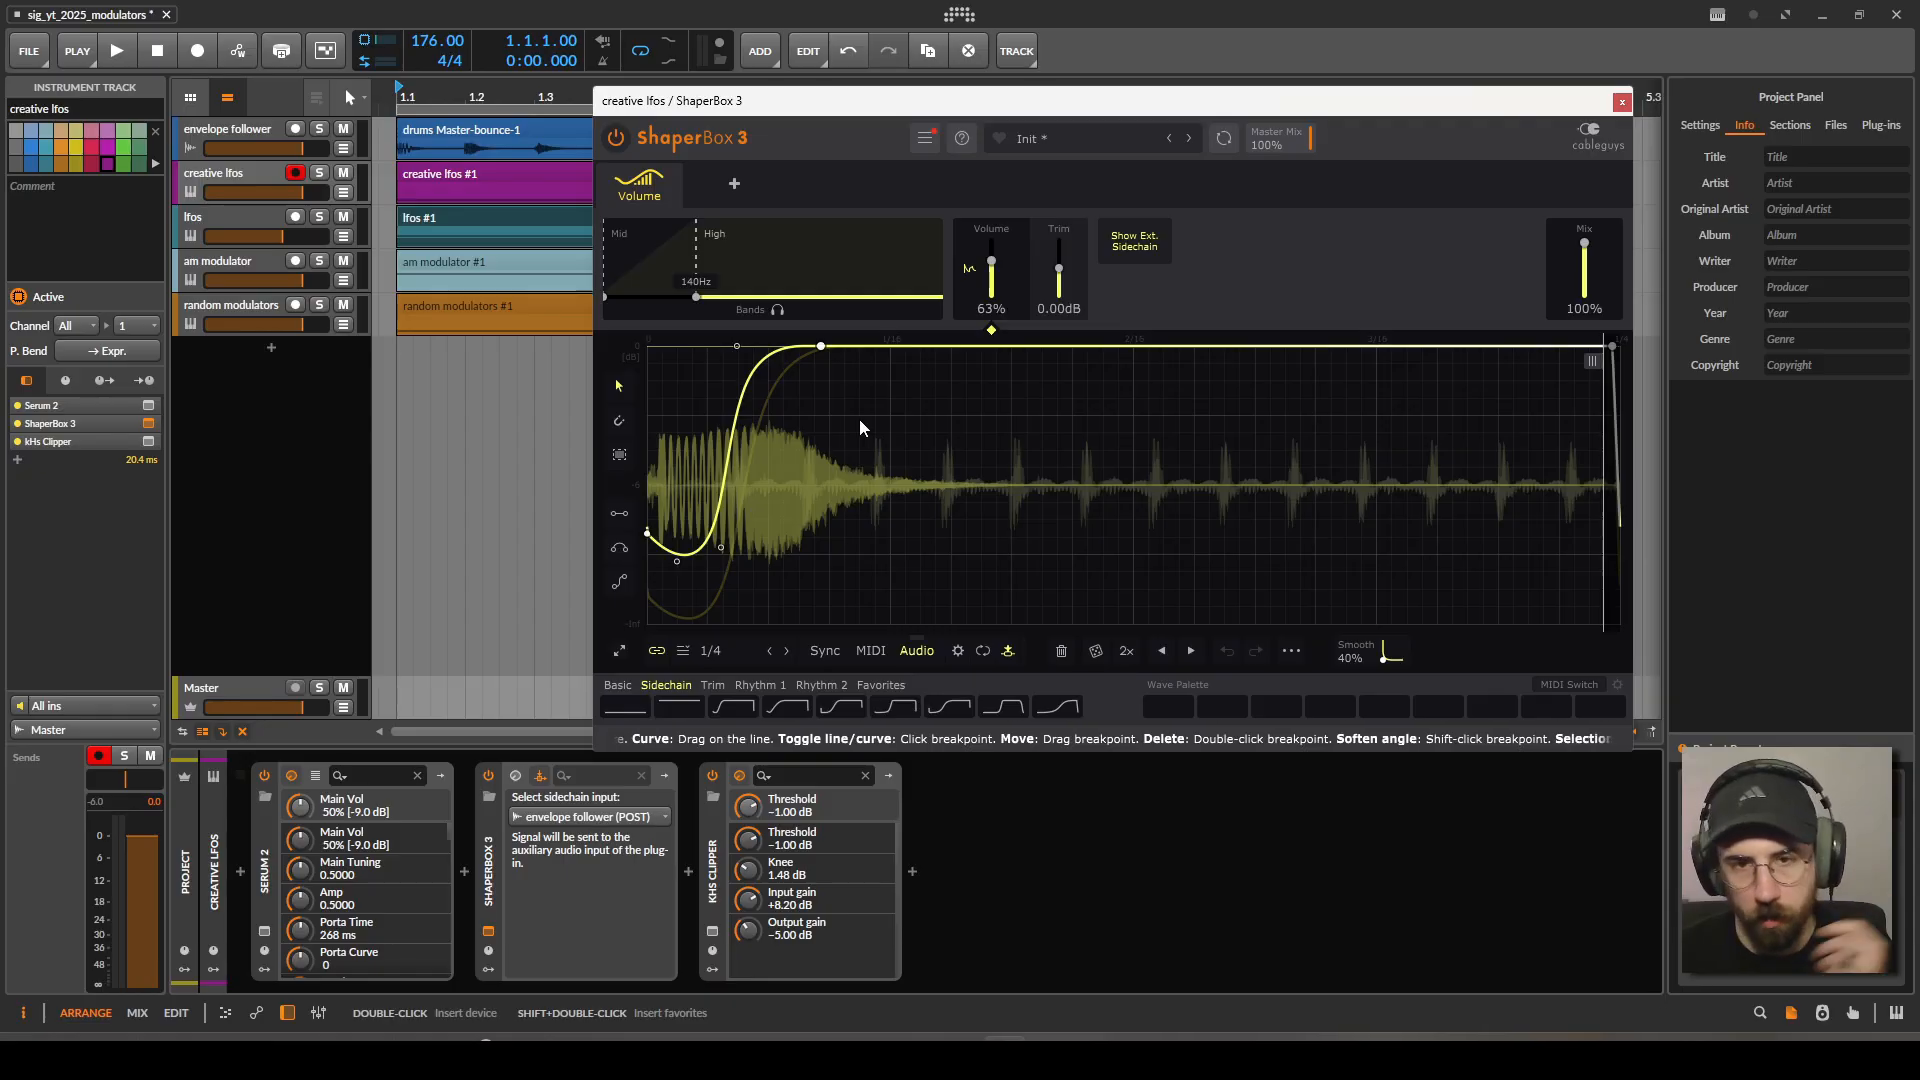
{"action": "left_click_drag", "start_coordinate": [1108, 101], "coordinate": [1084, 133]}
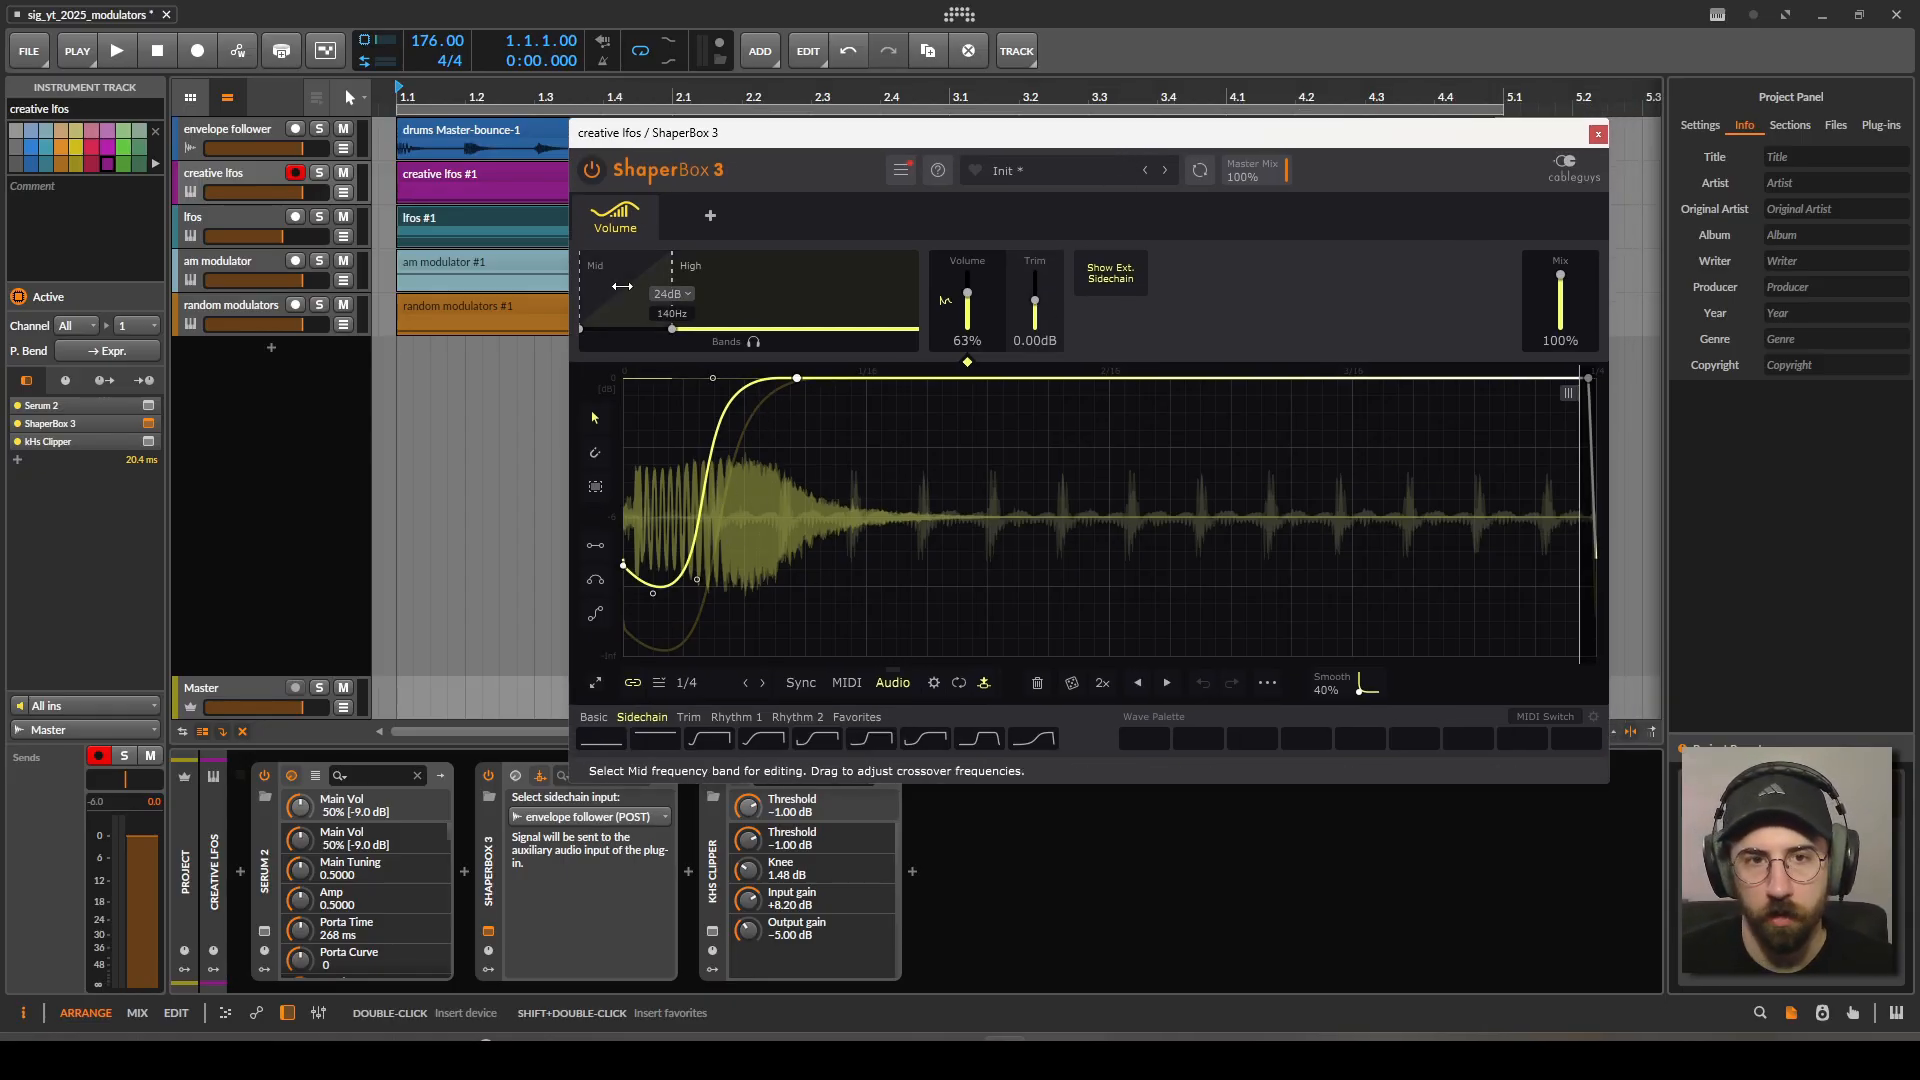
{"action": "left_click", "coordinate": [629, 291]}
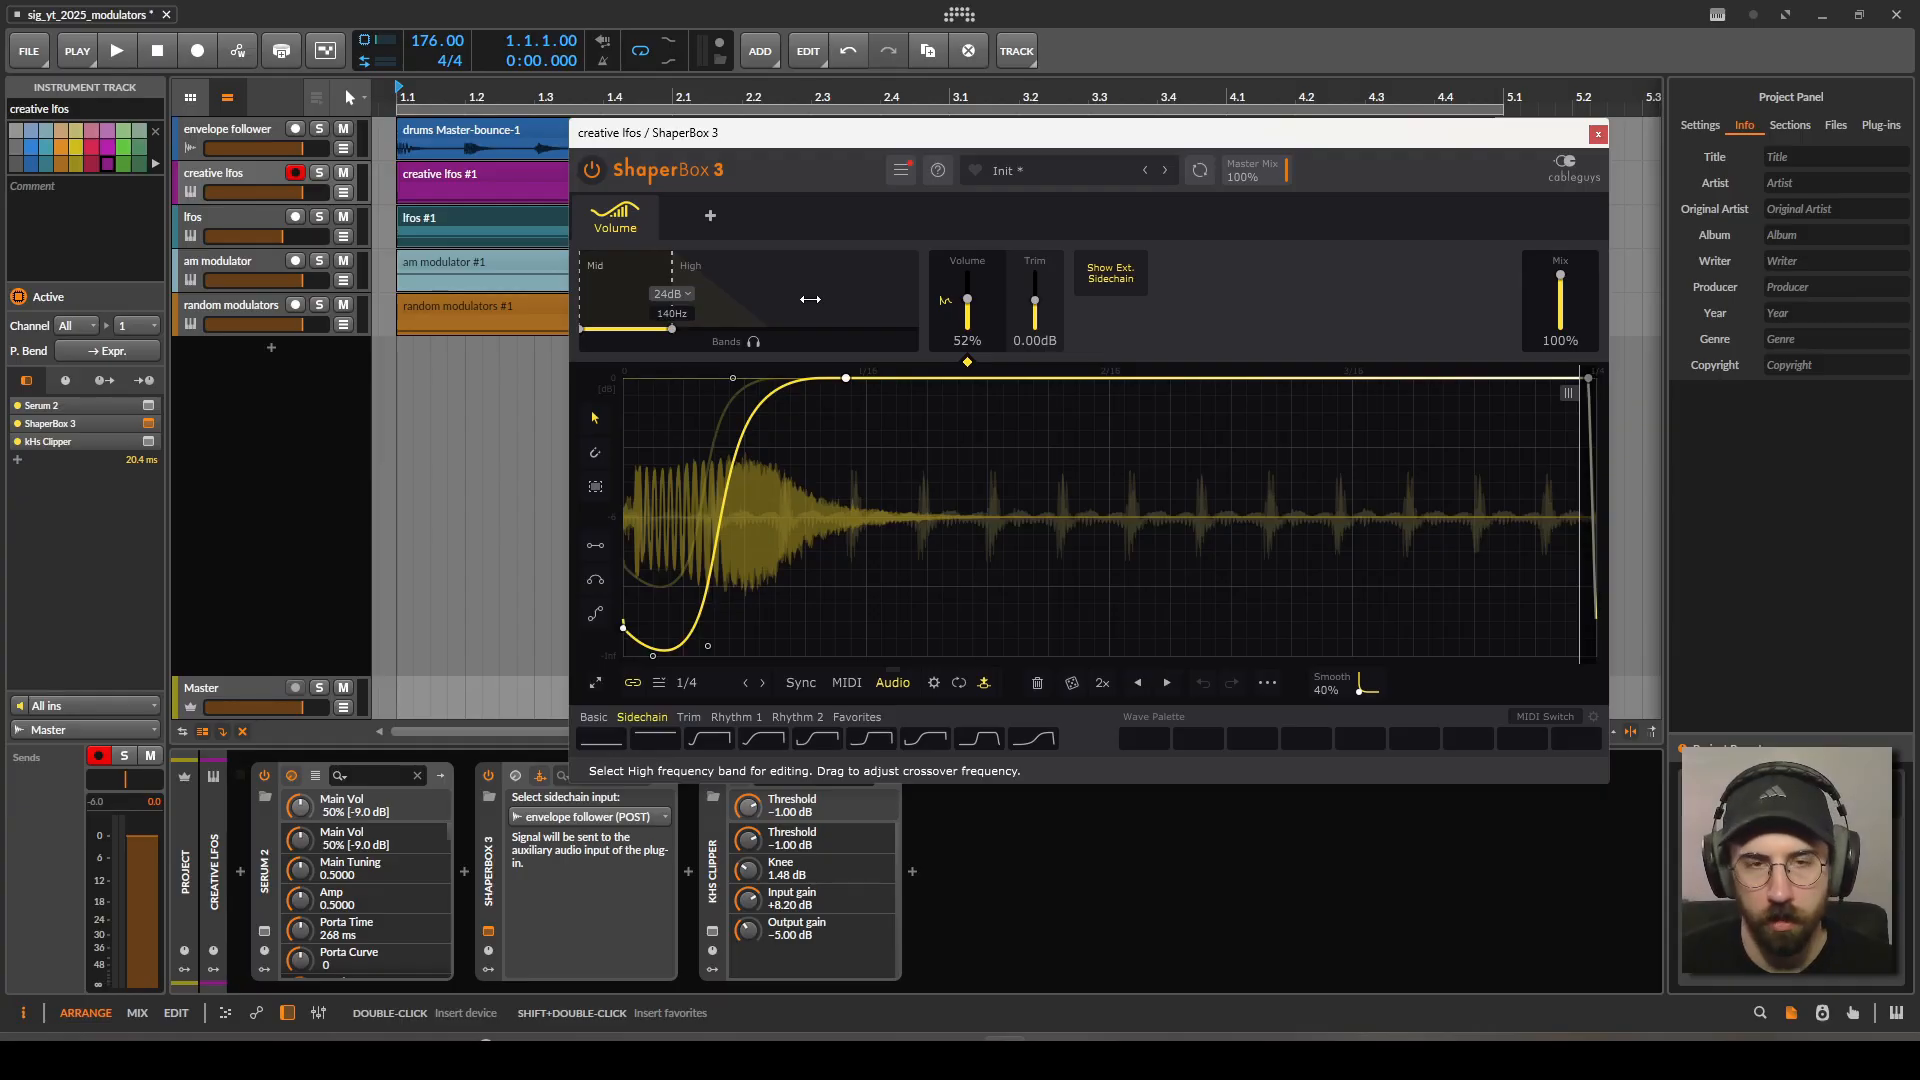
{"action": "left_click", "coordinate": [810, 298]}
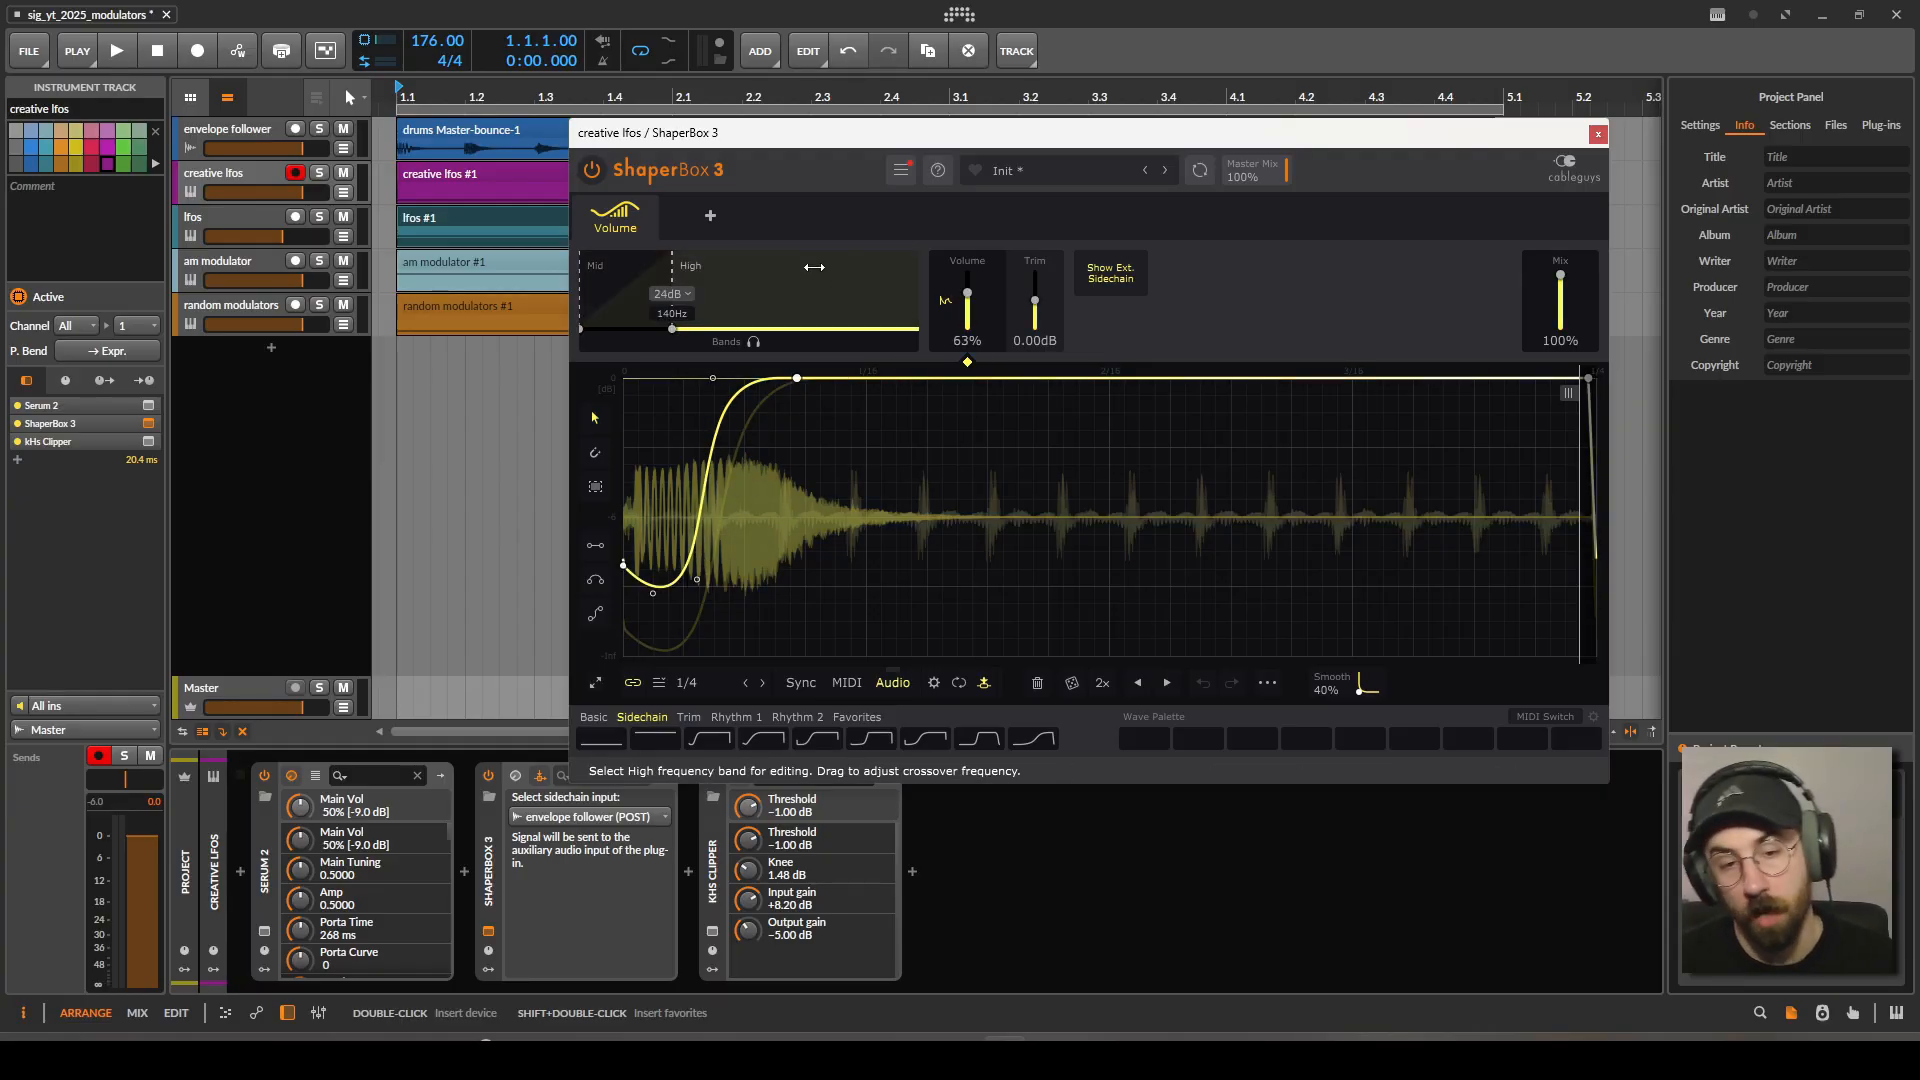
{"action": "left_click", "coordinate": [1598, 133]}
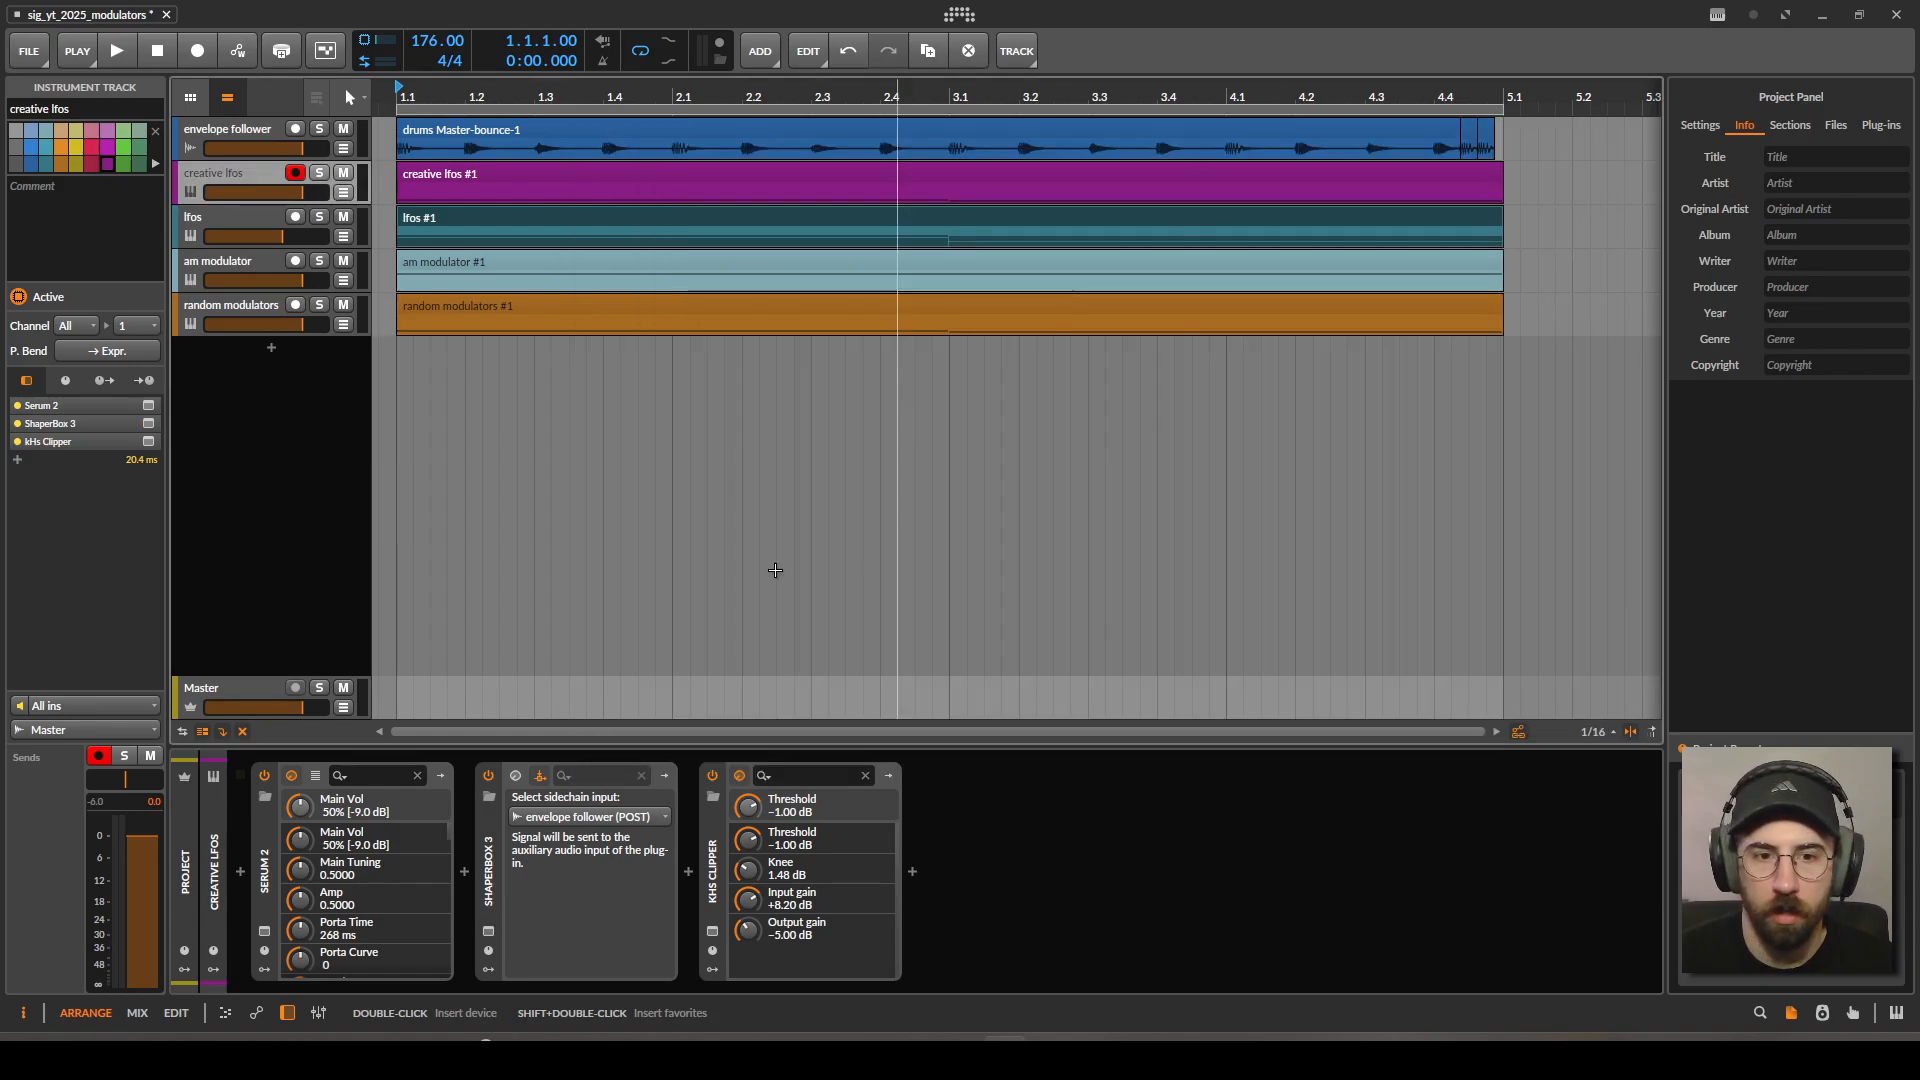
Inspect the lfos track's device chain and the random modulators track's Convolution and Disperser devices.
{"action": "left_click", "coordinate": [253, 228]}
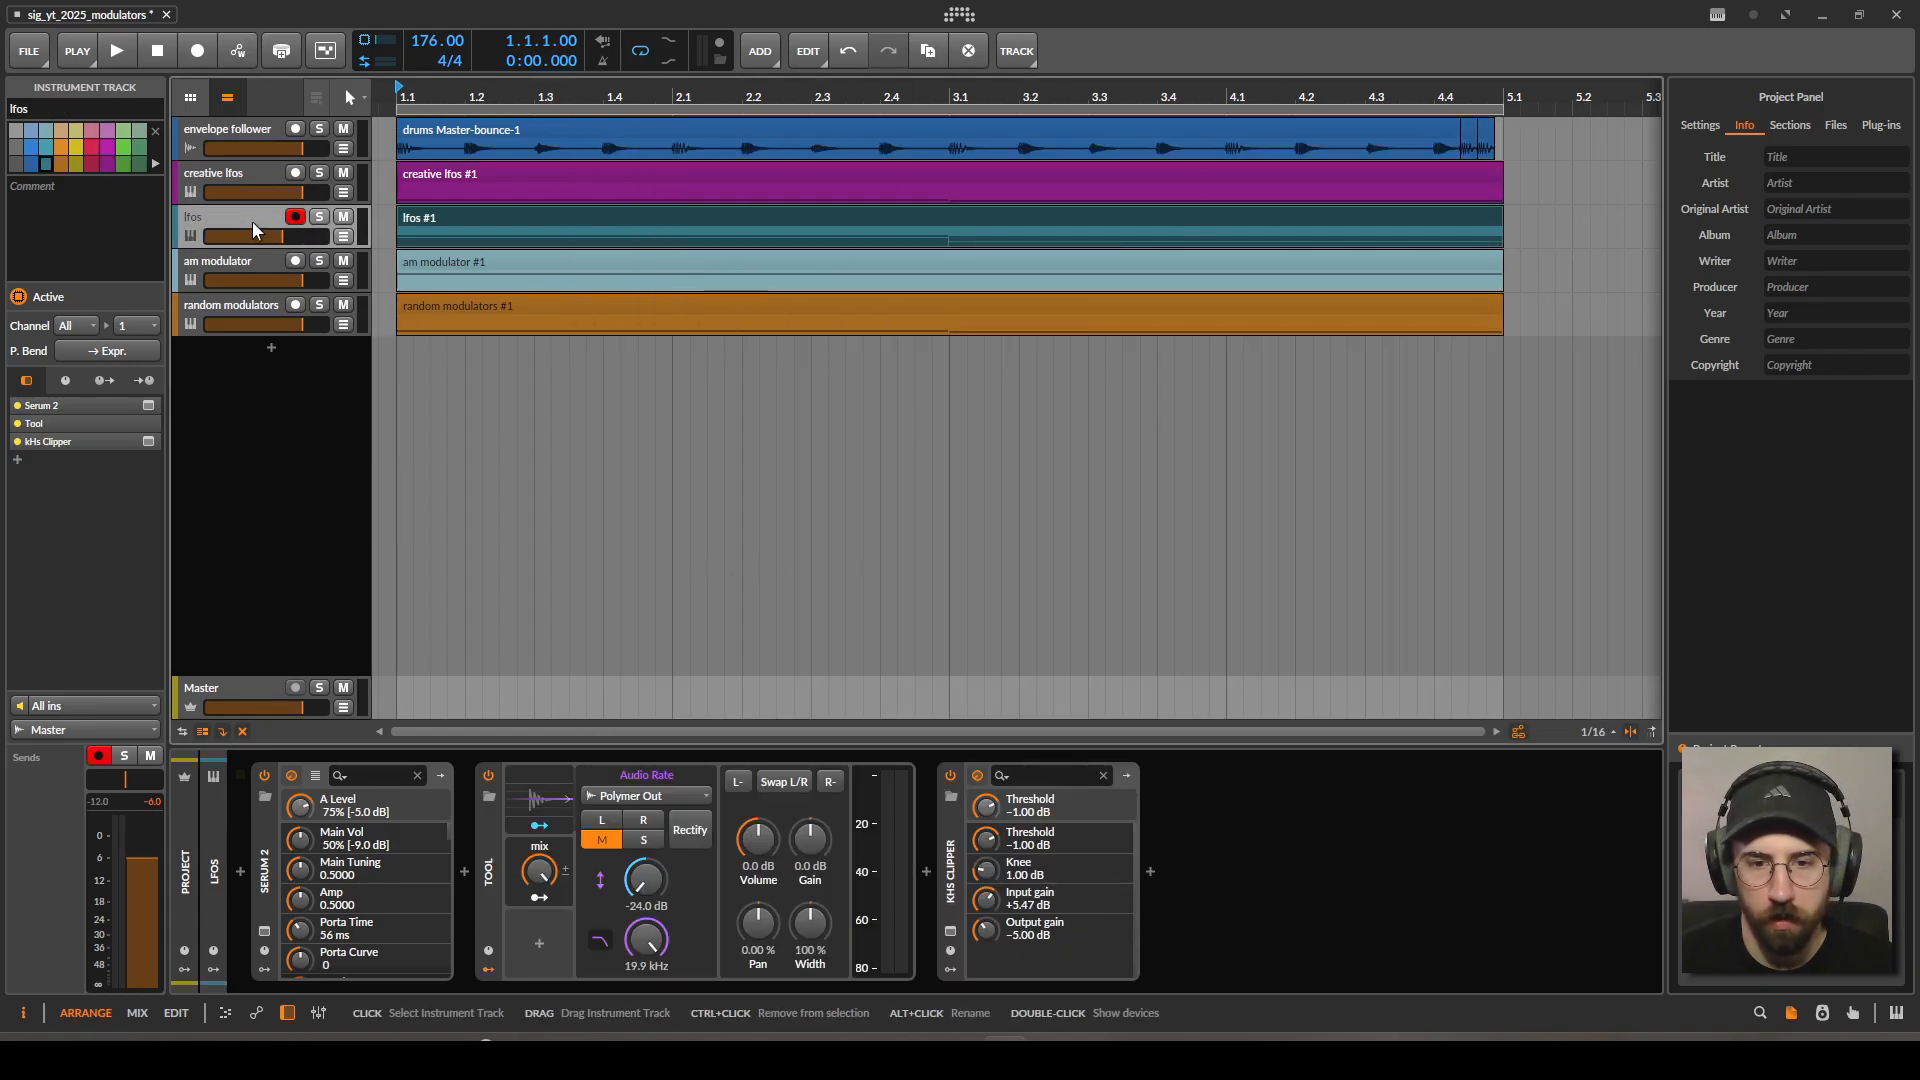
{"action": "left_click", "coordinate": [244, 308]}
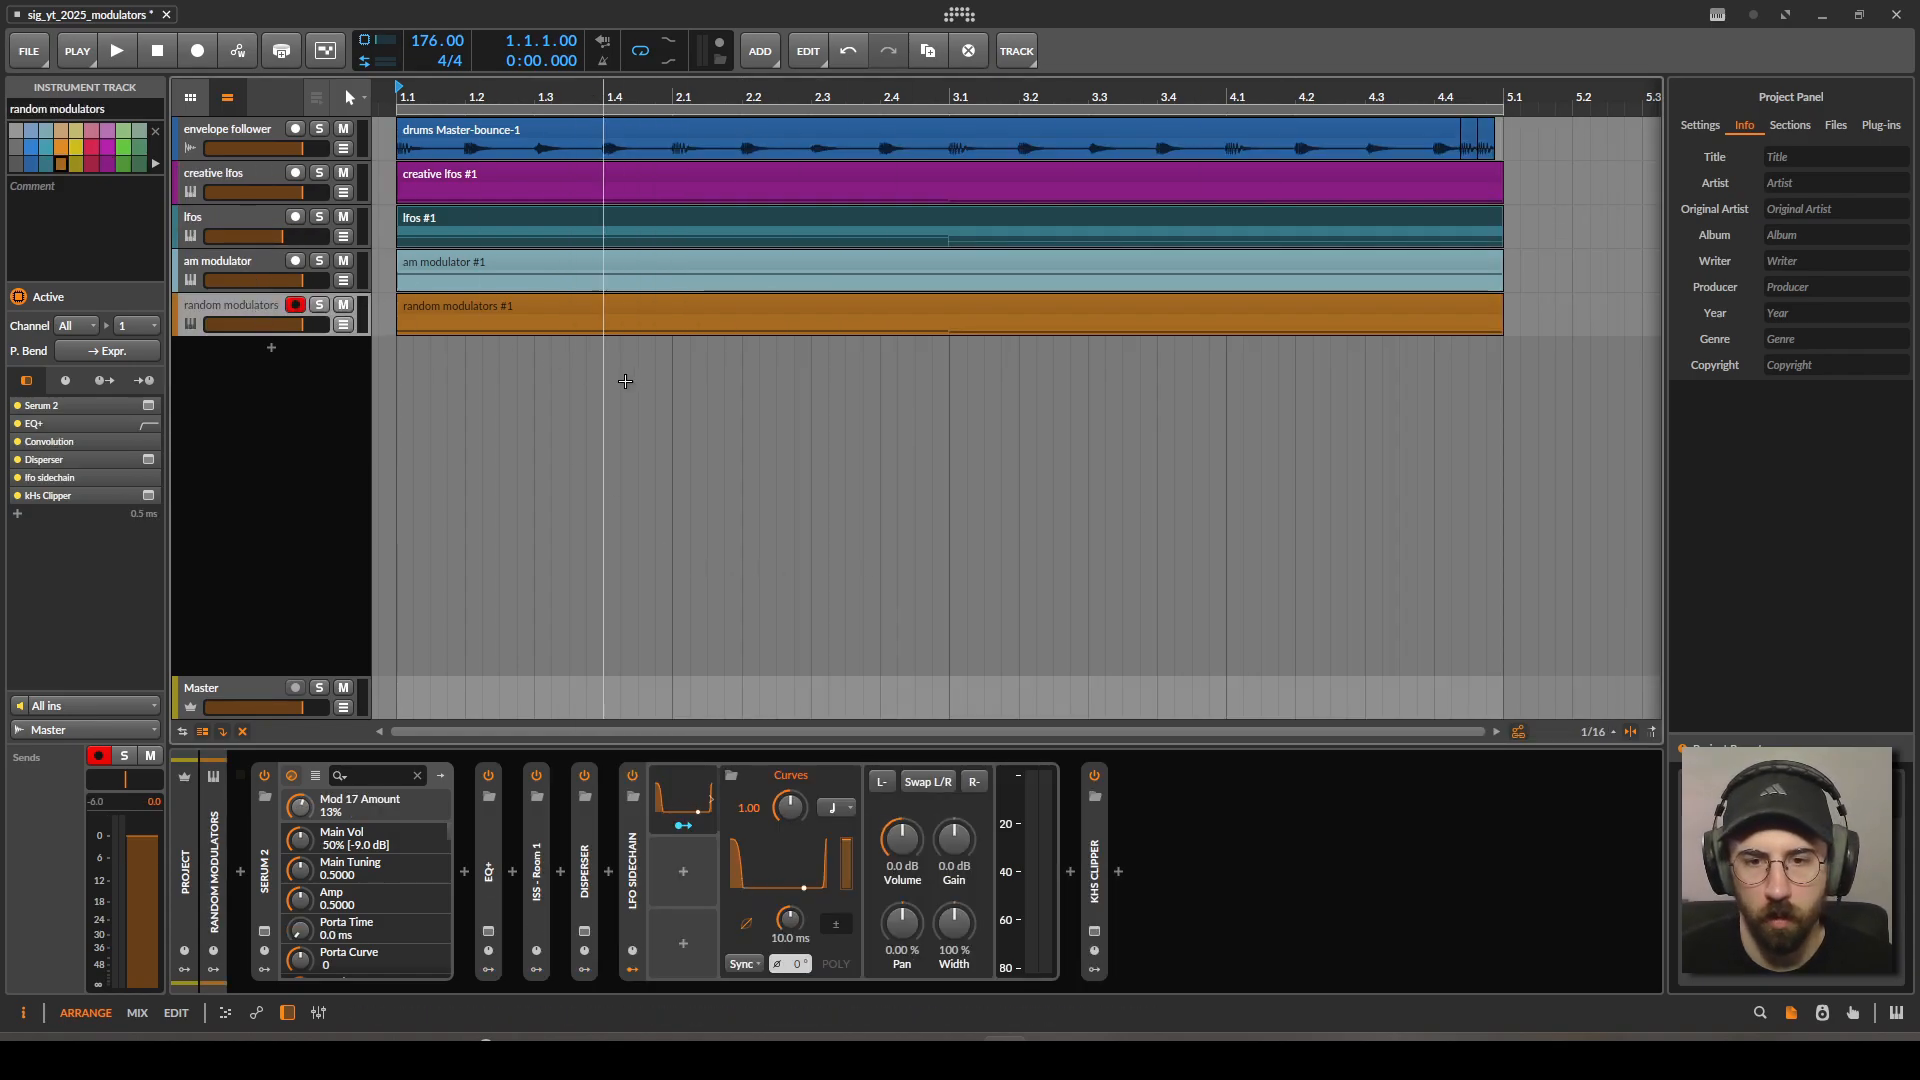
{"action": "double_click", "coordinate": [545, 897]}
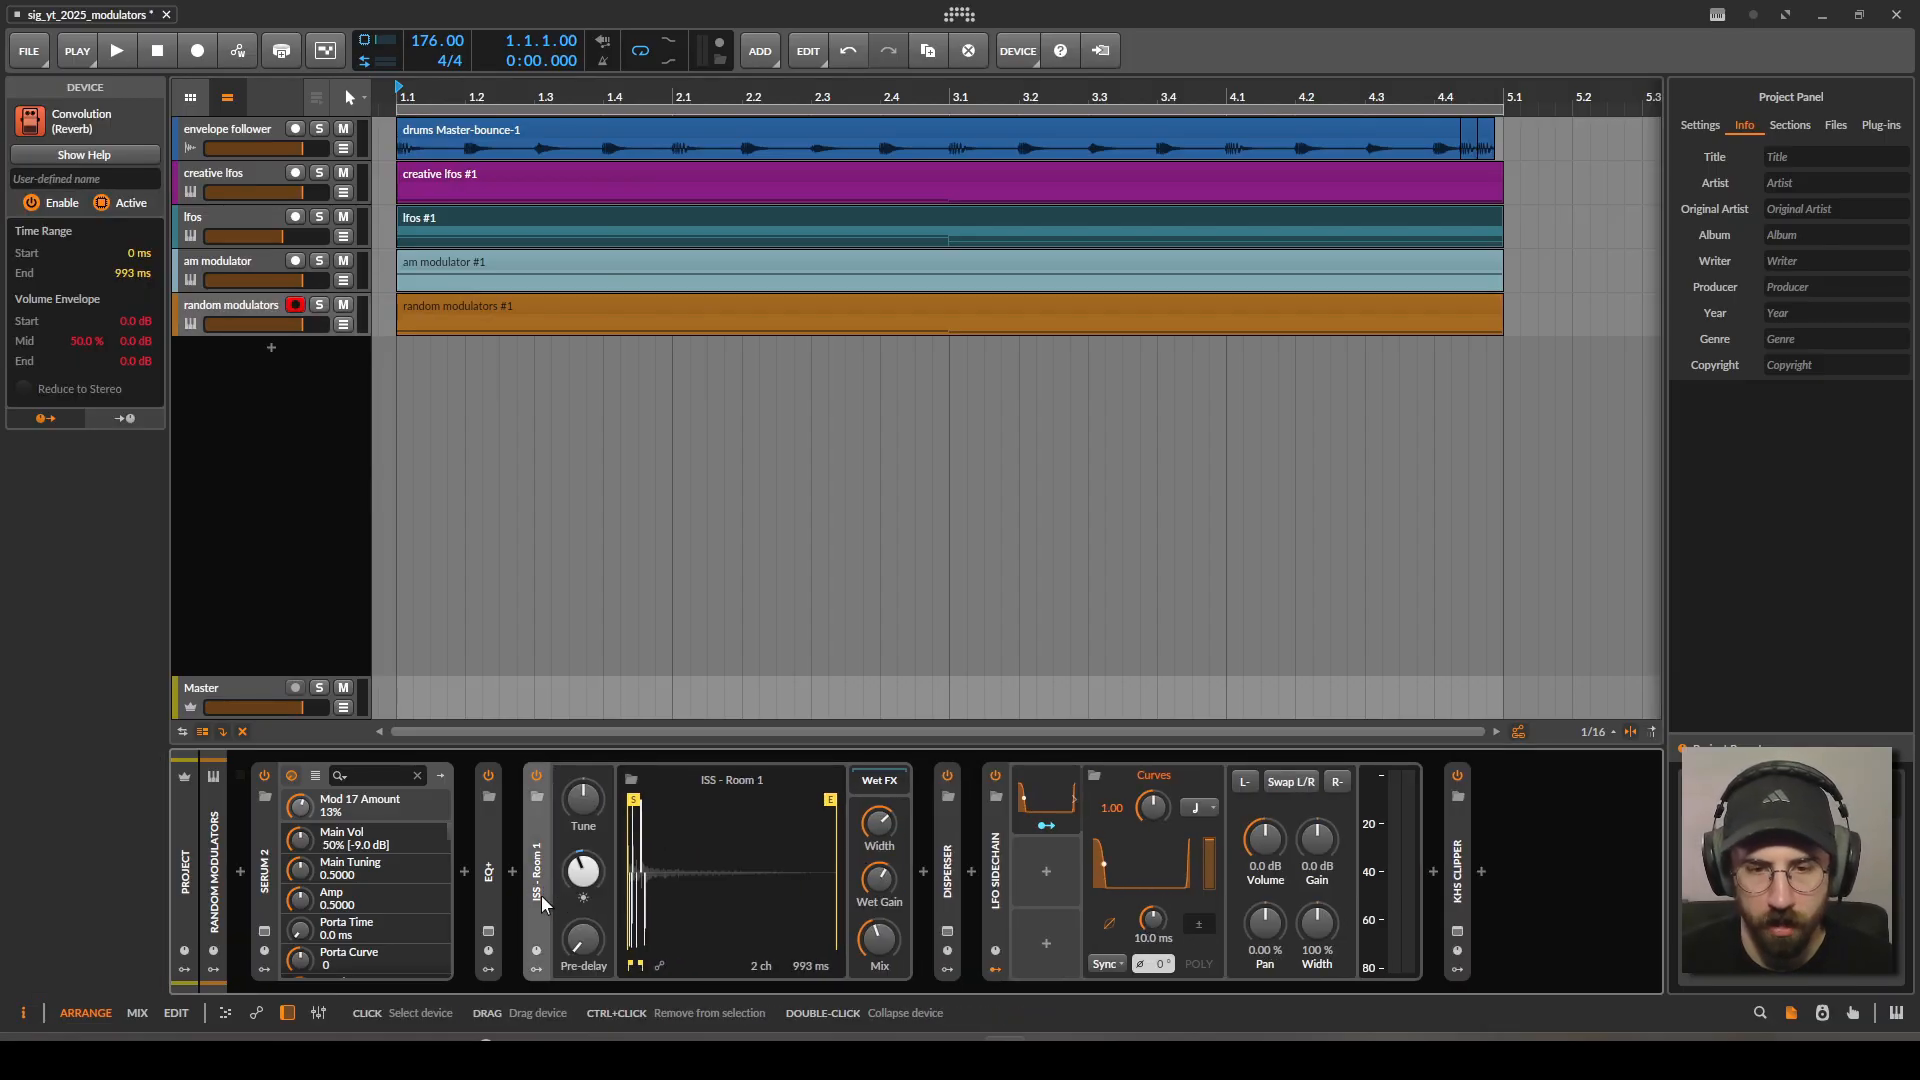
{"action": "double_click", "coordinate": [546, 903]}
{"action": "double_click", "coordinate": [588, 876]}
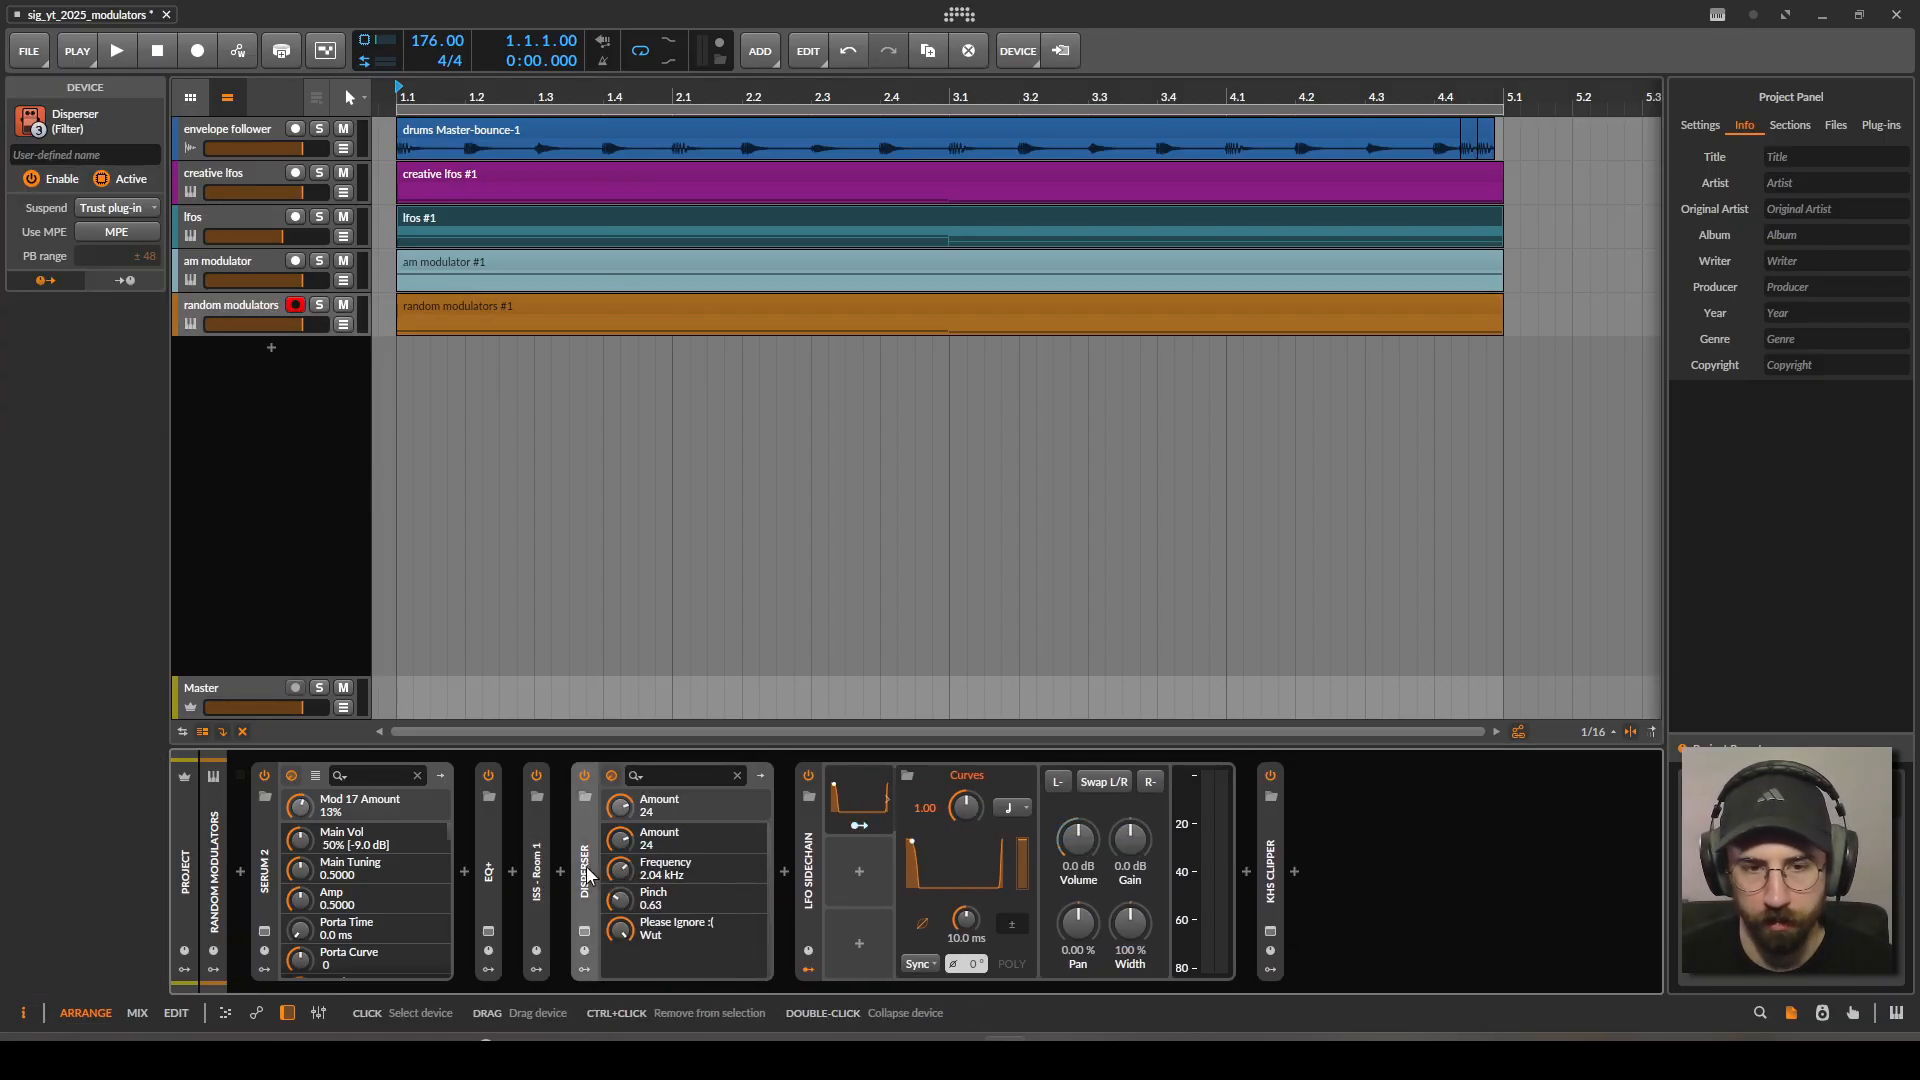
{"action": "double_click", "coordinate": [588, 876]}
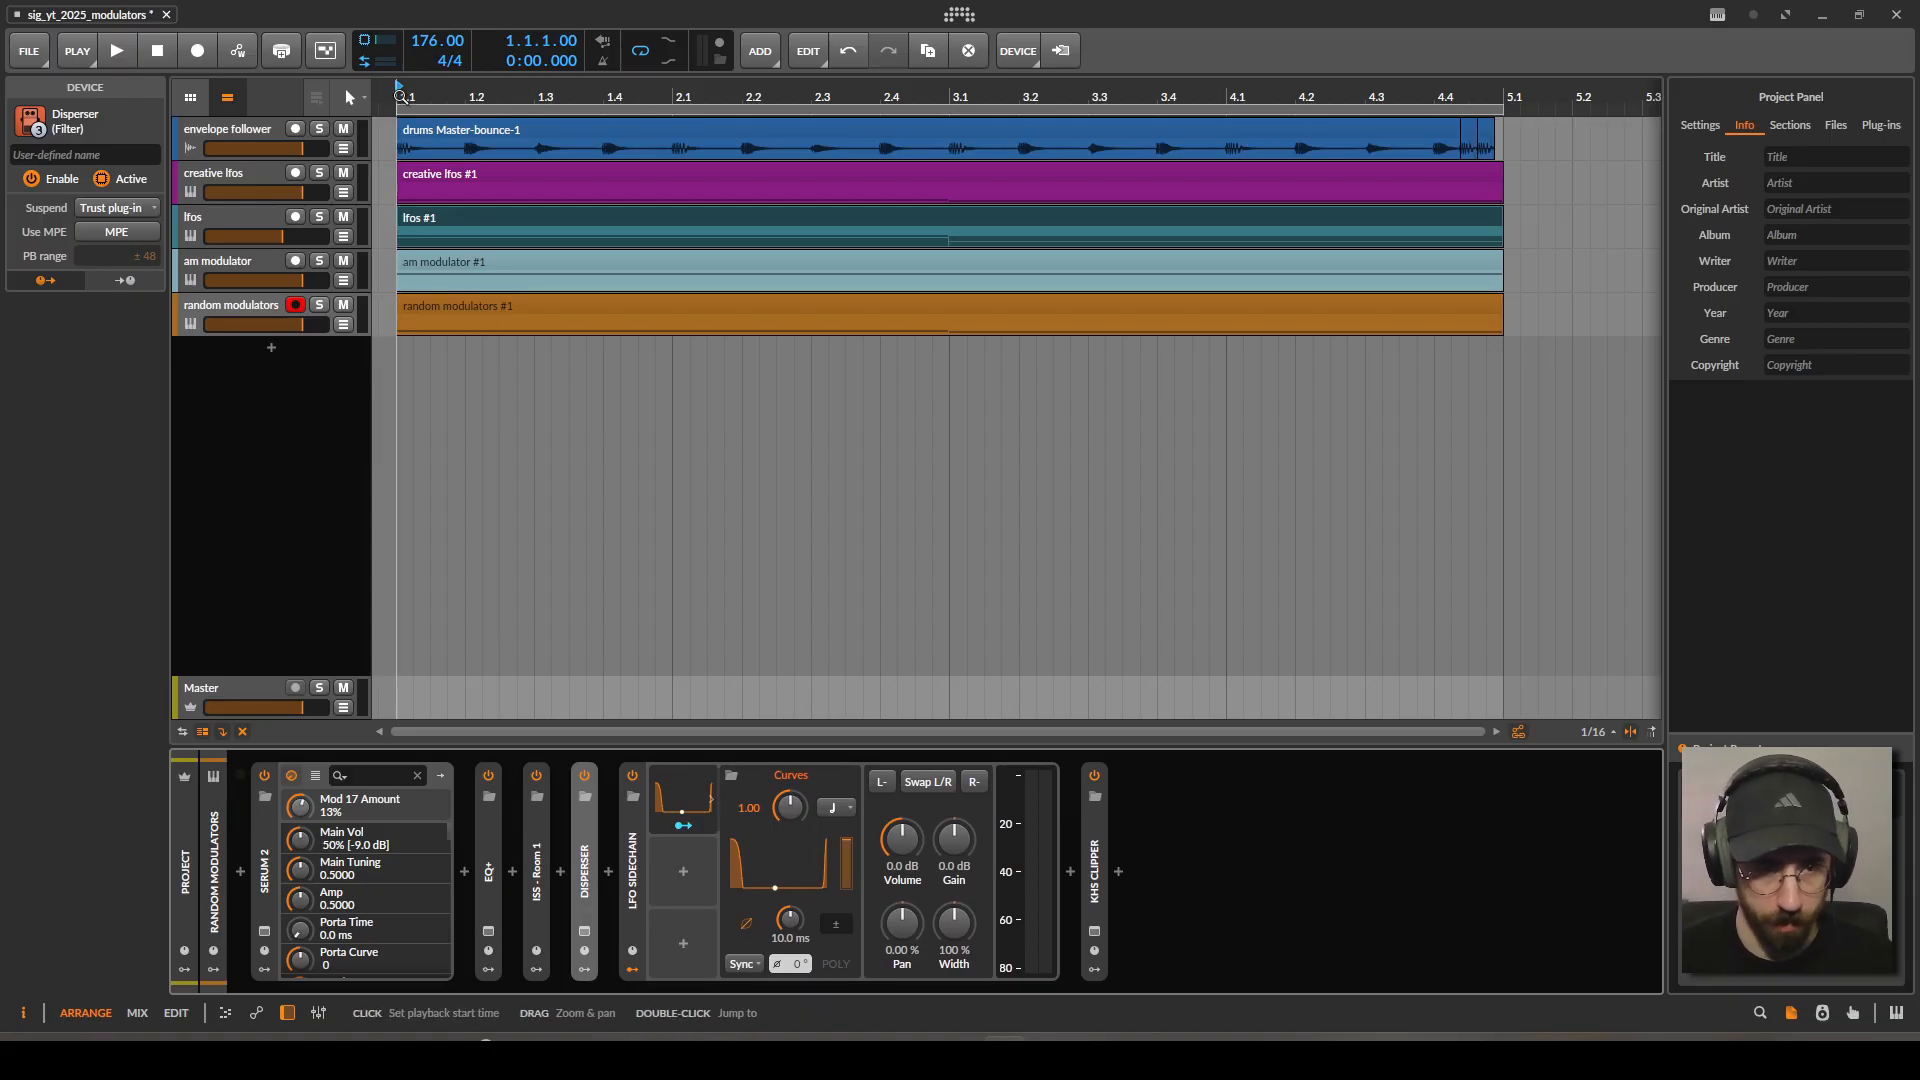
Play the full loop, first with the lfos track muted, and switch the mute to the creative lfos track instead.
{"action": "key", "text": "space"}
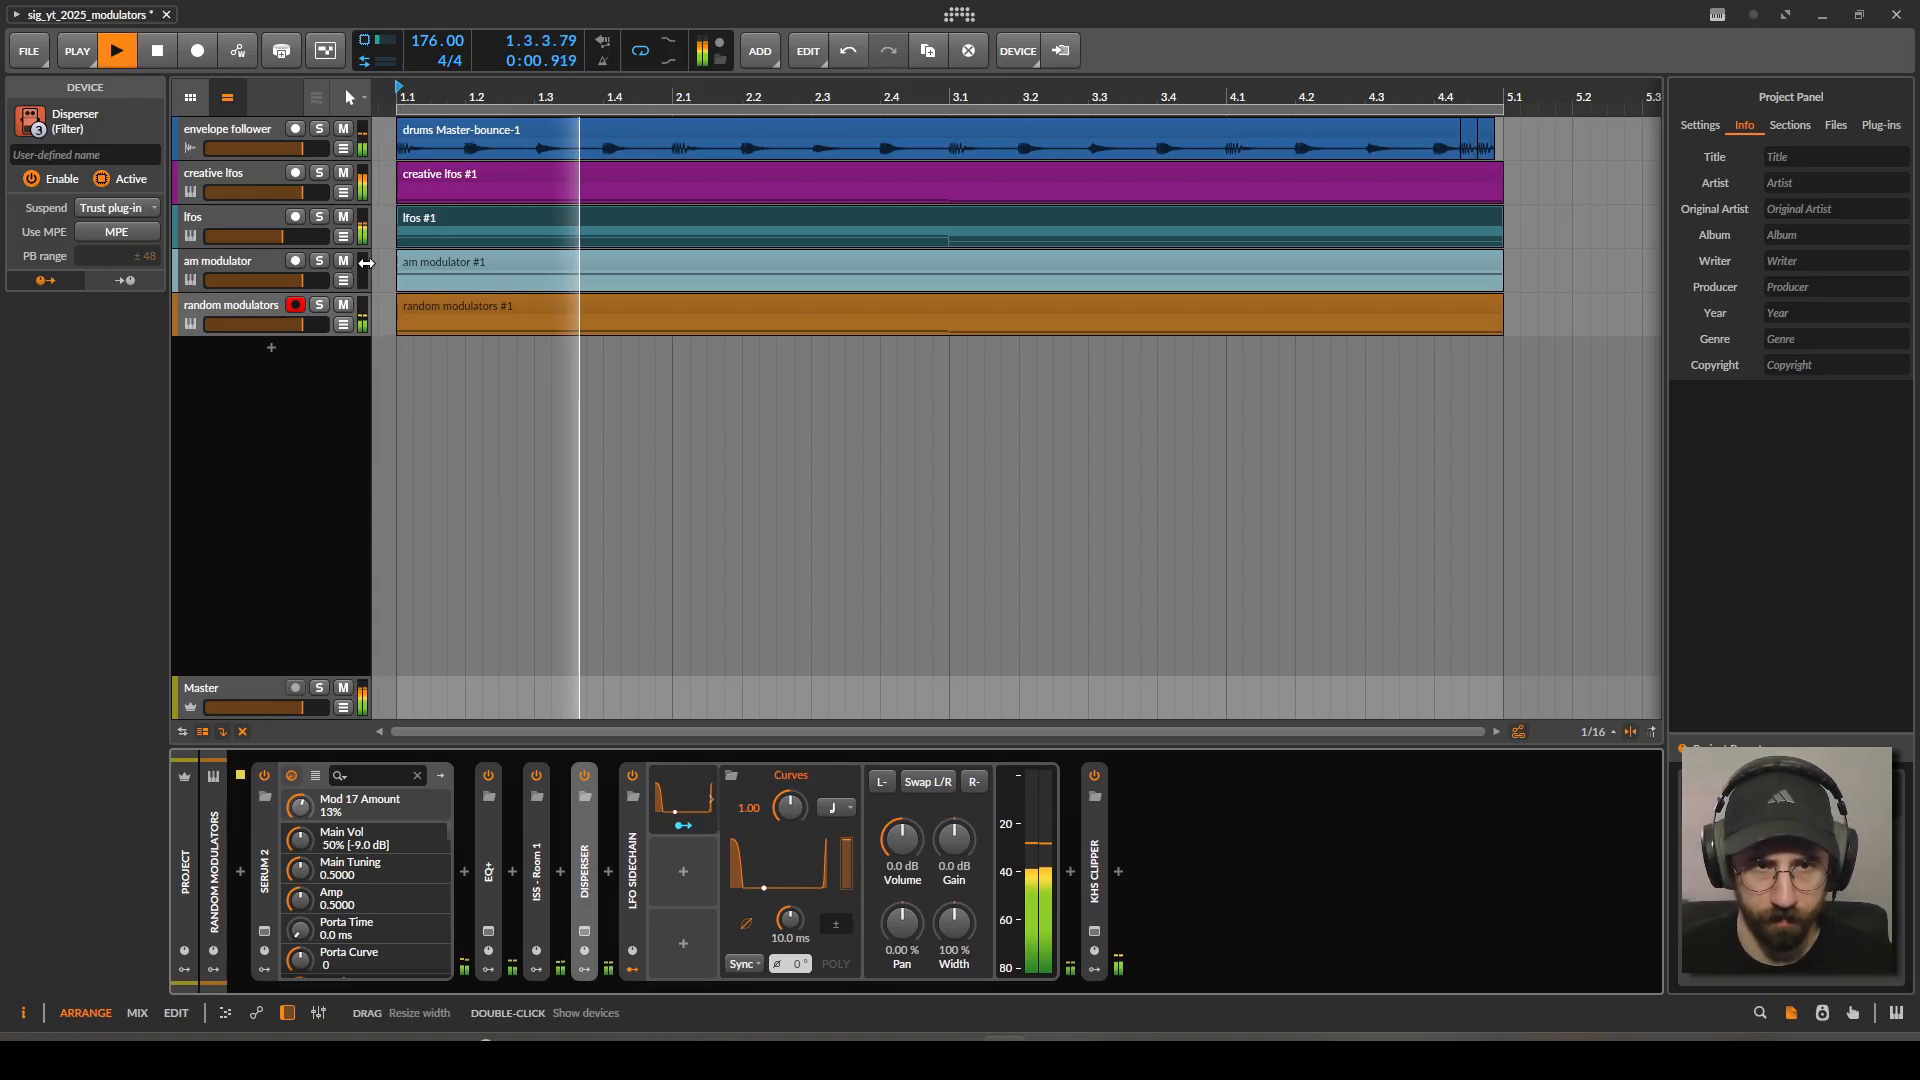
{"action": "key", "text": "space"}
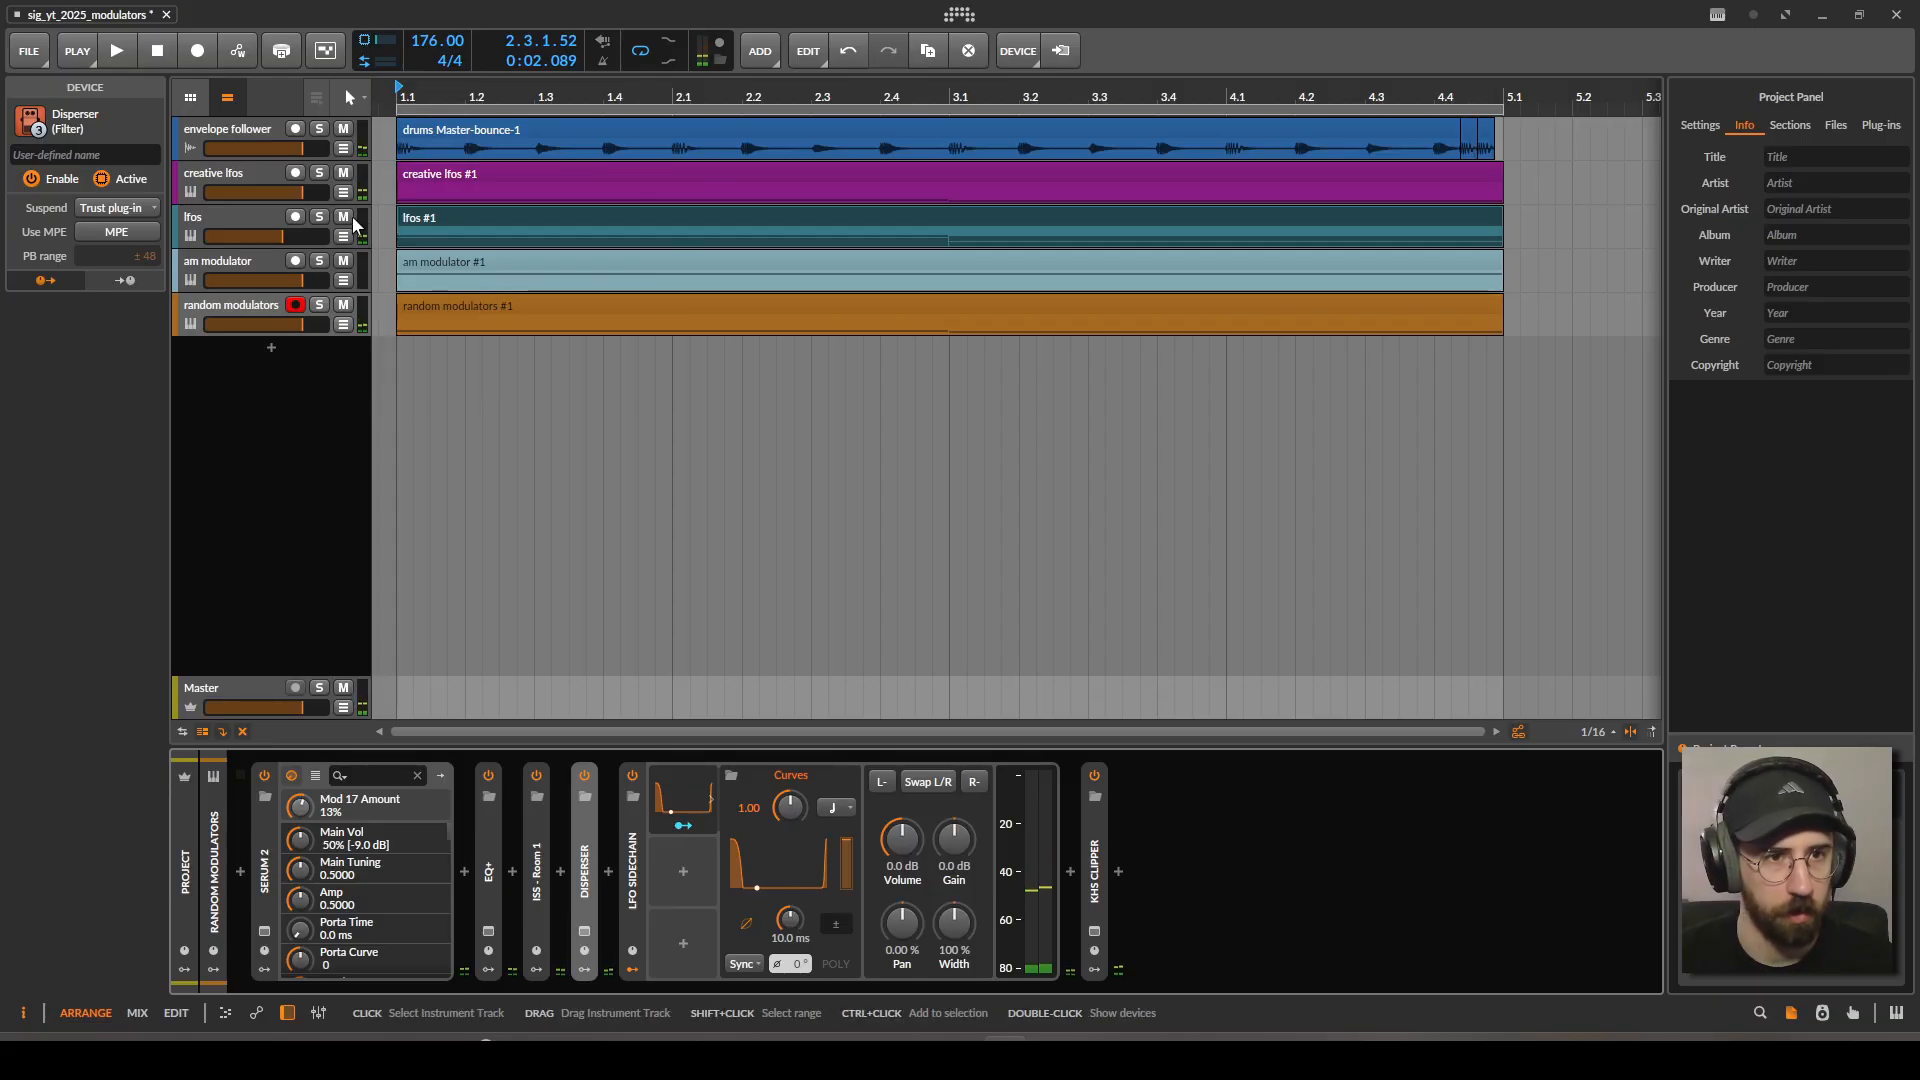
{"action": "left_click", "coordinate": [343, 220]}
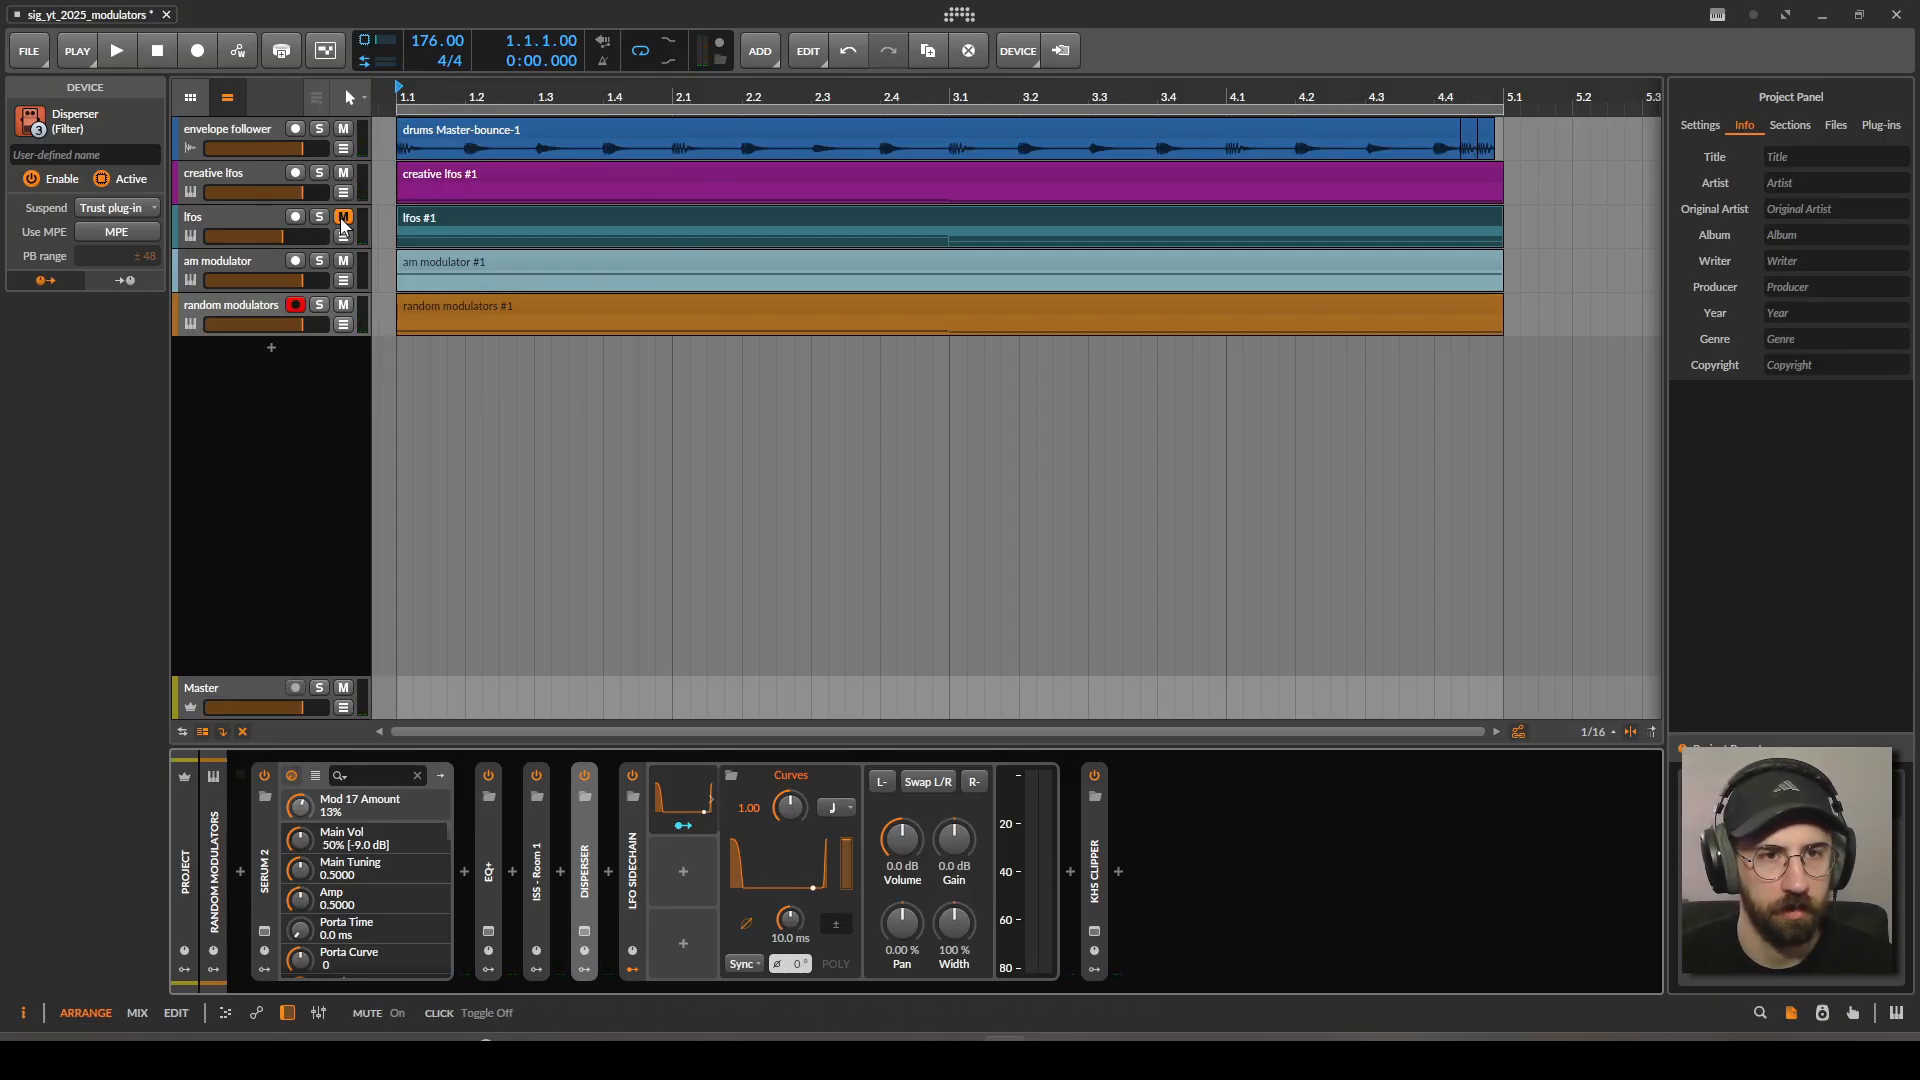
{"action": "key", "text": "space"}
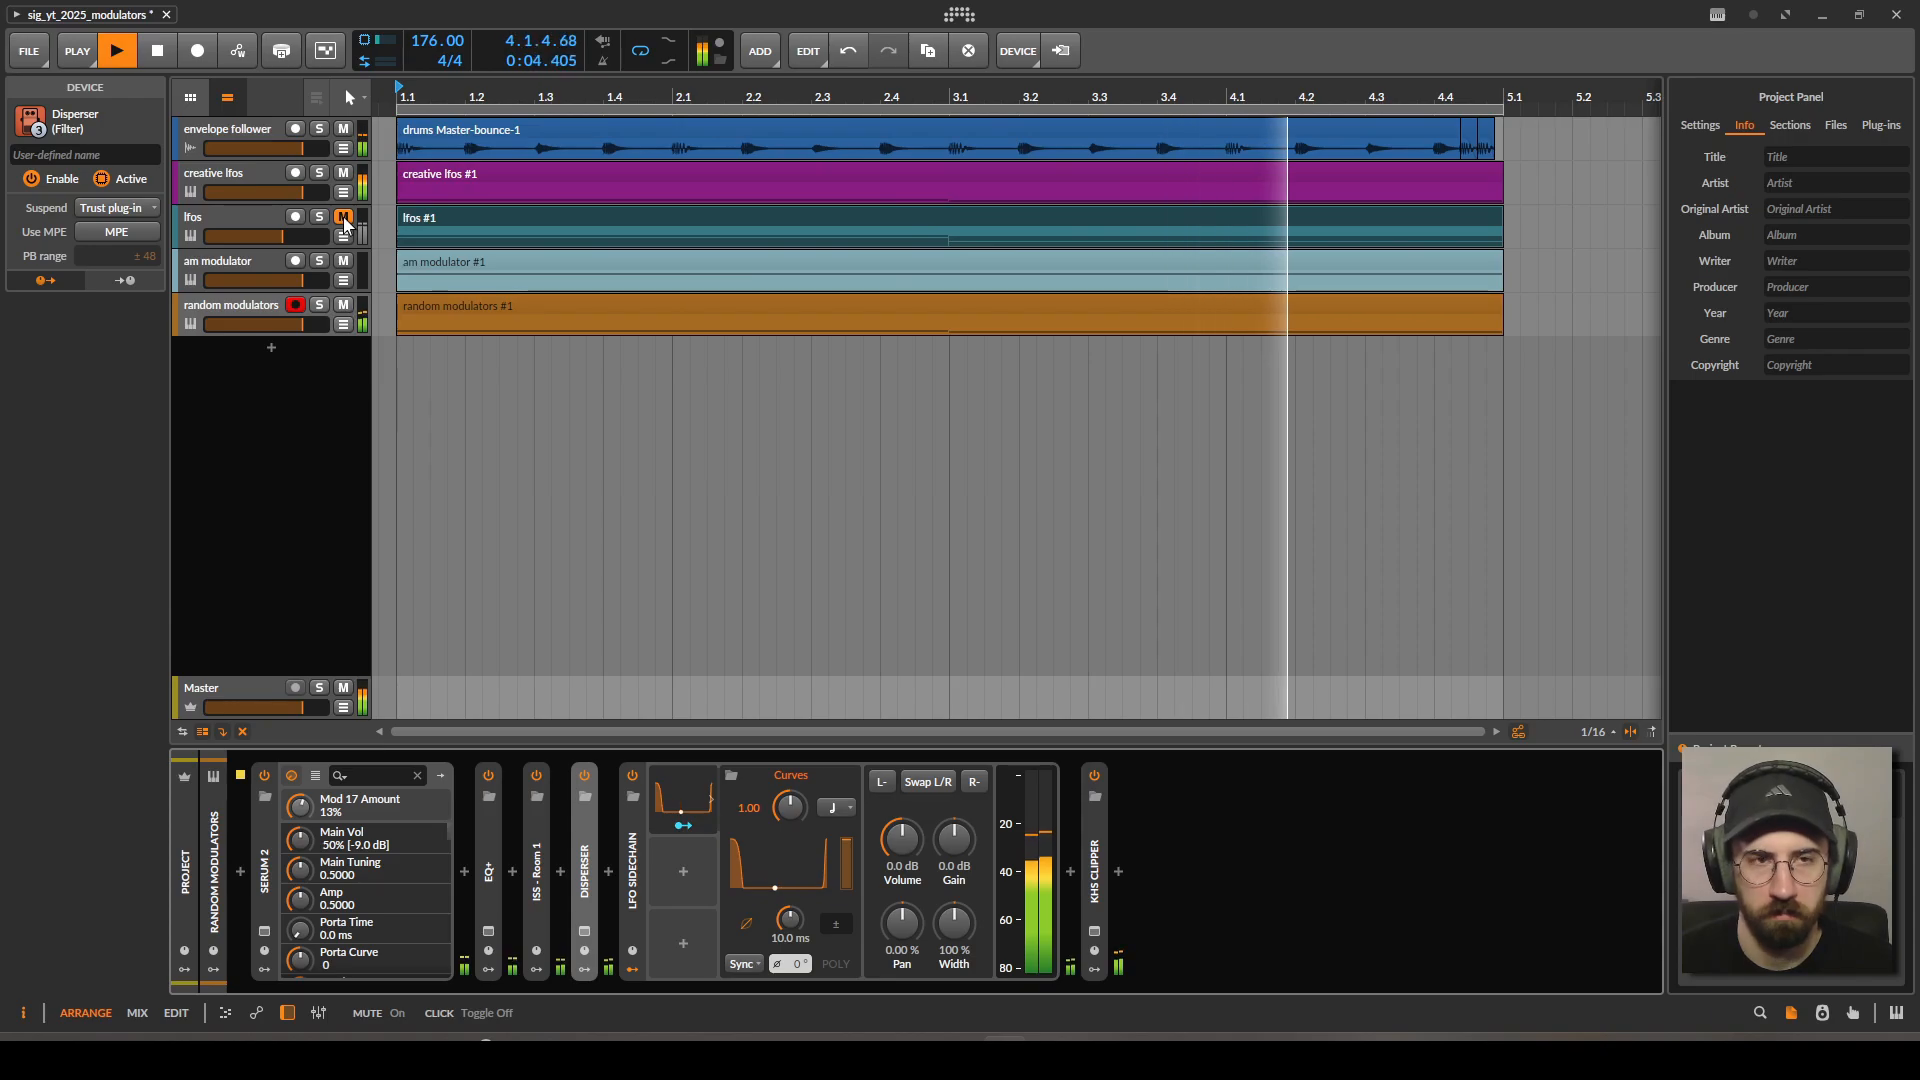
{"action": "left_click", "coordinate": [343, 172]}
{"action": "left_click", "coordinate": [343, 216]}
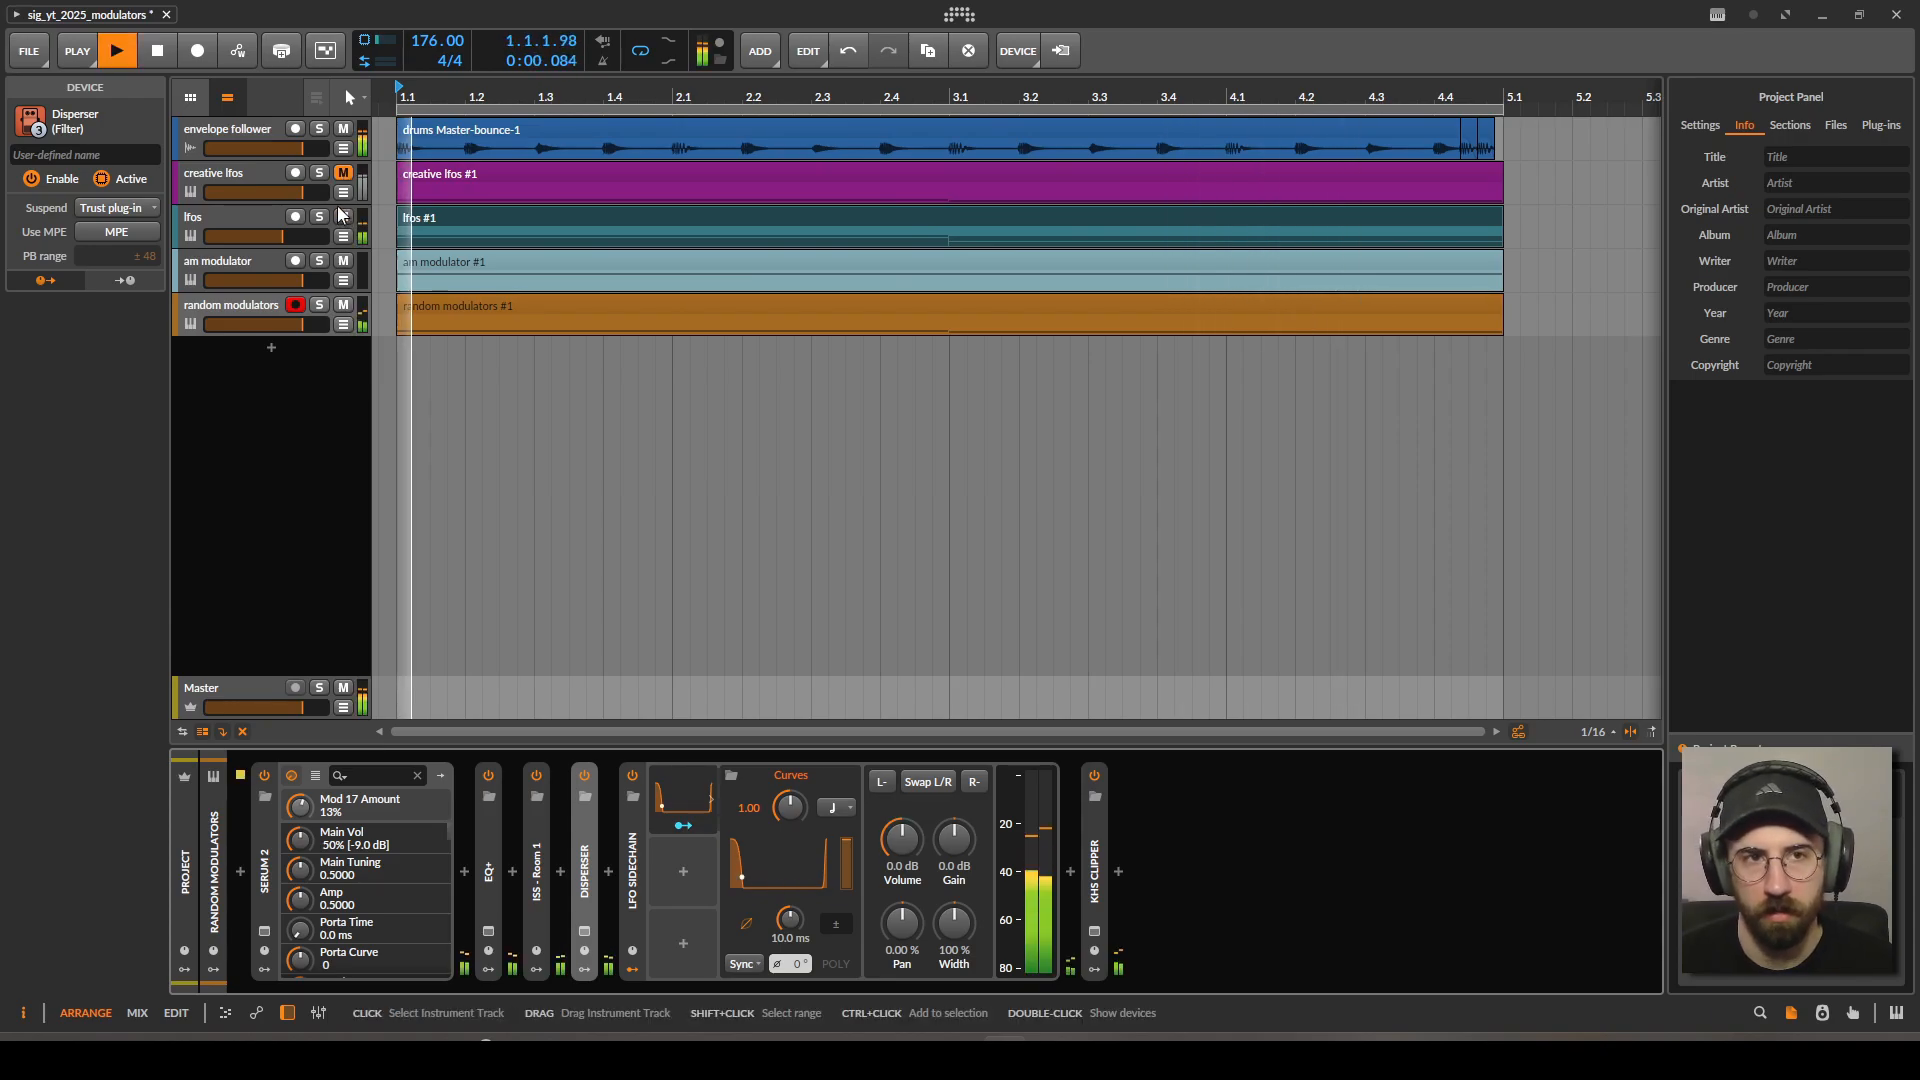
{"action": "key", "text": "space"}
Turn the mix macro on the lfos track's Tool device fully down and audition the loop with creative lfos unmuted.
{"action": "left_click", "coordinate": [228, 210]}
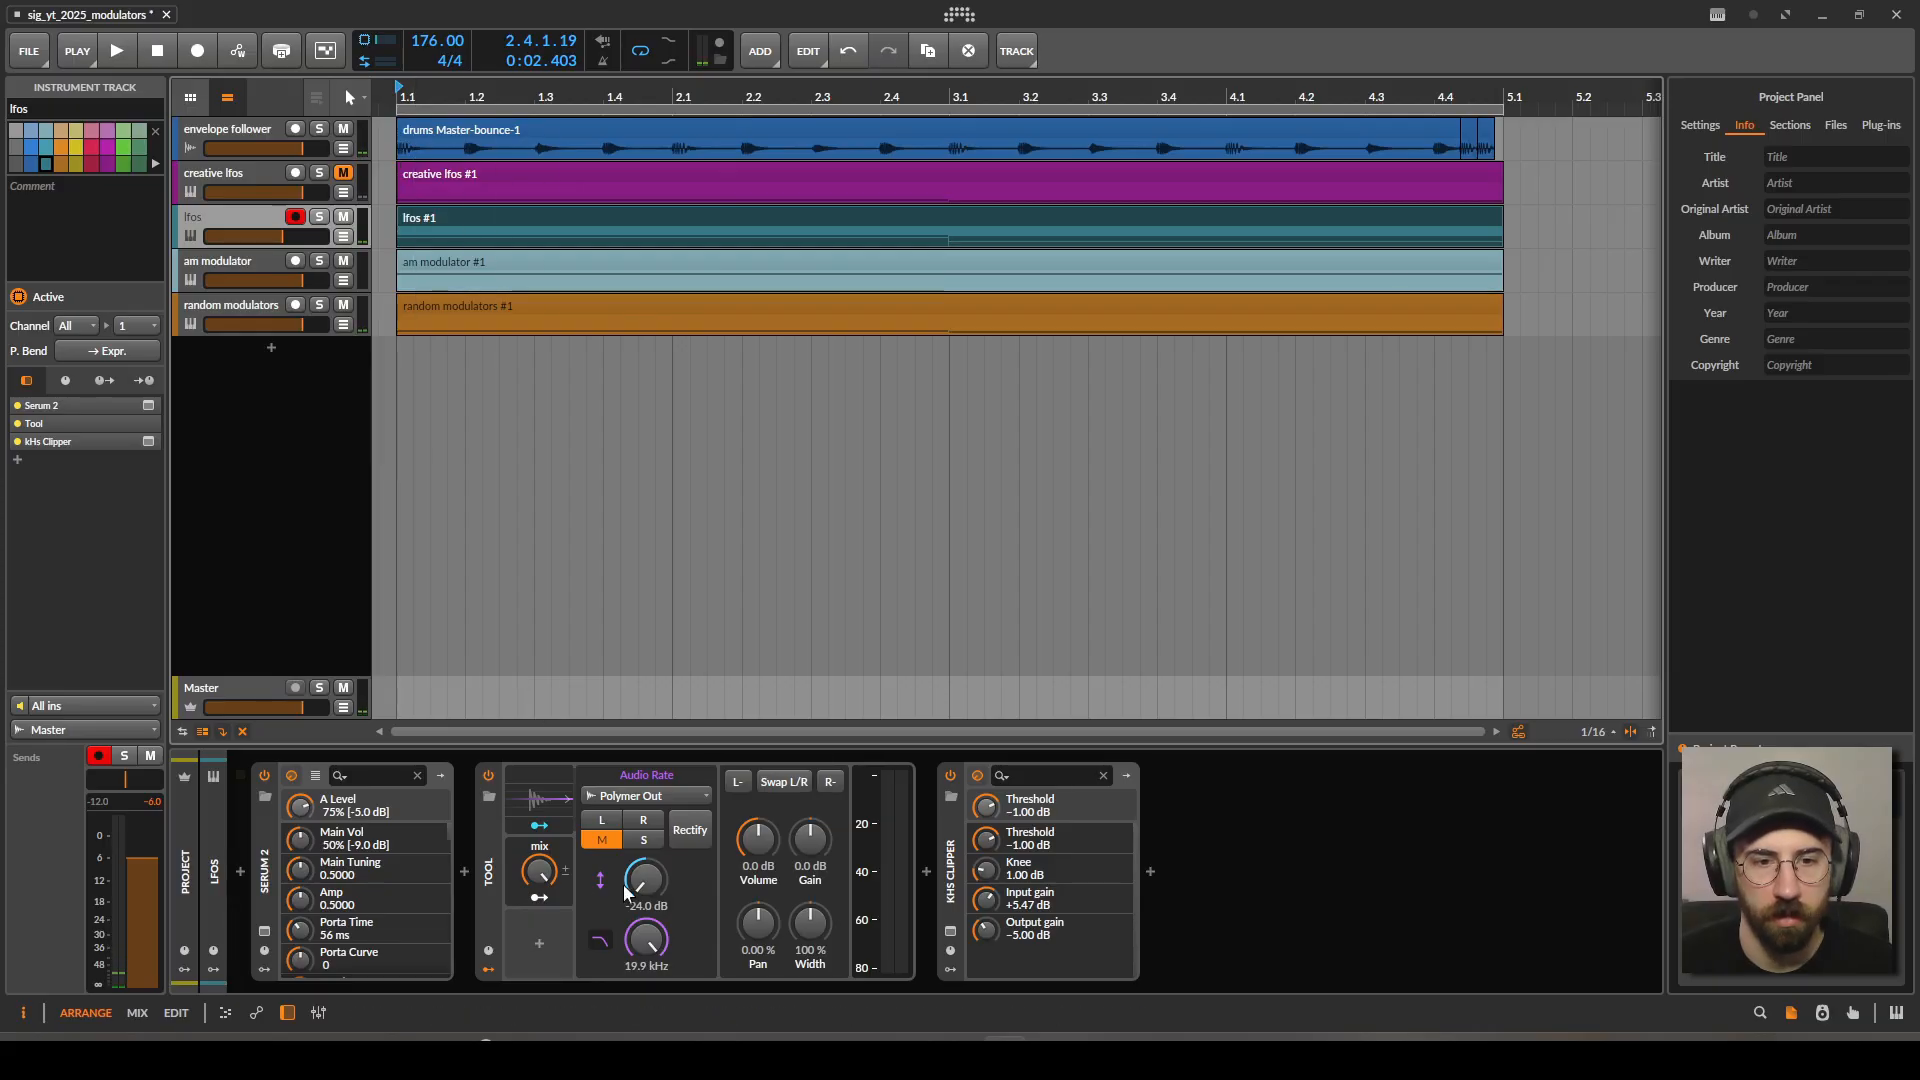
{"action": "key", "text": "space"}
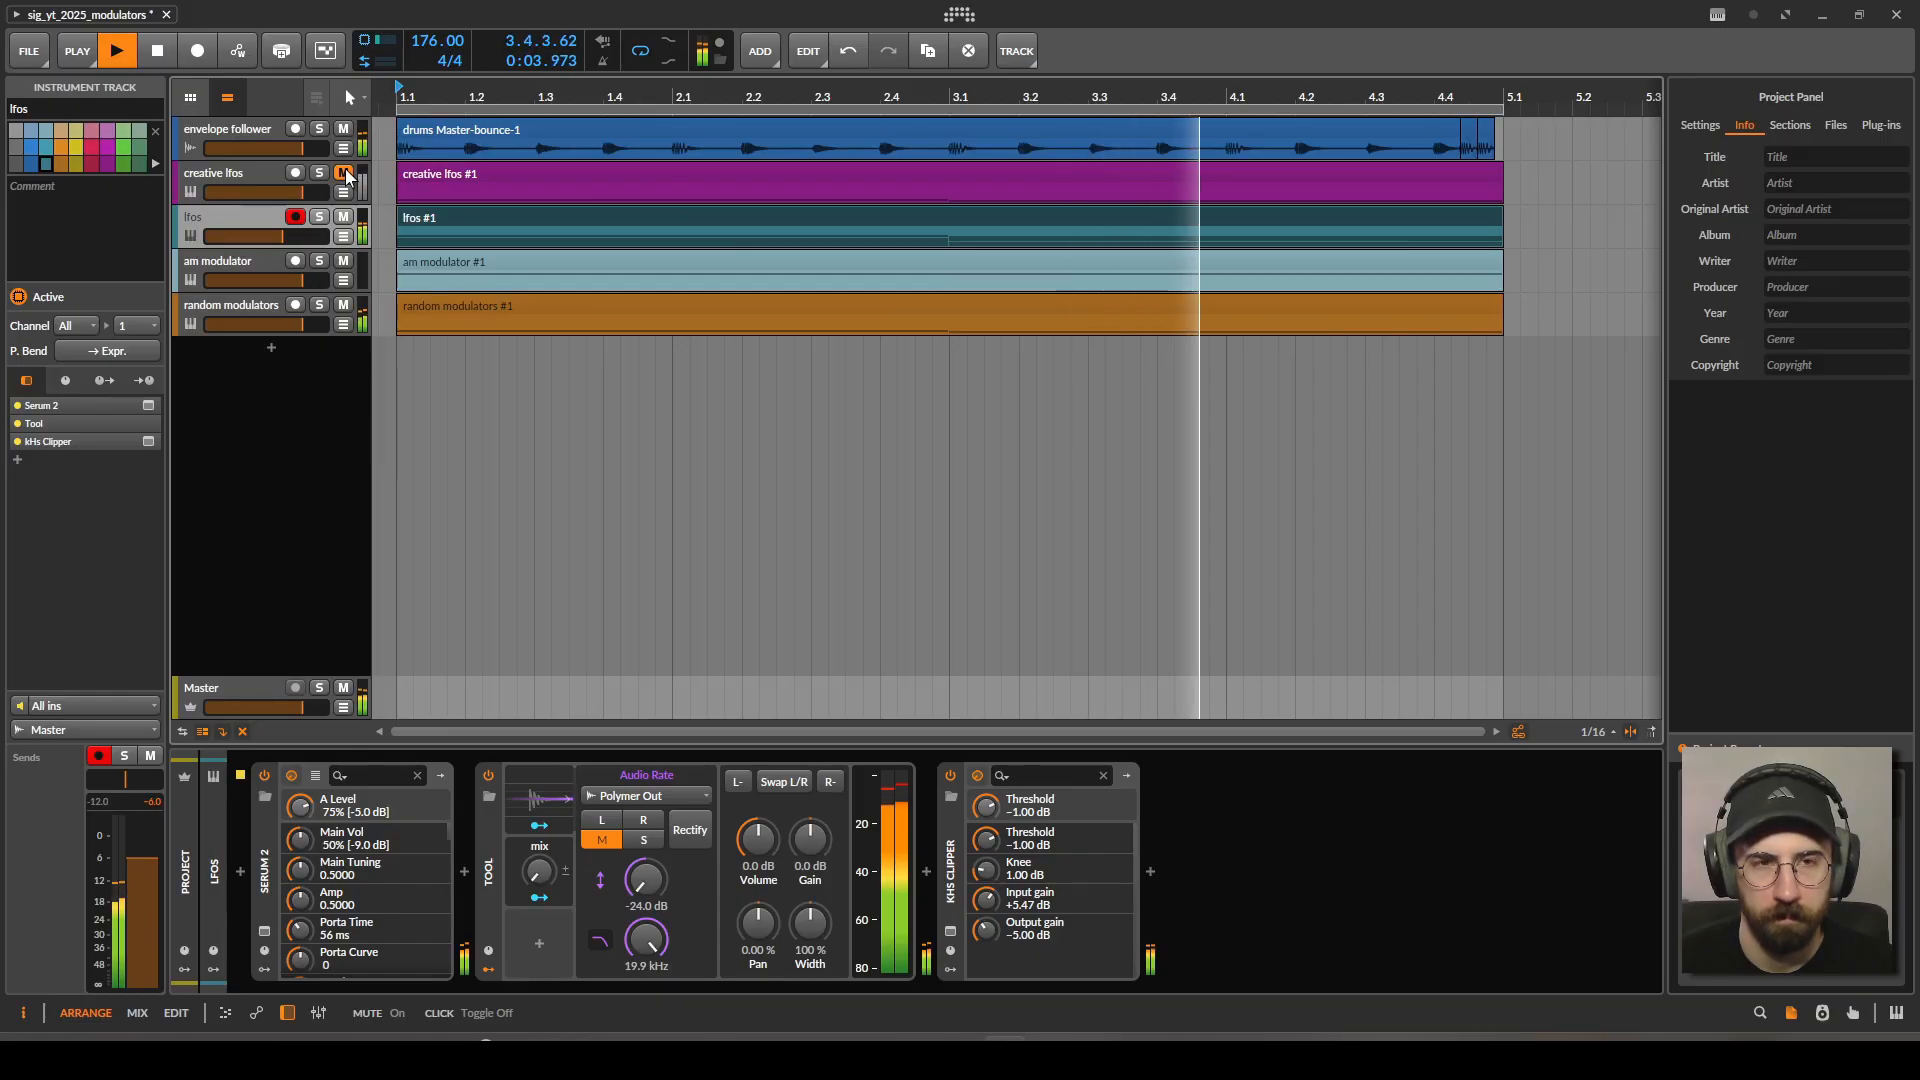
{"action": "left_click", "coordinate": [343, 174]}
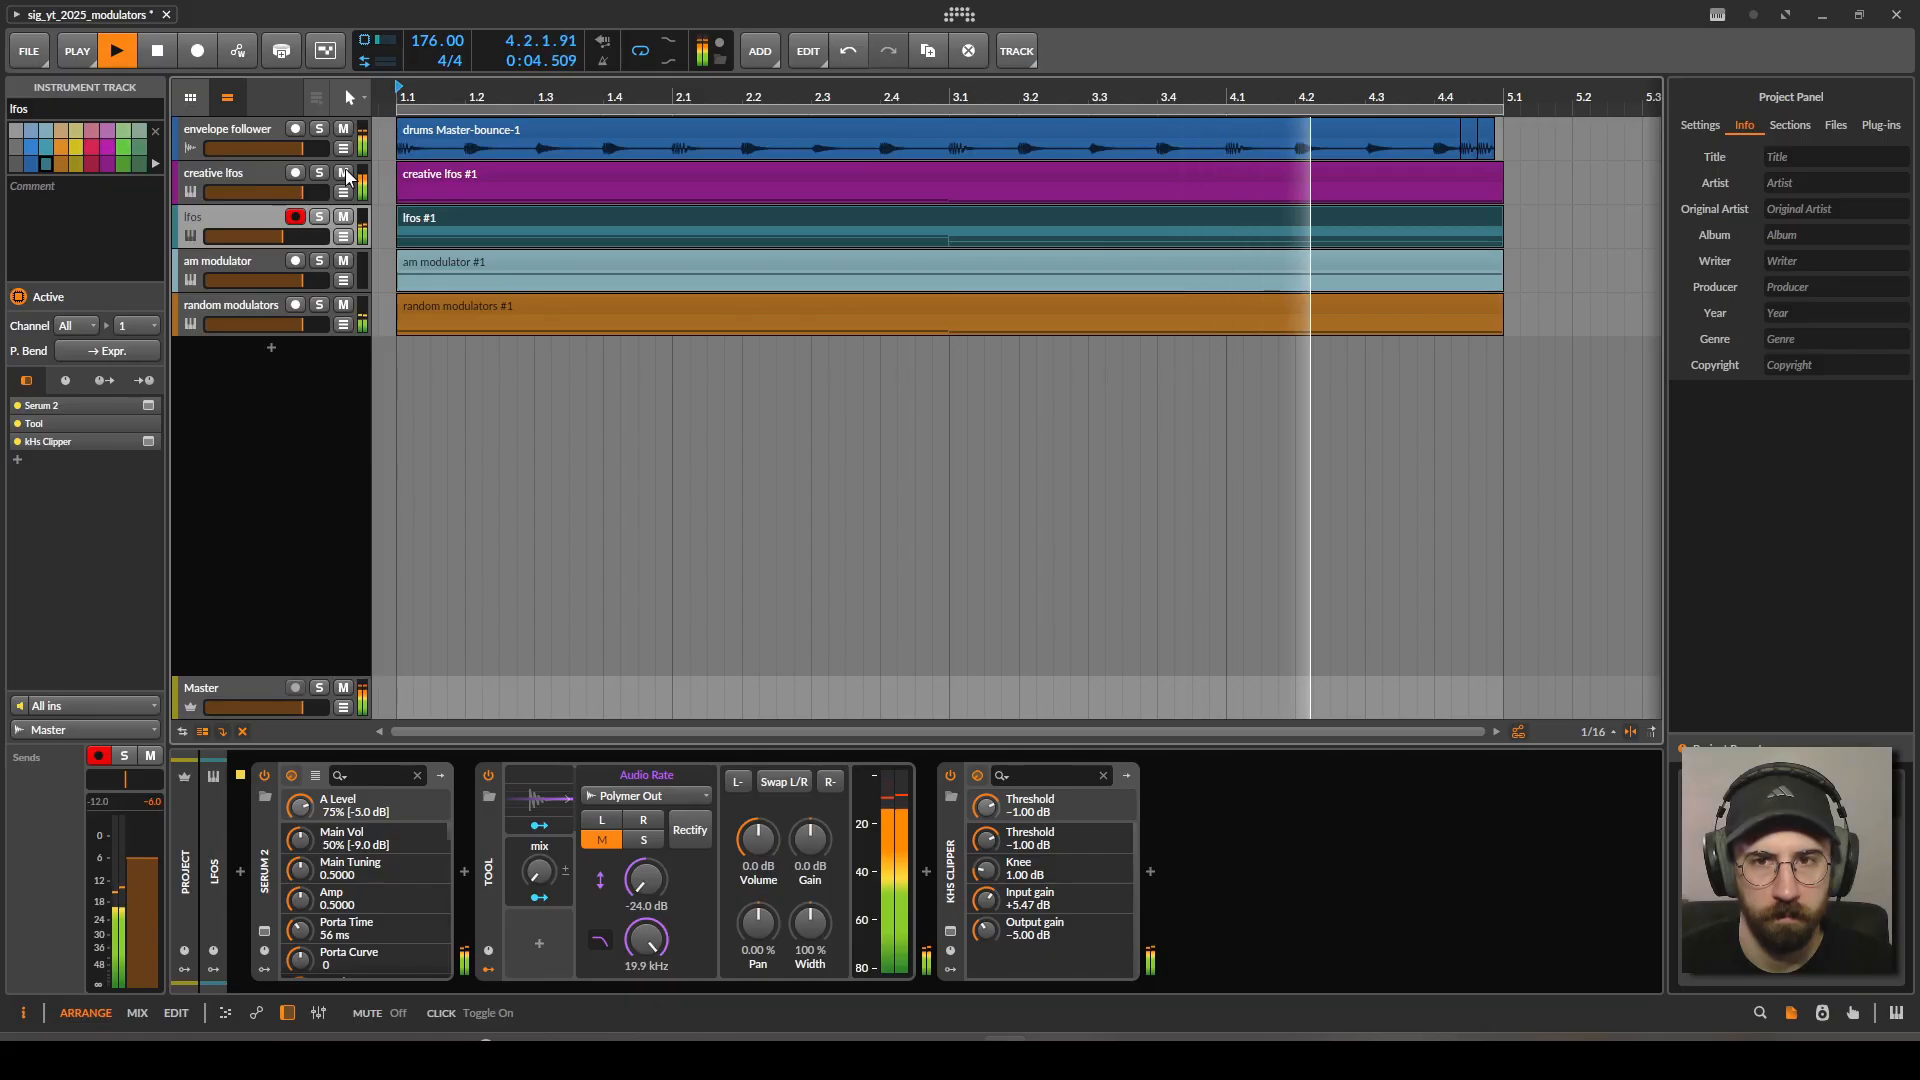
{"action": "key", "text": "space"}
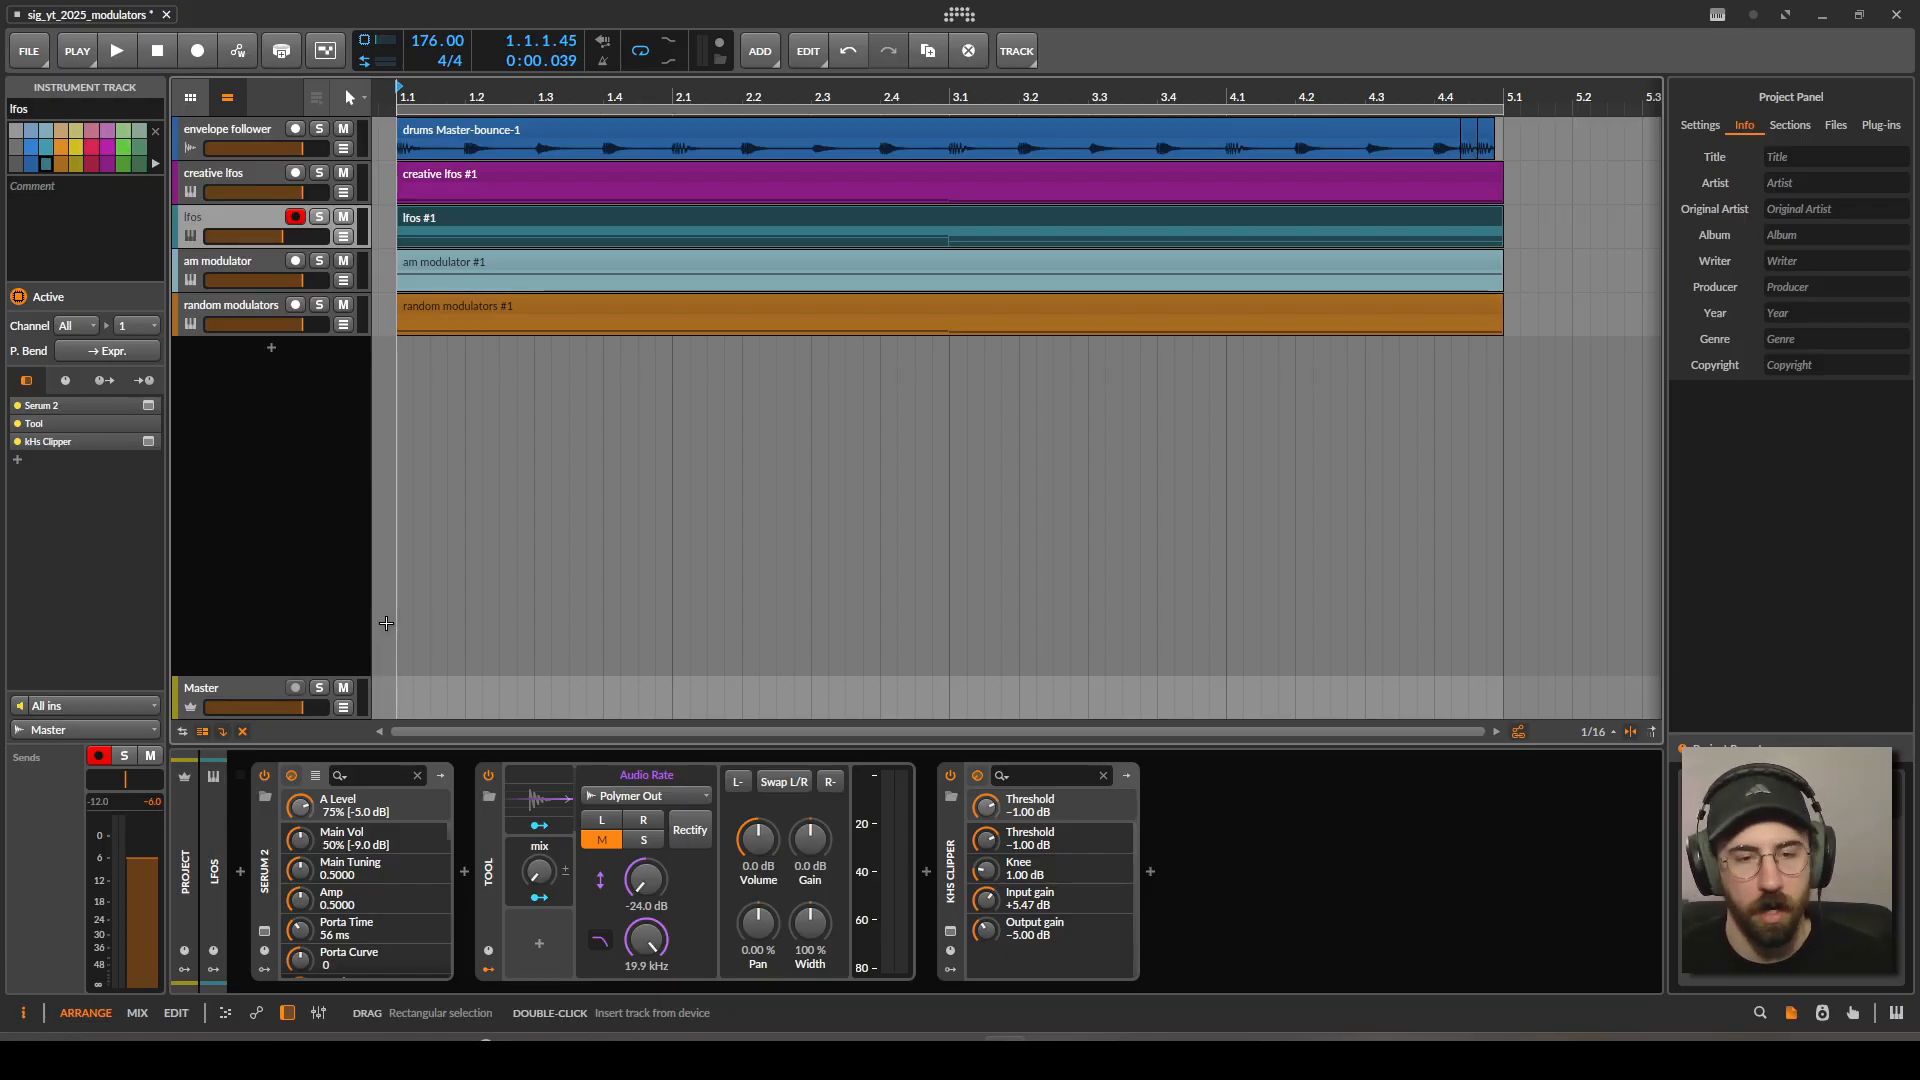
Review LFO 8 in the random modulators track's Serum 2, close it, and return the playhead to the start.
{"action": "left_click", "coordinate": [226, 308]}
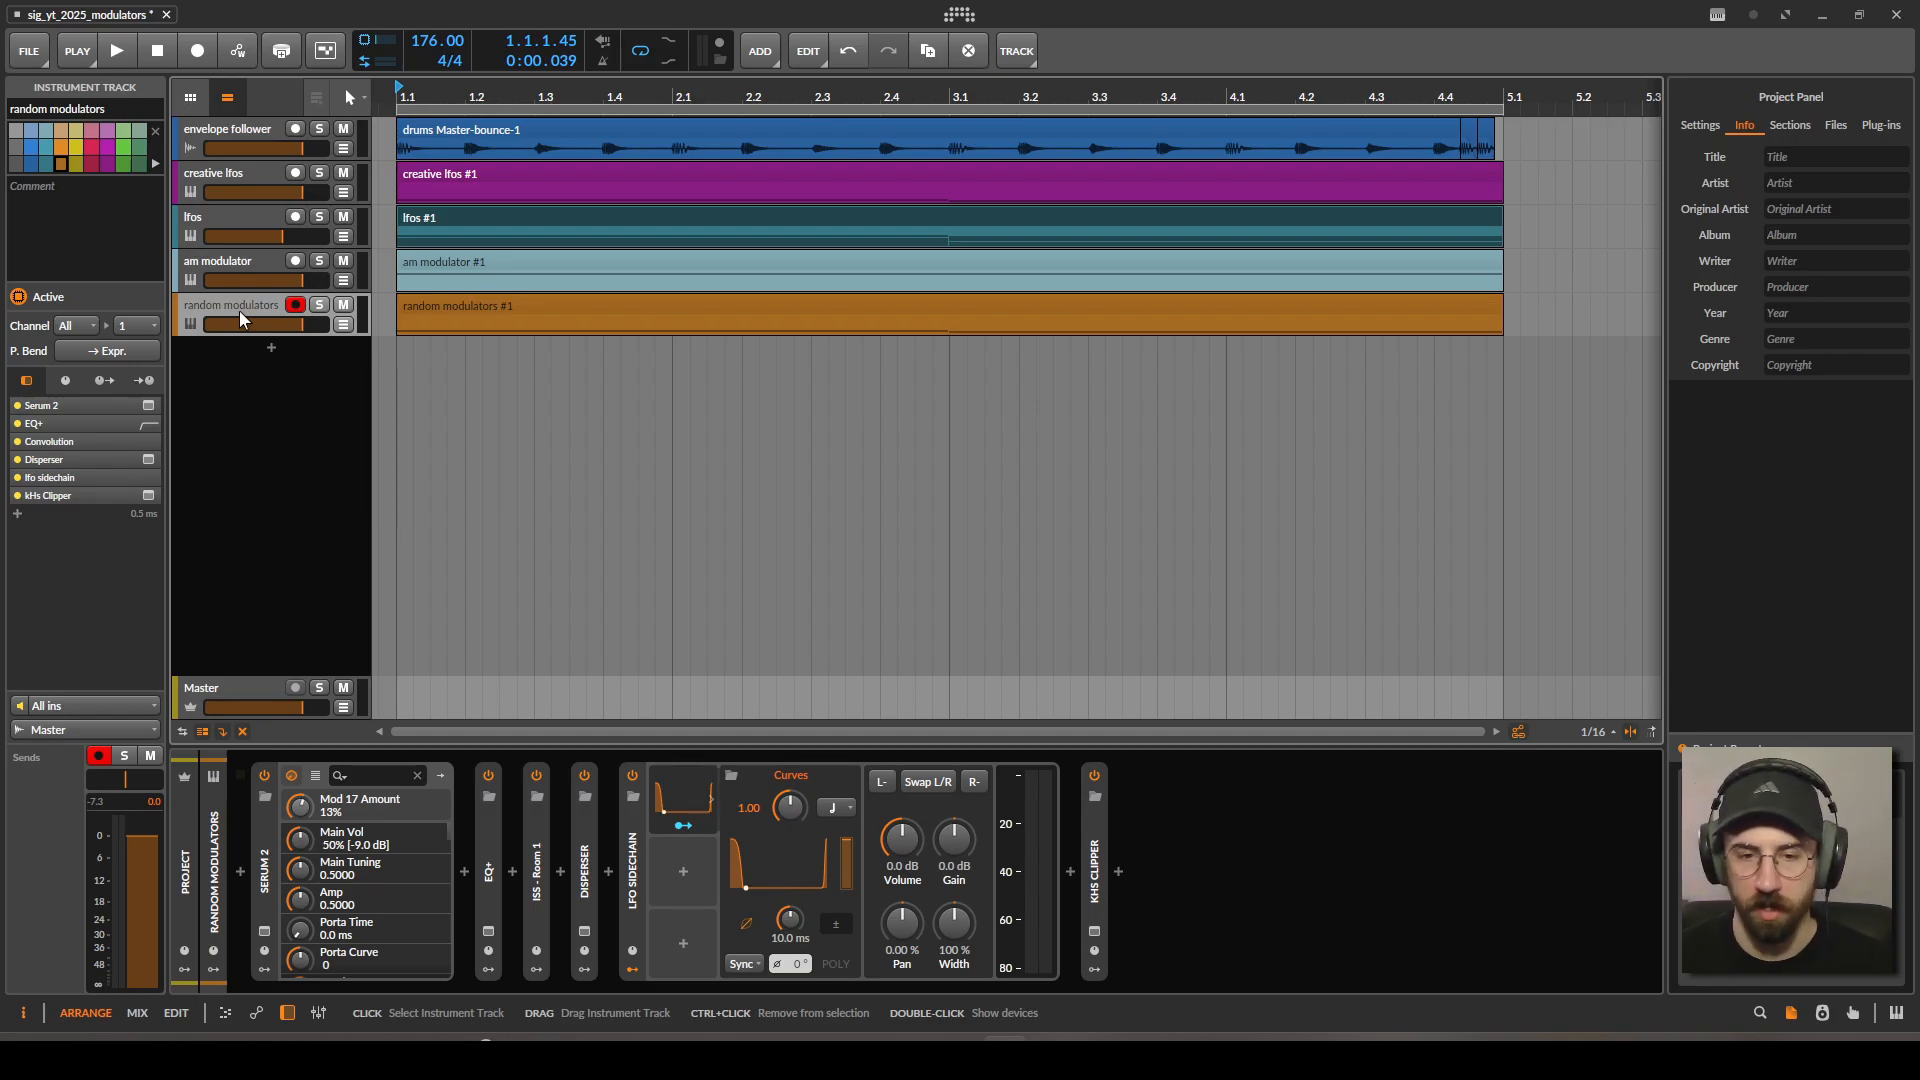
{"action": "left_click", "coordinate": [264, 930]}
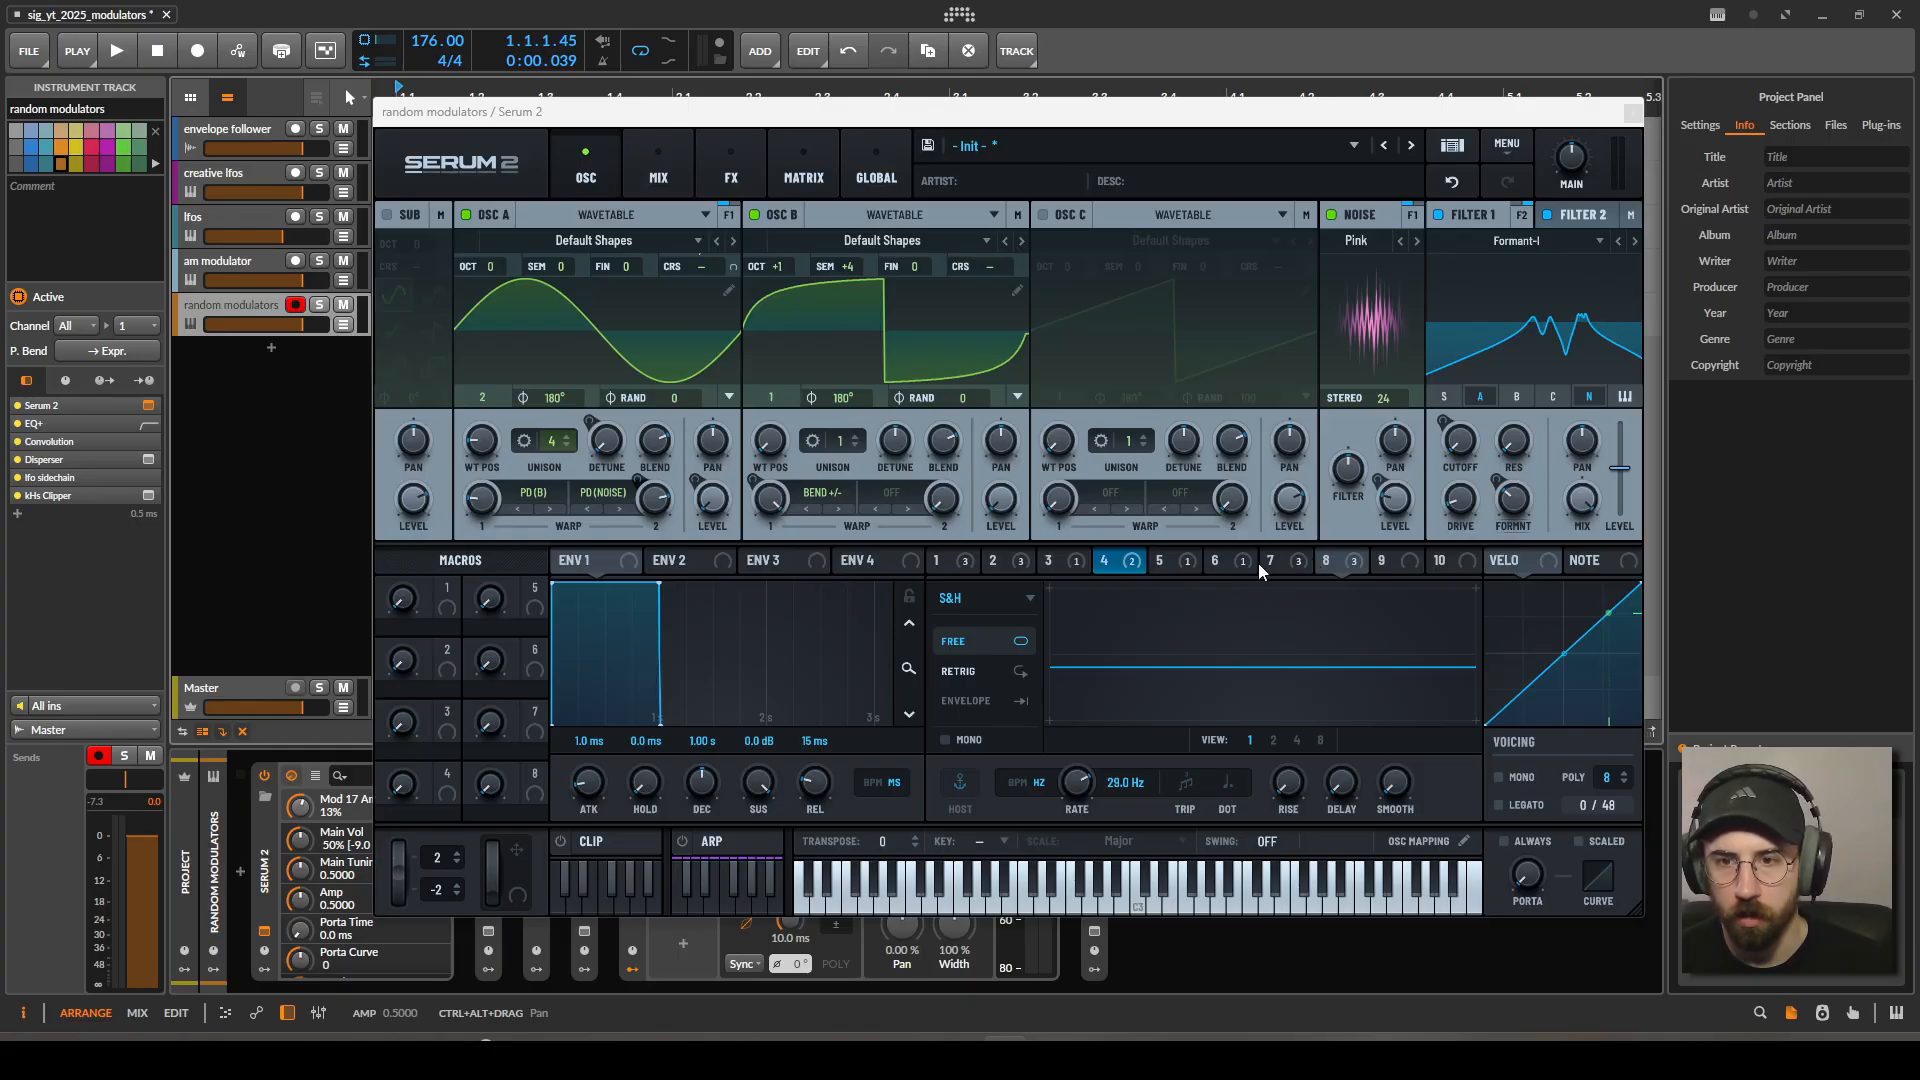
{"action": "left_click", "coordinate": [1355, 554]}
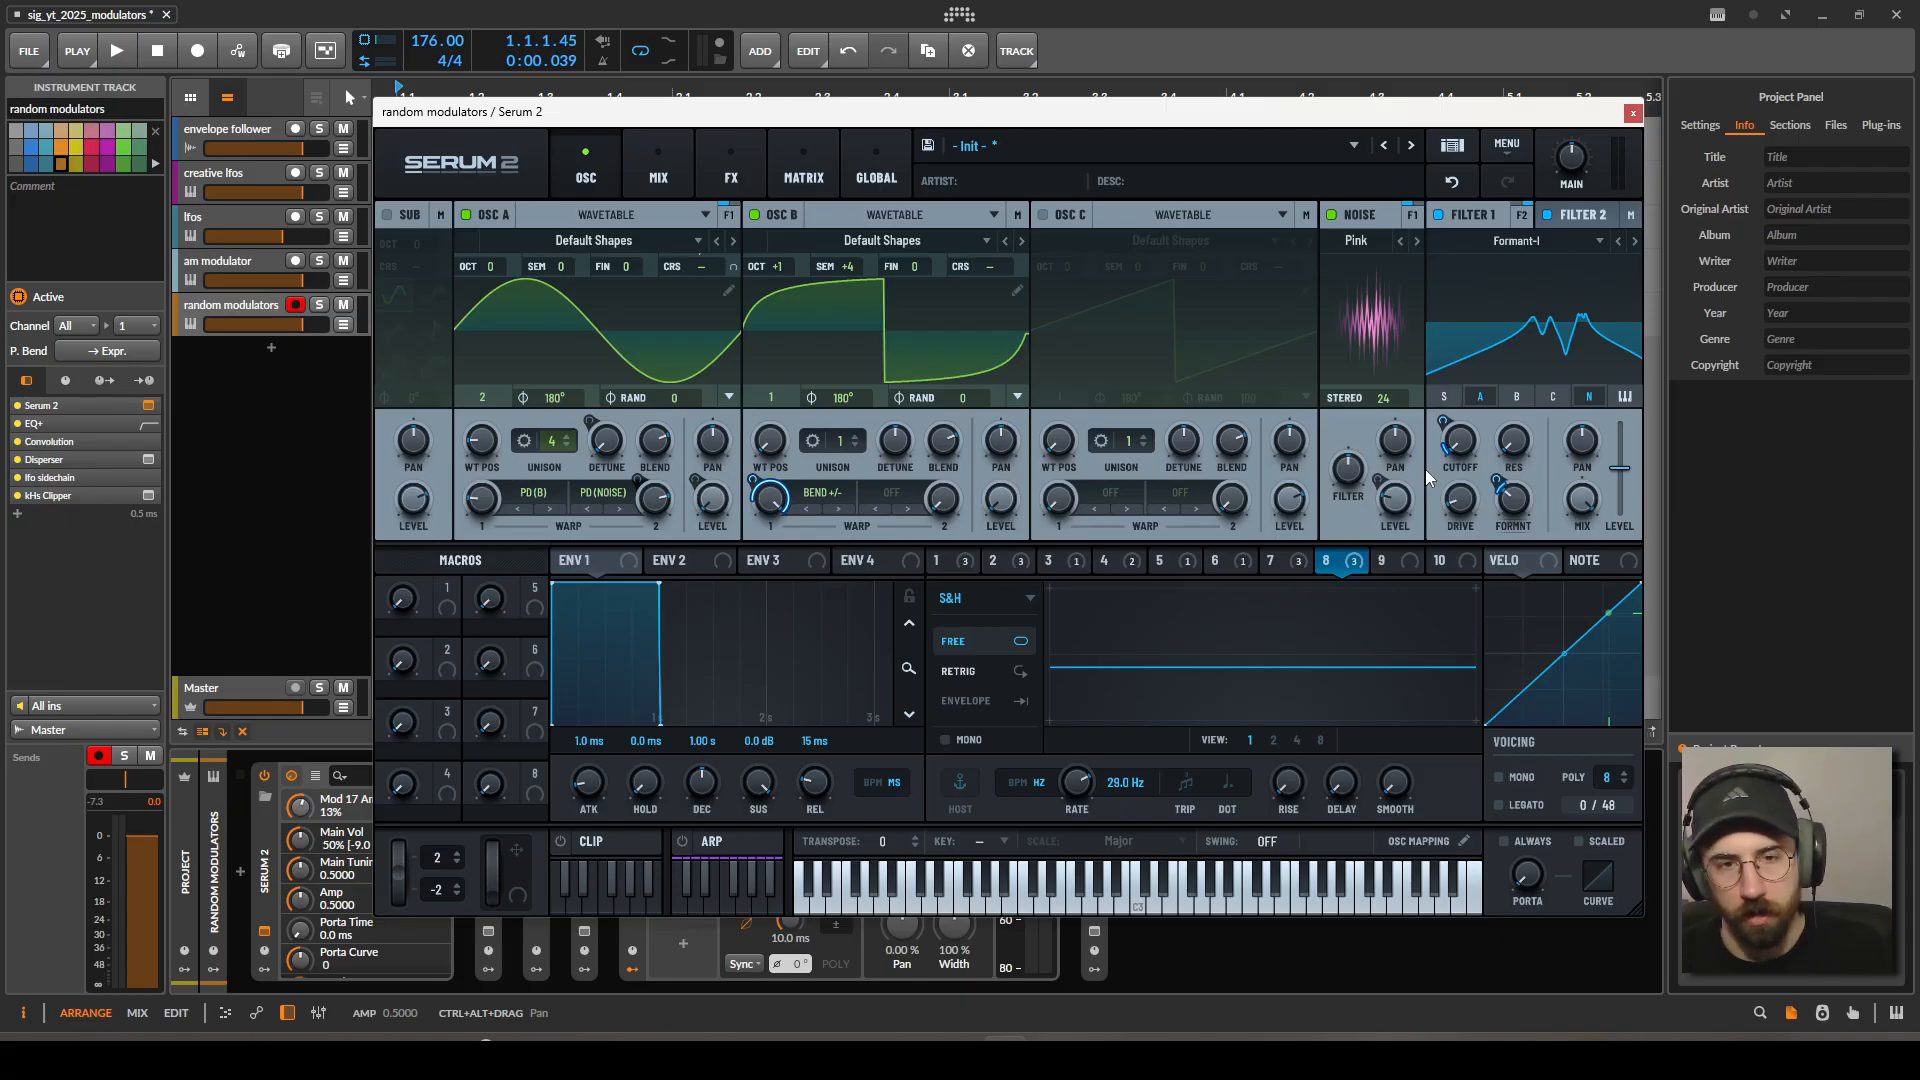
{"action": "left_click", "coordinate": [1632, 114]}
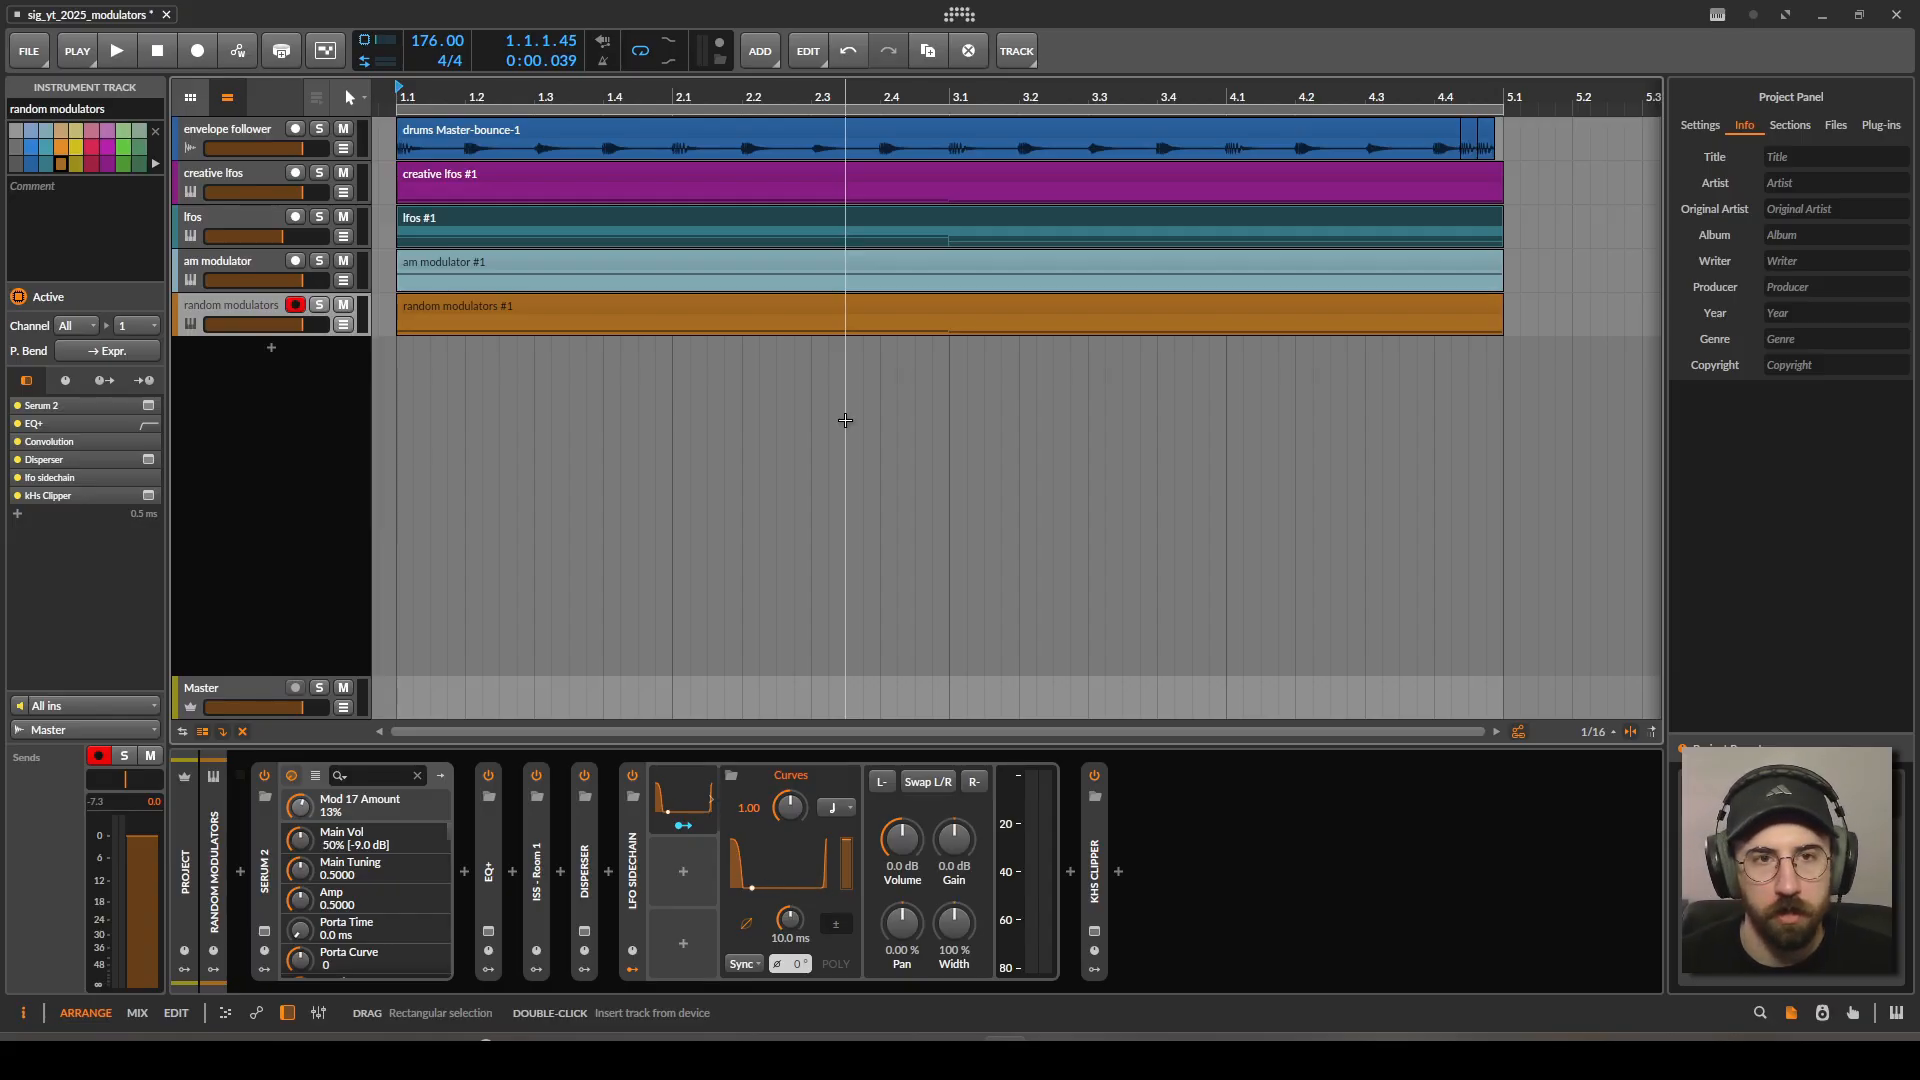
{"action": "left_click", "coordinate": [404, 92]}
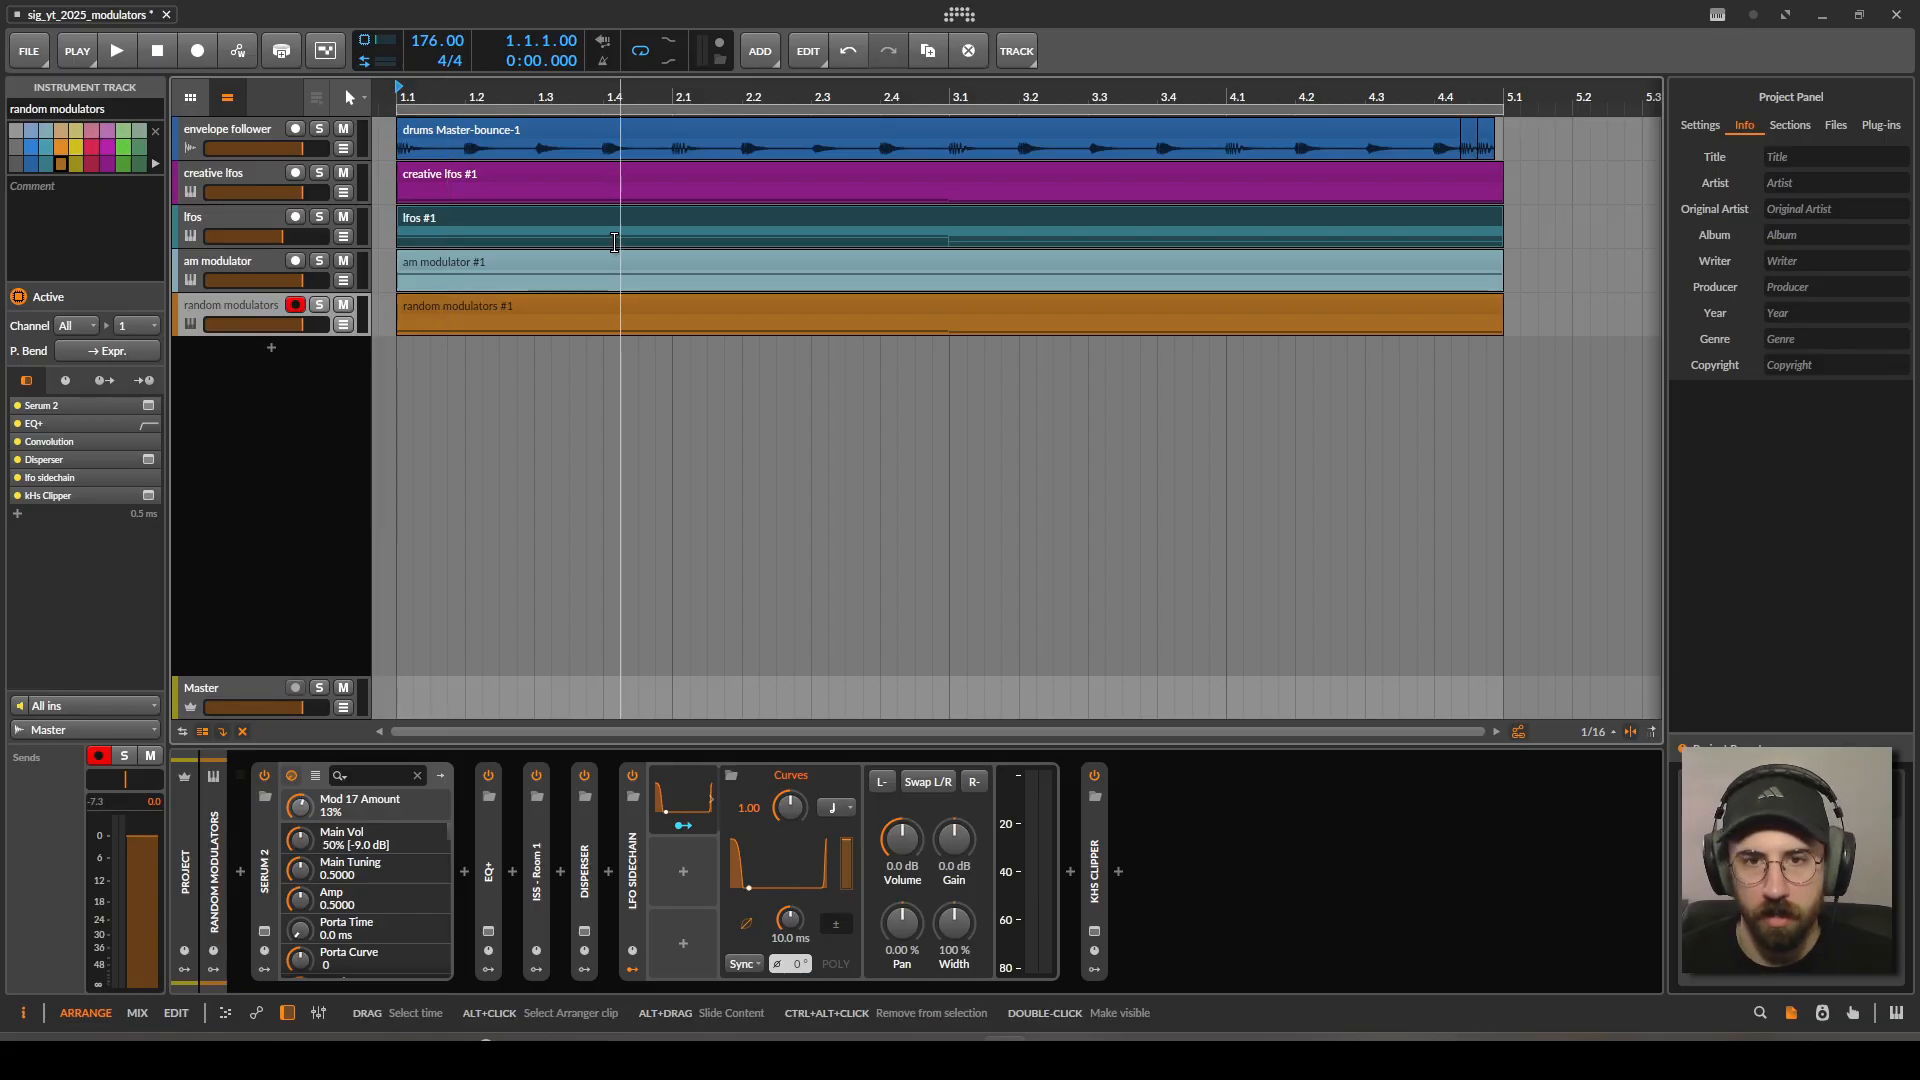